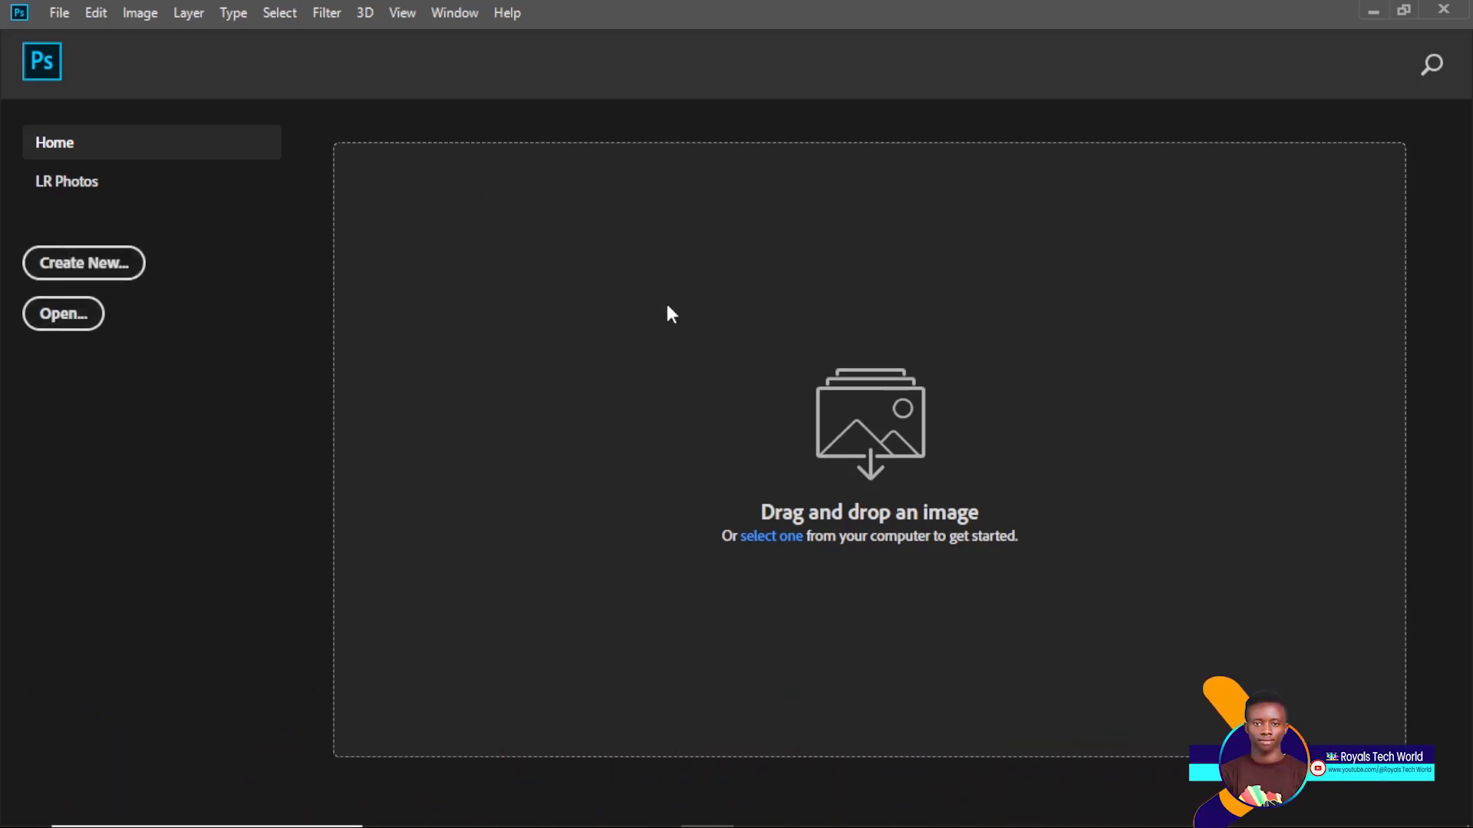
Create a new 3.5 × 2 inch, 500 ppi RGB document with a white background
key("ctrl+n")
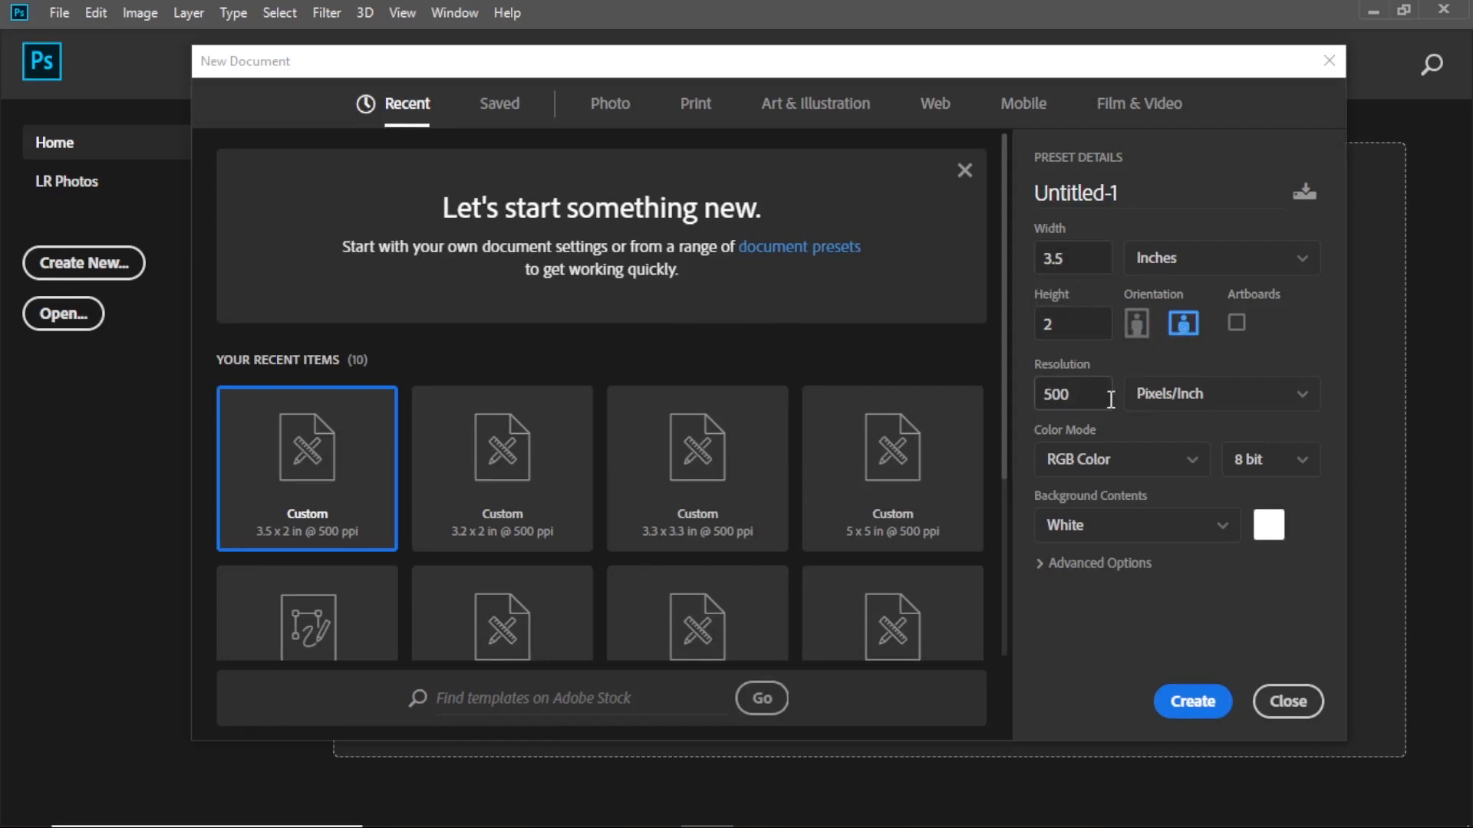
left_click(1194, 701)
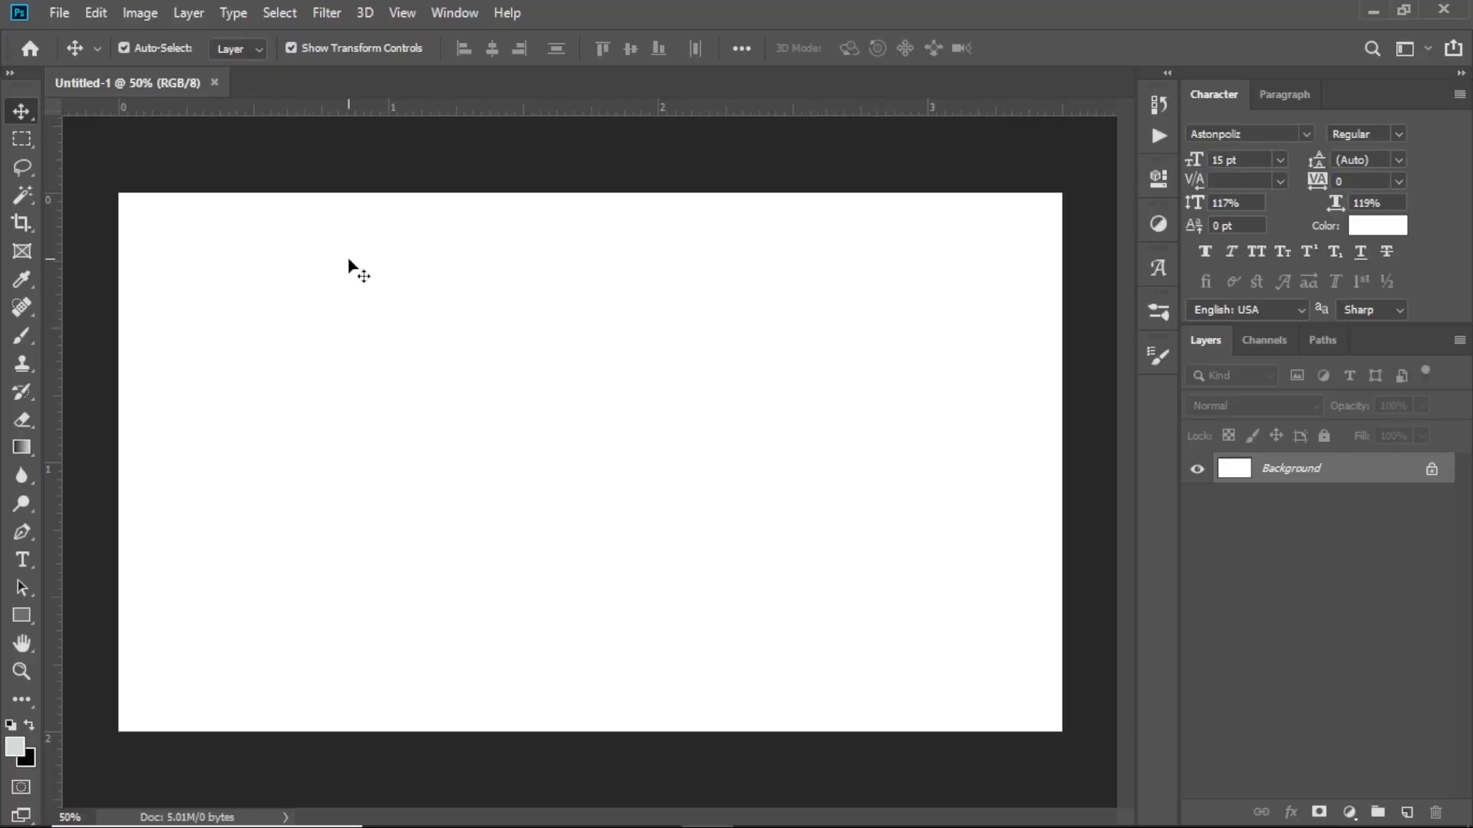
Add two vertical guides, one at 45 near the centre and one about two-thirds across
left_click(414, 10)
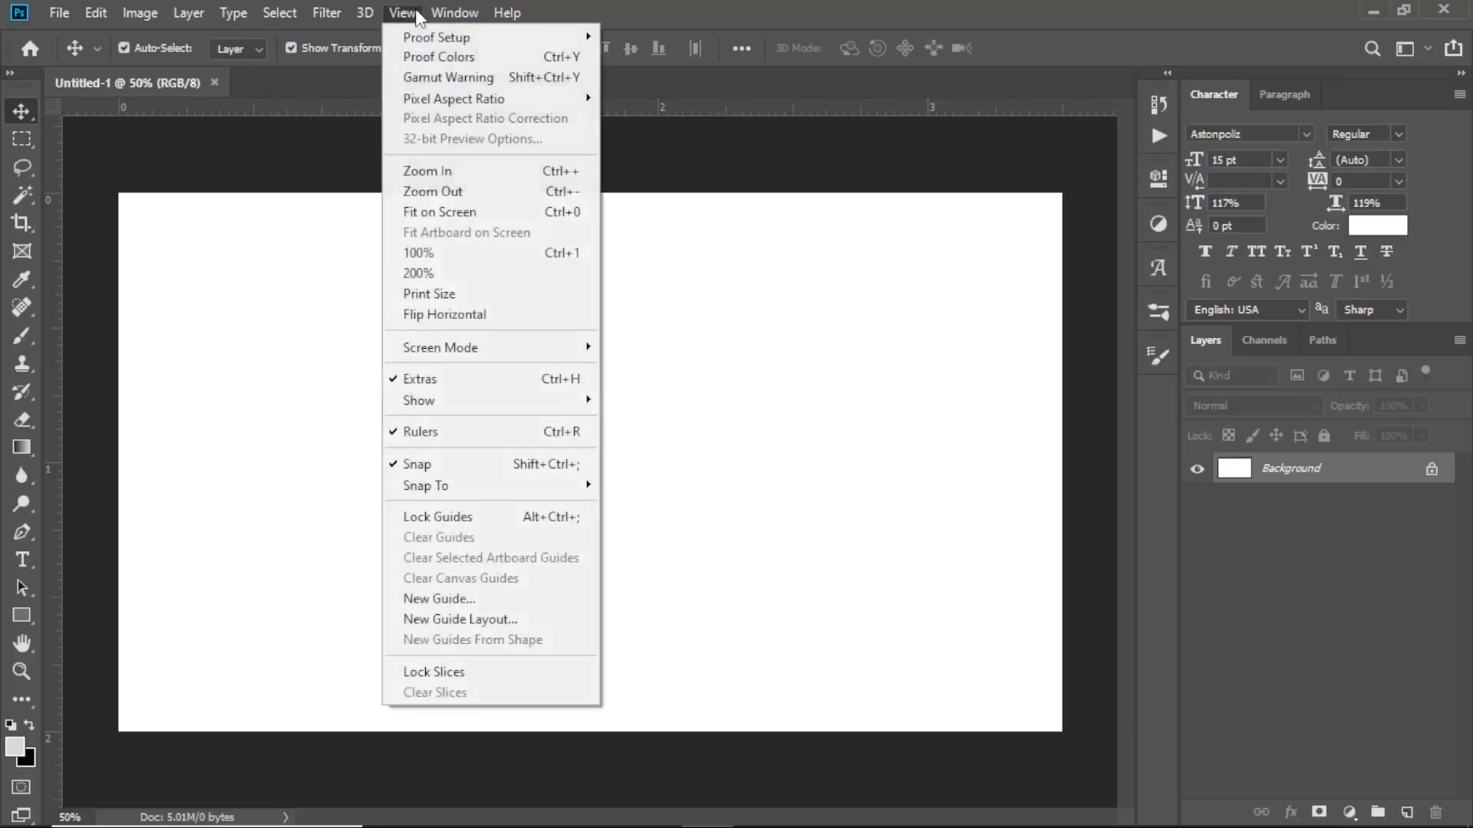
left_click(456, 600)
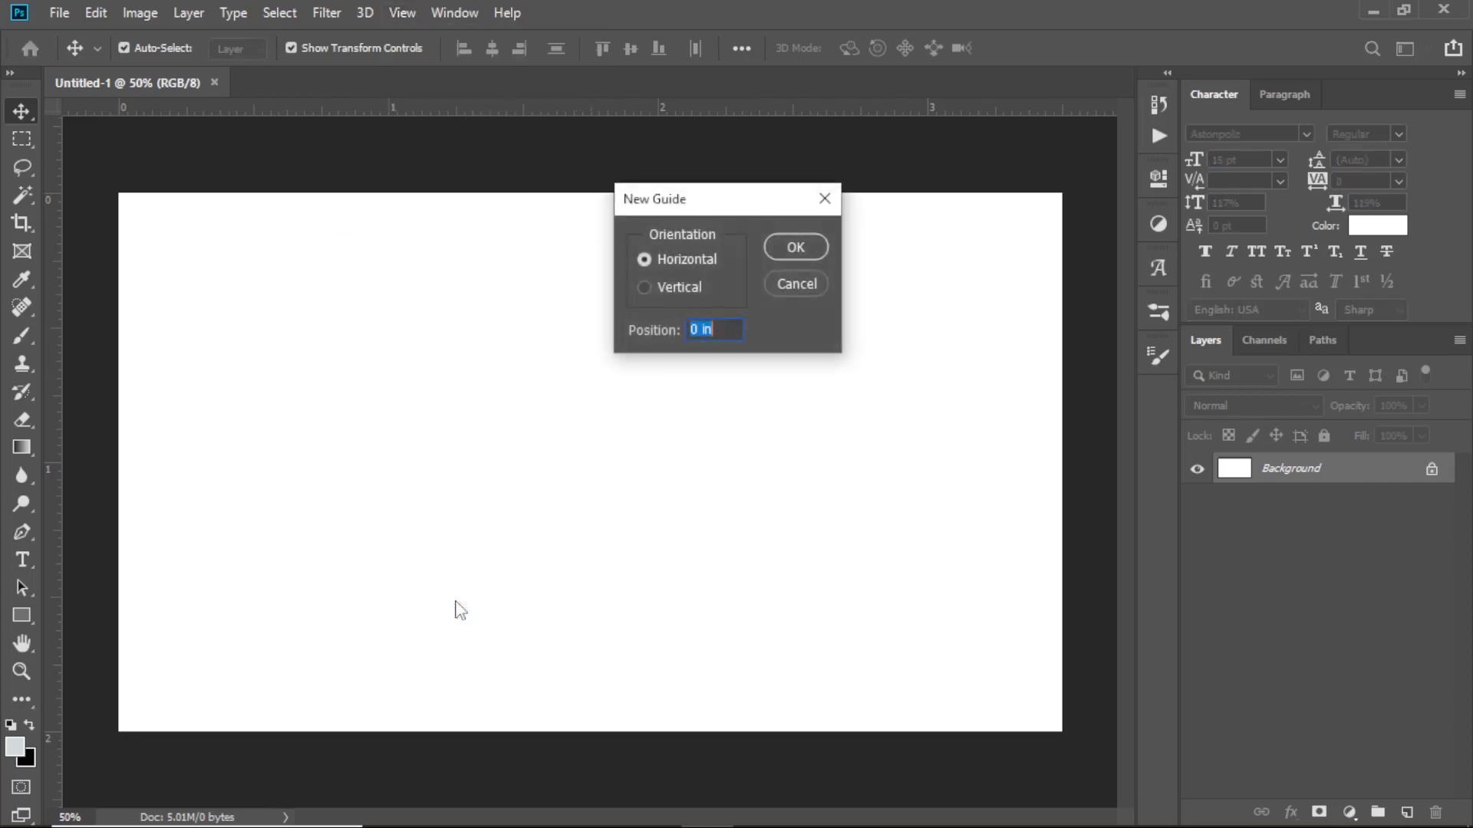
left_click(648, 287)
left_click_drag(719, 338, 687, 332)
type("45")
key("Return")
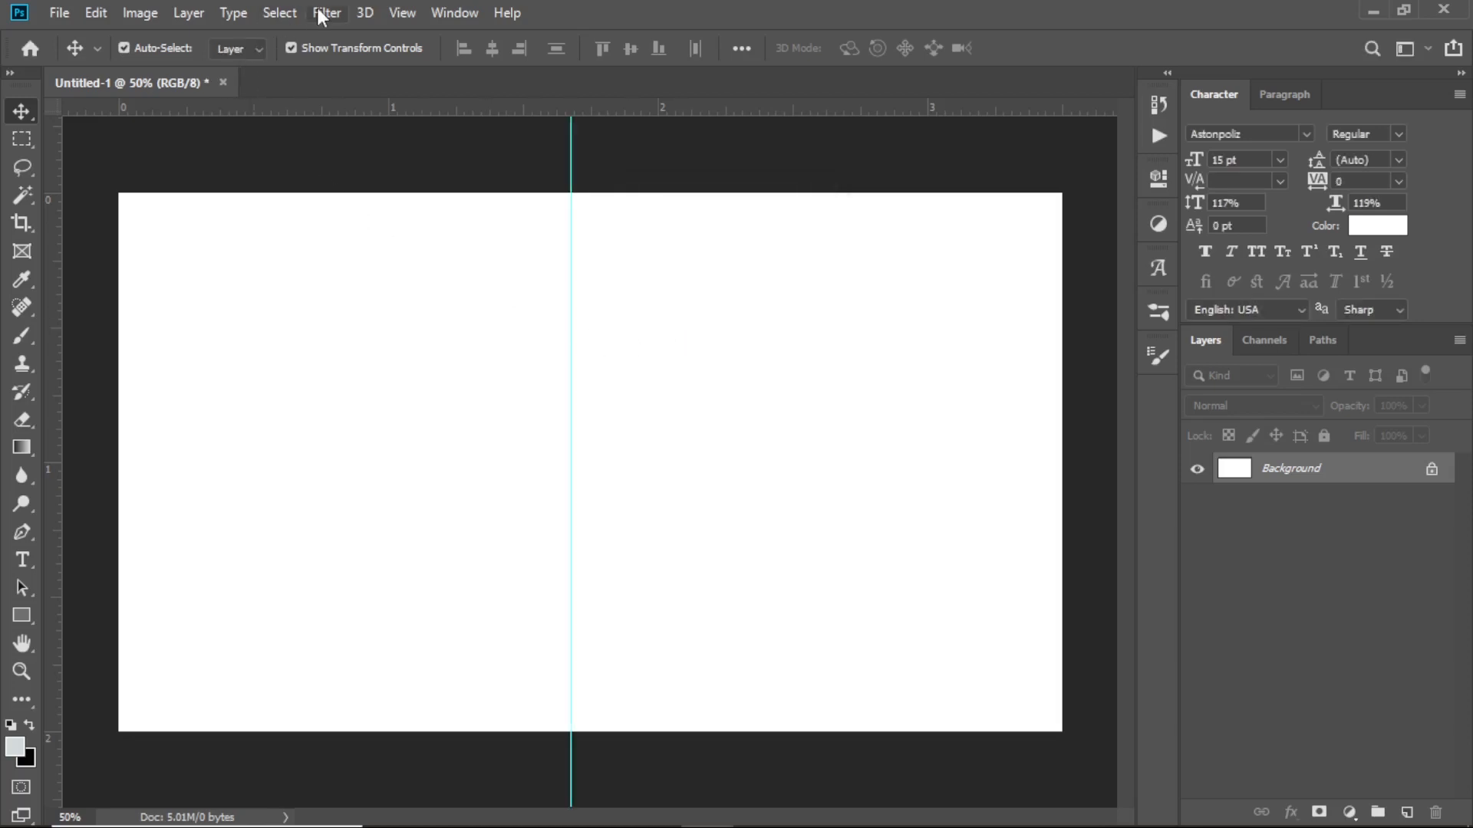
left_click(406, 13)
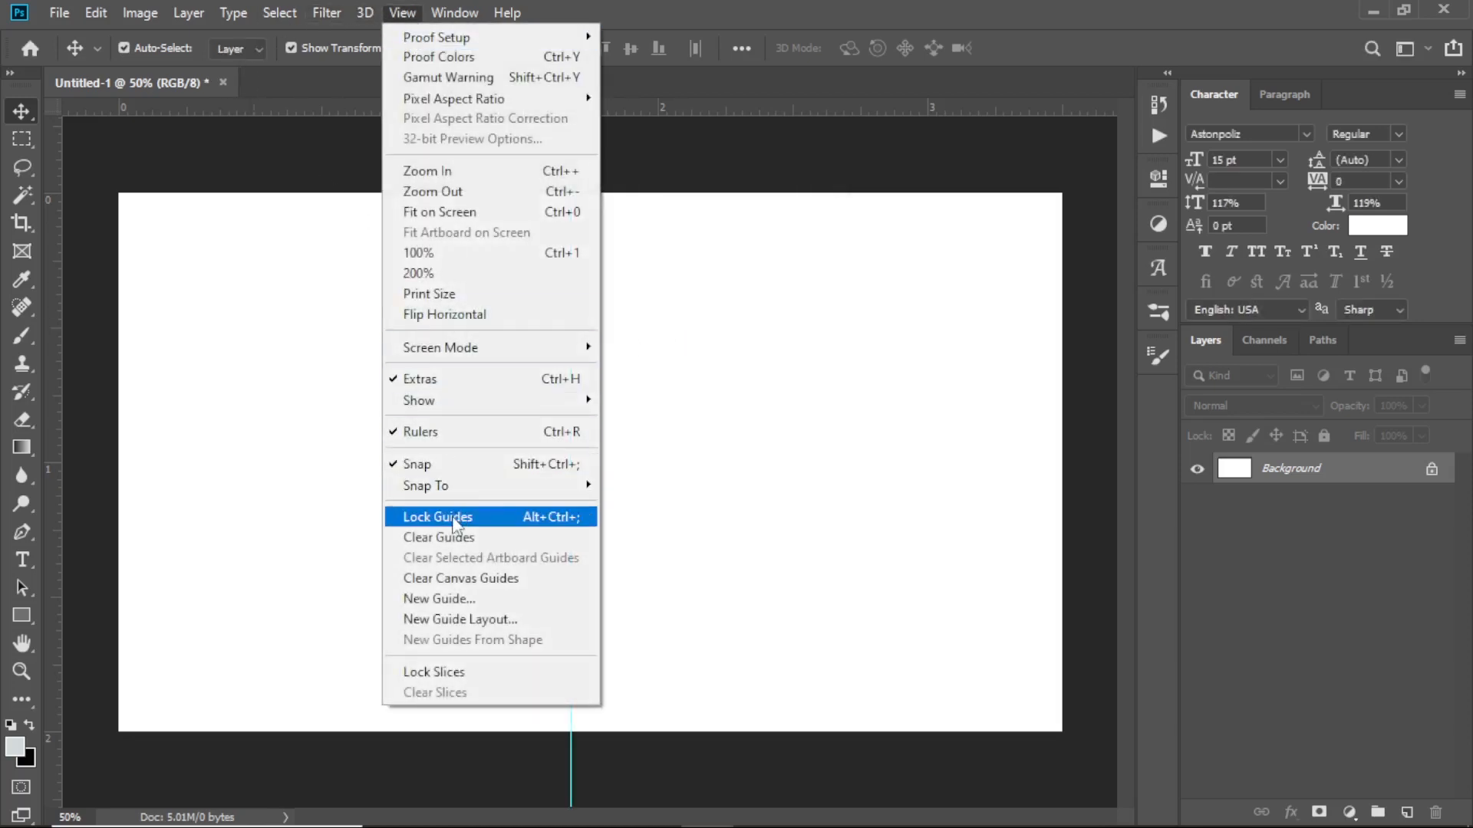
left_click(445, 599)
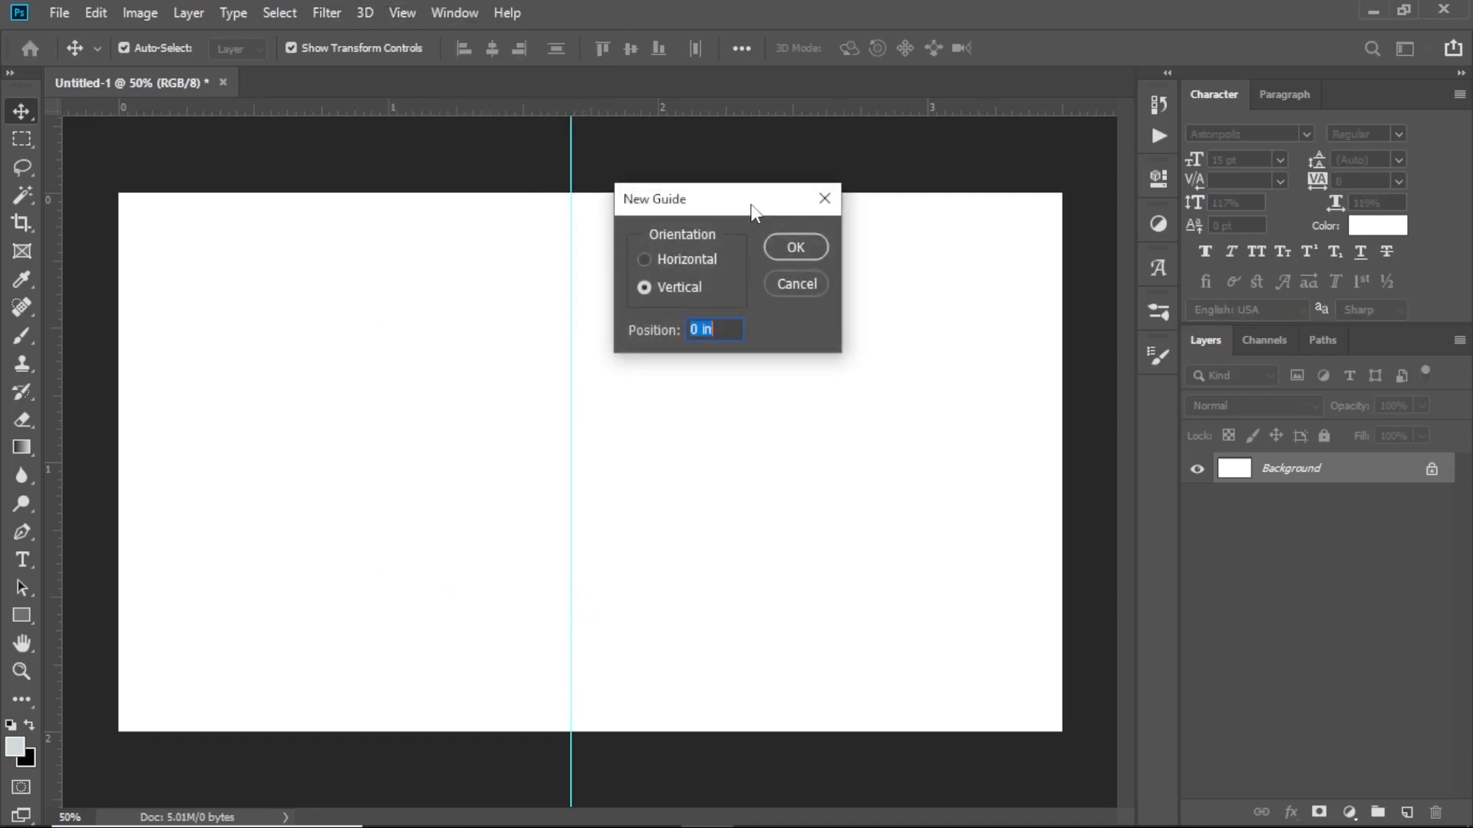
type("70")
key("Return")
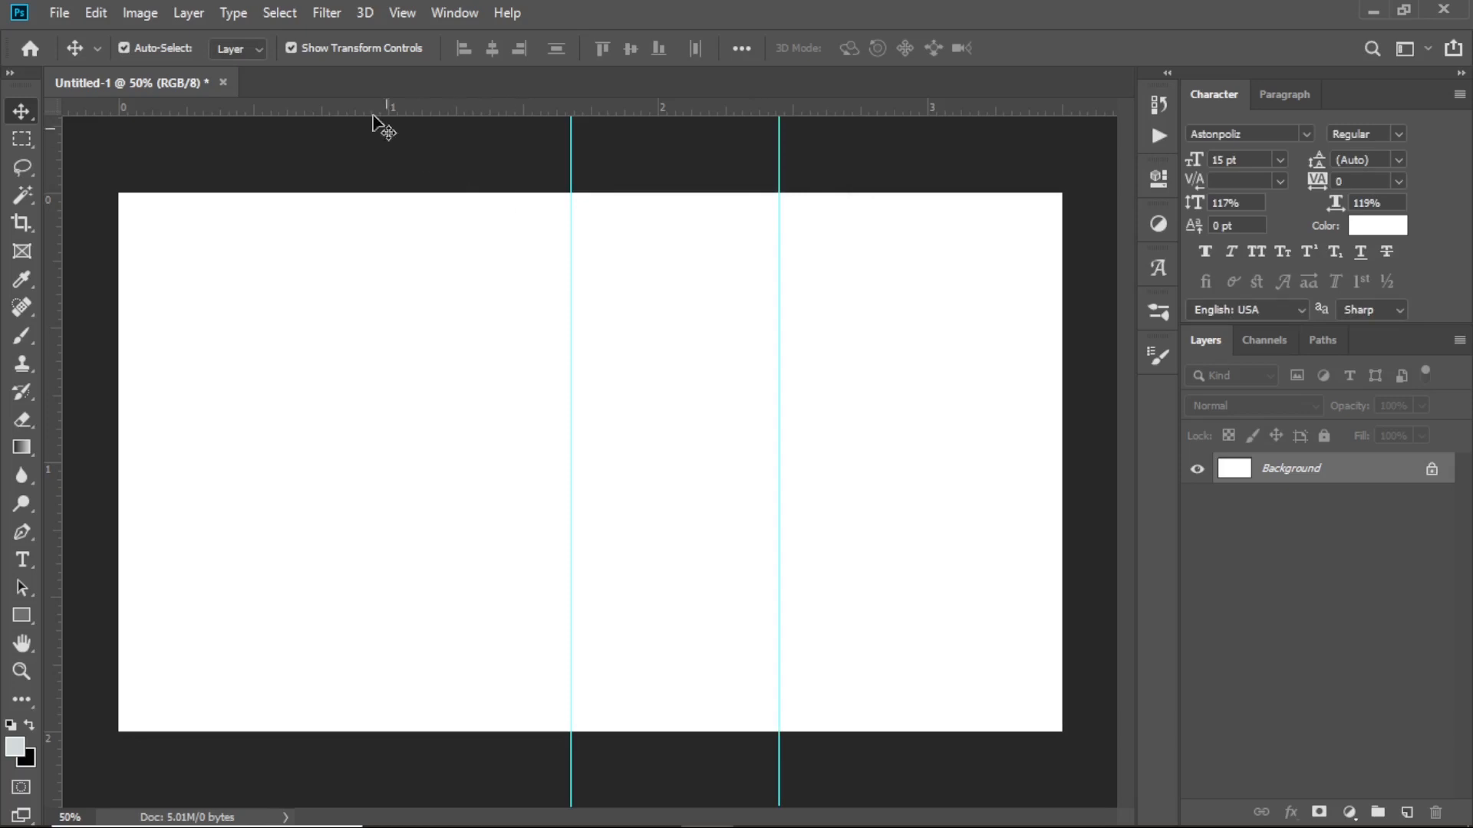
Add a horizontal guide at 50% through the middle of the card
left_click(397, 23)
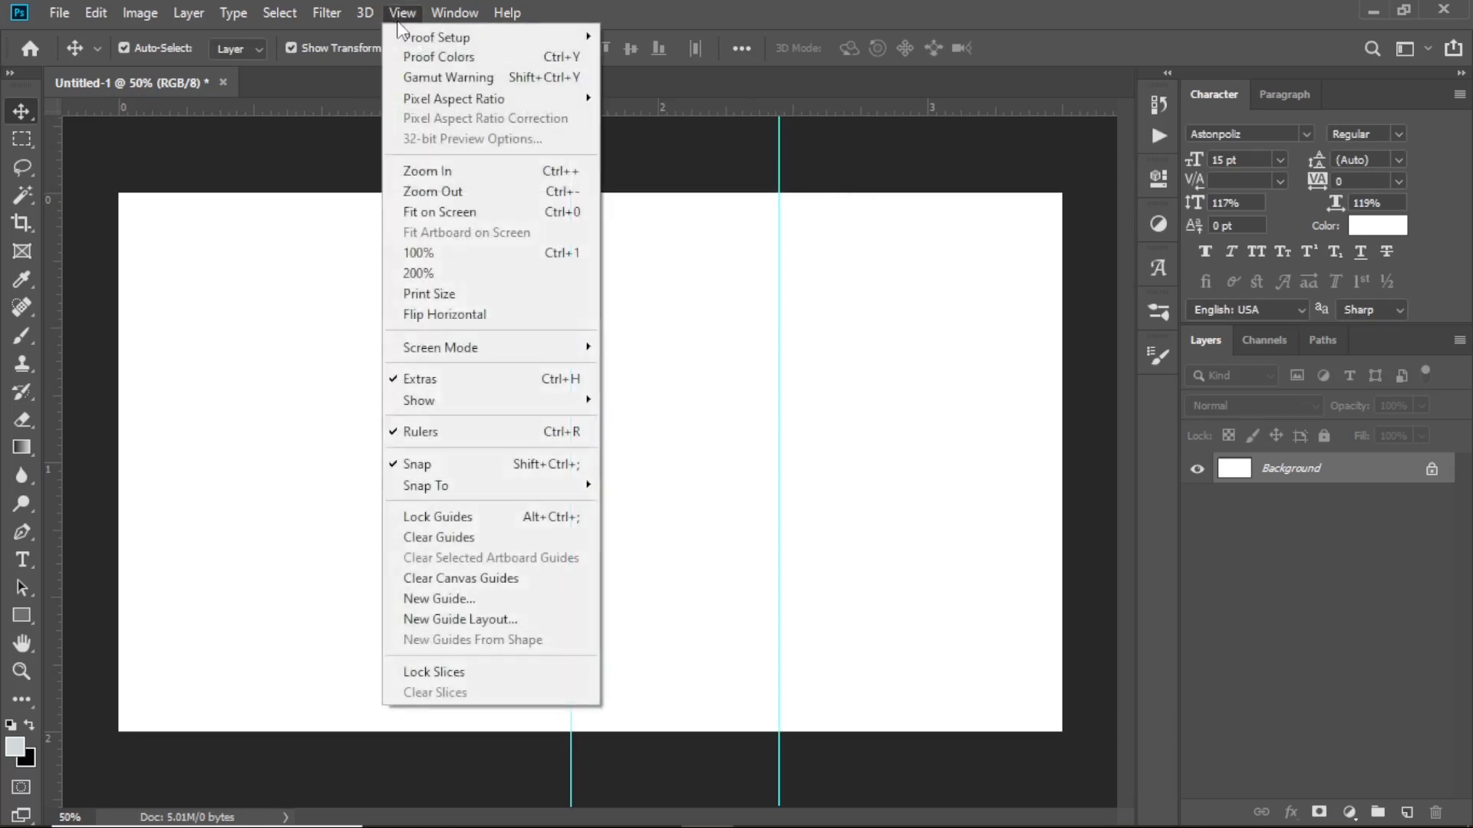
left_click(460, 600)
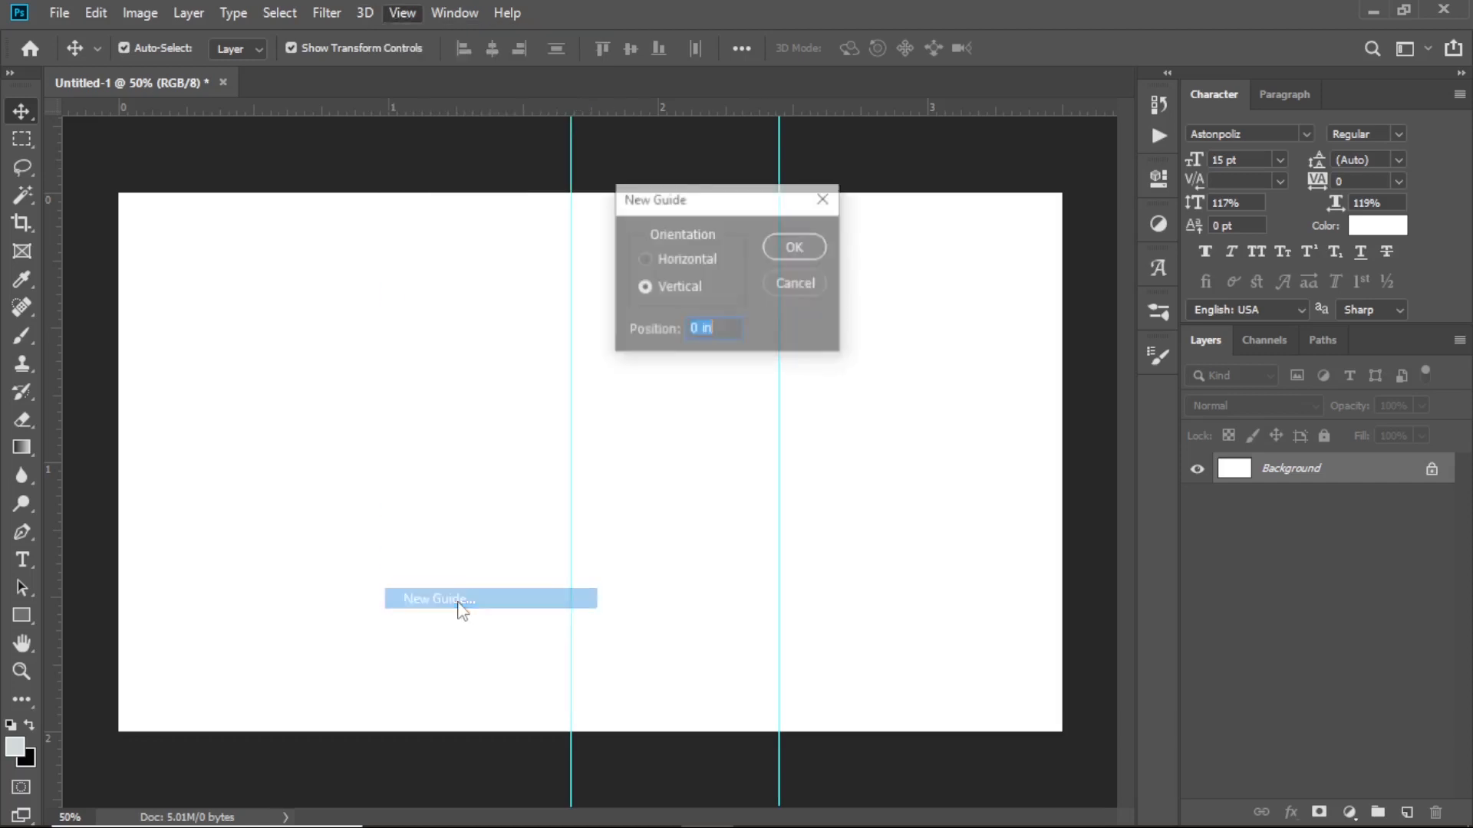
left_click(645, 261)
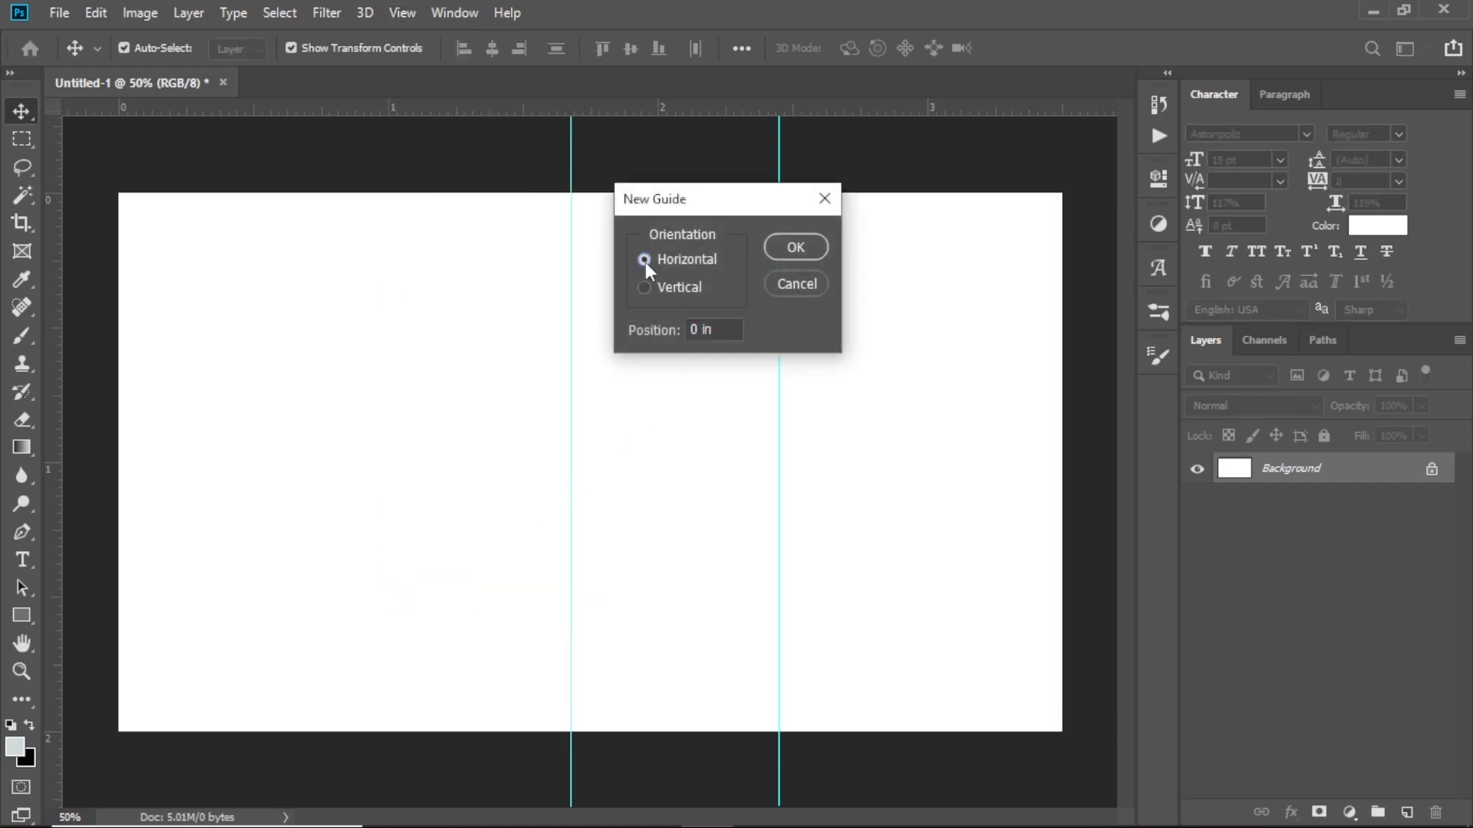
left_click_drag(704, 329, 668, 324)
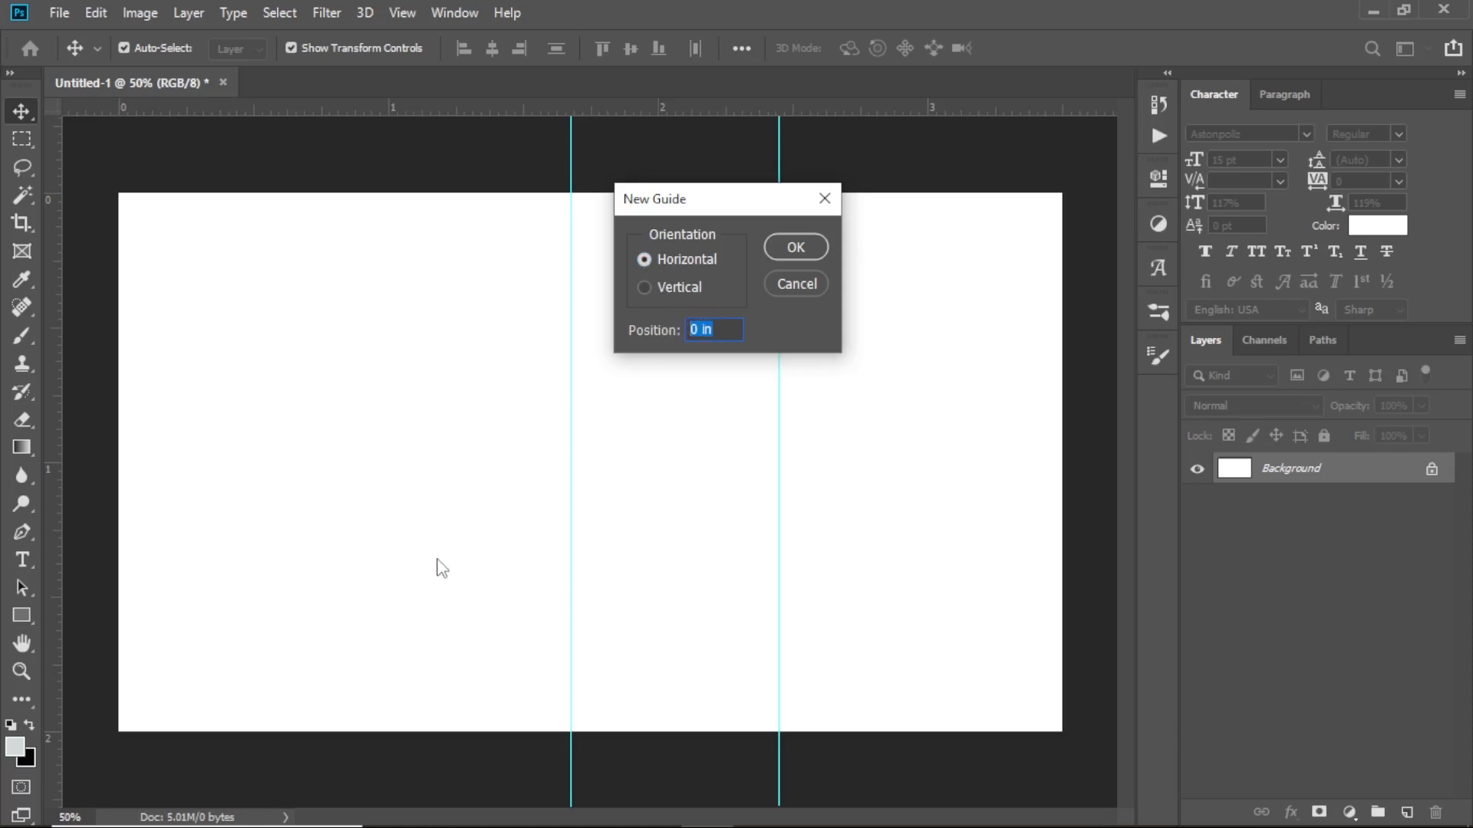
type("50")
key("Return")
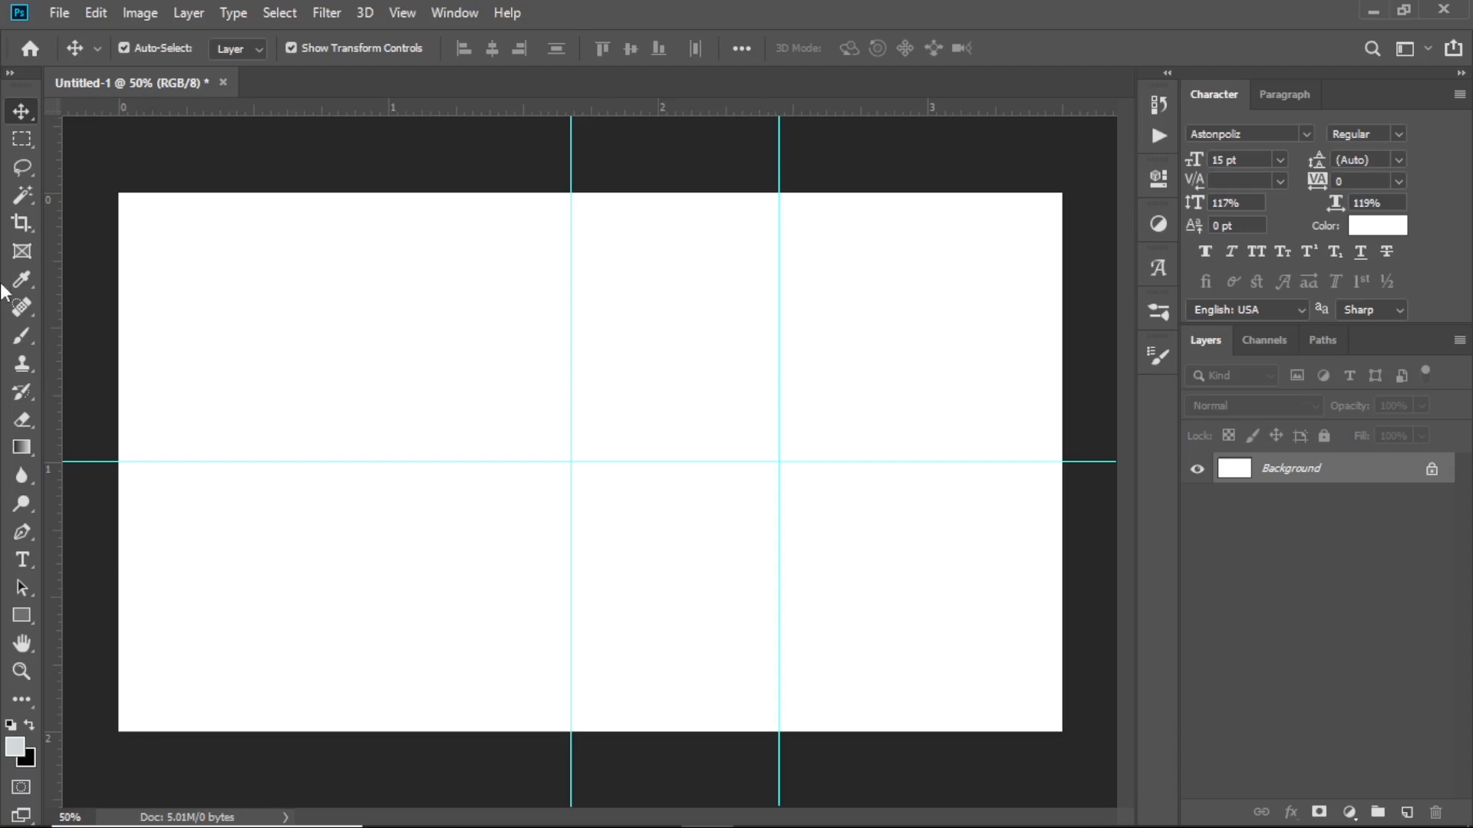
On a new layer, draw a closed Pen path from the right corners to the central guide crossing
left_click(22, 533)
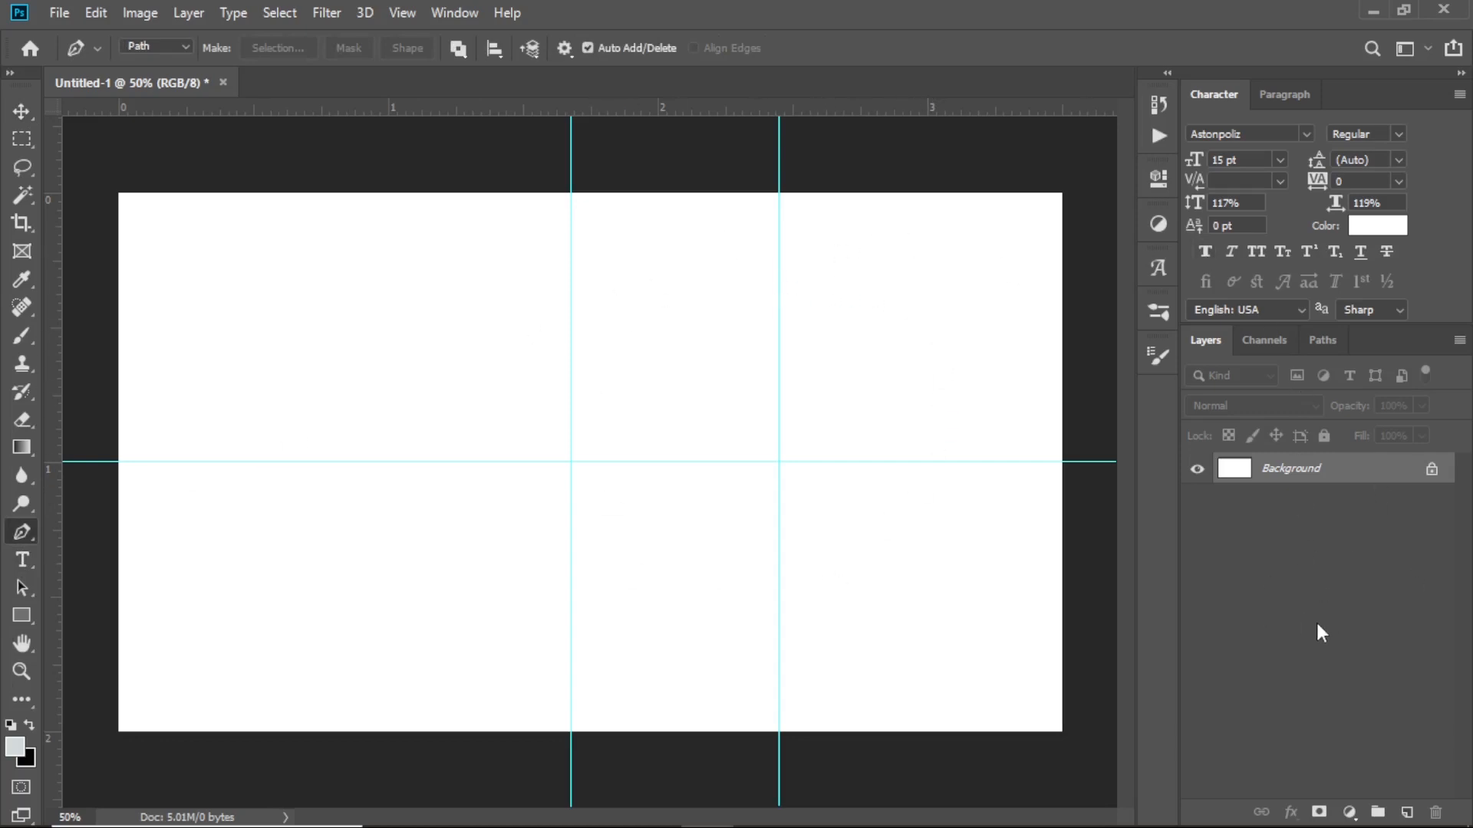
left_click(1407, 813)
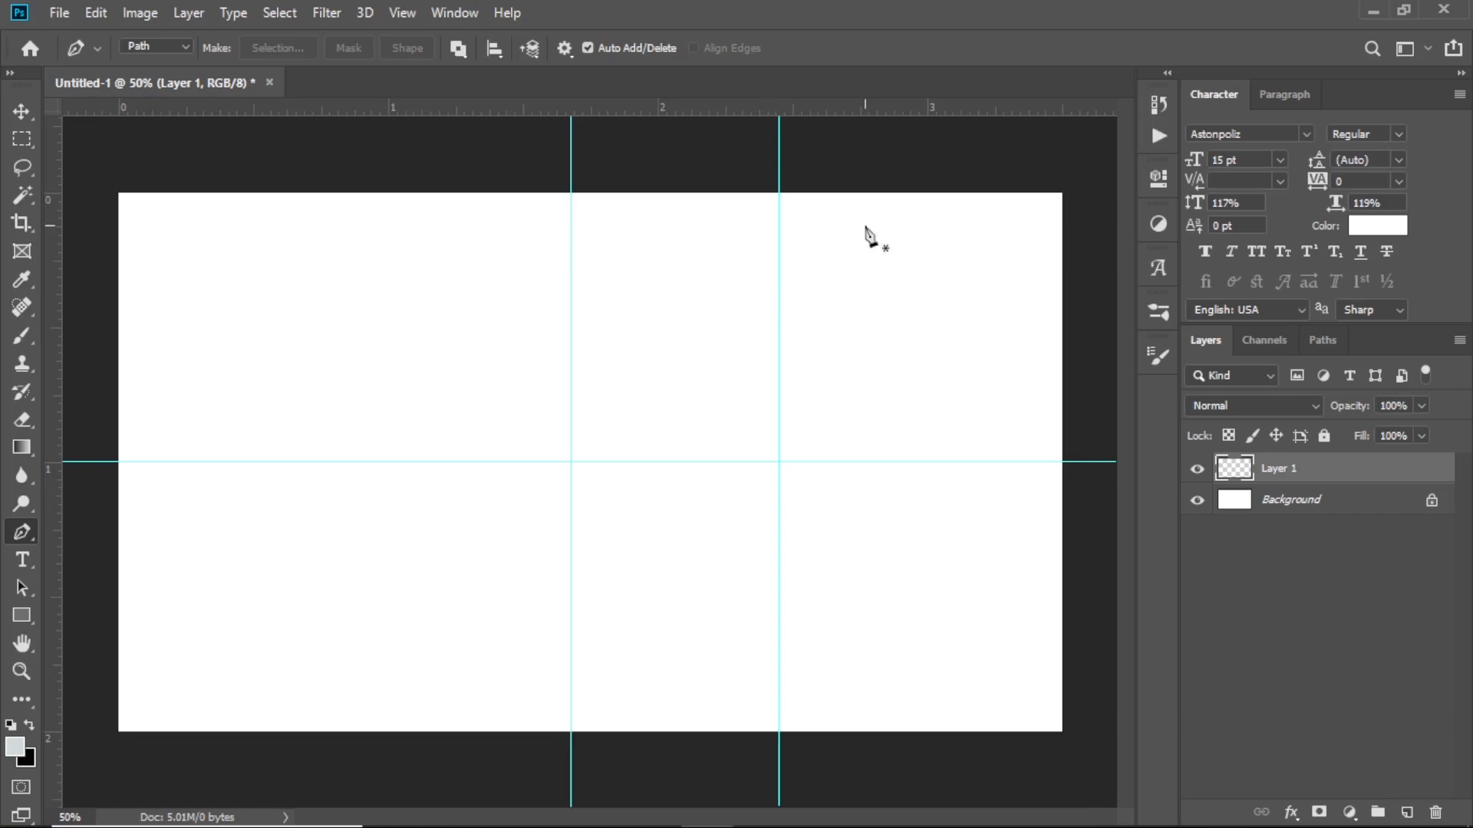
left_click(1071, 195)
left_click(779, 194)
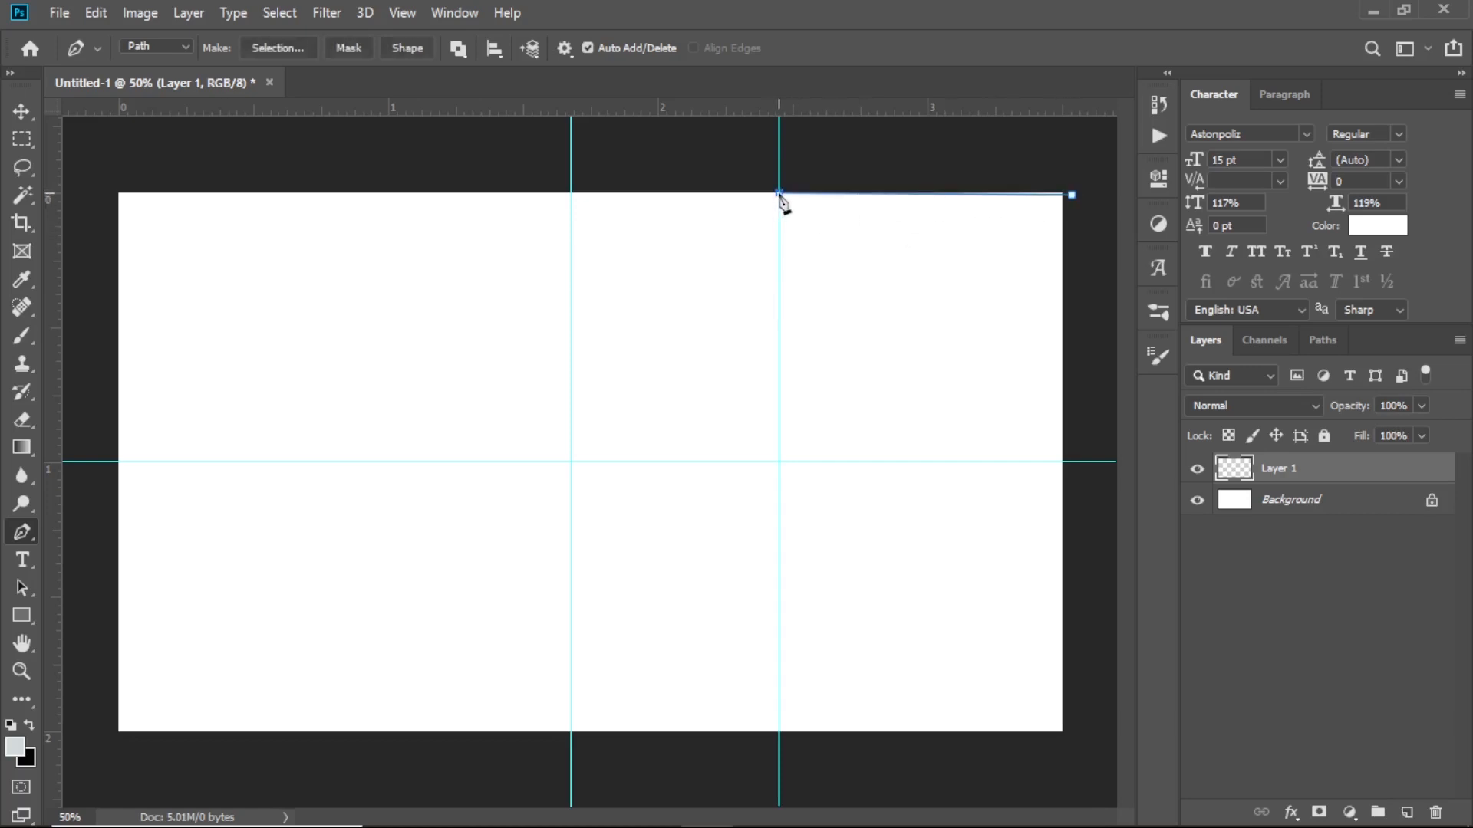
left_click(571, 461)
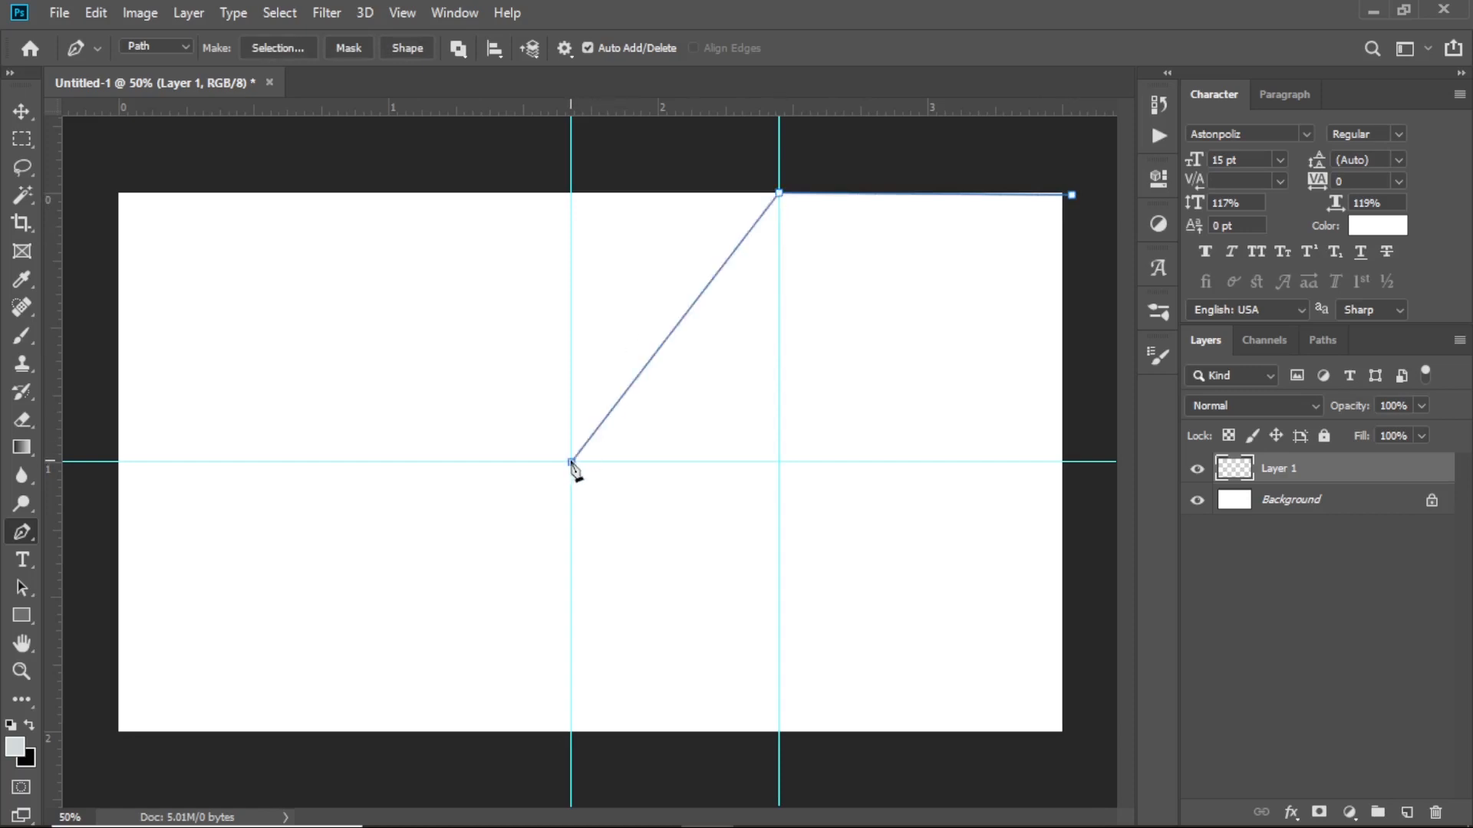
left_click(778, 732)
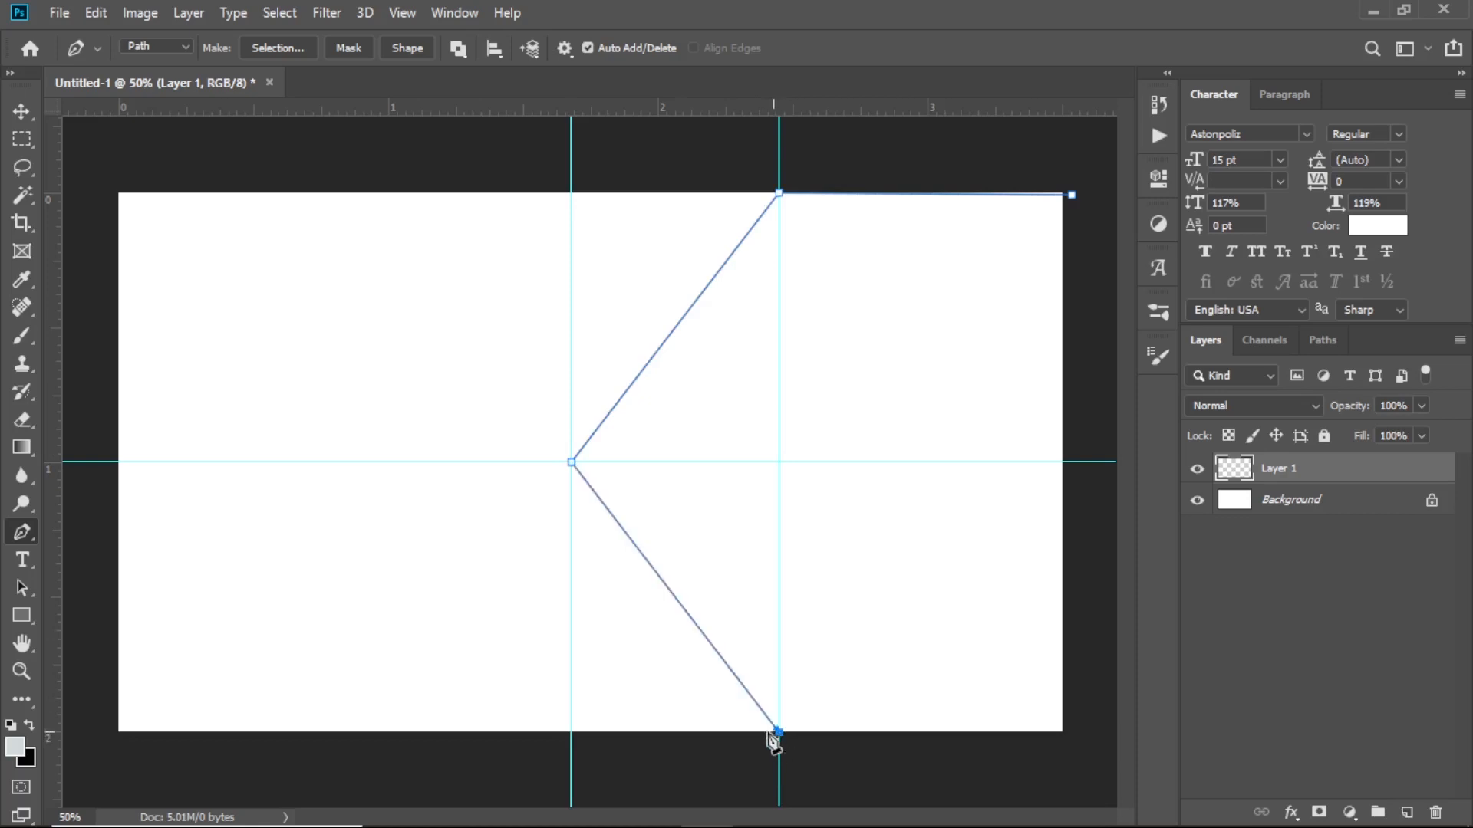
left_click(1067, 731)
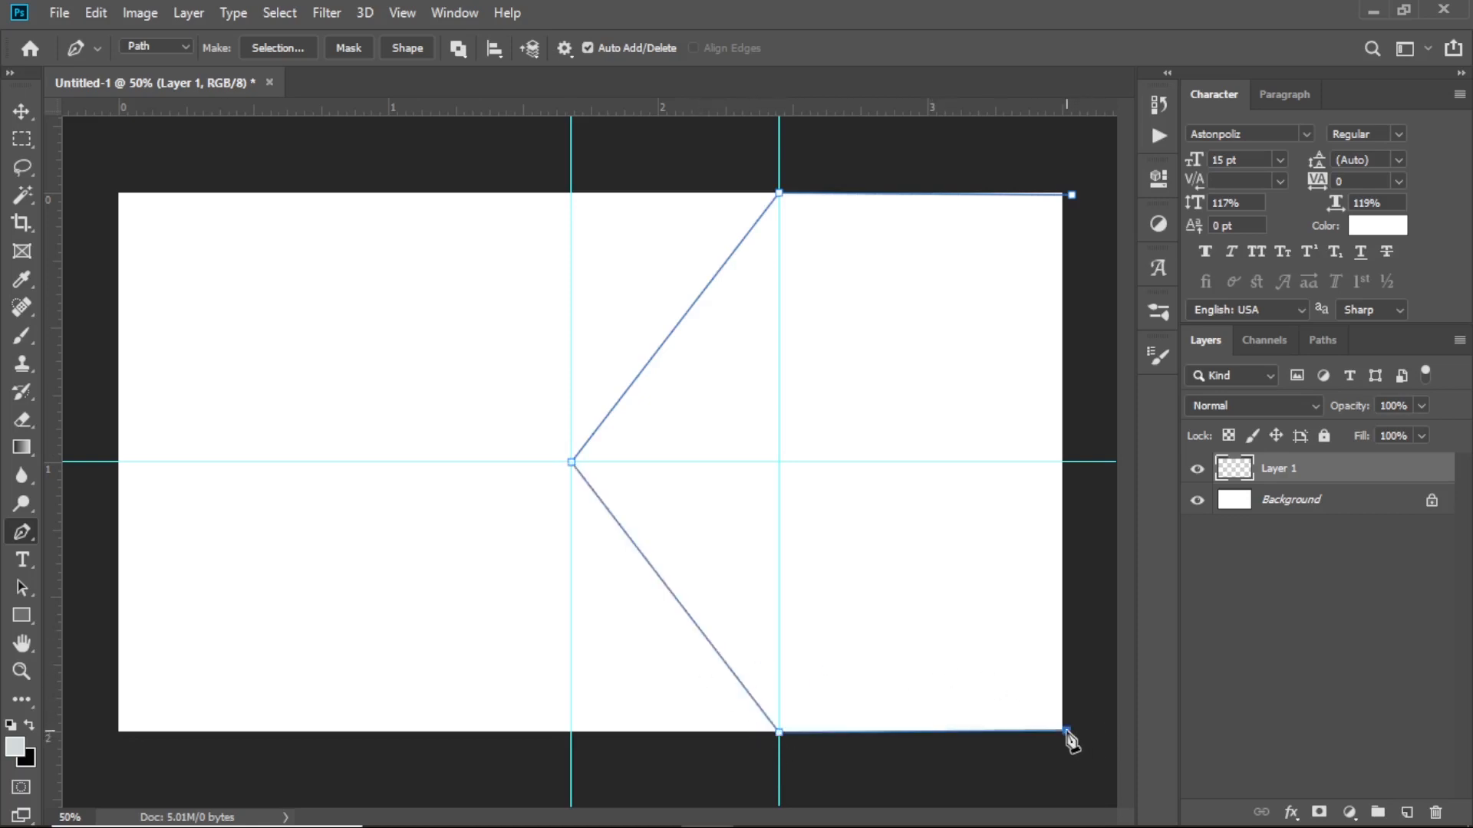
left_click(1072, 196)
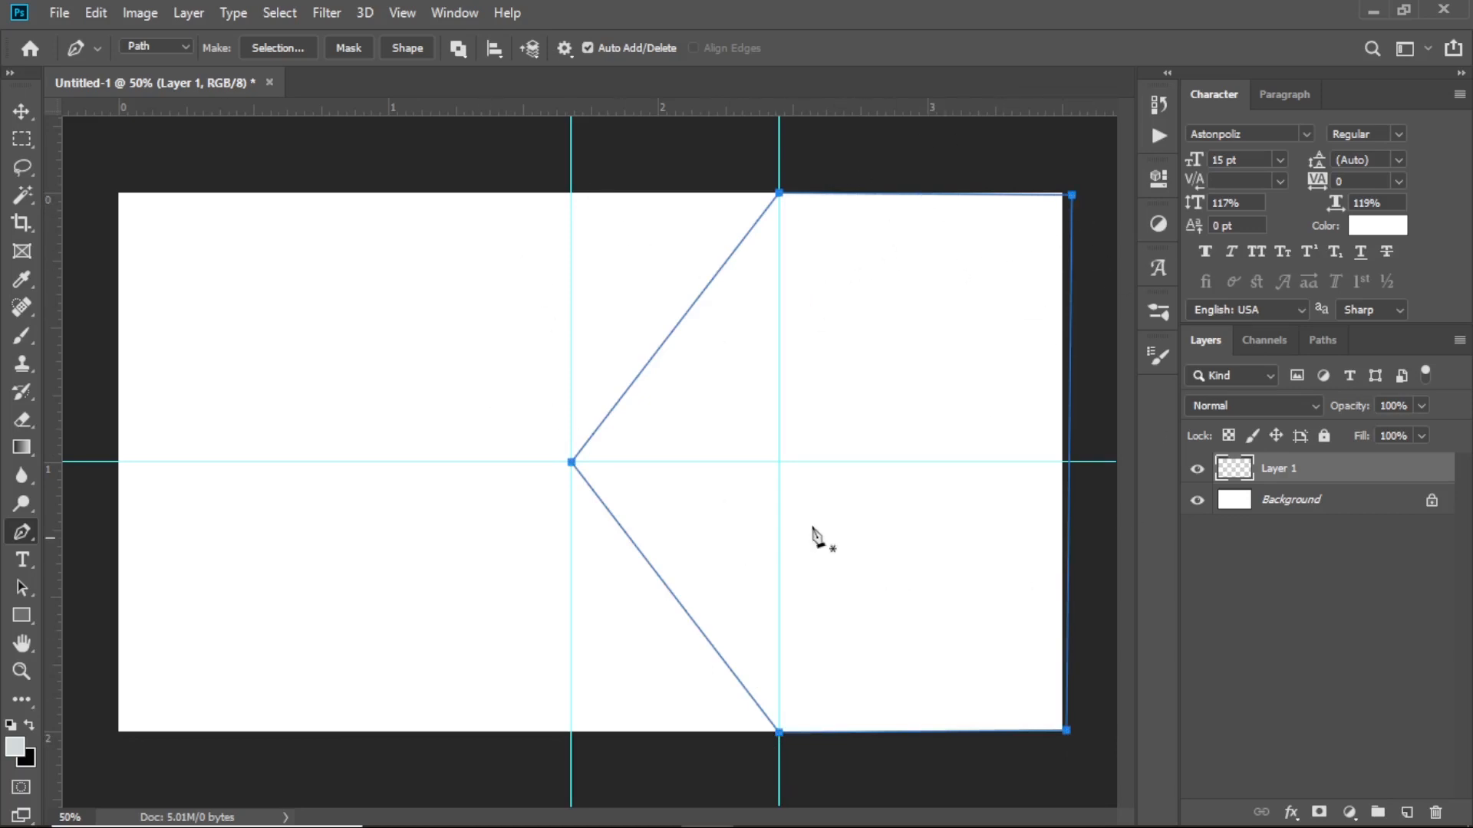
right_click(837, 316)
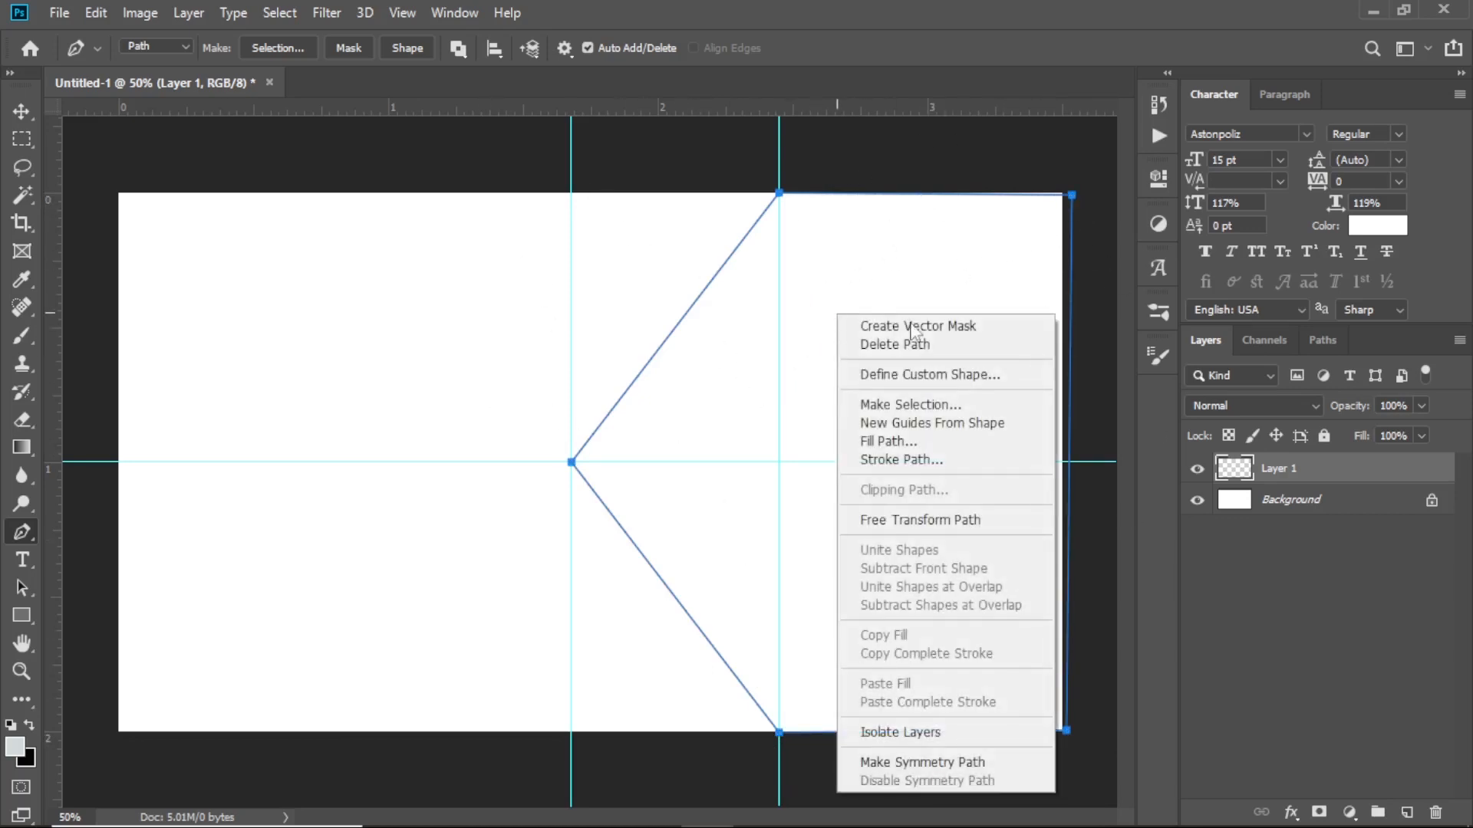
left_click(904, 35)
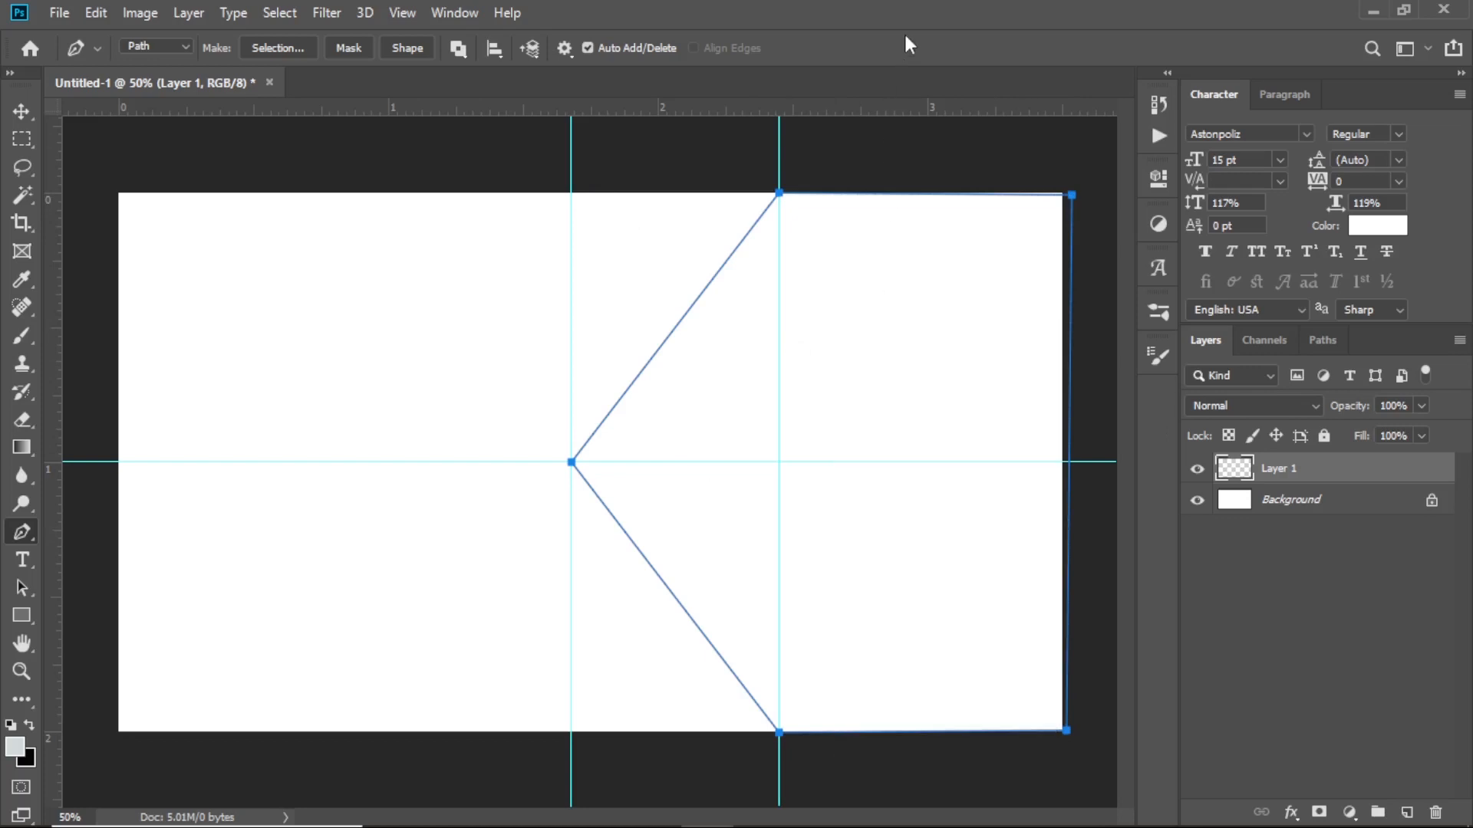
Fill the chevron path with a black (000000) Solid Color fill layer
left_click(1350, 813)
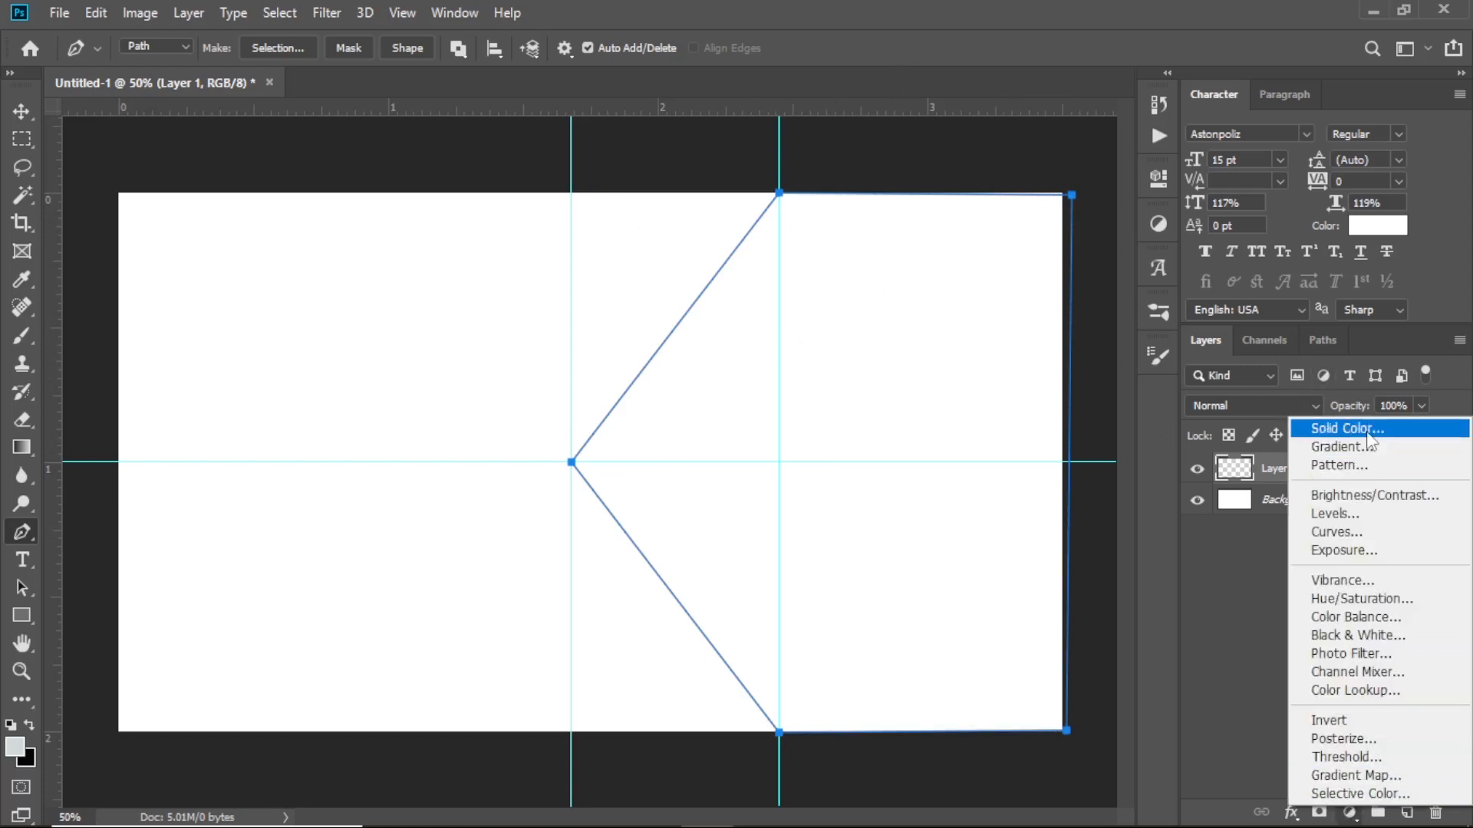
left_click(1368, 430)
left_click_drag(1125, 414, 970, 143)
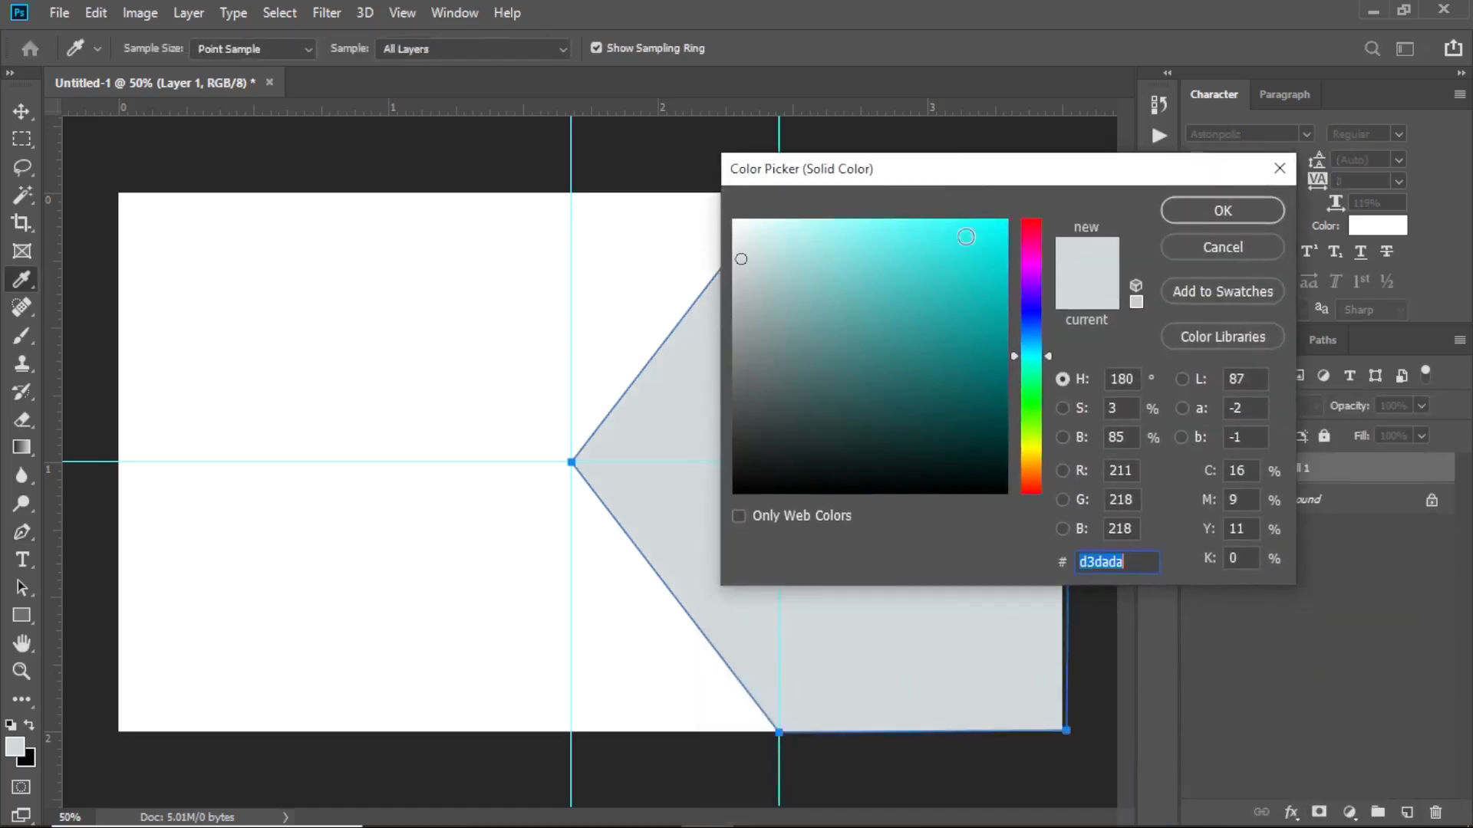
left_click(735, 491)
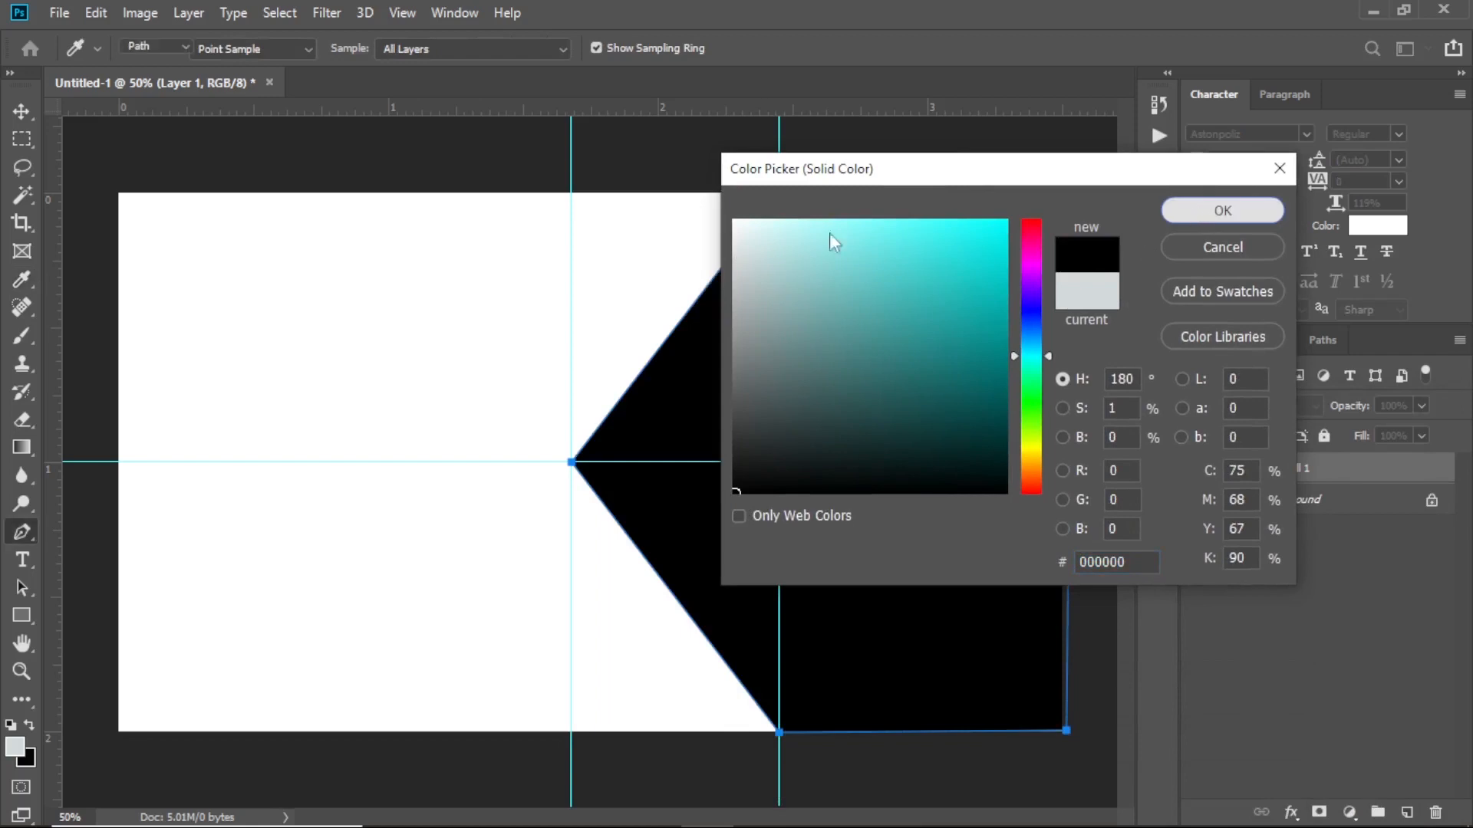
key("Return")
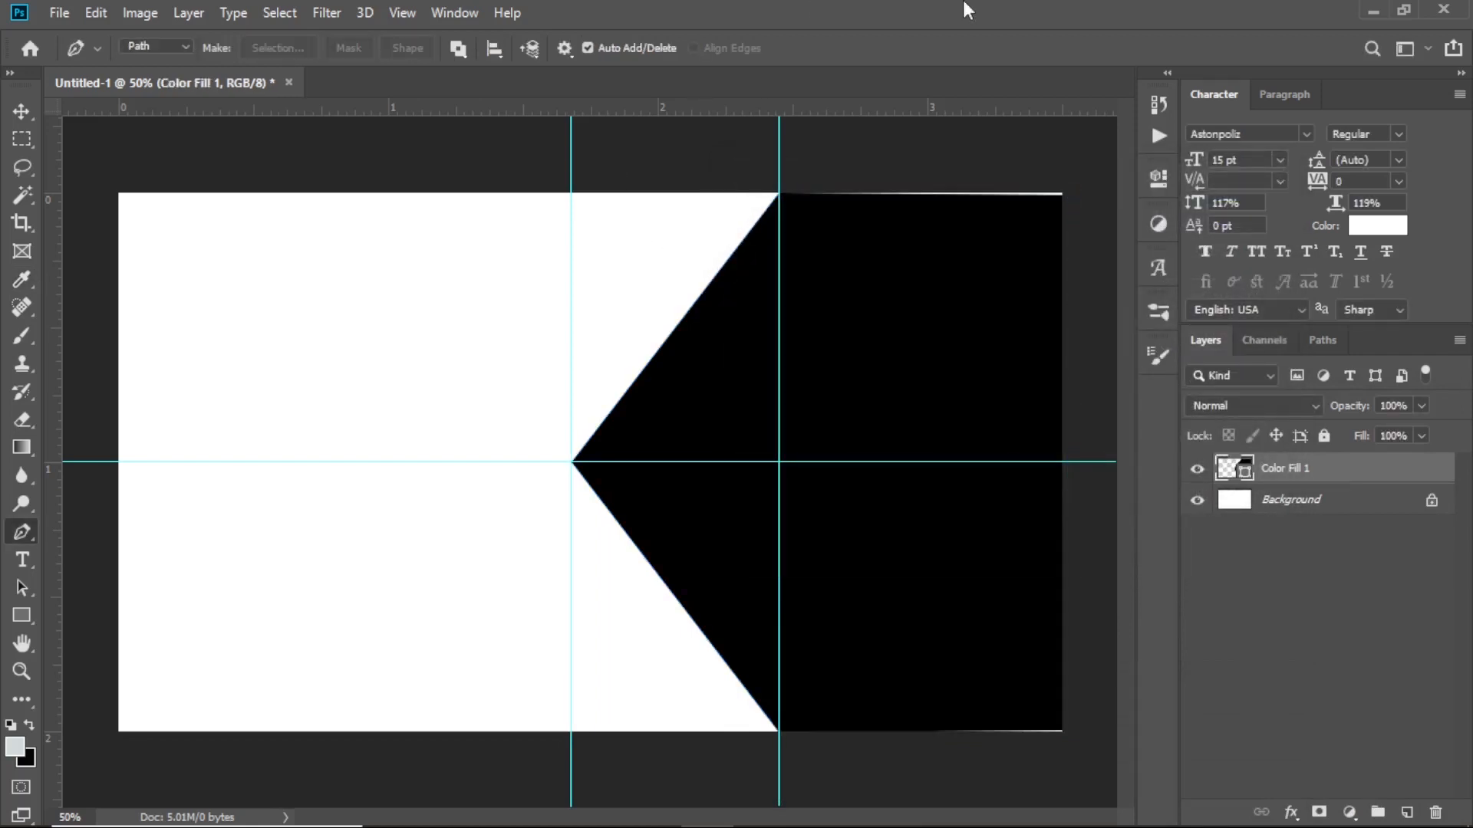
Select the Color Fill 1 chevron layer and nudge it left with the arrow key
key("v")
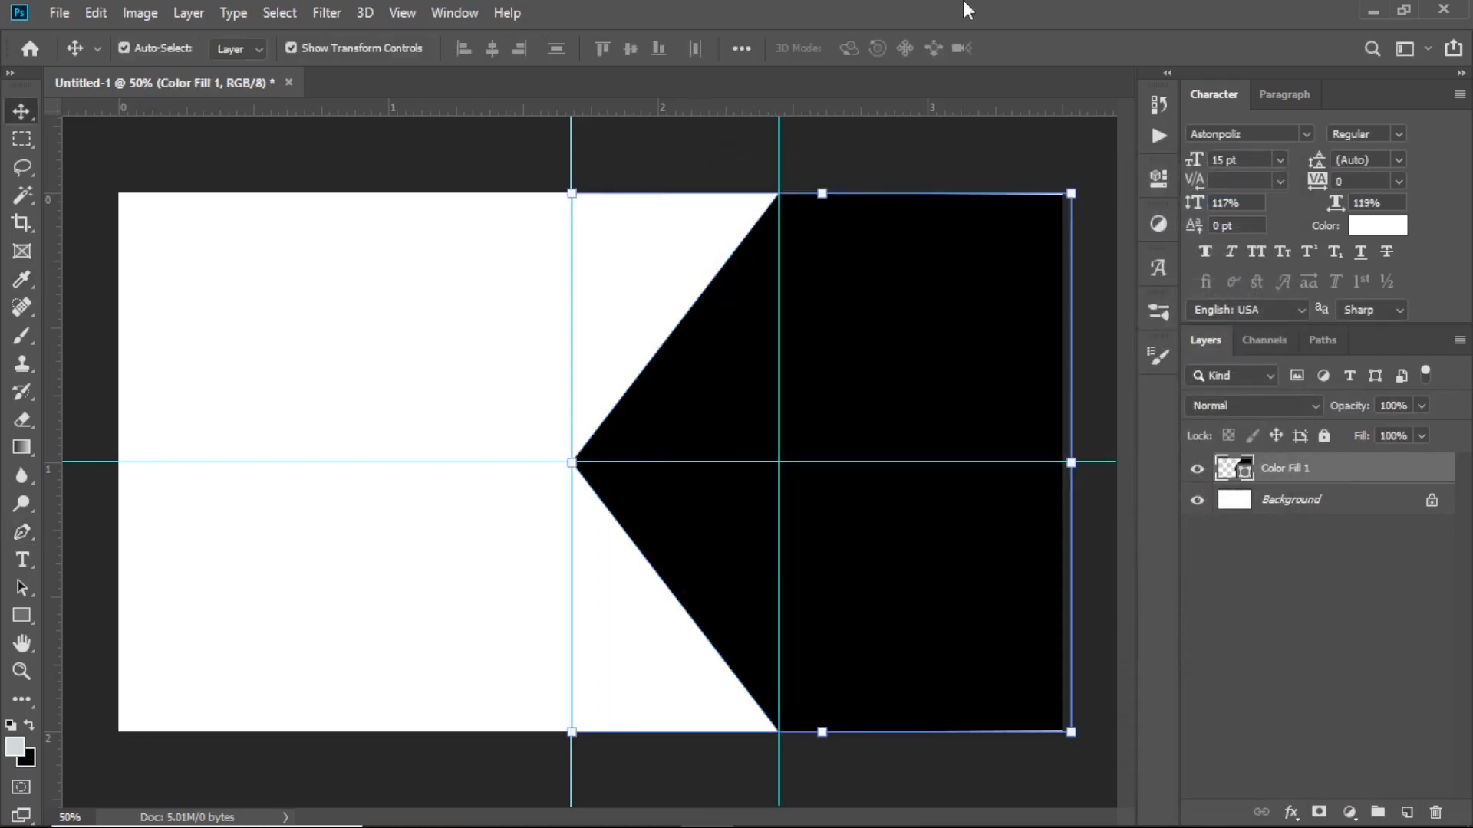
left_click(1071, 462)
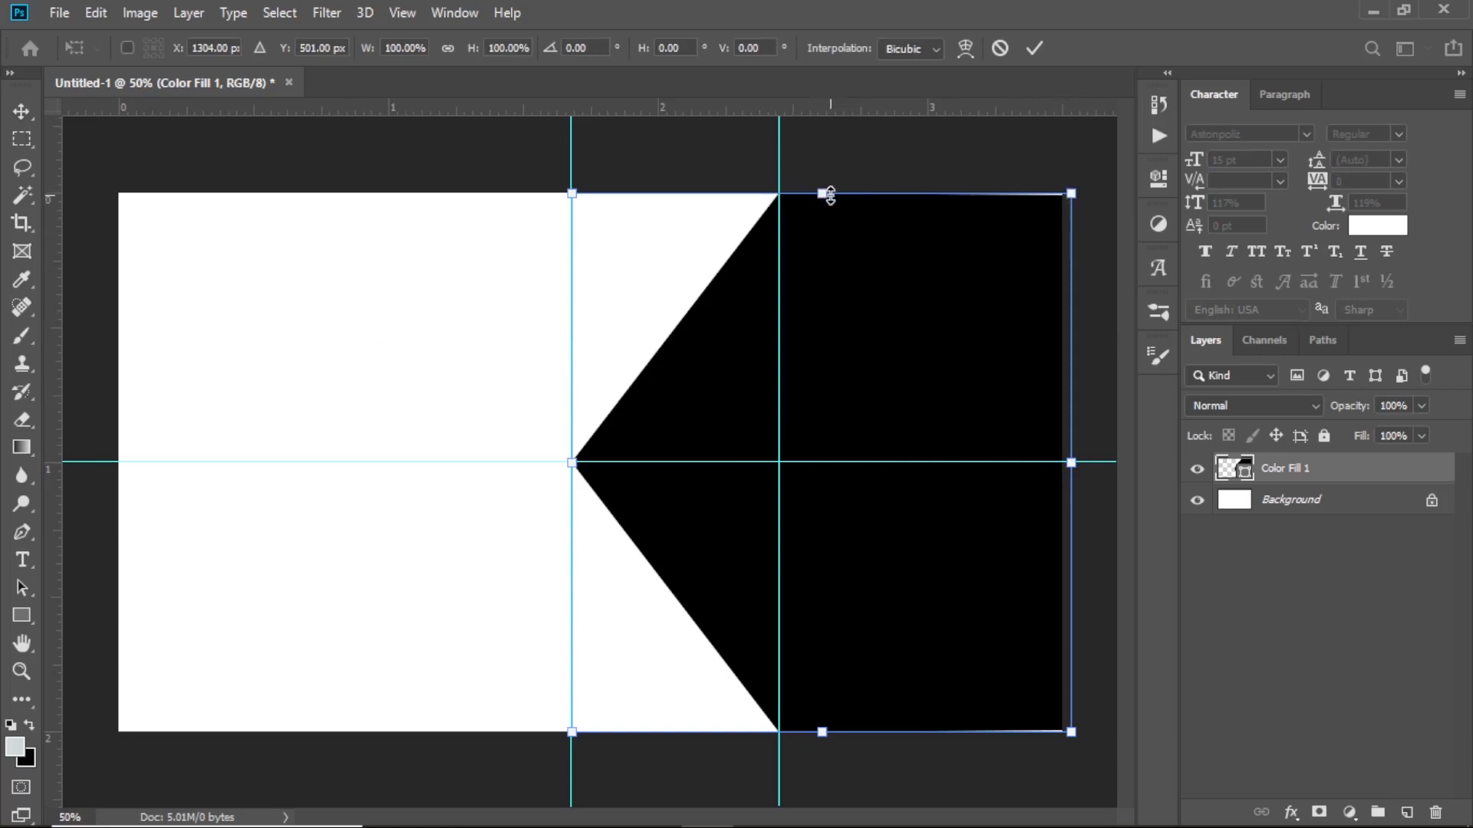
left_click_drag(821, 188, 832, 184)
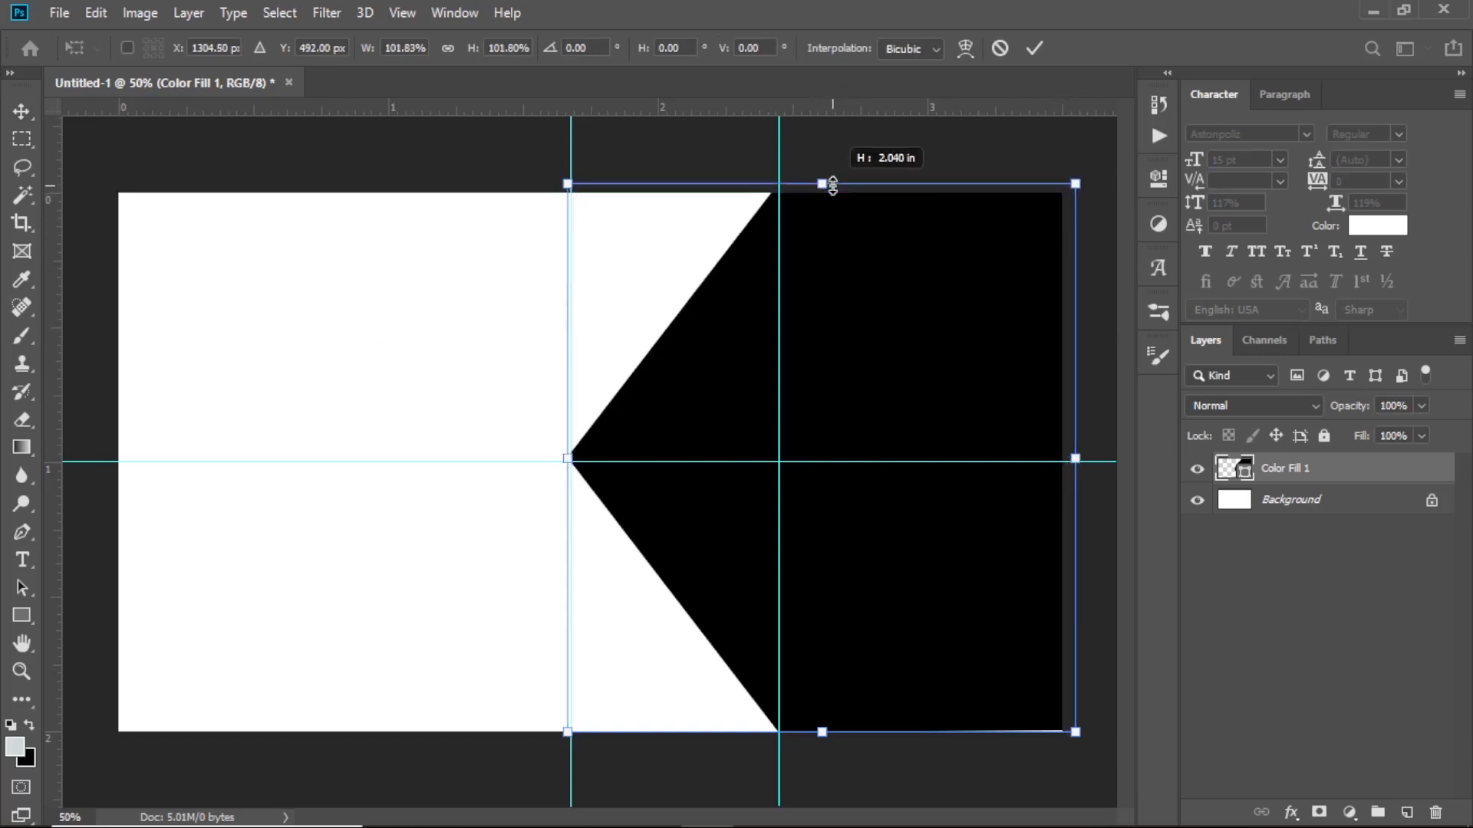
left_click(1045, 51)
key("ctrl+z")
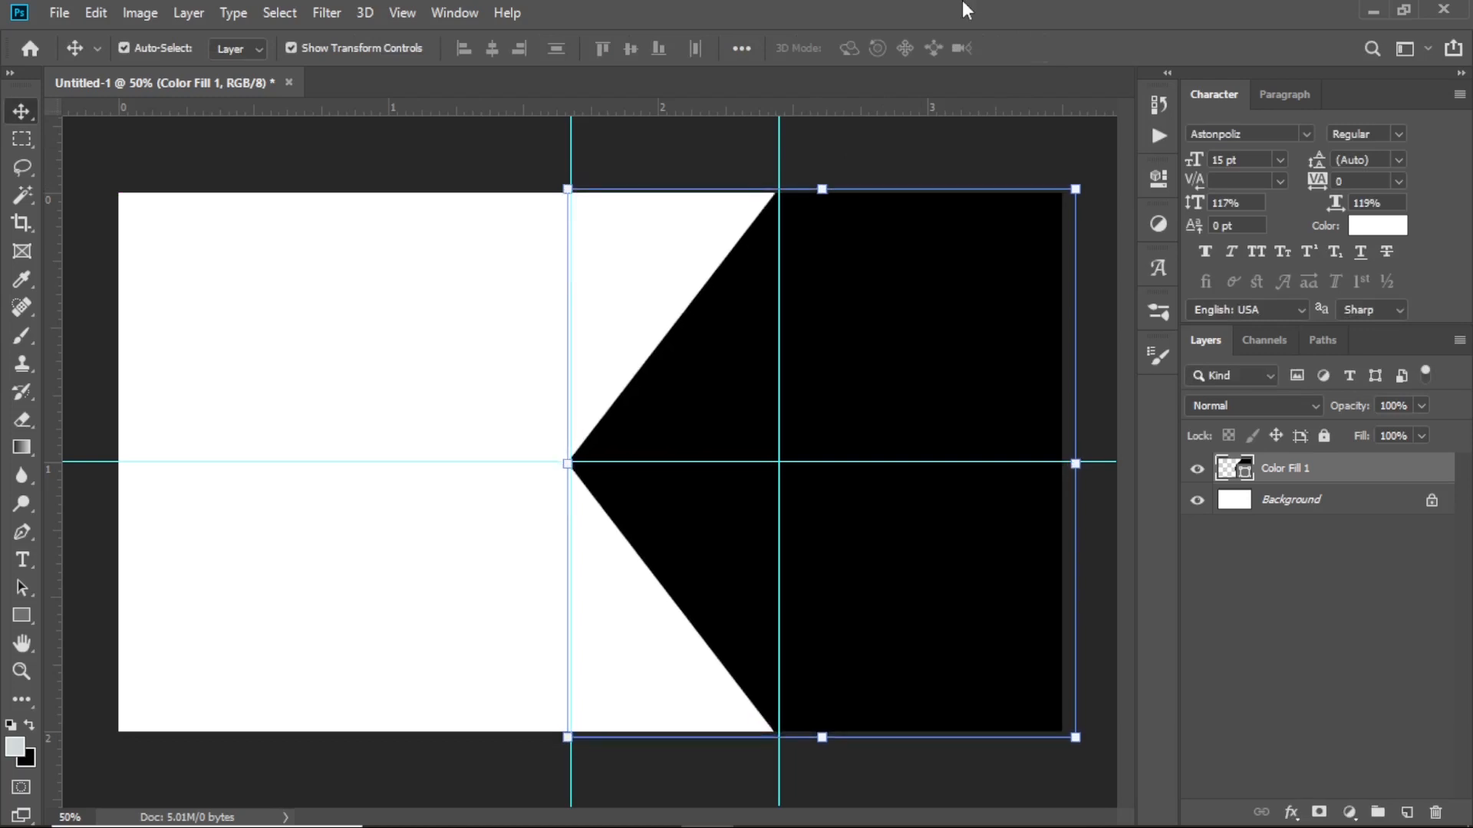
left_click(461, 185)
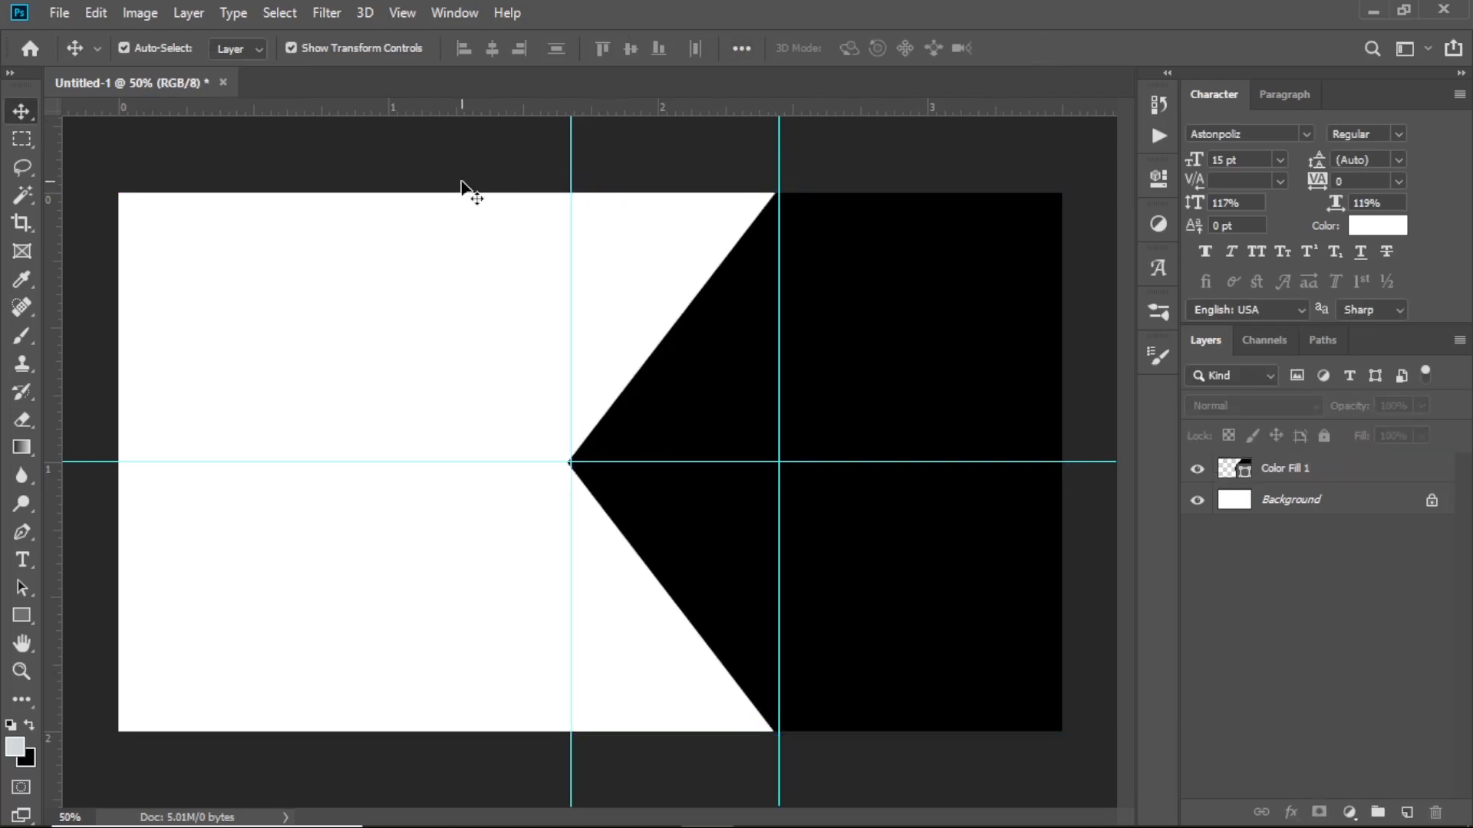
left_click(909, 338)
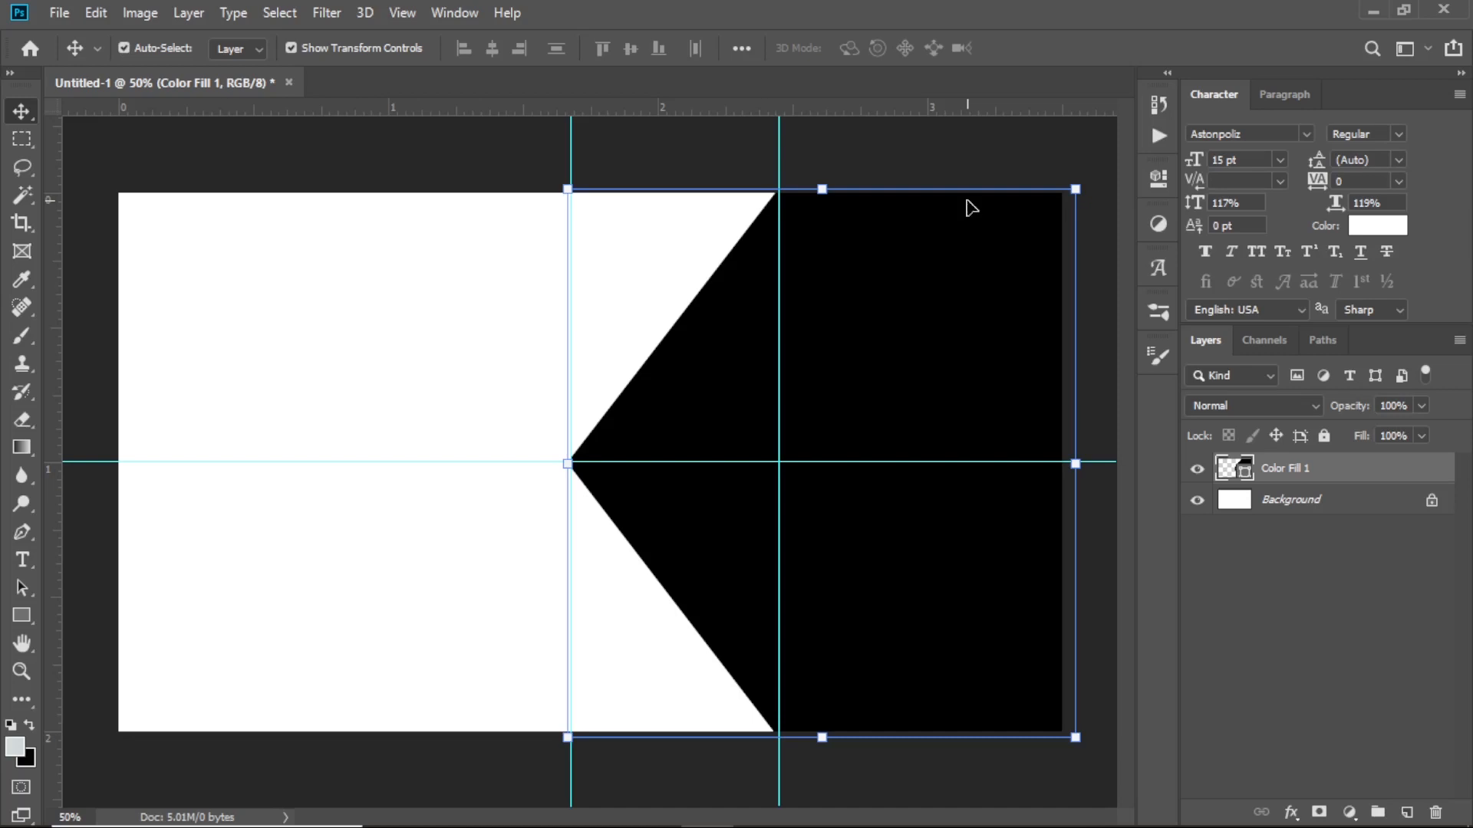
key("Left")
key("Left")
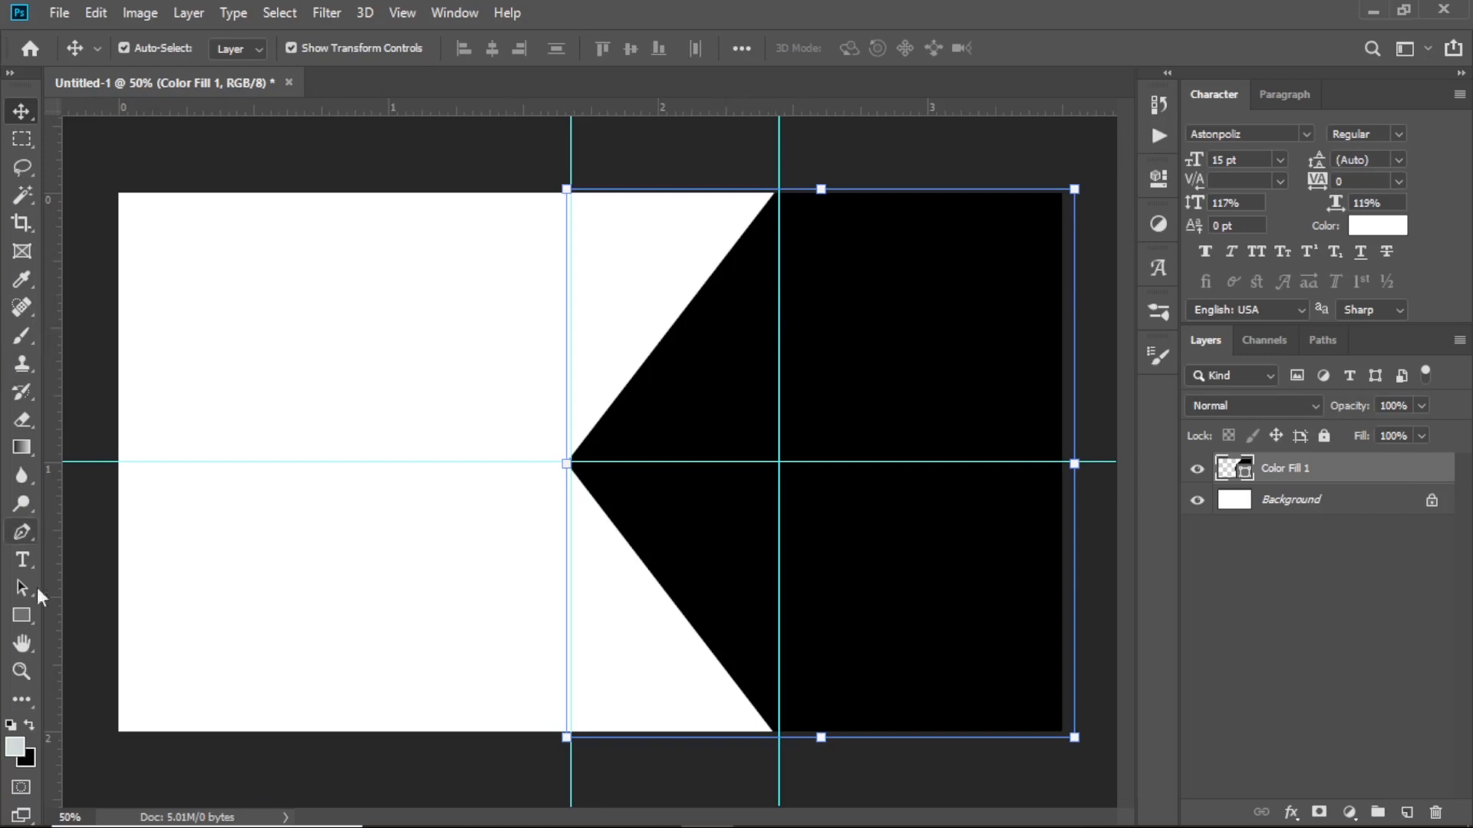
left_click(29, 615)
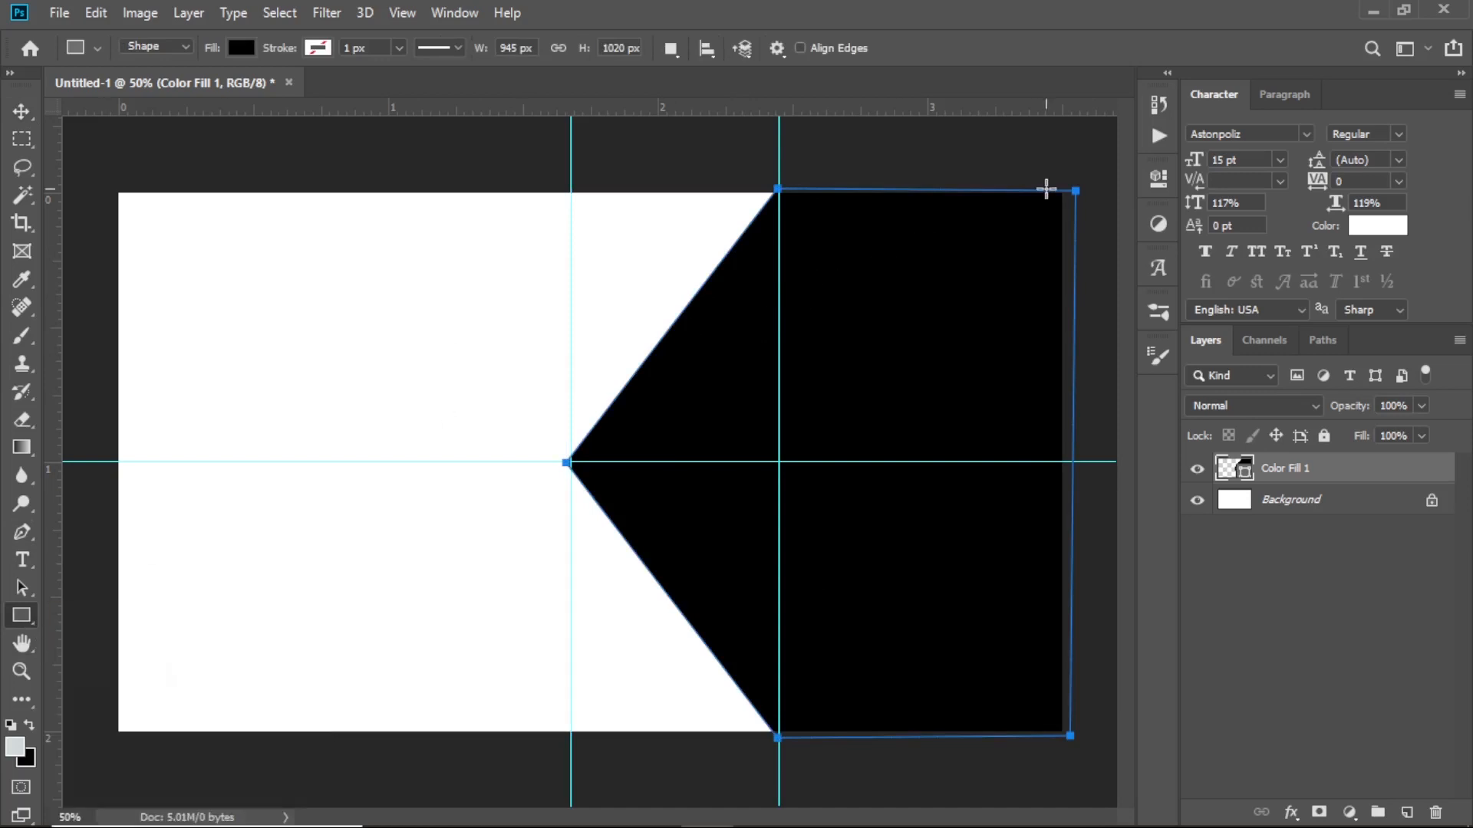
Draw a long thin rectangle from the vertical guide to the right edge and colour it red
key("Return")
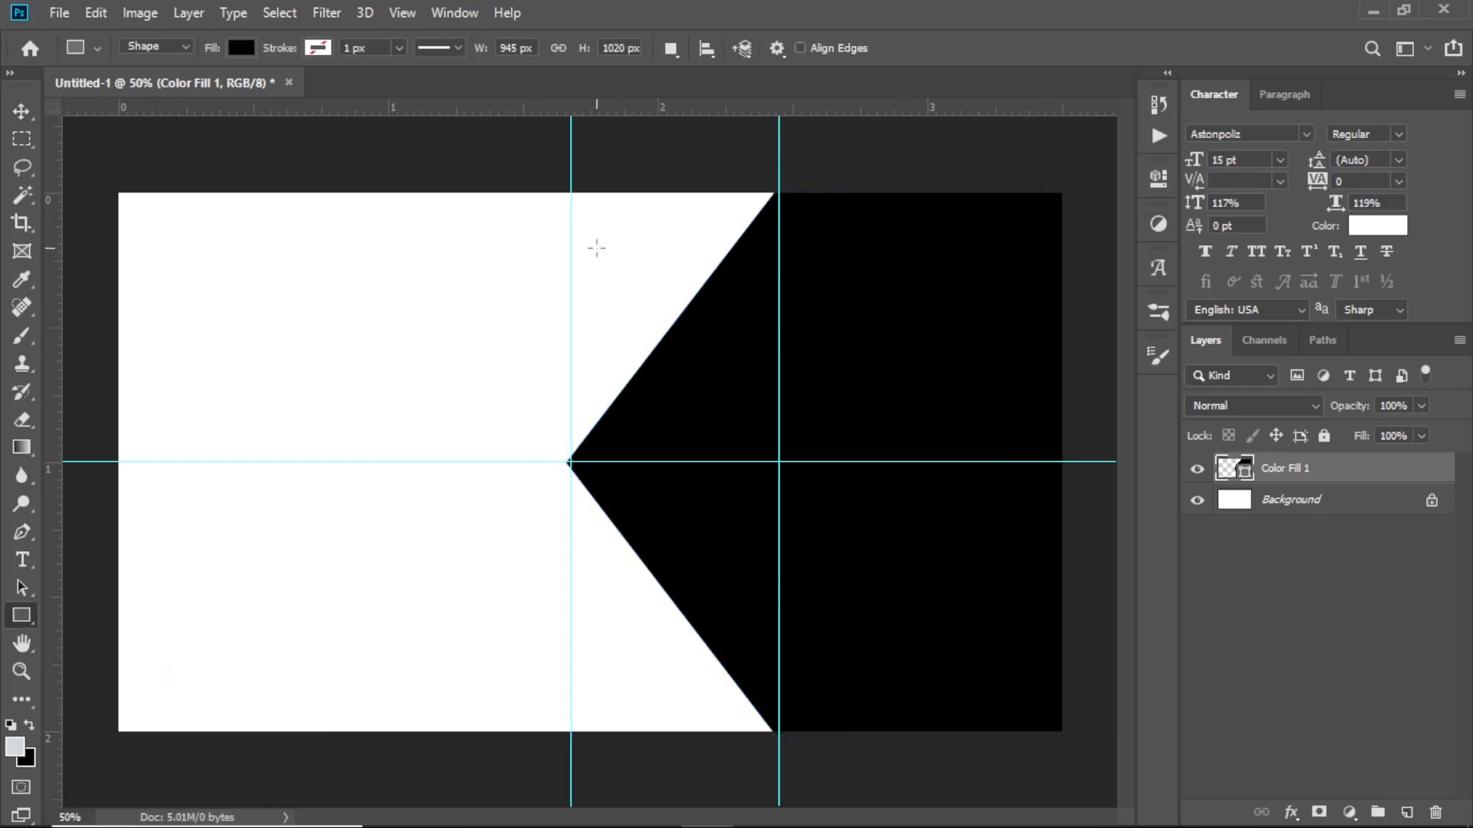
left_click_drag(572, 244, 1081, 284)
left_click_drag(1081, 284, 1081, 284)
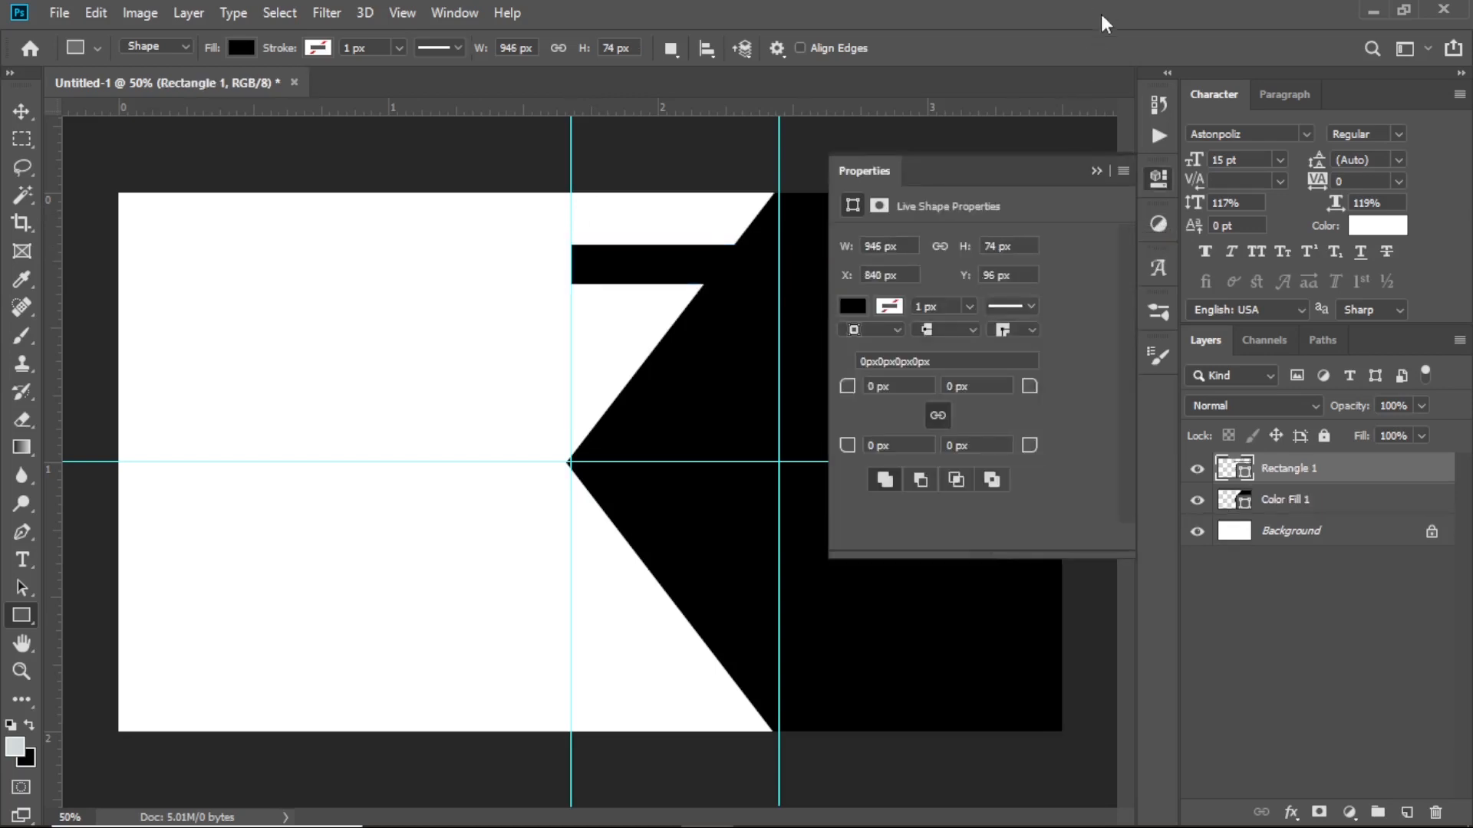
left_click(1096, 170)
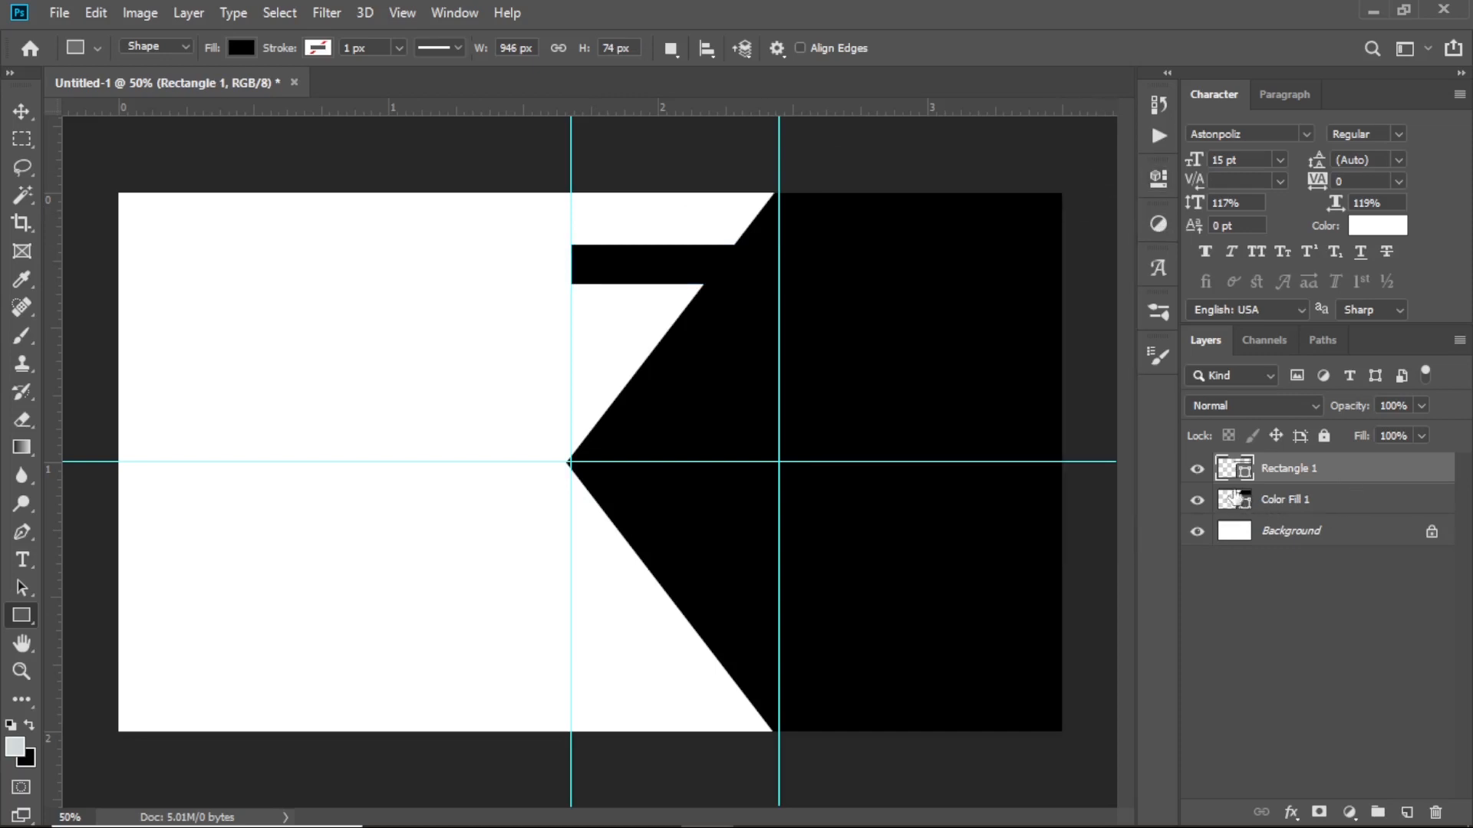
double_click(1245, 477)
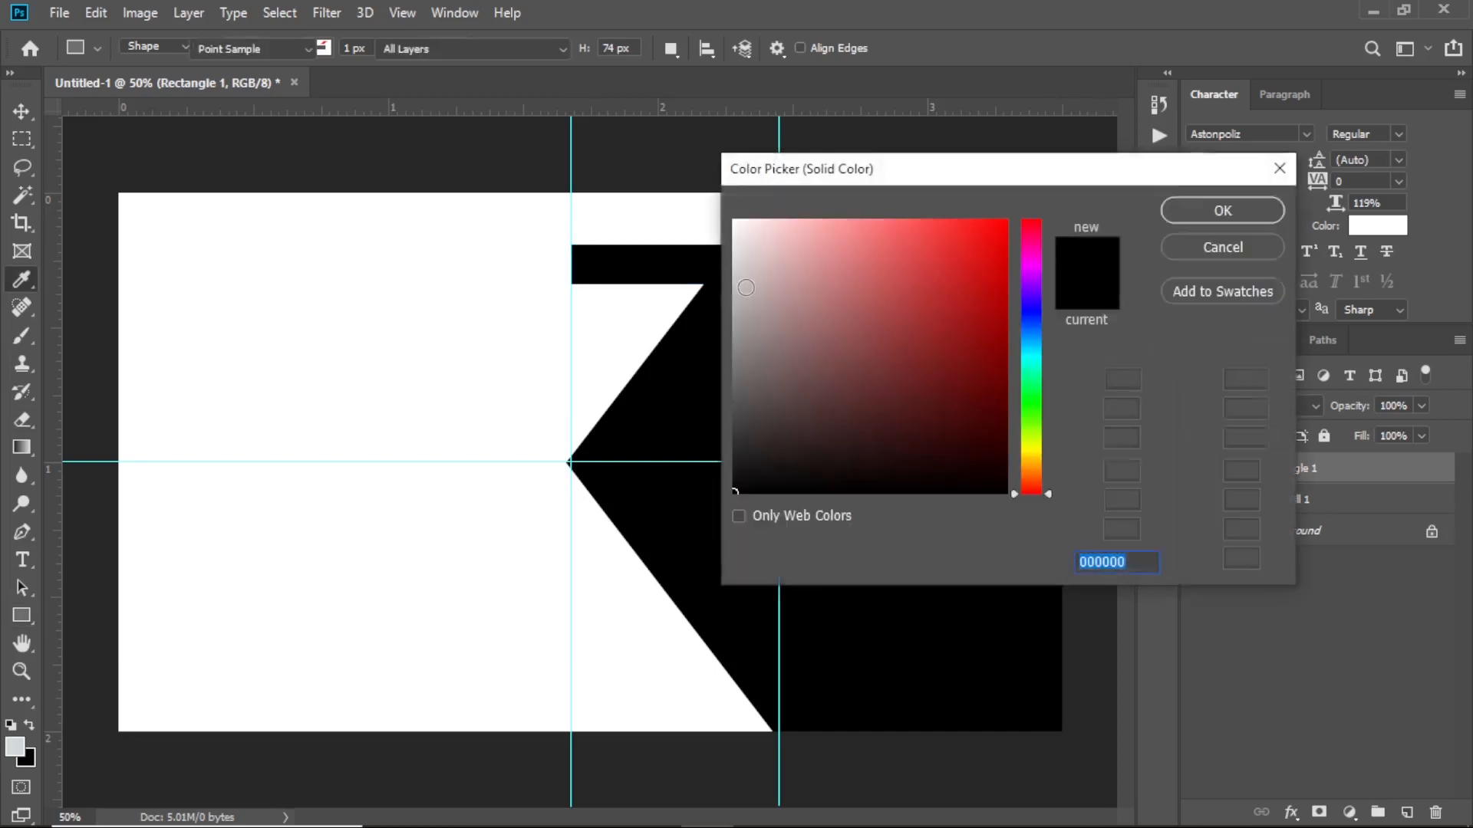
left_click(1003, 274)
left_click_drag(1002, 274, 1004, 252)
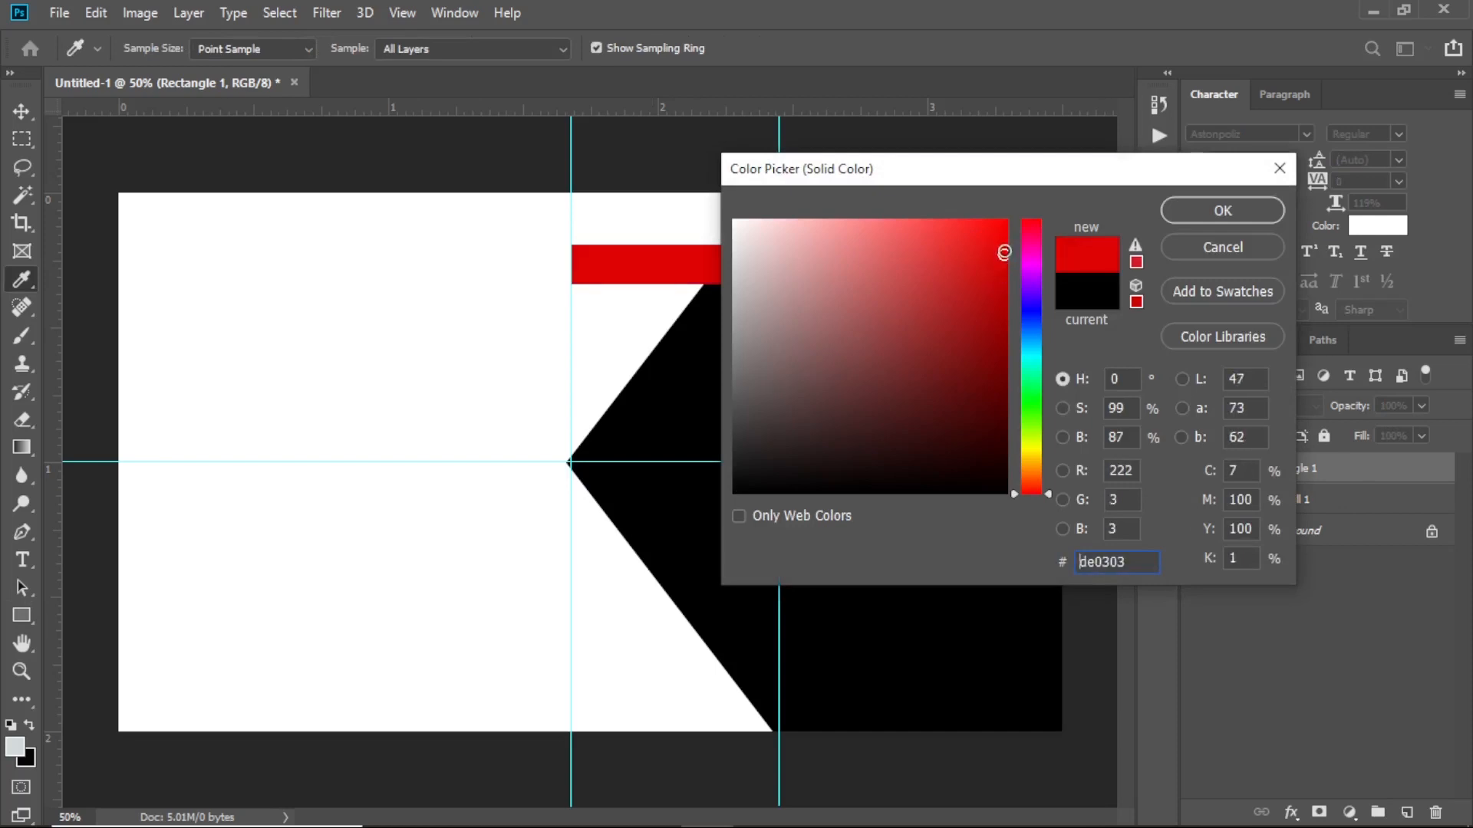
left_click(1209, 201)
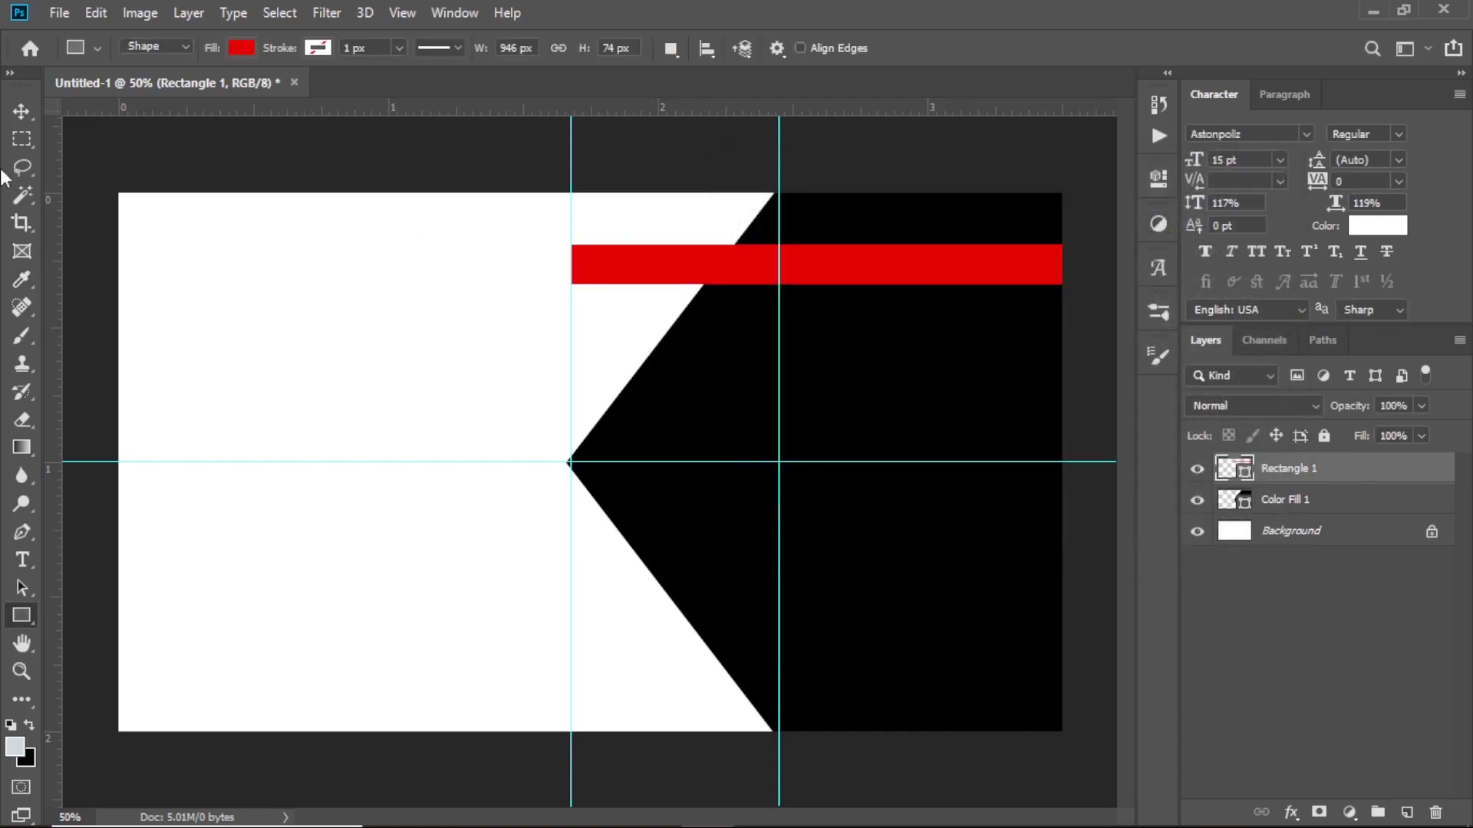
Make the red bar taller, shift it, and skew its left end into a slant
left_click(21, 111)
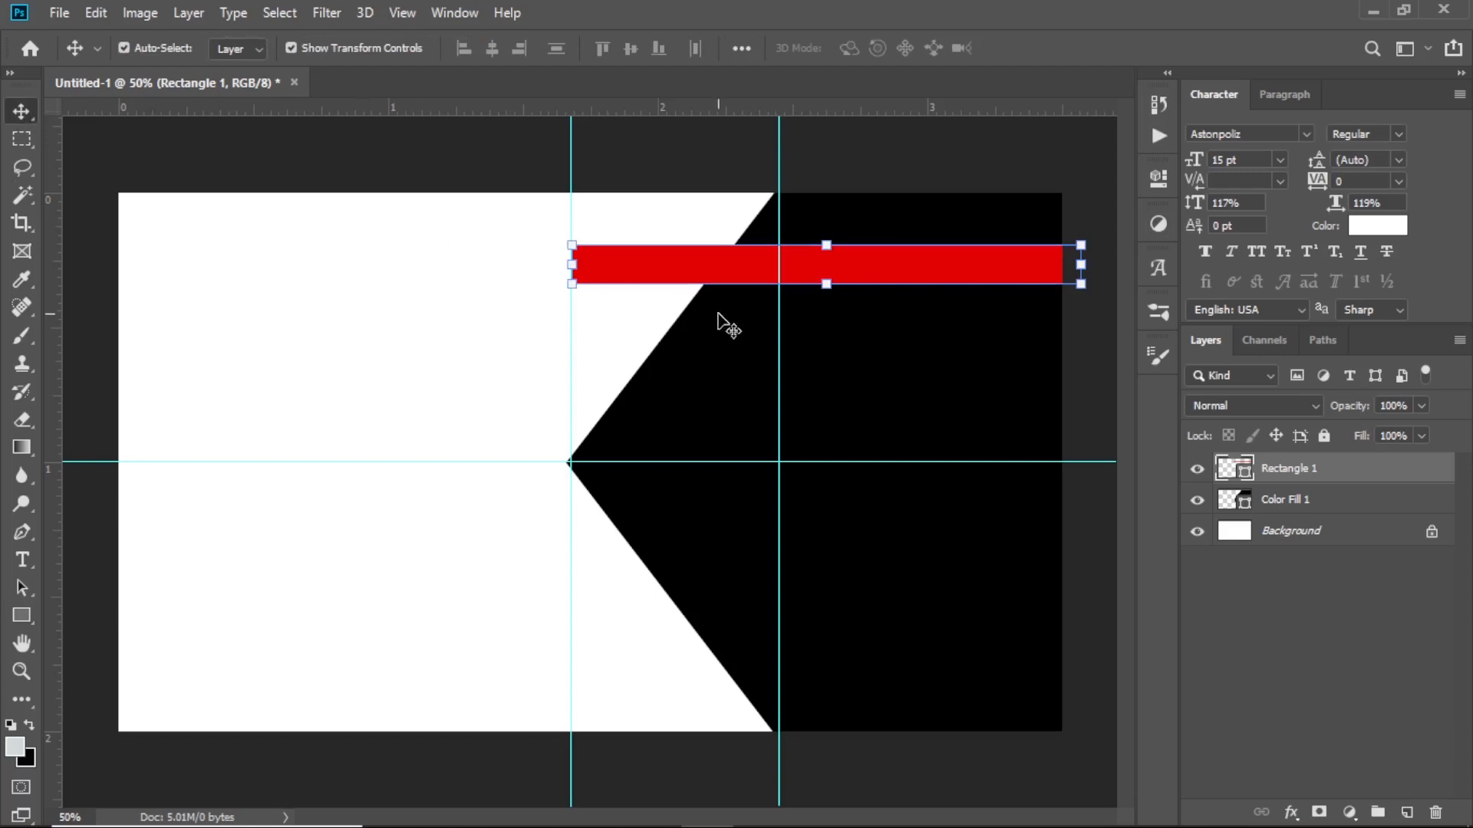
left_click_drag(826, 284, 830, 290)
left_click(1034, 49)
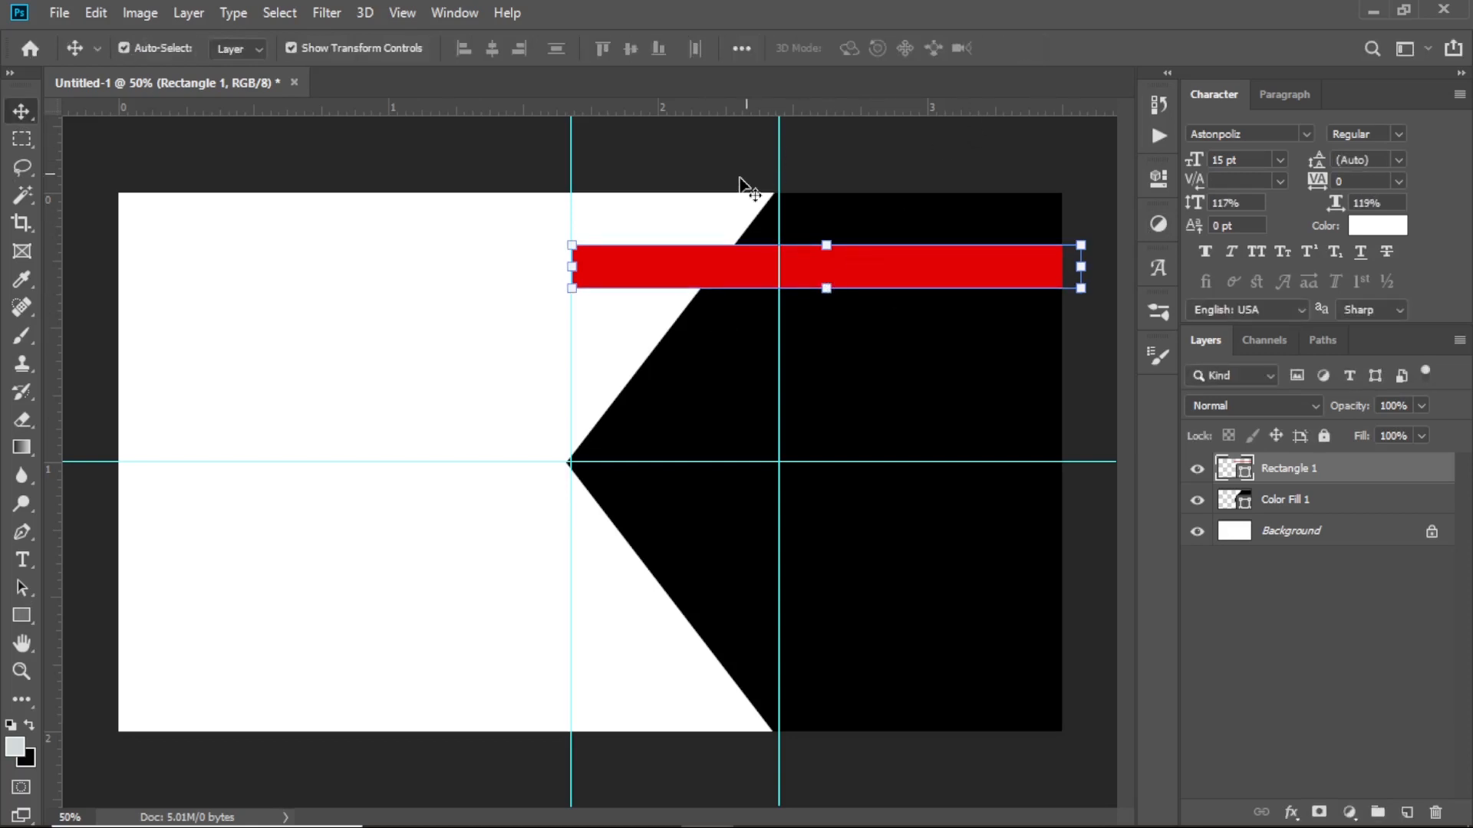
left_click(572, 288)
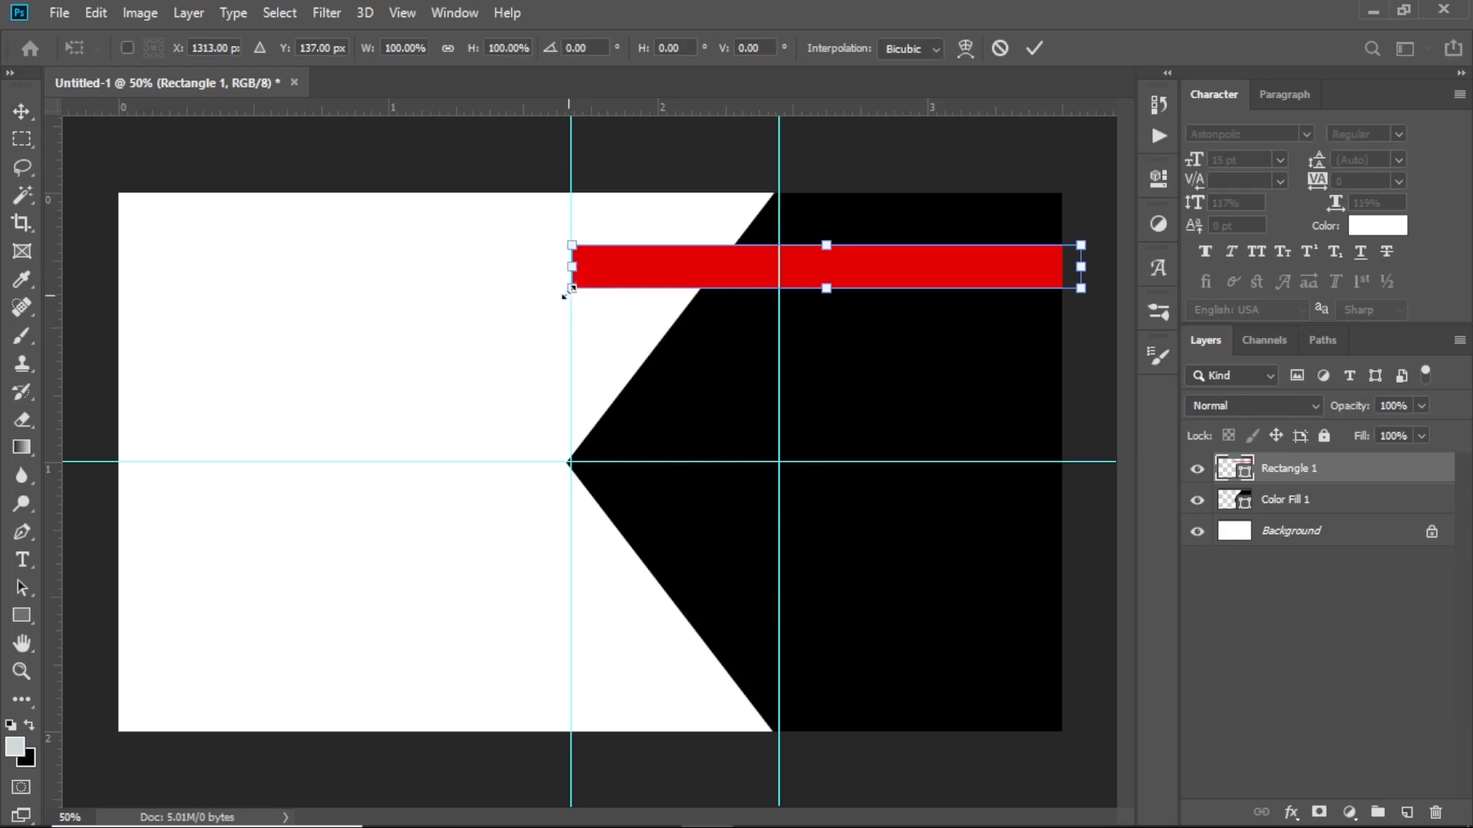
left_click_drag(612, 274, 622, 273)
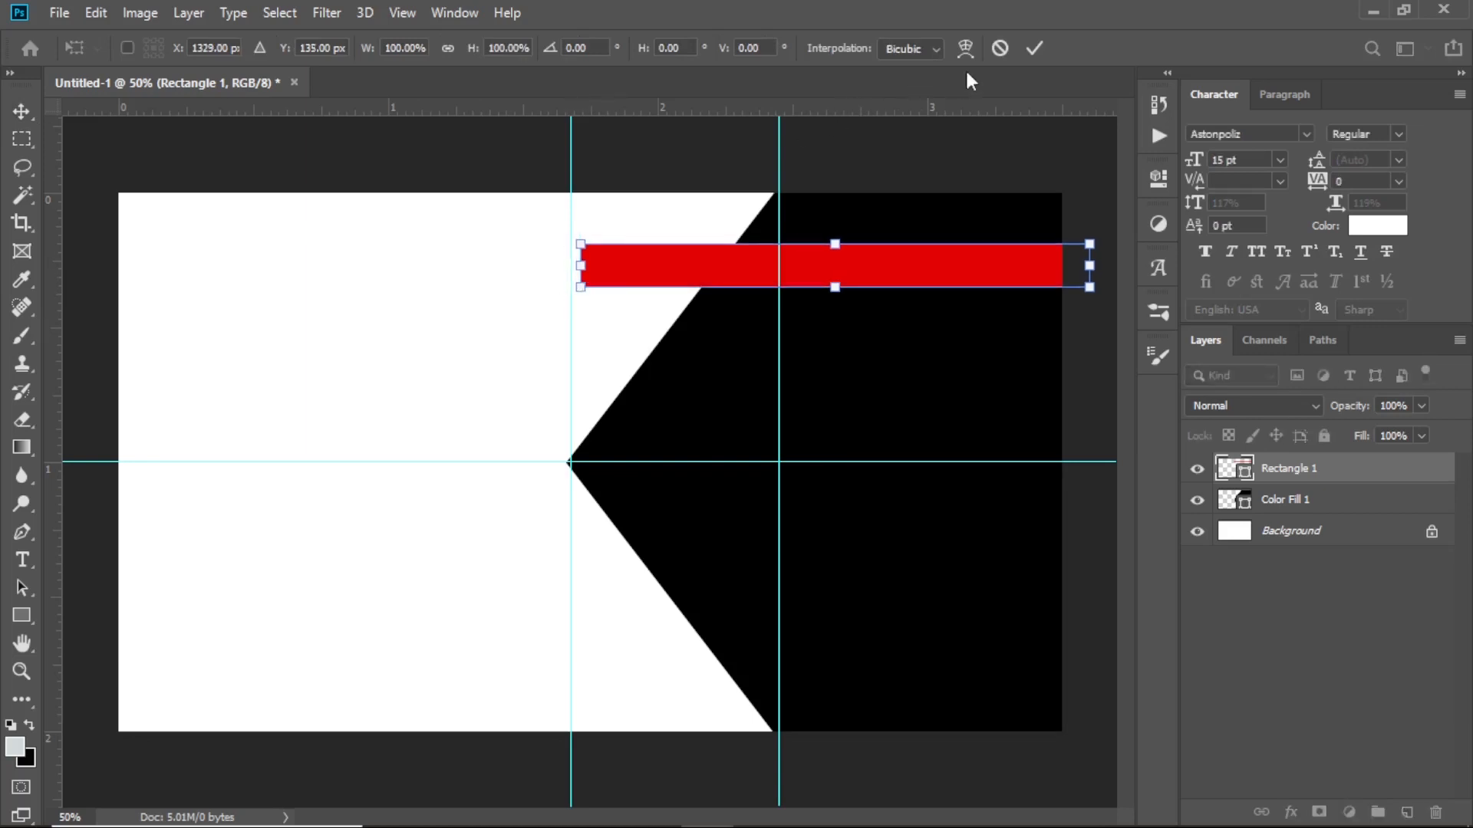
left_click(1033, 46)
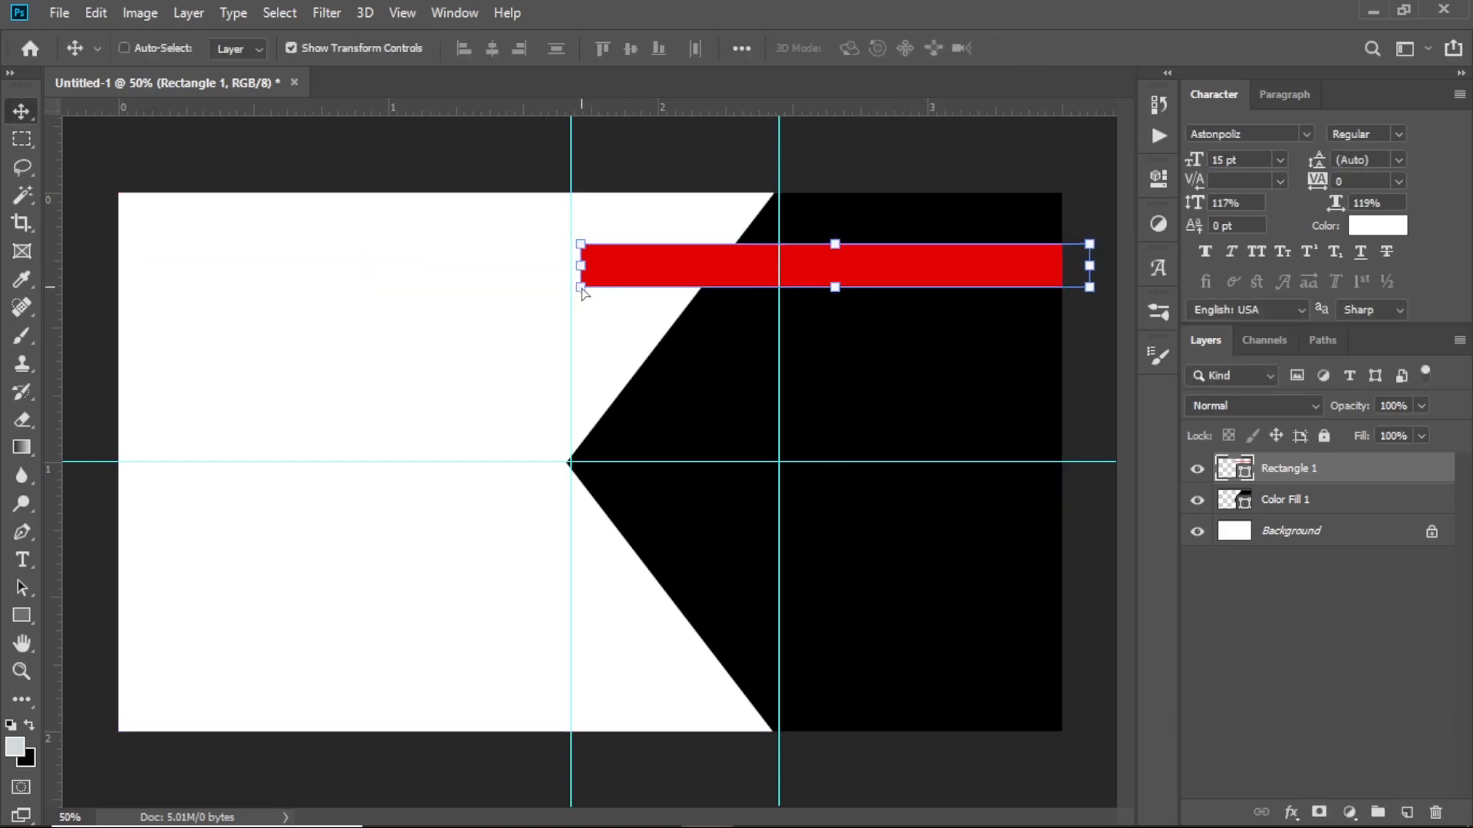
left_click_drag(581, 287, 593, 288)
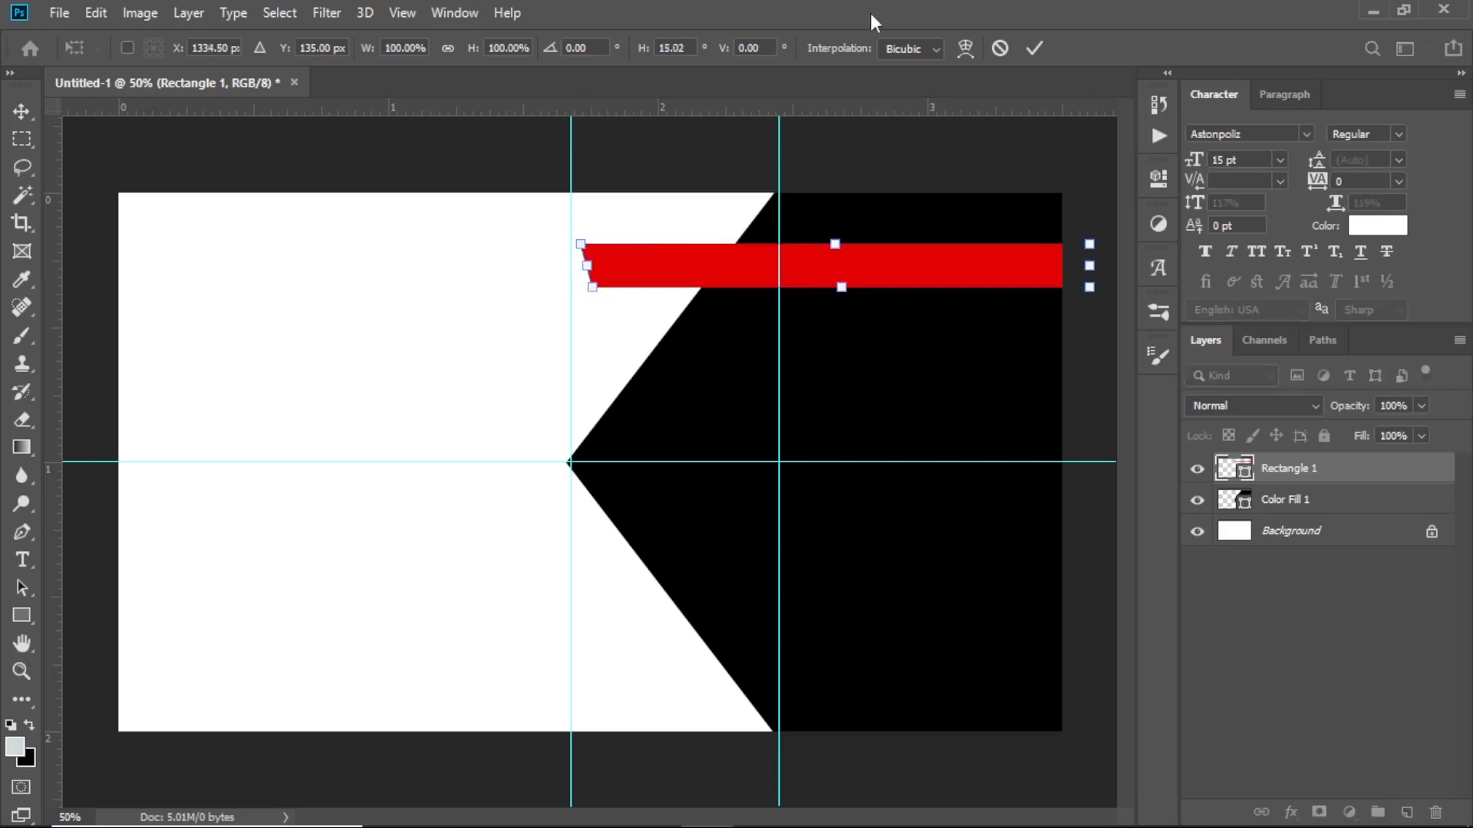
left_click(1032, 48)
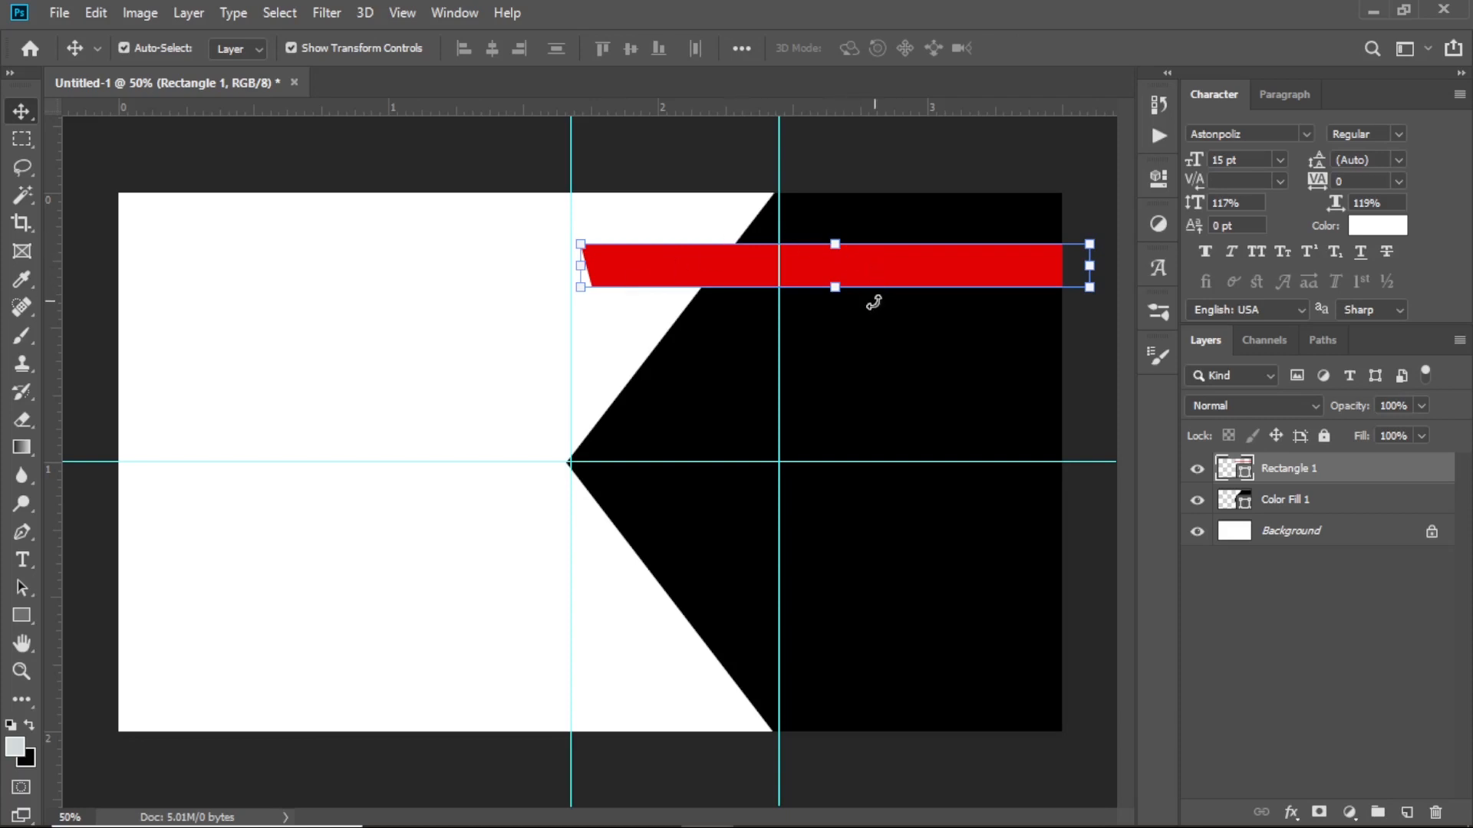
left_click_drag(834, 287, 871, 292)
left_click(1035, 47)
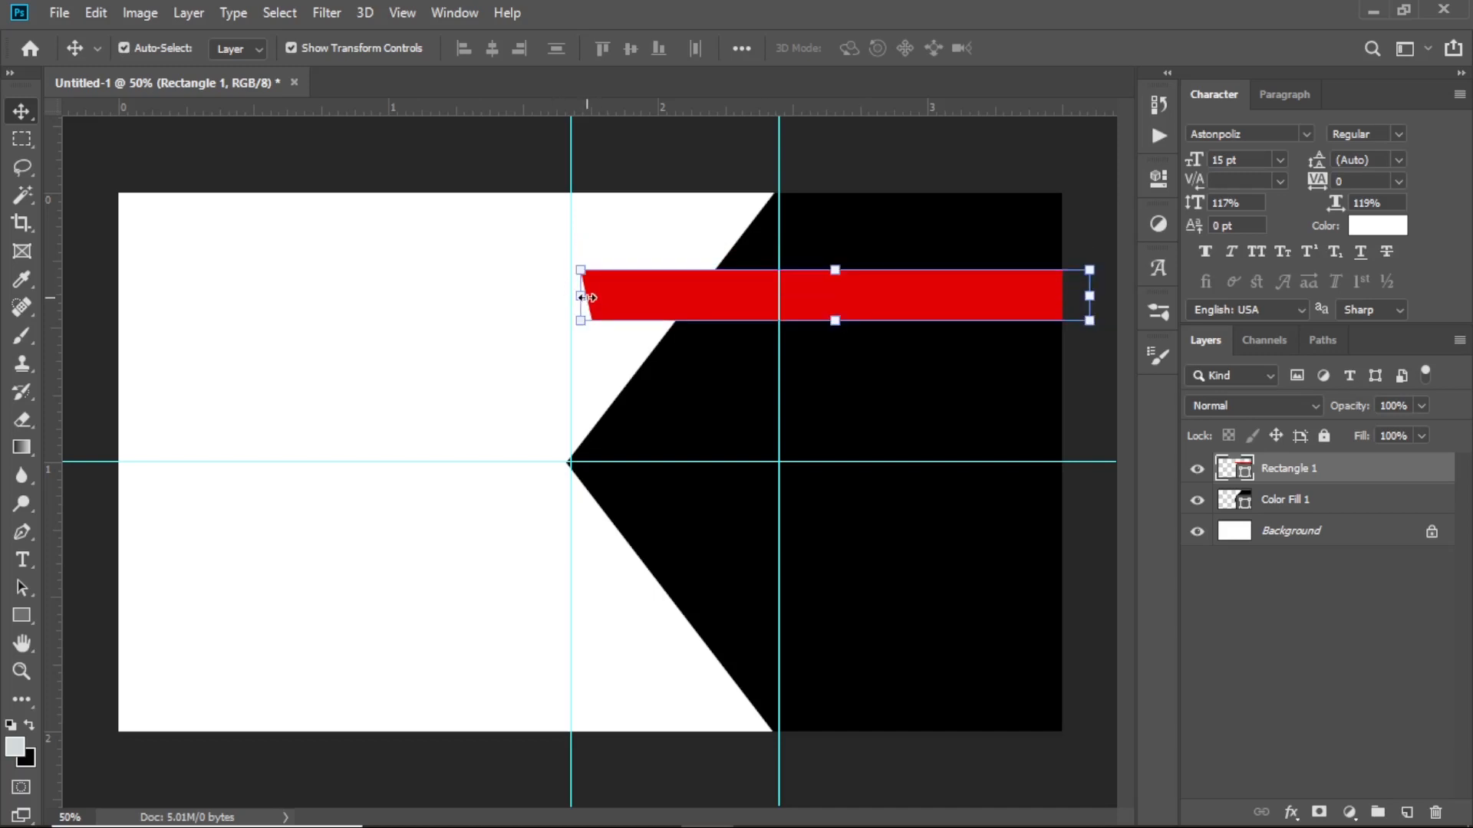
left_click_drag(588, 297, 581, 299)
left_click(1034, 49)
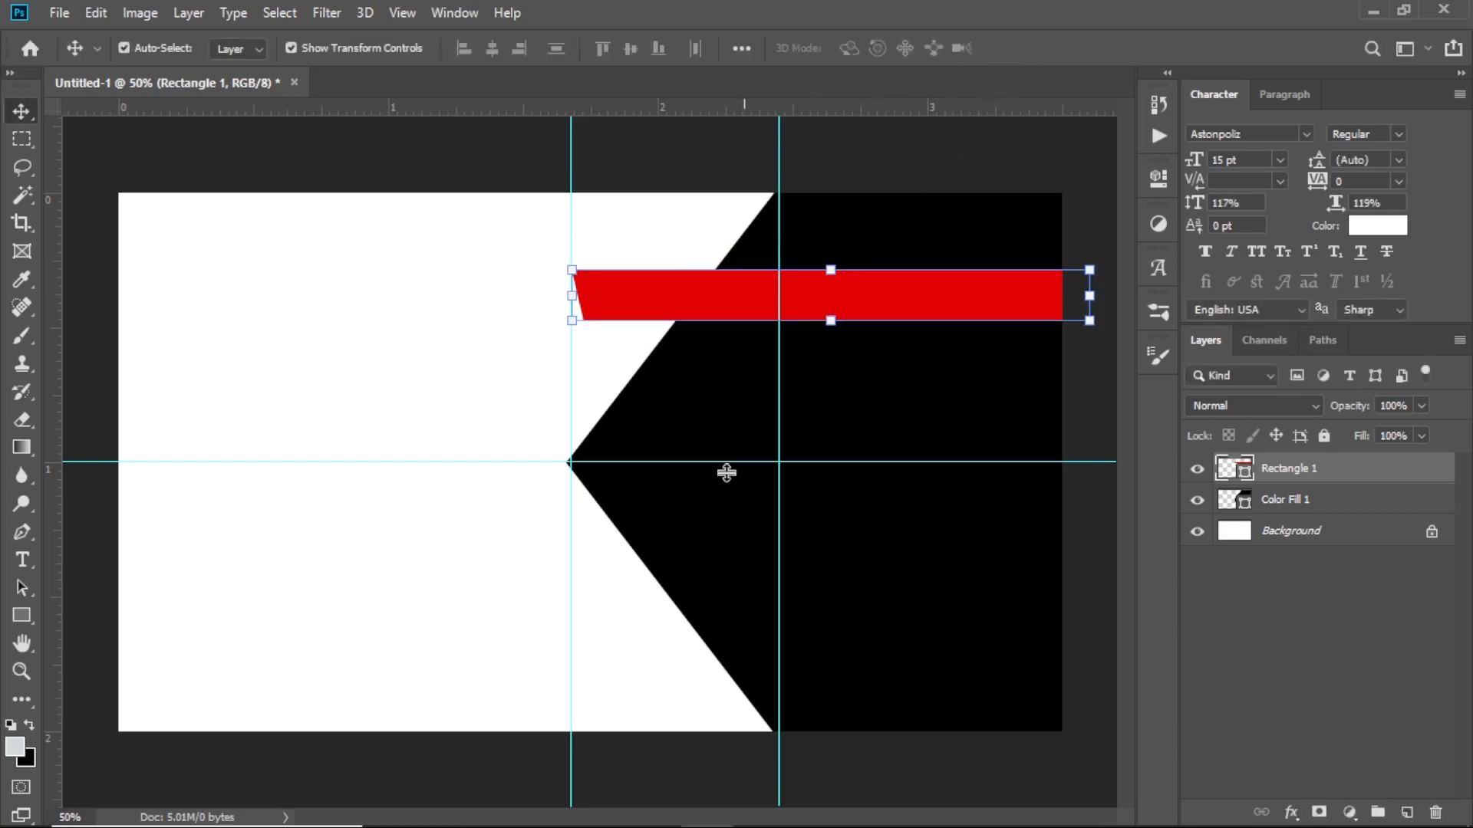
left_click(22, 615)
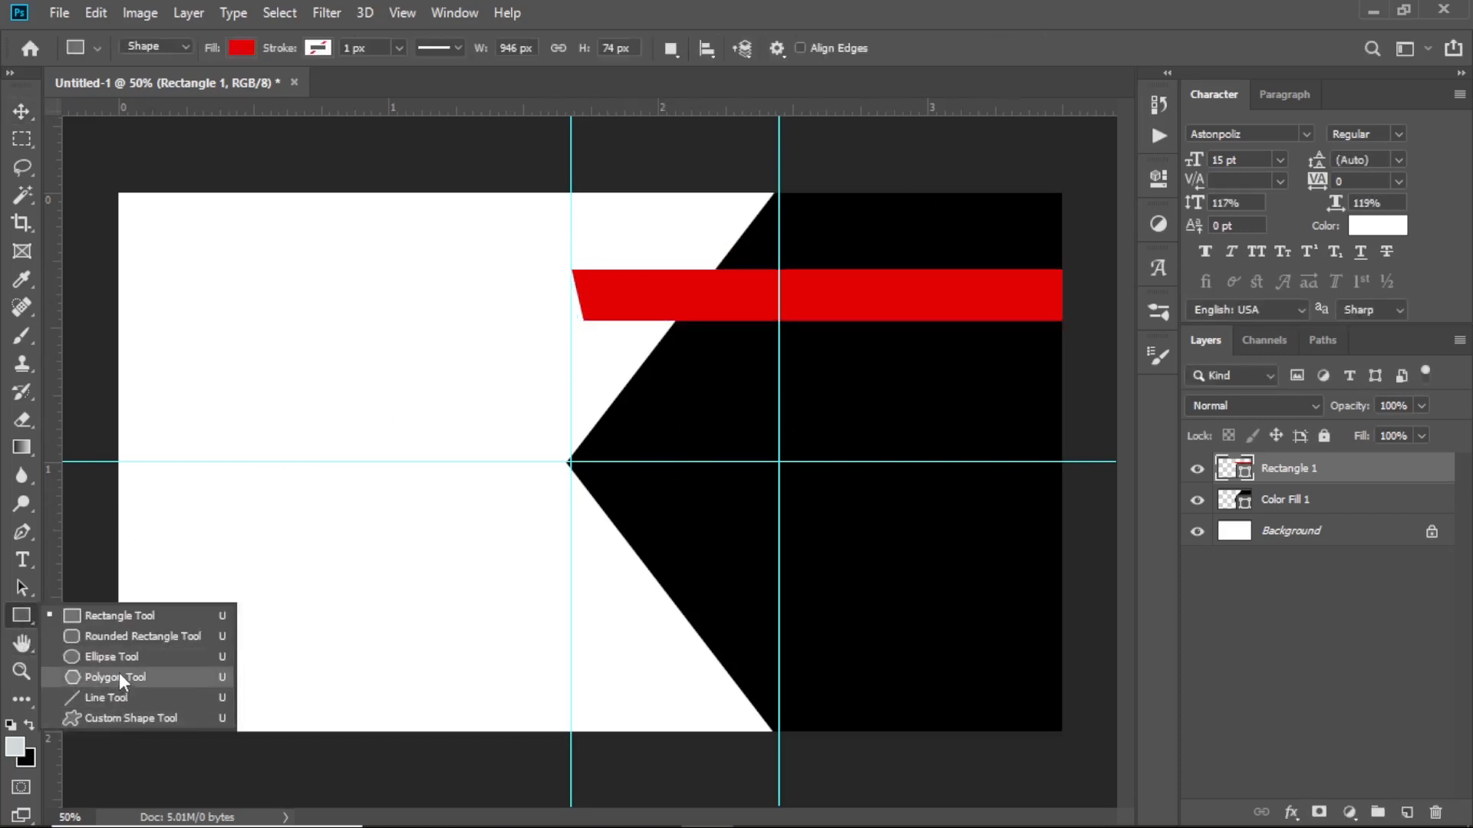
Set the Polygon tool to 3 sides, then skew the red bar's left end -5.95° onto the guide
left_click(122, 676)
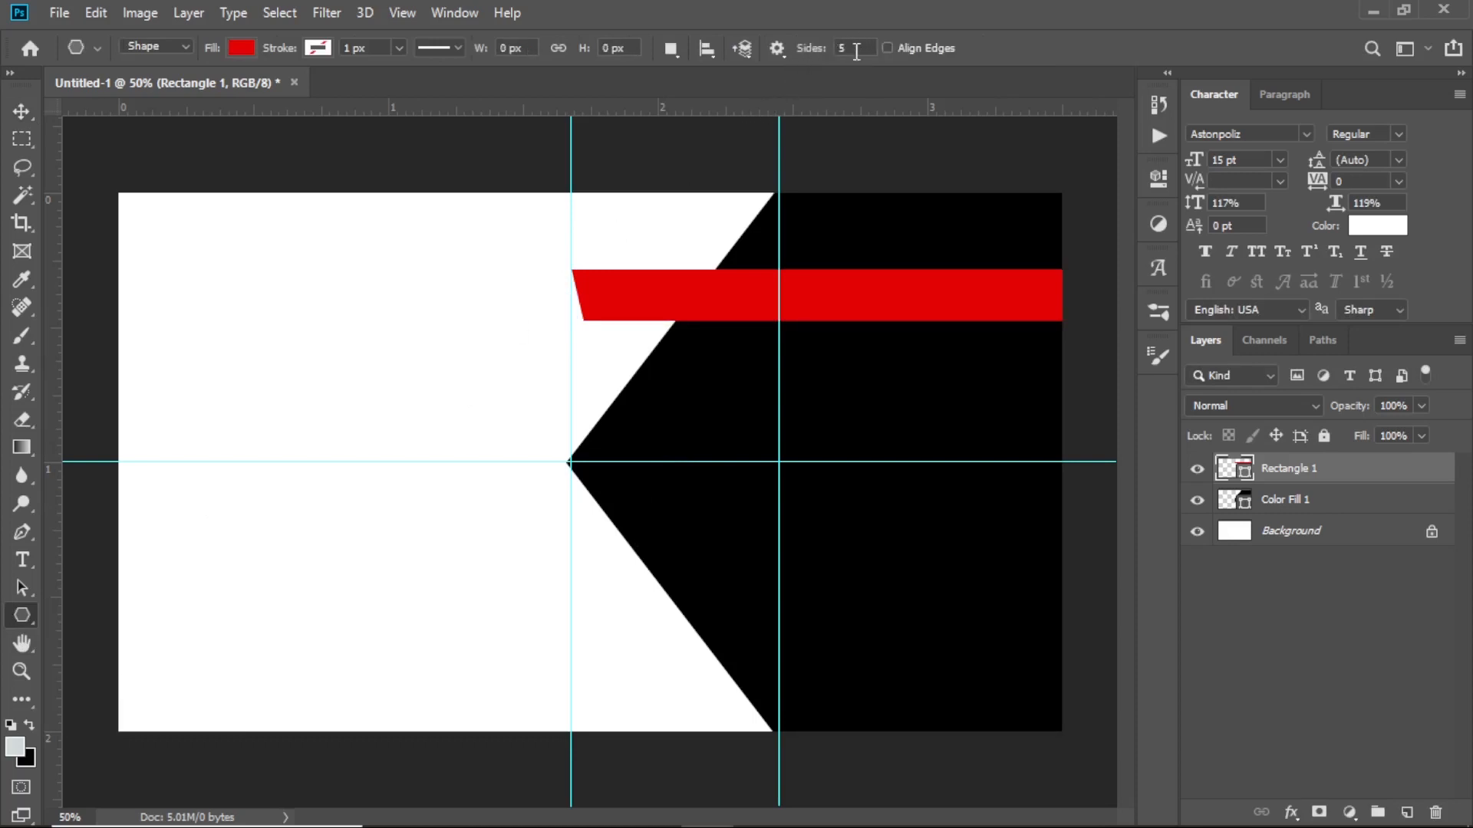
left_click_drag(853, 47, 835, 52)
left_click(21, 111)
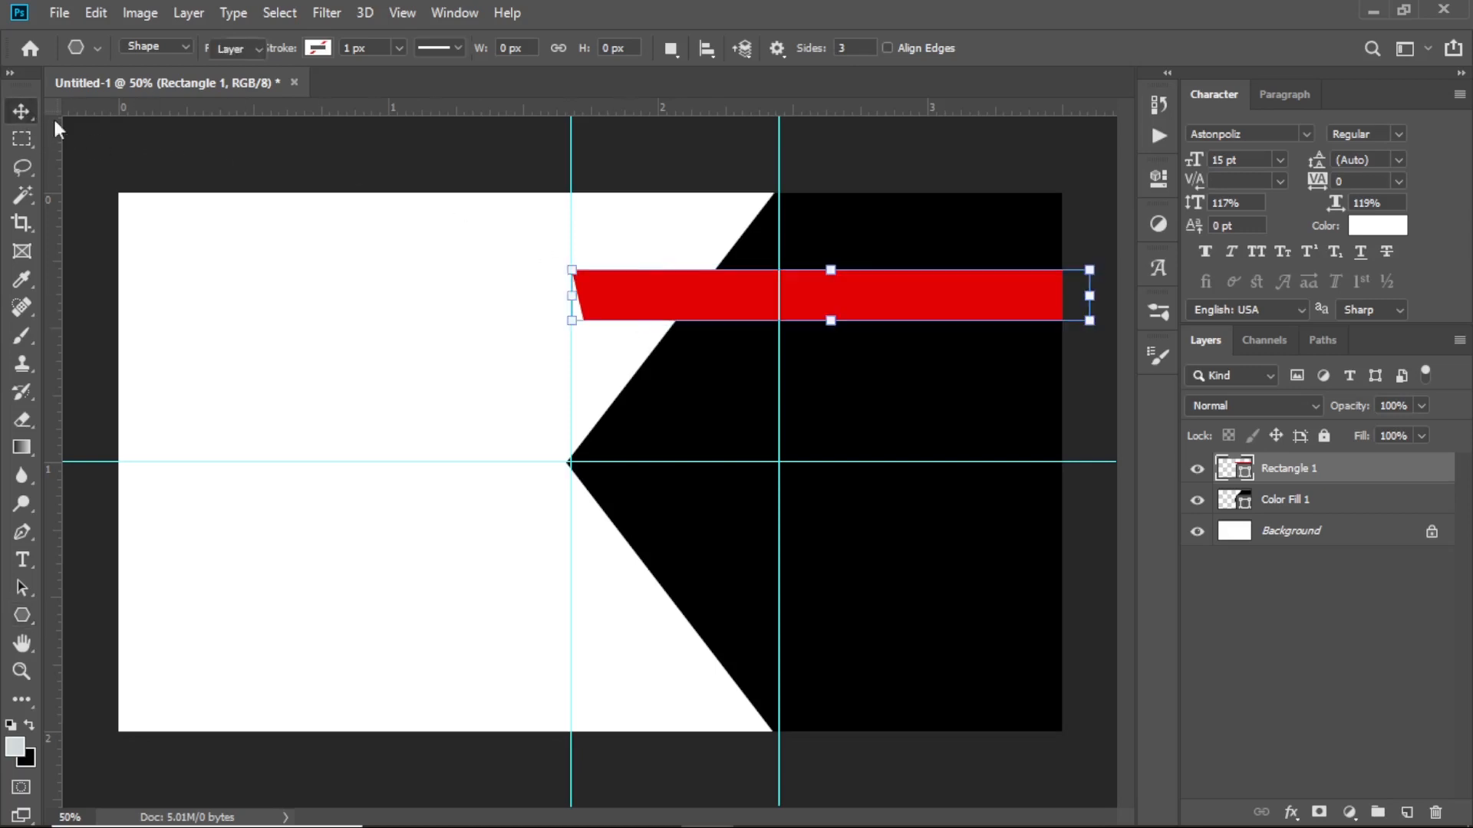
left_click_drag(973, 316, 968, 315)
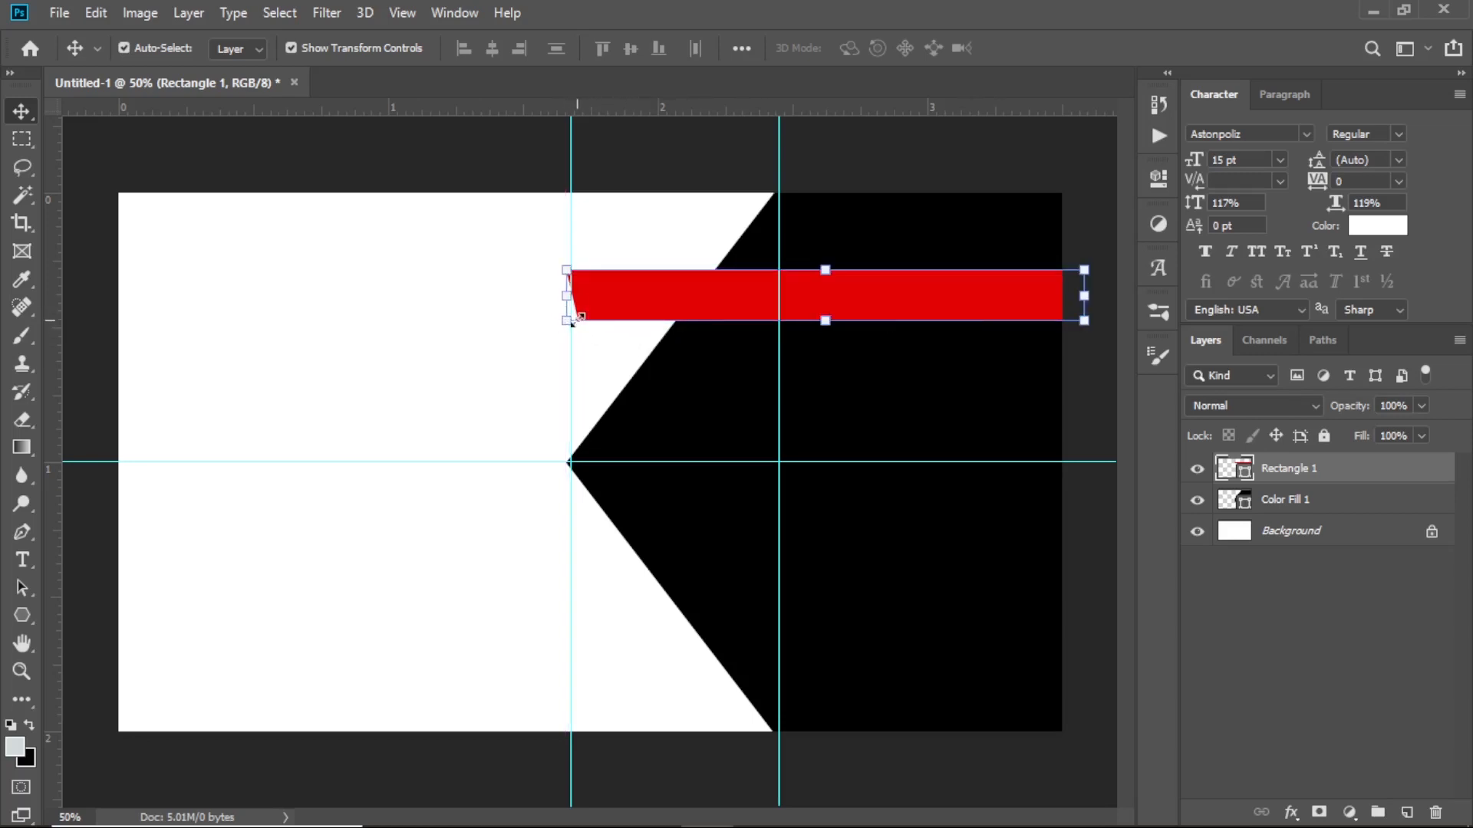
left_click_drag(618, 317, 570, 325)
key("ctrl")
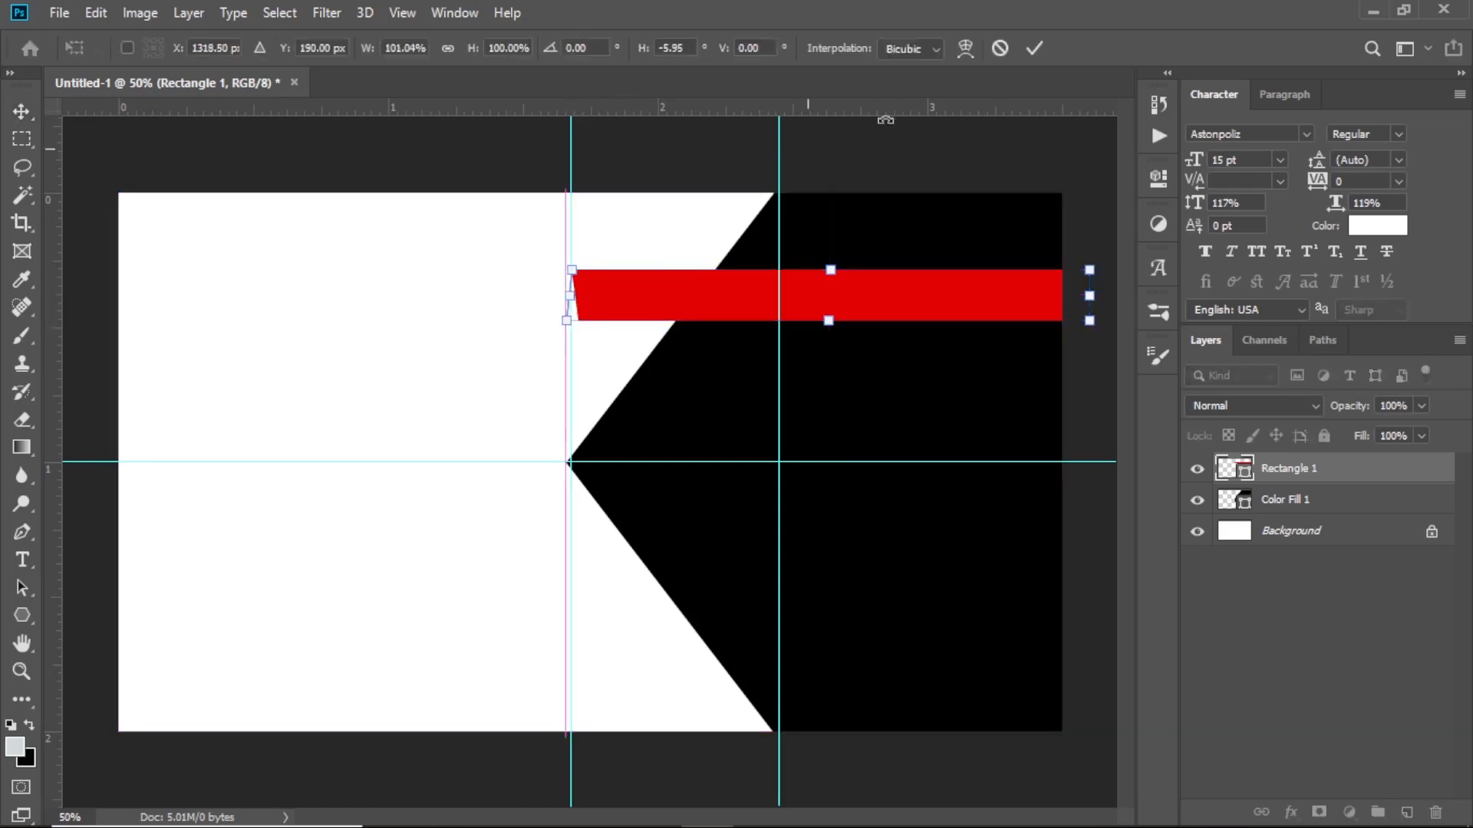
left_click(1033, 48)
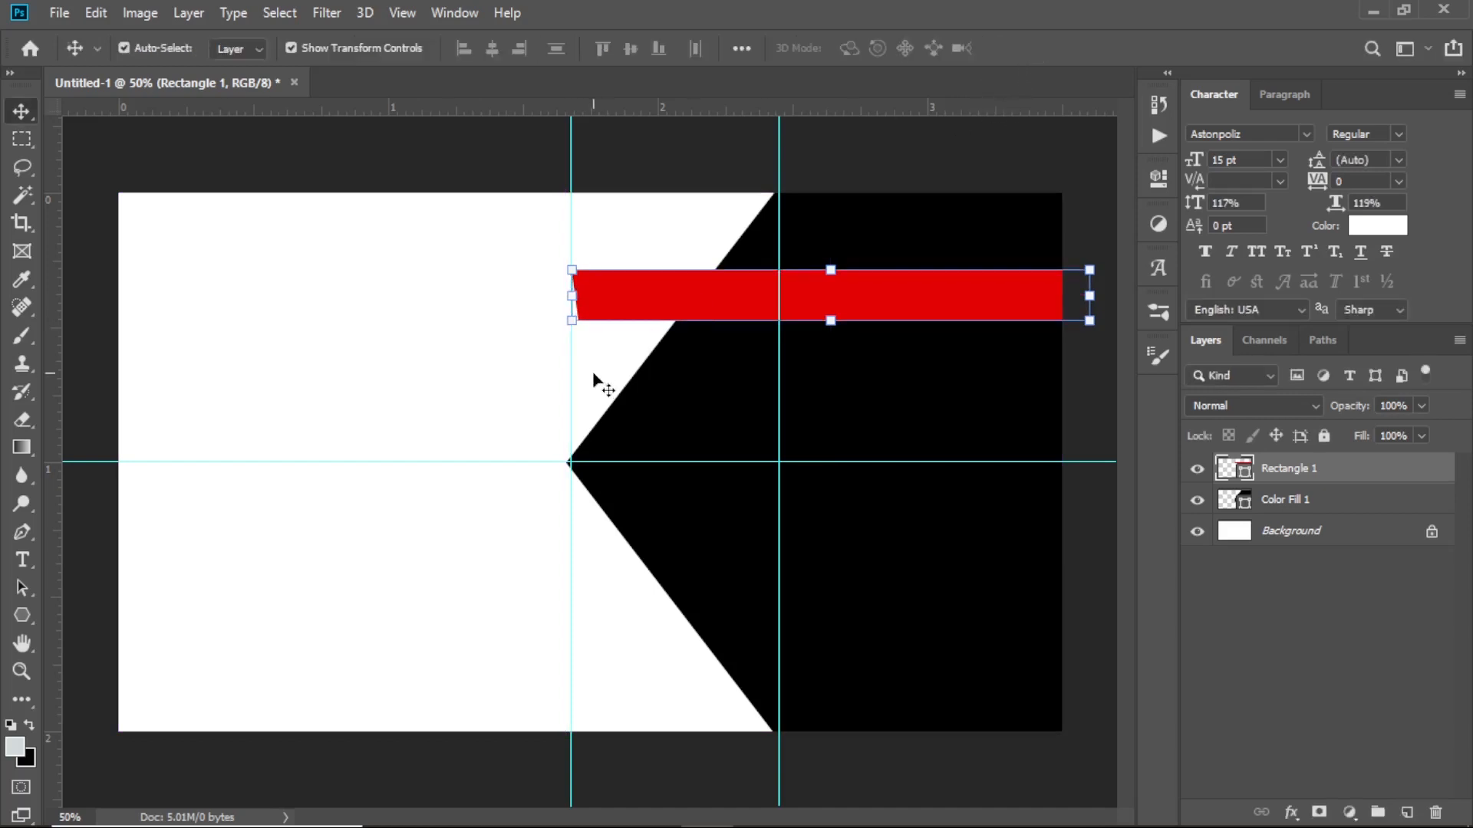
left_click(21, 615)
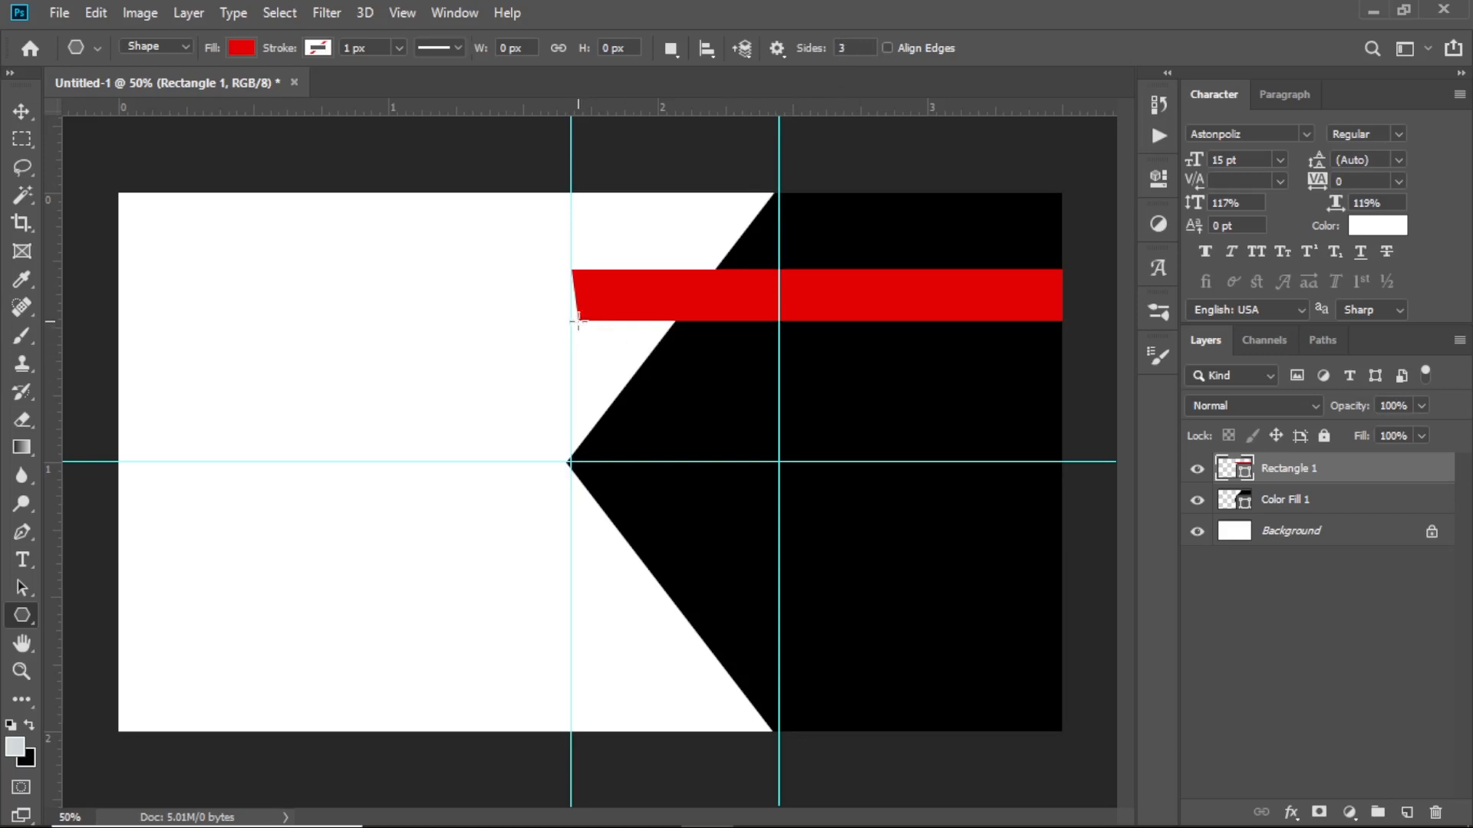
Draw a downward triangle under the red bar's left end, filled dark red a90606
left_click_drag(576, 321, 574, 400)
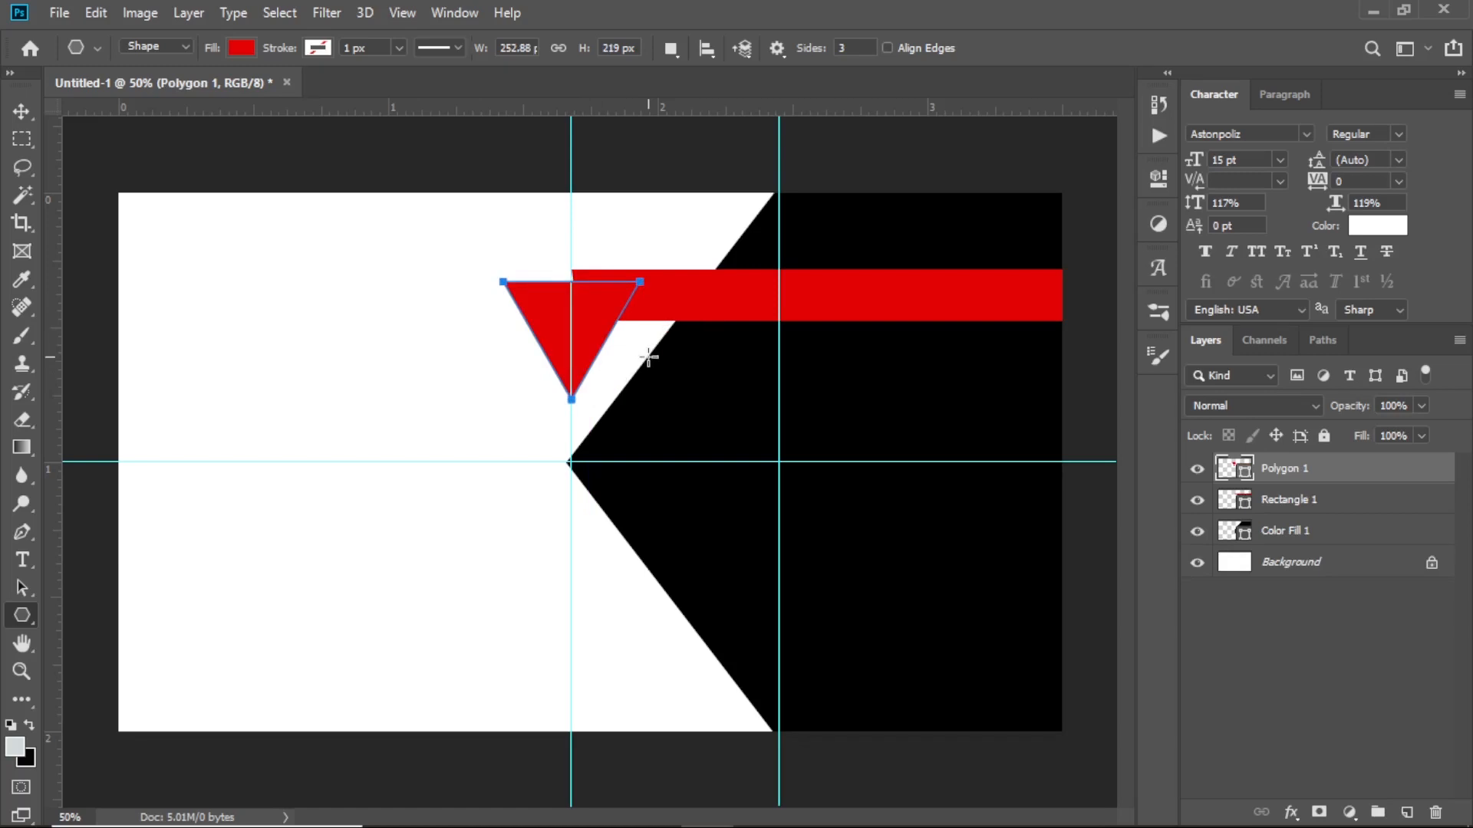
key("Return")
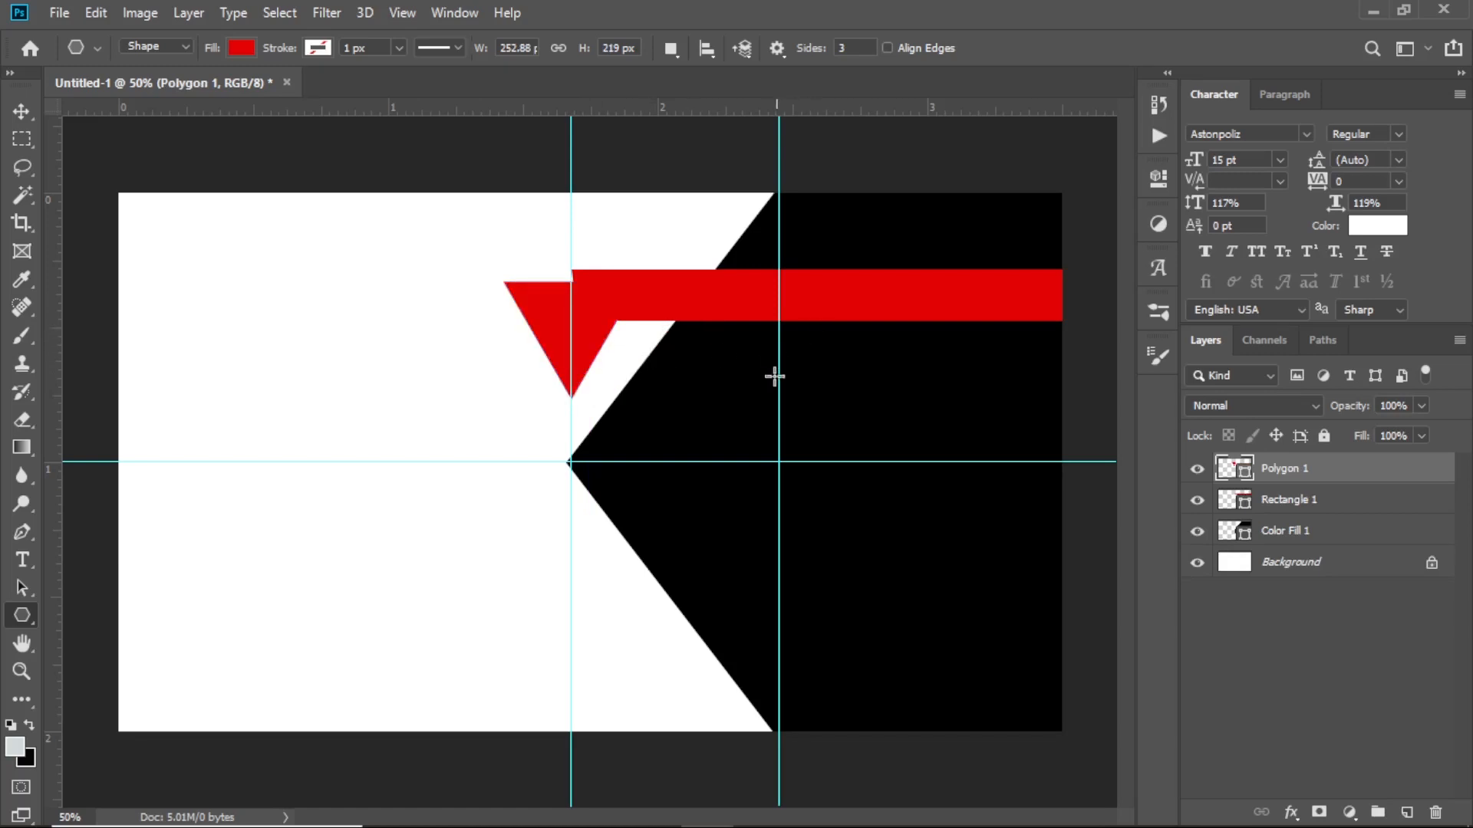
double_click(1245, 470)
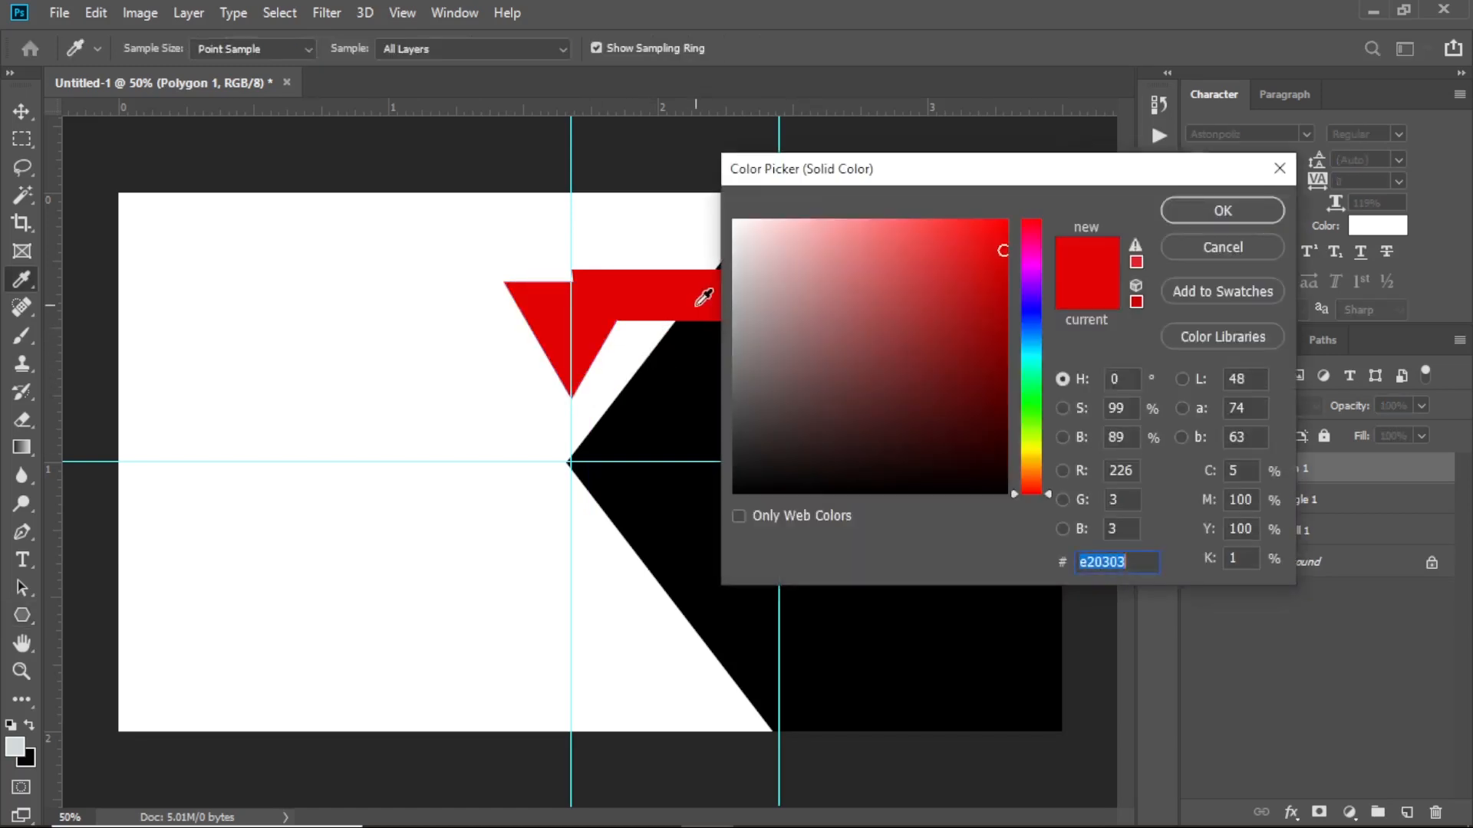
left_click(998, 312)
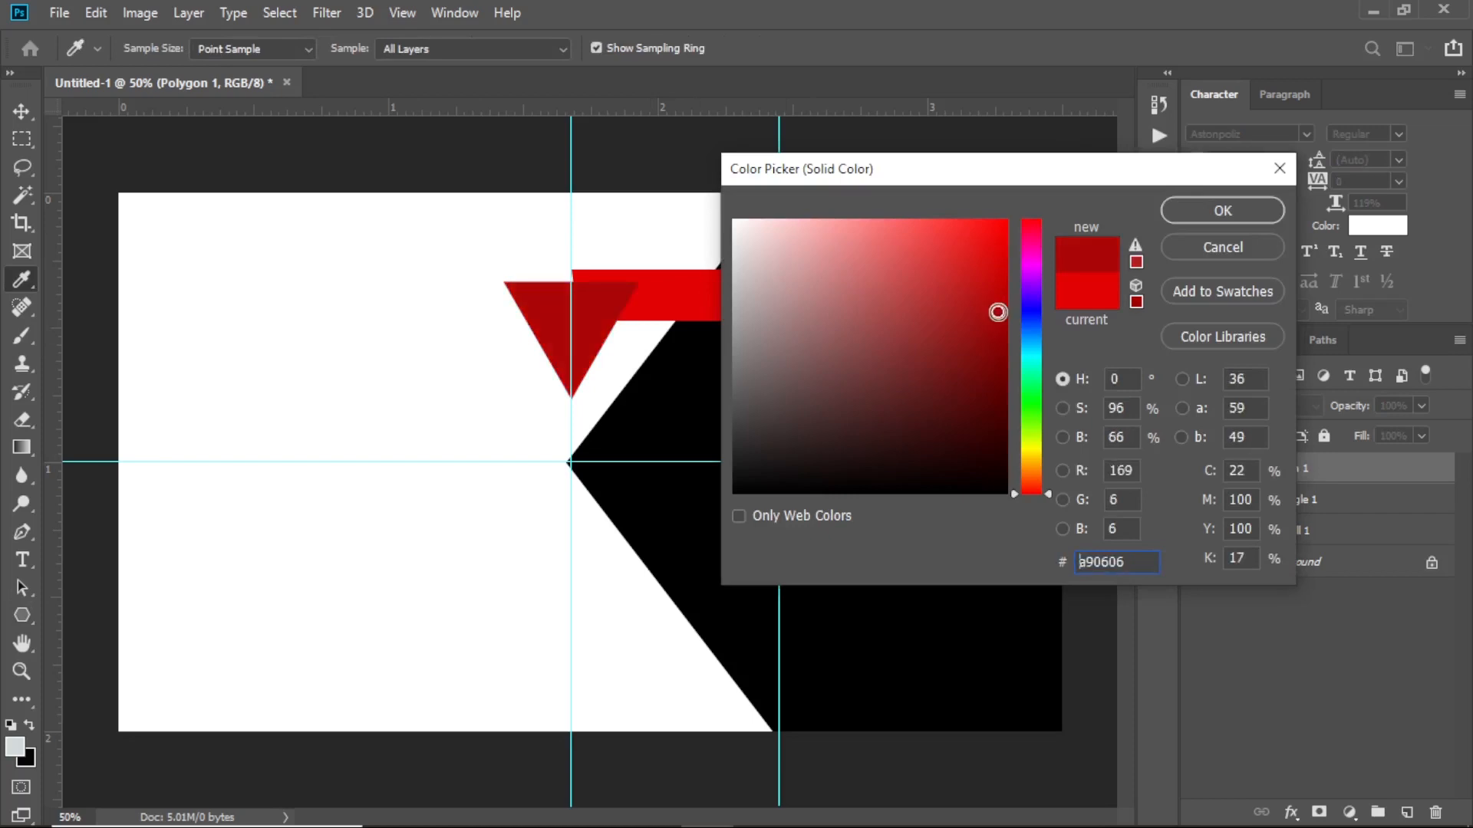
left_click(1187, 213)
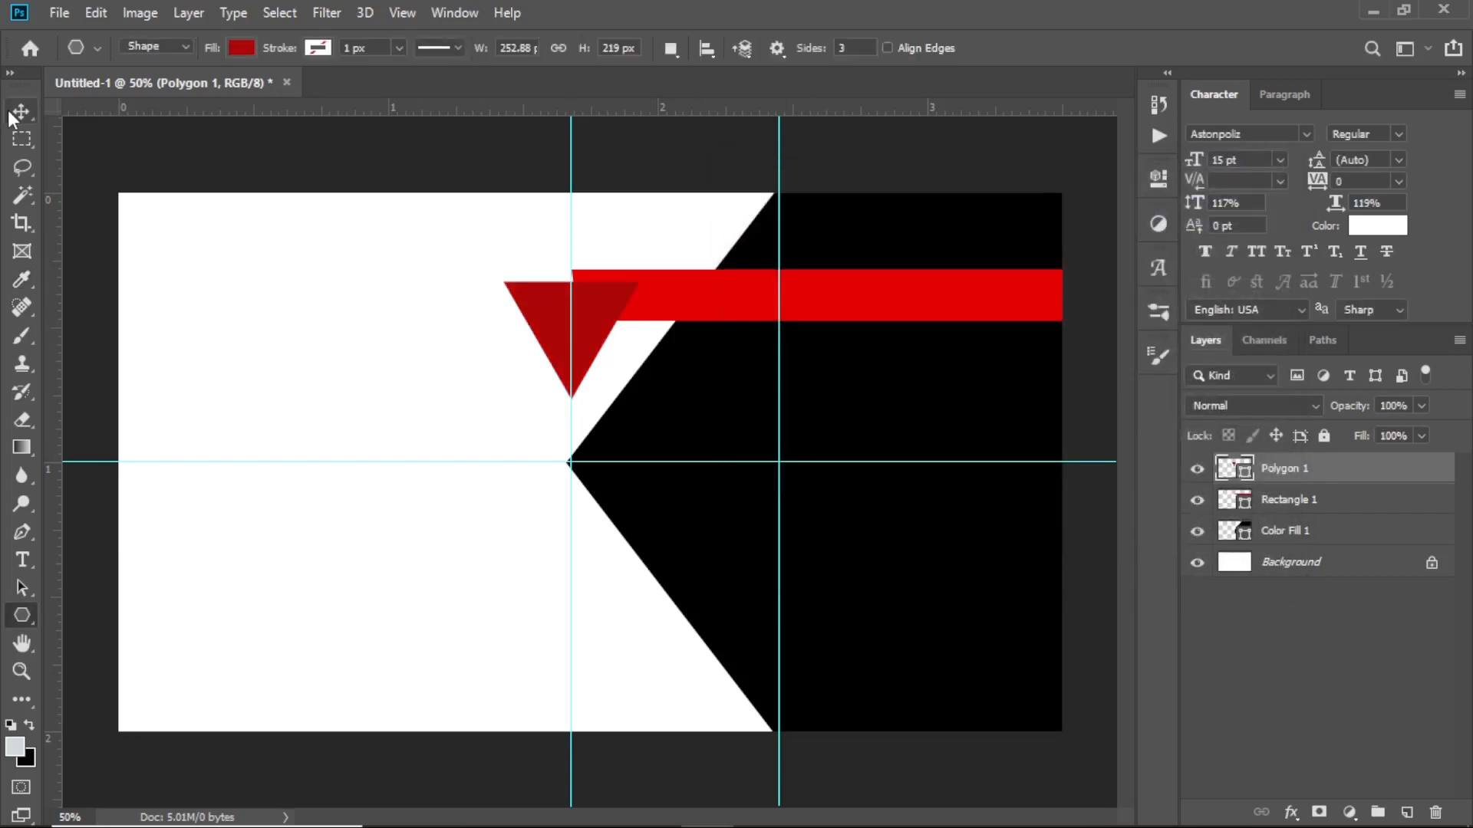
left_click(13, 114)
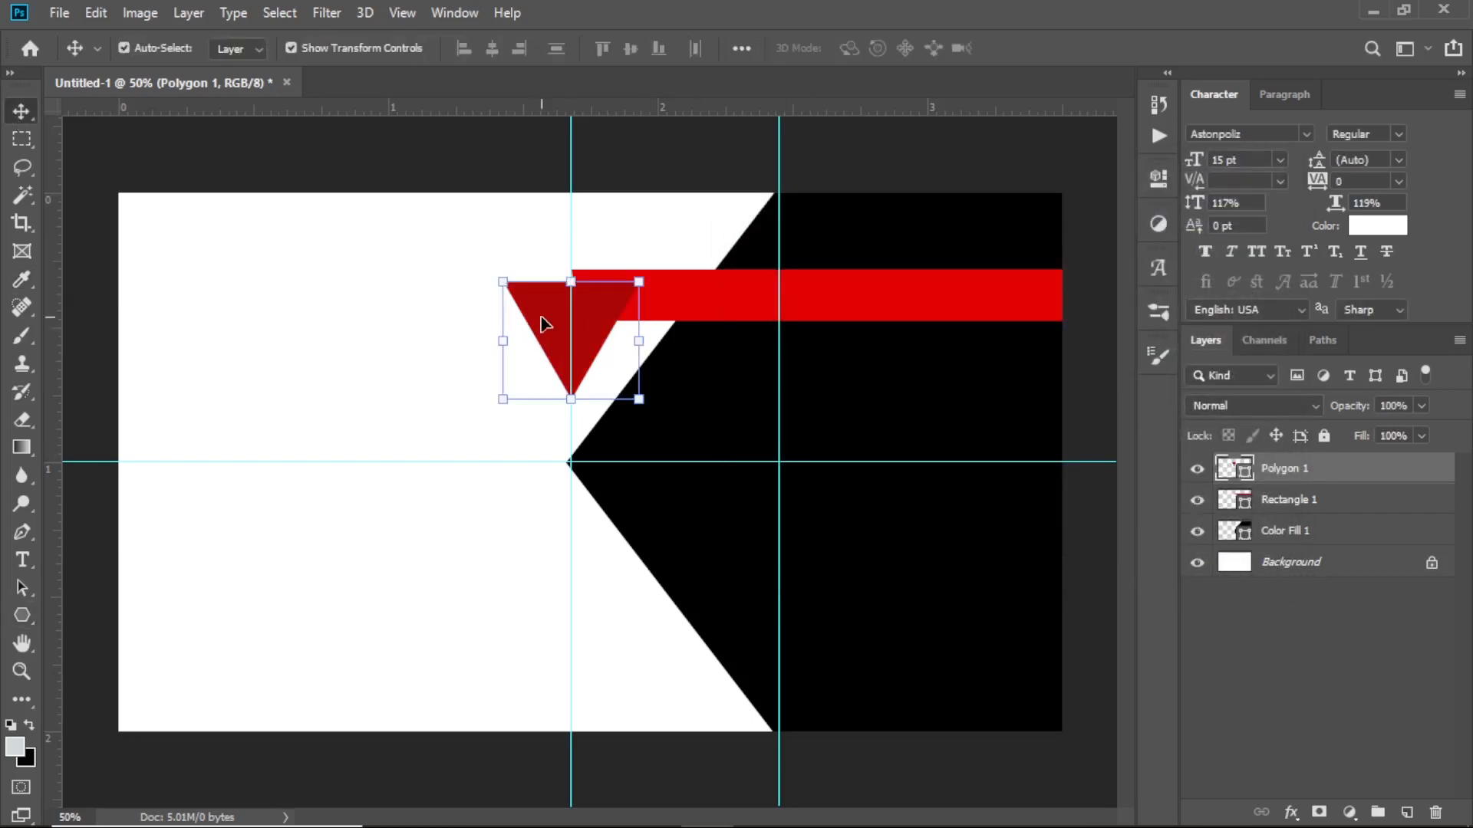
Send the triangle below the red bar, align it to the vertical guide, and fine-tune both positions
left_click_drag(597, 316, 664, 351)
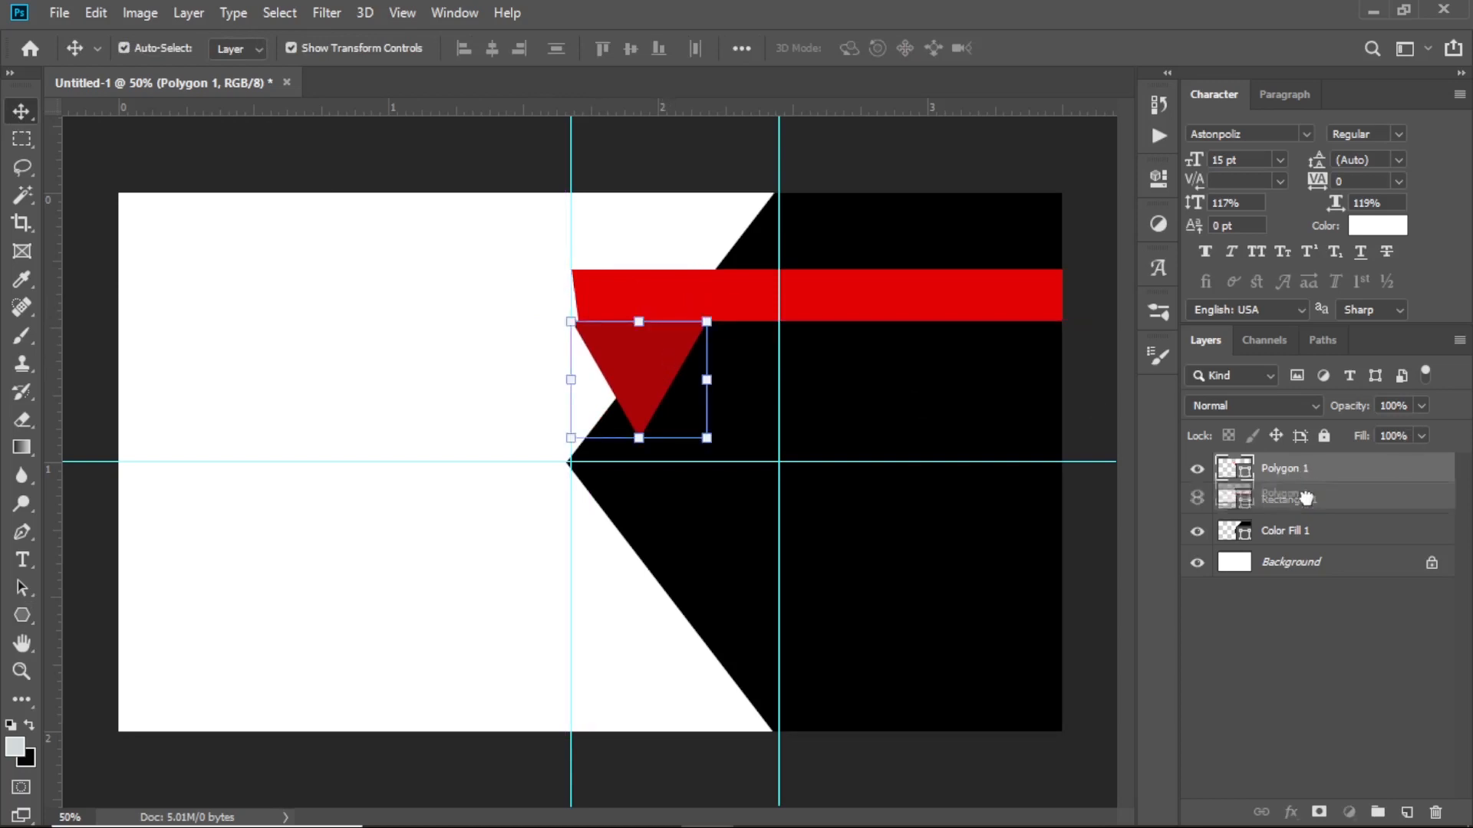
key("ctrl+bracketleft")
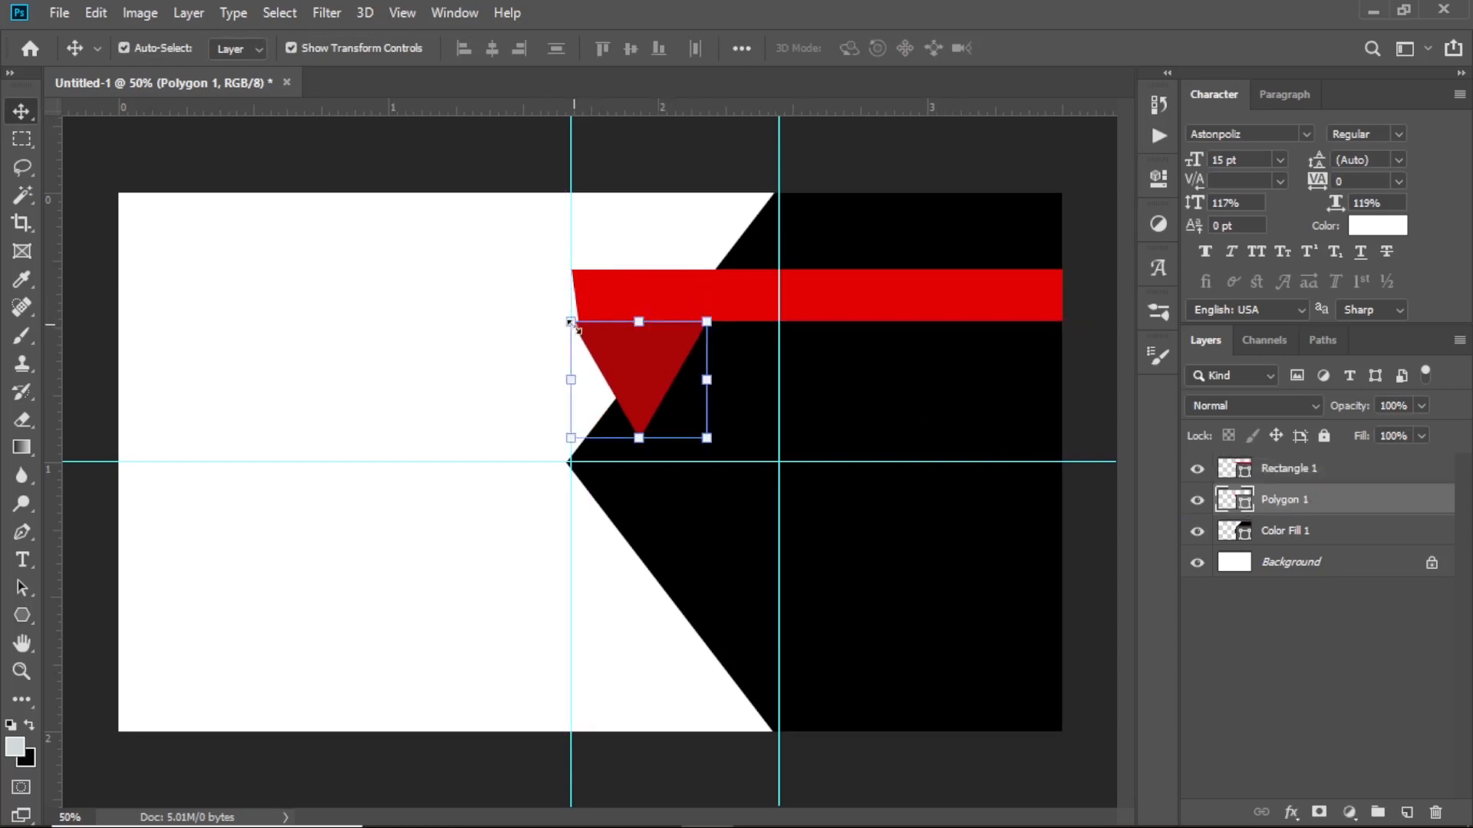
left_click_drag(627, 374, 636, 374)
key("Right")
key("Right")
key("Right")
key("Right")
key("Right")
key("Right")
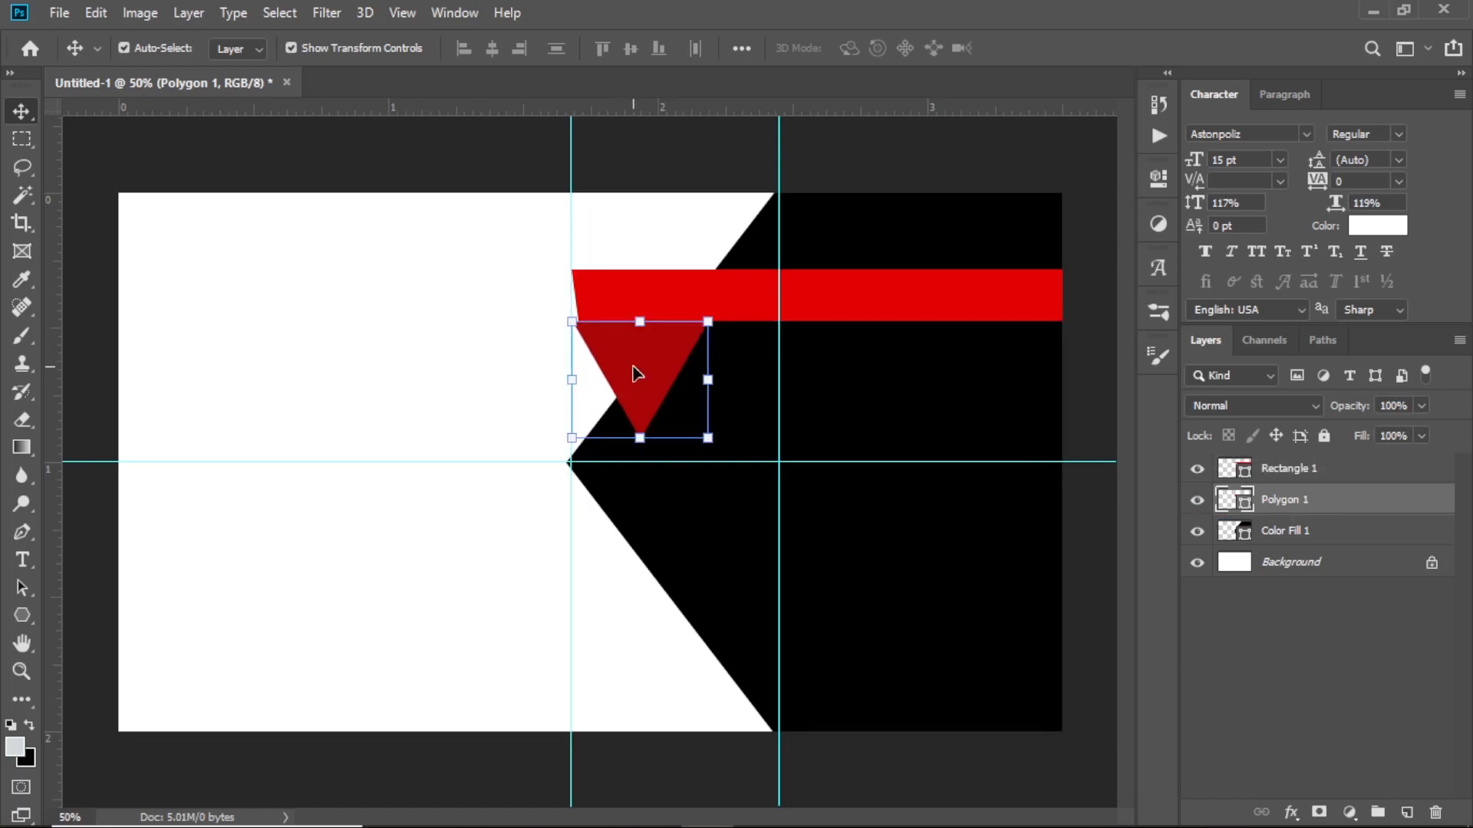
left_click(387, 354)
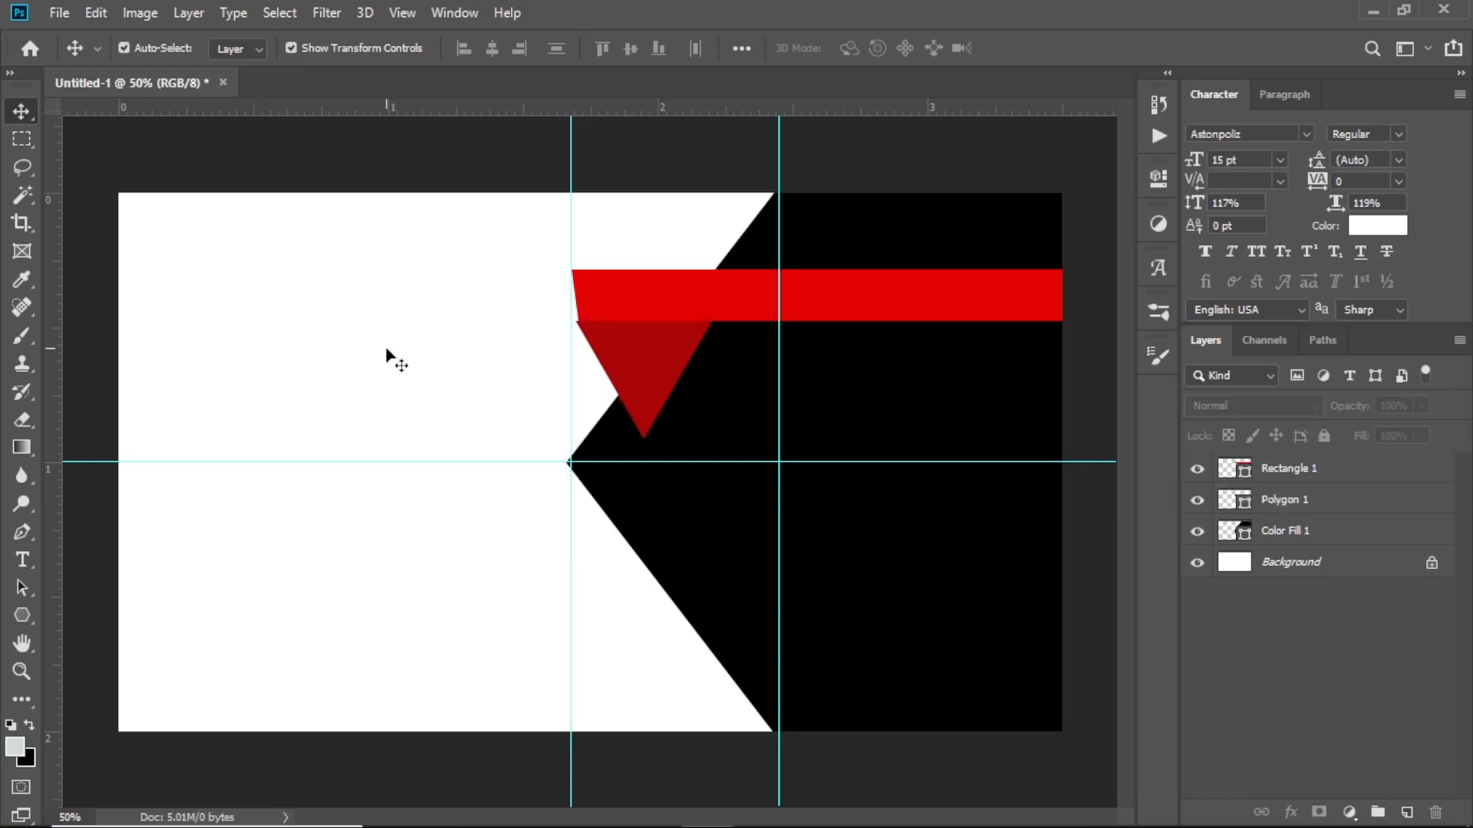
left_click(602, 312)
left_click_drag(600, 310, 602, 311)
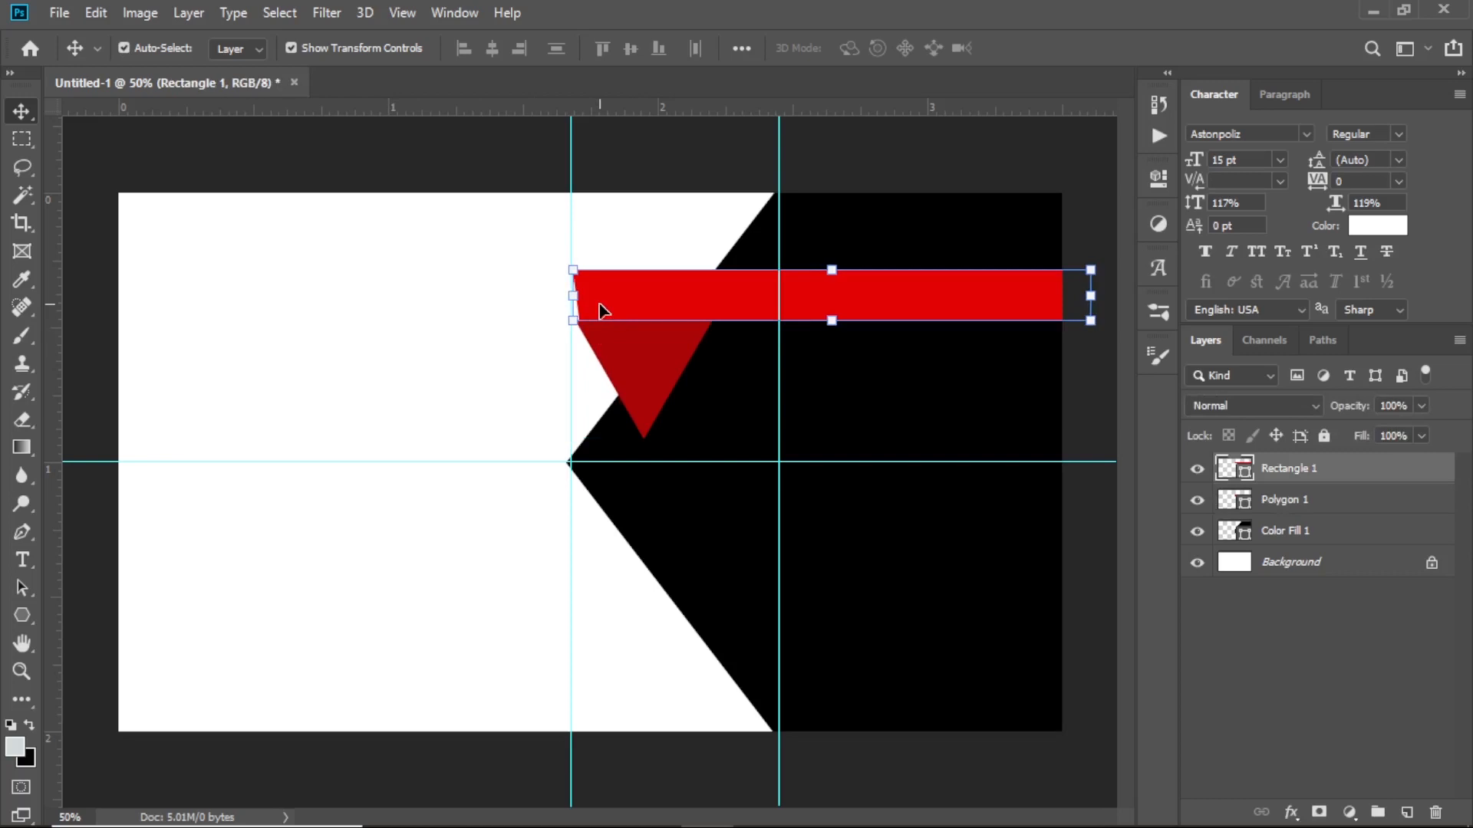
key("Left")
key("Left")
key("Left")
Move the Polygon 1 layer below Color Fill 1 so the chevron hides the triangle
left_click_drag(1288, 471, 1292, 537)
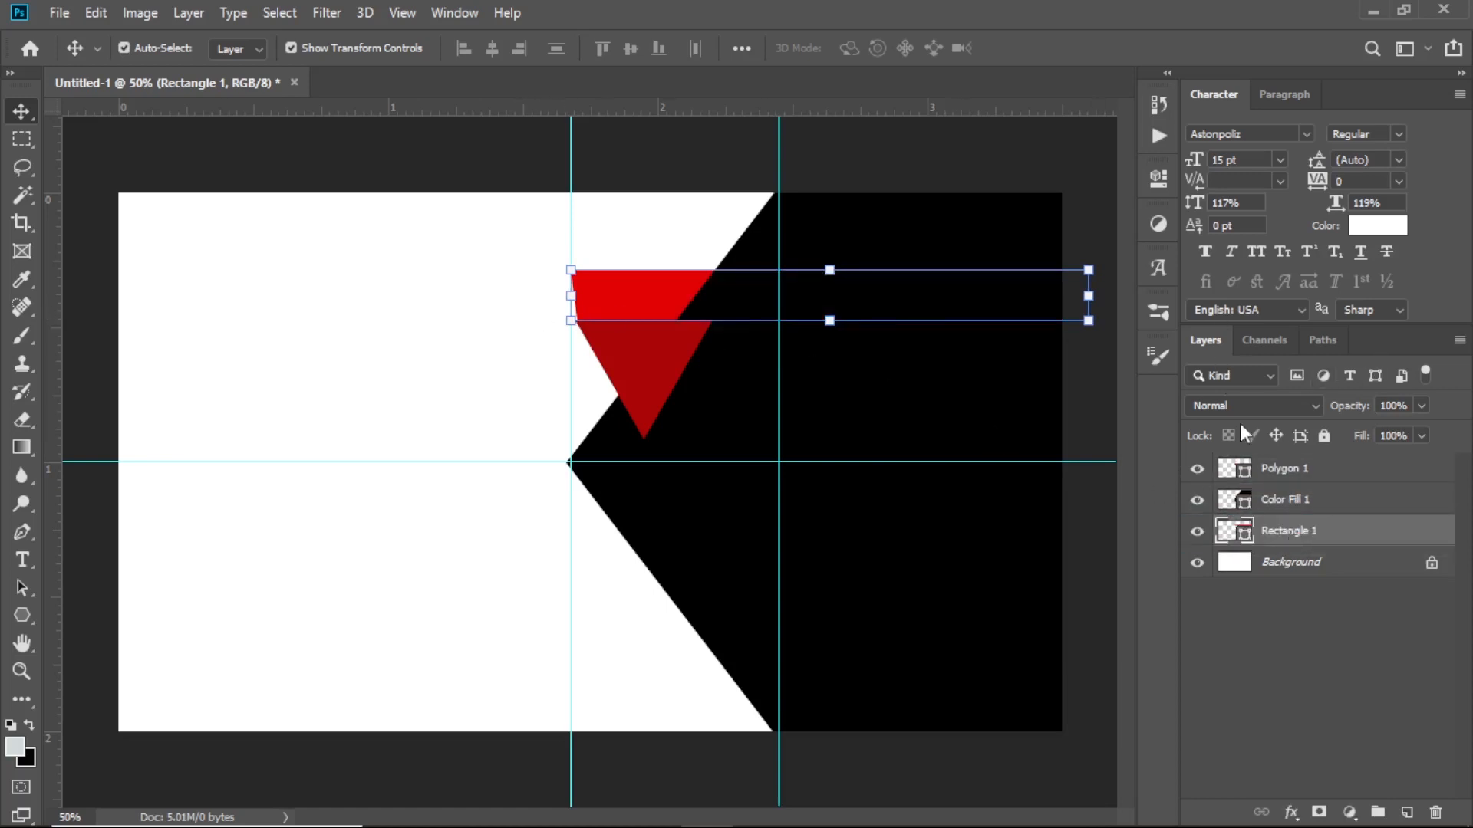
key("ctrl+z")
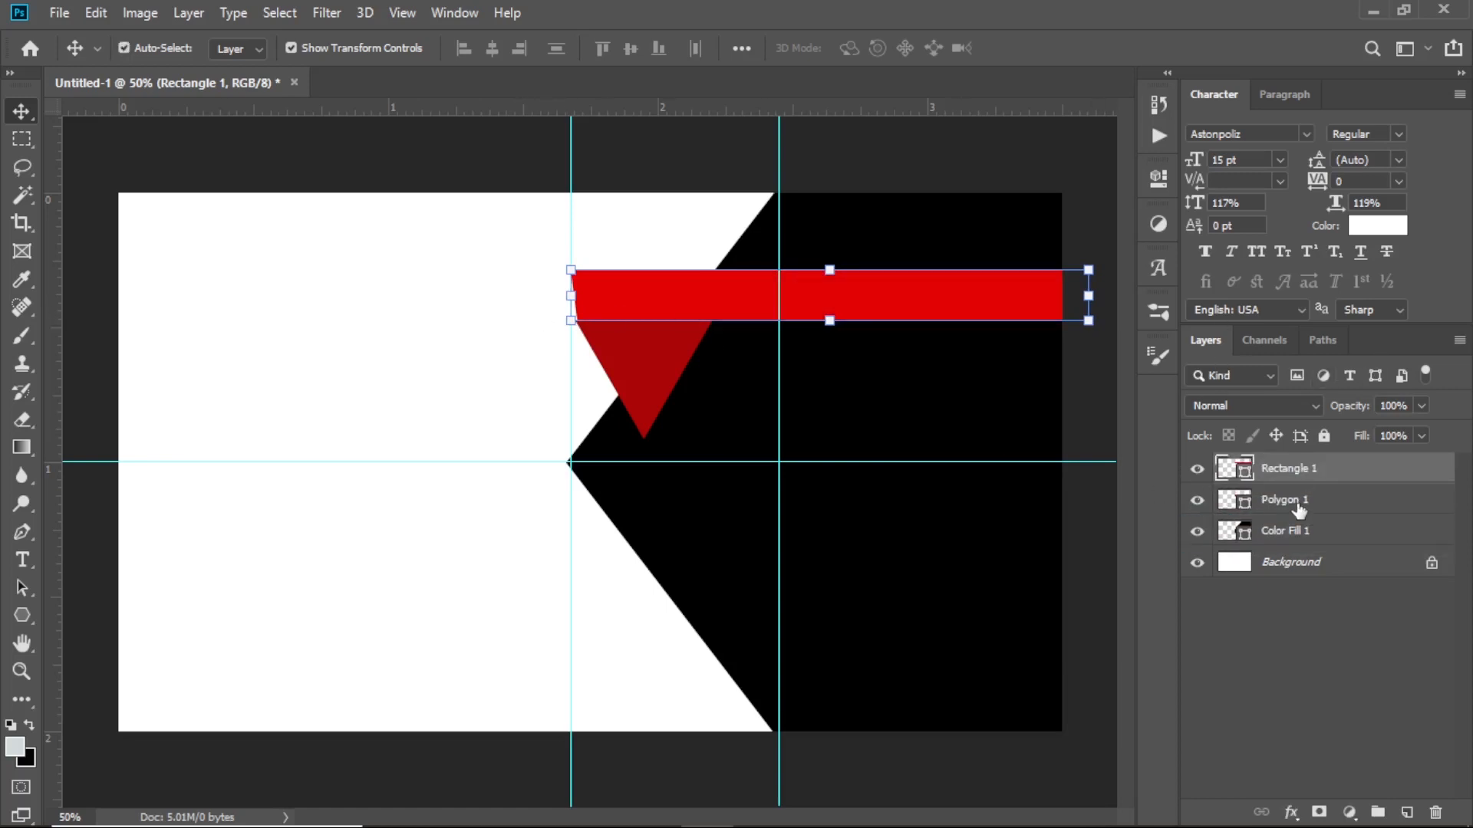
left_click(1297, 508)
left_click_drag(1296, 503, 1297, 541)
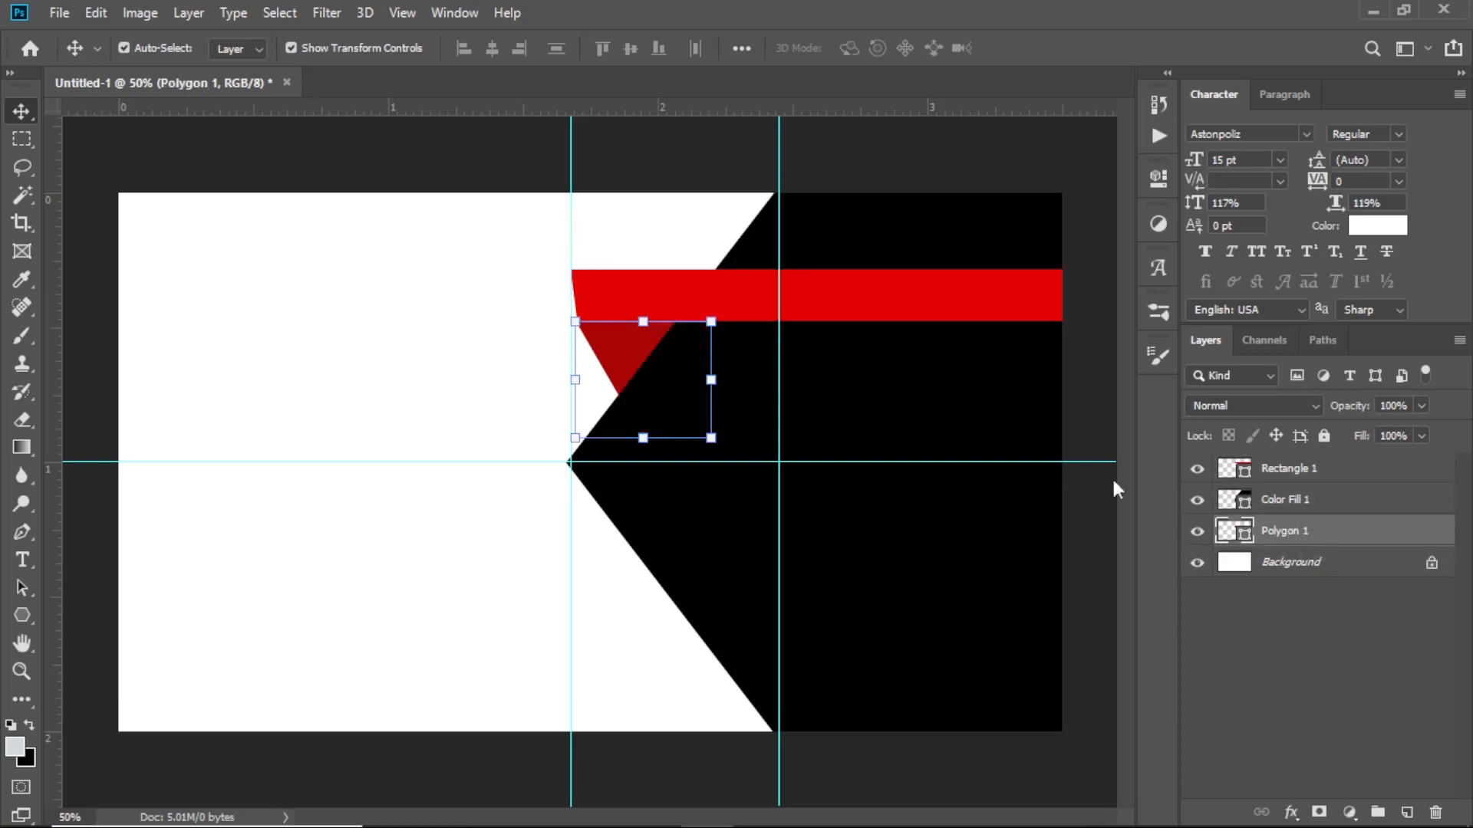
left_click(441, 244)
left_click(610, 348)
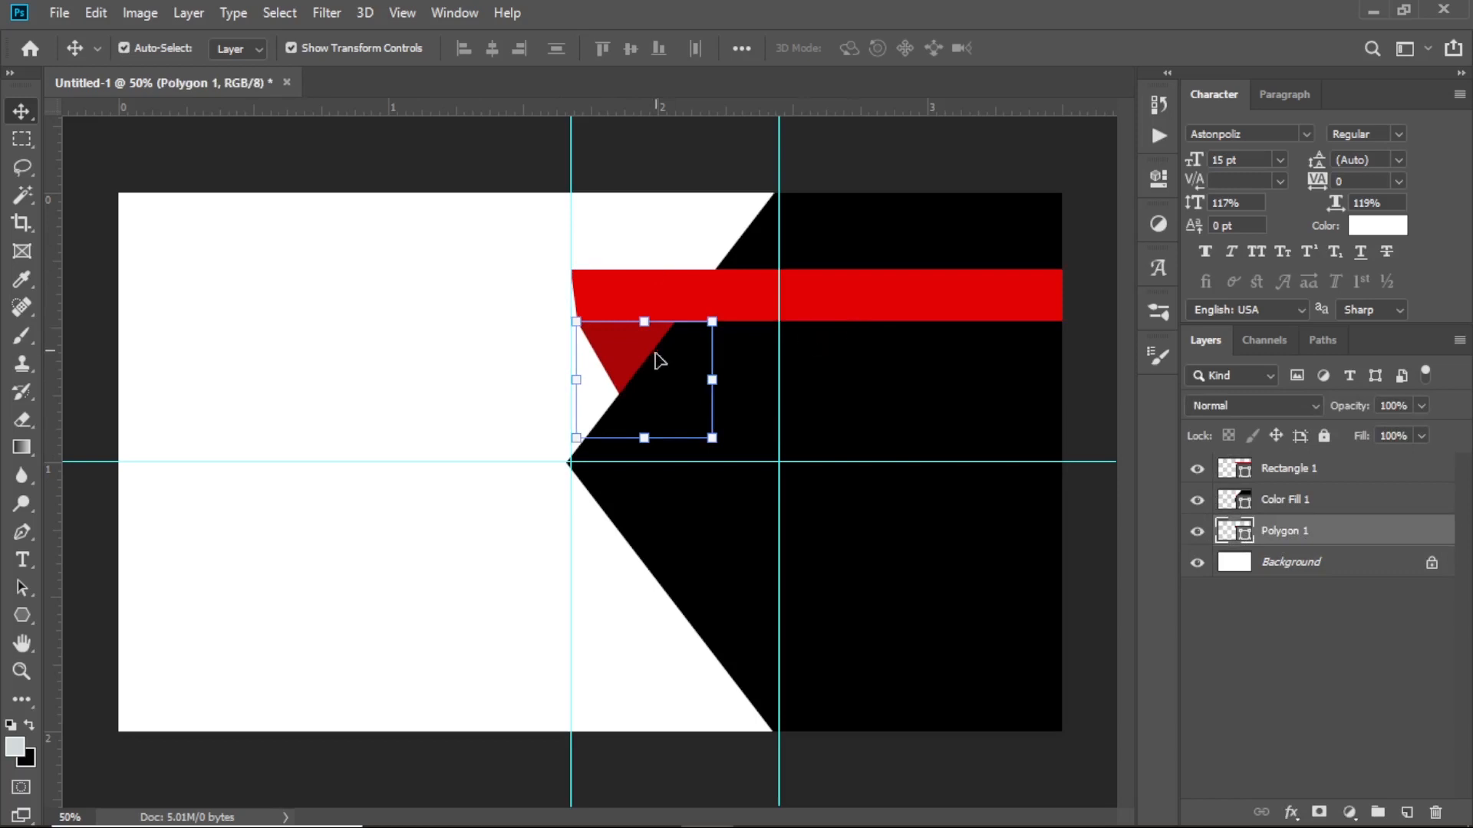
left_click(456, 341)
Zoom in and out to inspect the dark red triangle tucked under the red bar's left end
scroll(727, 425, "up", 5)
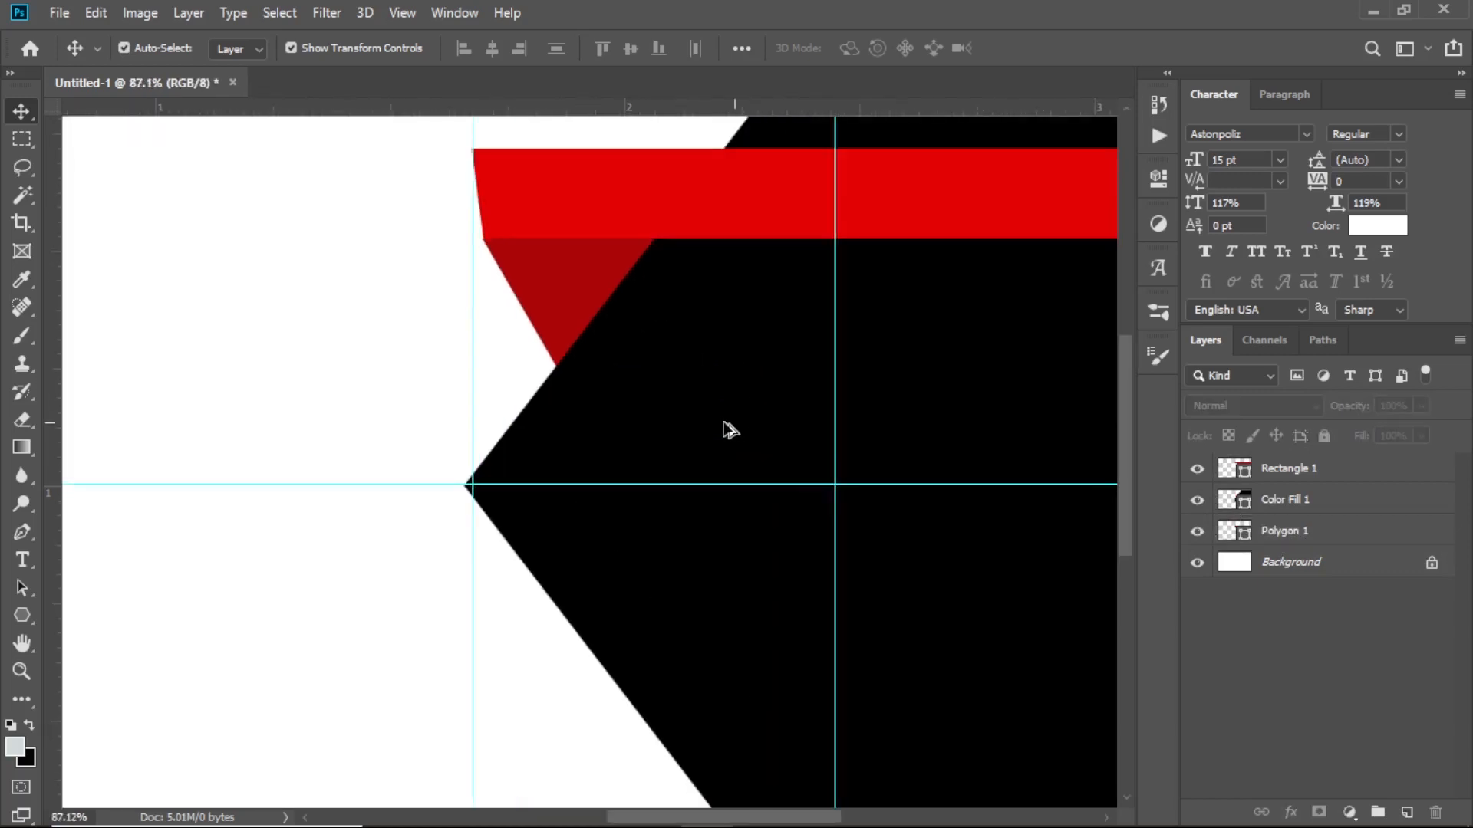
scroll(706, 399, "up", 1)
scroll(689, 380, "up", 4)
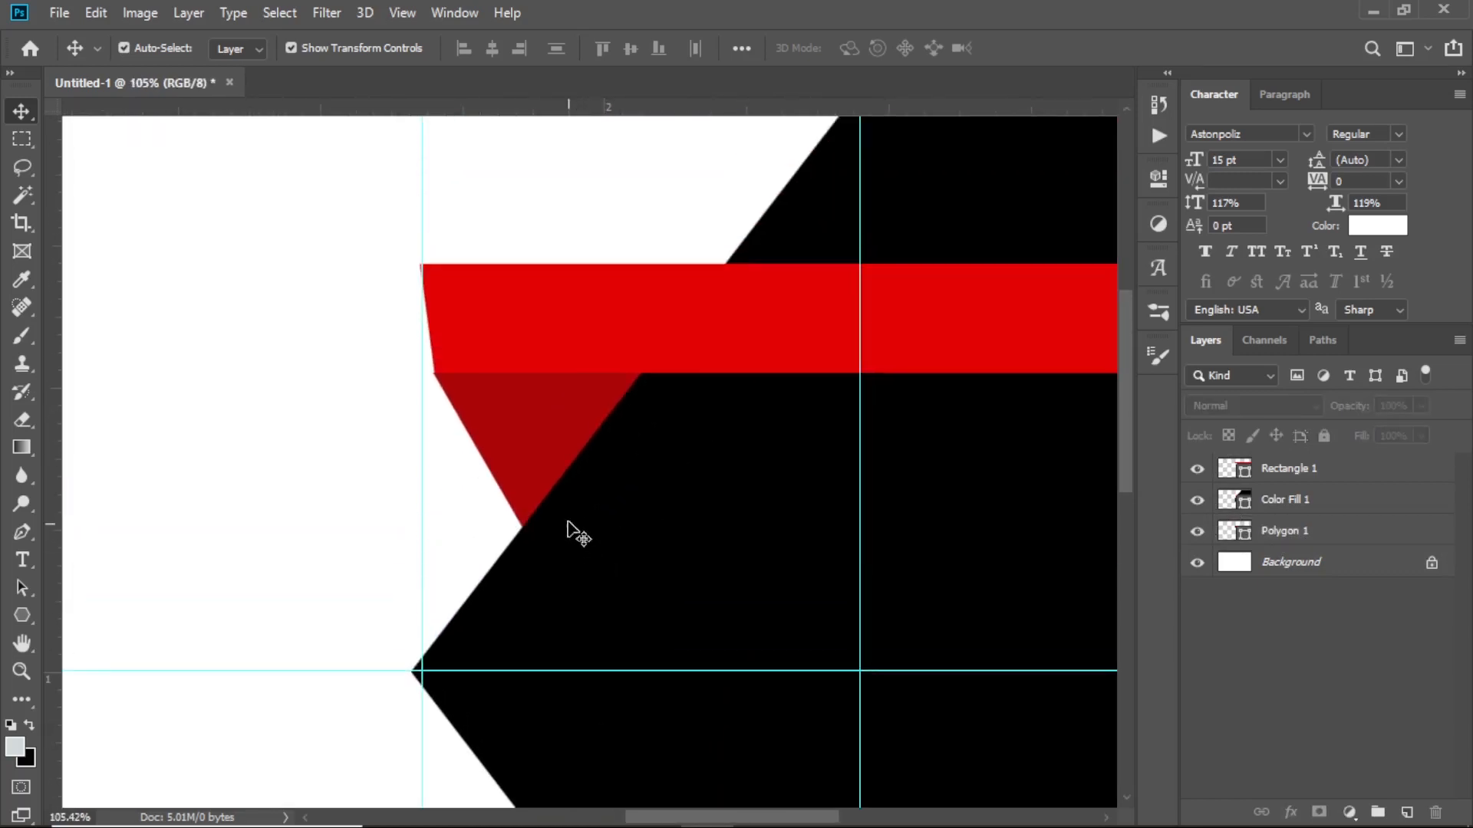
left_click(524, 441)
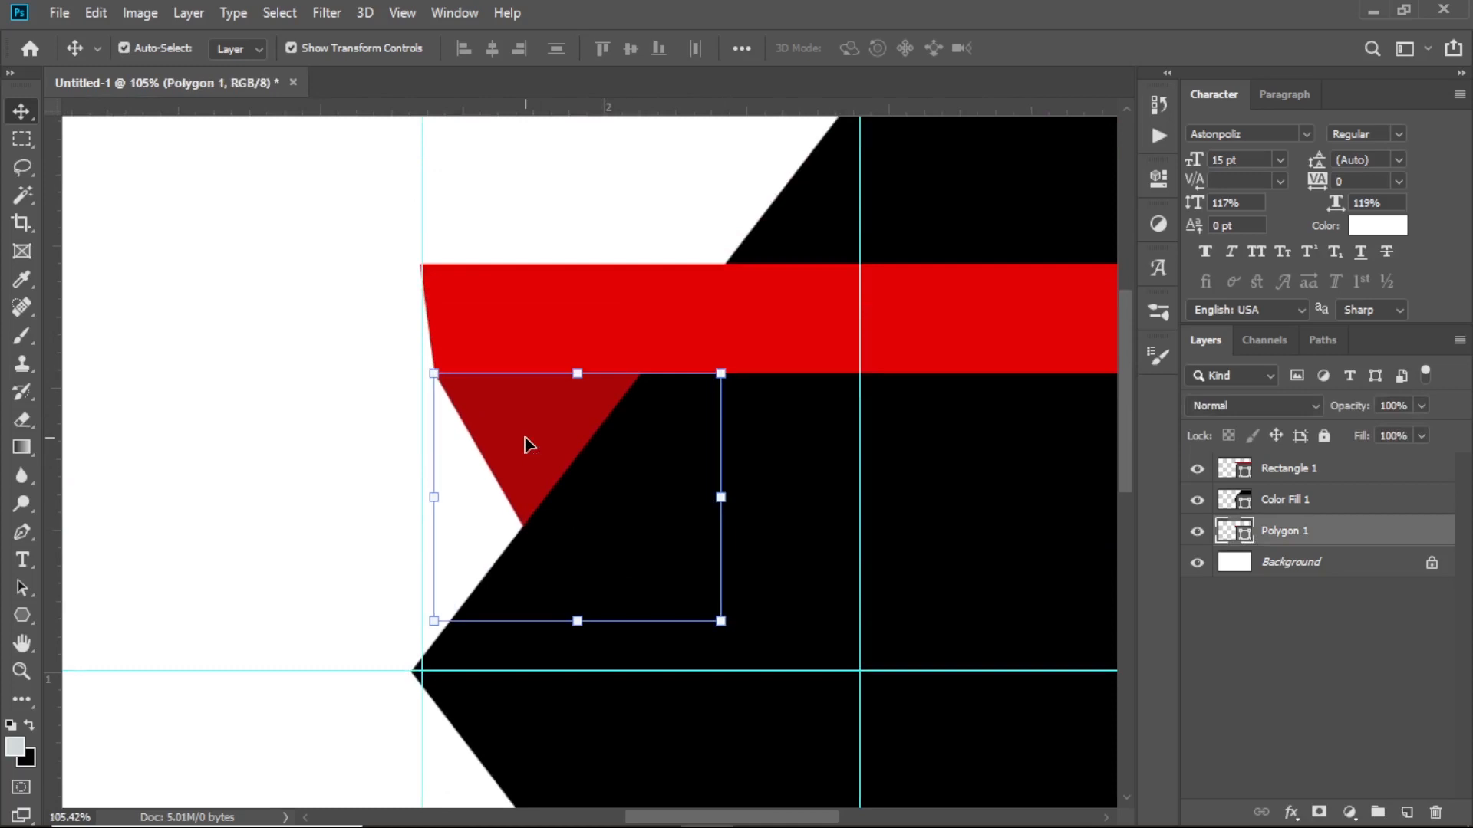
left_click(323, 415)
scroll(568, 381, "down", 3)
scroll(572, 377, "down", 3)
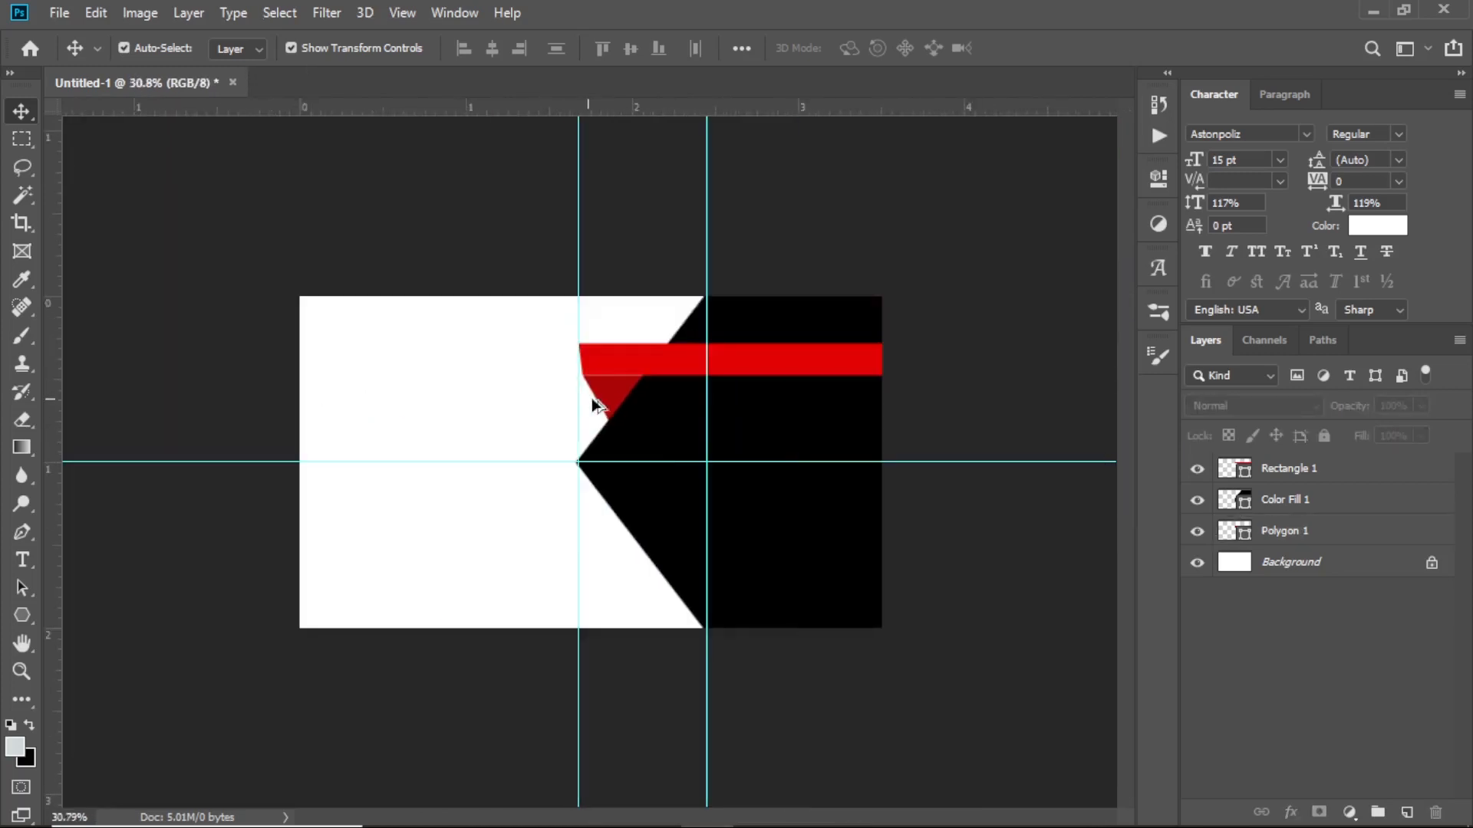
scroll(595, 394, "up", 2)
scroll(644, 408, "down", 1)
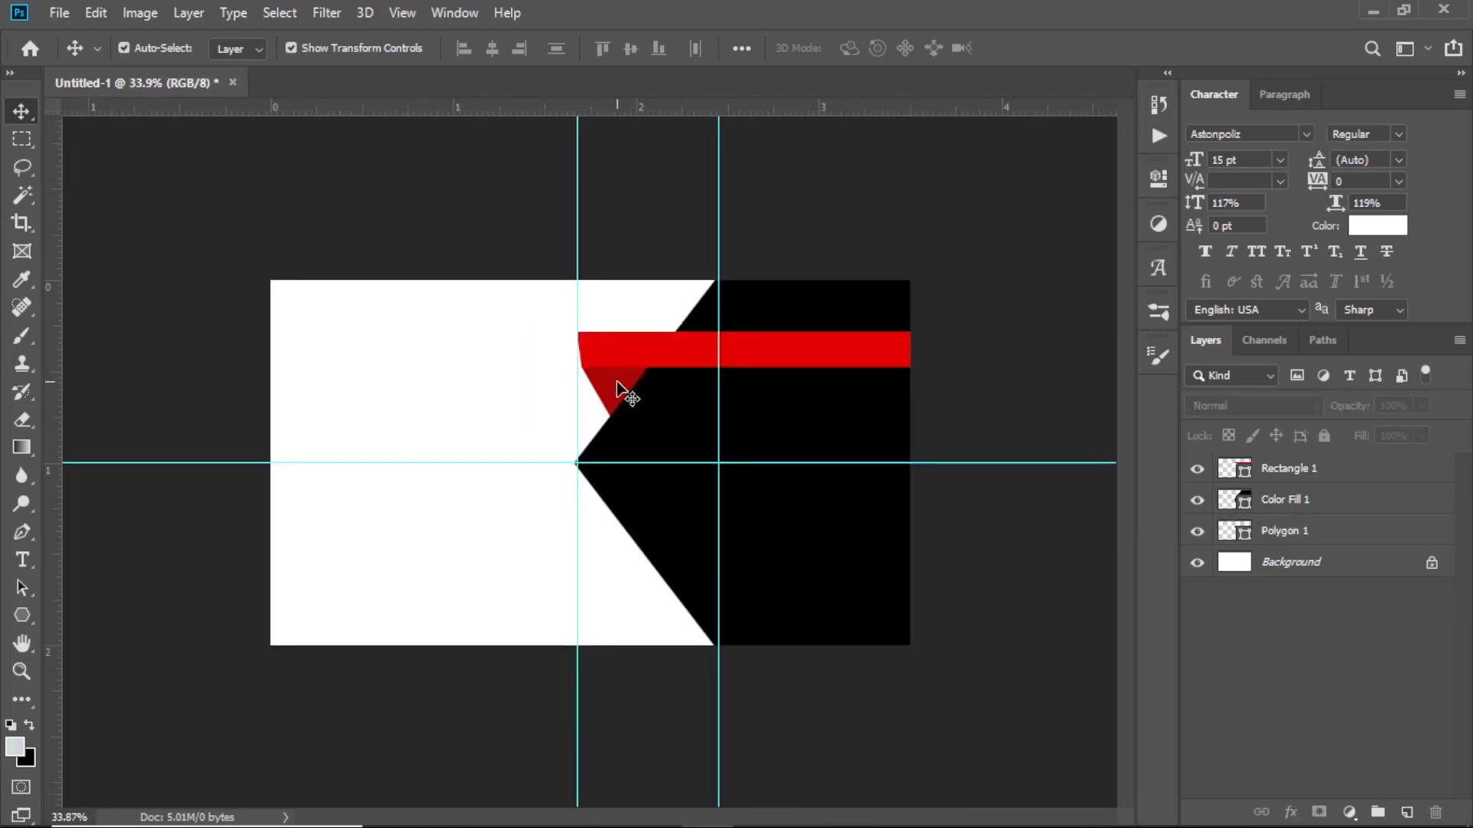
left_click(620, 390)
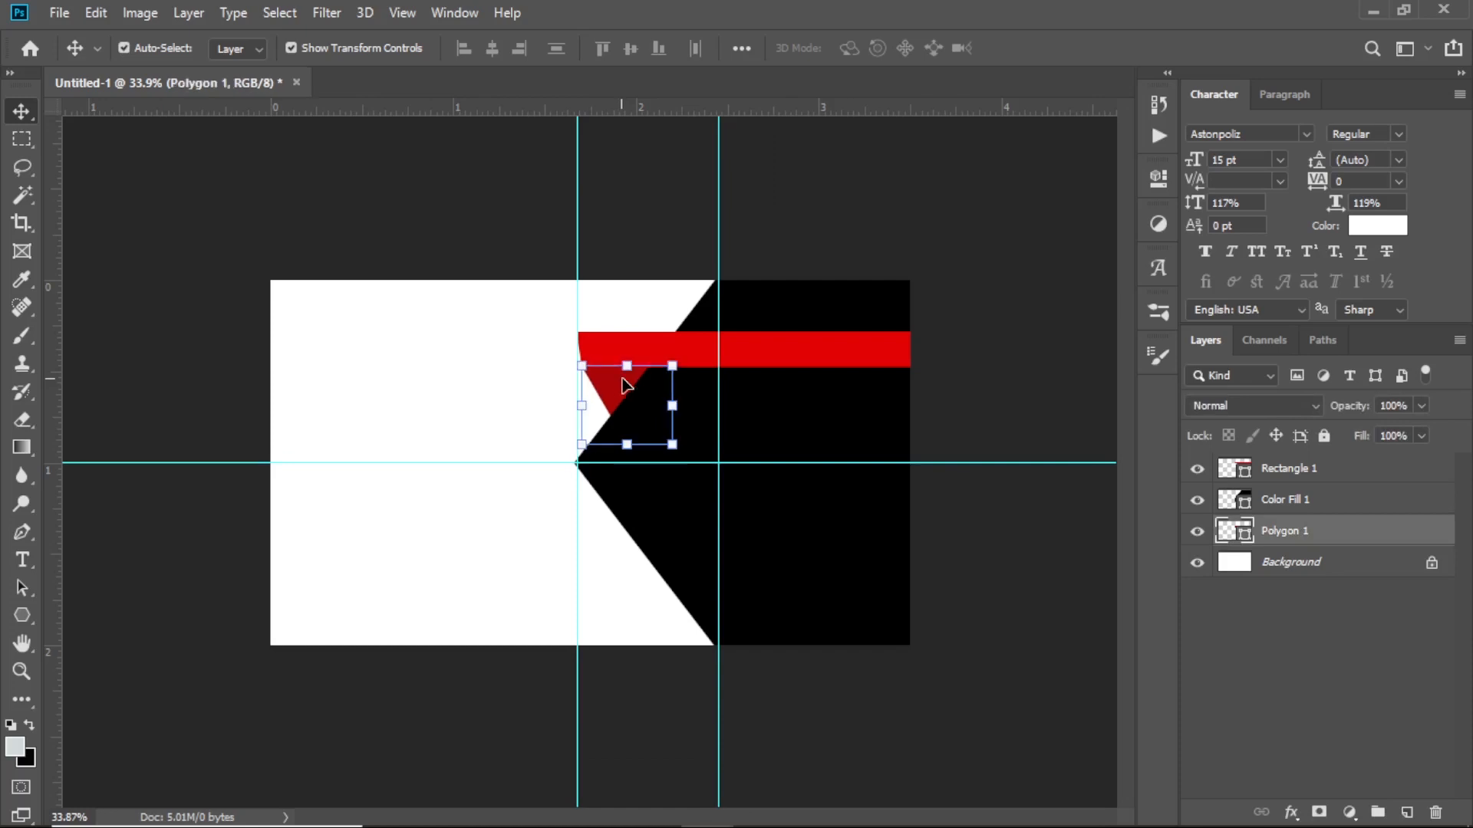
scroll(623, 387, "up", 3)
scroll(625, 383, "down", 2)
scroll(629, 384, "down", 1)
left_click(819, 273)
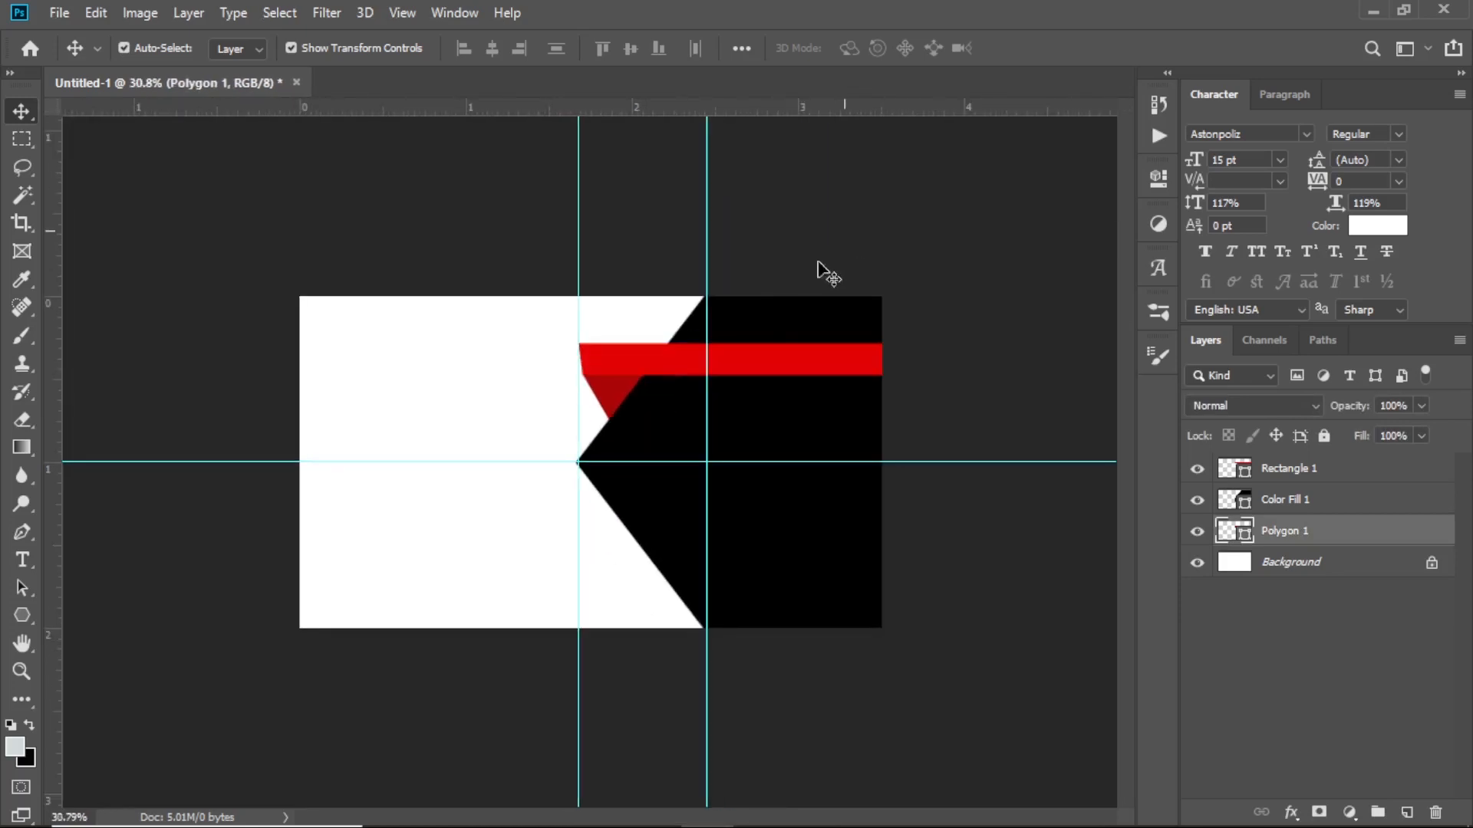
scroll(644, 444, "up", 2)
scroll(639, 439, "up", 4)
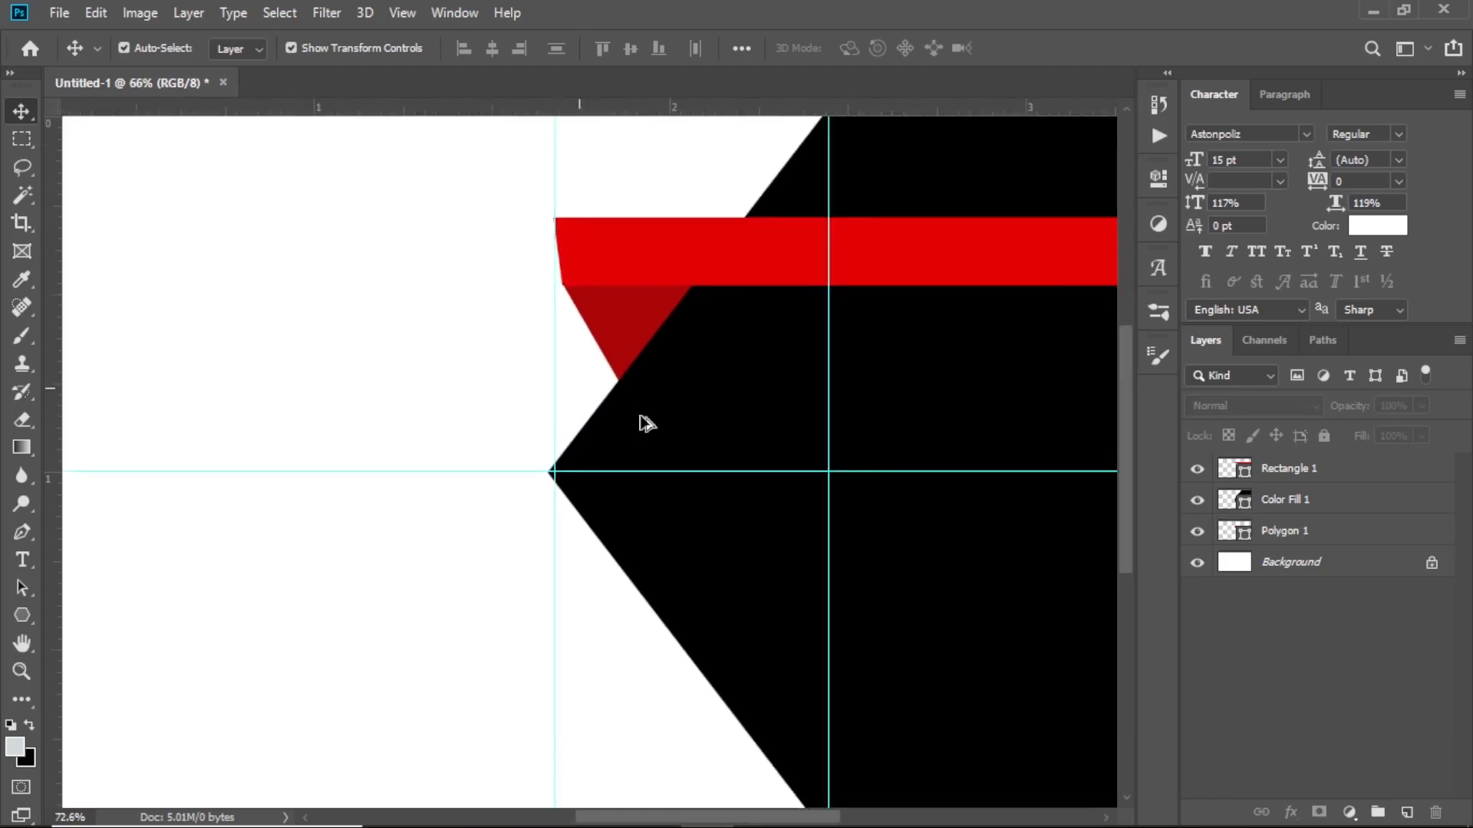
scroll(676, 396, "up", 1)
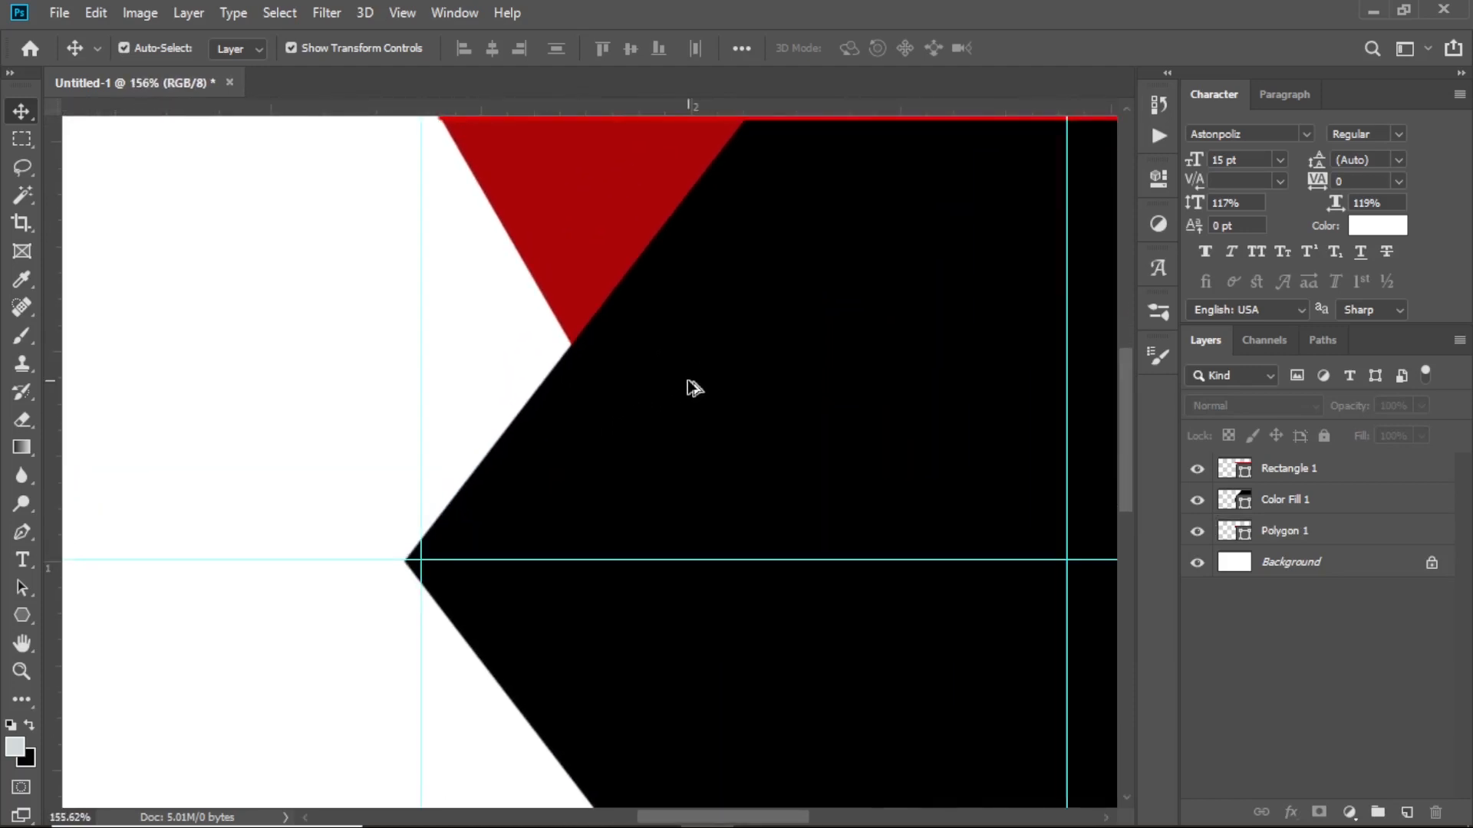
scroll(694, 387, "down", 5)
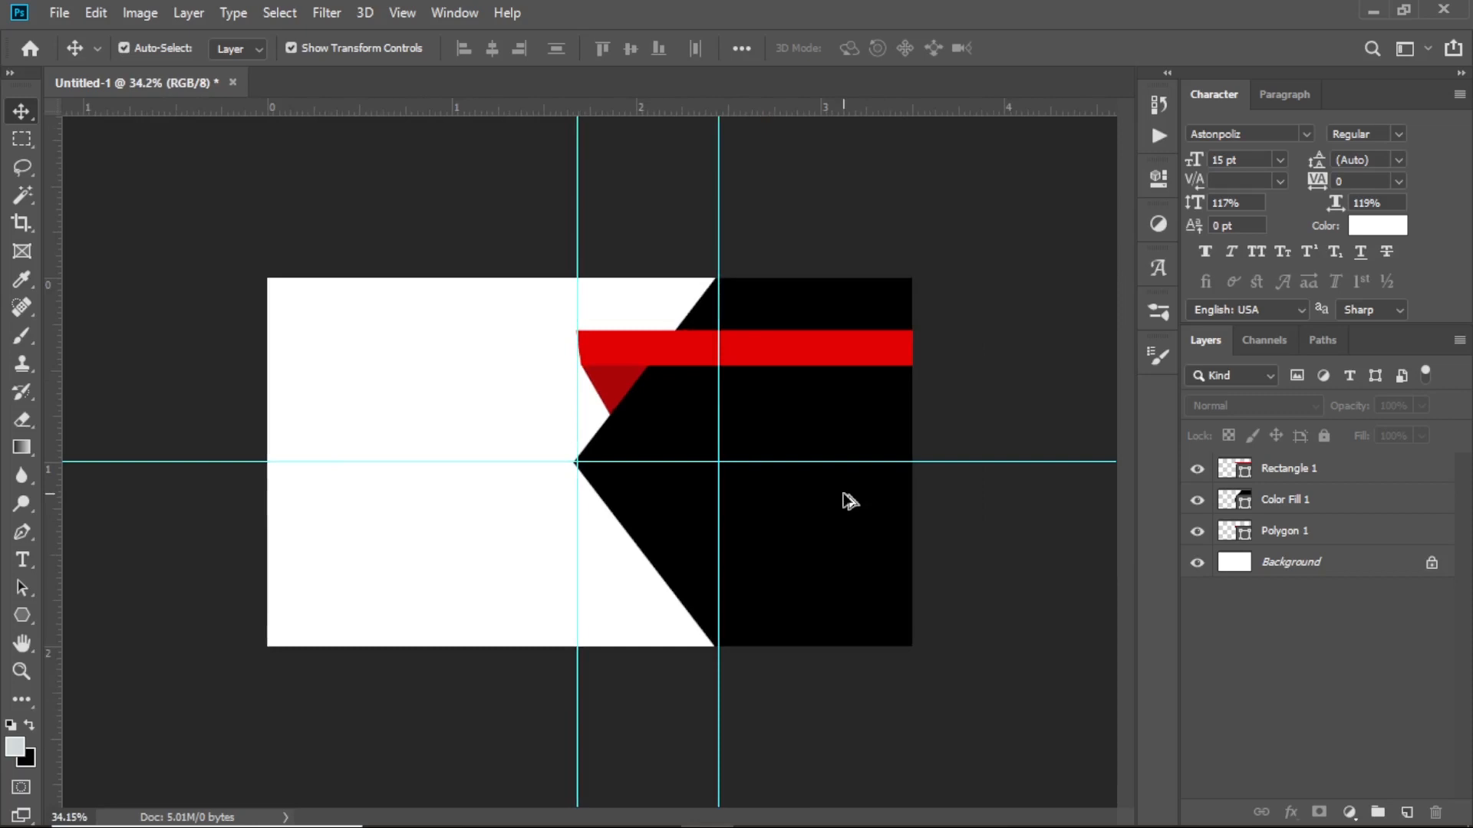
left_click(21, 616)
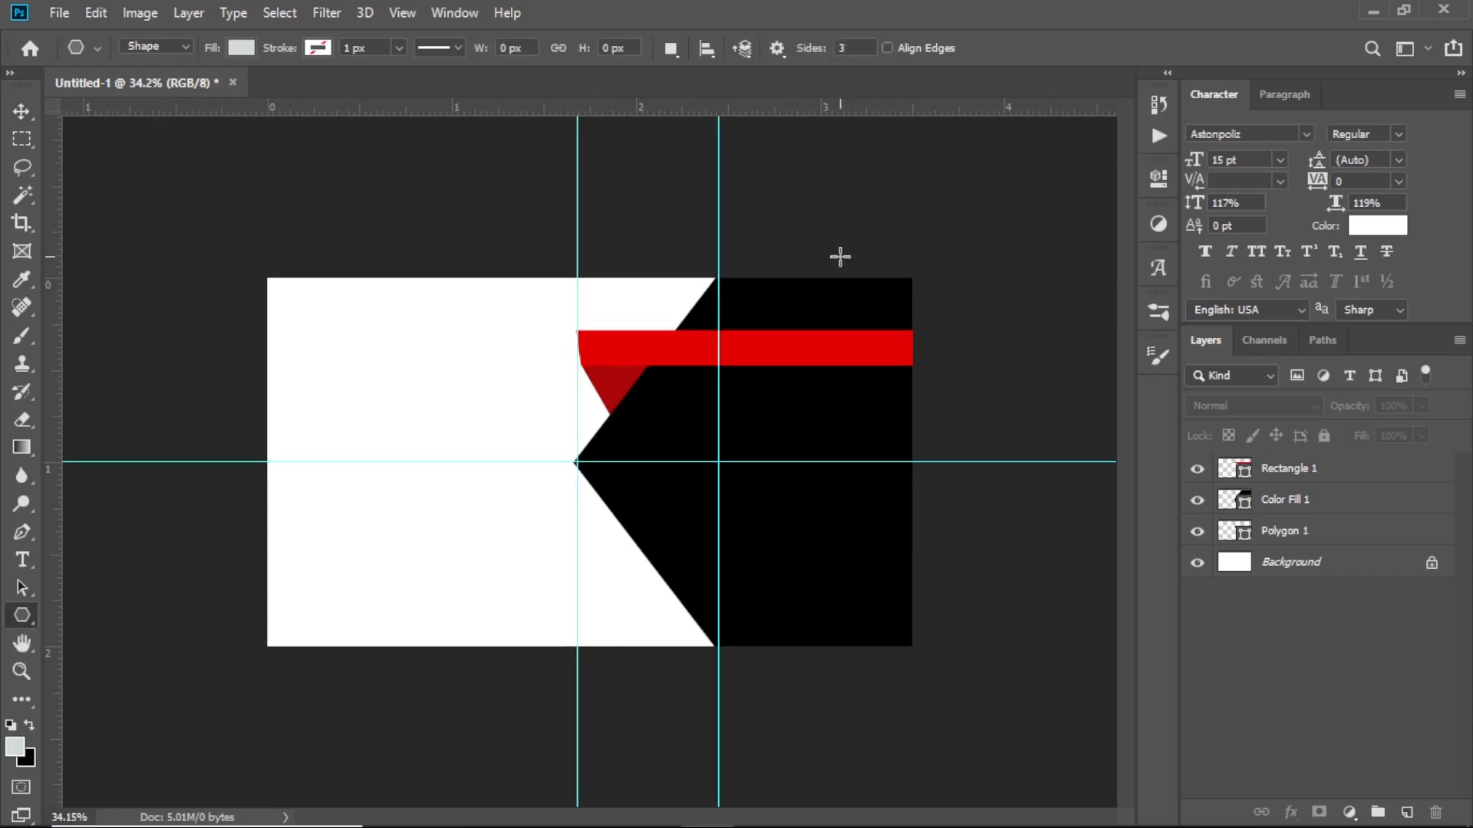
Draw a small triangle below the chevron point and fill it with dark red sampled from the first triangle
key("ctrl+plus")
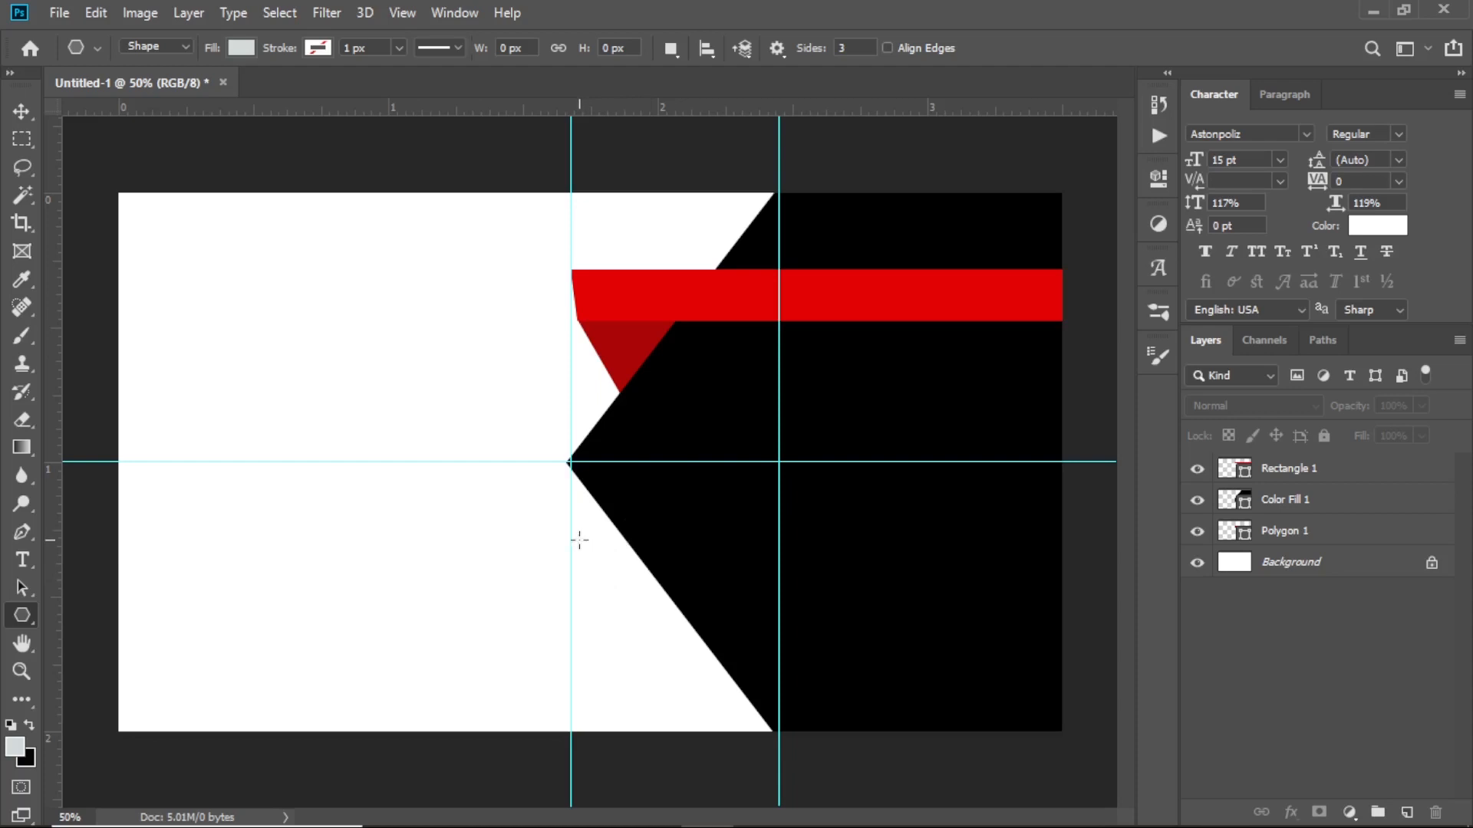
left_click_drag(579, 540, 608, 561)
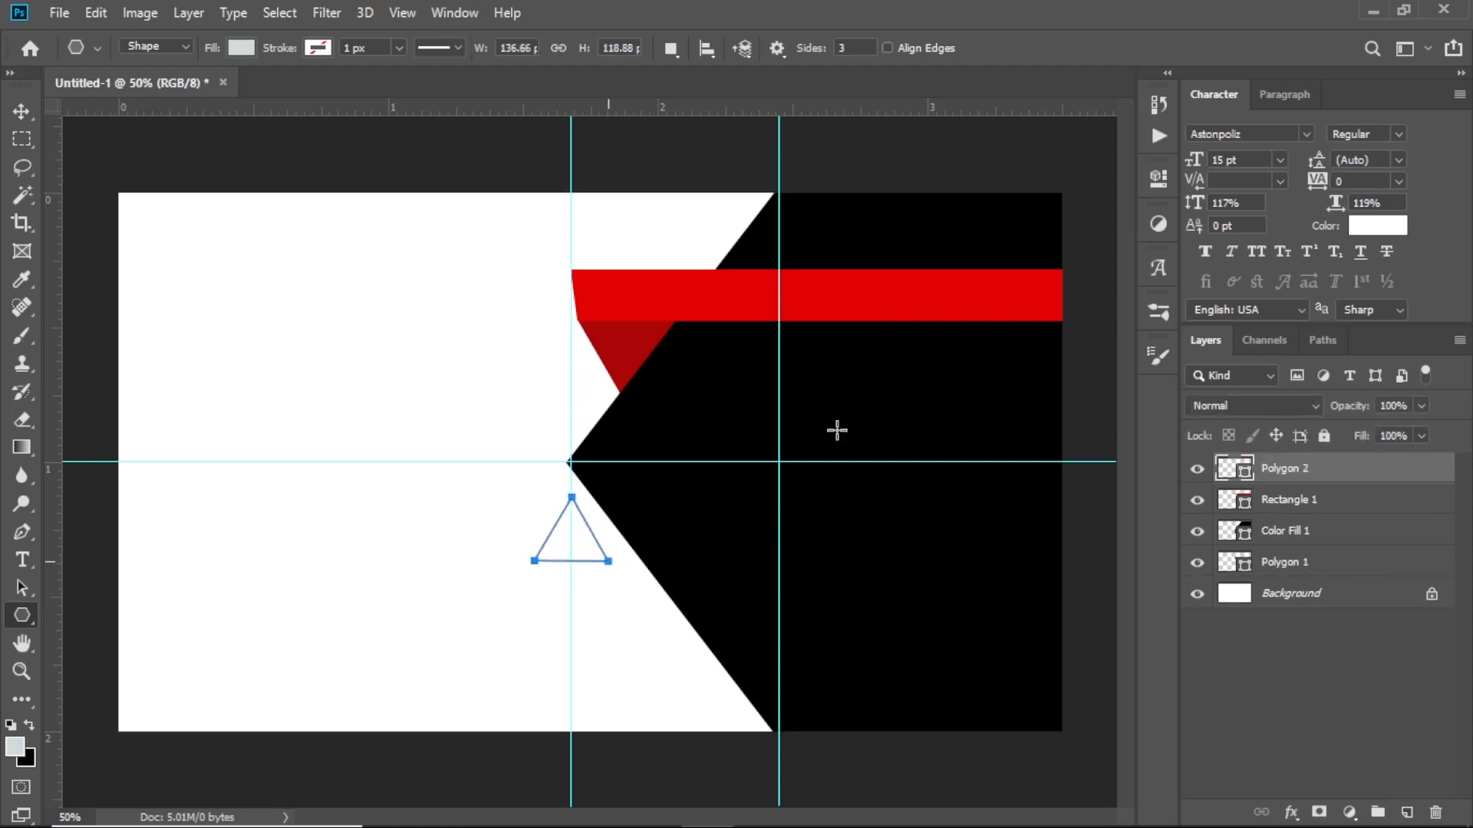
key("v")
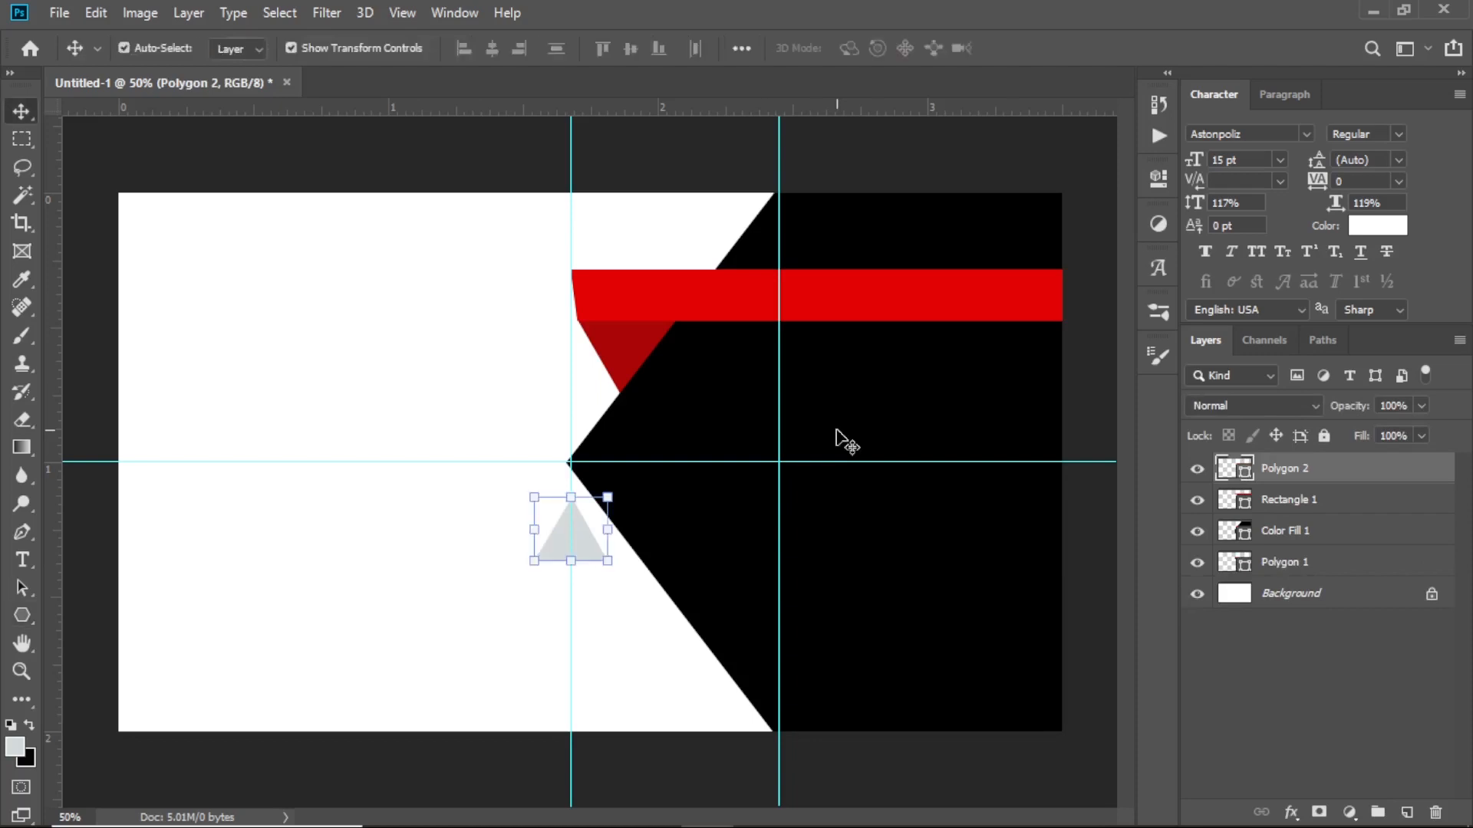
left_click(623, 359)
double_click(1244, 574)
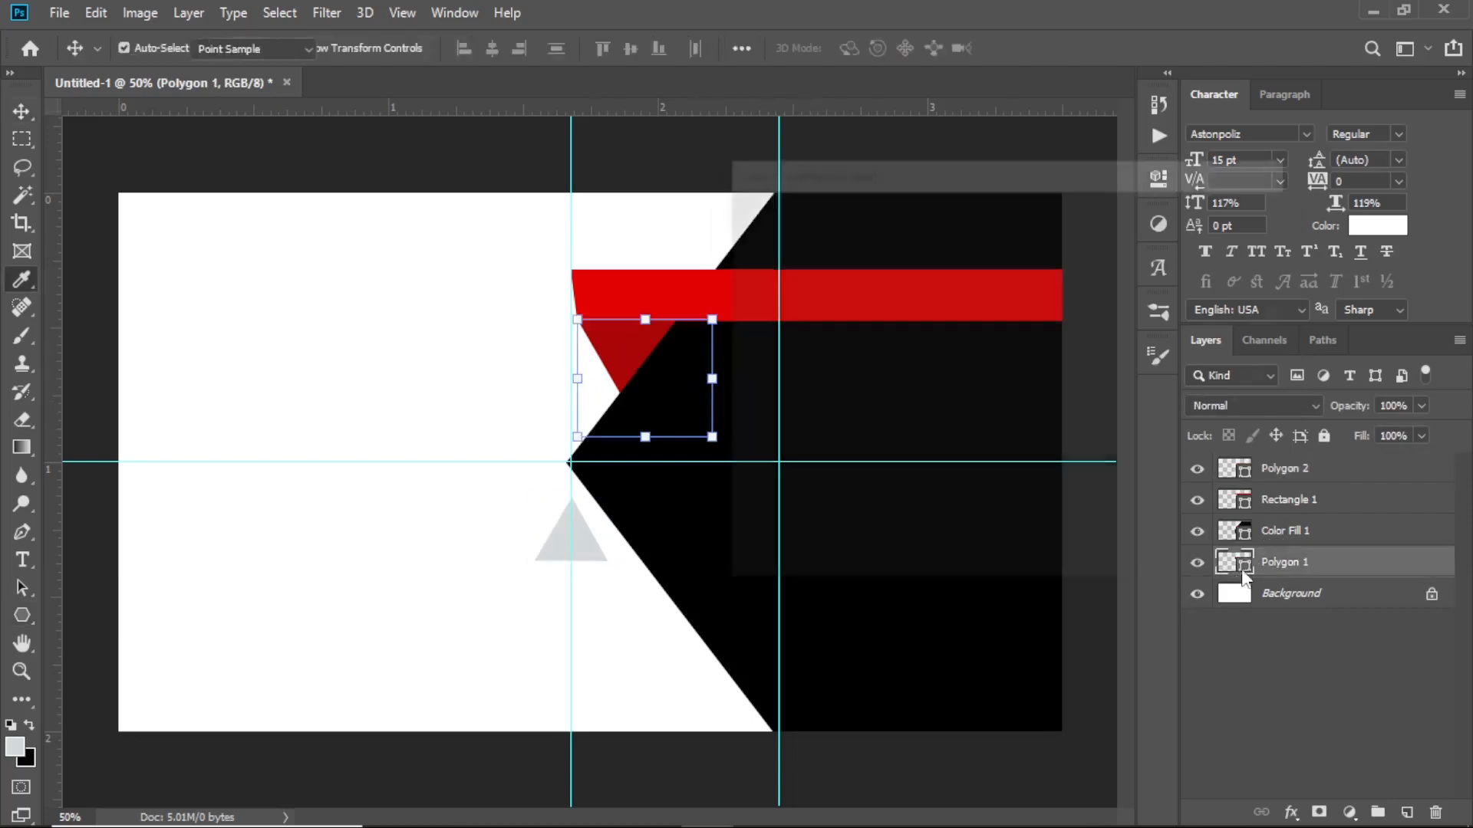
left_click(1225, 250)
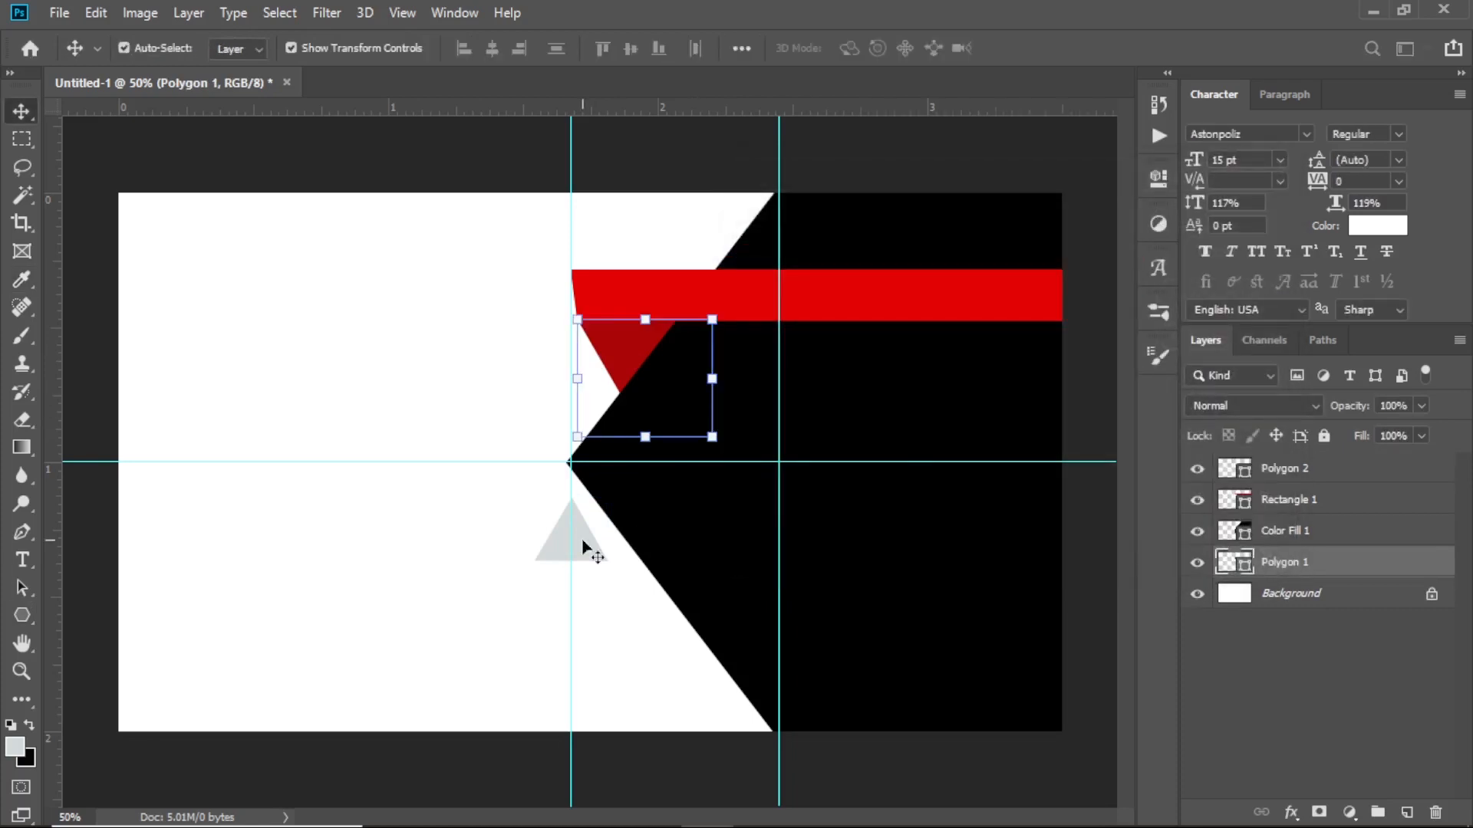
left_click(585, 548)
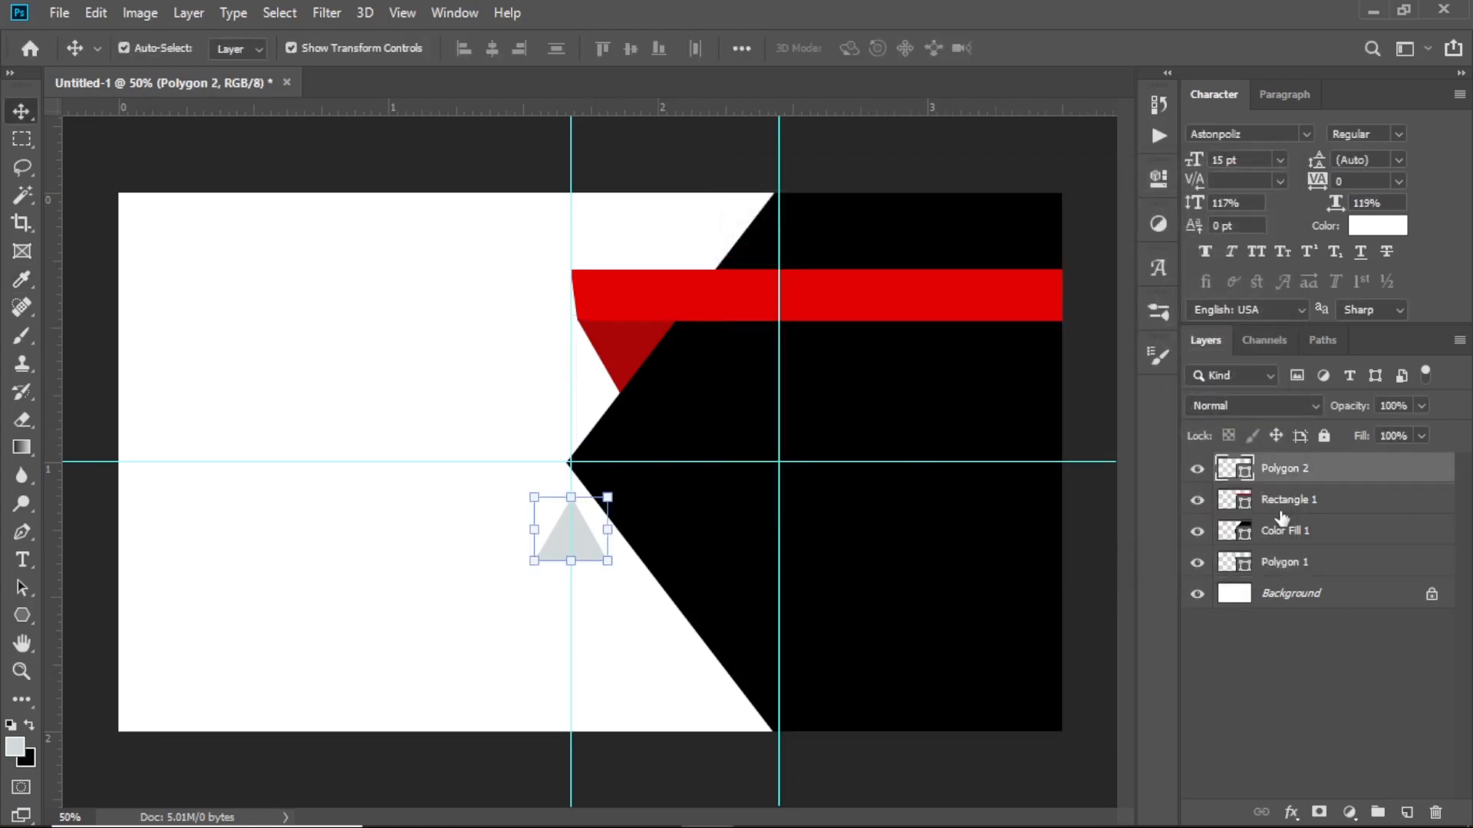
double_click(1245, 476)
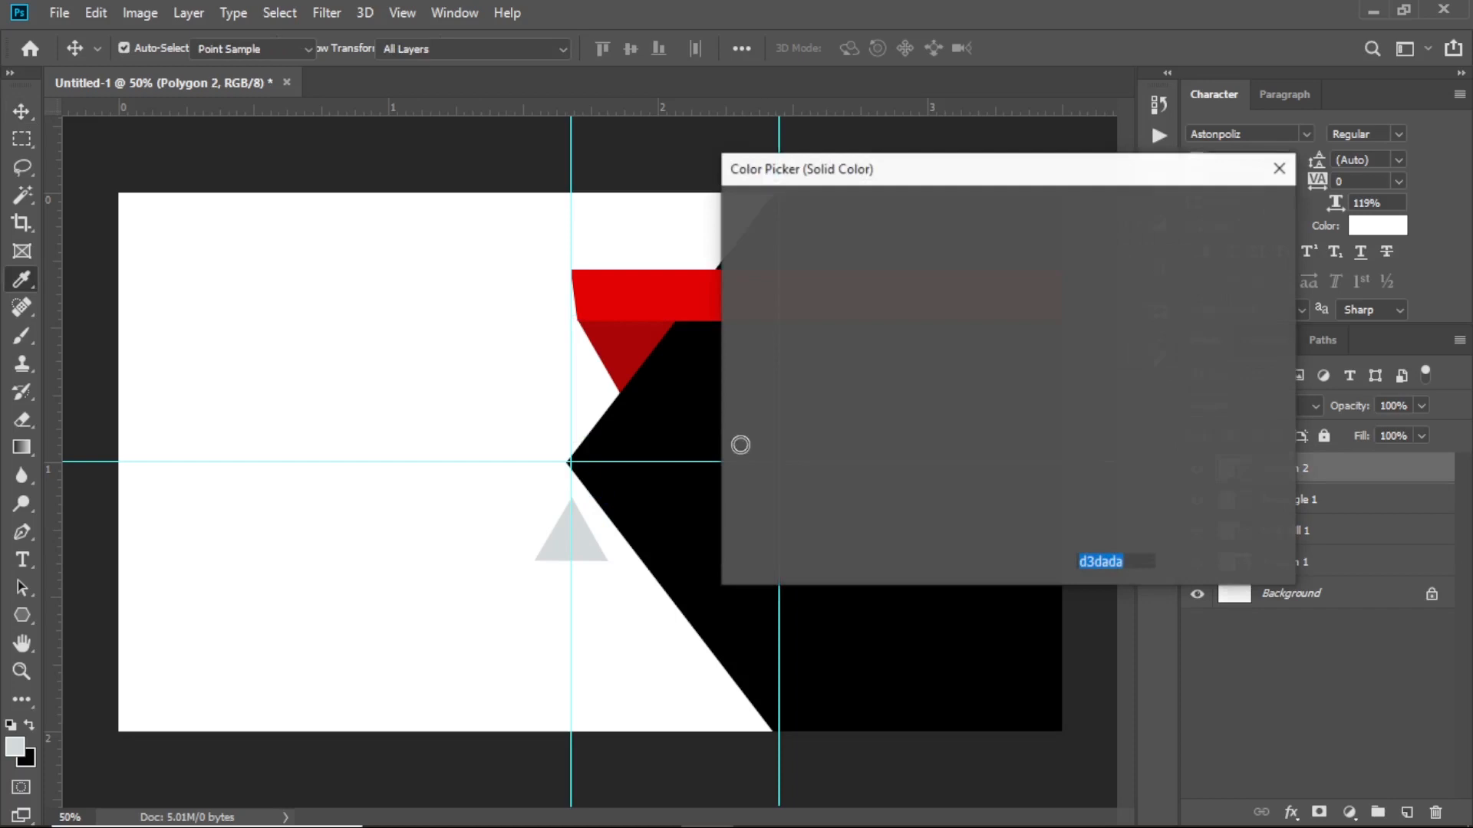
left_click(618, 336)
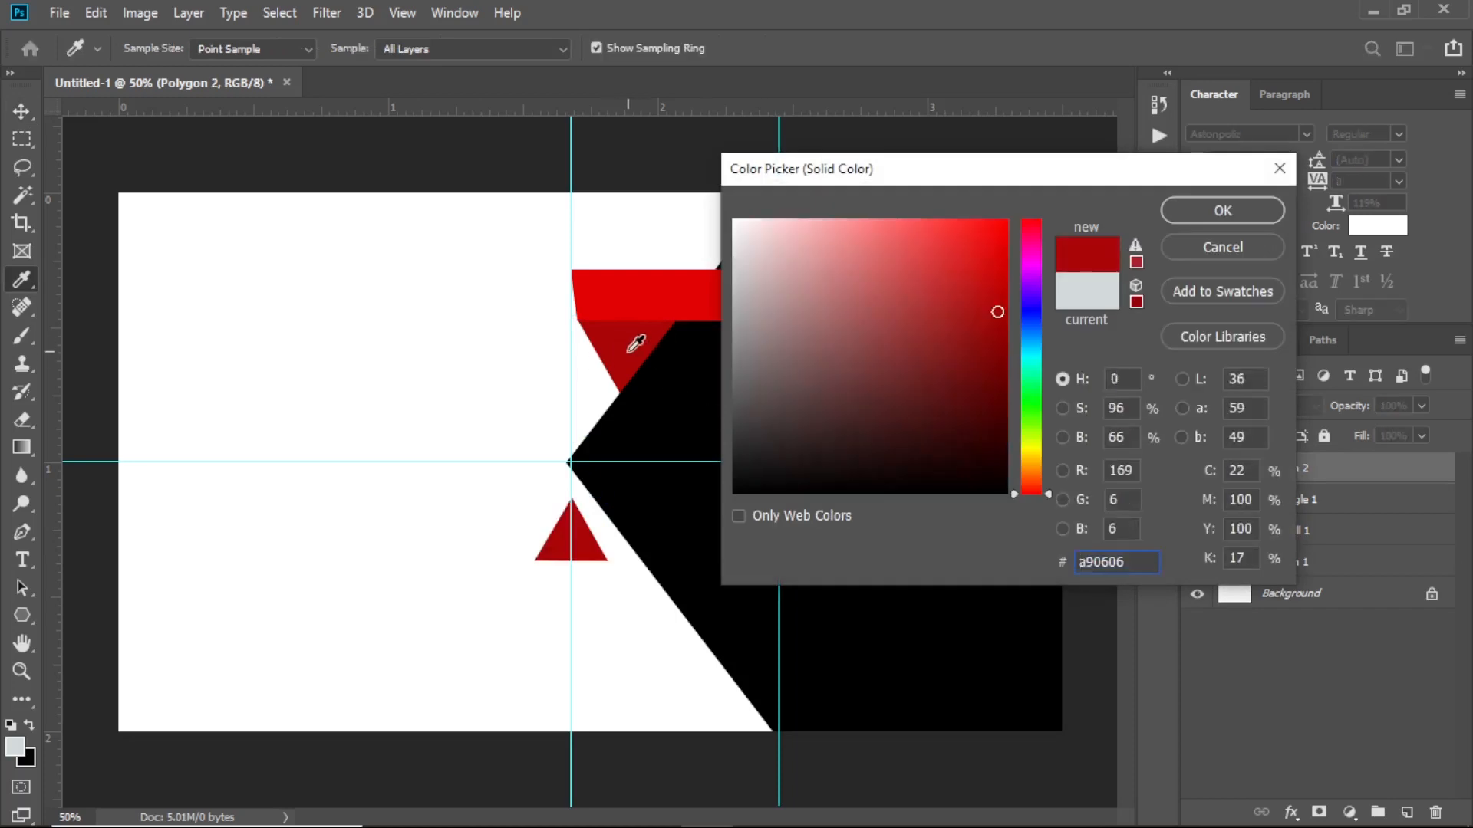
left_click(1237, 212)
Move Polygon 2 below Color Fill 1 and slide it right so only its tip shows
key("v")
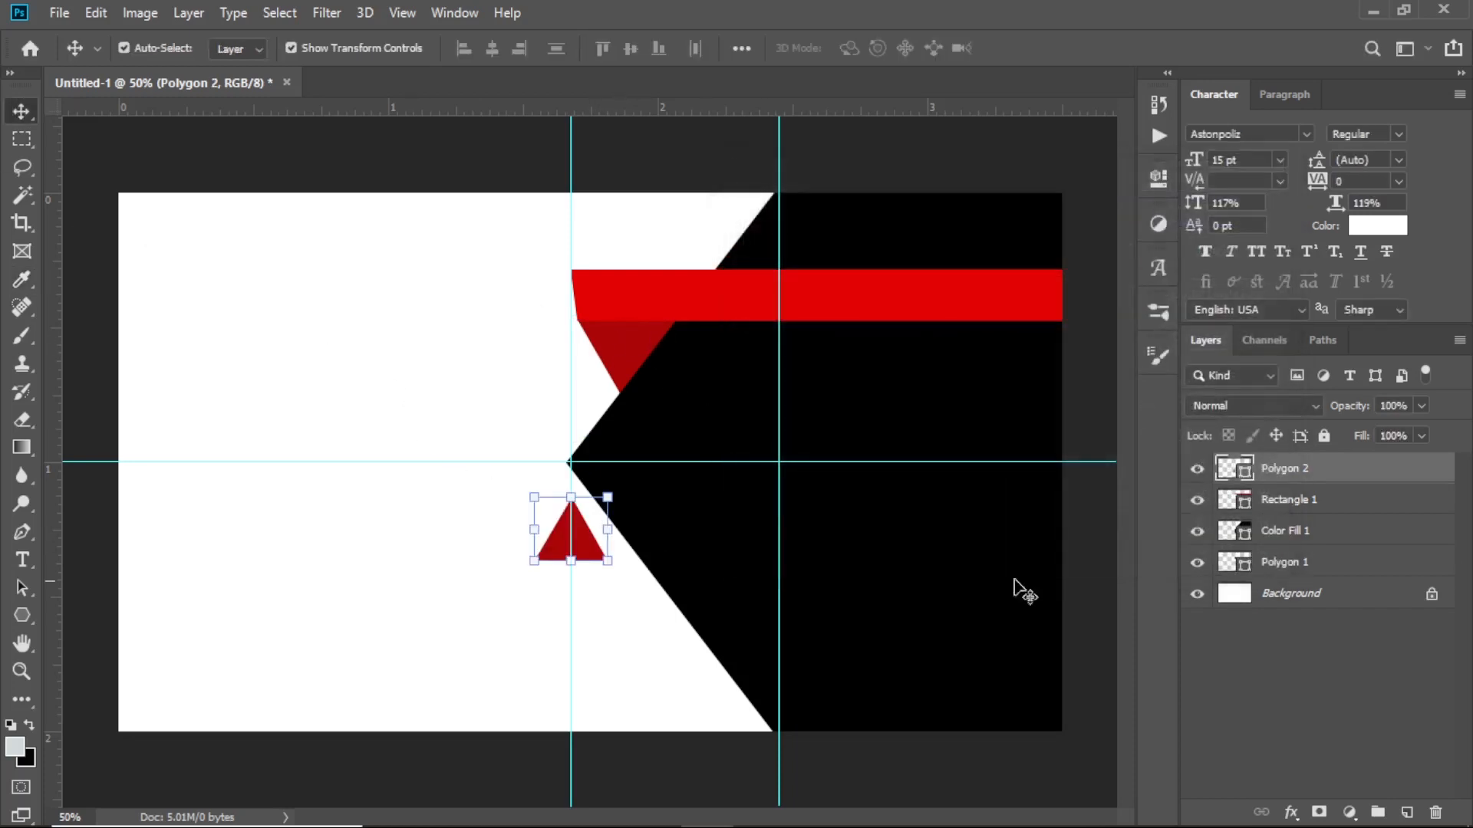
left_click_drag(1289, 474, 1280, 545)
left_click_drag(585, 546, 604, 539)
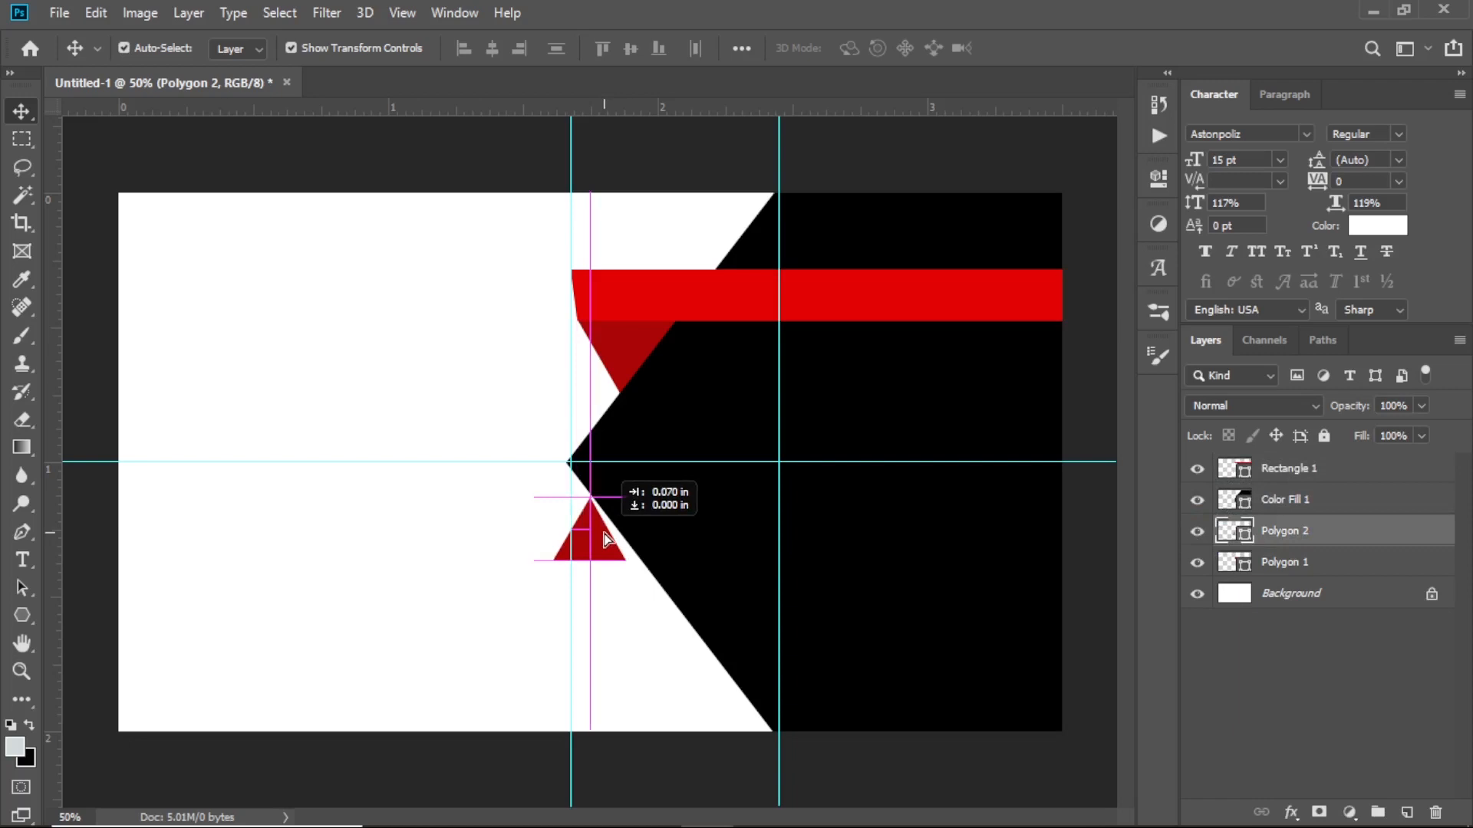
left_click_drag(605, 539, 620, 540)
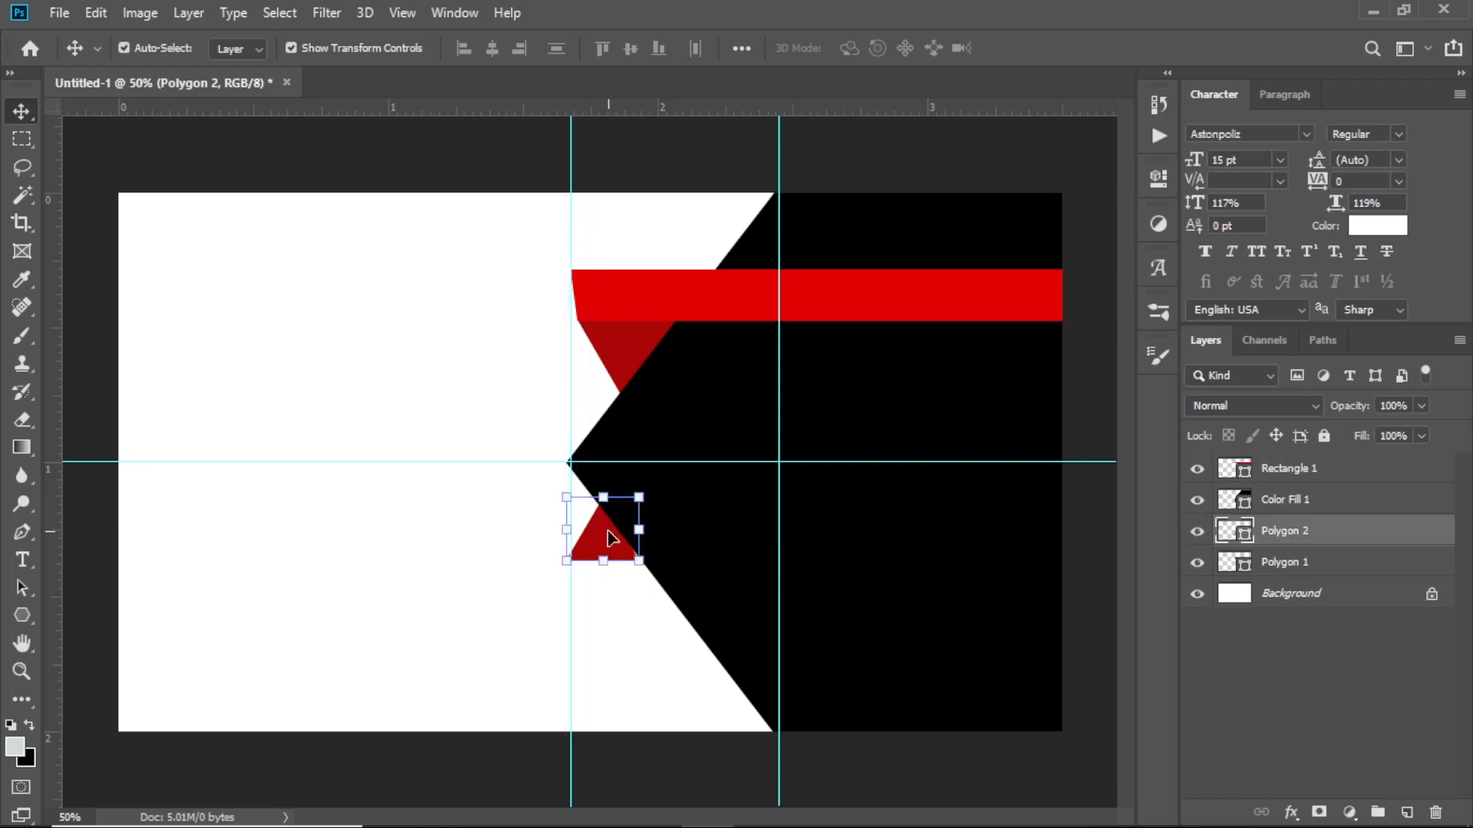
left_click(415, 361)
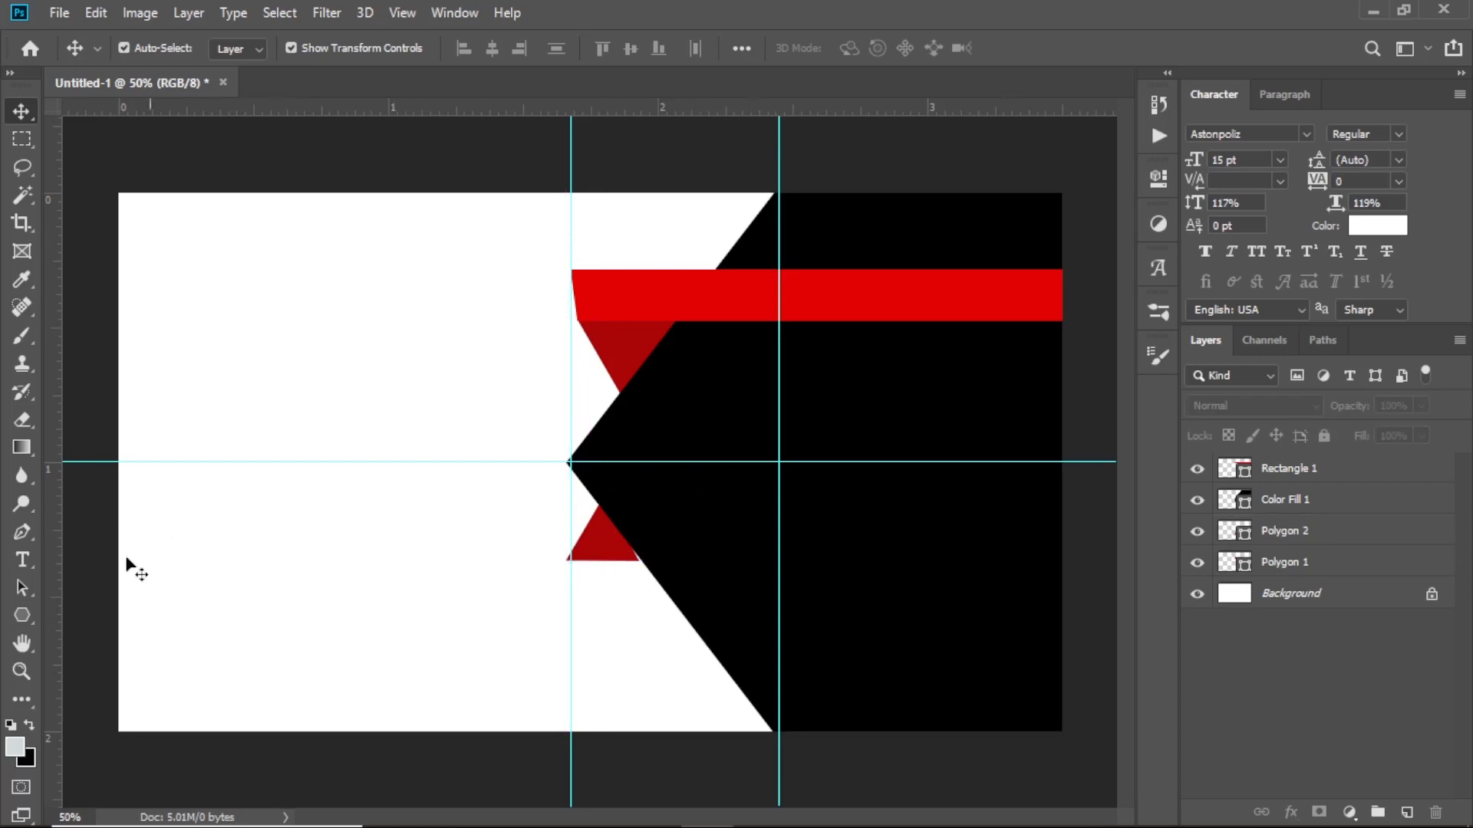
left_click(25, 614)
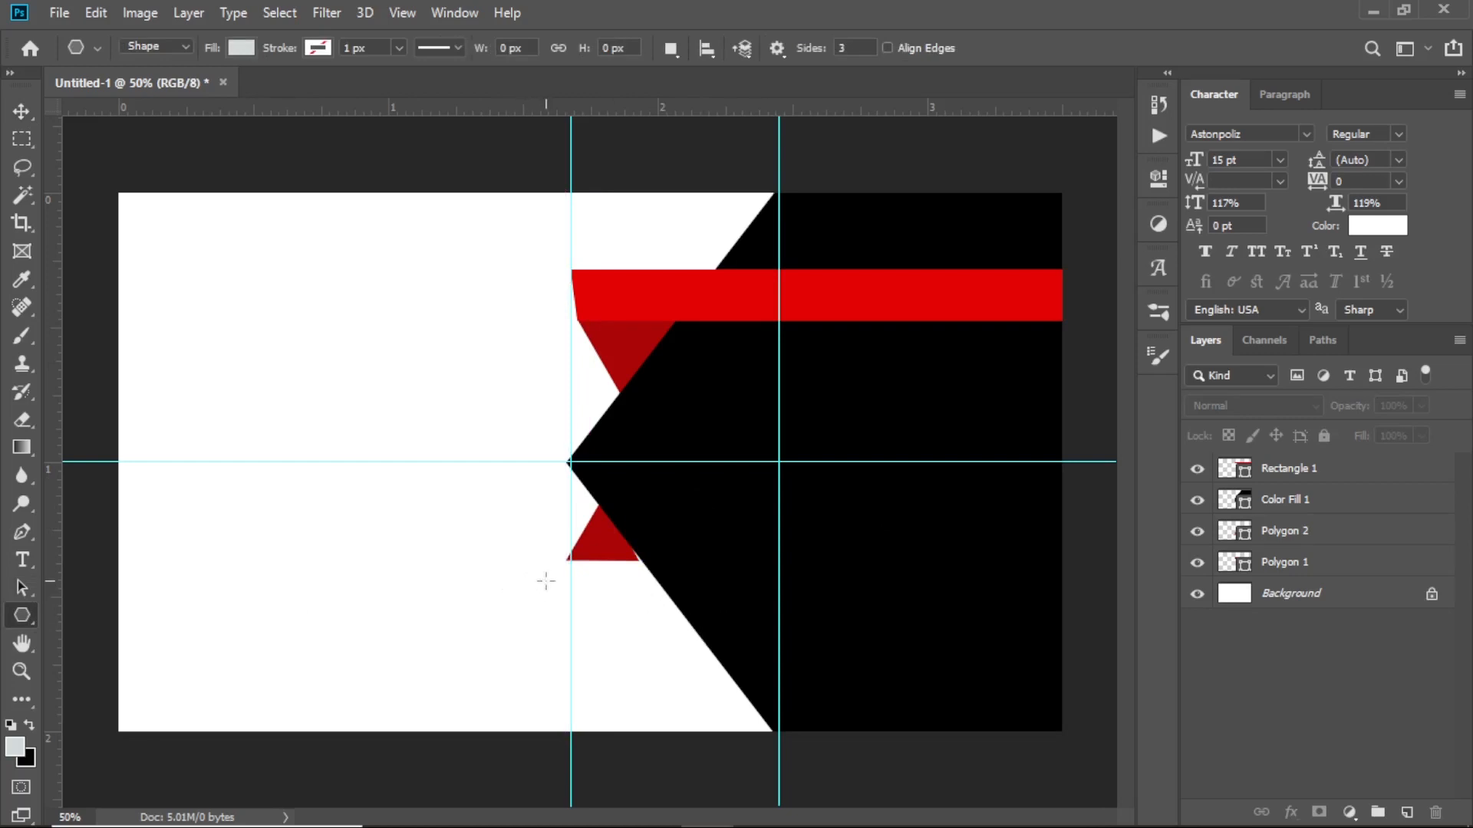
Draw a large downward triangle and fill it with the red sampled from the top bar
left_click_drag(546, 580, 662, 506)
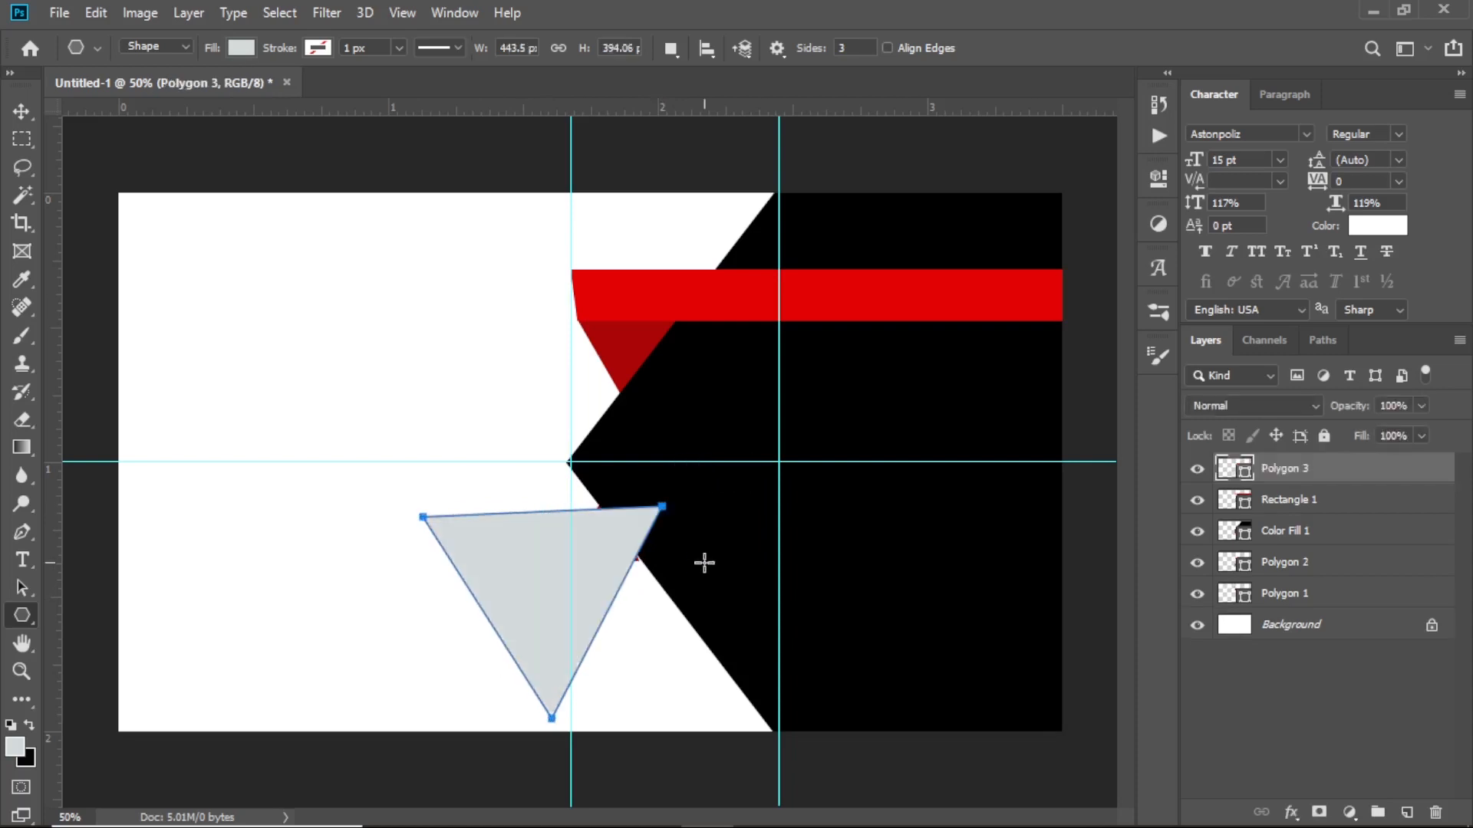
key("v")
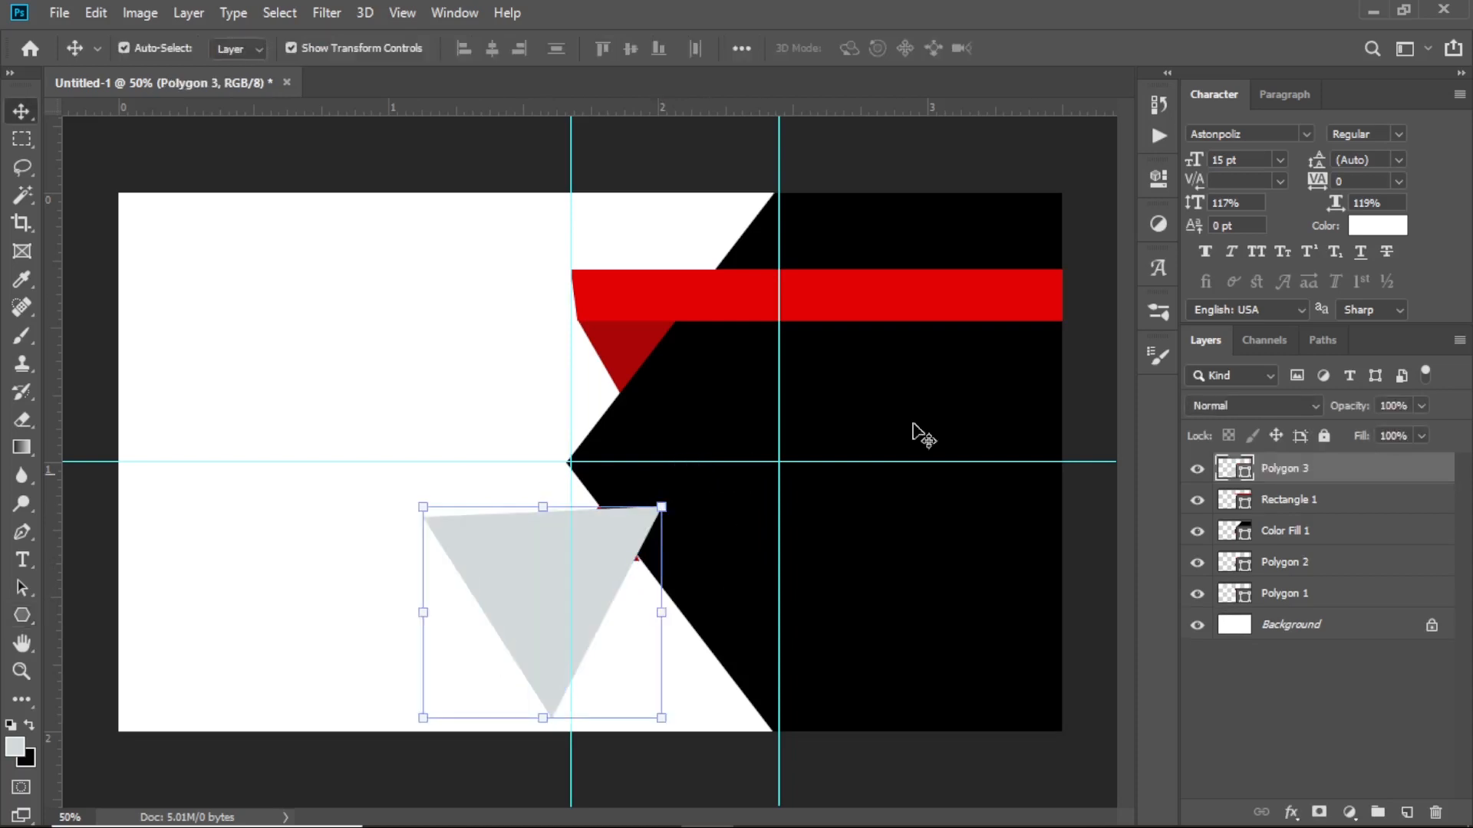
double_click(1245, 473)
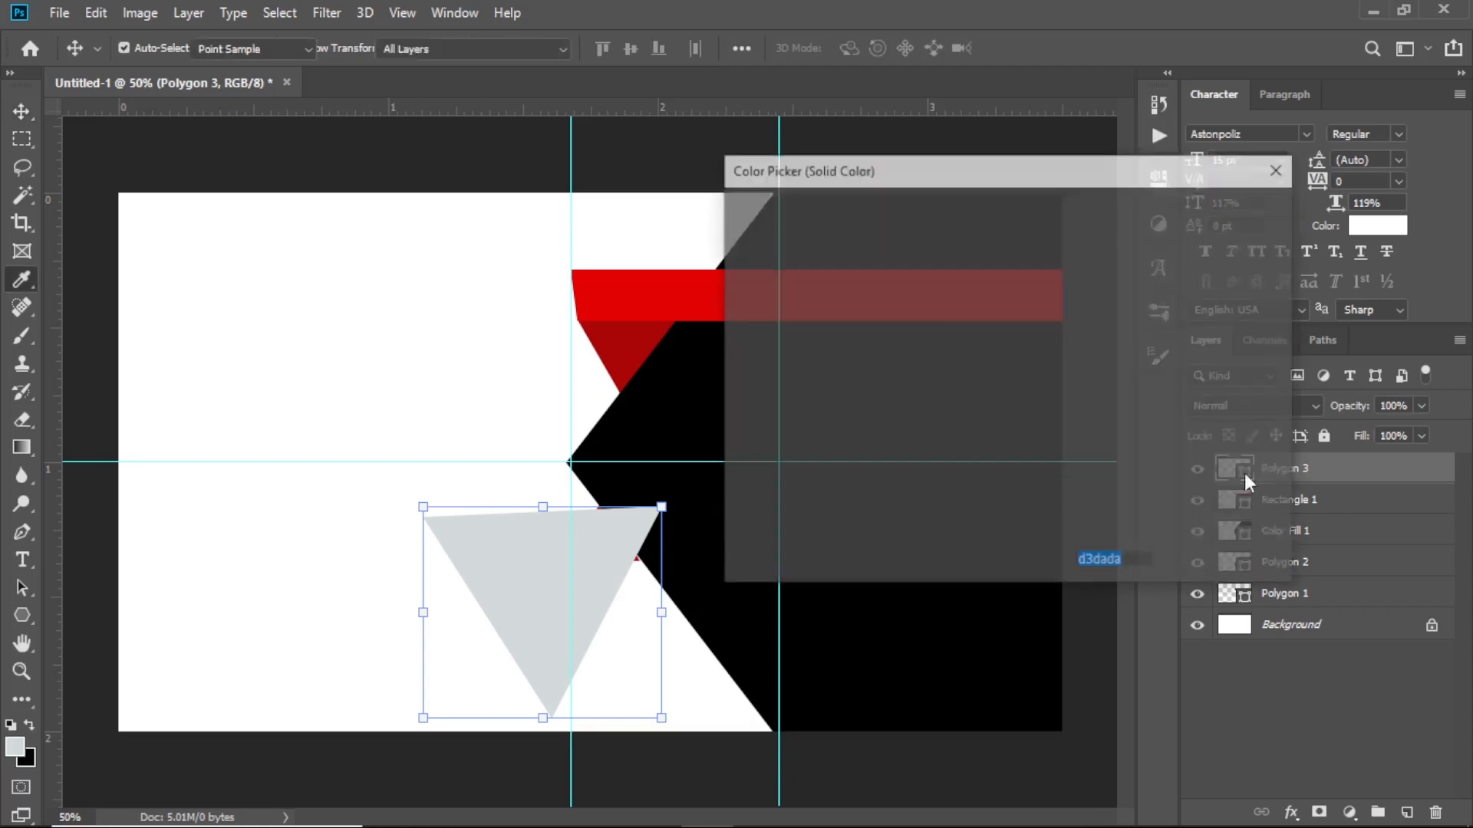
left_click(611, 278)
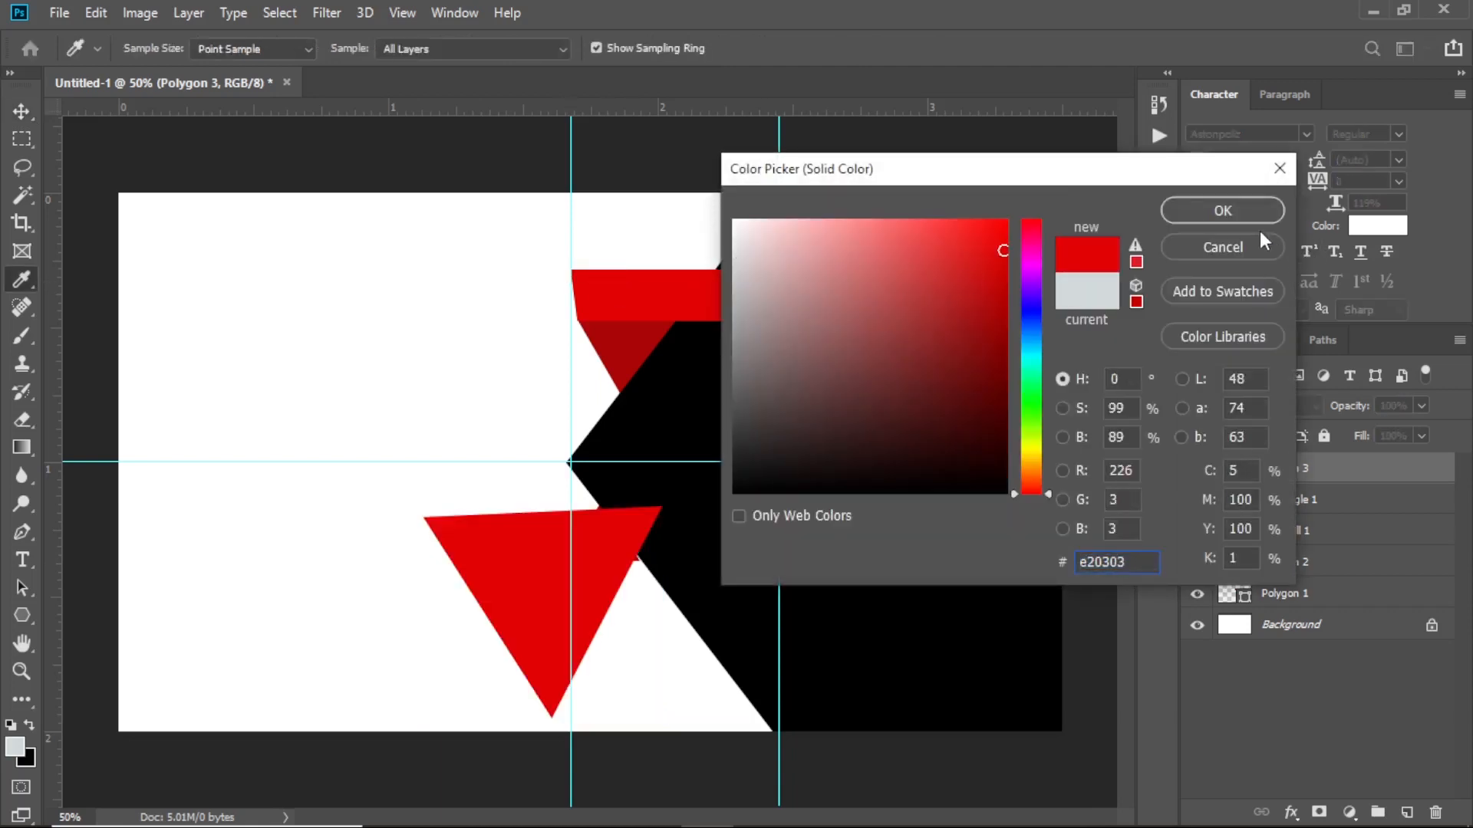
left_click(1225, 210)
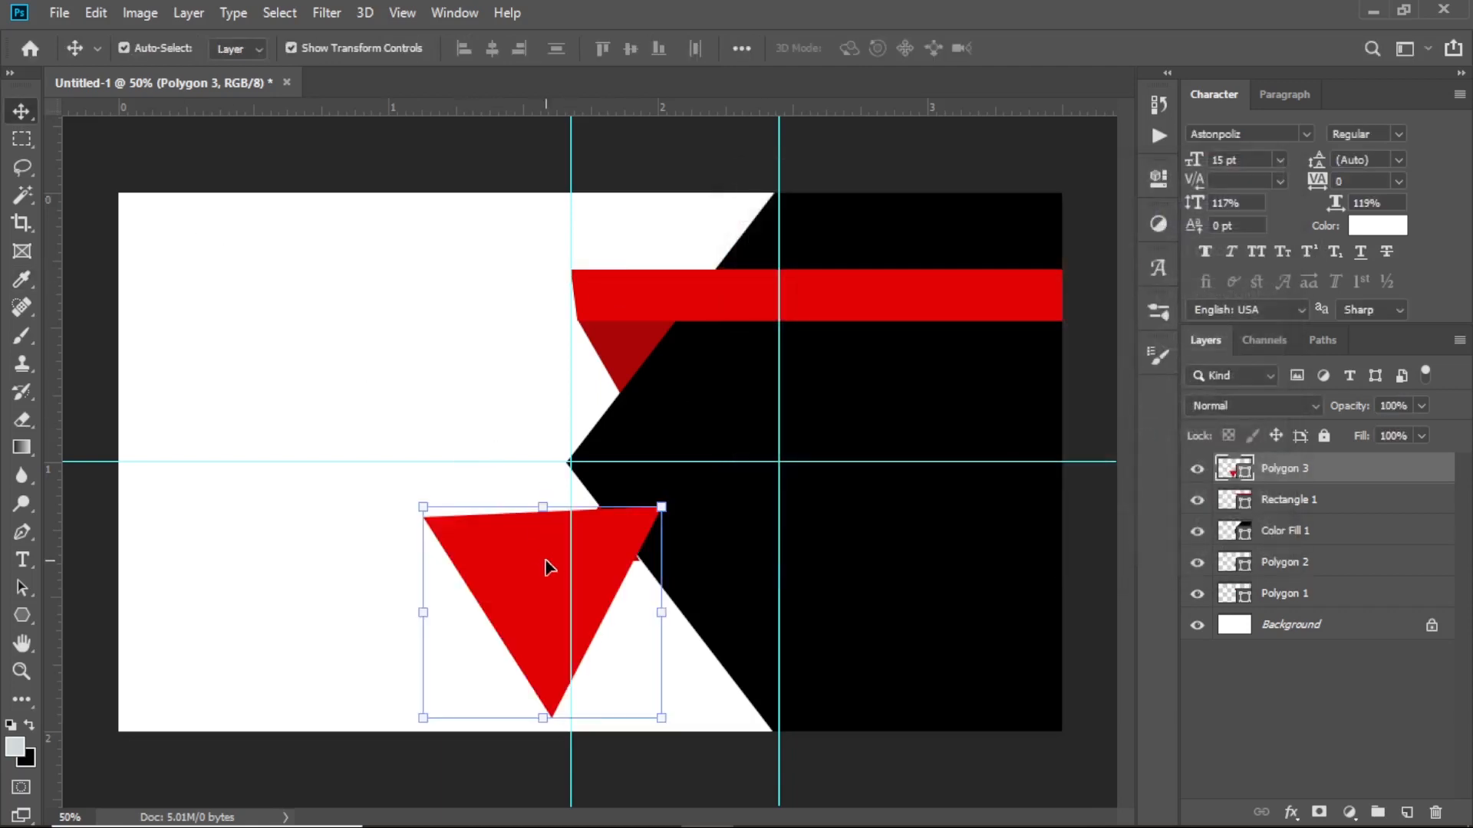
Move Polygon 3 above Color Fill 1 and position it over the black chevron's lower edge
left_click_drag(598, 559, 729, 614)
left_click_drag(1295, 479, 1302, 551)
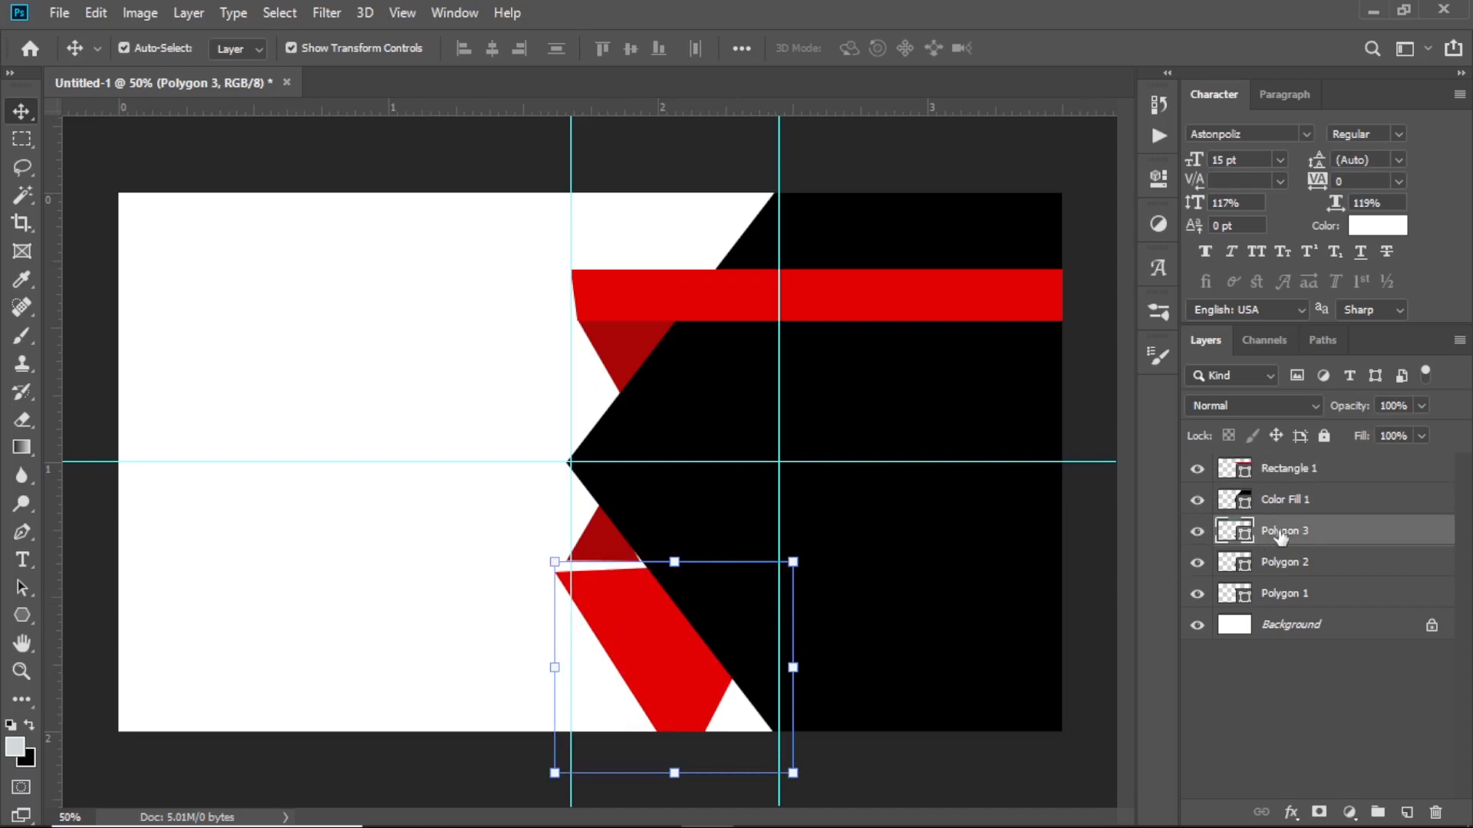
left_click_drag(1268, 534, 1269, 487)
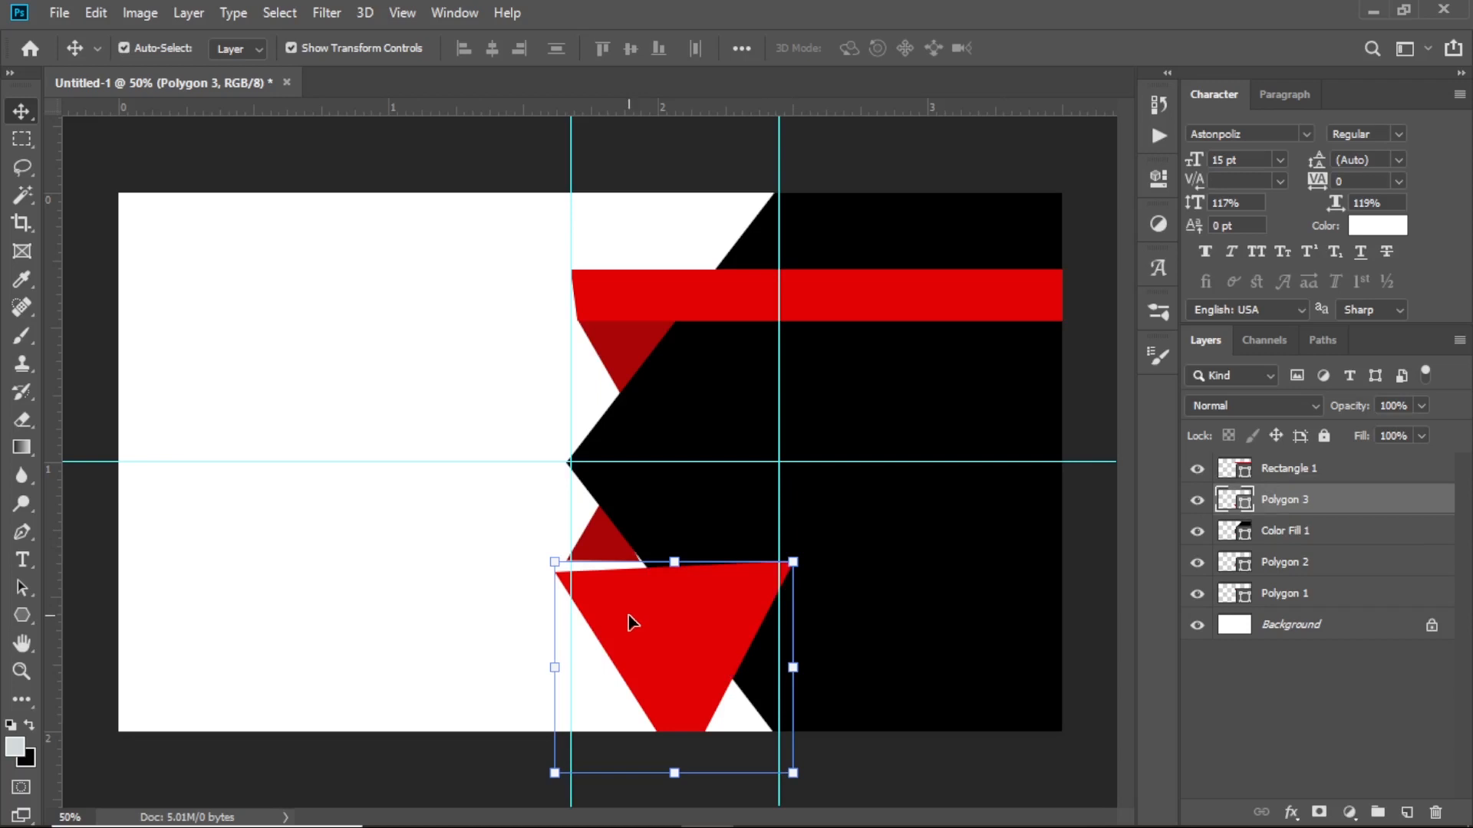
left_click_drag(629, 622, 646, 612)
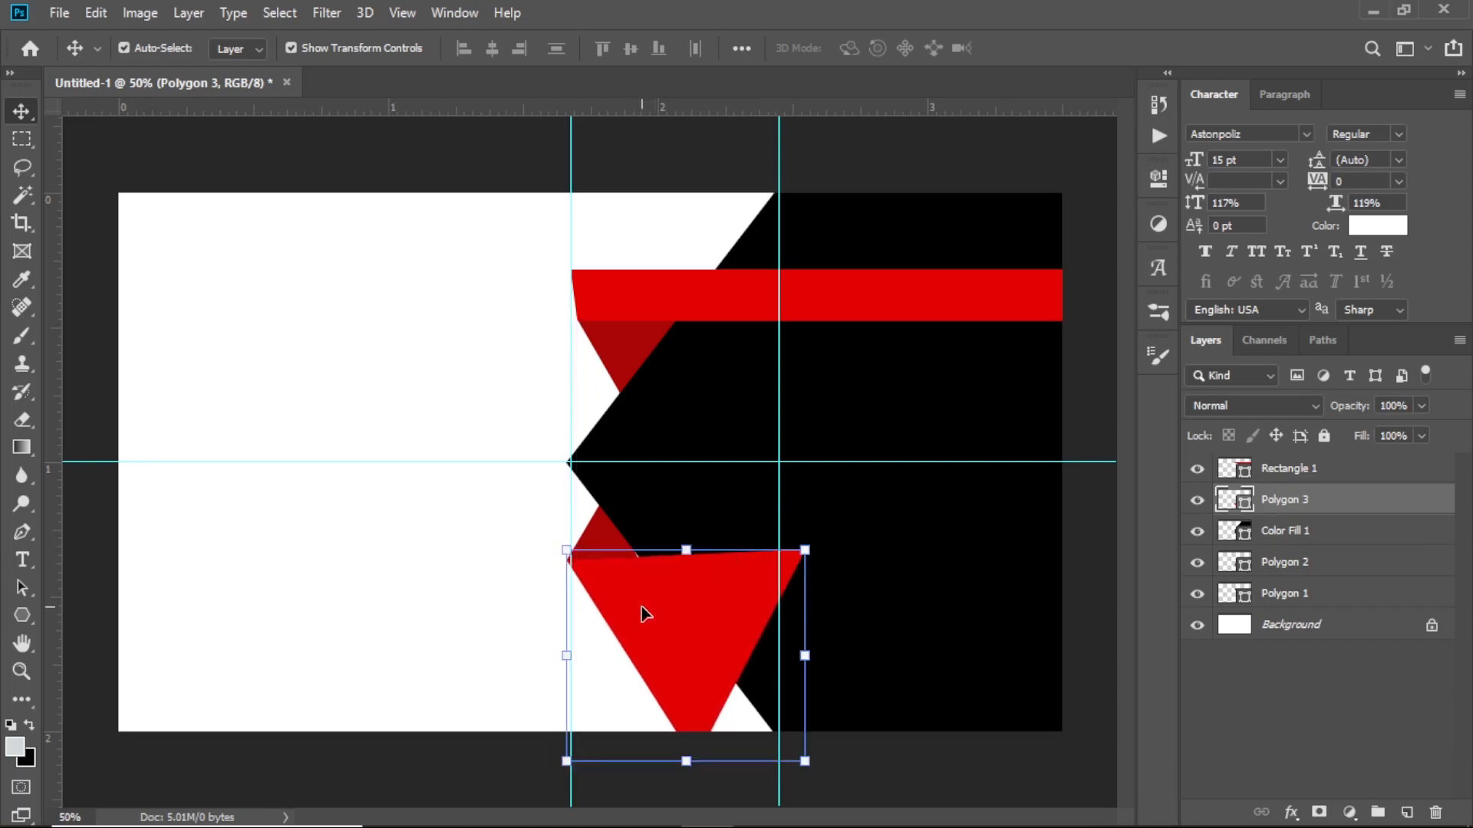
left_click(379, 576)
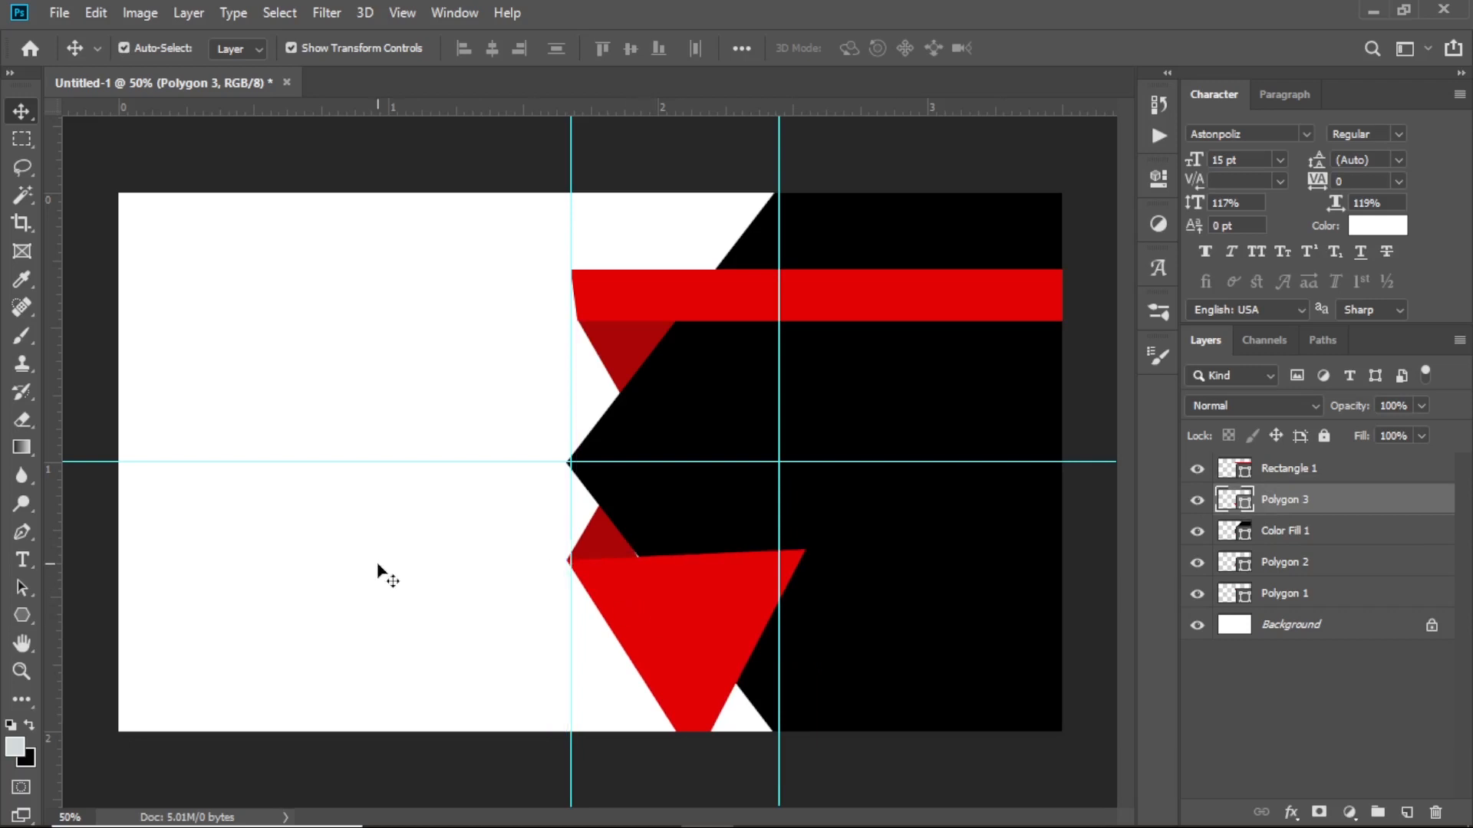
left_click(613, 556)
left_click(661, 617)
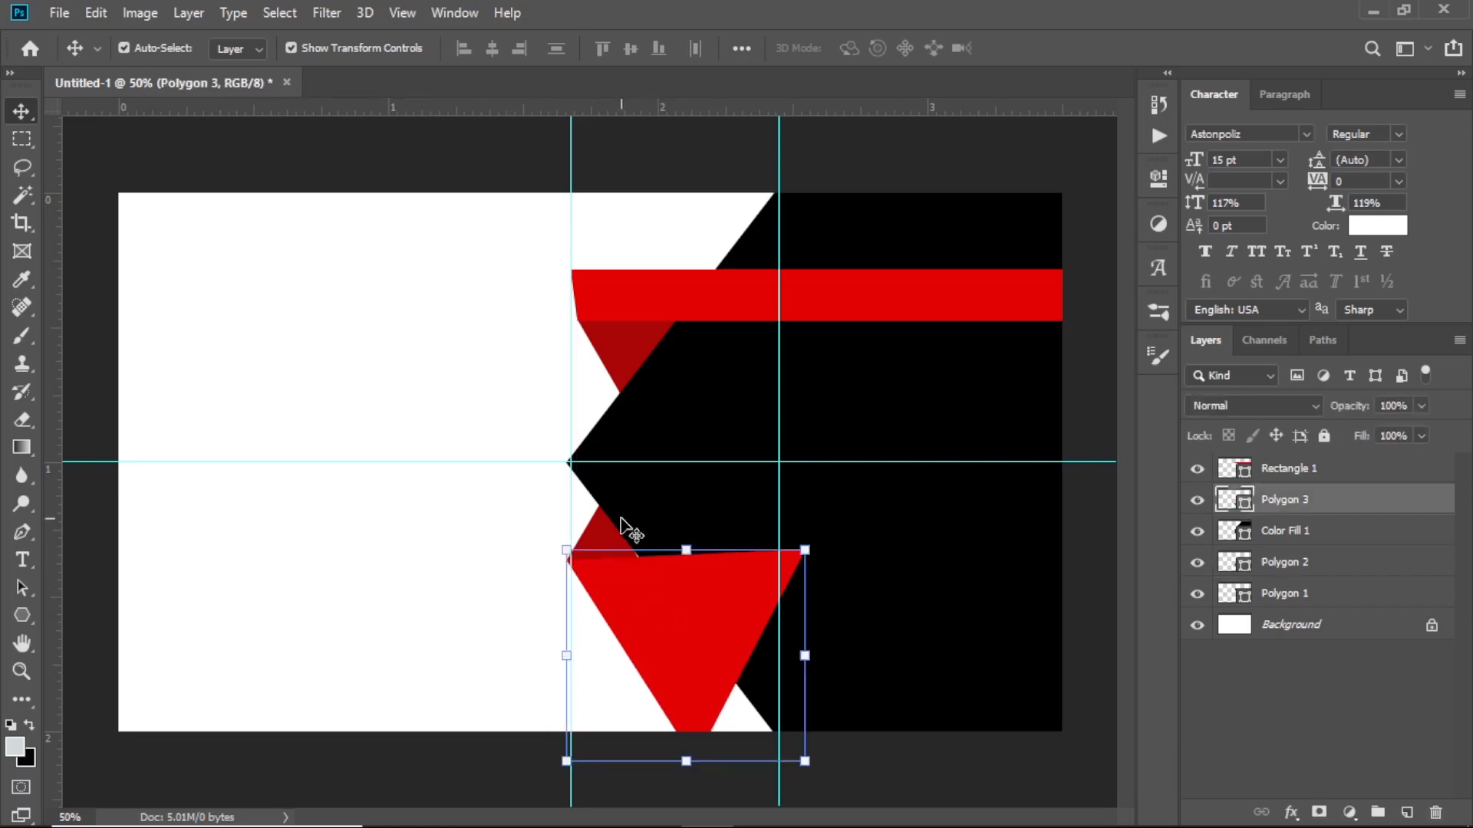
Nudge the dark-red triangle and the large red triangle one step right to line up with the chevron
scroll(780, 533, "up", 5)
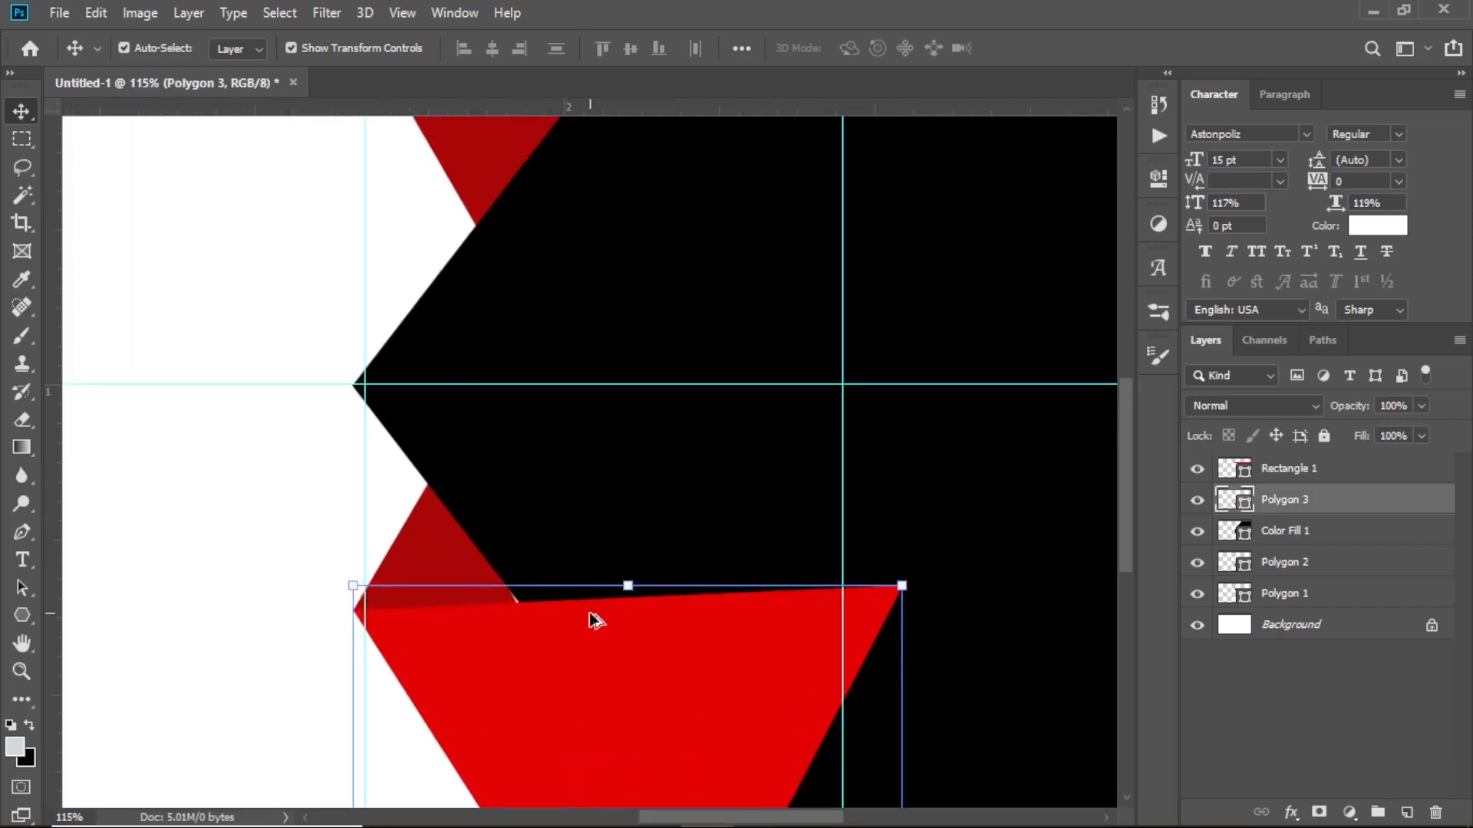
scroll(595, 615, "down", 1)
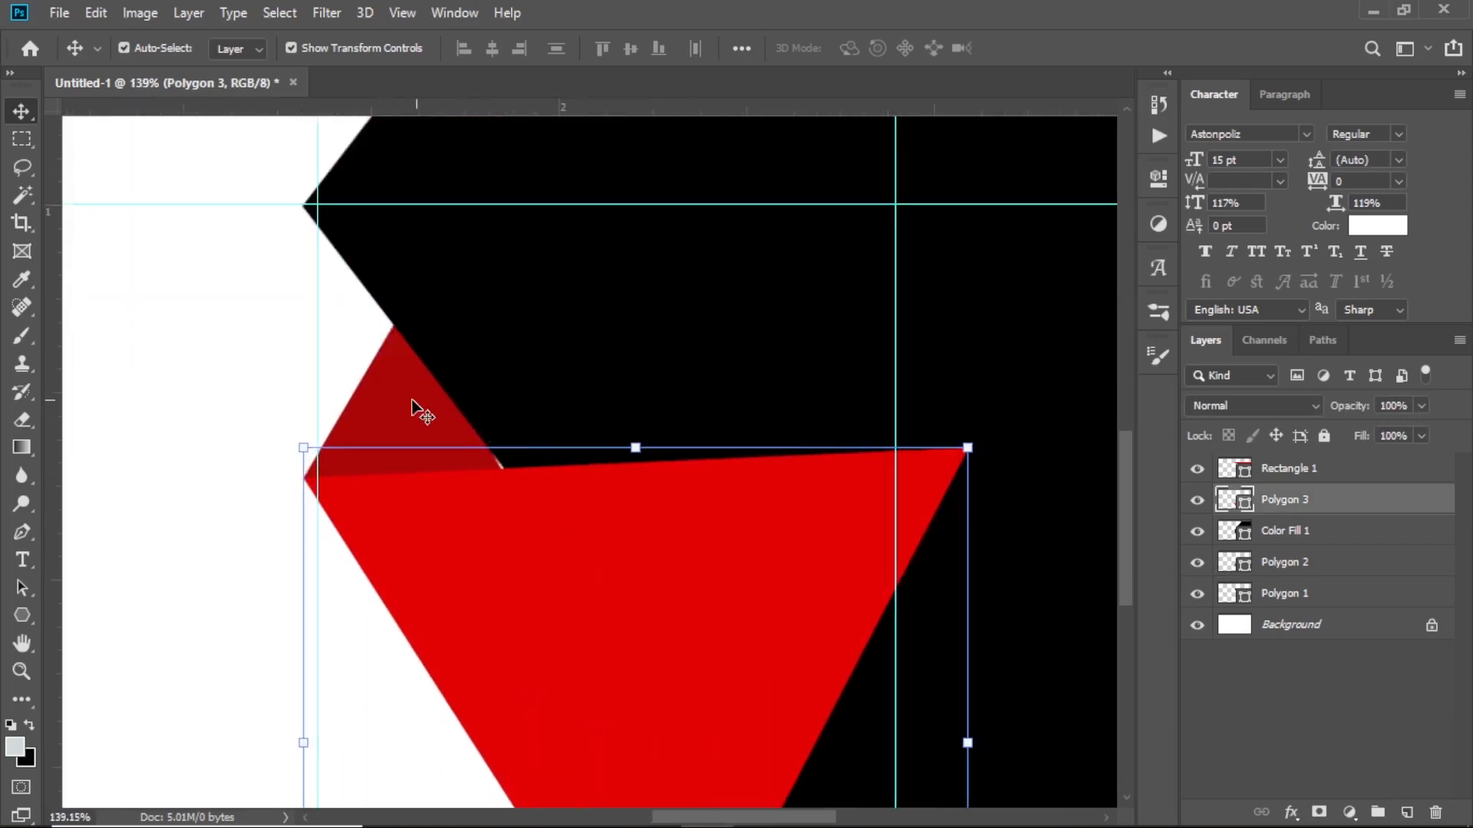
left_click(253, 368)
left_click(427, 439)
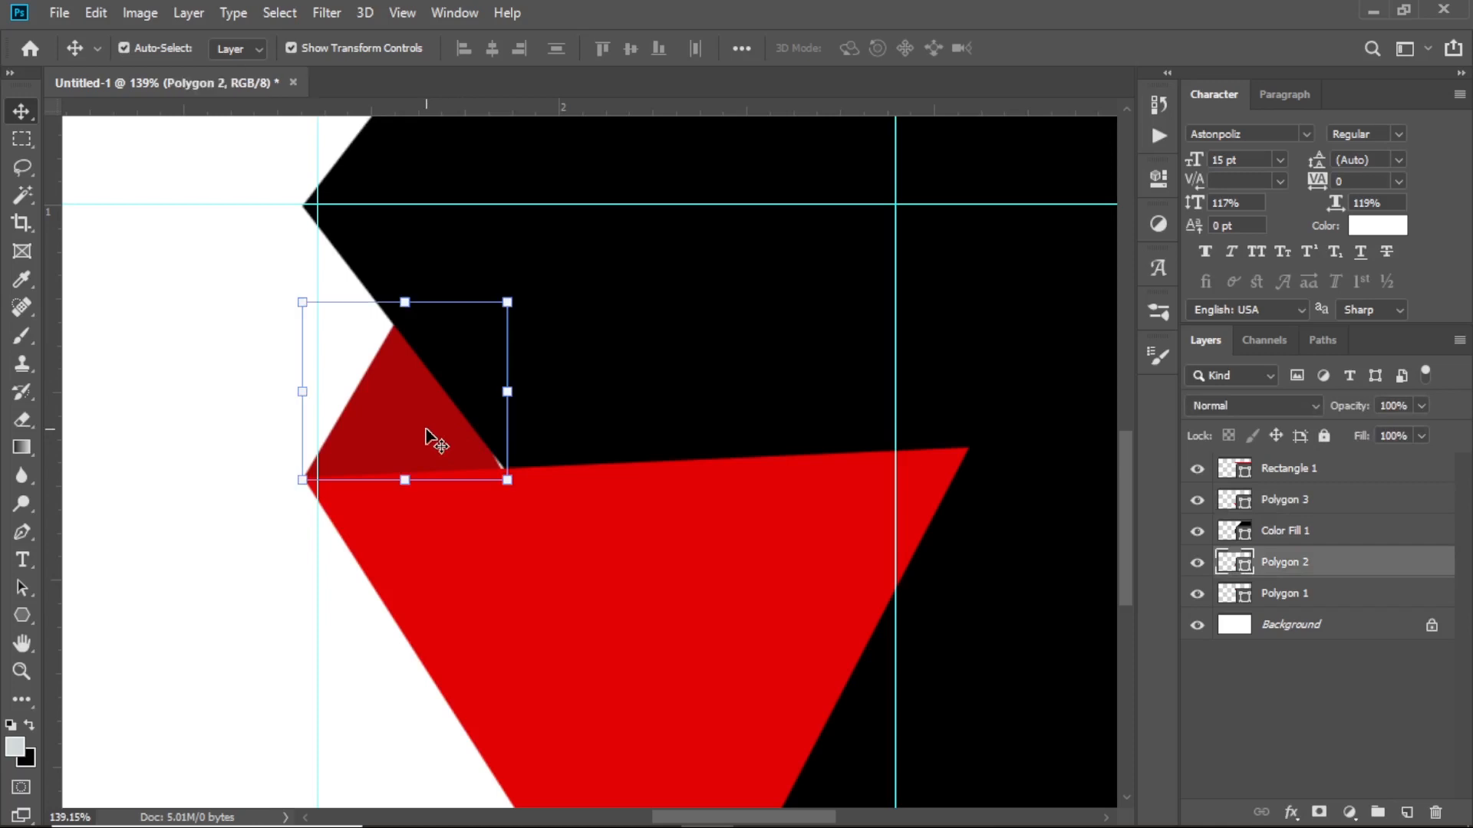
key("Right")
key("Right")
key("Right")
key("Right")
key("Right")
key("Right")
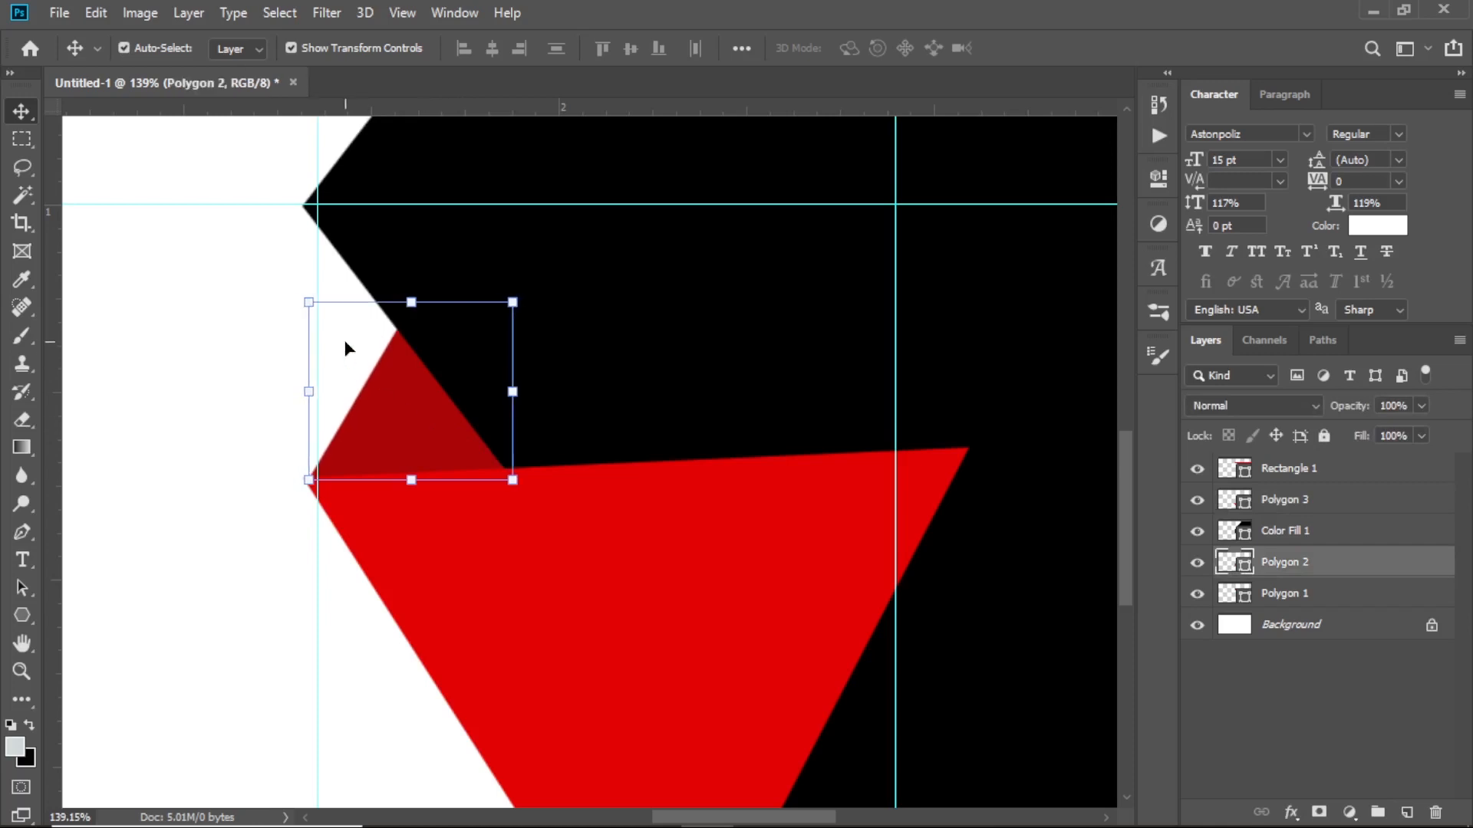
left_click(521, 616)
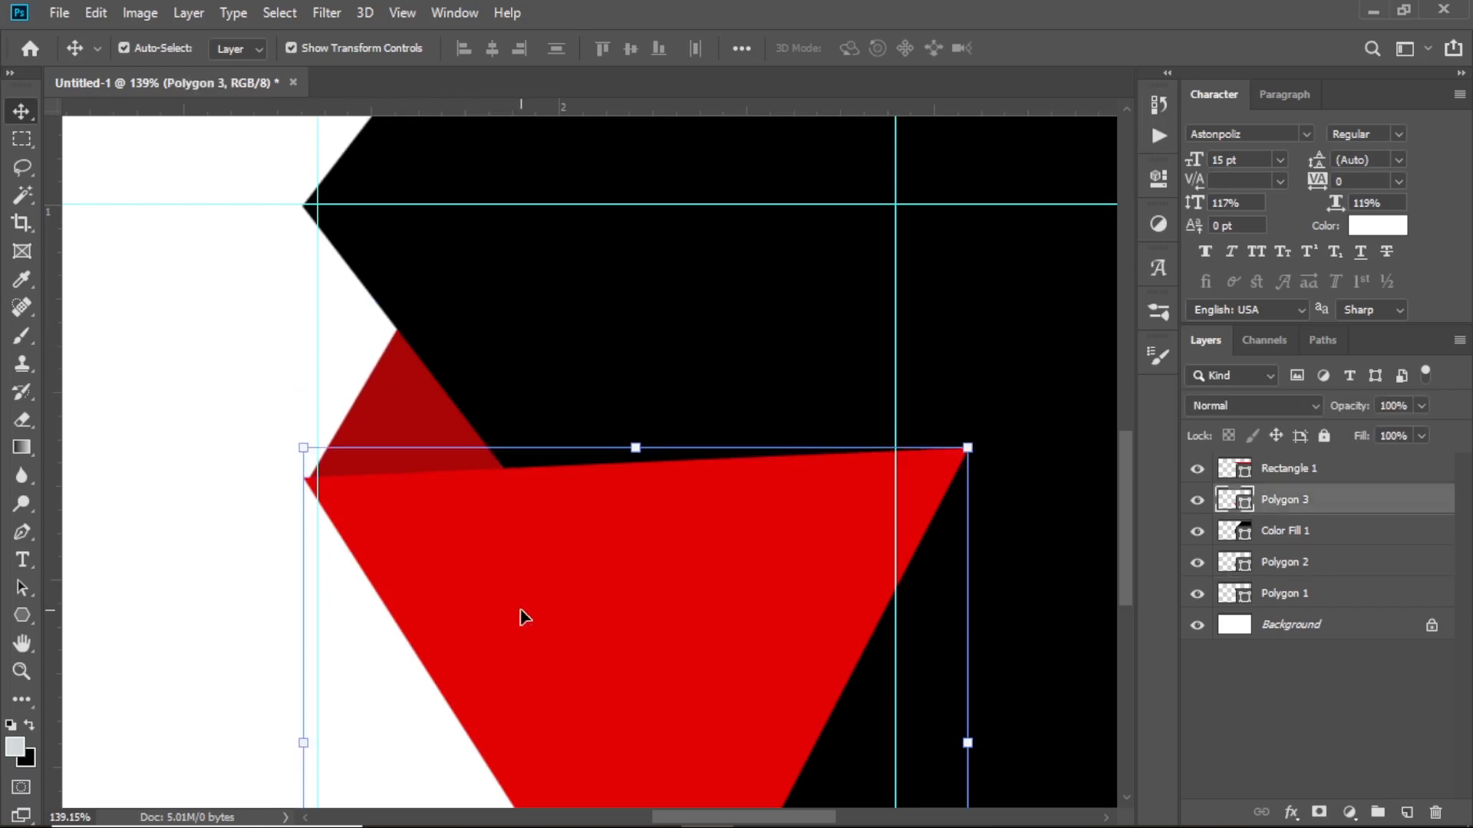
key("Right")
key("Right")
key("Right")
key("Right")
key("Right")
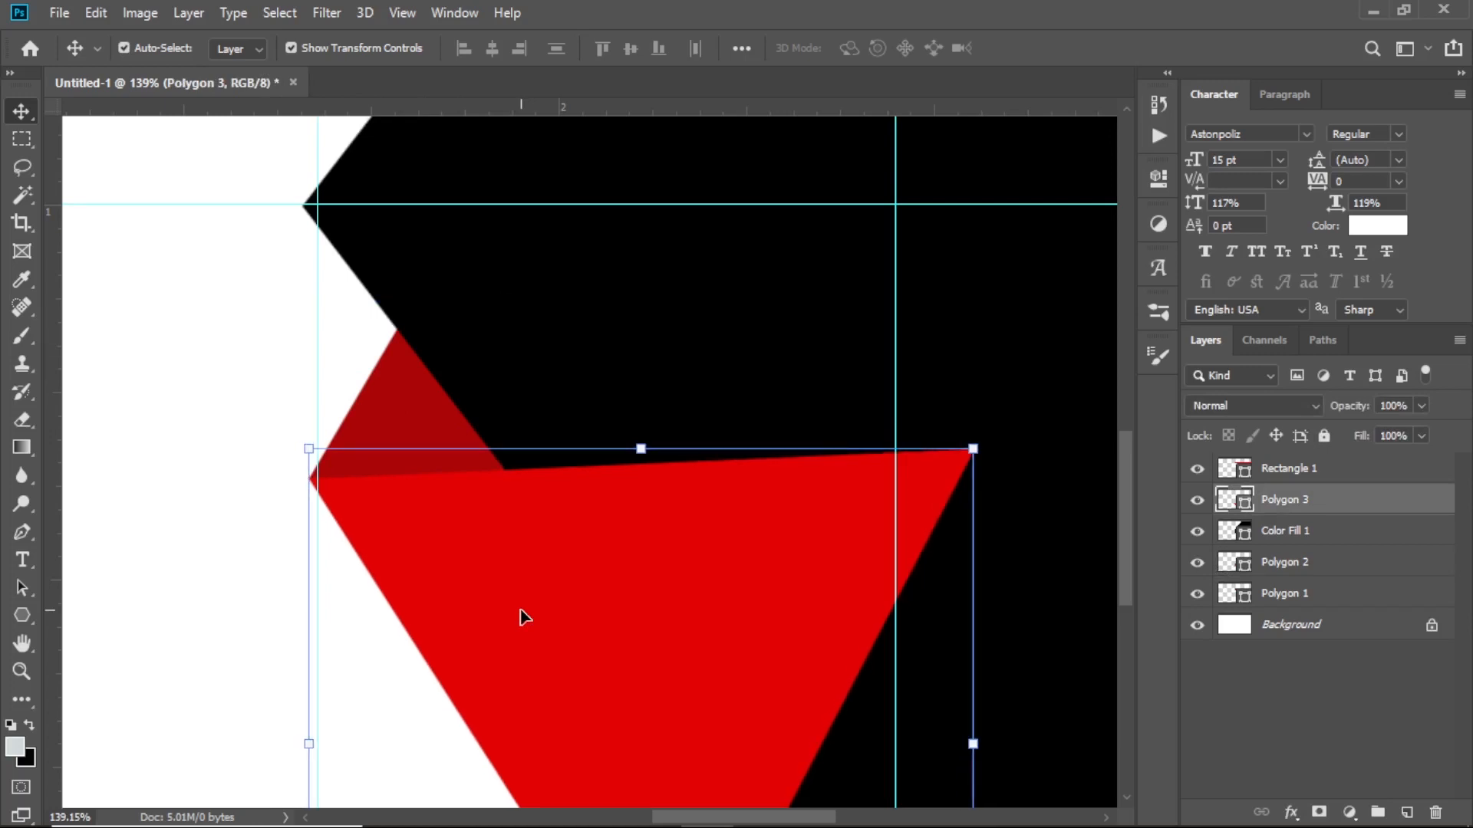
scroll(527, 617, "down", 5)
scroll(625, 595, "up", 2)
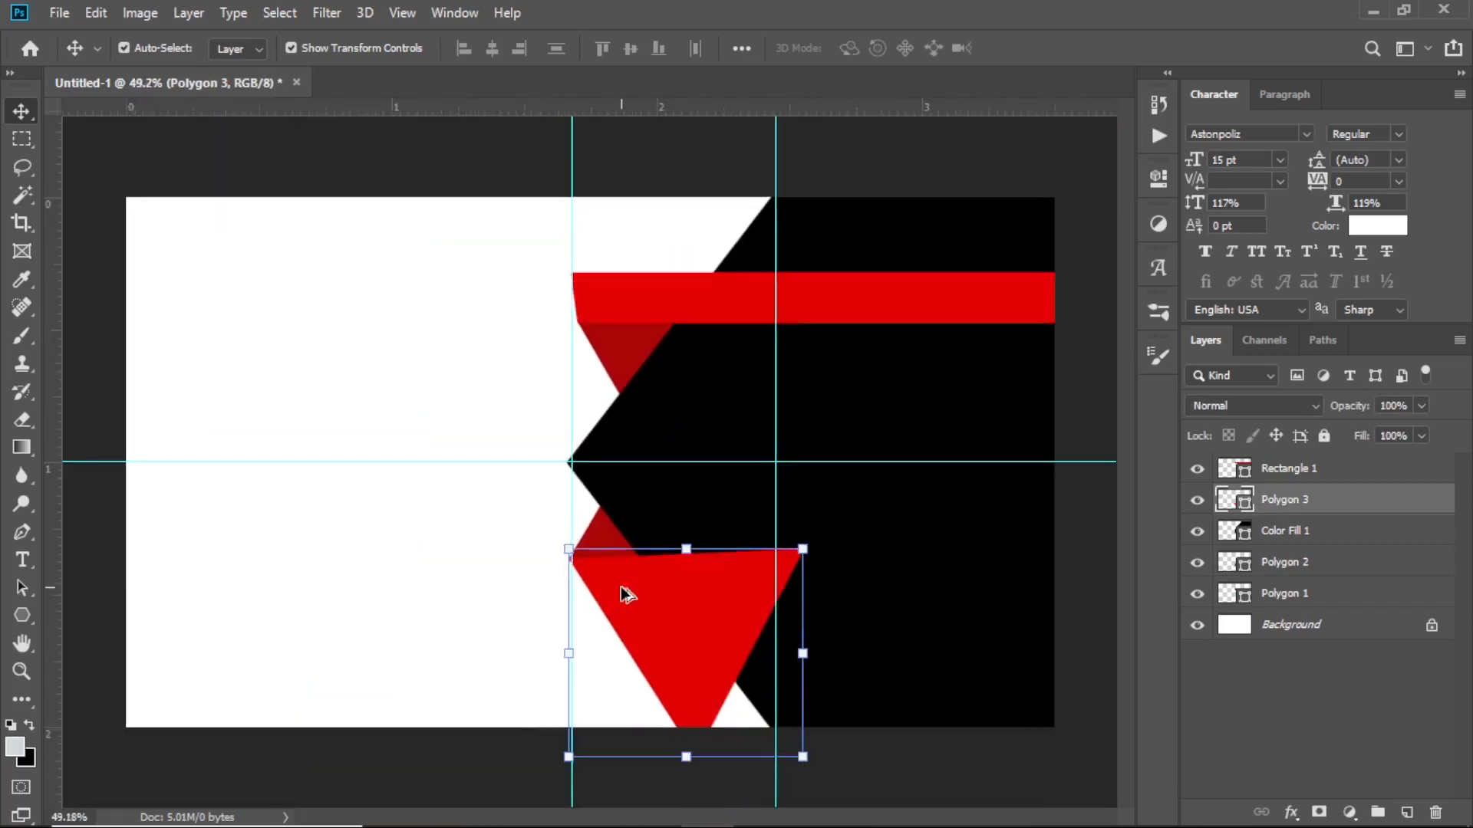
scroll(831, 637, "down", 2)
scroll(717, 595, "up", 6)
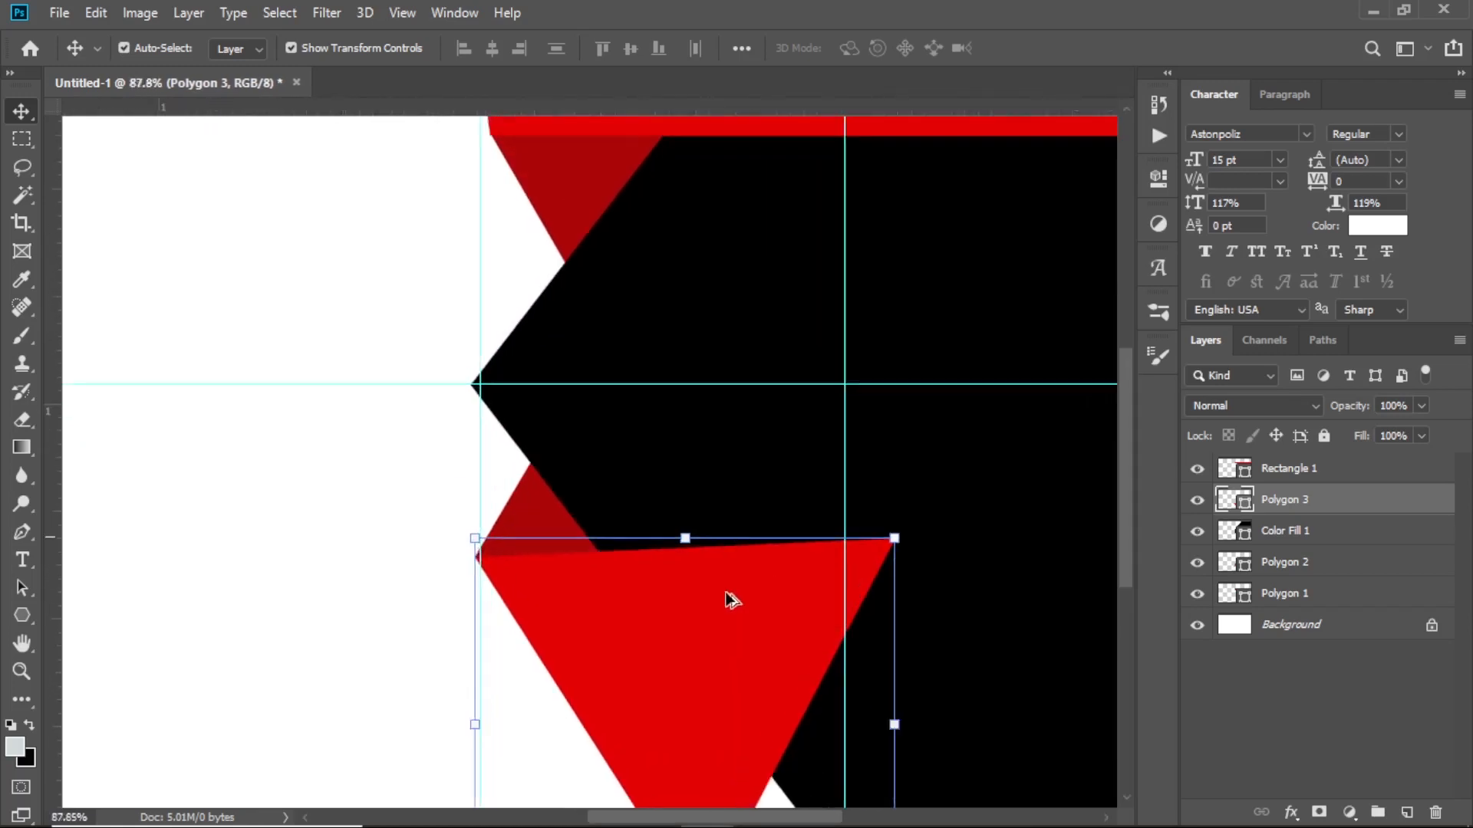
scroll(837, 586, "down", 4)
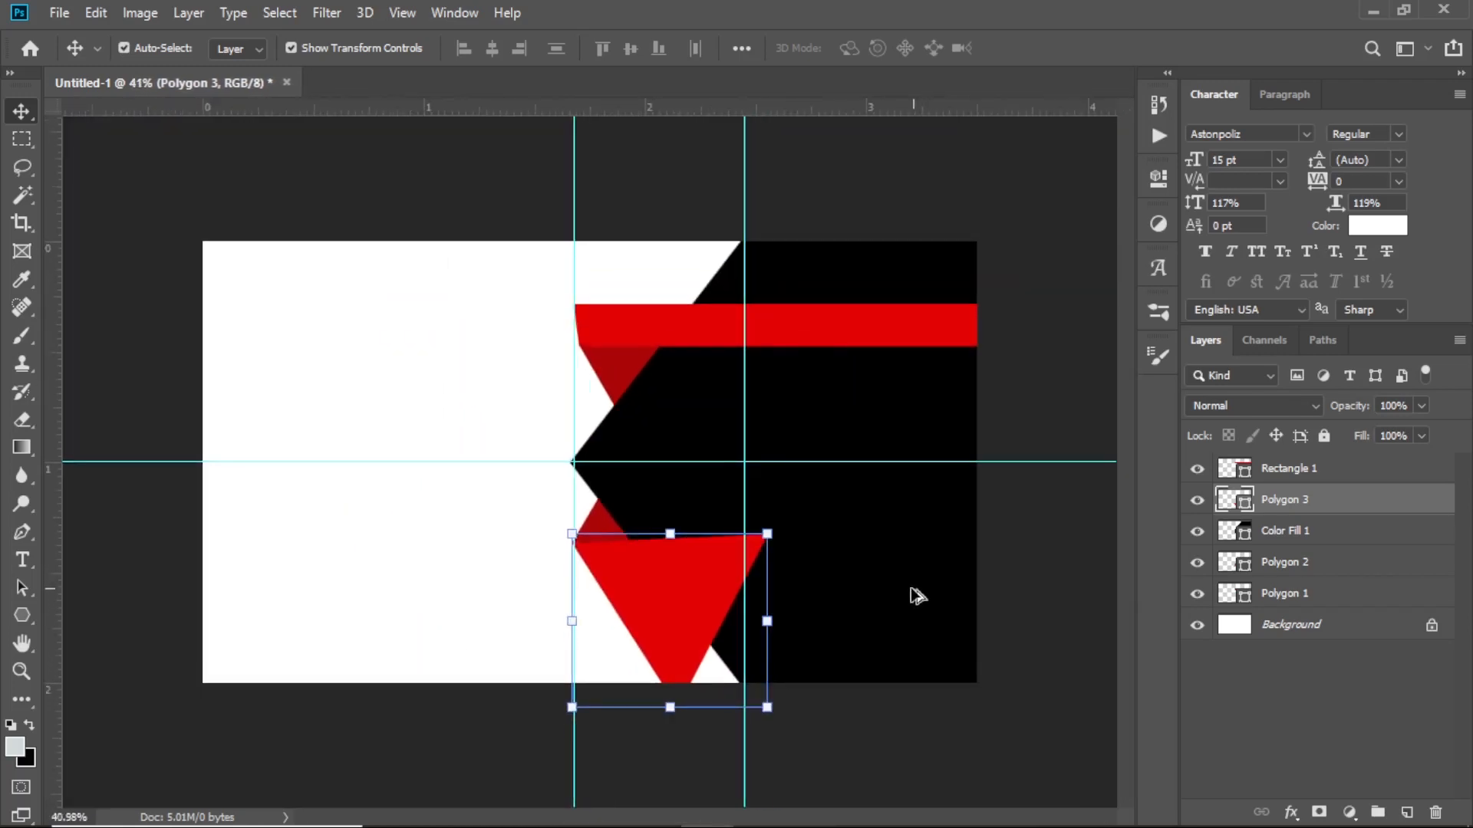
scroll(918, 595, "up", 2)
scroll(902, 599, "up", 2)
scroll(841, 601, "down", 5)
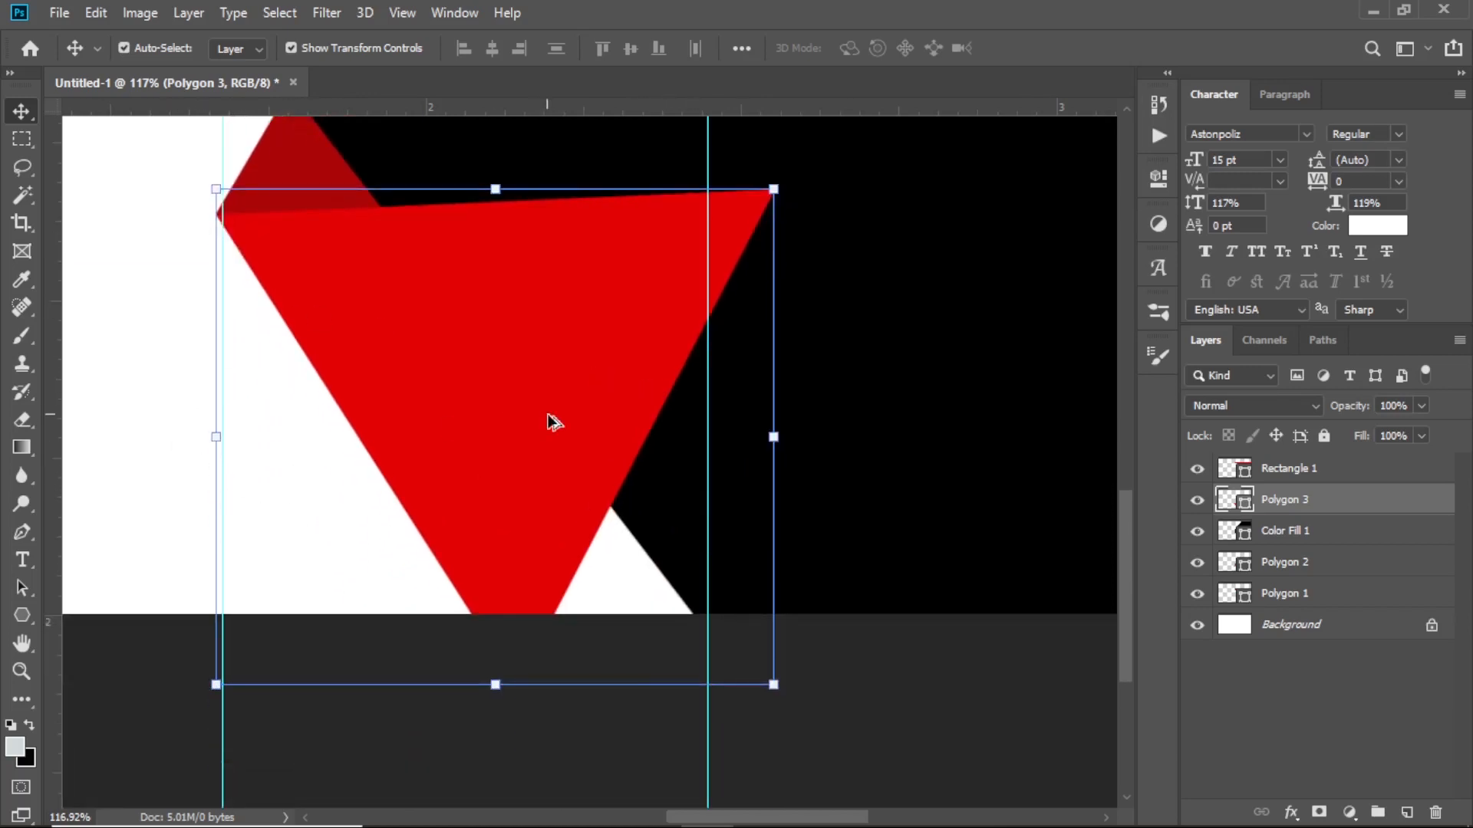
scroll(693, 436, "down", 2)
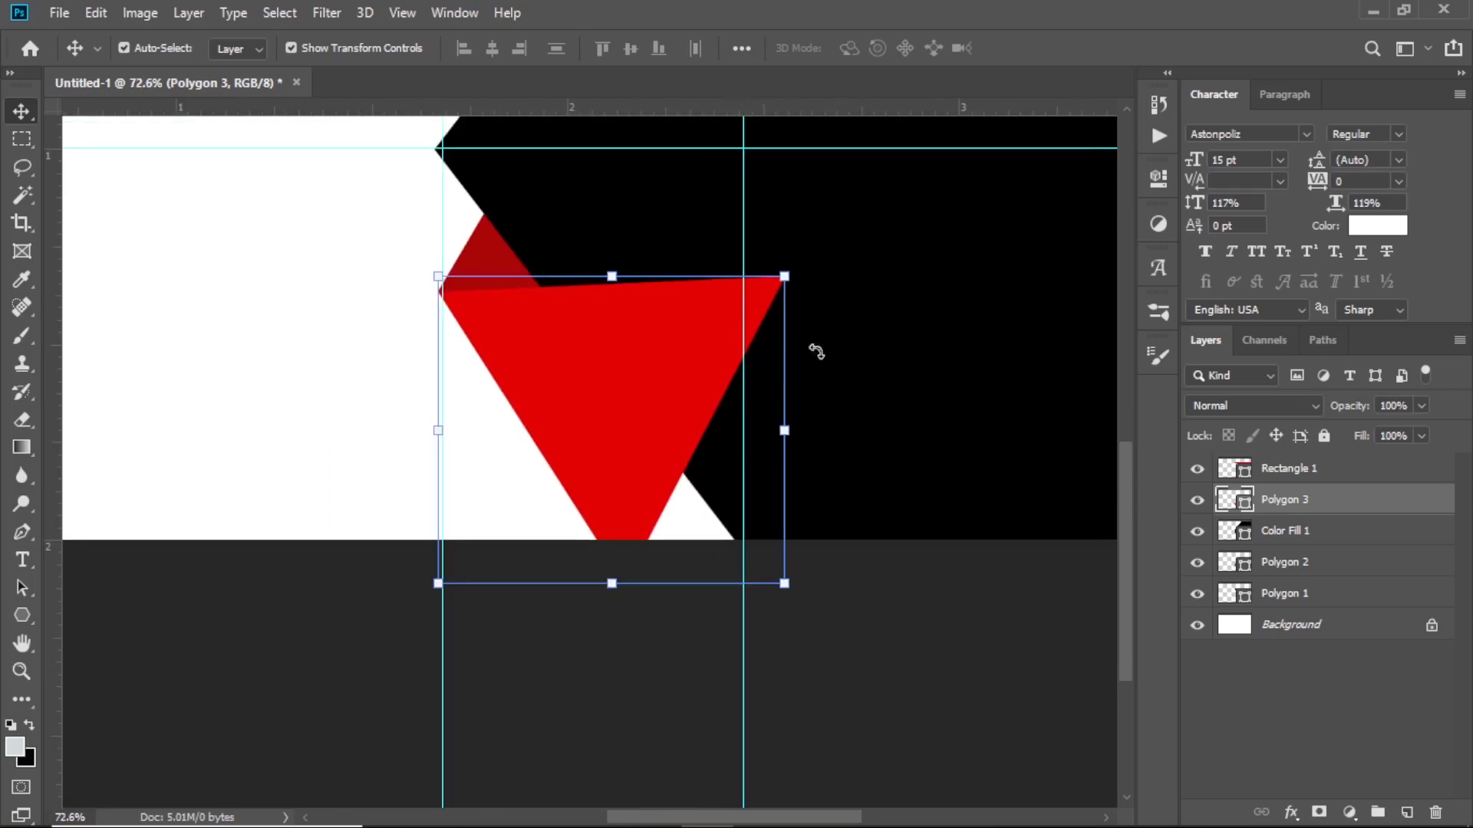
scroll(882, 395, "down", 2)
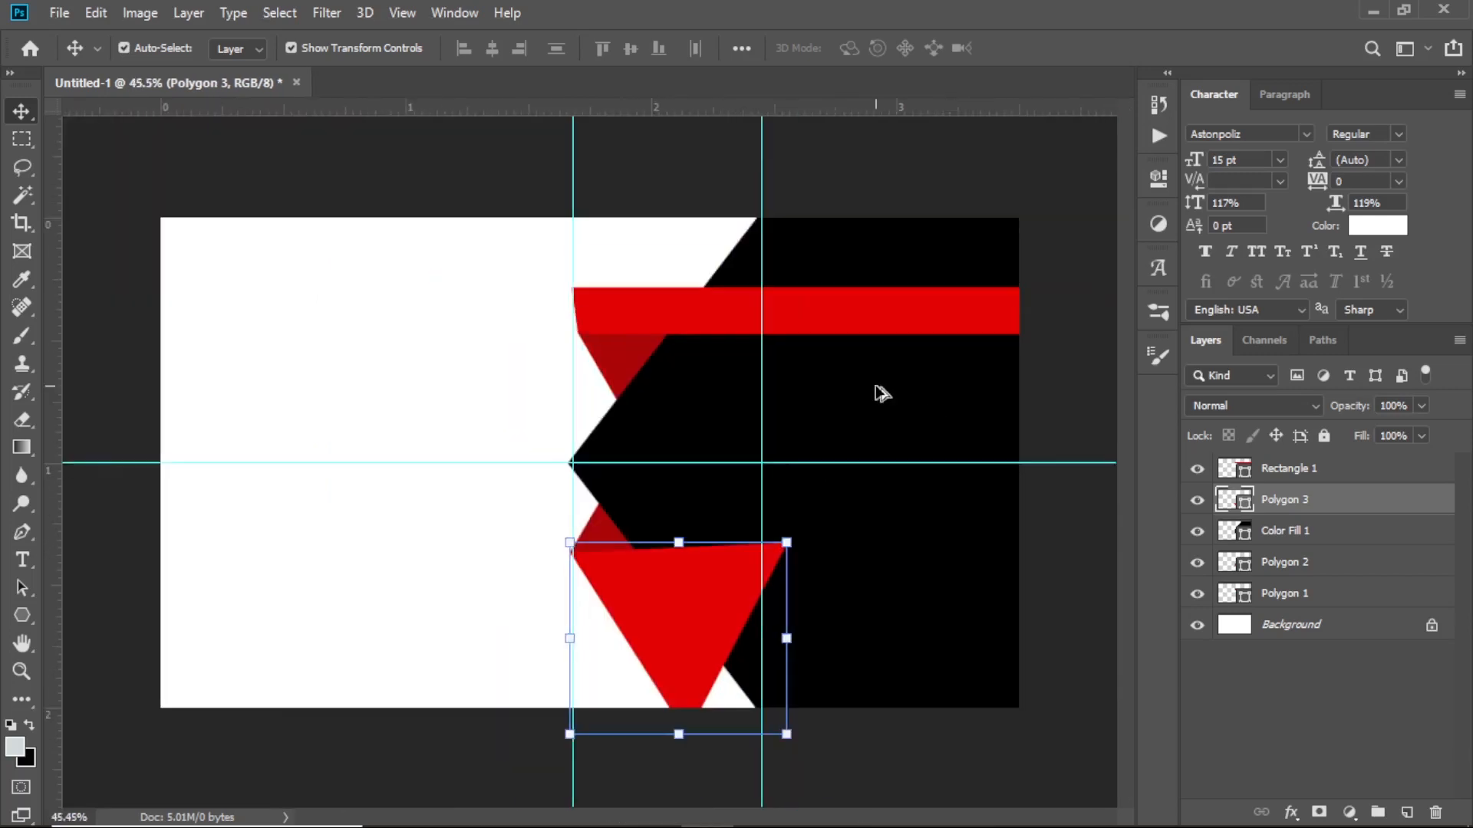
left_click(22, 616)
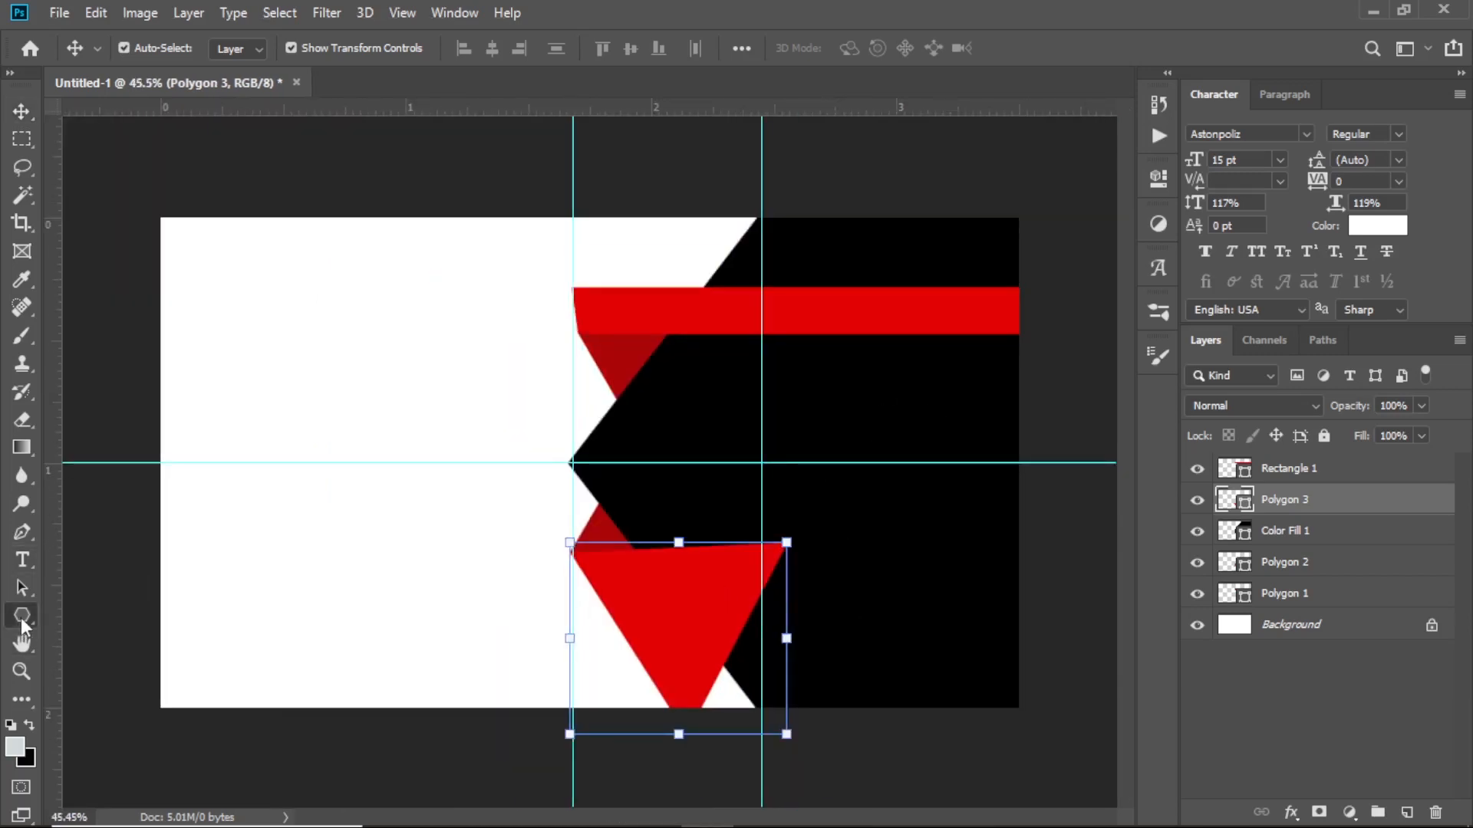
Draw a smaller red triangle, Polygon 4, on the black area
key("Return")
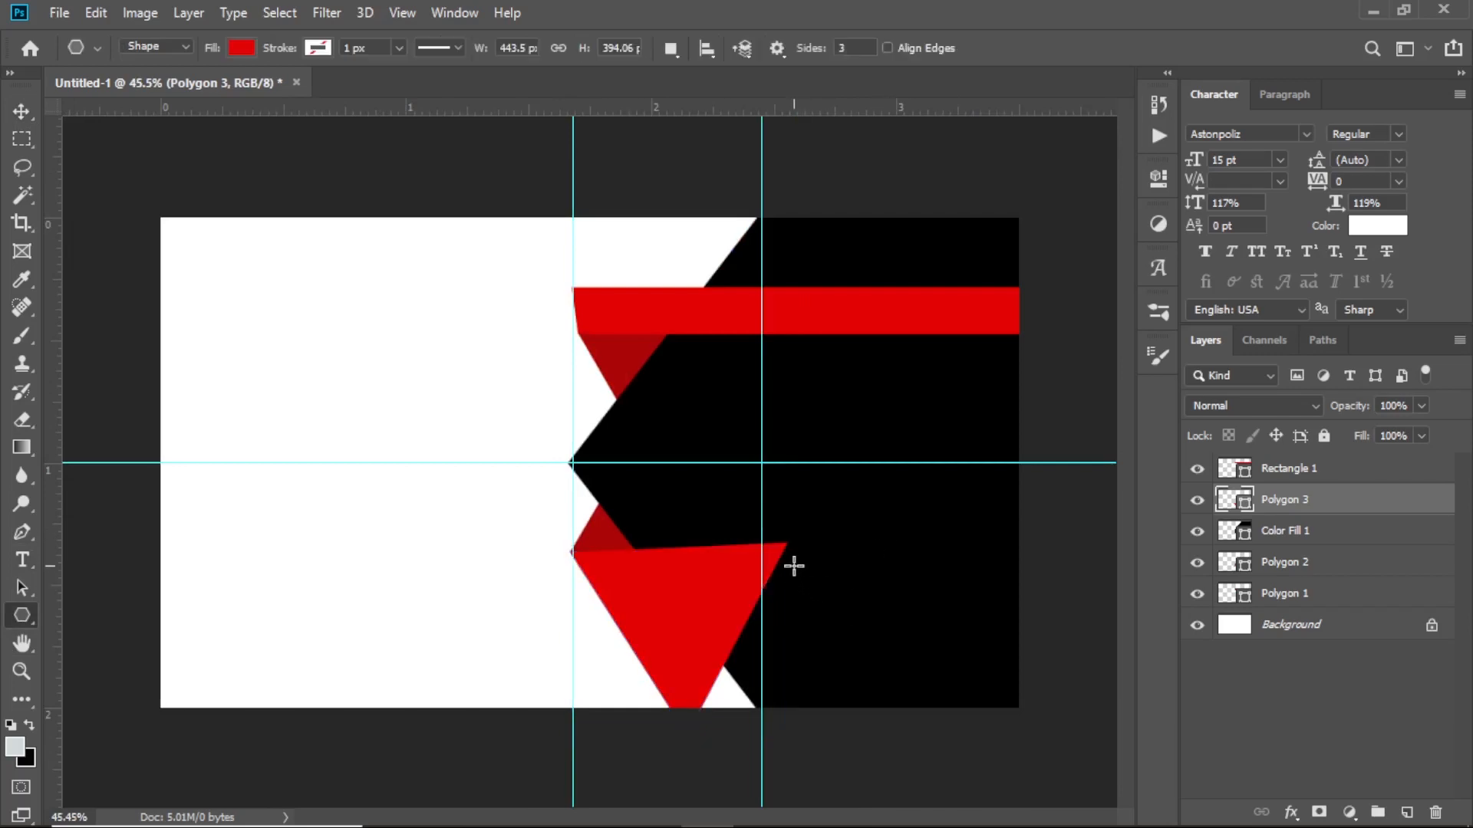
left_click_drag(797, 563, 896, 622)
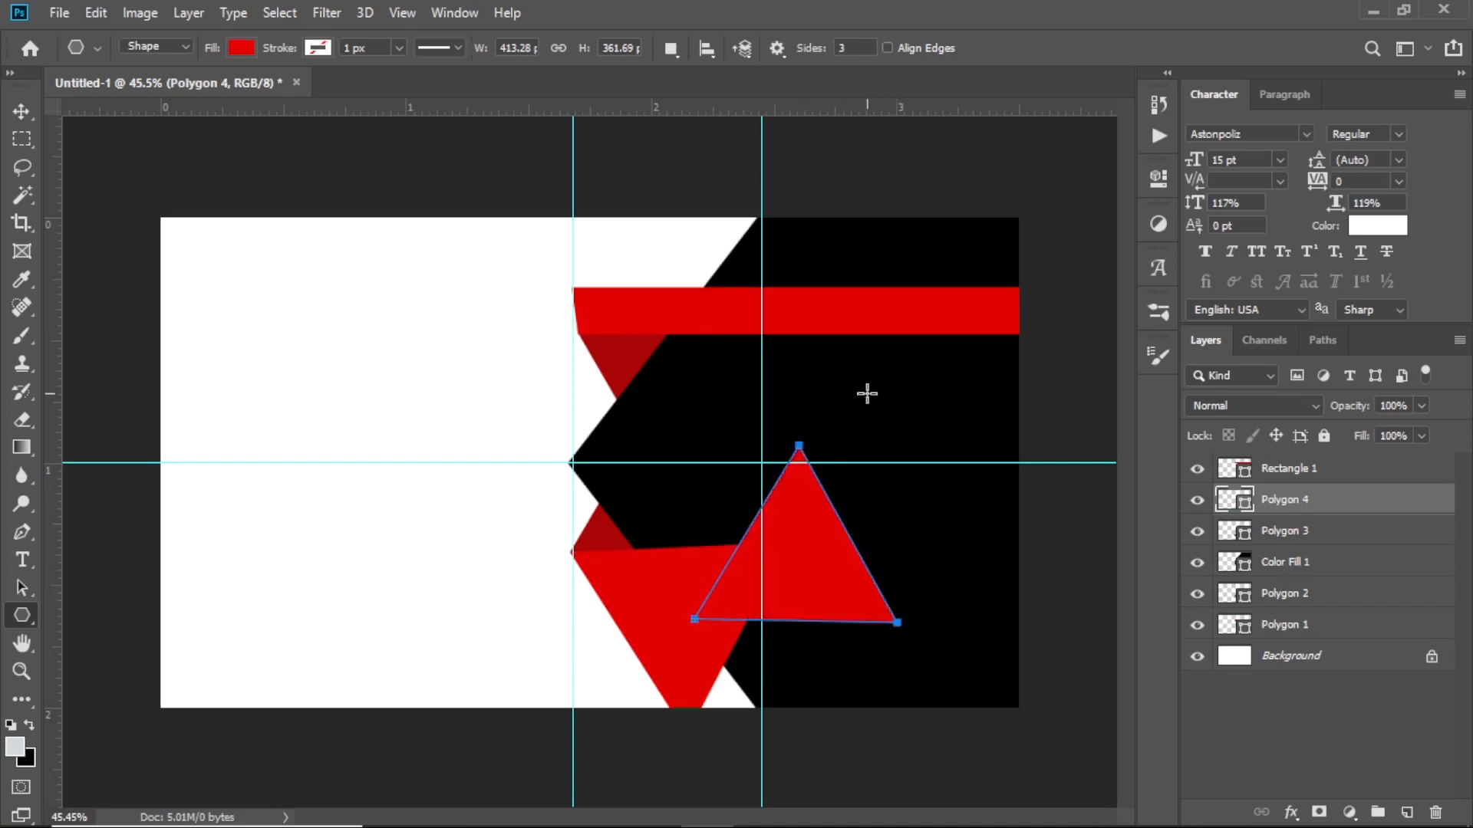
key("Return")
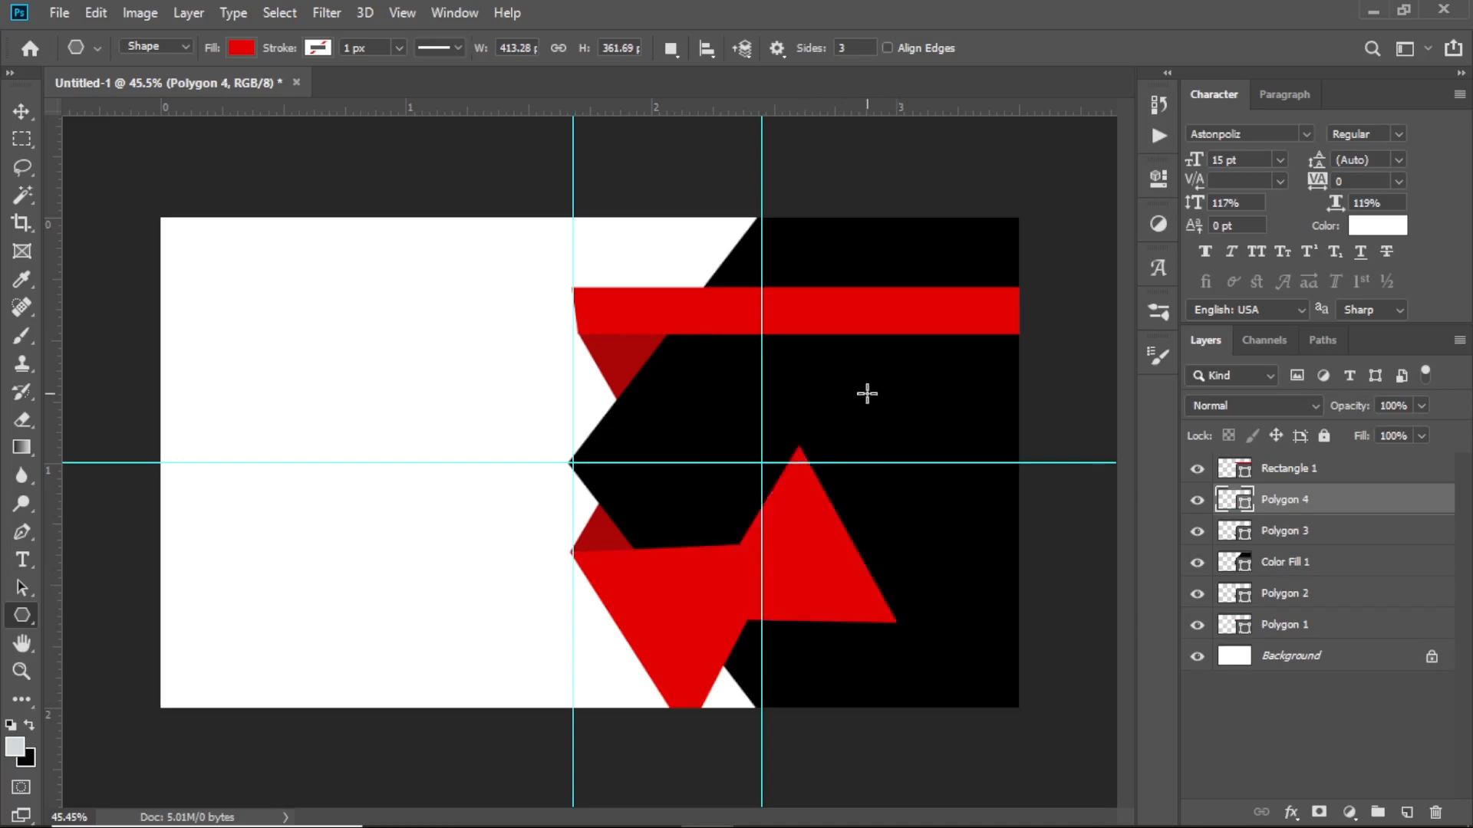
Recolour Polygon 4 with a darker red sampled from the artwork and set it on the card's bottom edge
left_click(12, 113)
left_click_drag(803, 557, 795, 641)
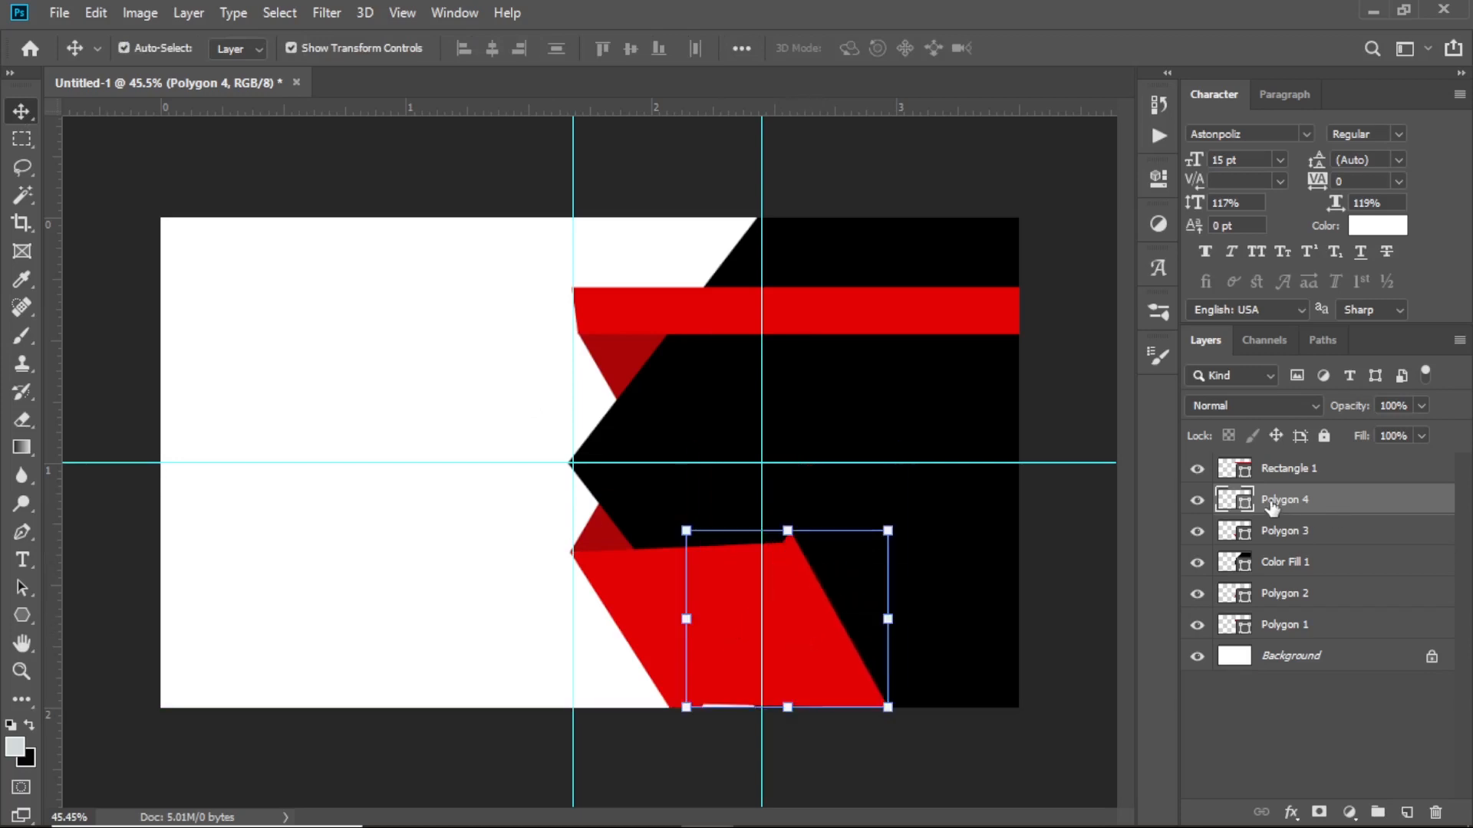
double_click(1244, 507)
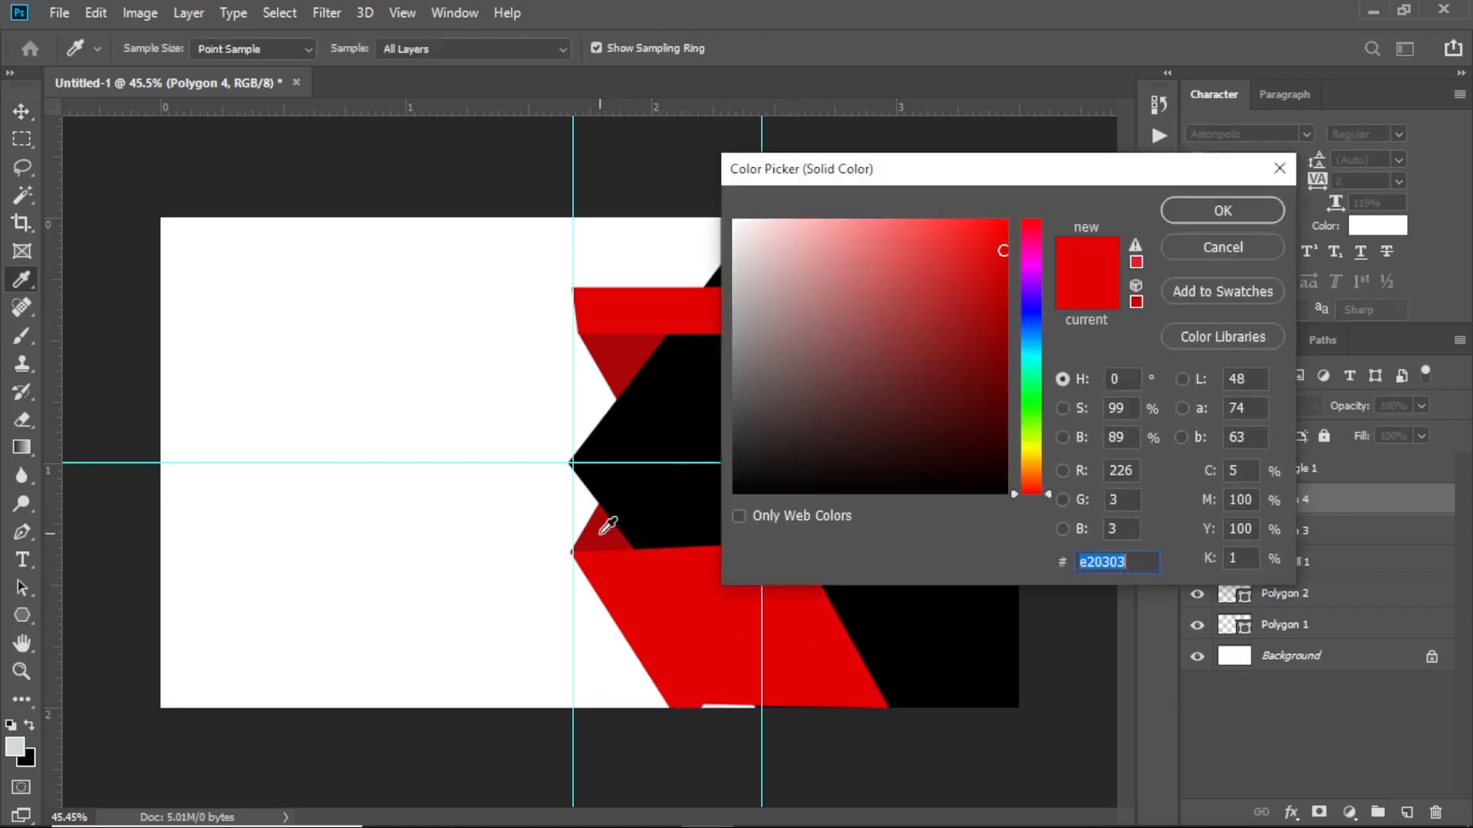
left_click(610, 529)
left_click(1203, 211)
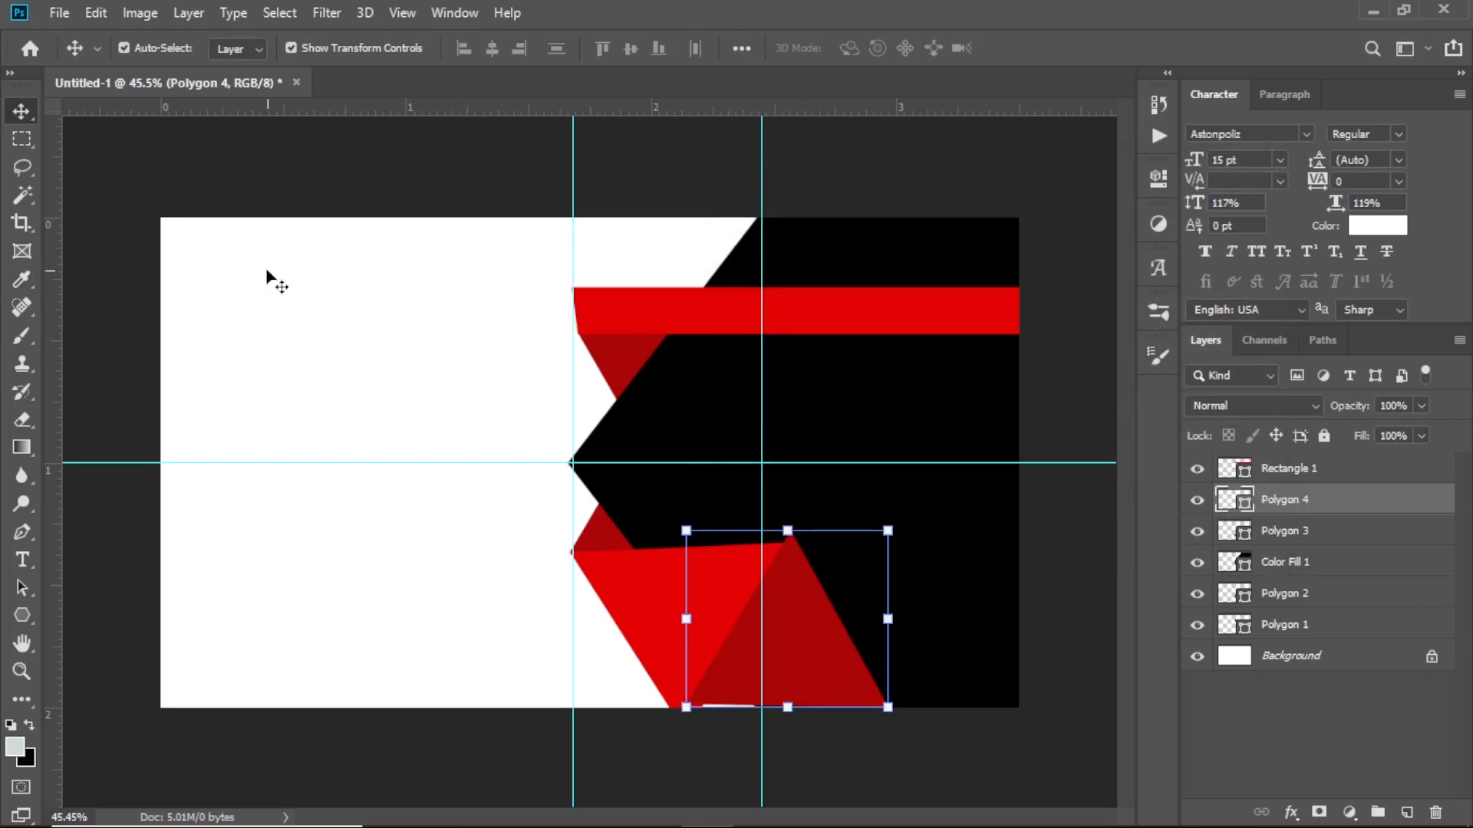
mouse_move(801, 629)
left_mouse_down()
mouse_move(805, 644)
mouse_move(796, 634)
left_mouse_up()
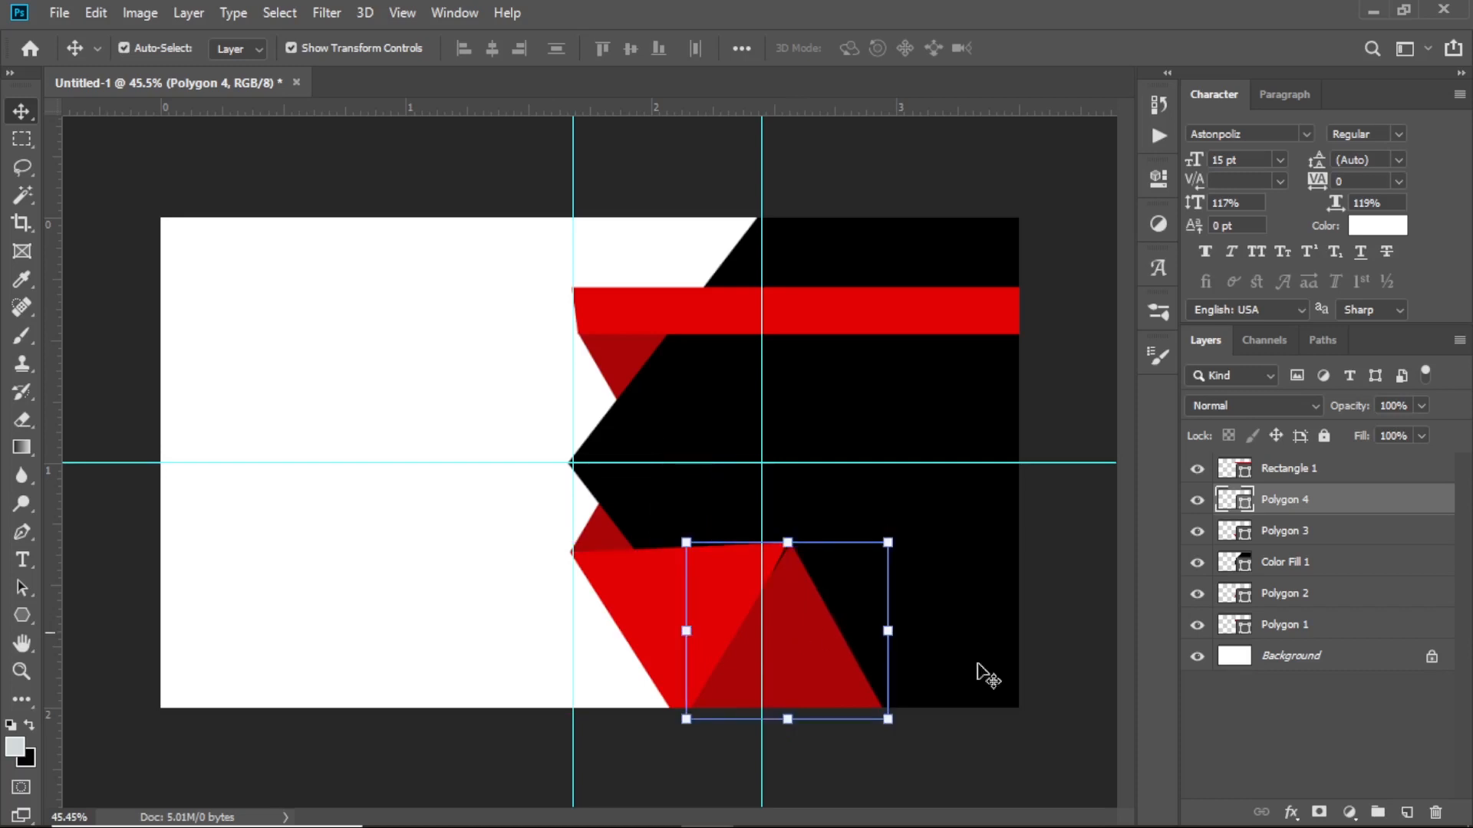
scroll(934, 614, "up", 4)
scroll(859, 600, "up", 2)
scroll(668, 603, "down", 6)
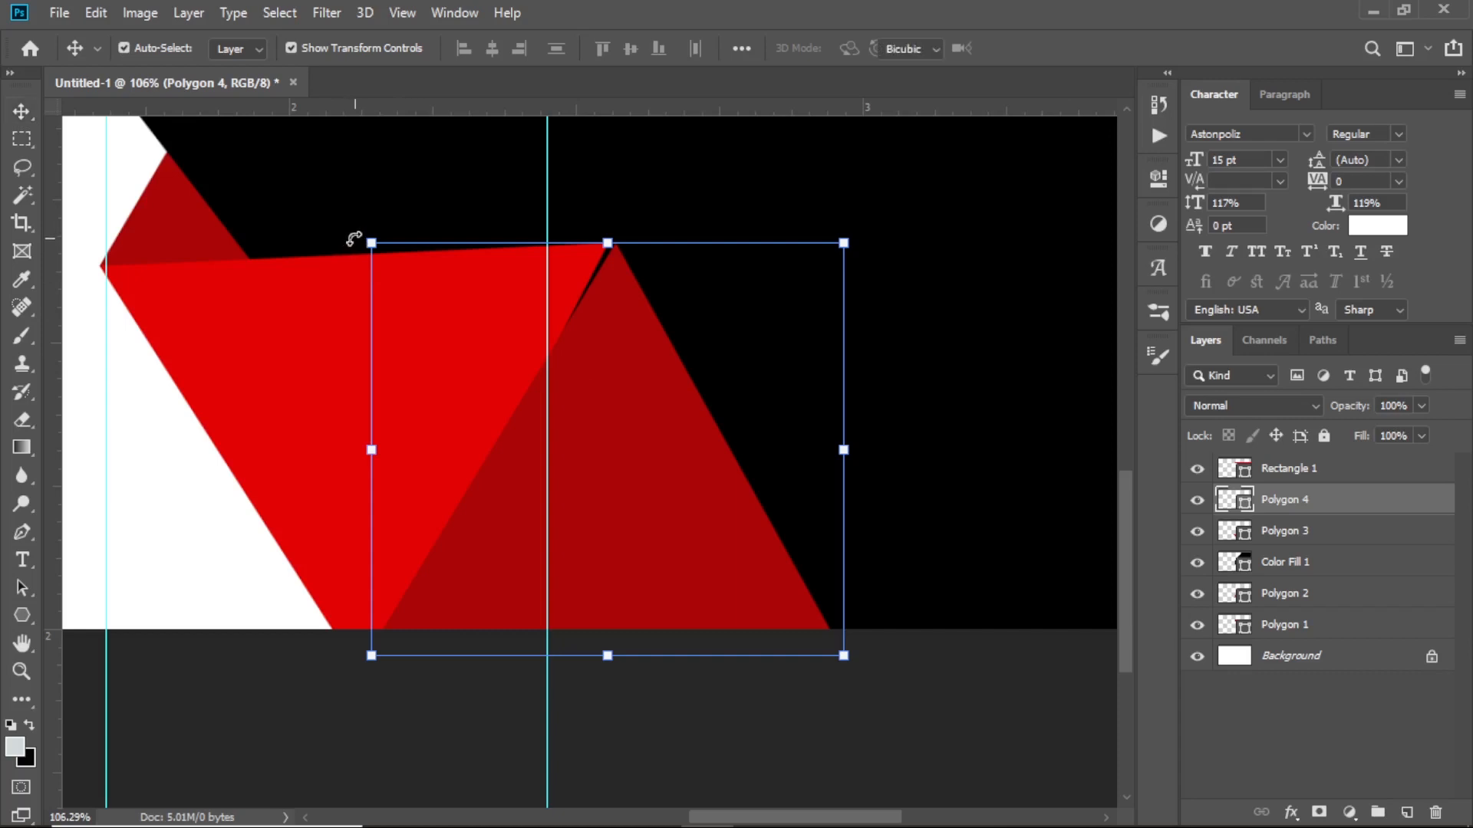
Rotate Polygon 4 about -2.3° so it meets the bright red triangle
left_click_drag(352, 237, 343, 241)
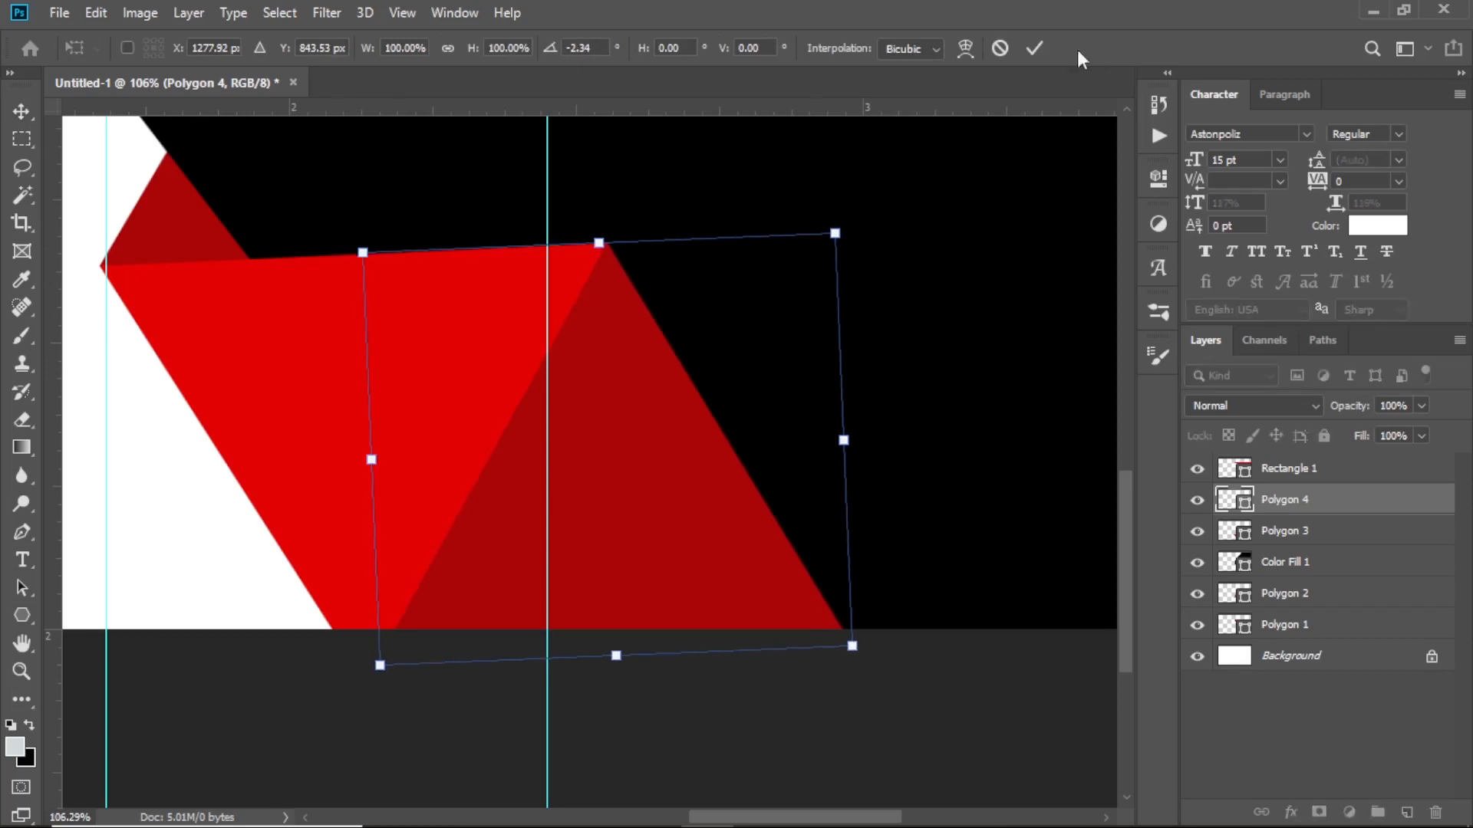
left_click(1034, 48)
left_click(148, 487)
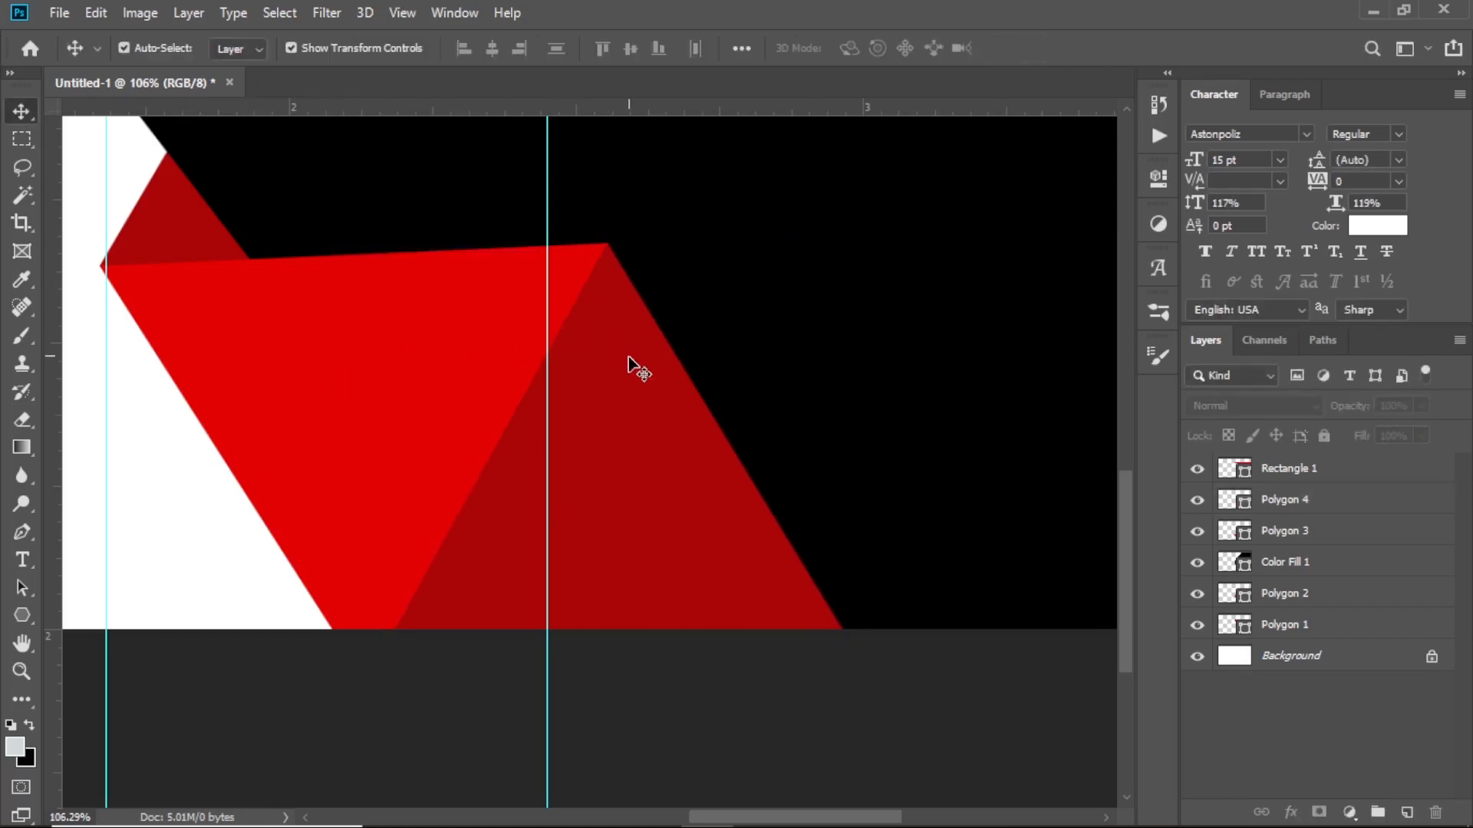
scroll(622, 362, "up", 4)
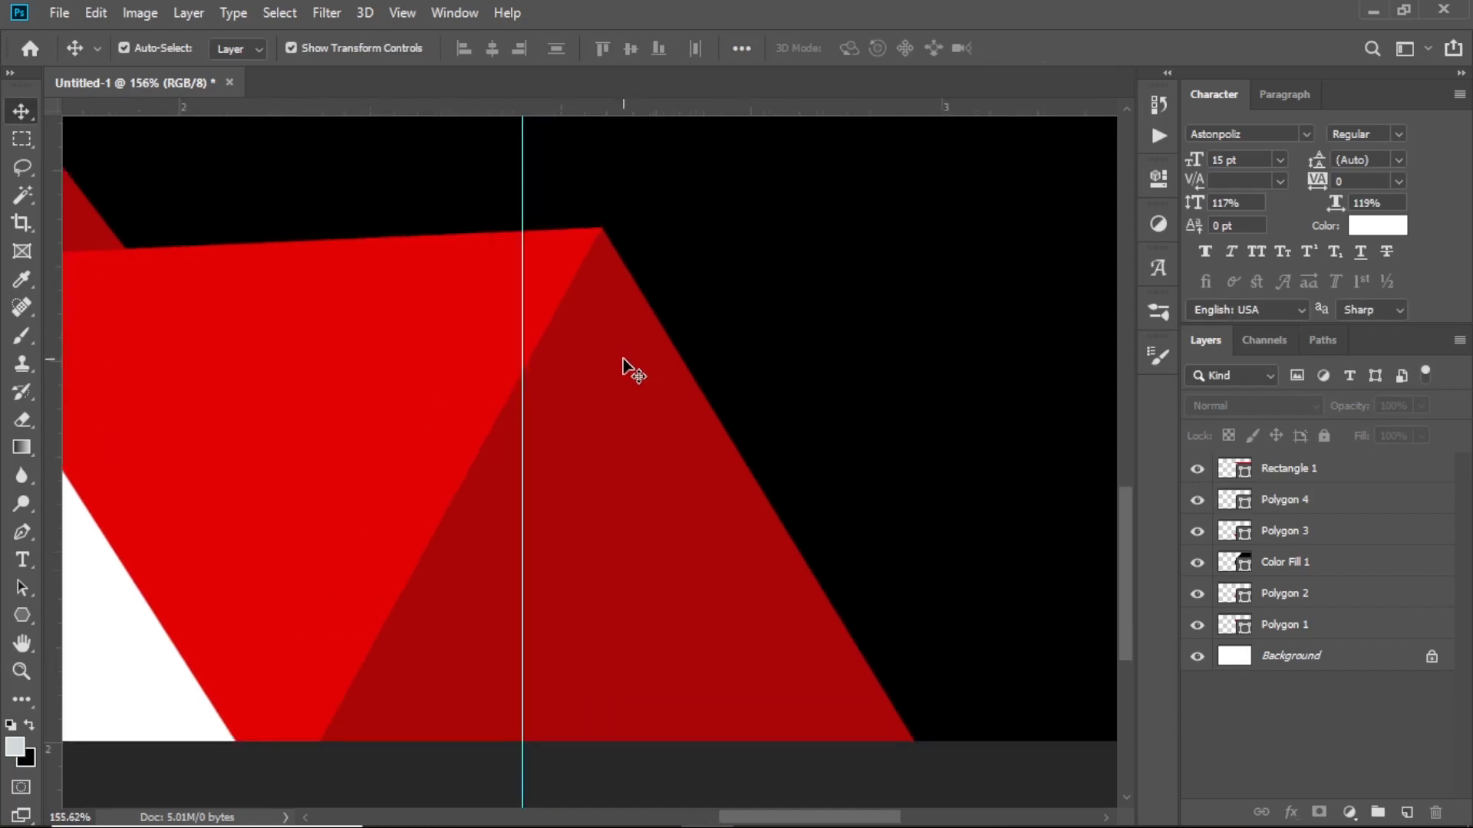
scroll(622, 363, "down", 6)
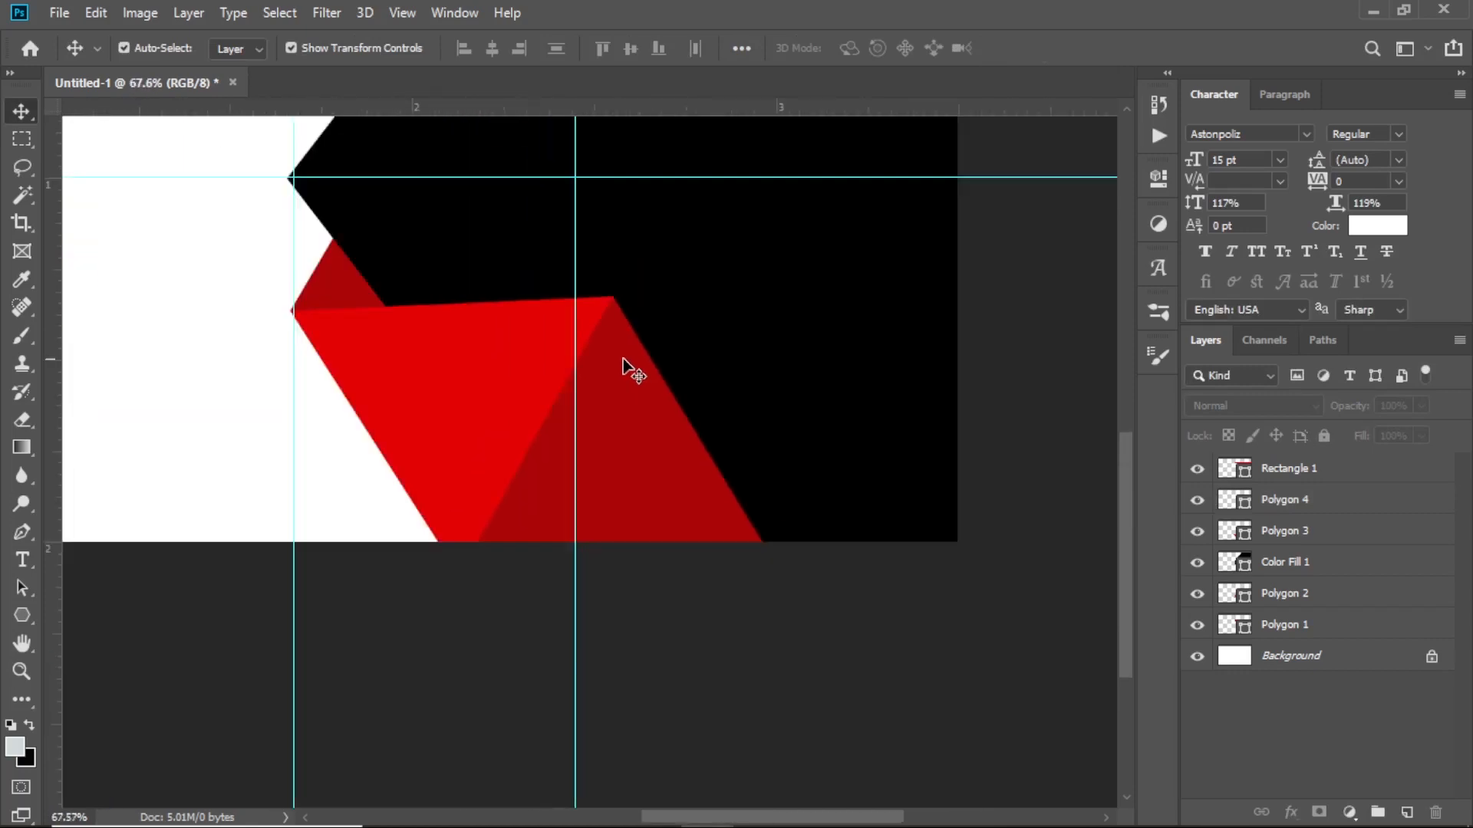
scroll(762, 574, "up", 1)
scroll(762, 574, "down", 2)
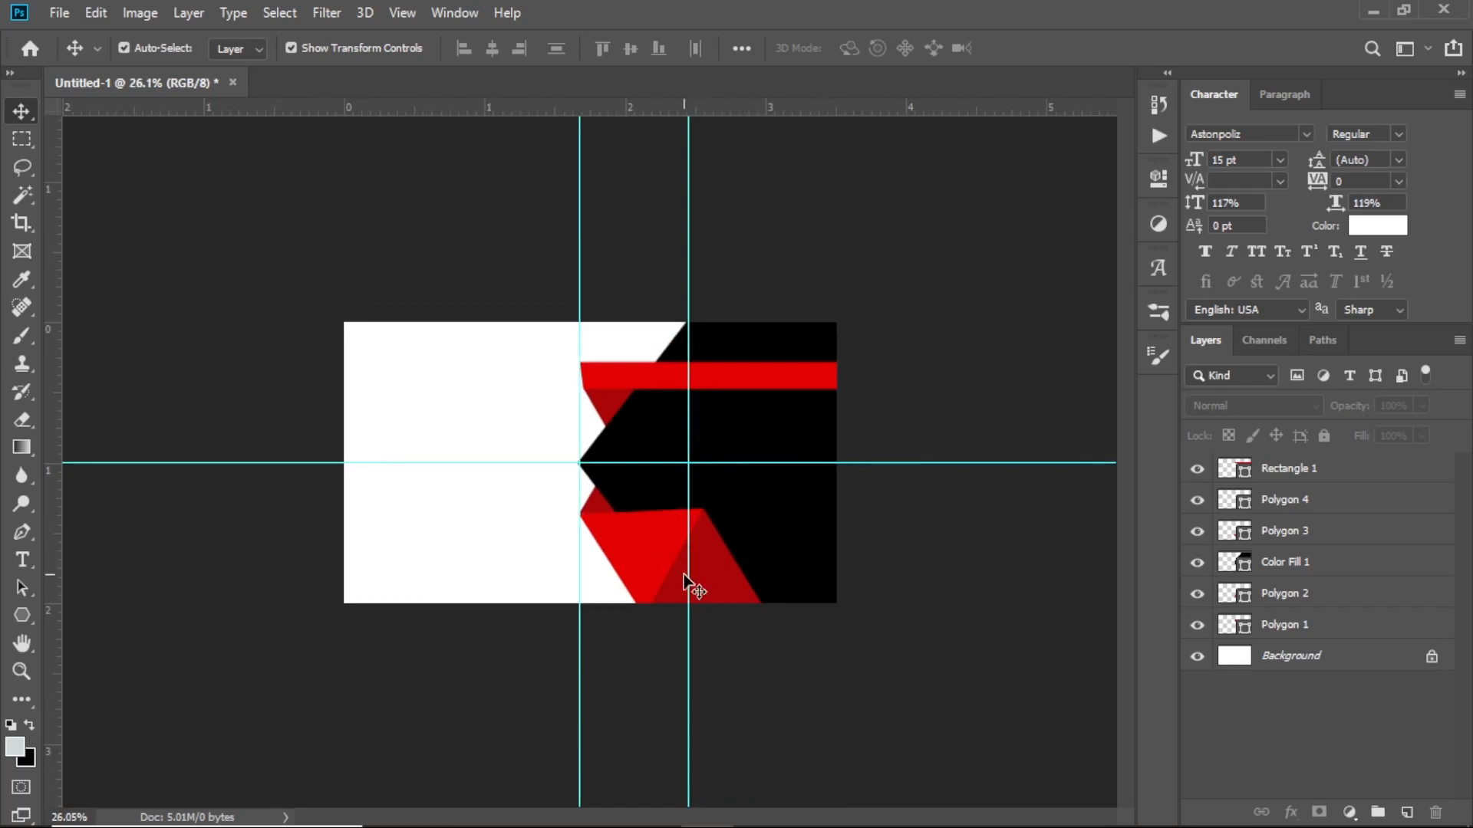
scroll(704, 572, "up", 3)
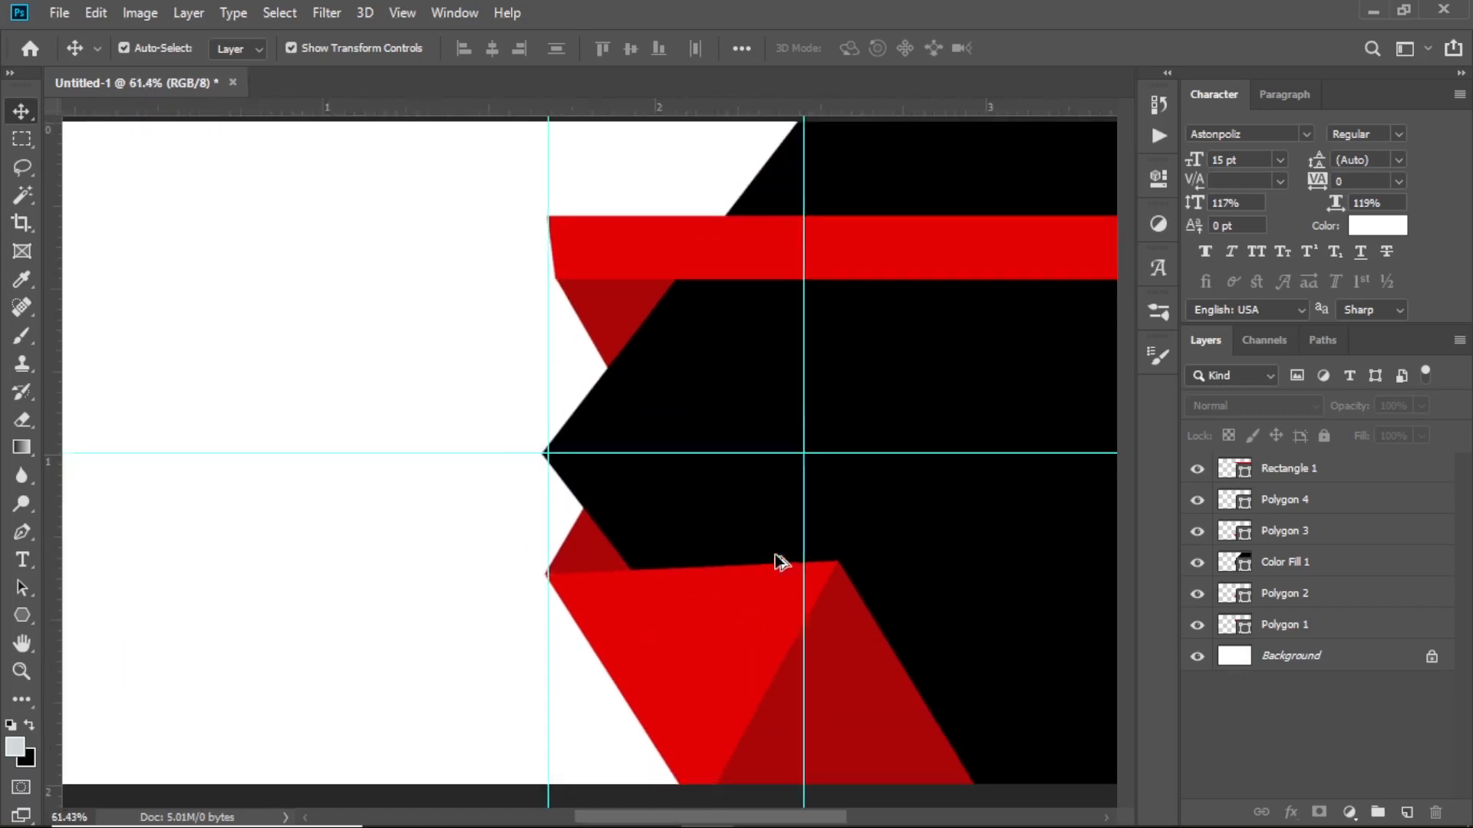
scroll(844, 549, "up", 1)
scroll(842, 549, "right", 3)
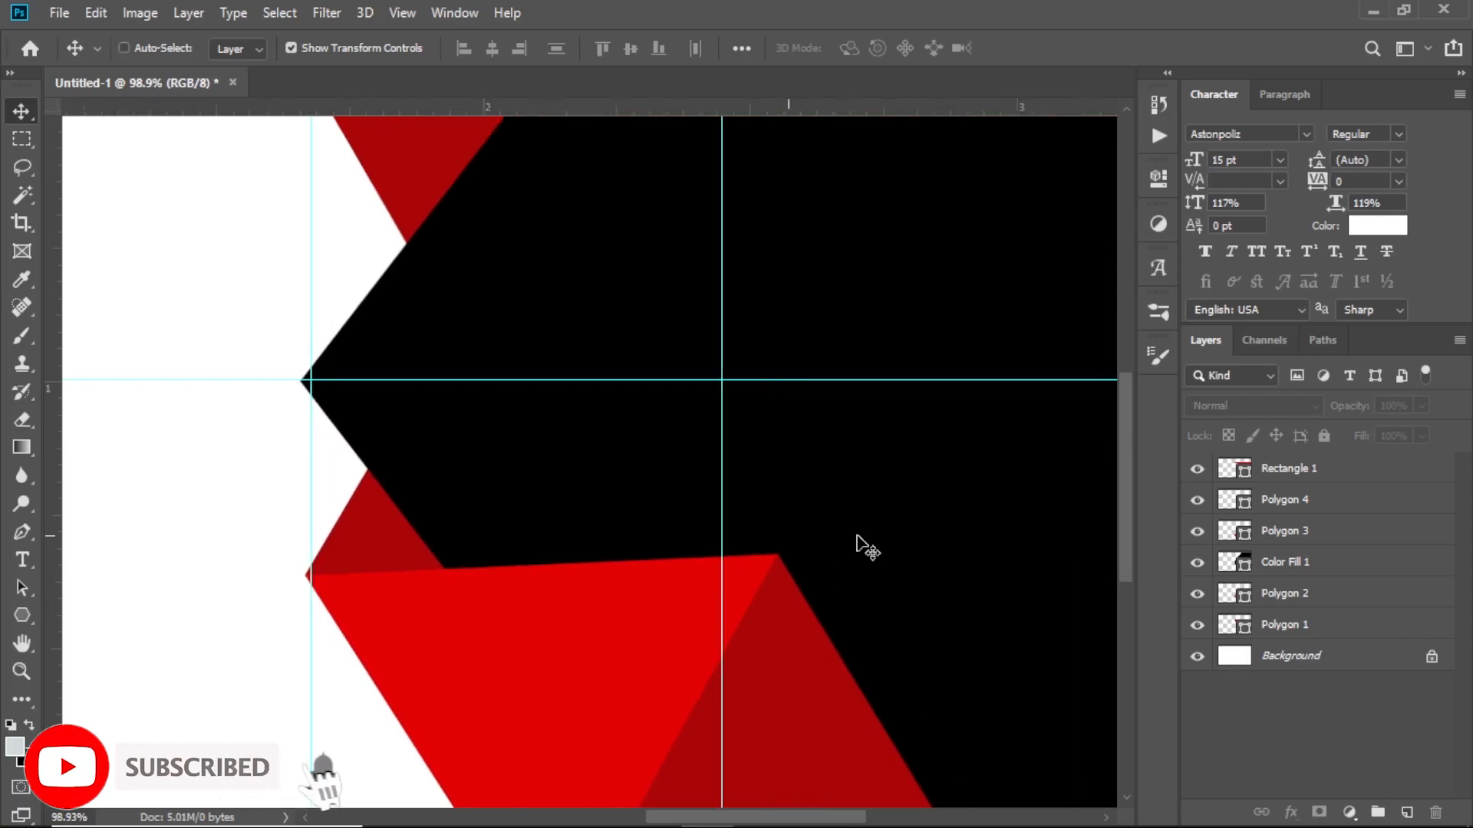
scroll(834, 545, "right", 2)
scroll(776, 550, "down", 2)
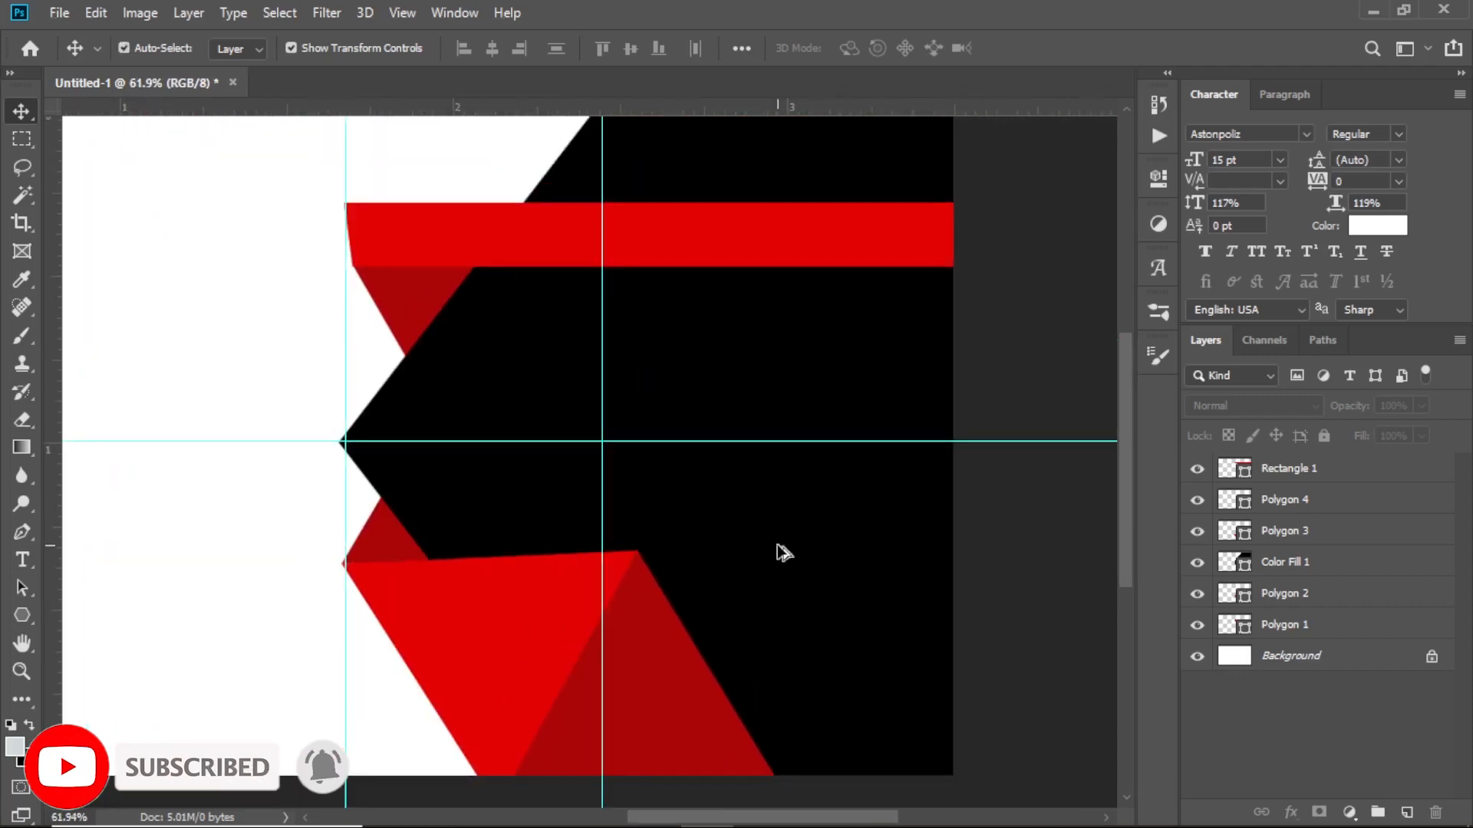
scroll(781, 560, "down", 1)
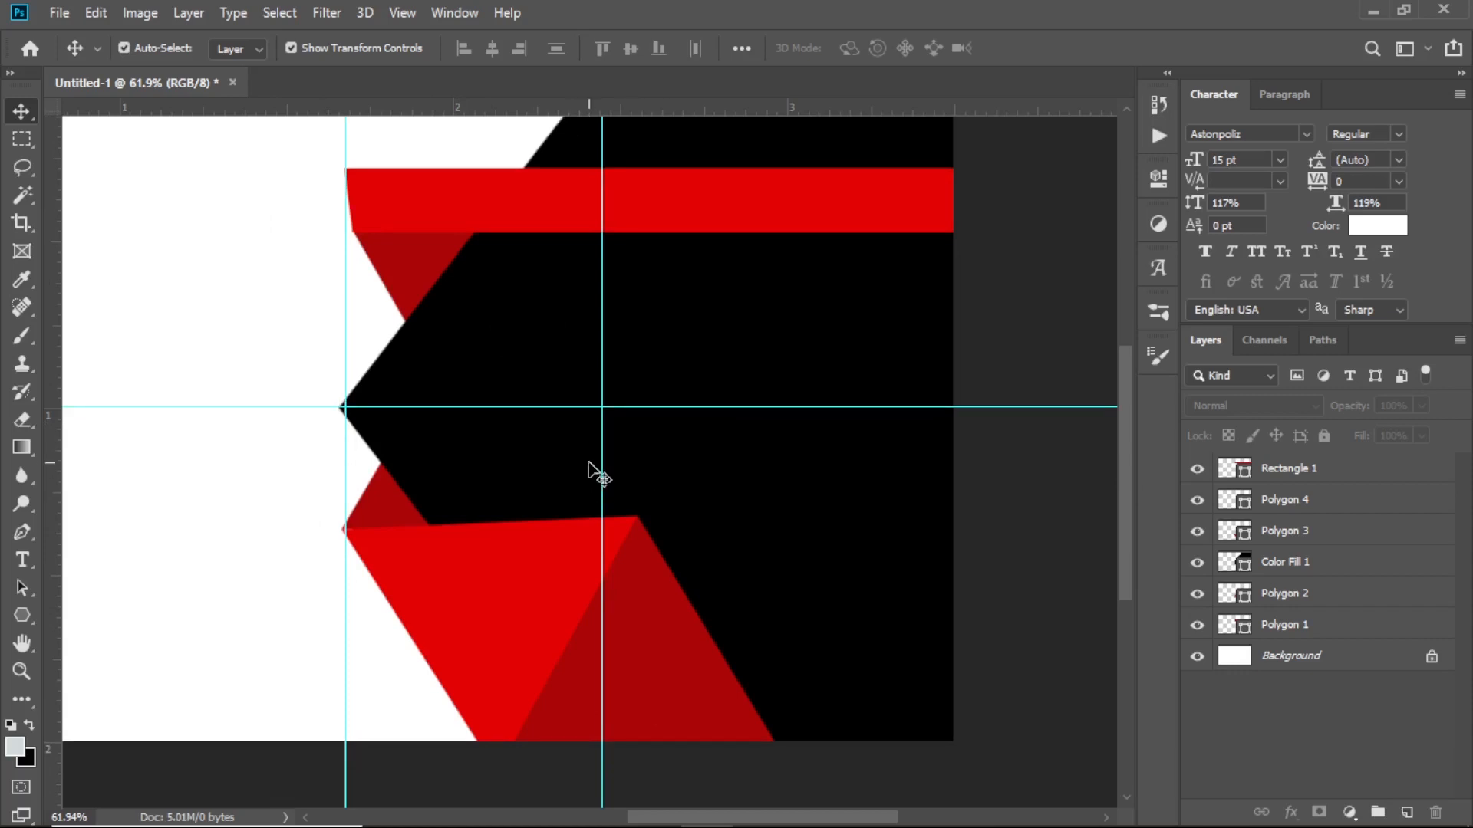
scroll(591, 470, "down", 3)
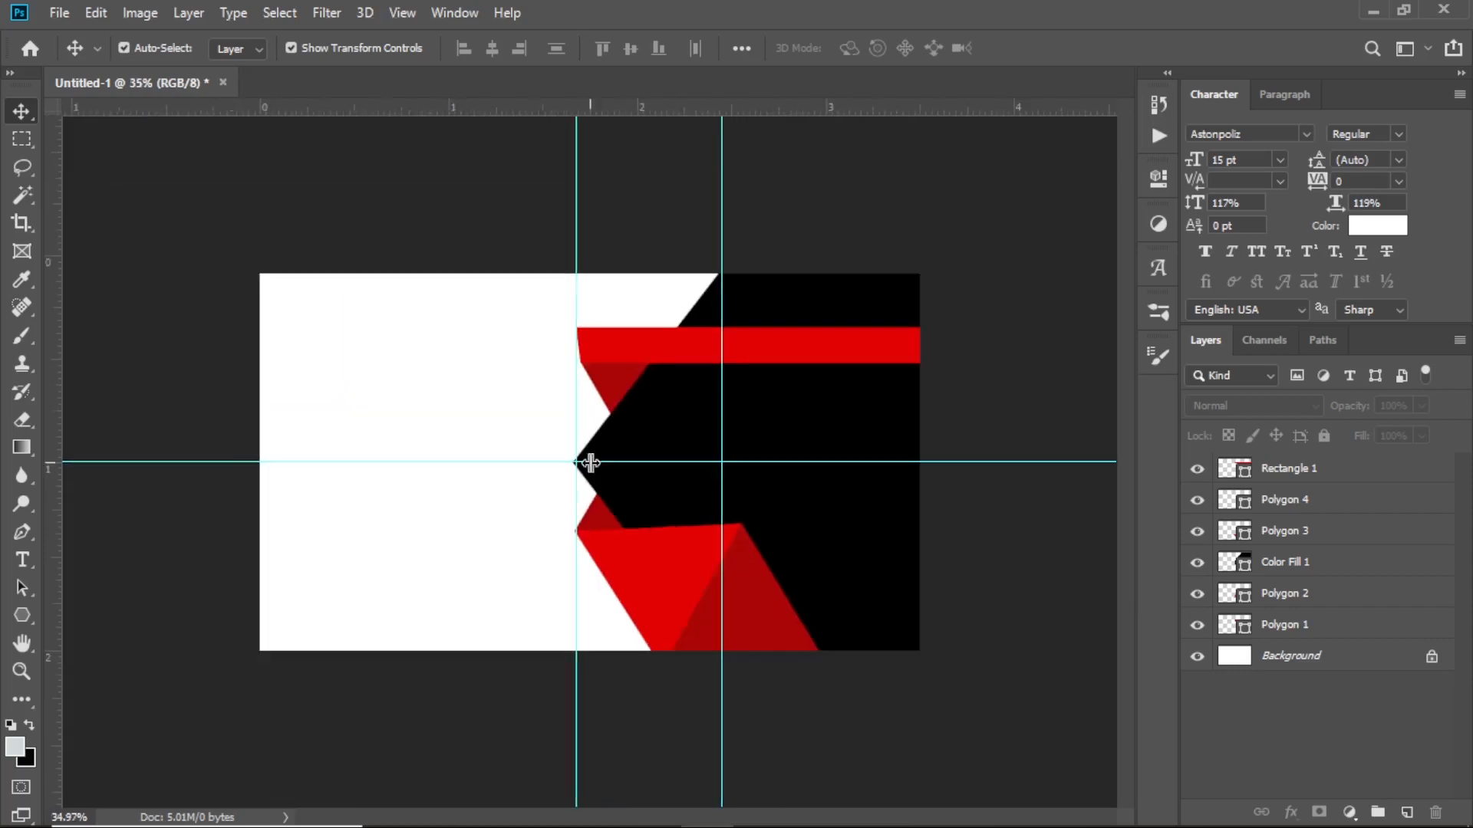
scroll(670, 490, "up", 2)
scroll(954, 462, "up", 2)
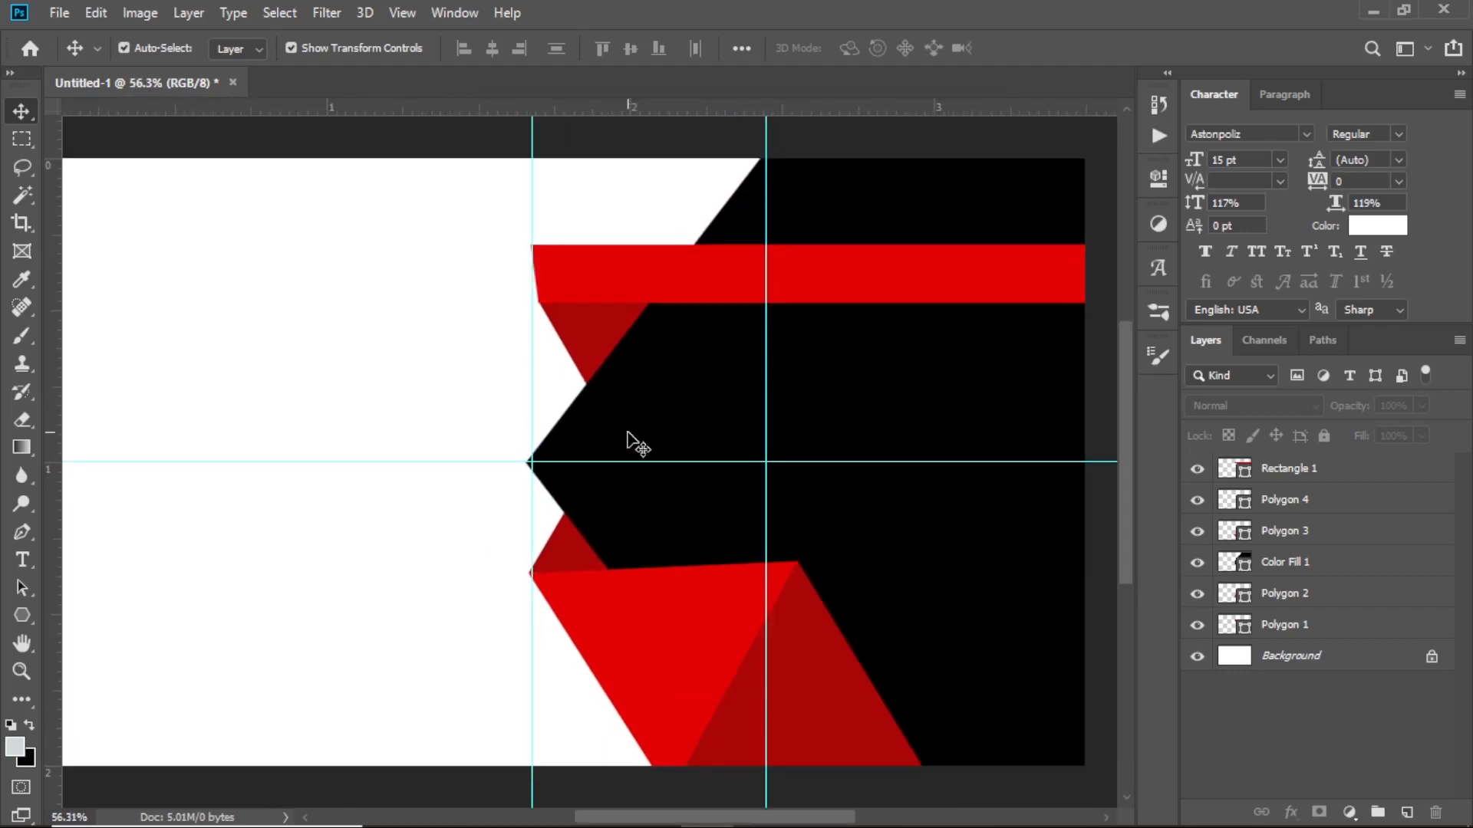
Hide the guides with Ctrl+; and review the card
key("ctrl+semicolon")
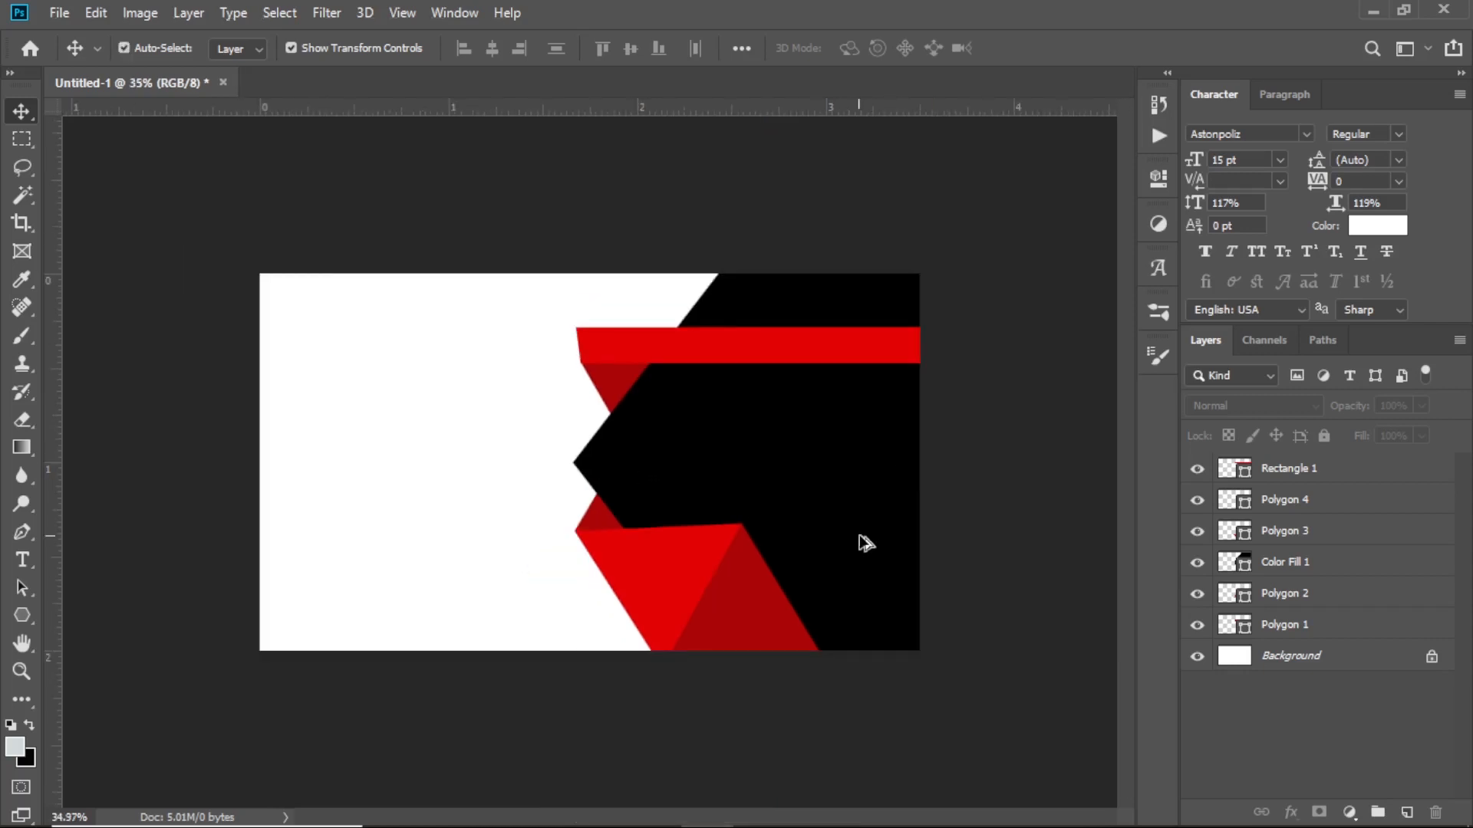
scroll(862, 539, "up", 4)
scroll(909, 544, "down", 4)
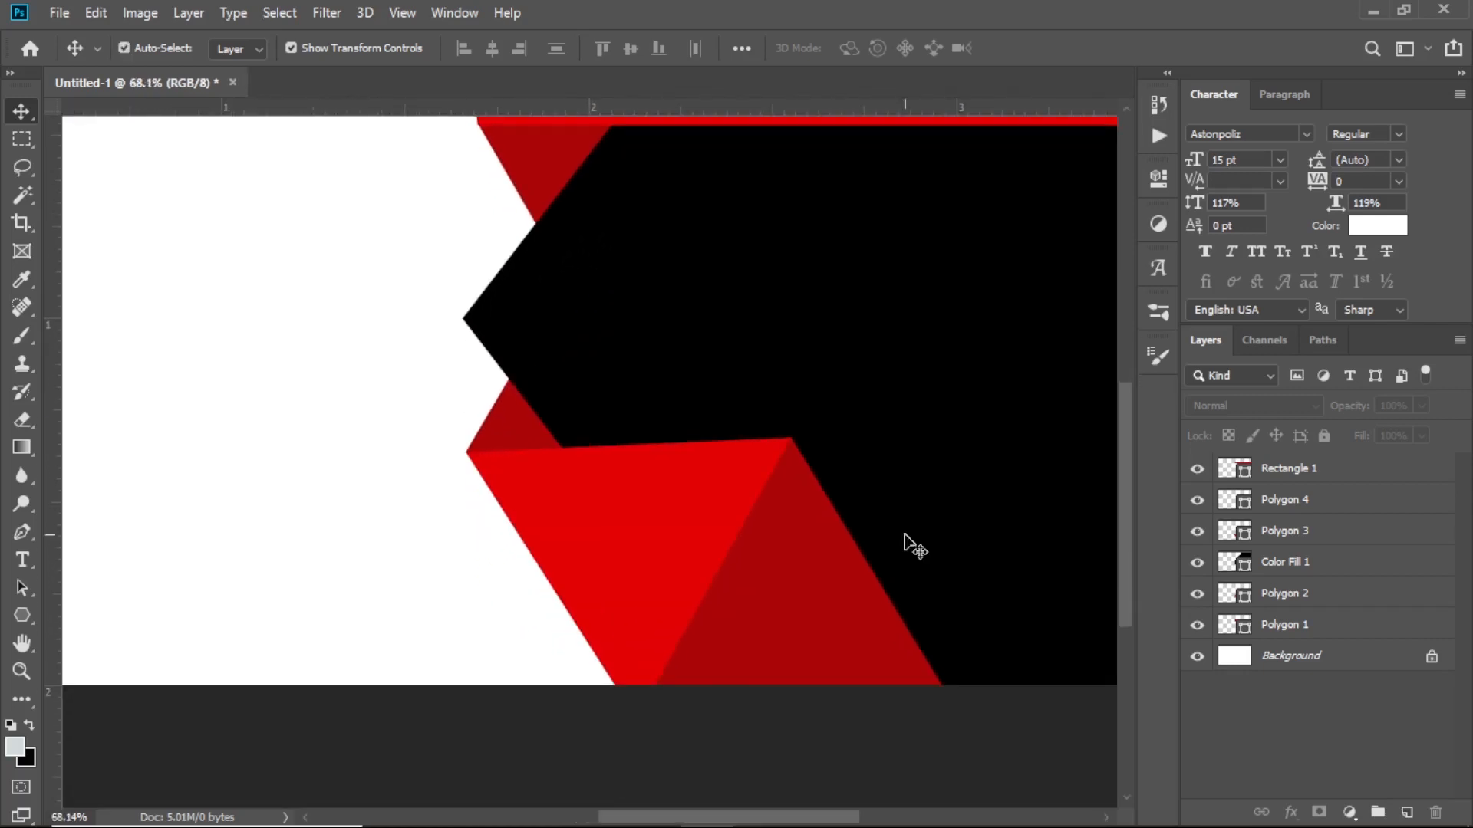
scroll(909, 543, "up", 3)
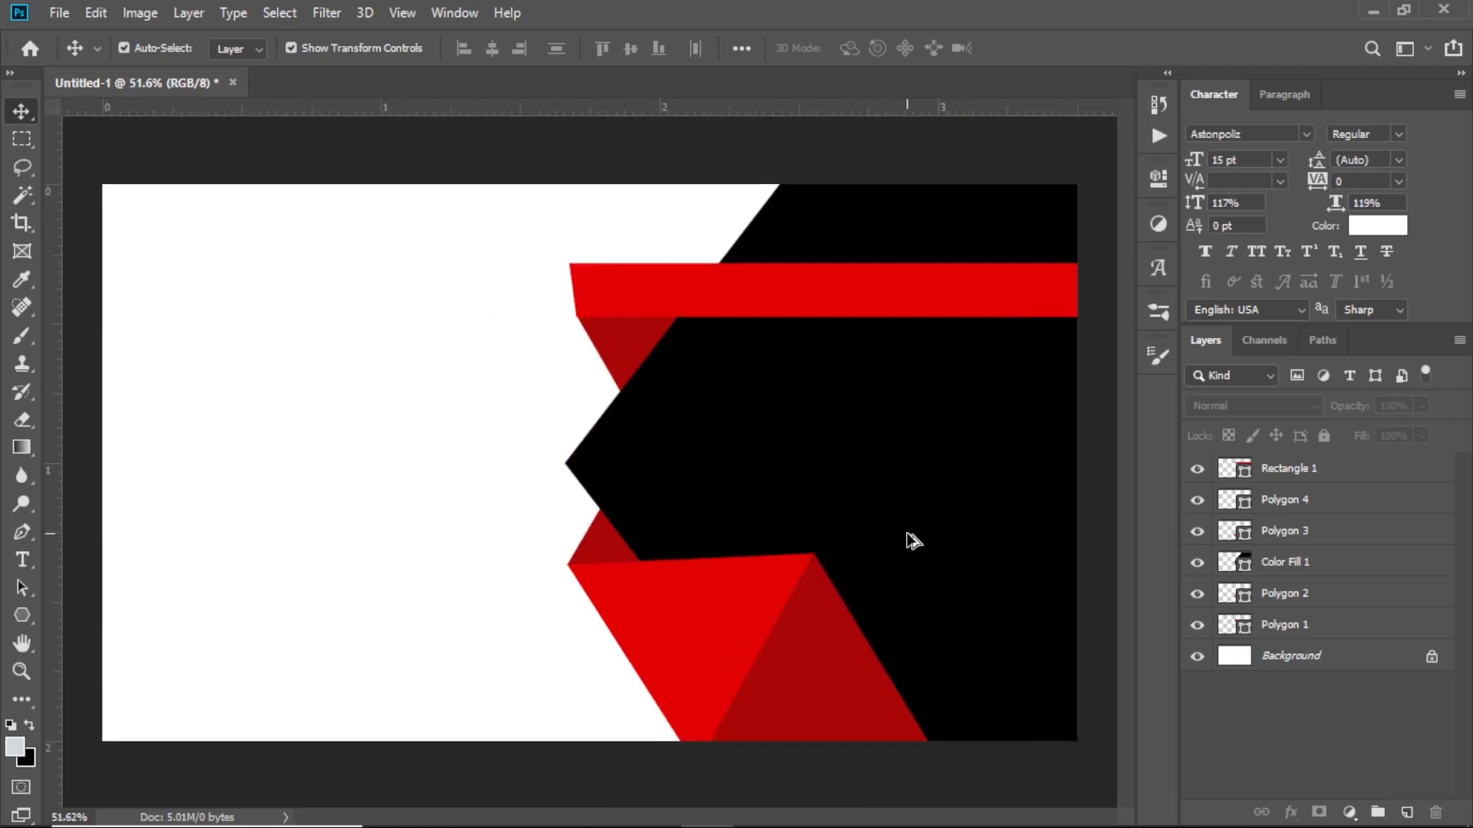
scroll(913, 540, "up", 1)
scroll(913, 540, "down", 1)
Drag the royal logo_3D image from the logo_resources folder onto the Photoshop canvas
left_click(495, 823)
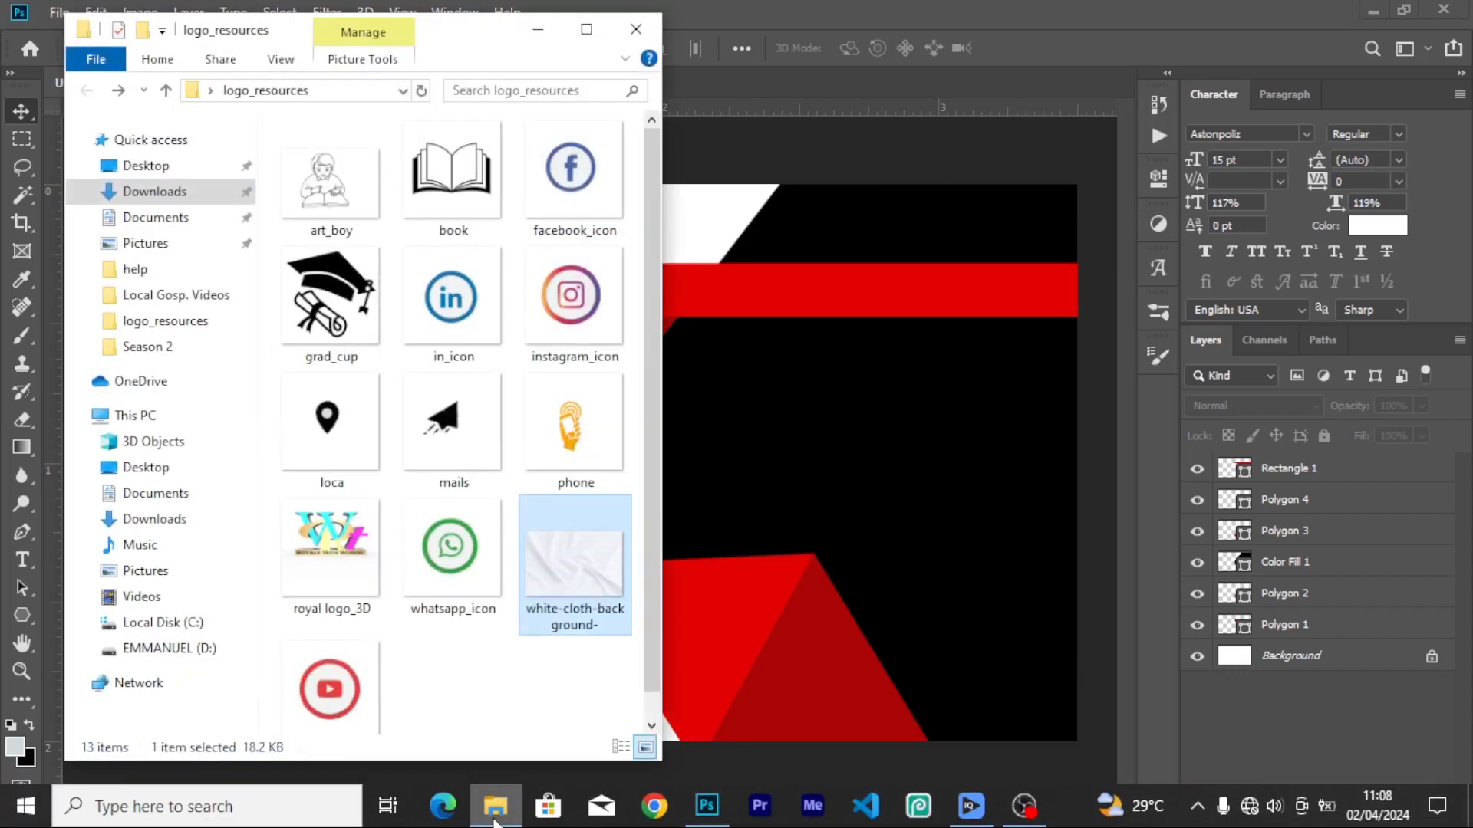
left_click(349, 564)
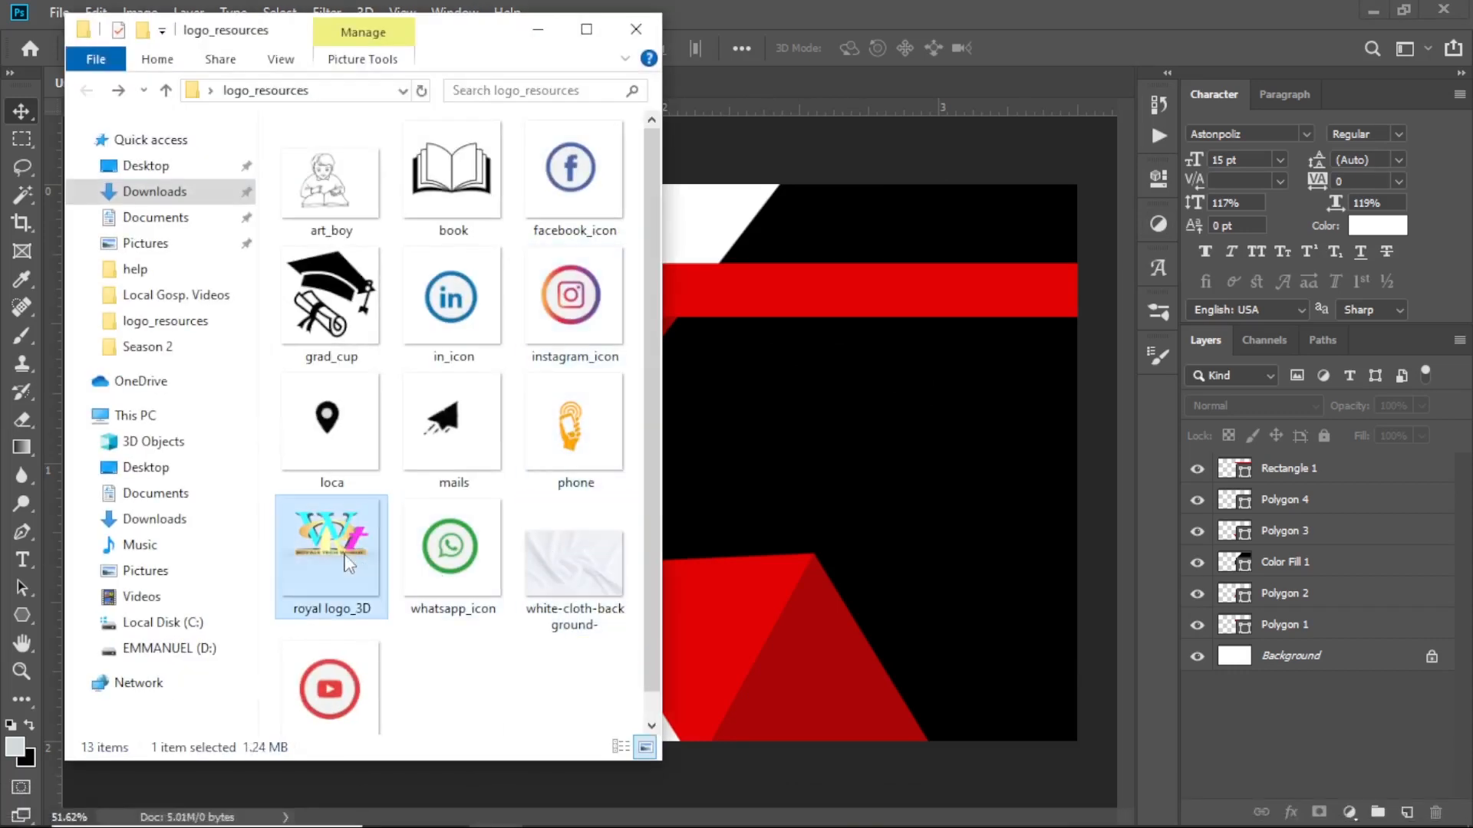
left_click_drag(322, 535, 840, 457)
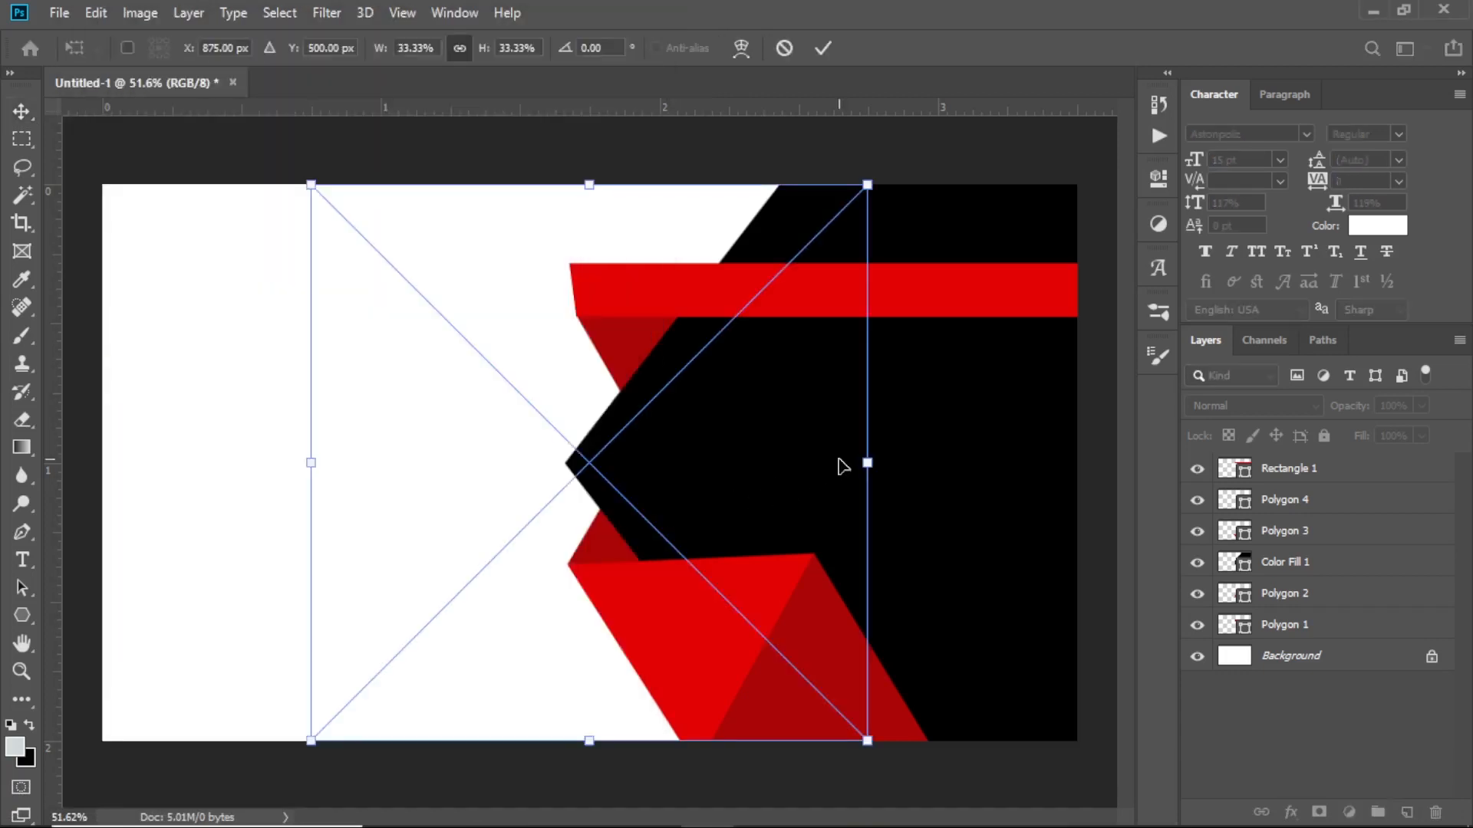
Scale the royal logo_3D down to about 13% and place it on the black area right of the chevron
left_click_drag(314, 187, 601, 330)
left_click_drag(527, 740, 674, 591)
left_click(822, 47)
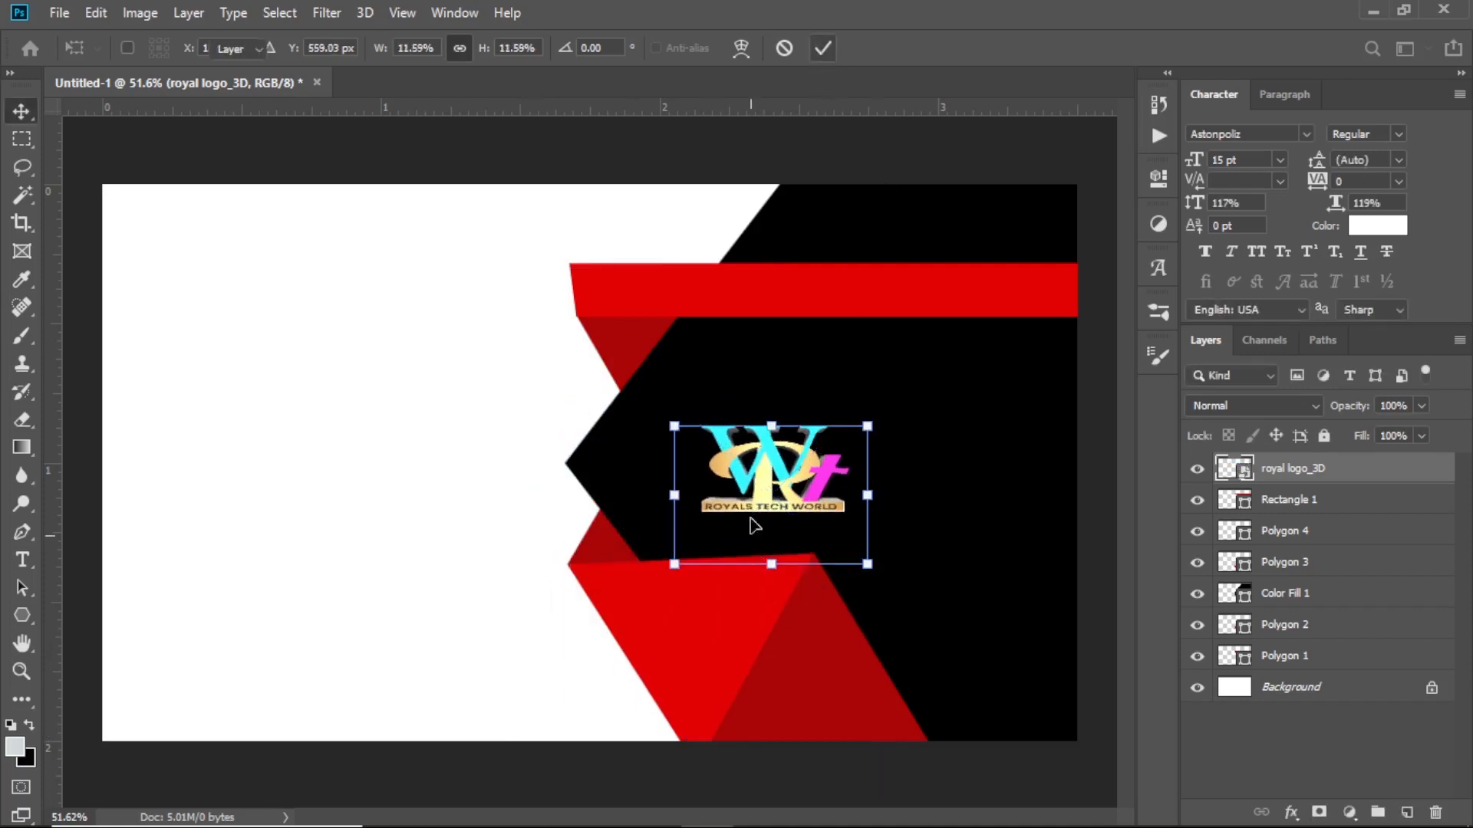
left_click_drag(775, 452, 857, 419)
left_click_drag(946, 534, 976, 571)
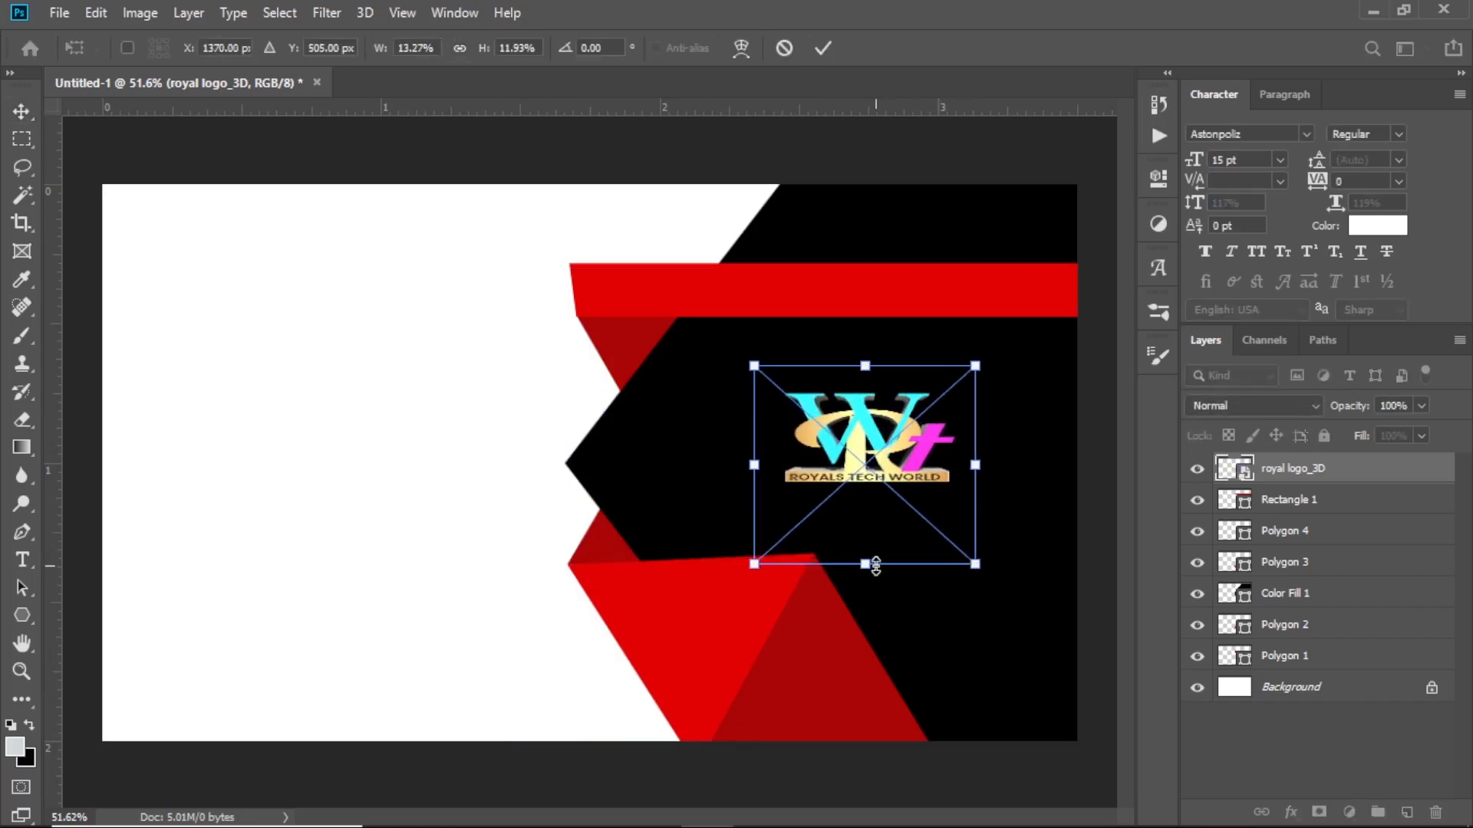
left_click_drag(870, 565, 877, 589)
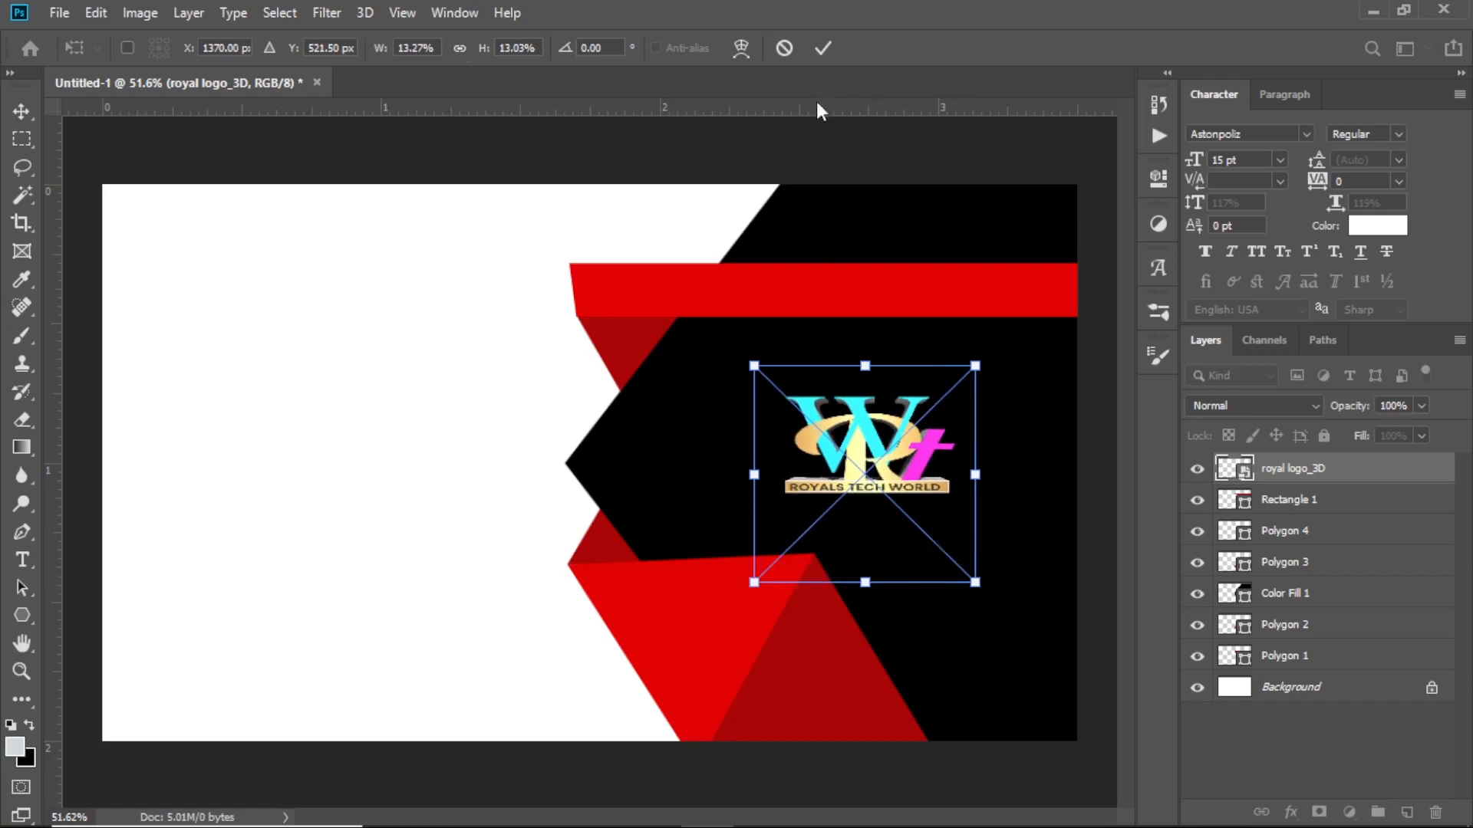
left_click(824, 49)
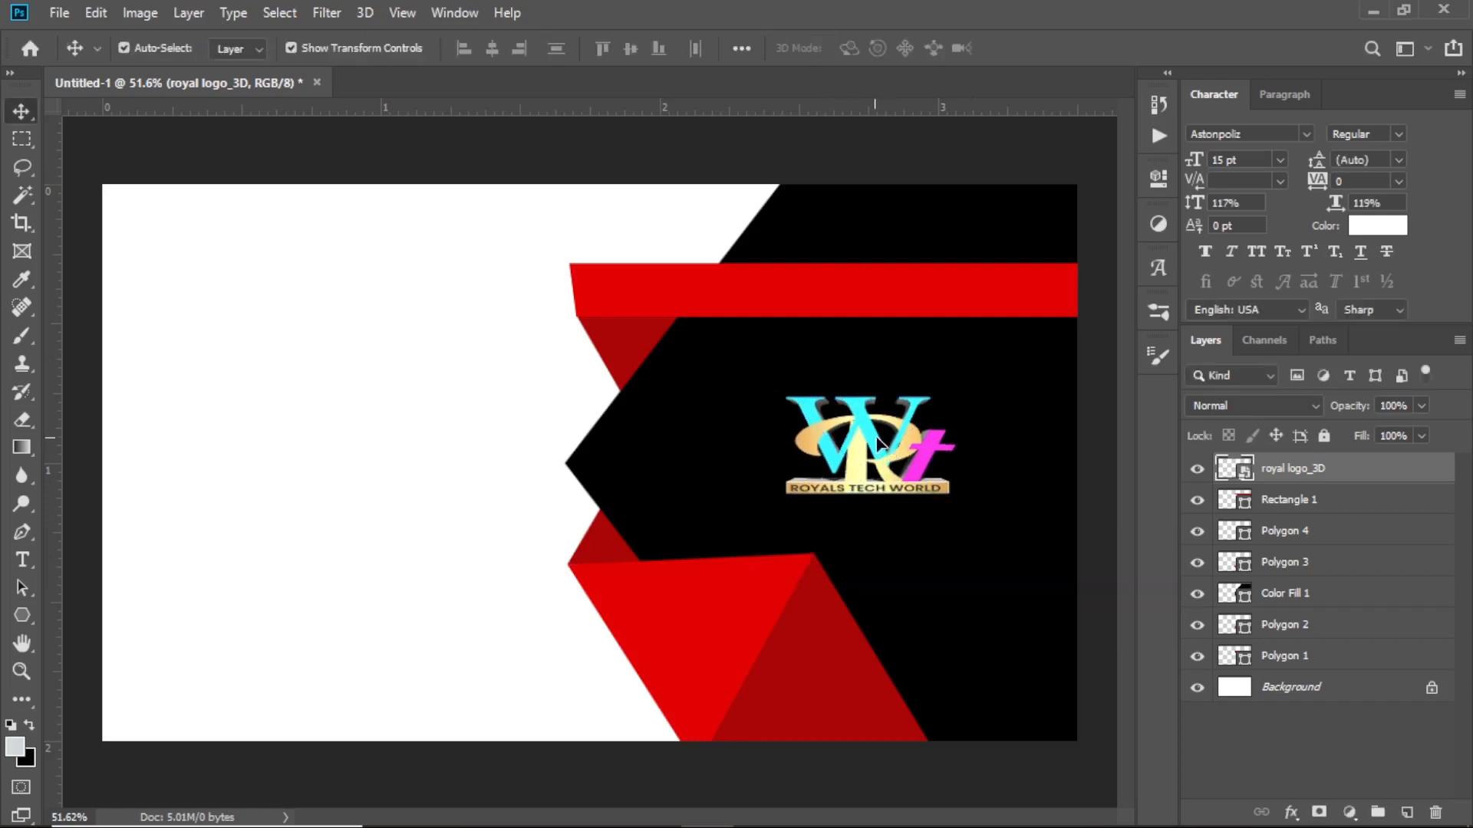
left_click_drag(876, 450, 893, 431)
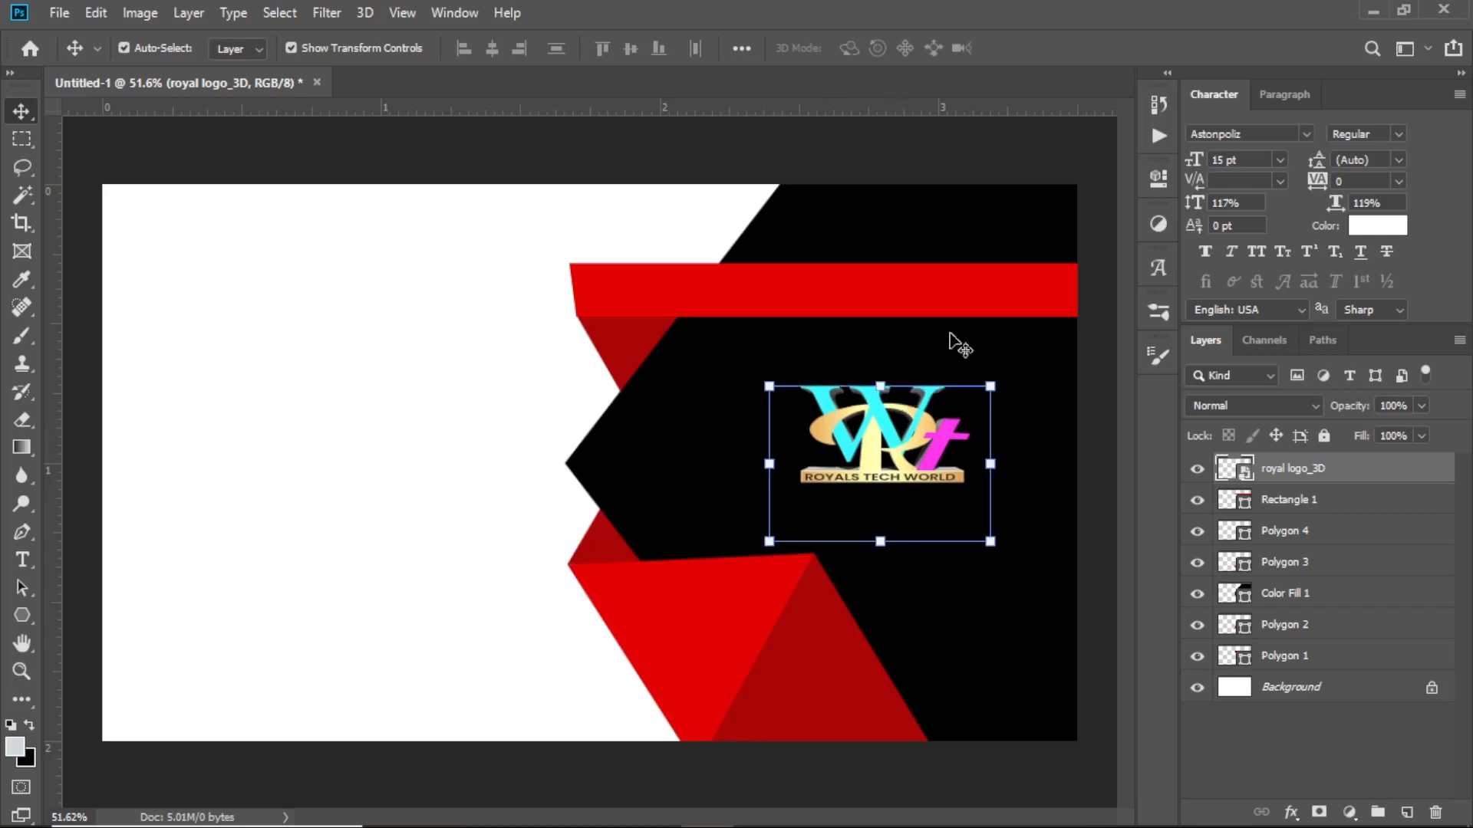
Recolour the top bar with the cyan sampled from the logo
left_click(929, 300)
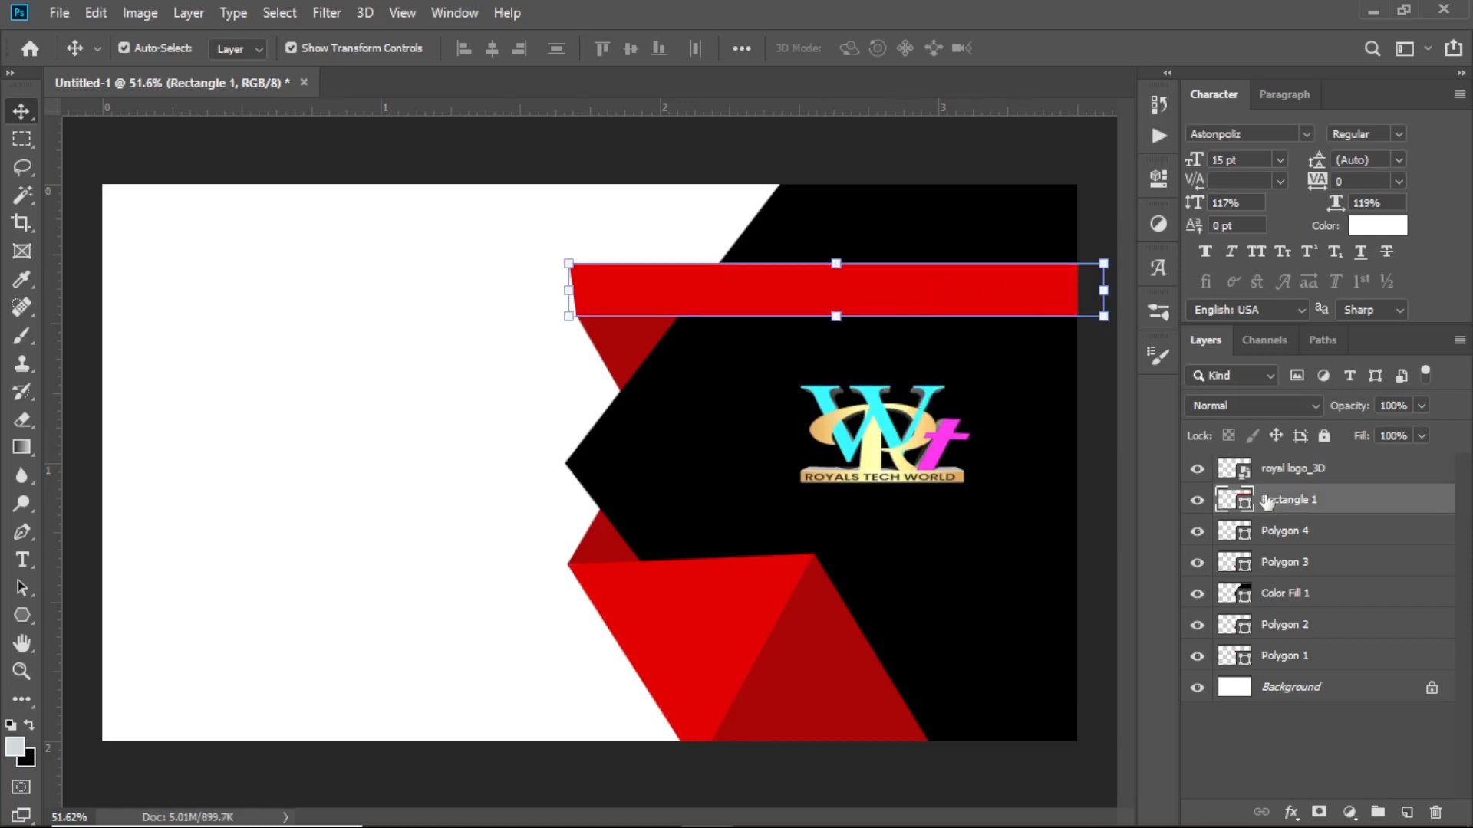
double_click(1244, 503)
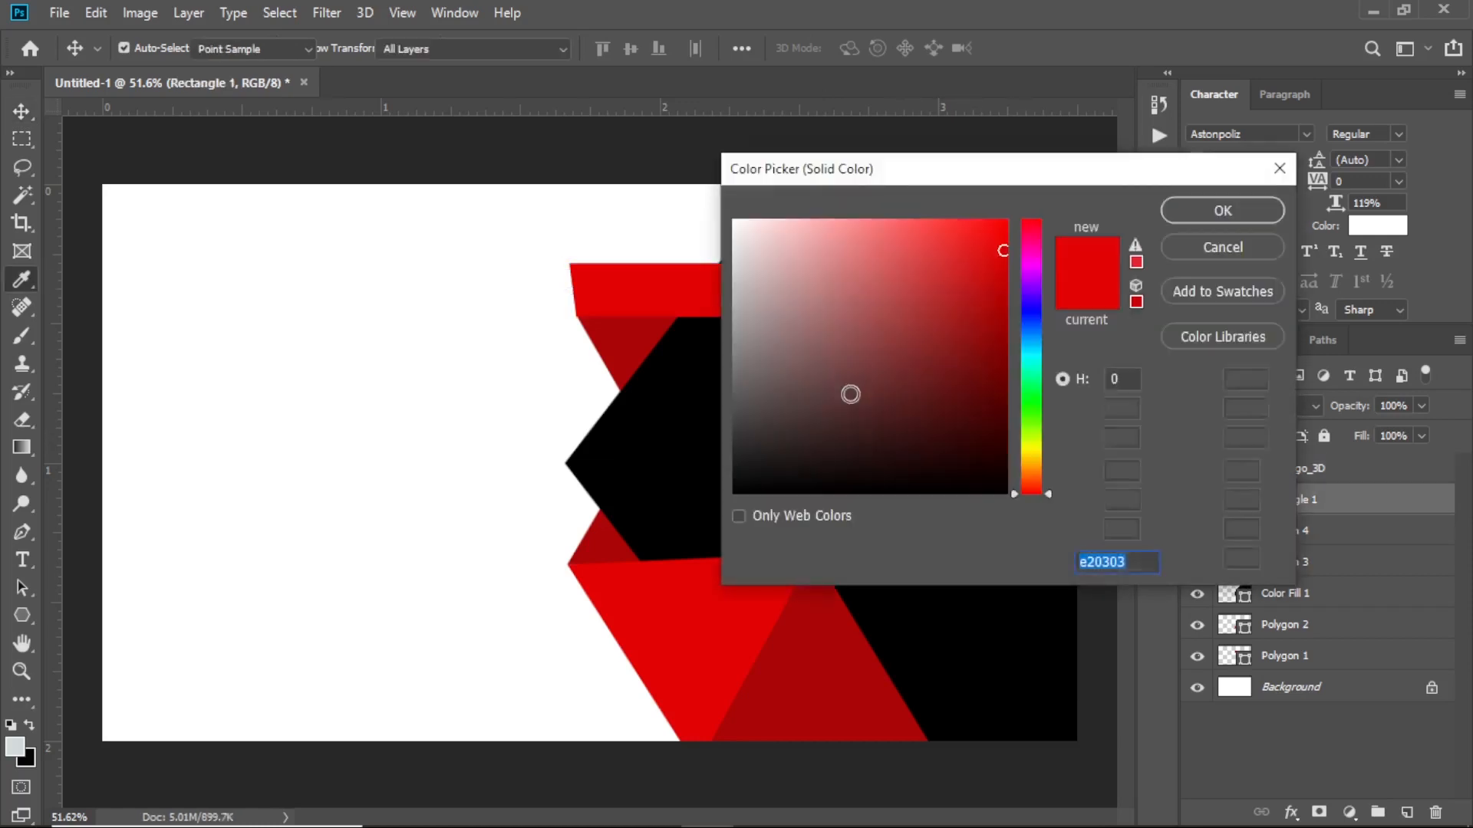
left_click_drag(932, 178, 982, 587)
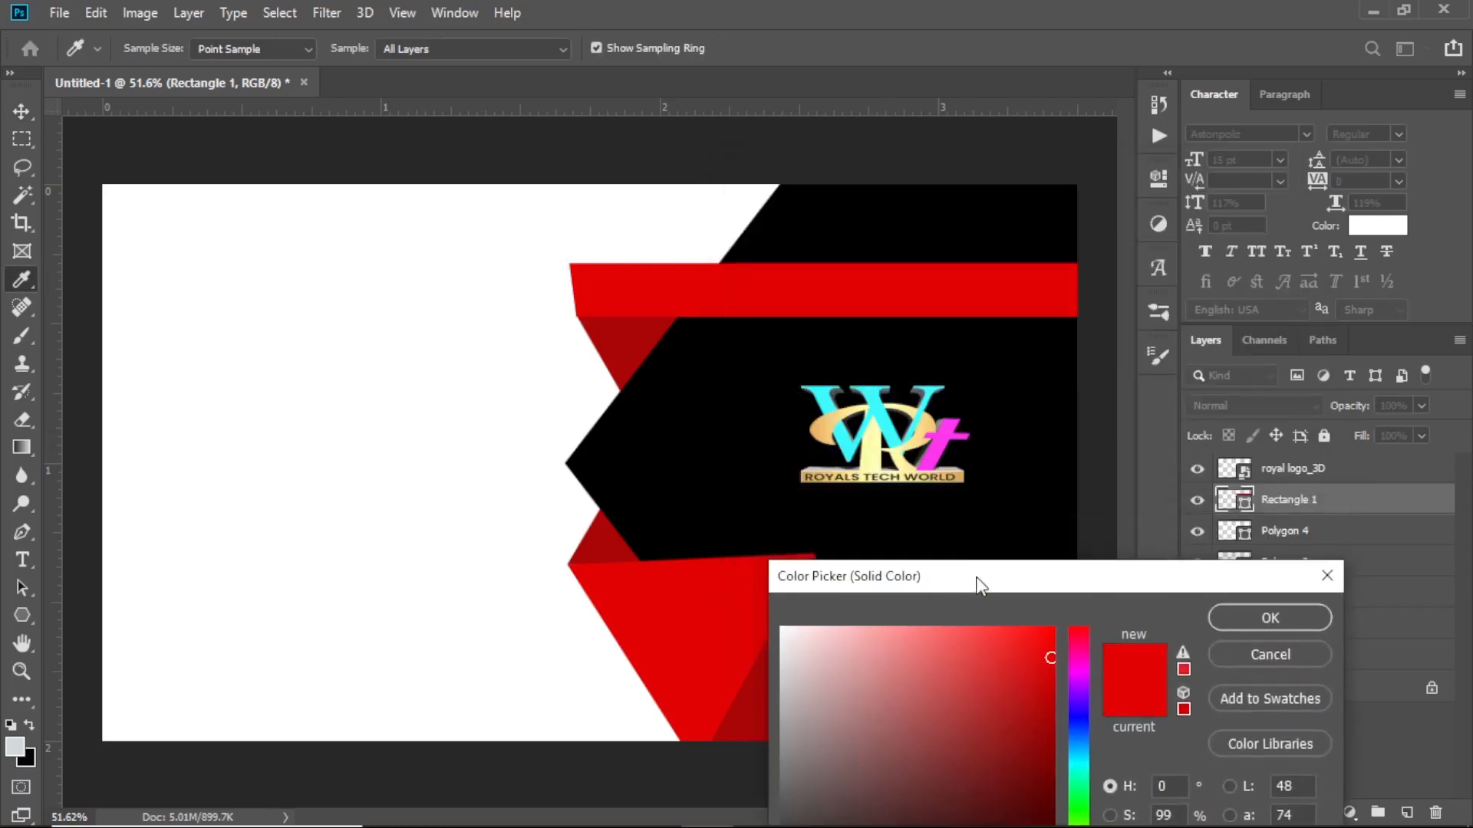
left_click(824, 398)
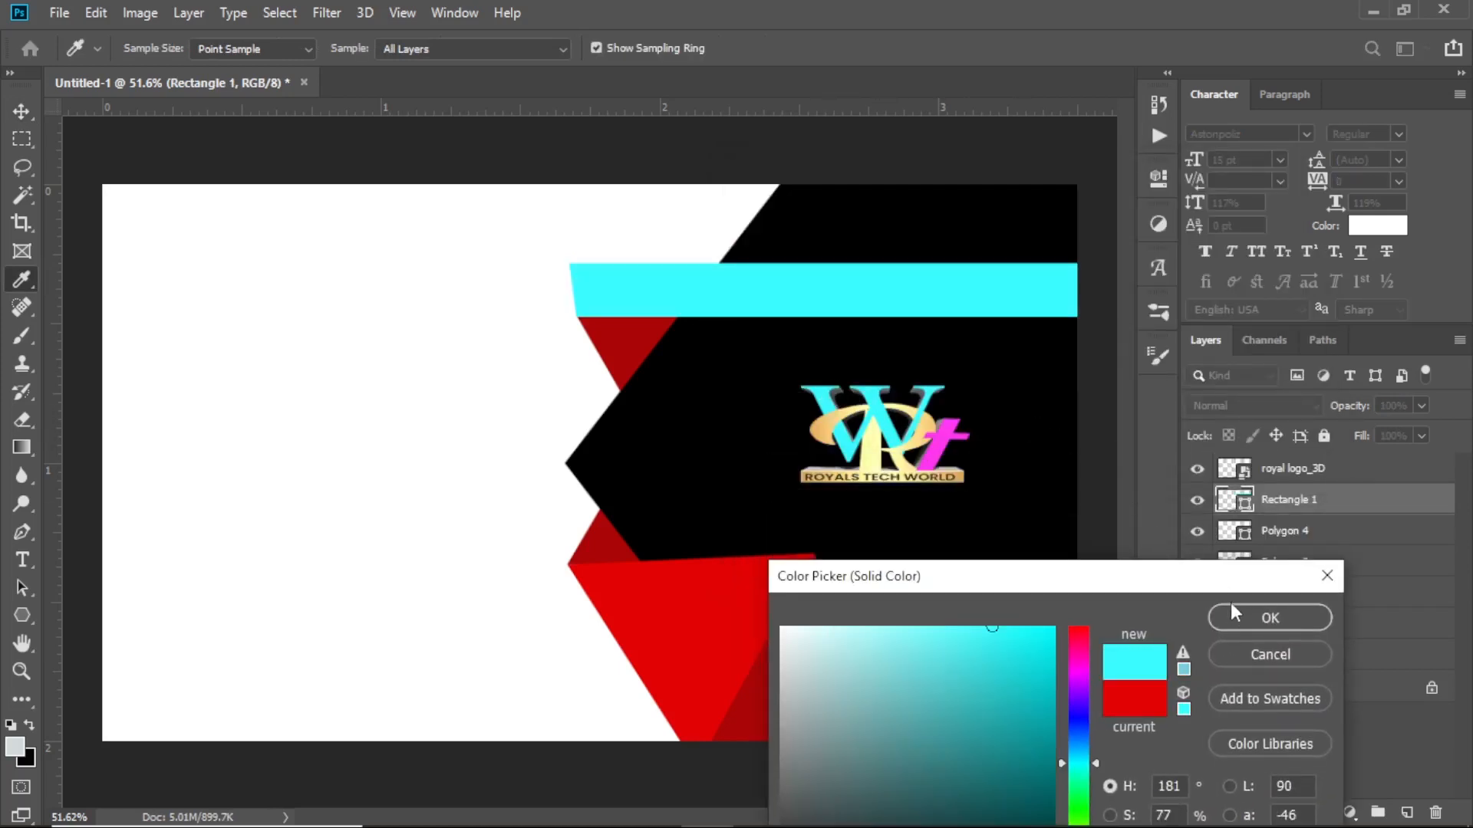
left_click(1268, 617)
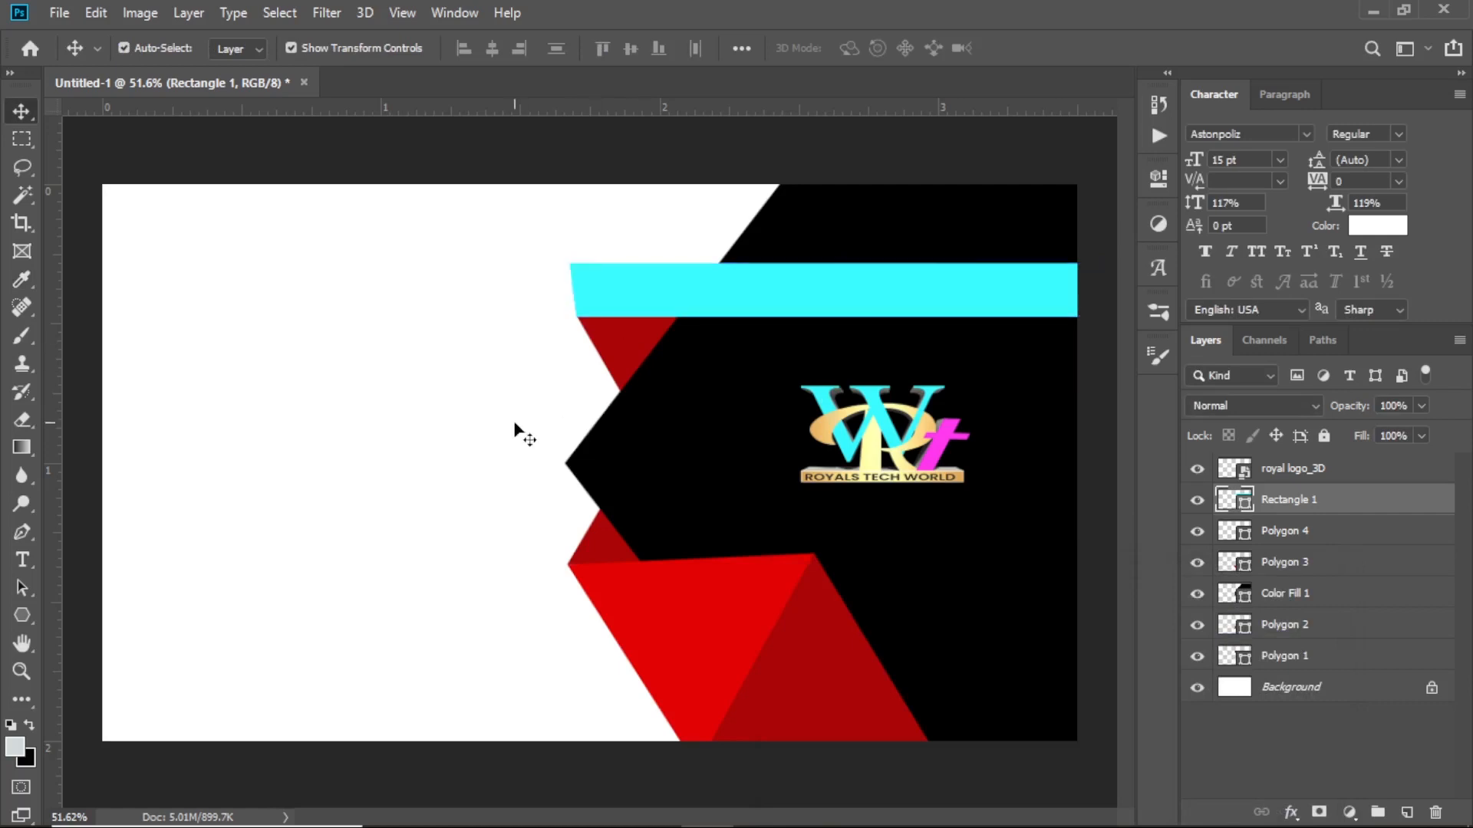
Give the triangle under the bar a darker shade of that cyan
left_click(624, 347)
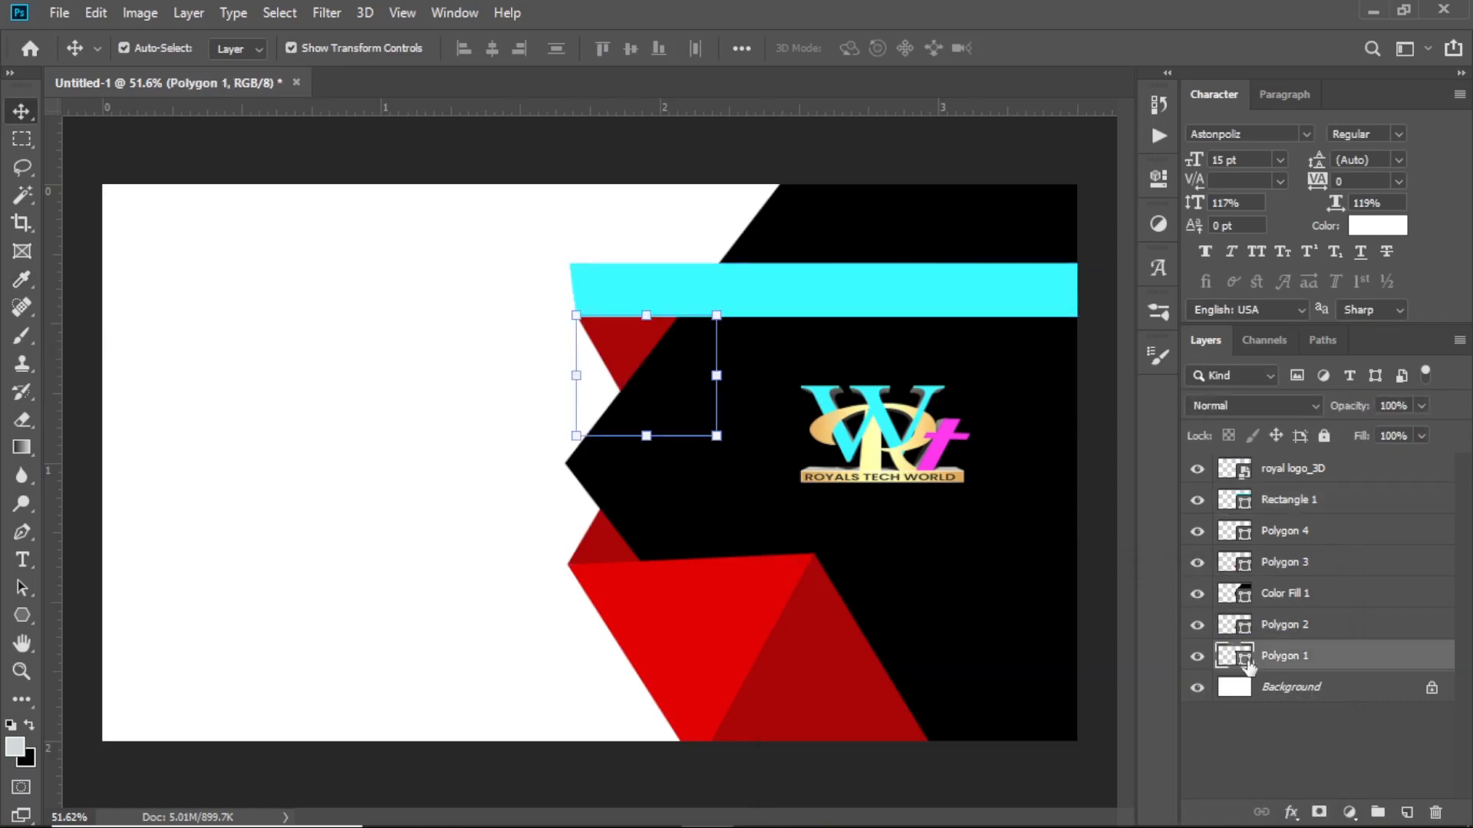
double_click(1247, 663)
left_click(875, 290)
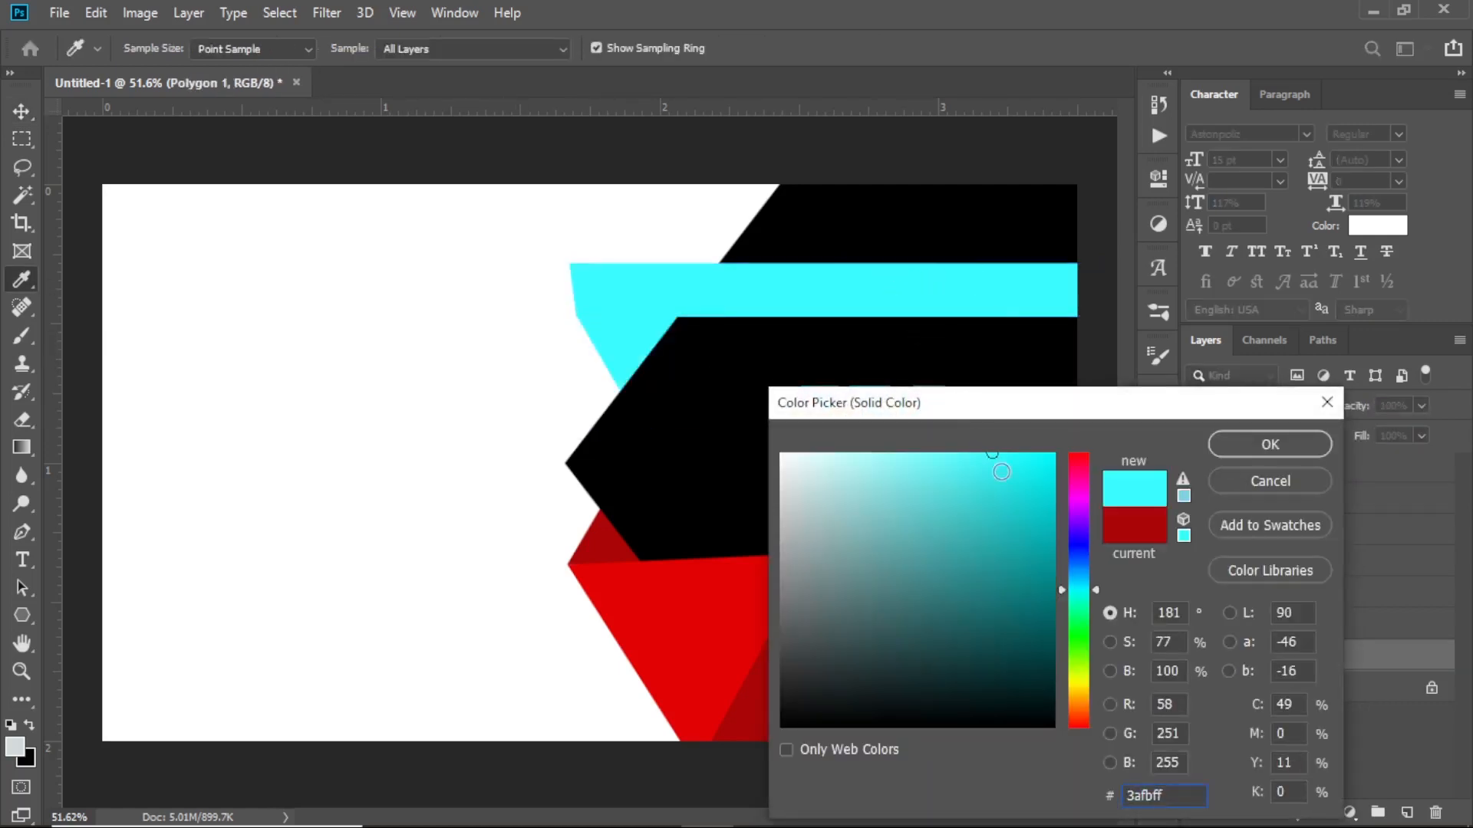
left_click(1032, 496)
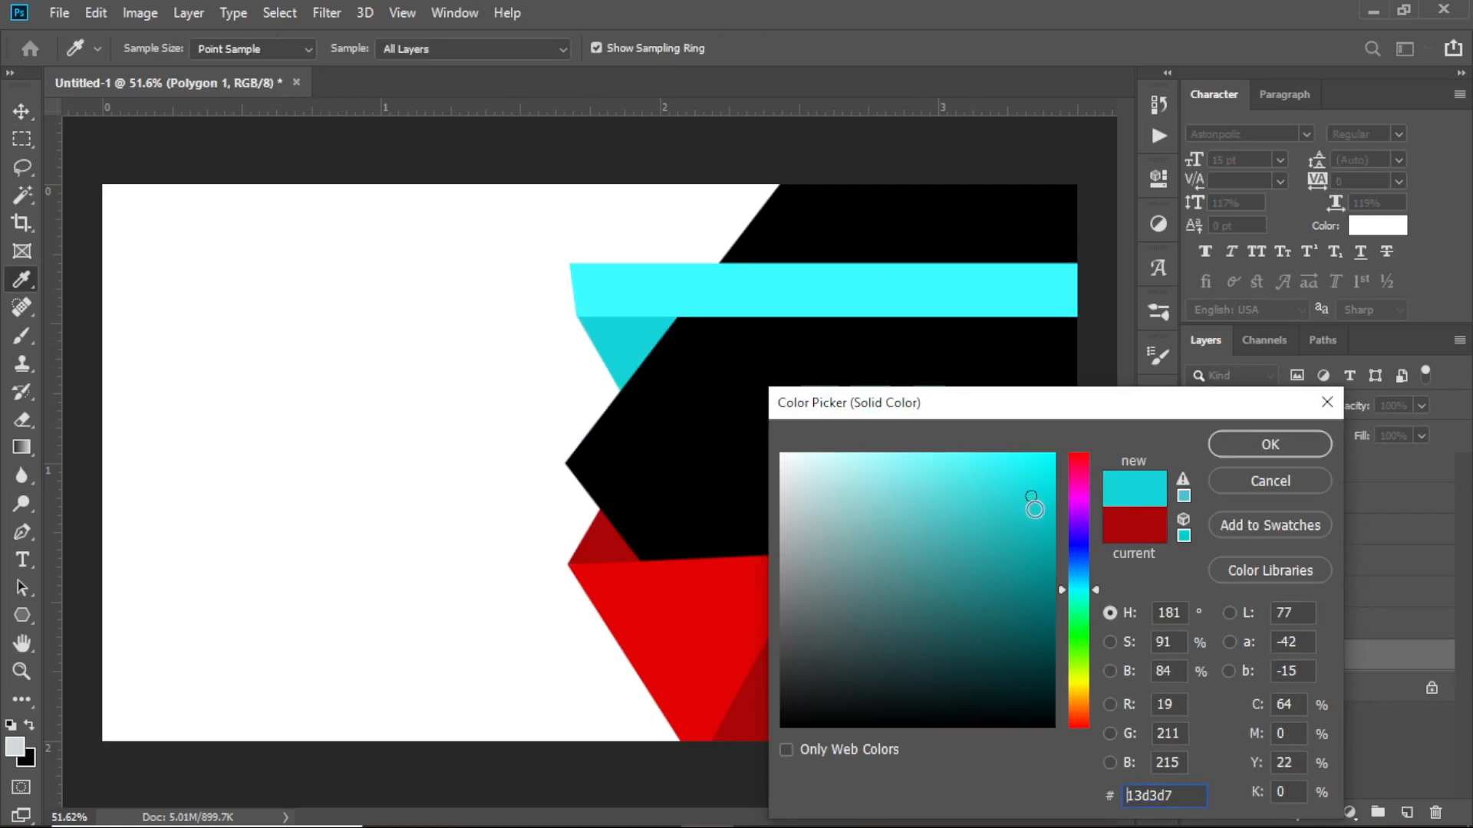
left_click_drag(1031, 496, 1035, 519)
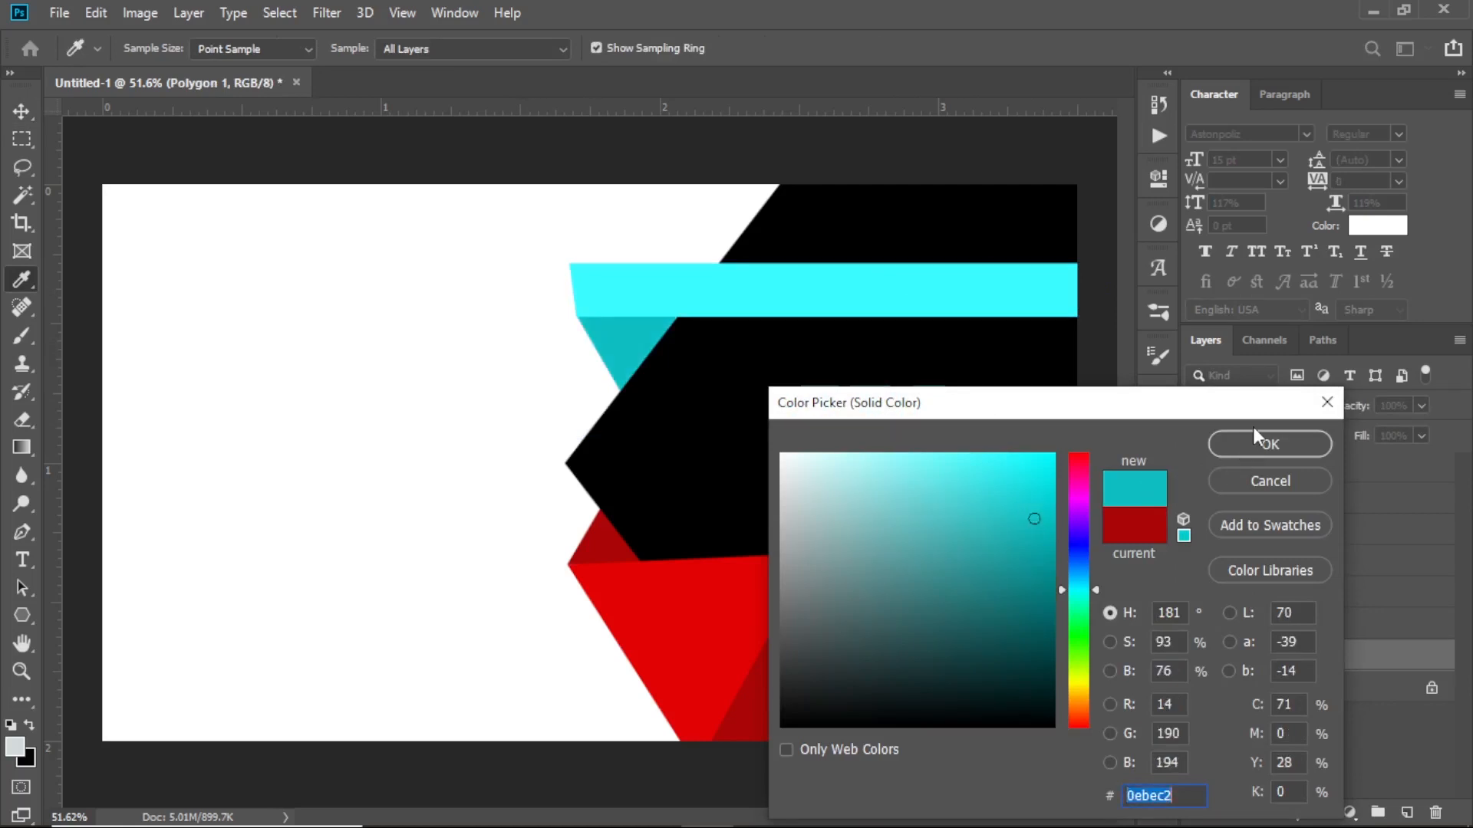
left_click(1237, 445)
key("v")
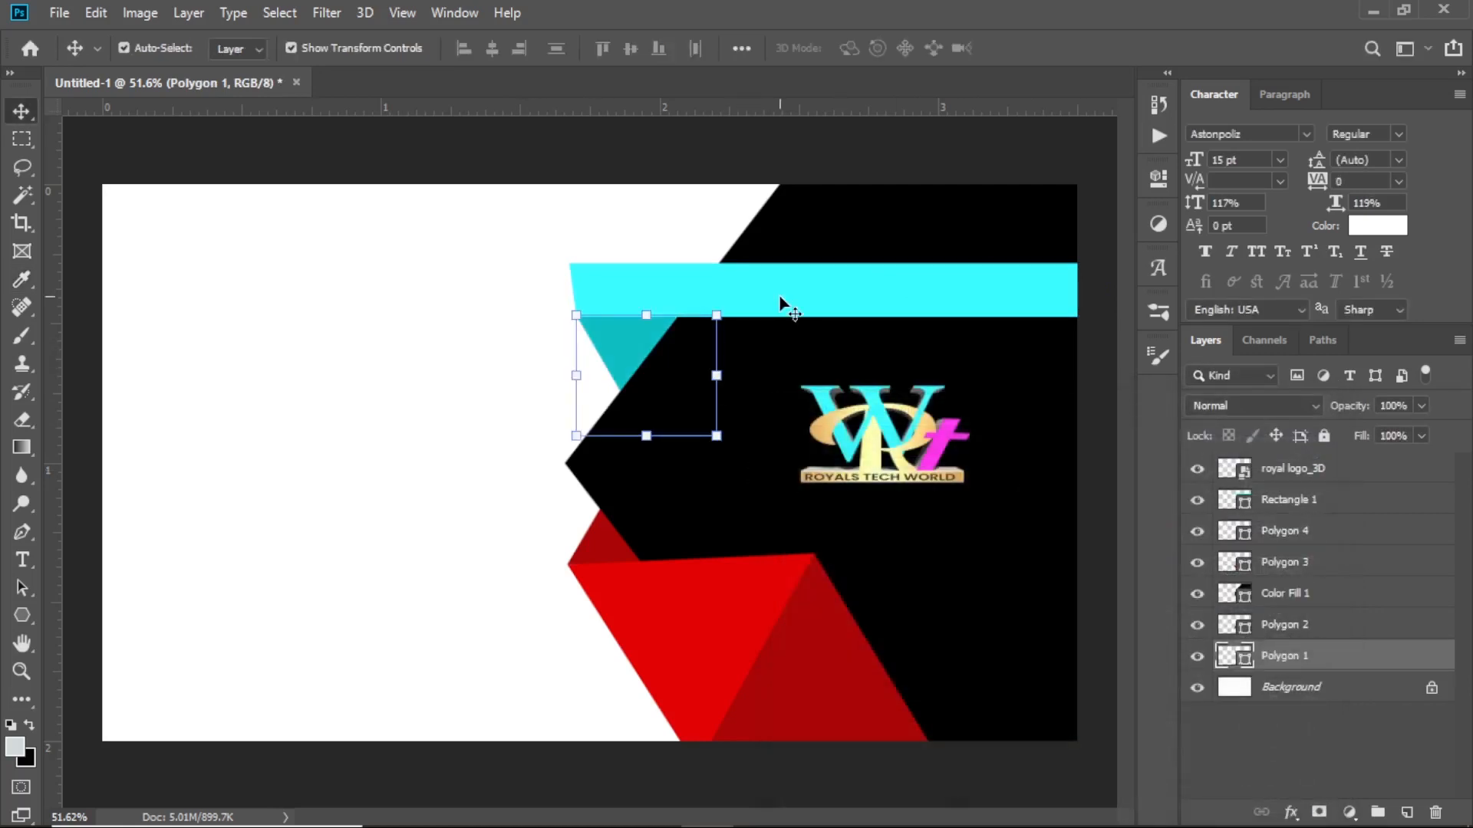
Fill the small triangle at the chevron's lower point with the darker cyan
left_click(611, 552)
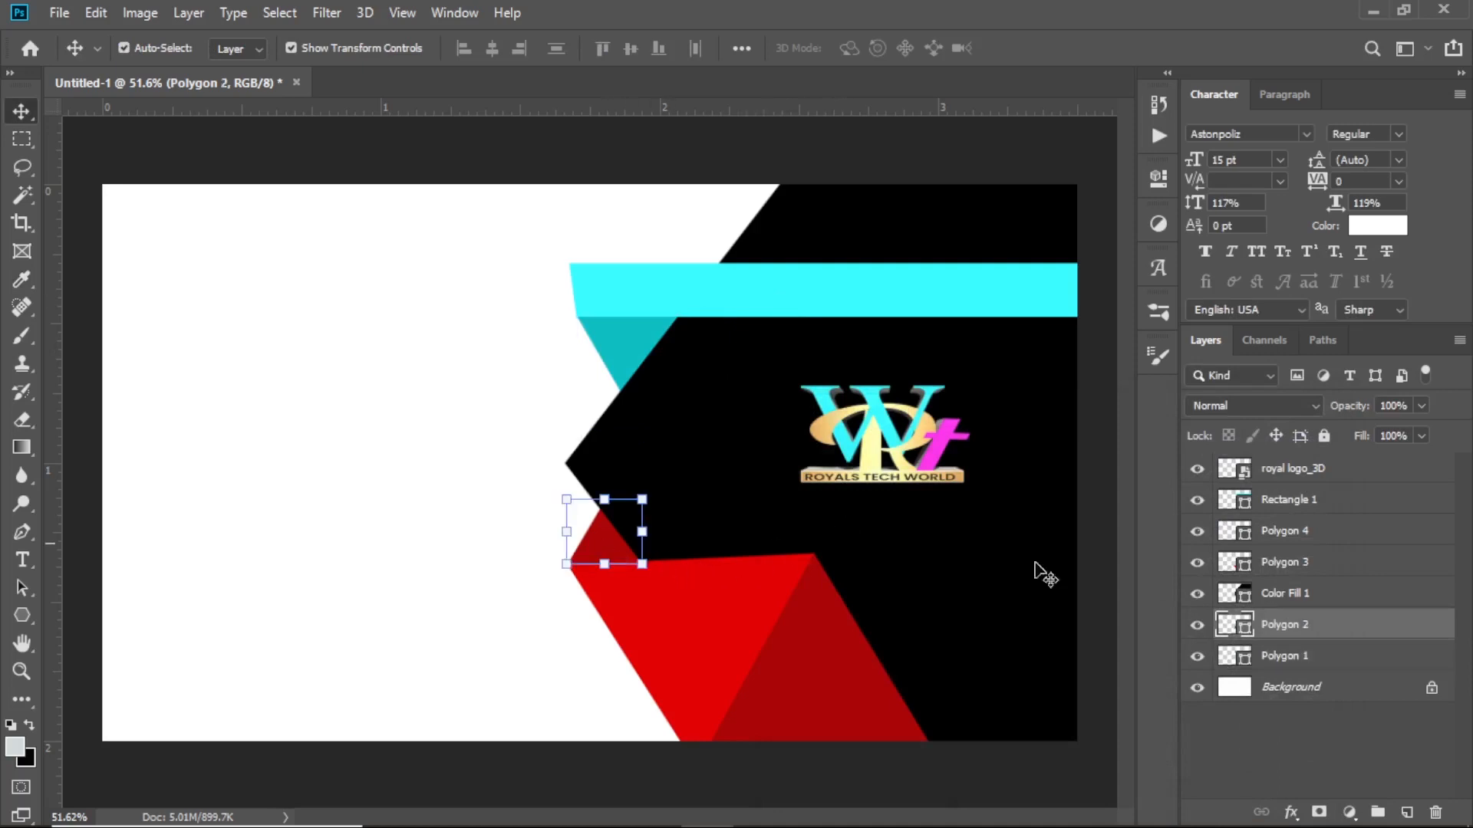
double_click(1225, 623)
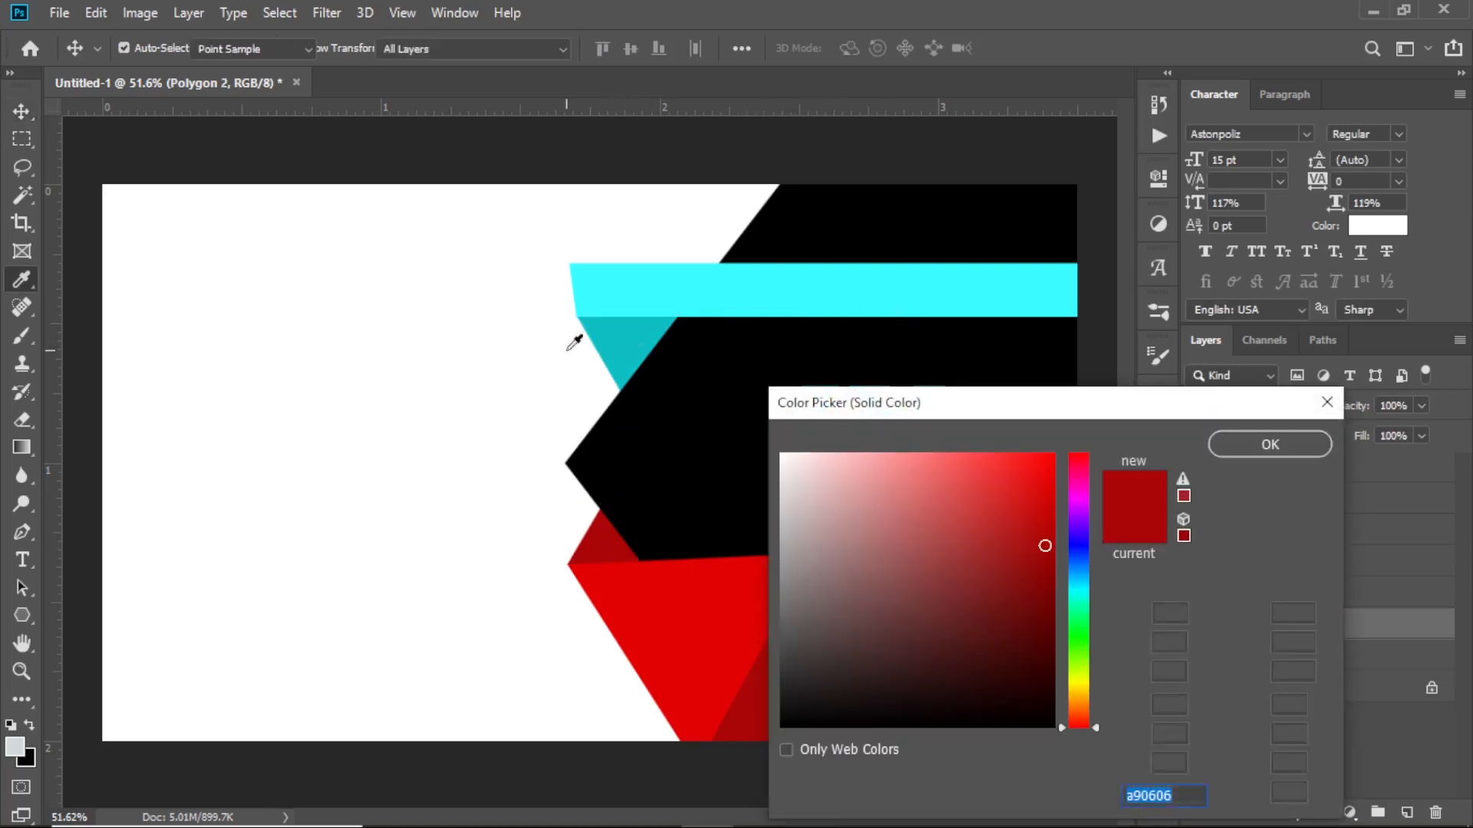
left_click(626, 340)
left_click(1278, 449)
key("v")
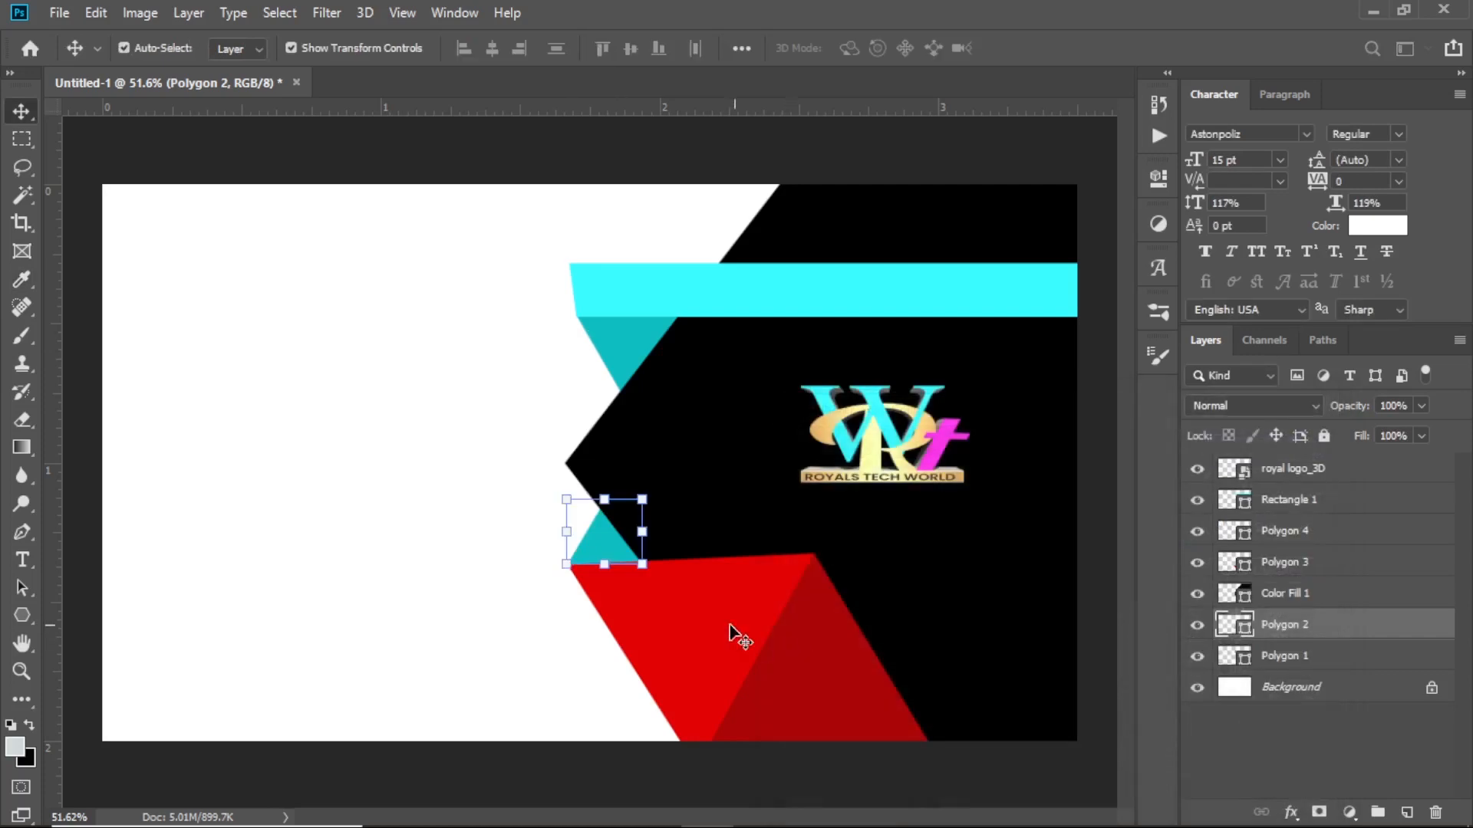
Make the large bottom triangle bright cyan and the bottom-right triangle darker teal
left_click(730, 634)
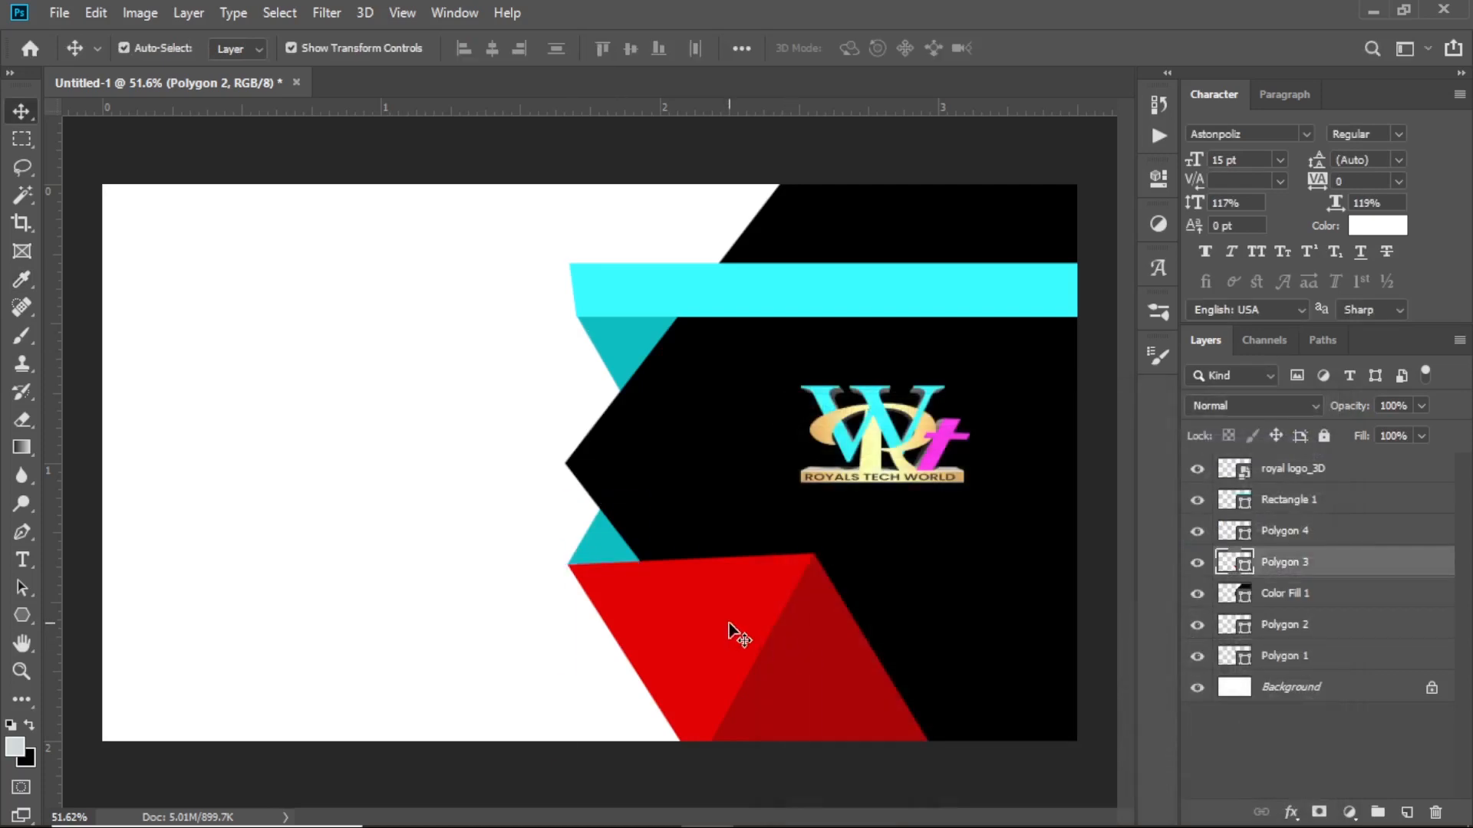
double_click(1235, 564)
left_click(832, 272)
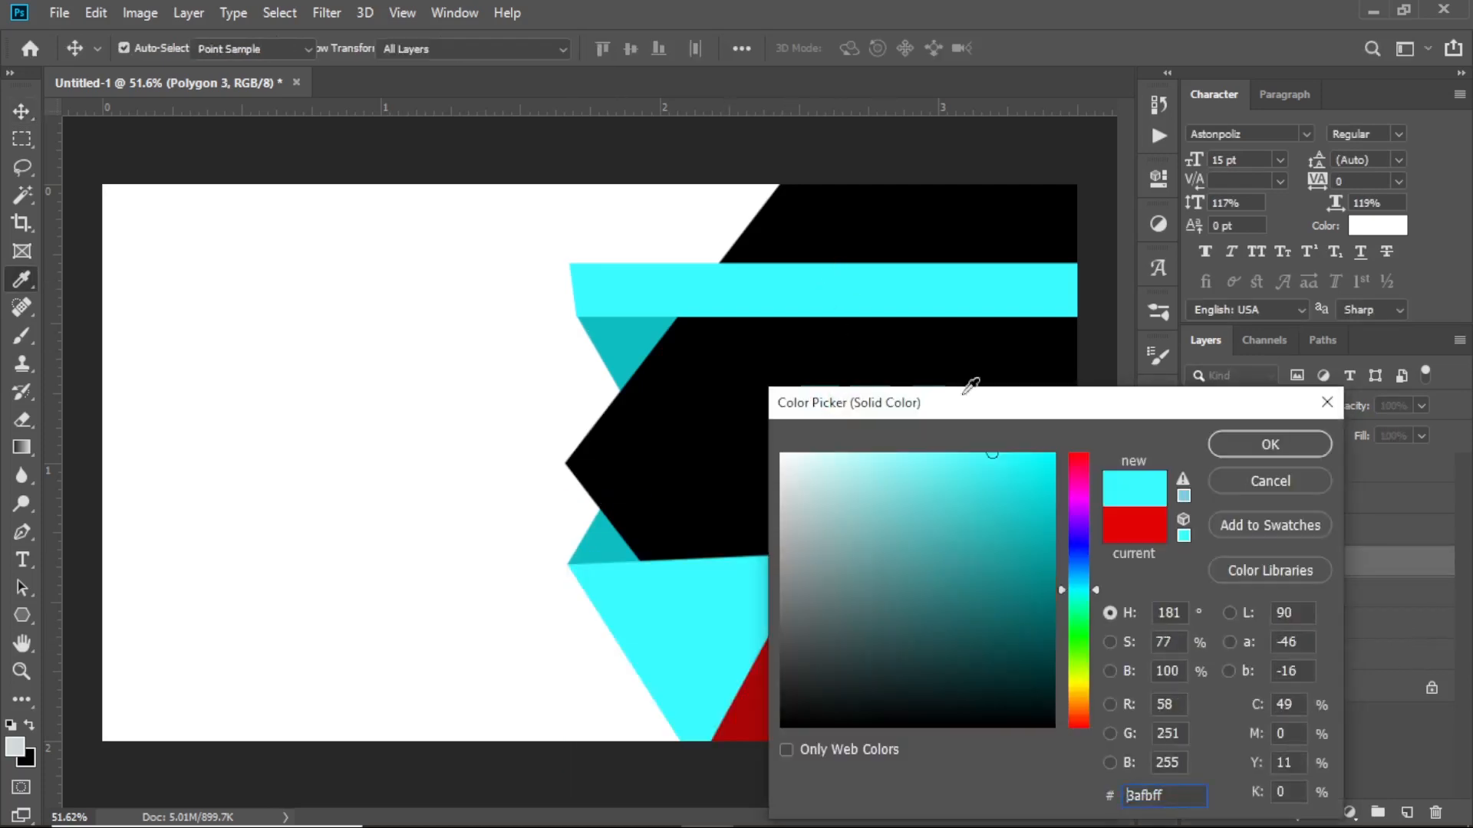
left_click(1264, 445)
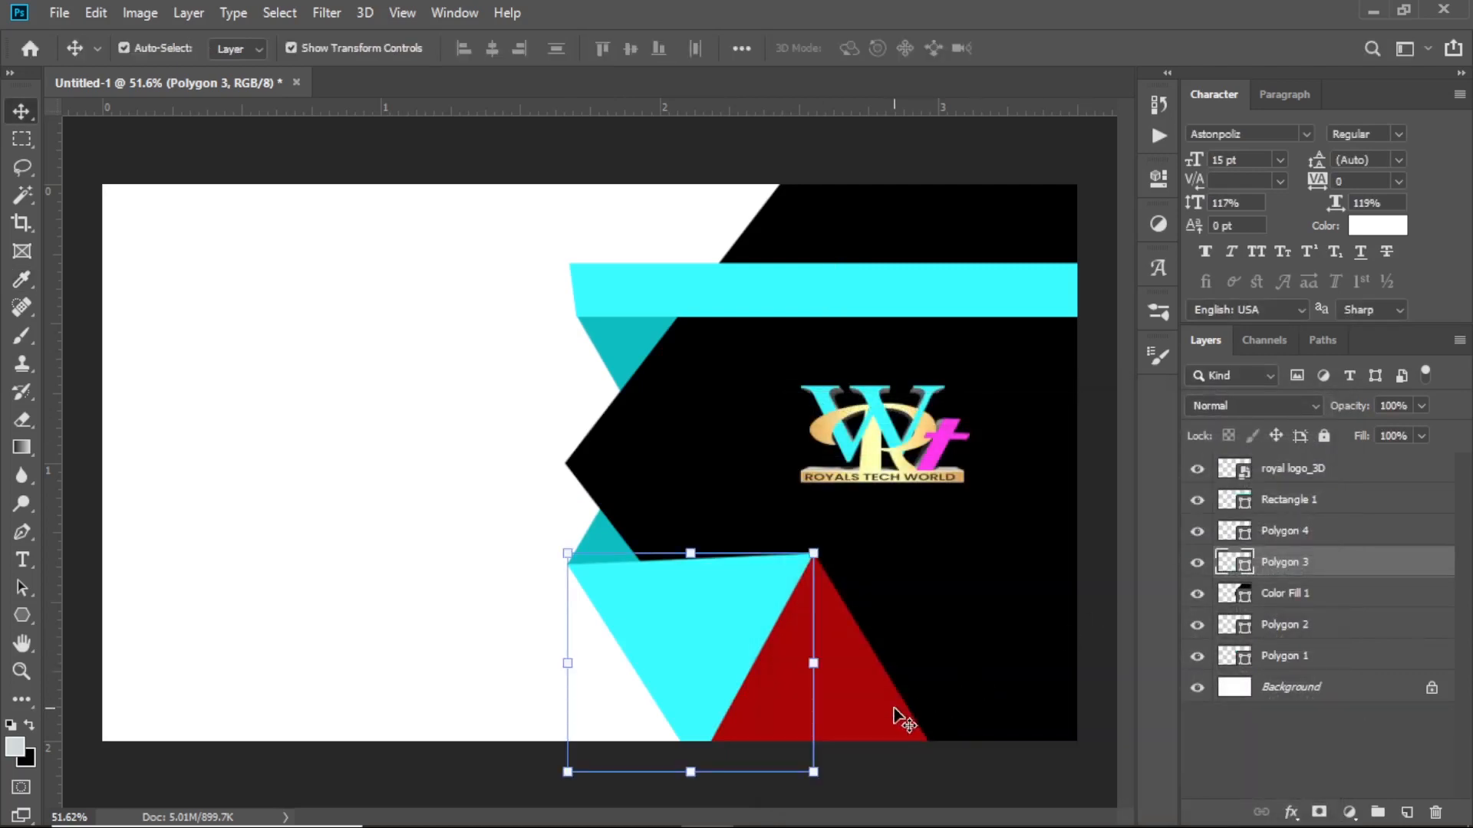
left_click(897, 717)
double_click(1247, 541)
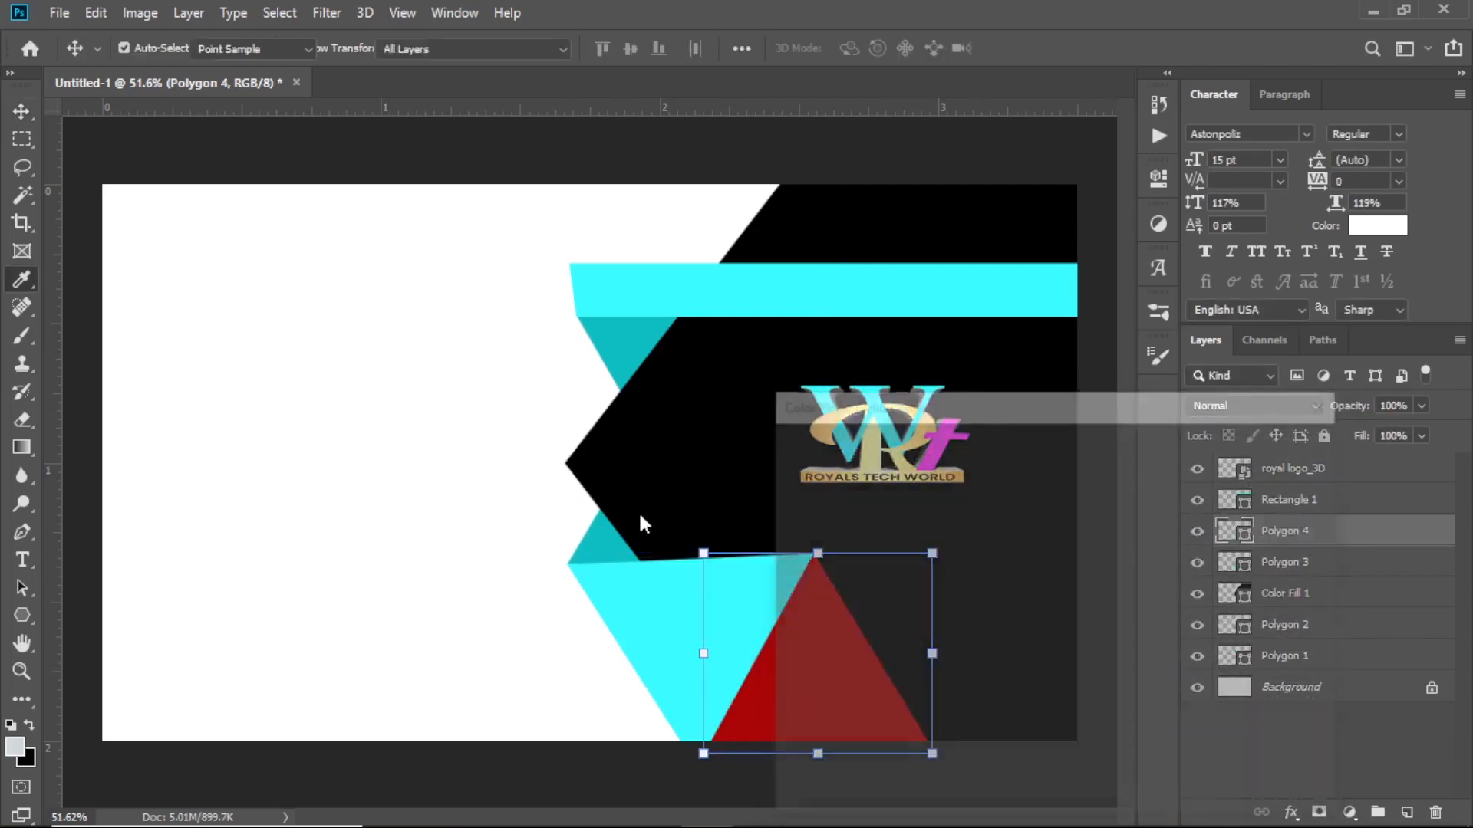
left_click(614, 526)
left_click(1249, 452)
Nudge the logo slightly, deselect all layers, and add a vertical guide near the card's left edge
key("v")
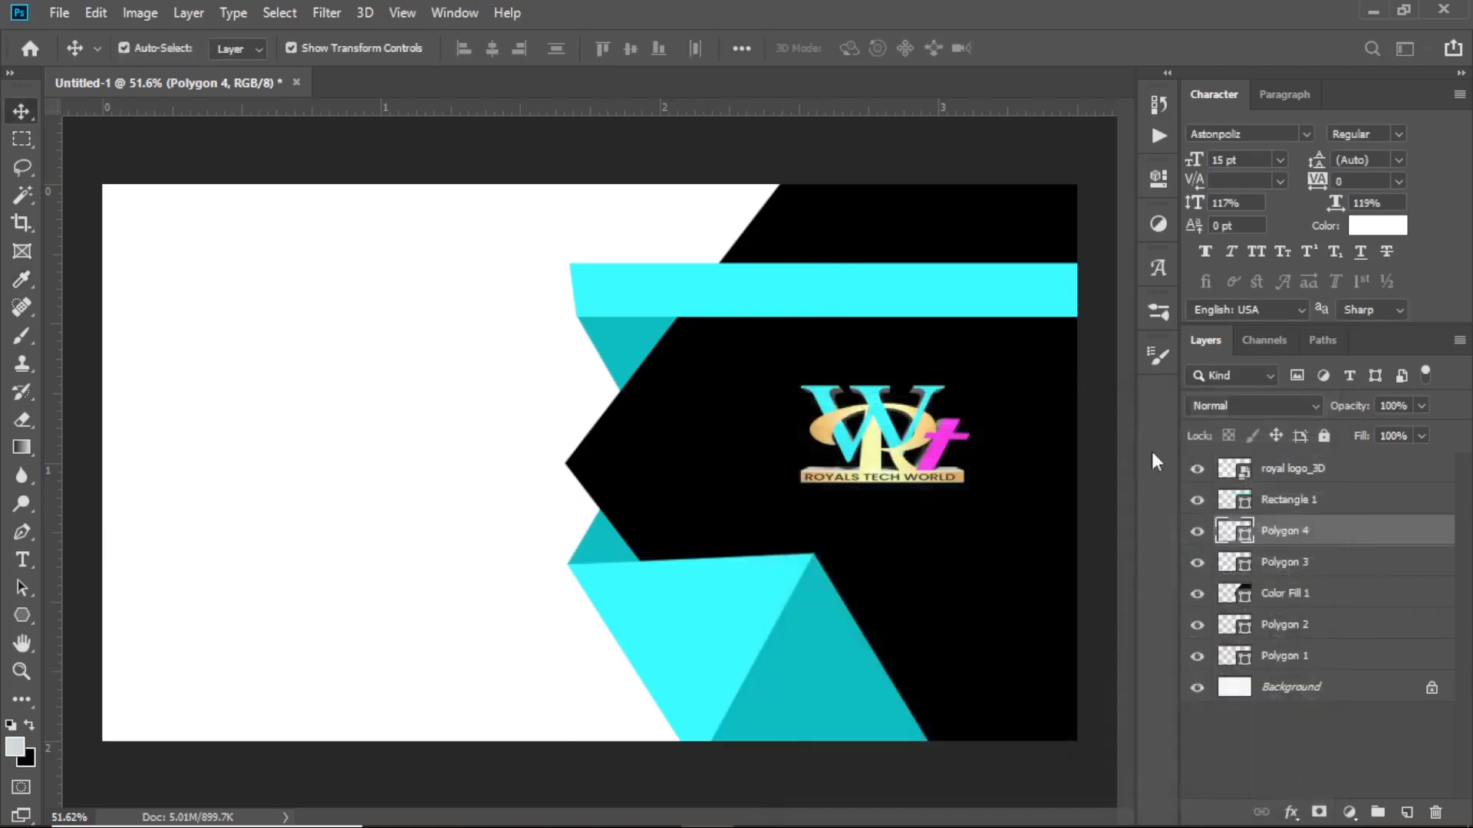
scroll(897, 502, "down", 11)
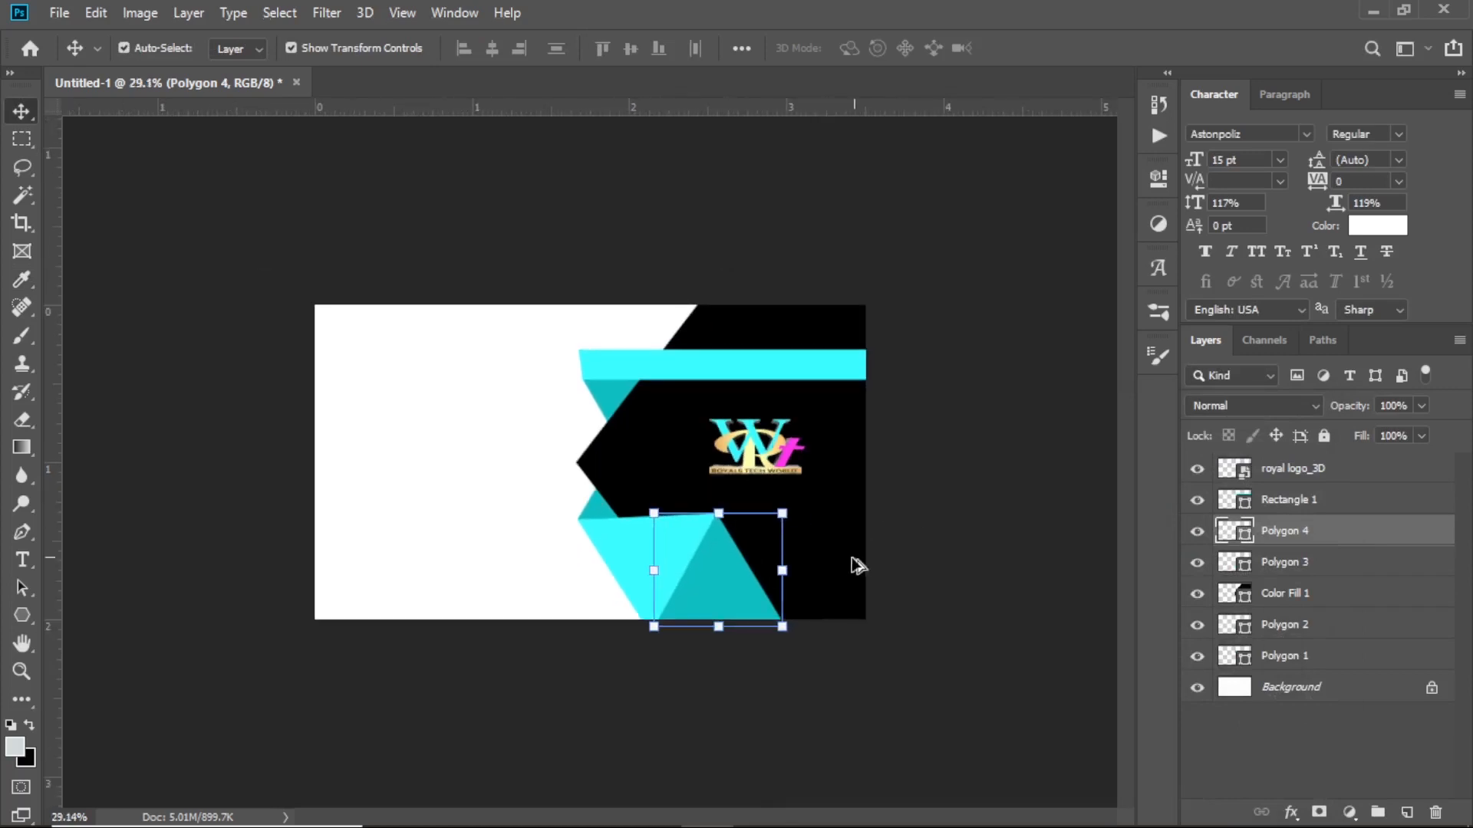
scroll(696, 560, "up", 11)
scroll(926, 495, "up", 1)
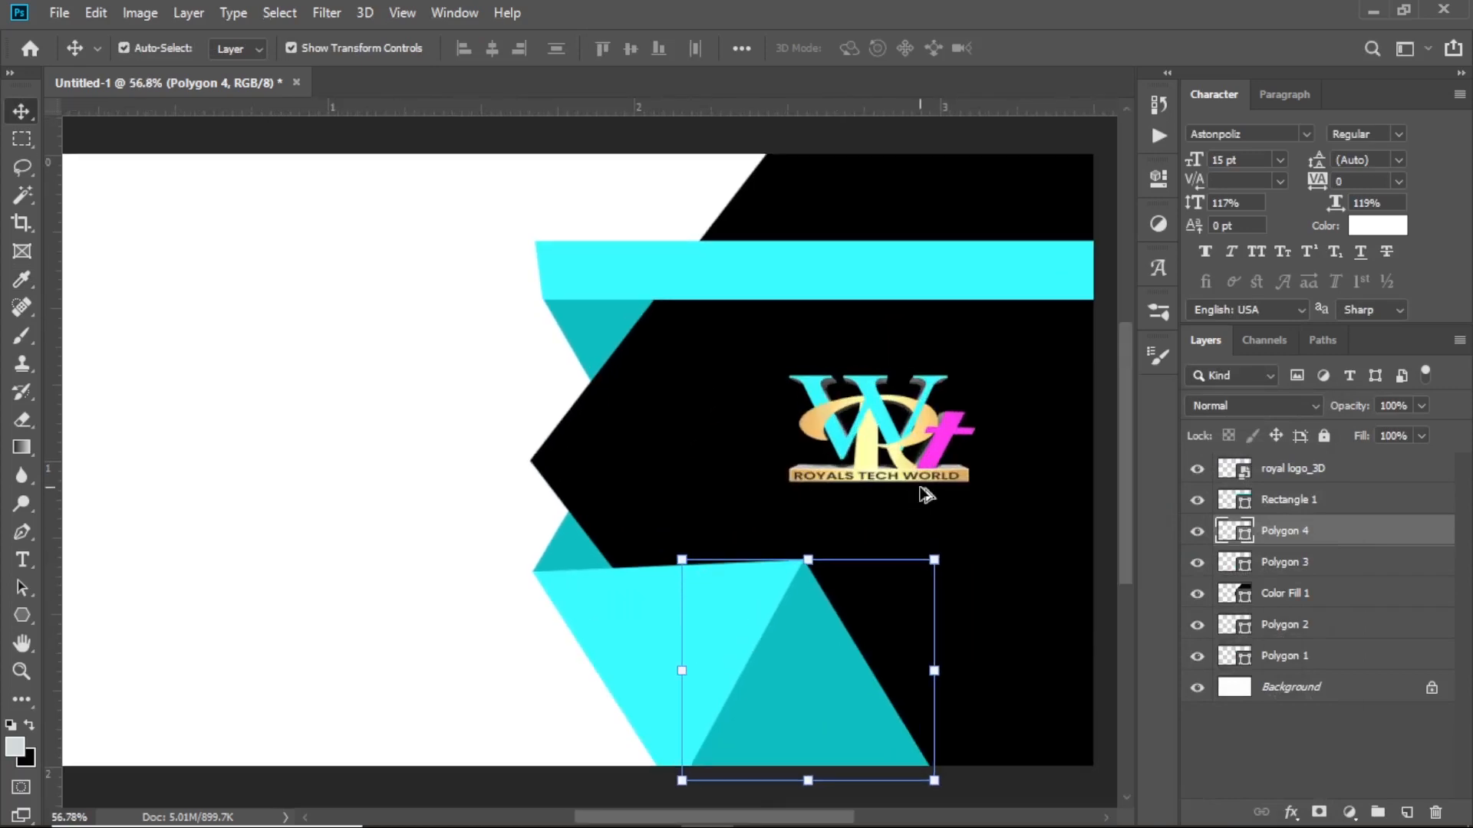
scroll(920, 488, "down", 1)
scroll(921, 488, "up", 1)
scroll(851, 524, "down", 2)
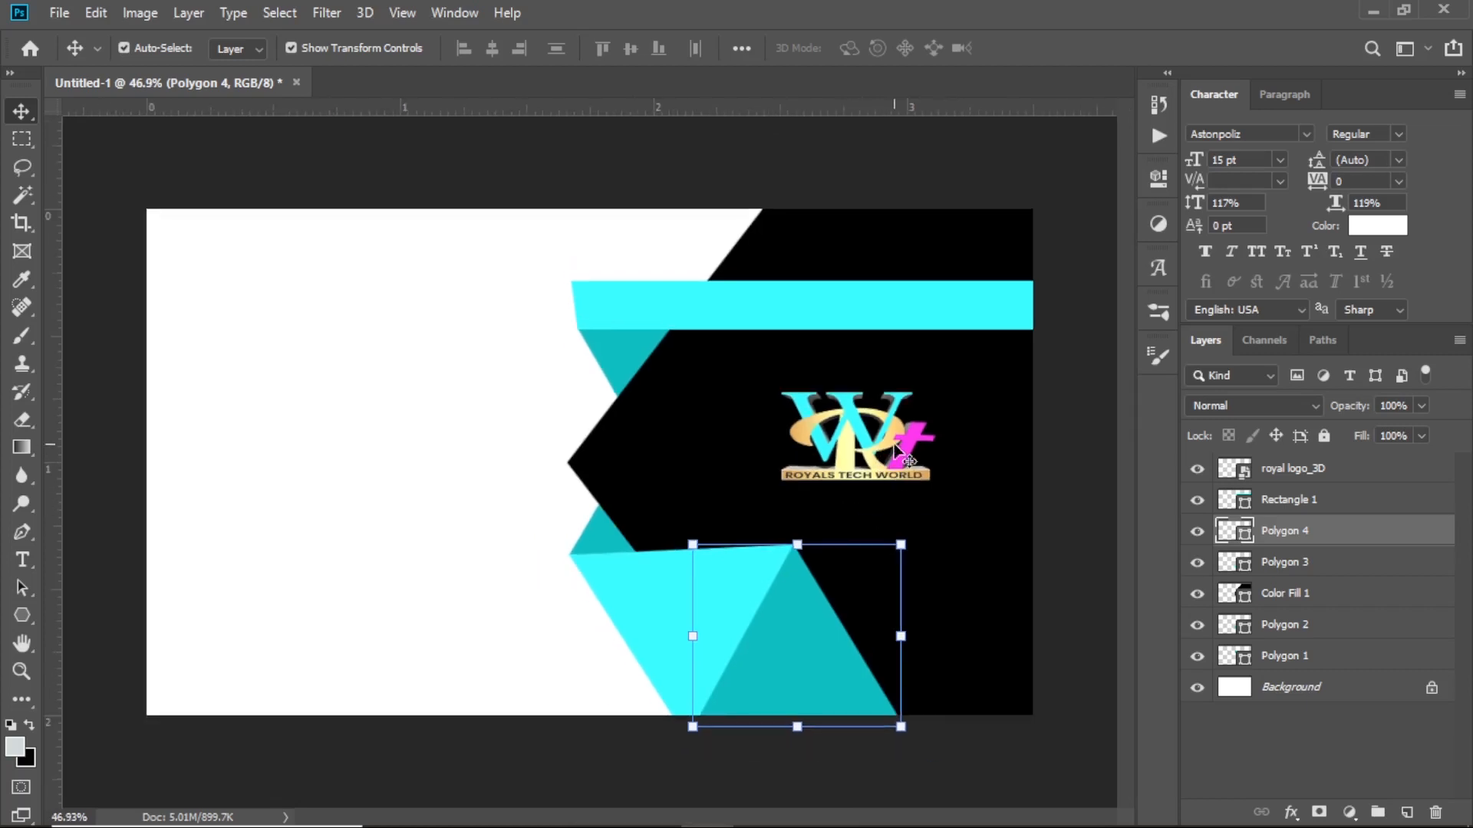
left_click(818, 481)
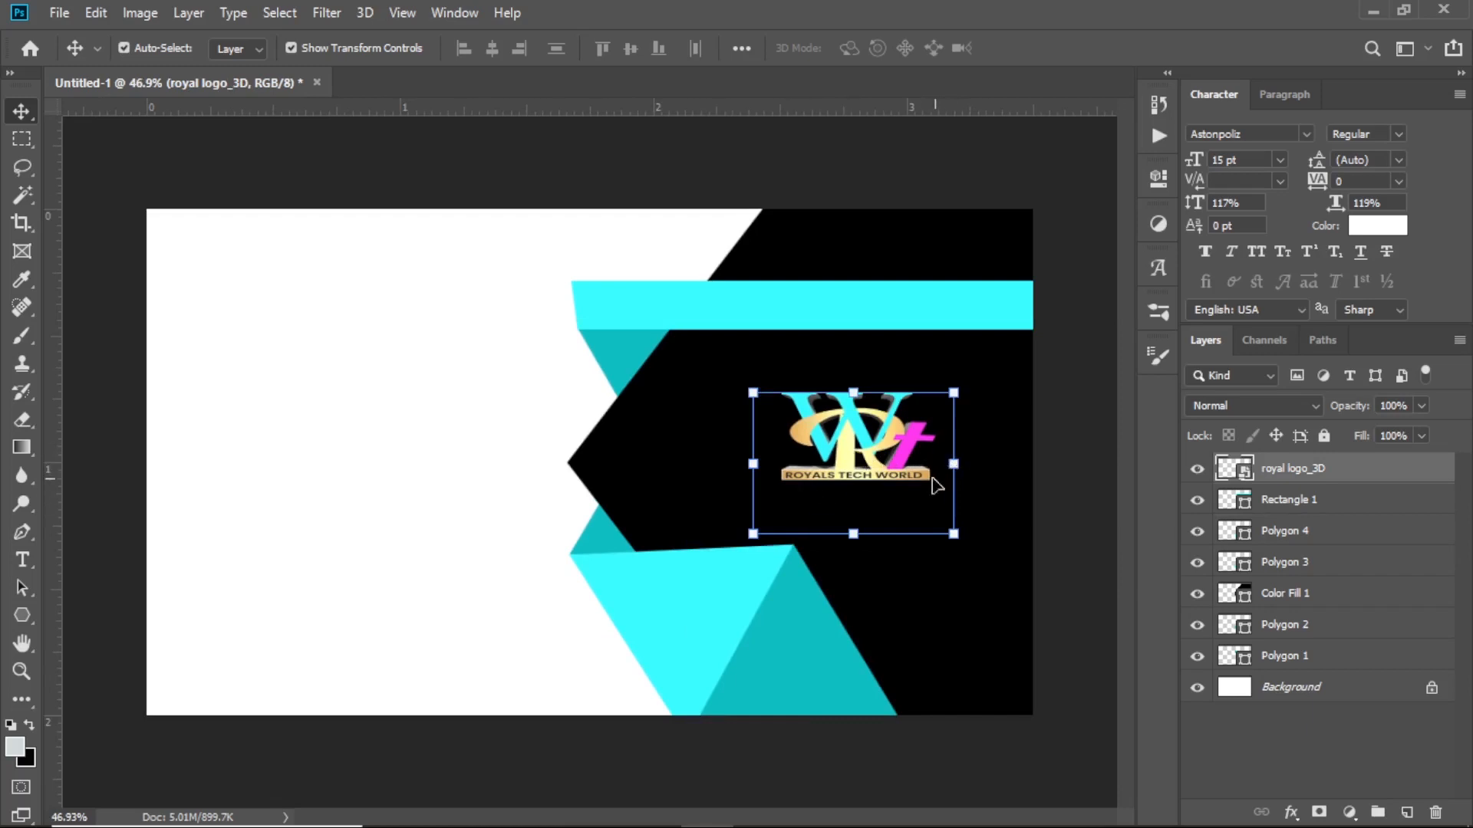
left_click_drag(858, 440, 859, 438)
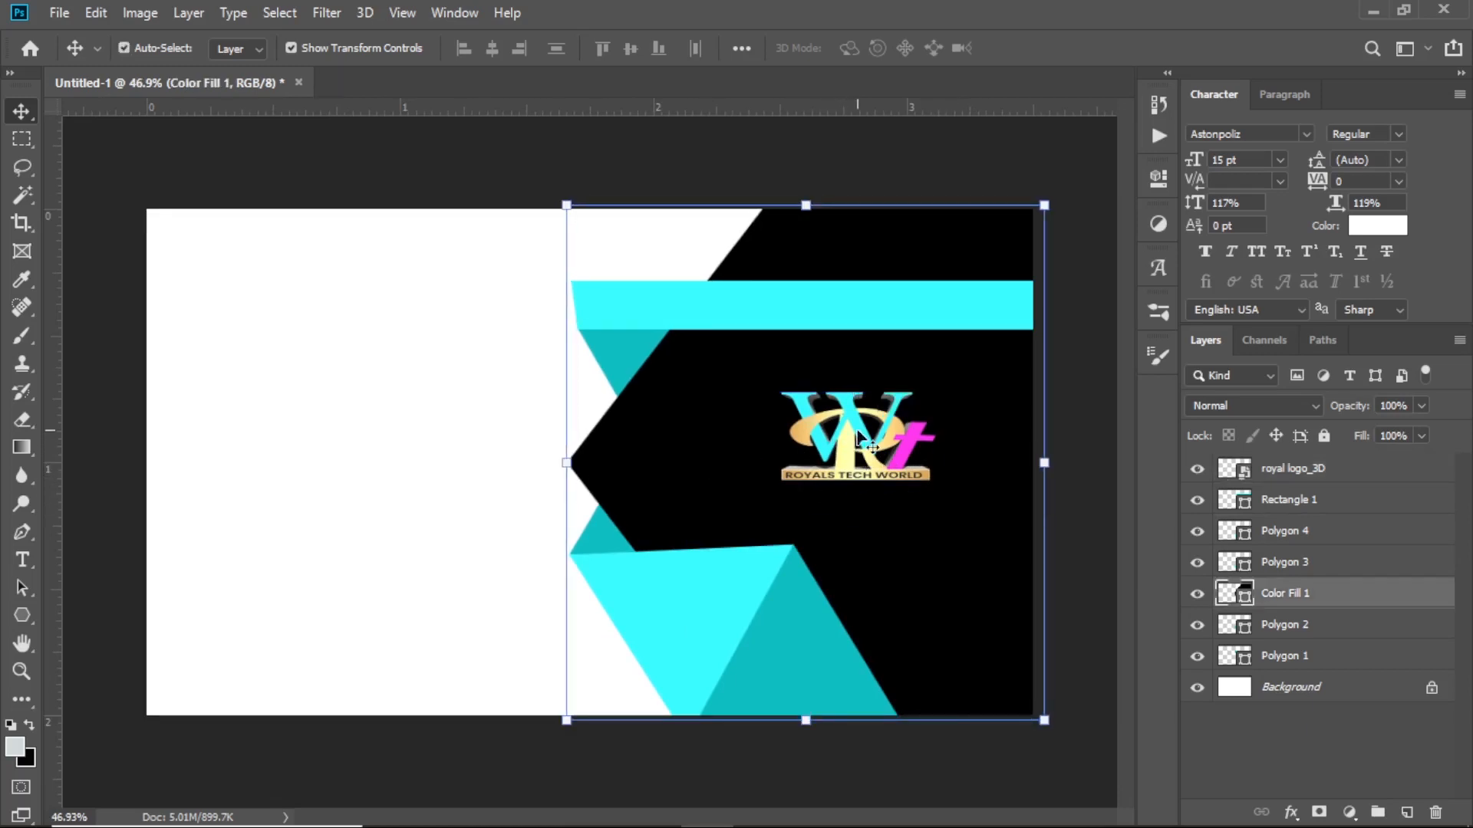
left_click(389, 449)
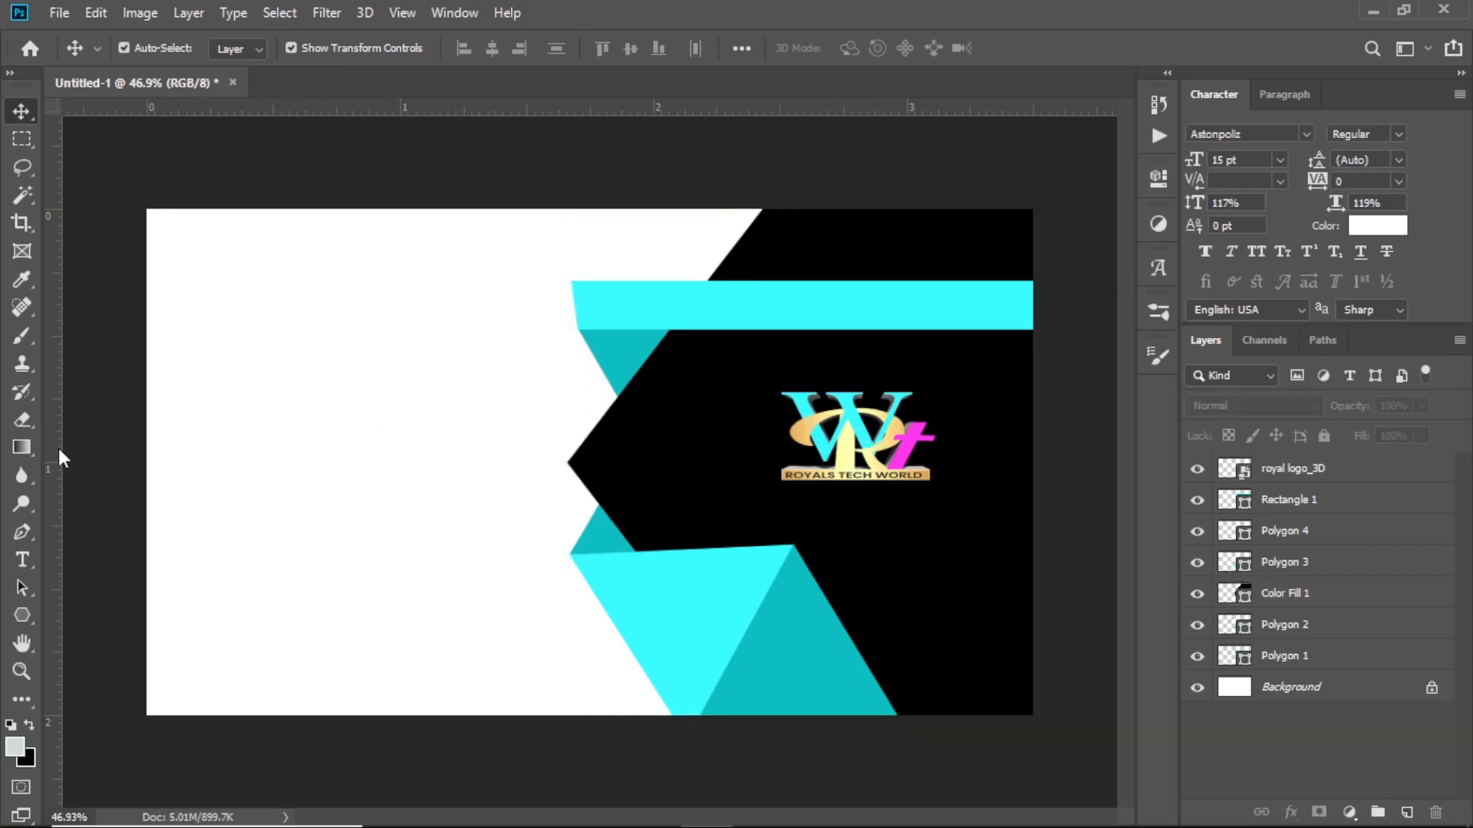
left_click_drag(58, 450, 159, 461)
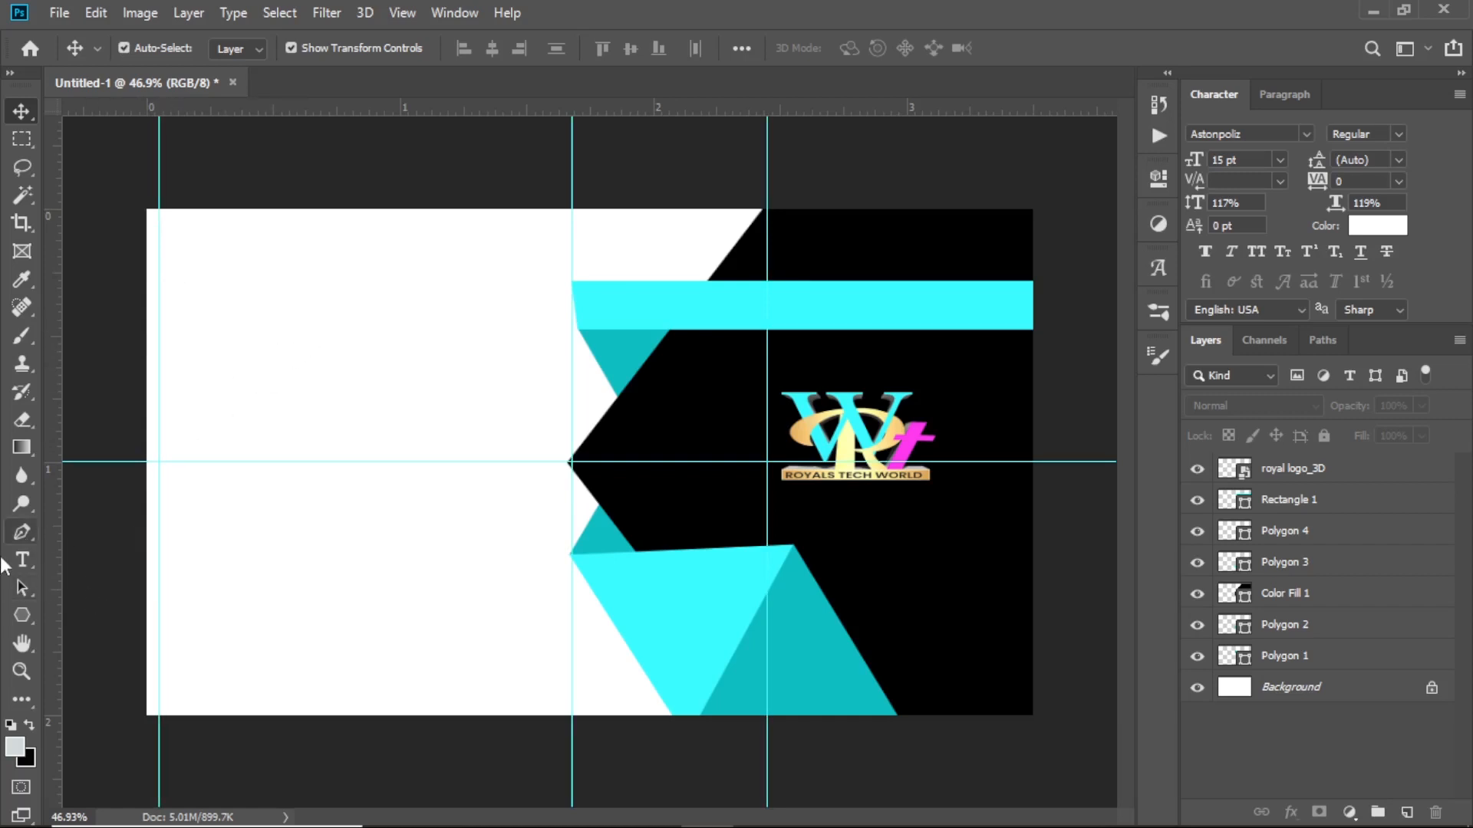
Set the Type tool's text colour to black
key("t")
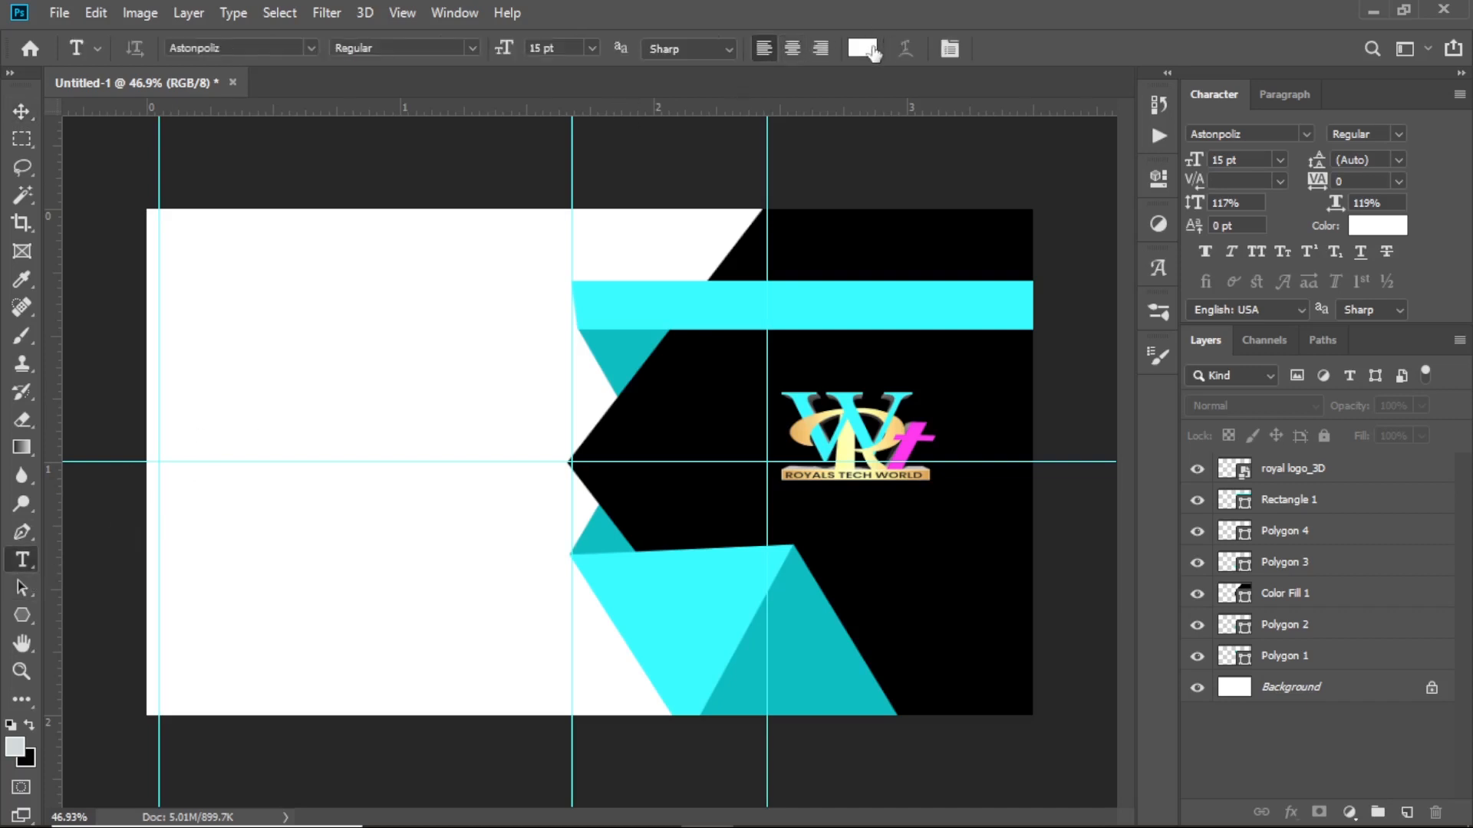
left_click(871, 48)
left_click(695, 346)
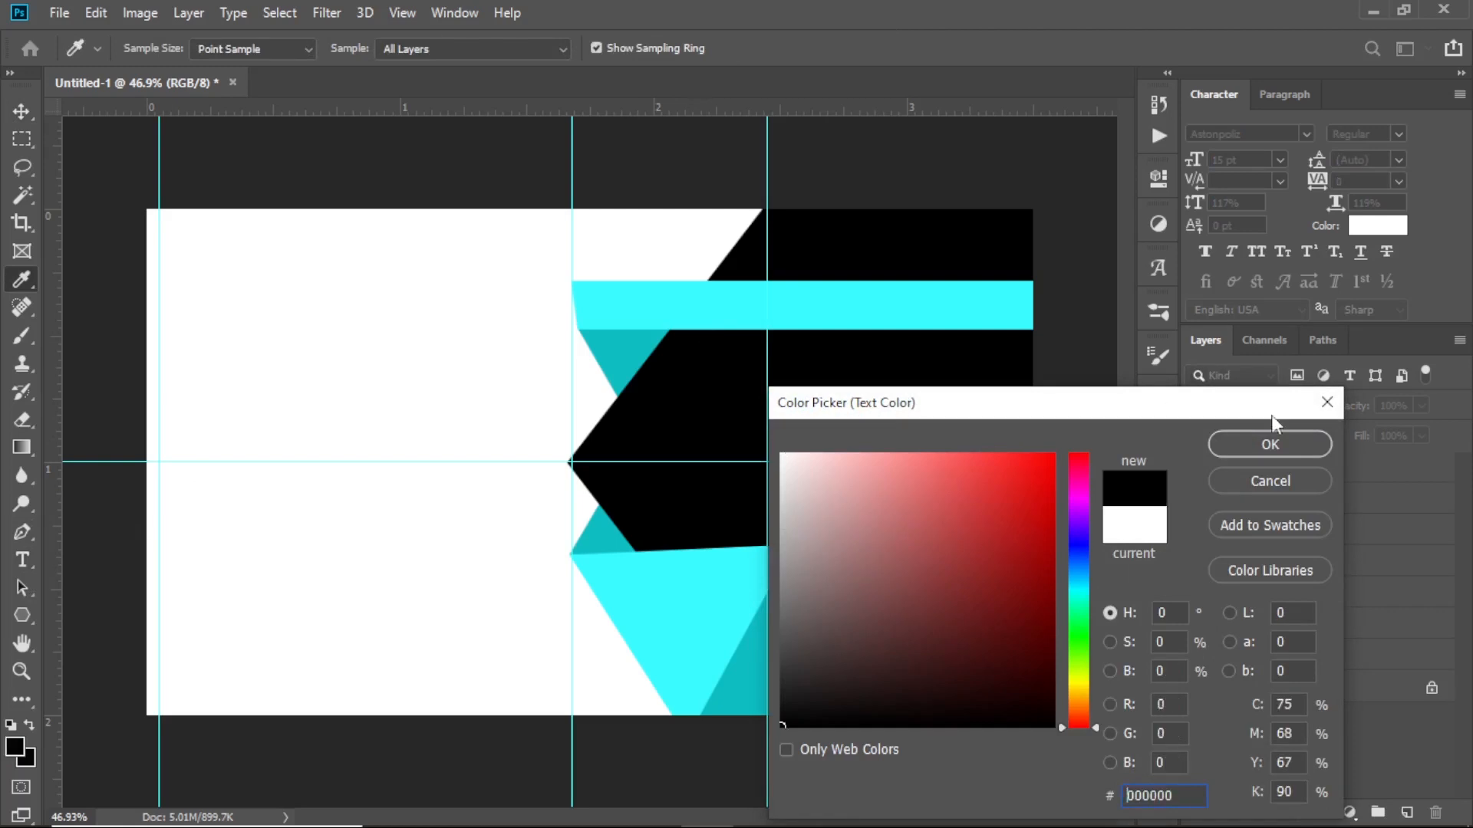
left_click(1271, 444)
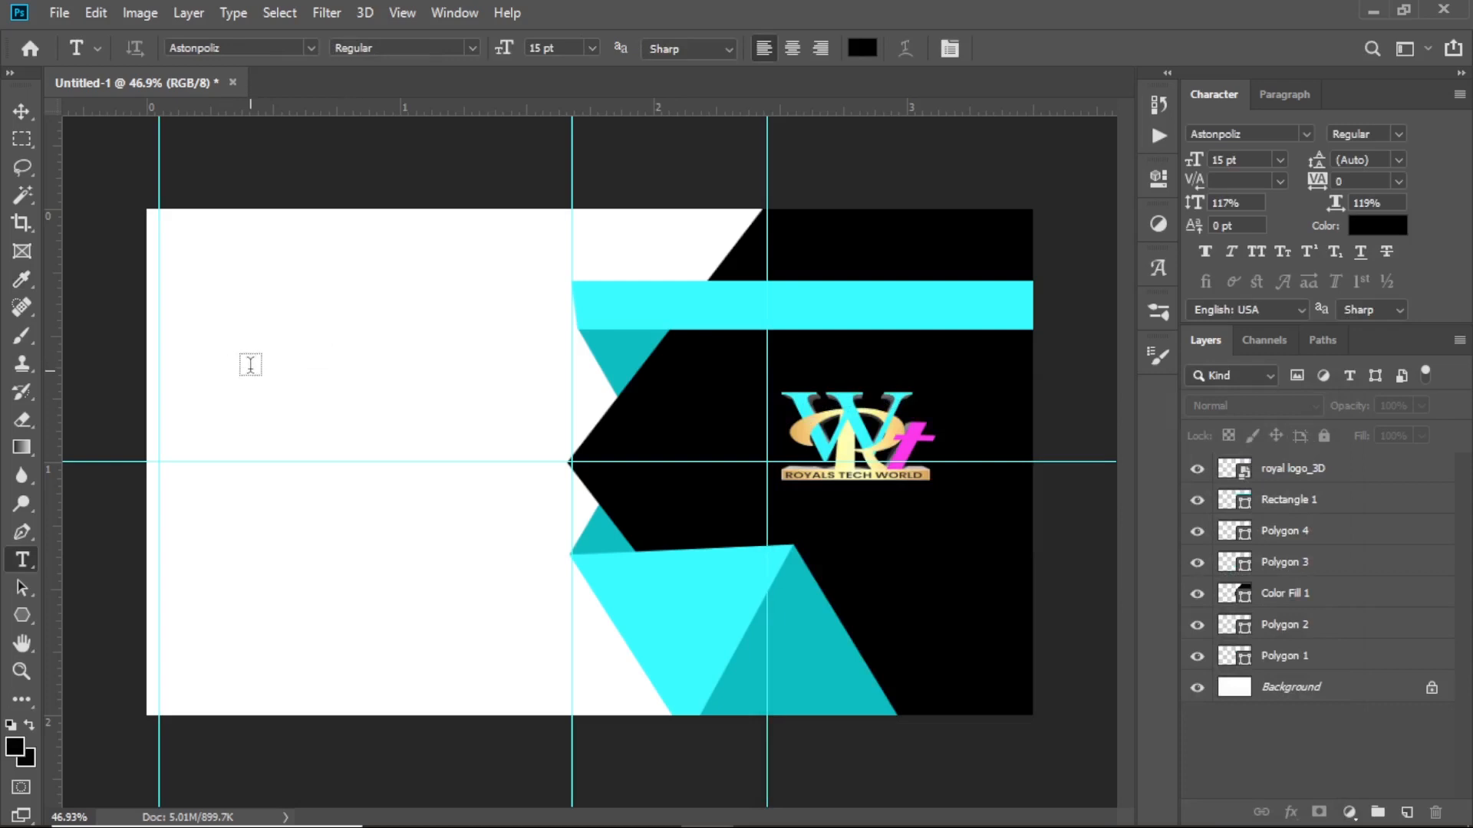
Add the cardholder's name at the upper left, enlarge it slightly, and duplicate it below
left_click(254, 361)
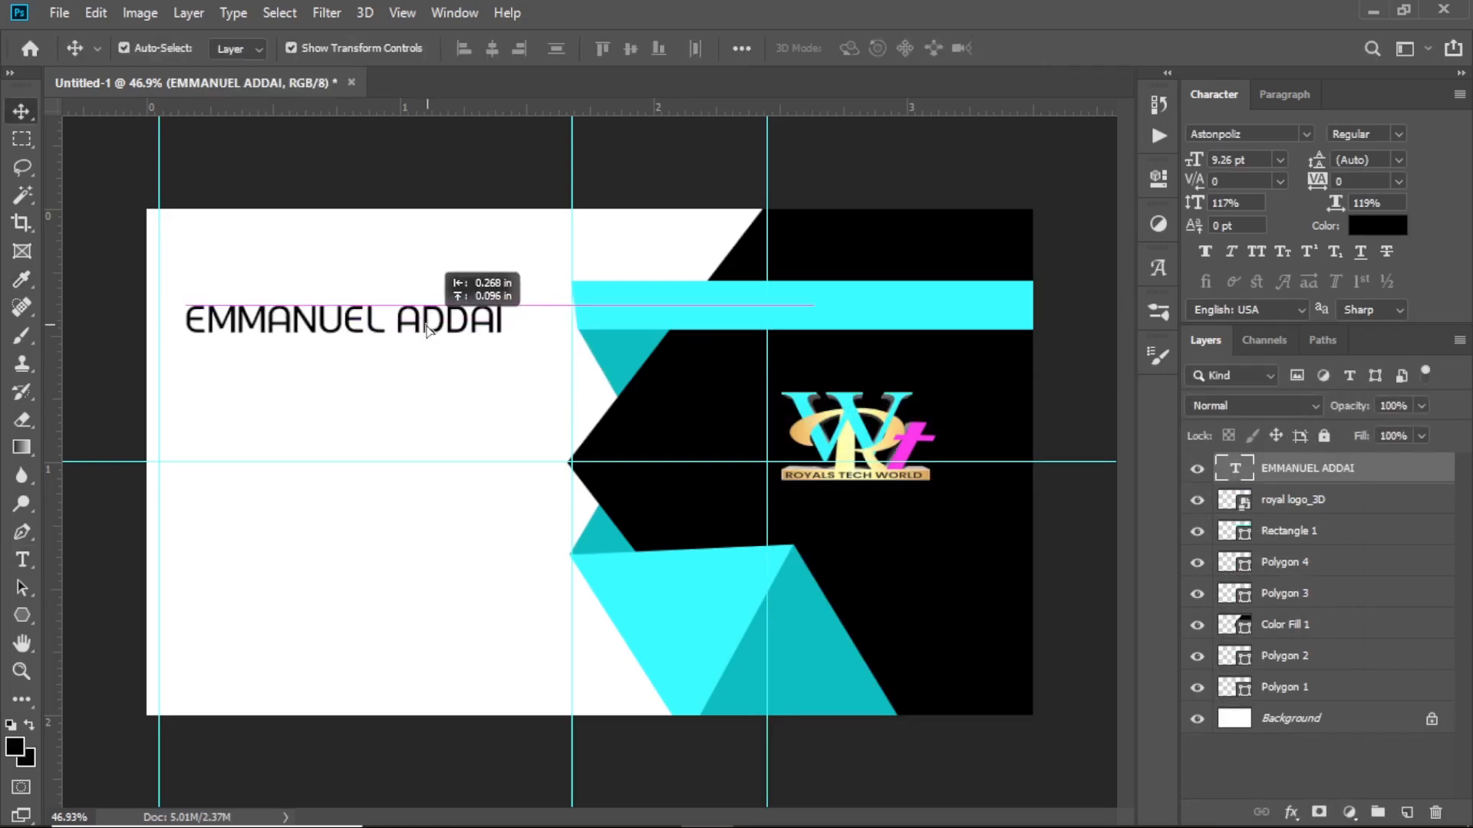
left_click_drag(433, 337, 425, 342)
key("ctrl+t")
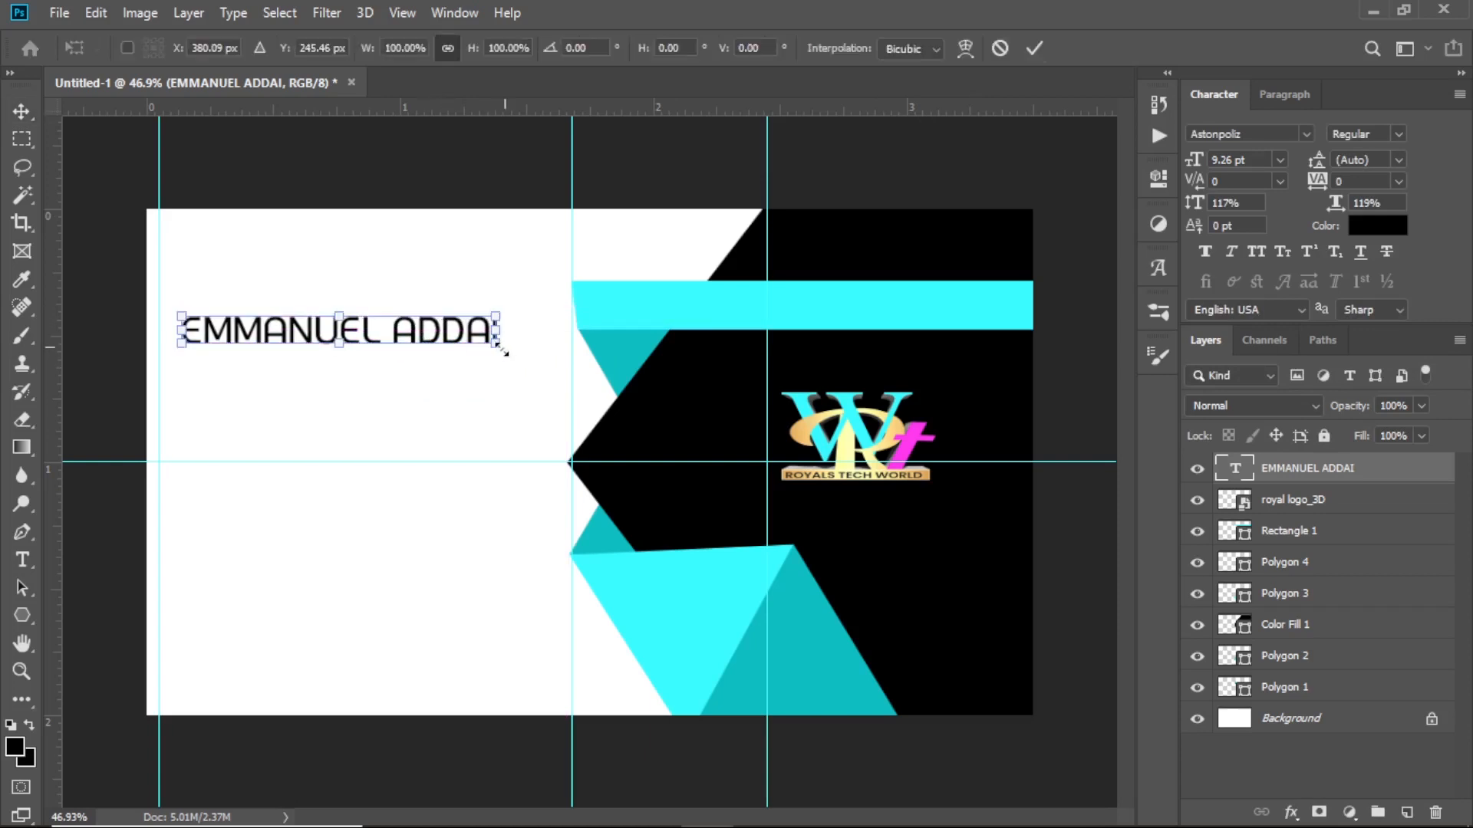
left_click_drag(513, 356, 533, 367)
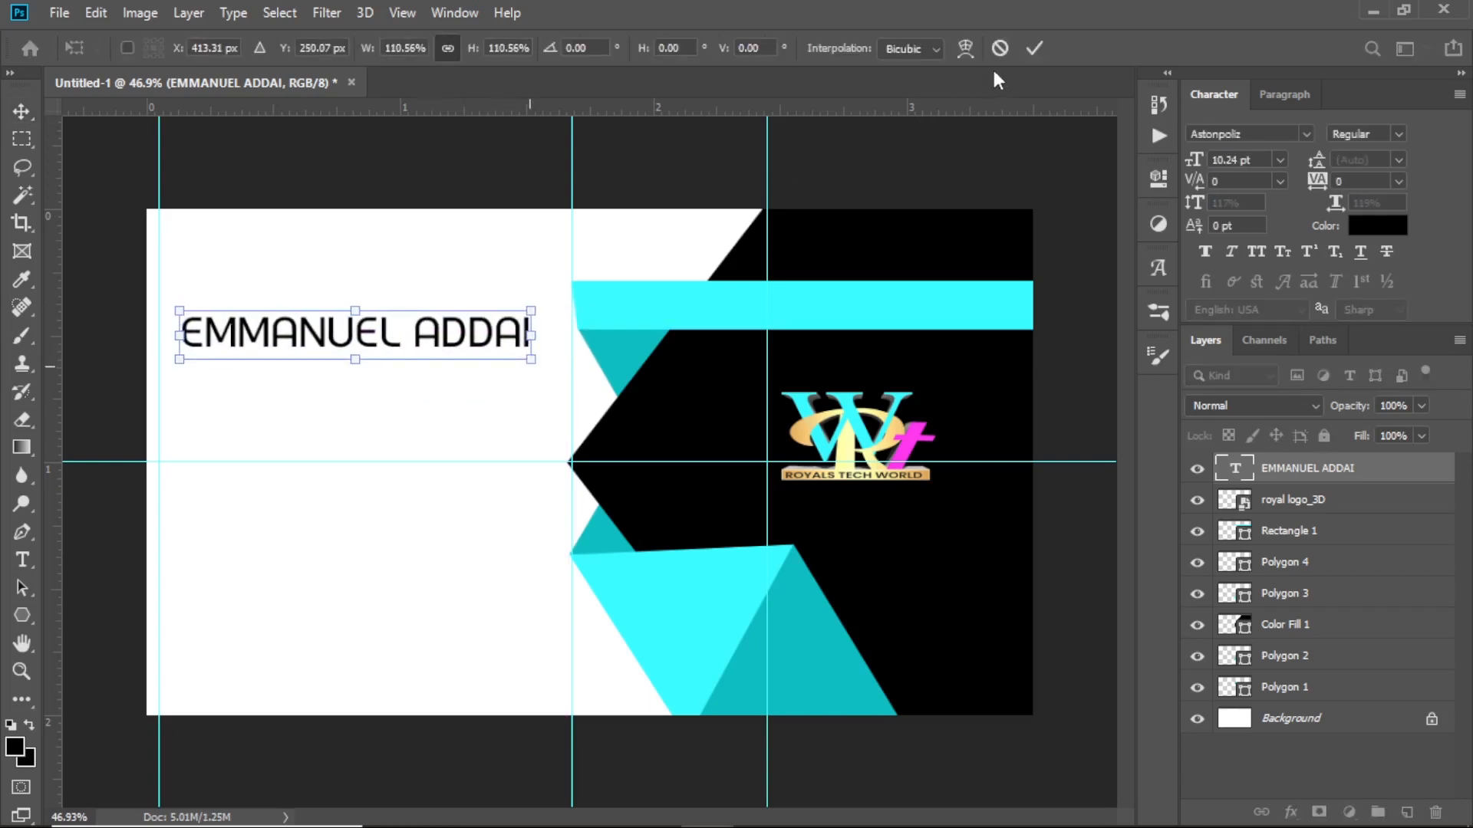
key("Return")
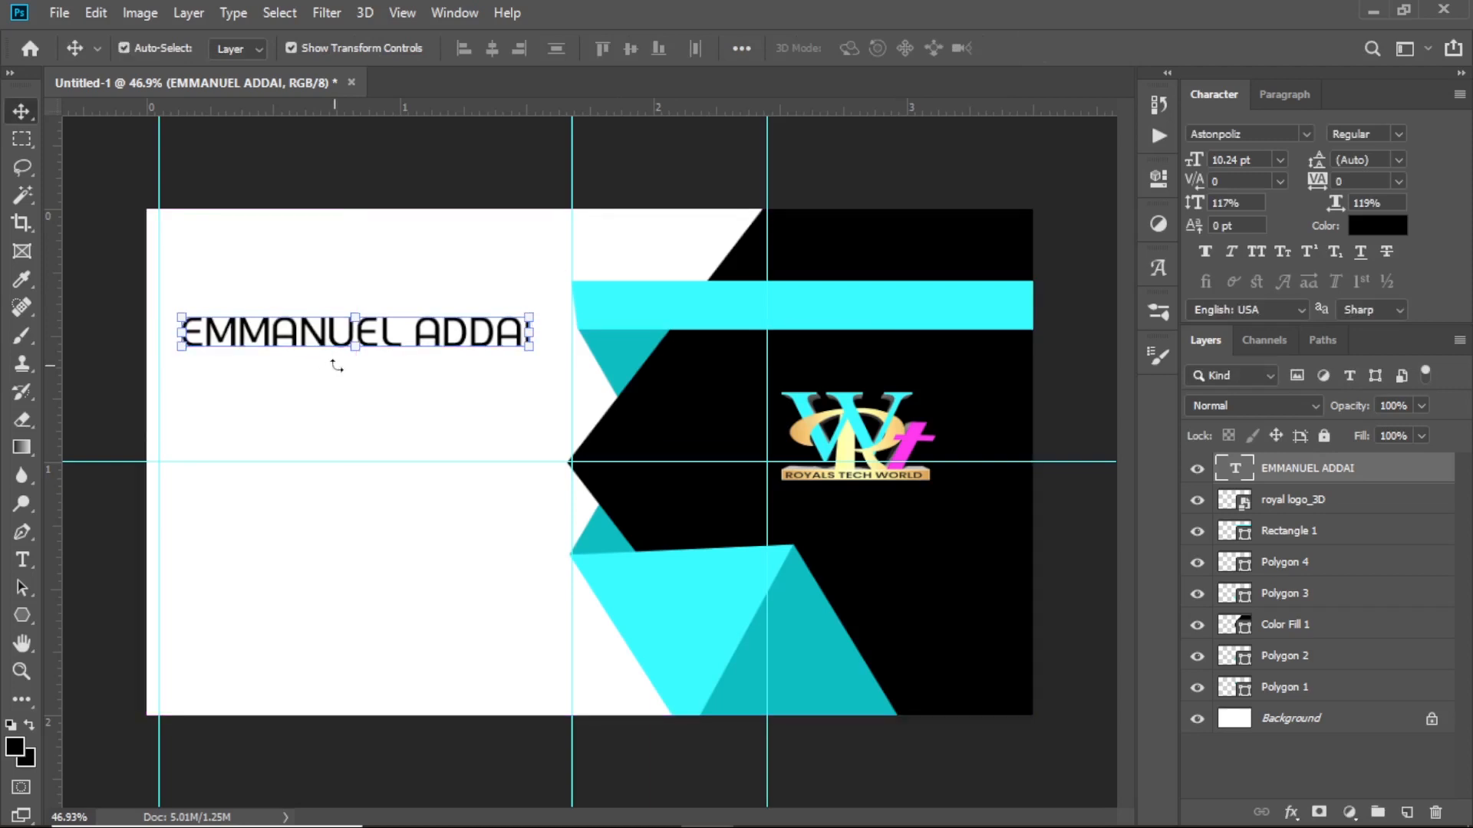
left_click_drag(372, 336, 372, 381)
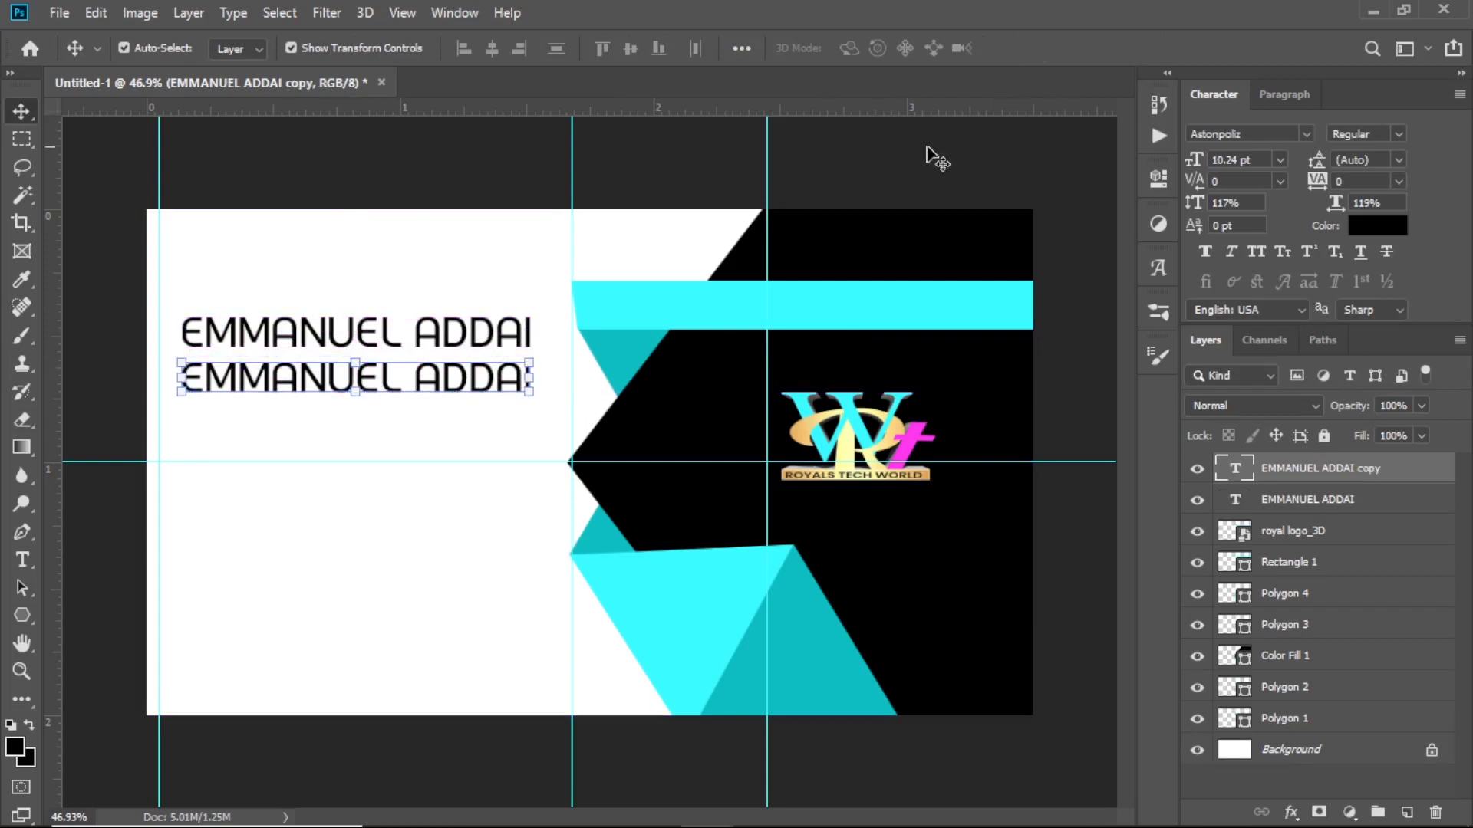
Shrink the copied line into a 'GRAPHIC DESIGNER // PROGRAMMER' subtitle under the name, then copy it below
left_click(528, 393)
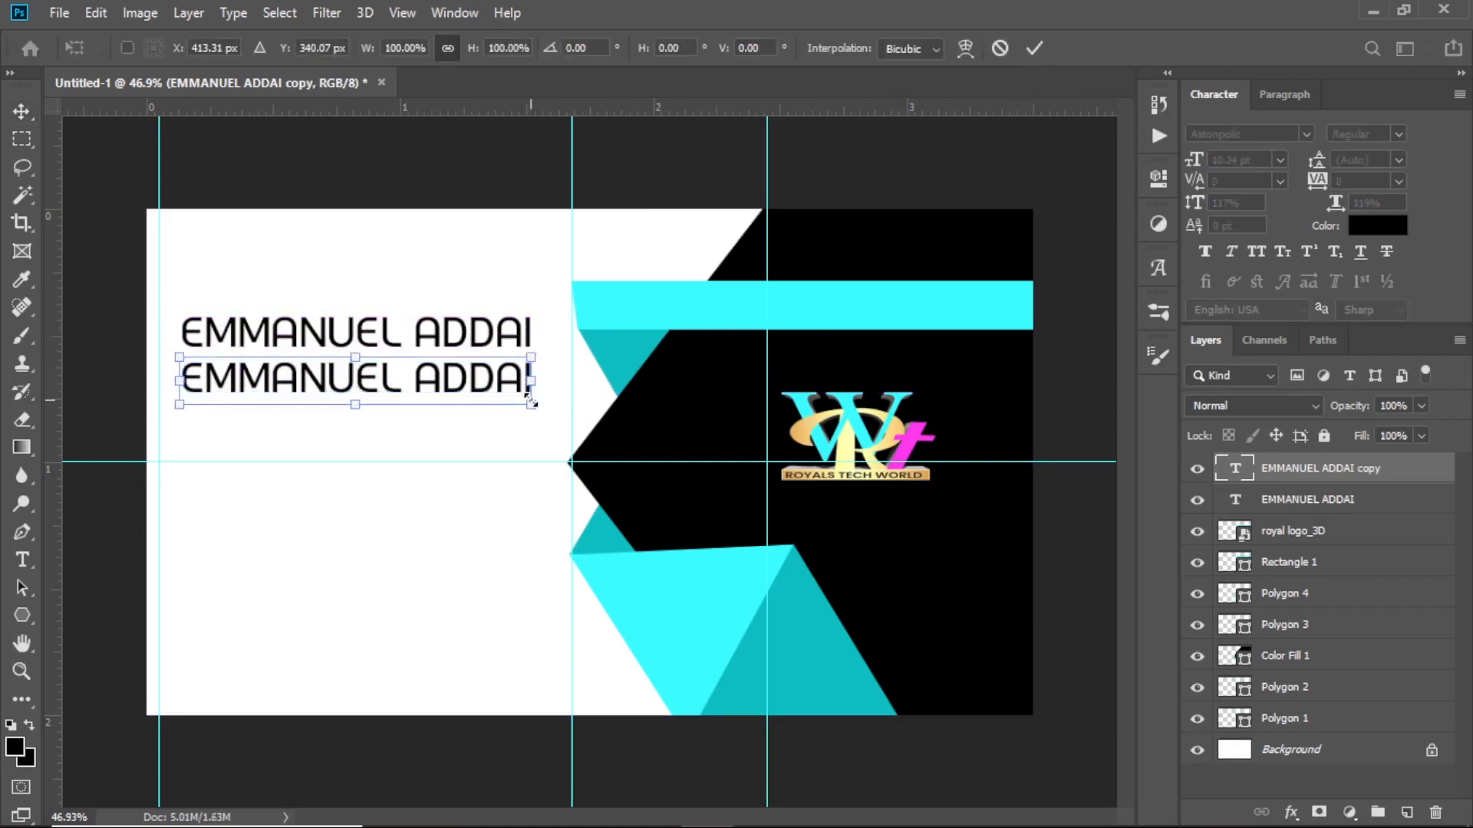
left_click_drag(531, 407, 472, 397)
left_click_drag(182, 397, 255, 386)
left_click_drag(477, 384, 463, 383)
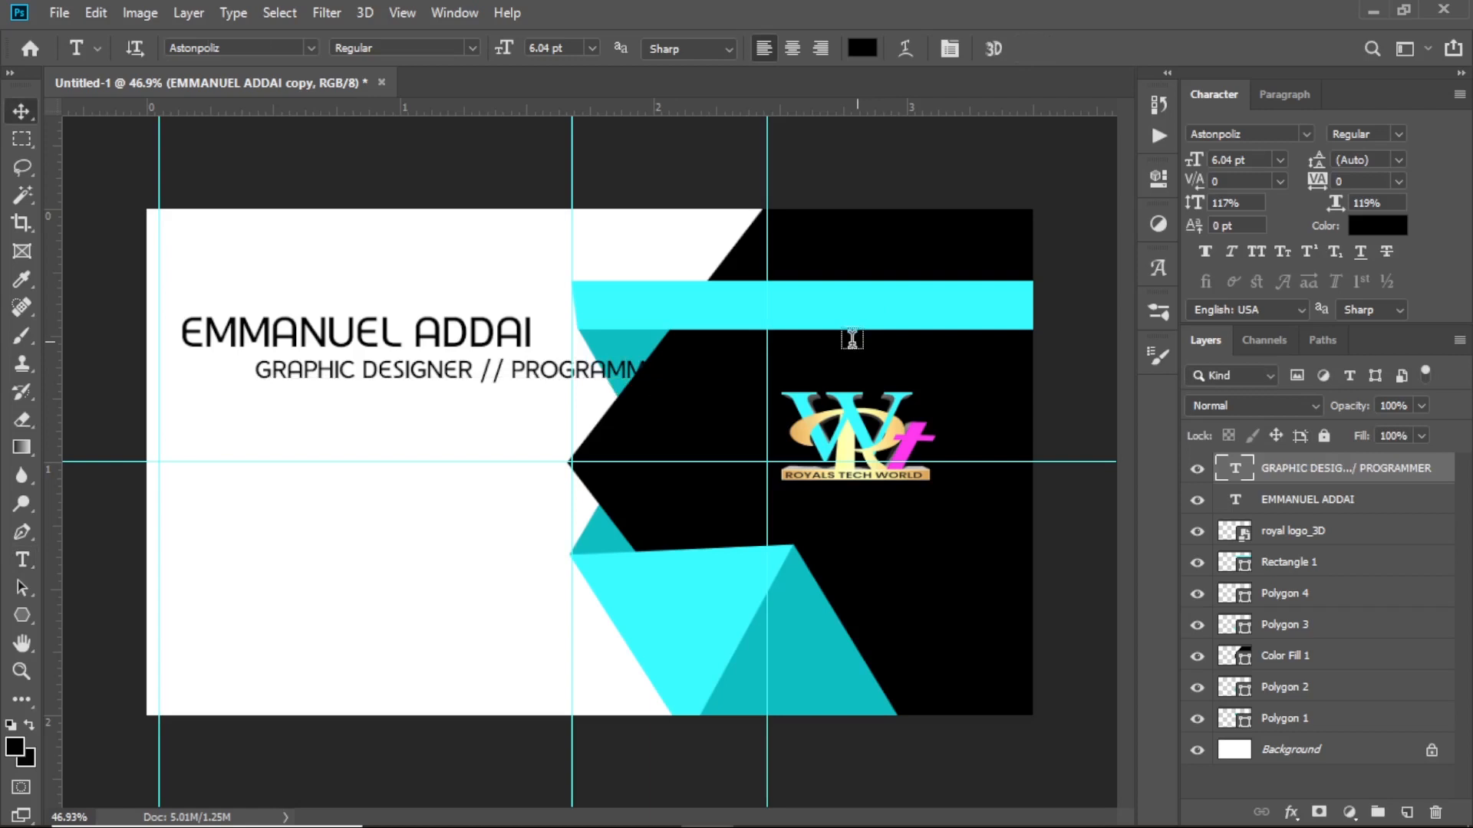
key("v")
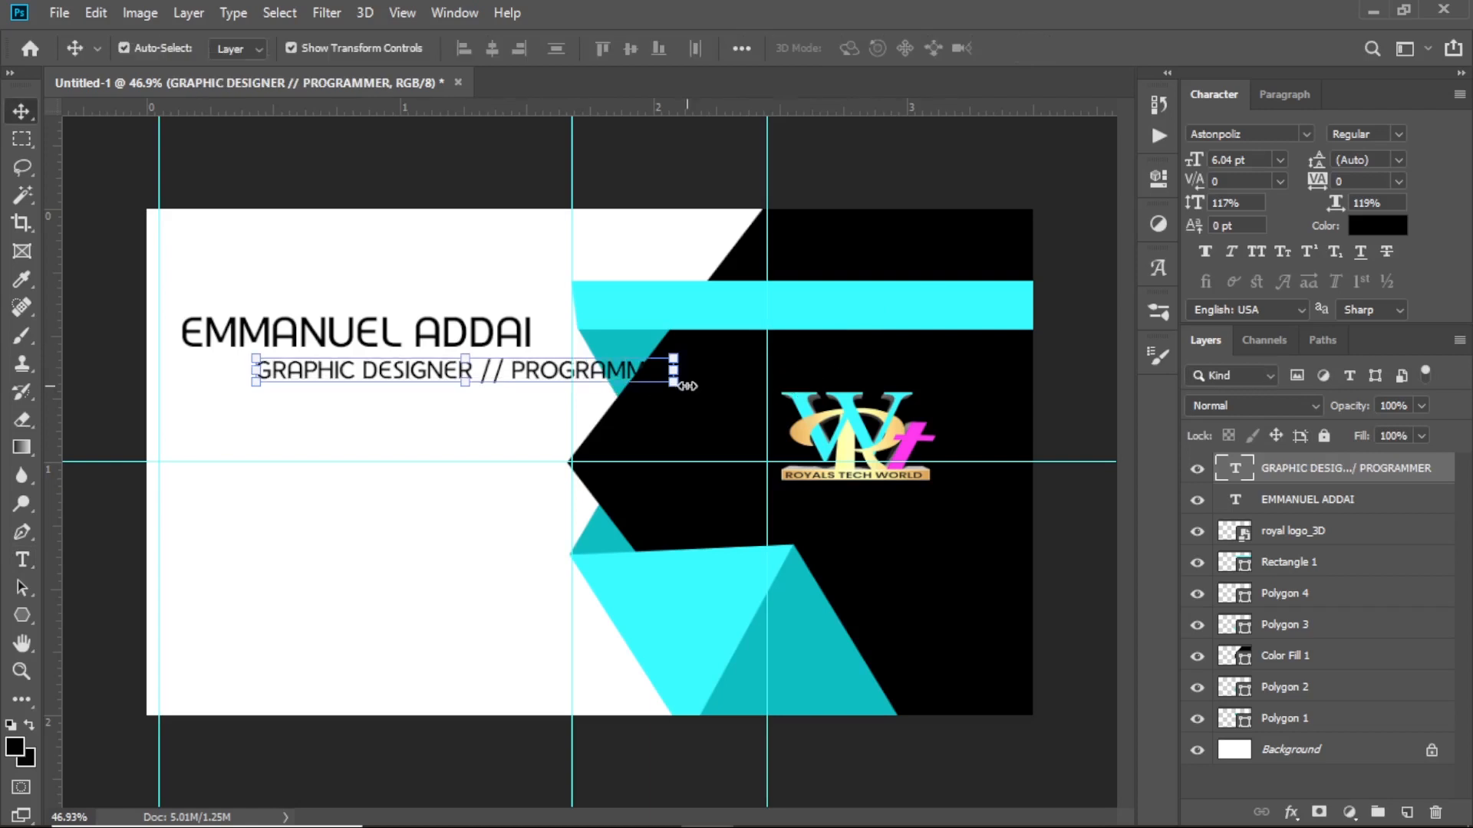
left_click_drag(679, 384, 488, 376)
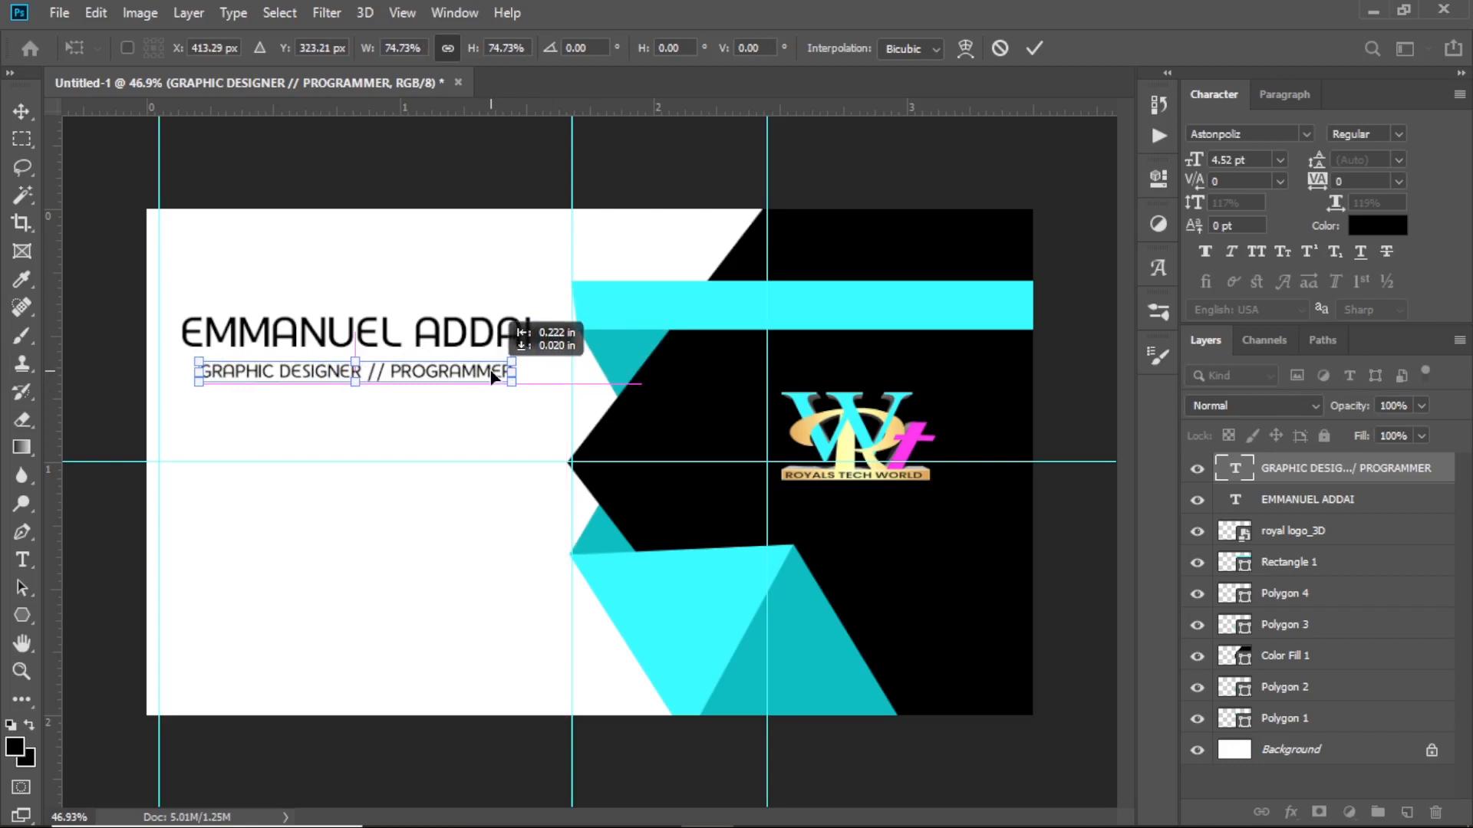
left_click_drag(491, 370, 497, 377)
left_click(1034, 49)
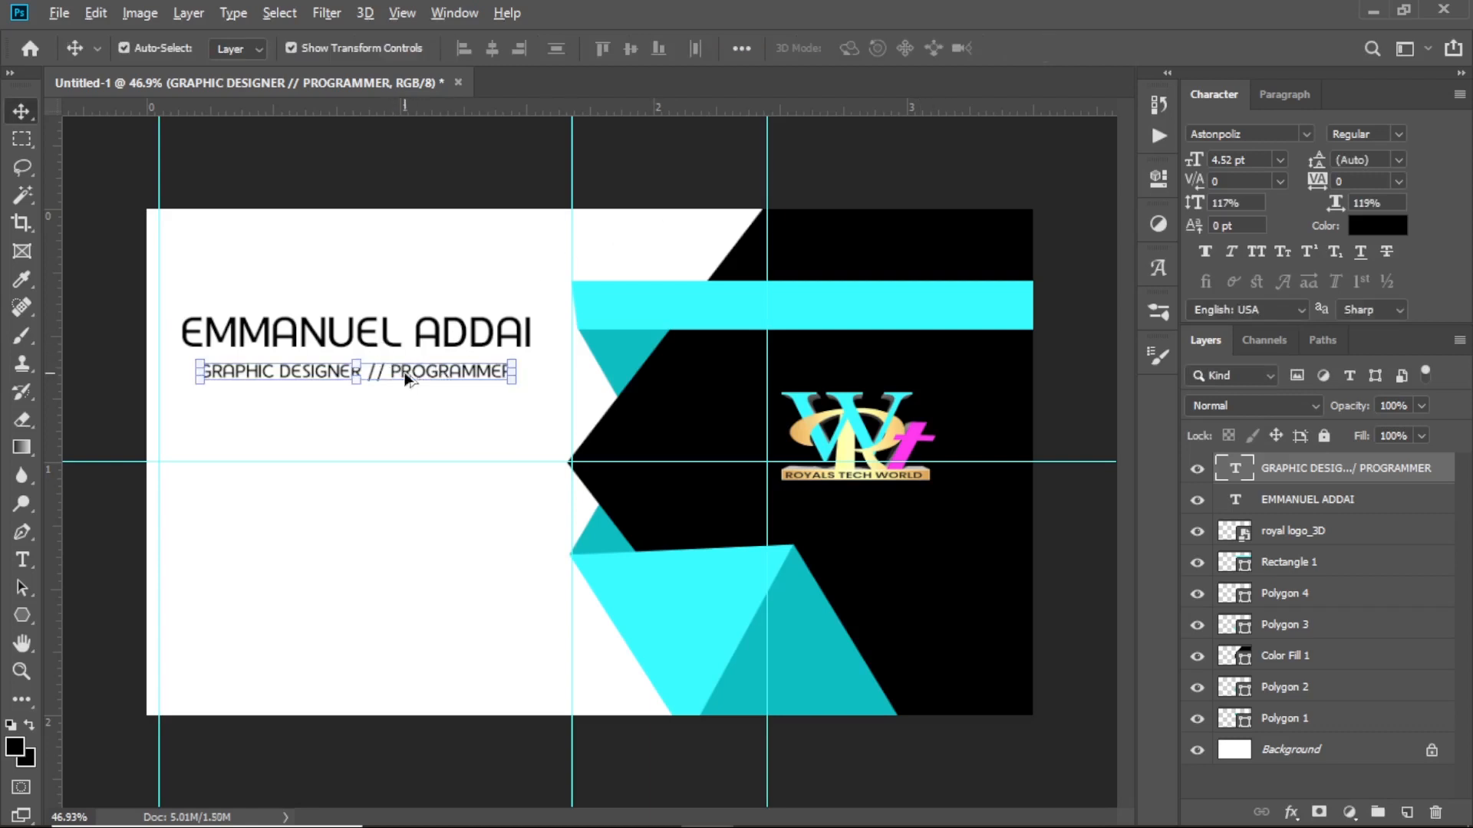
left_click_drag(404, 376, 402, 424)
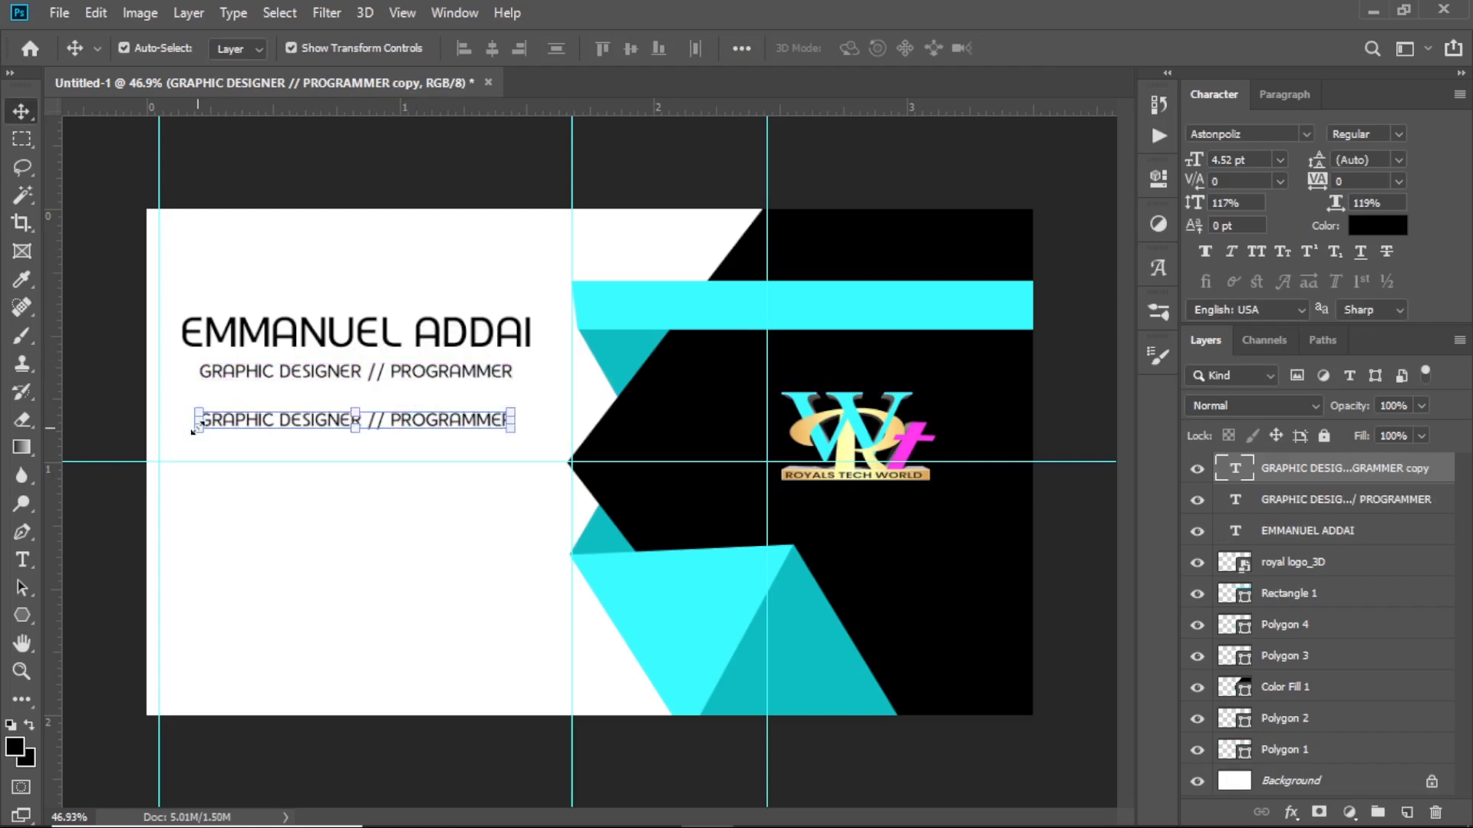
Replace the copied subtitle's text with the phone number and scale the line larger
key("t")
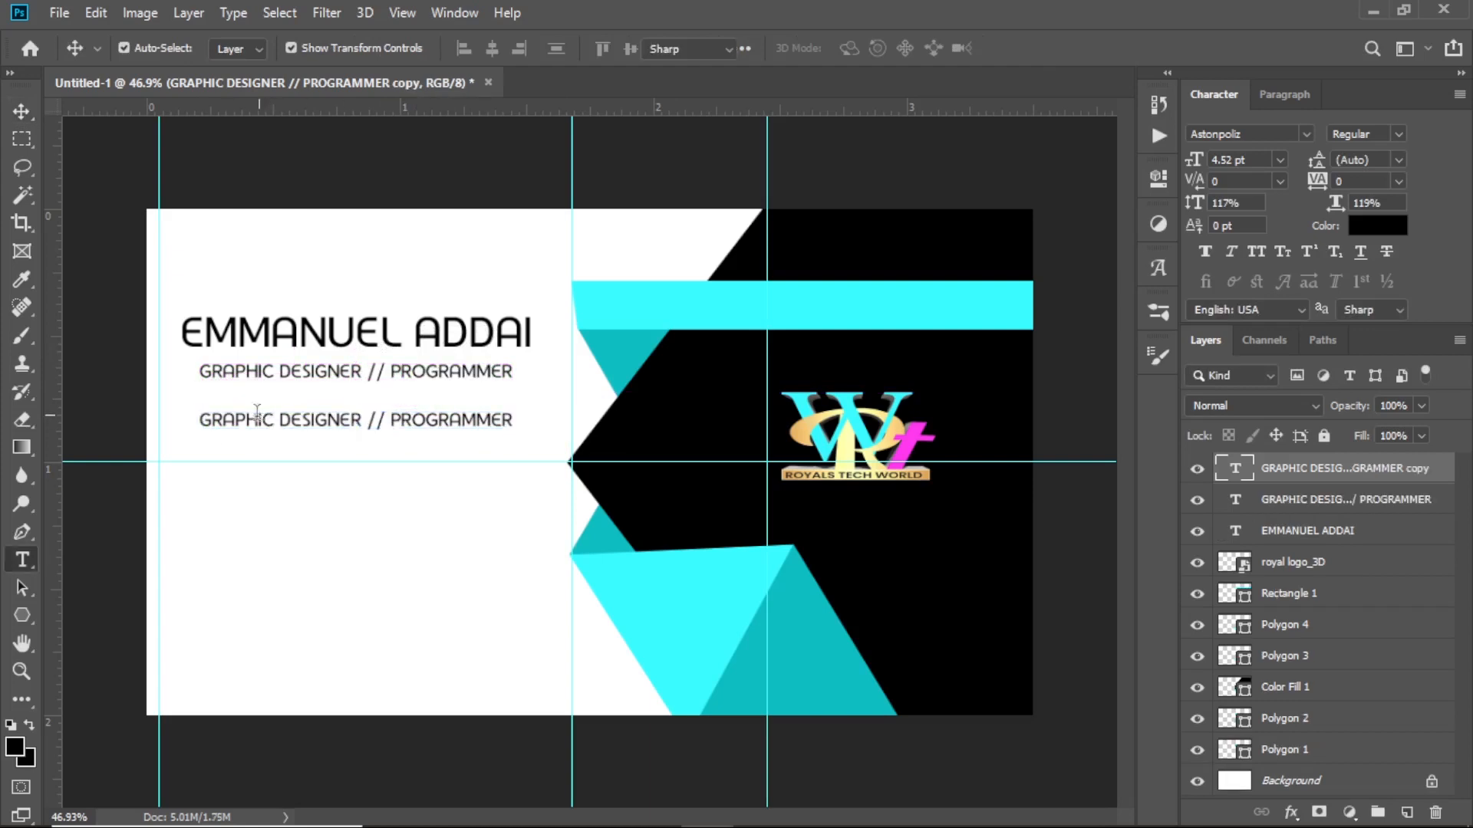
left_click_drag(199, 420, 620, 432)
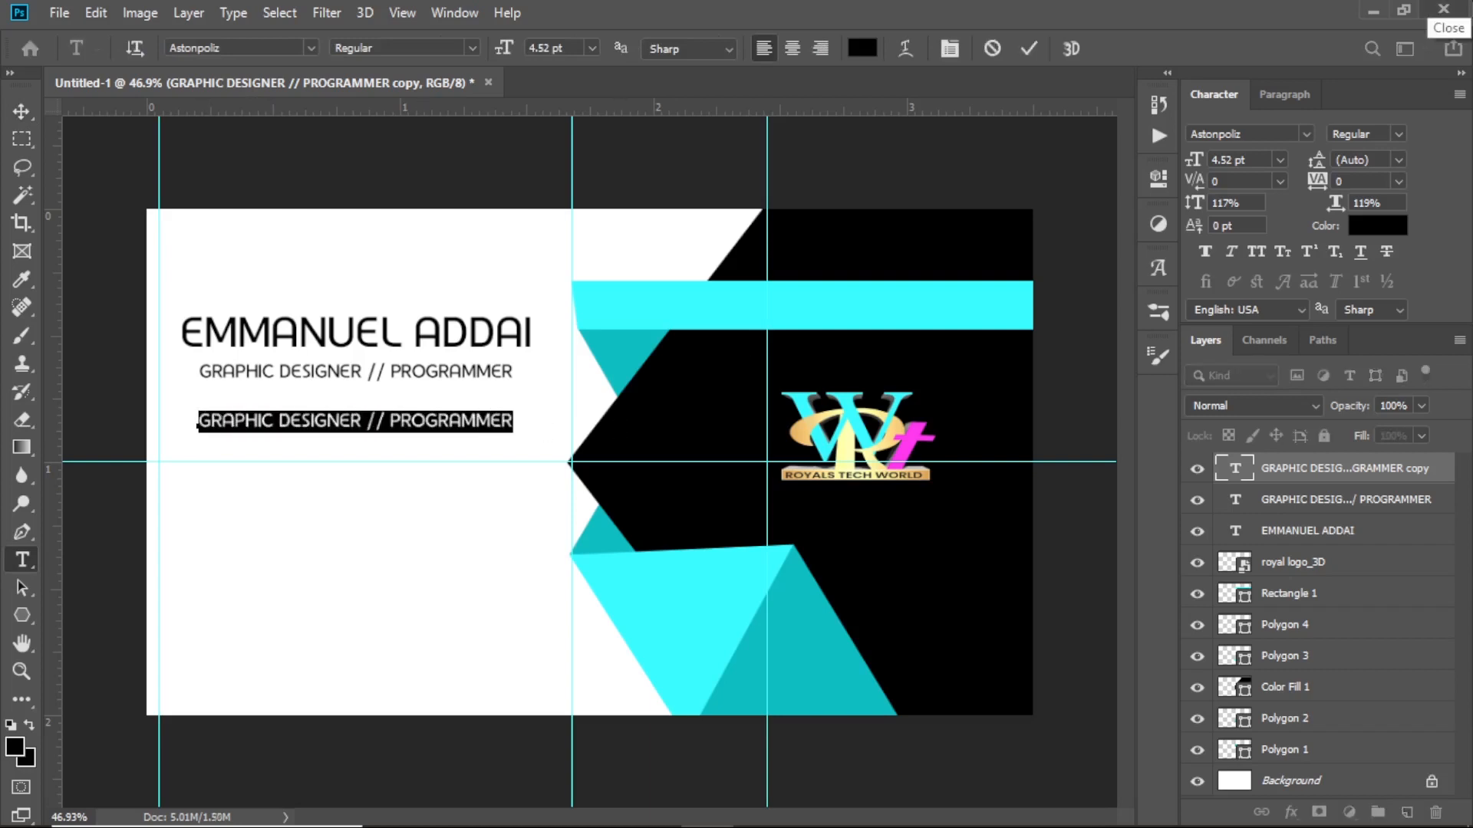
key("BackSpace")
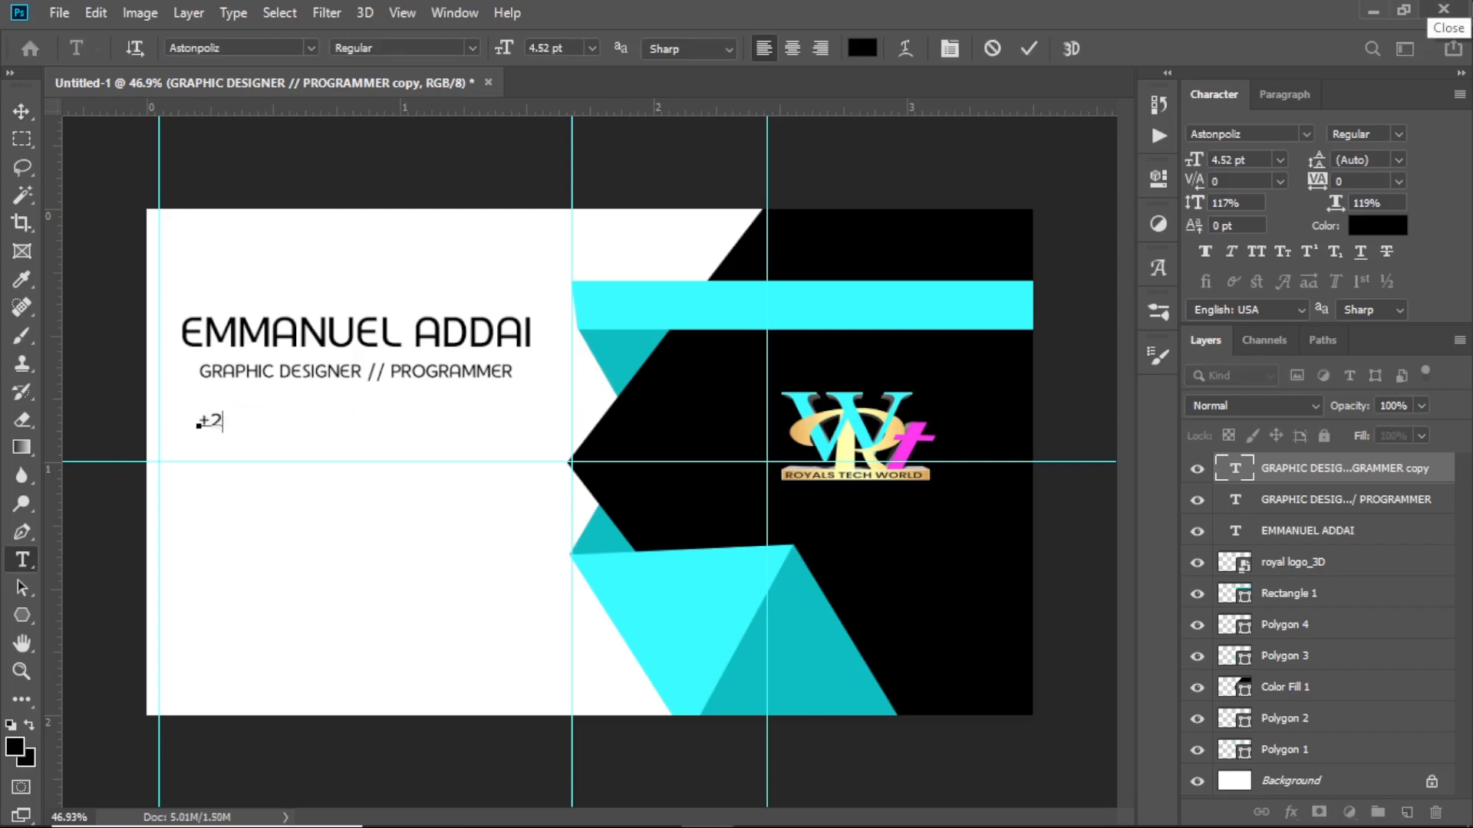
type("+233 123456789")
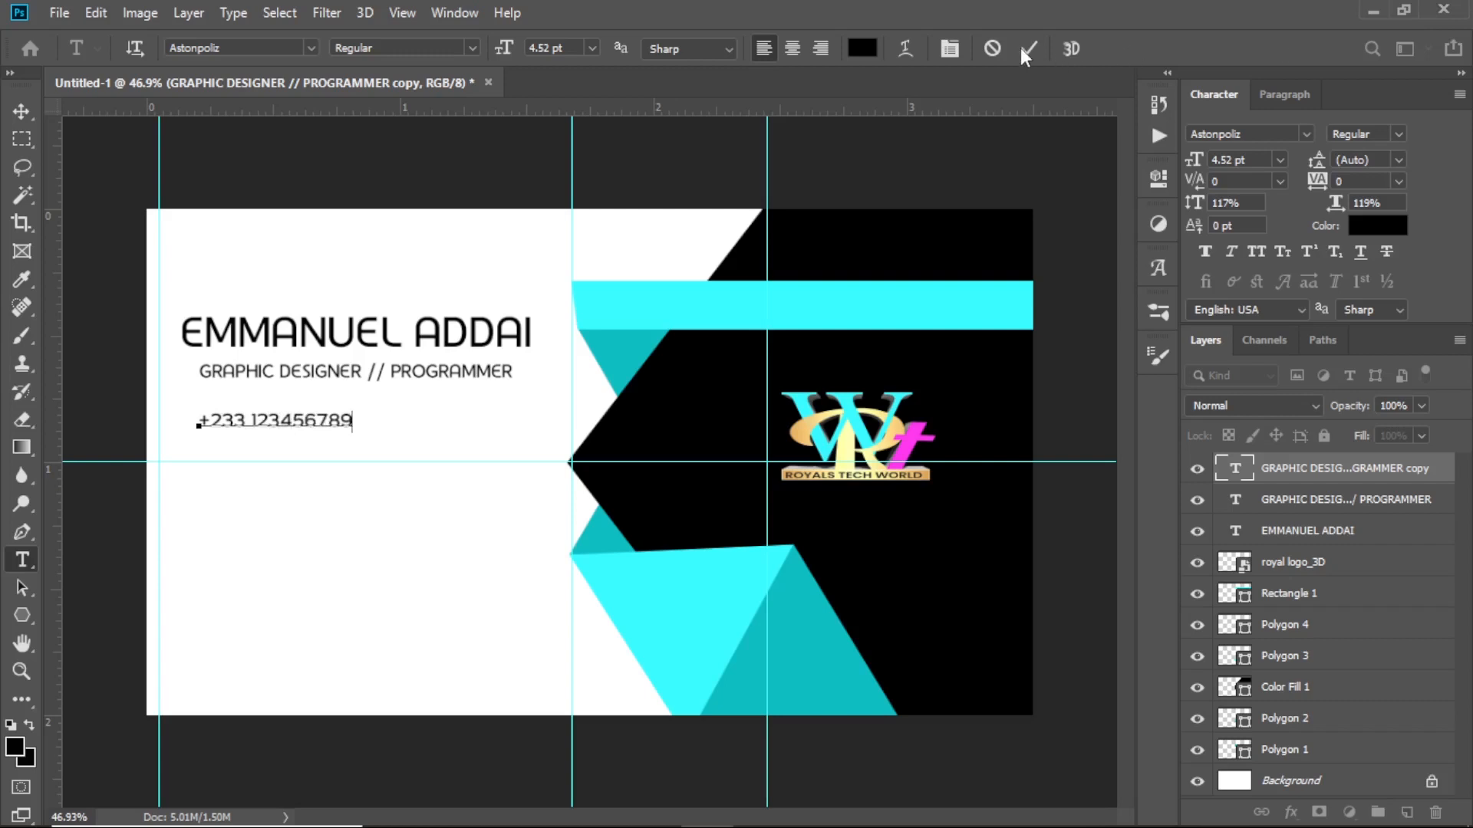
left_click(1022, 49)
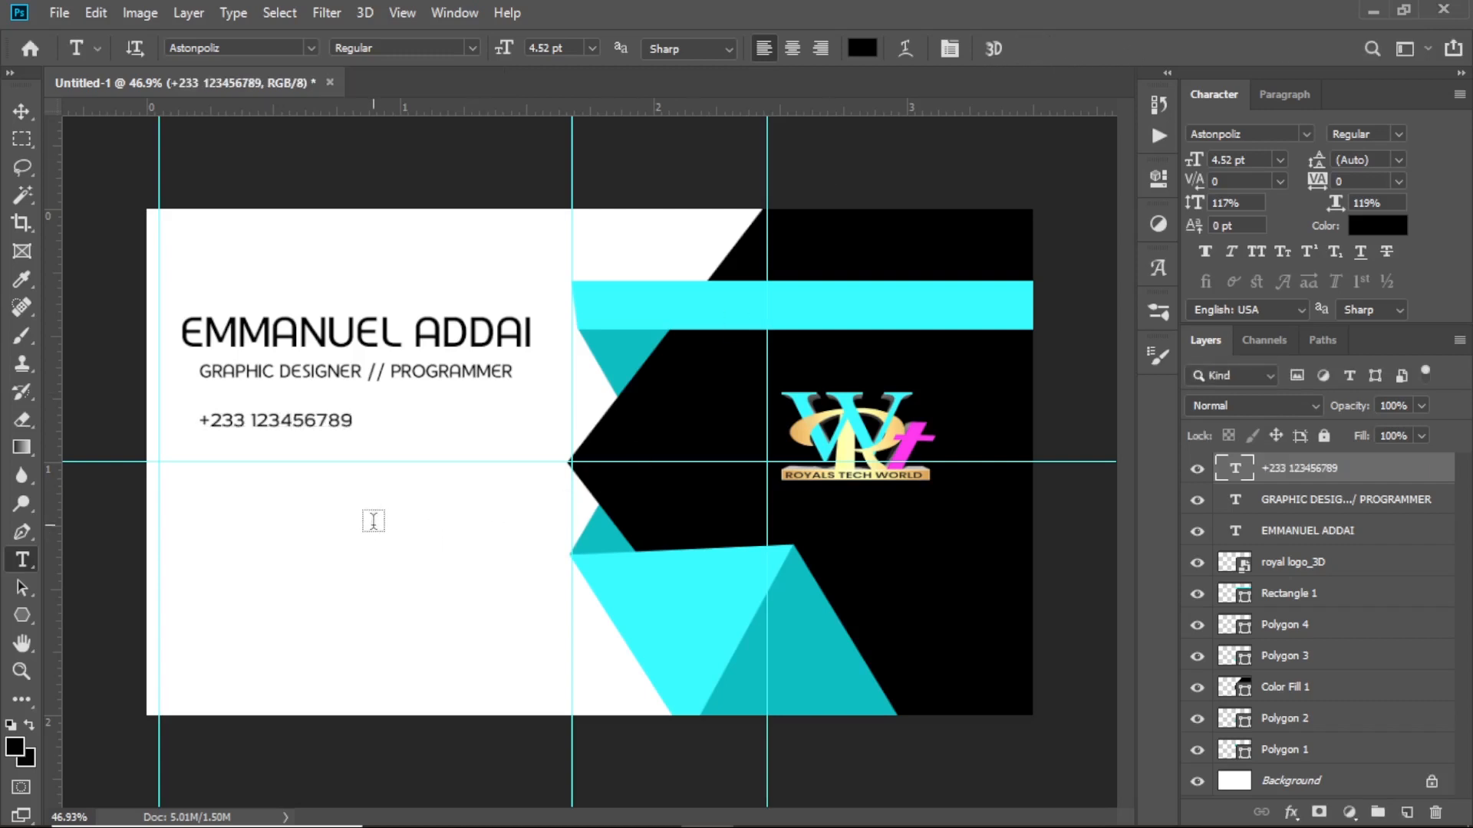
key("v")
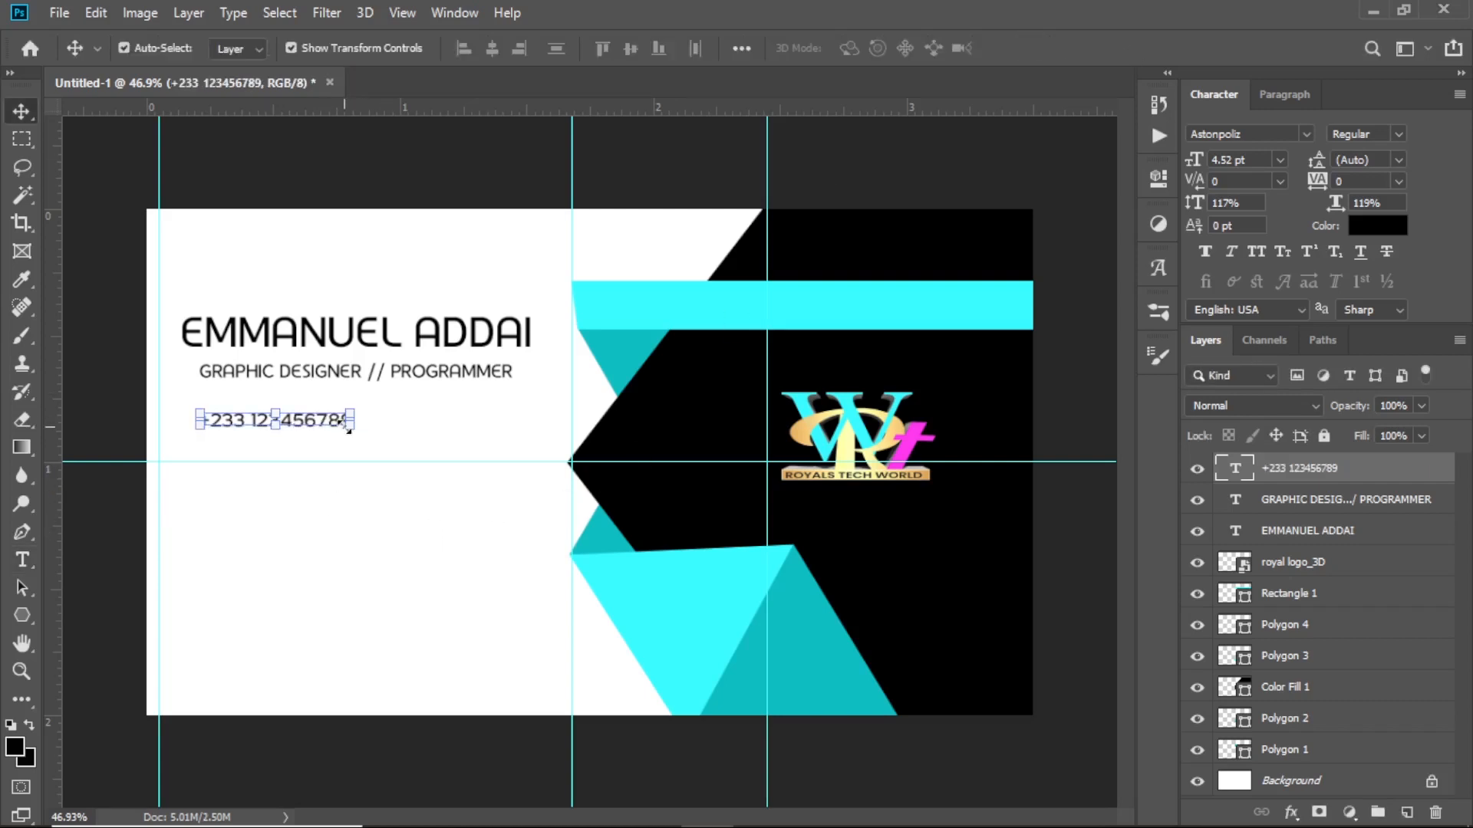
left_click_drag(348, 430, 398, 446)
left_click(1035, 48)
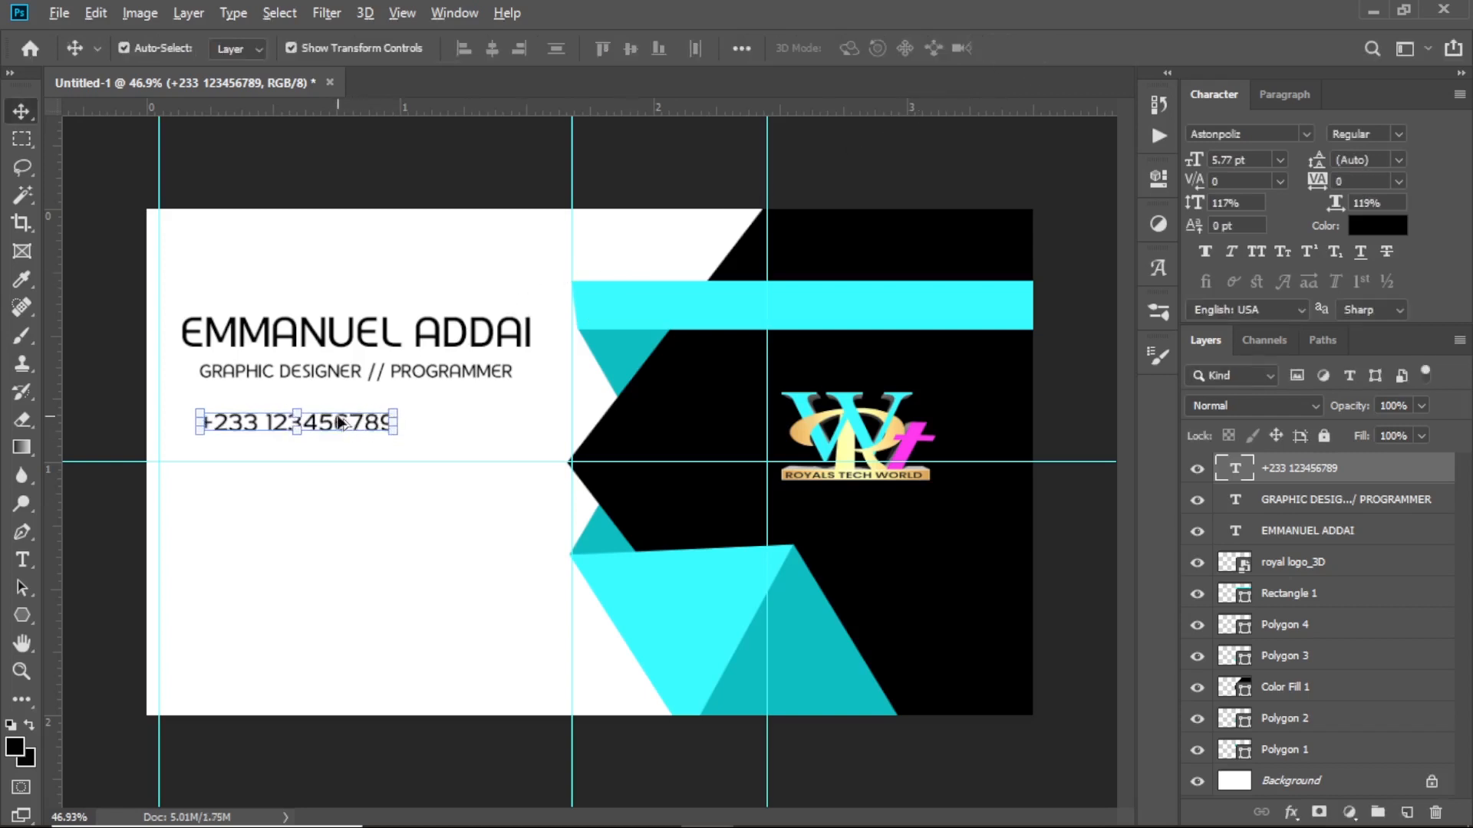
Duplicate the phone line, then copy both lines downward to make four stacked contact lines
left_click_drag(340, 424, 342, 455)
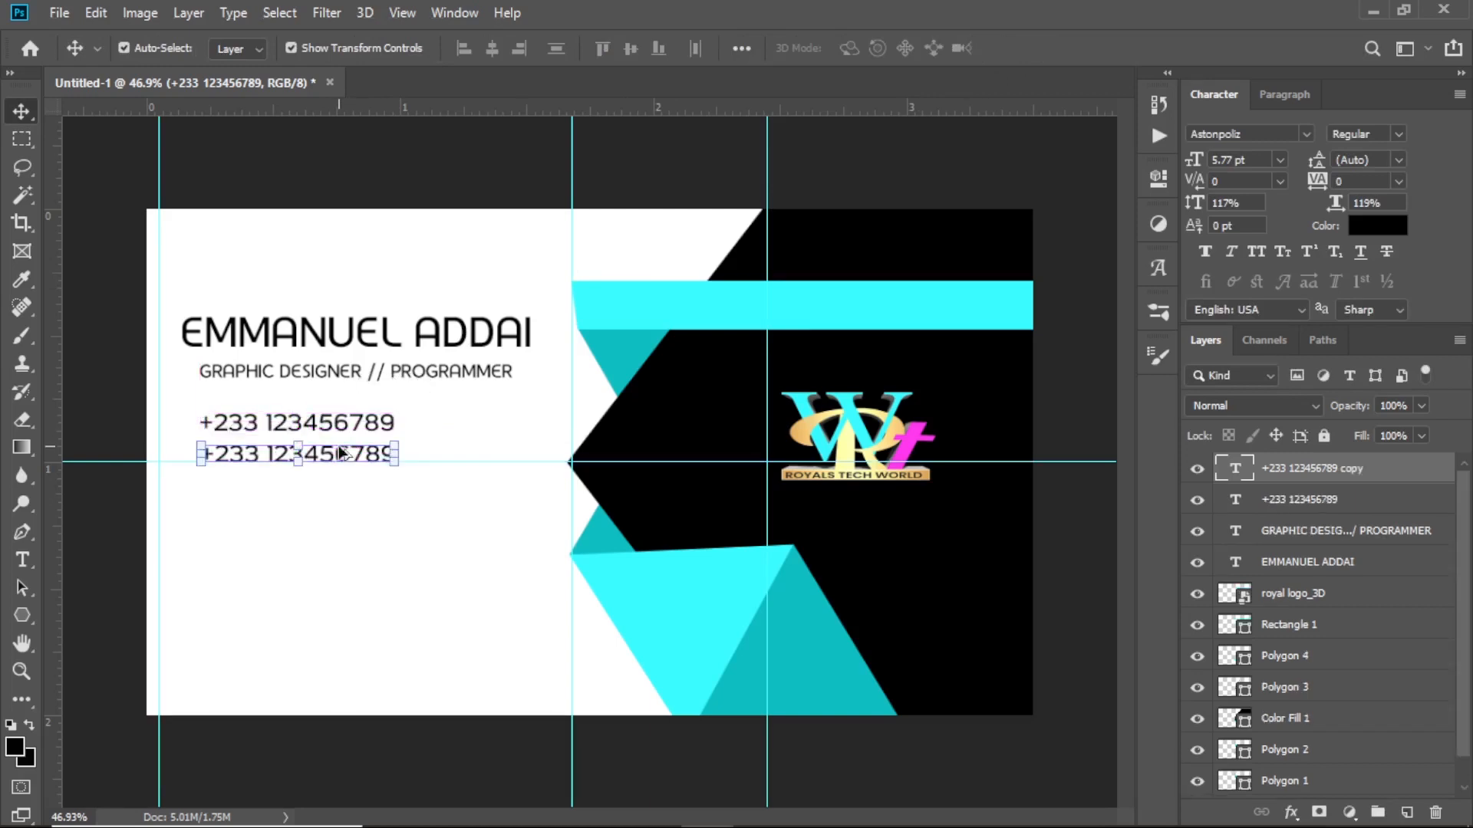
key("Up")
key("Up")
key("Up")
key("Up")
key("Up")
key("Up")
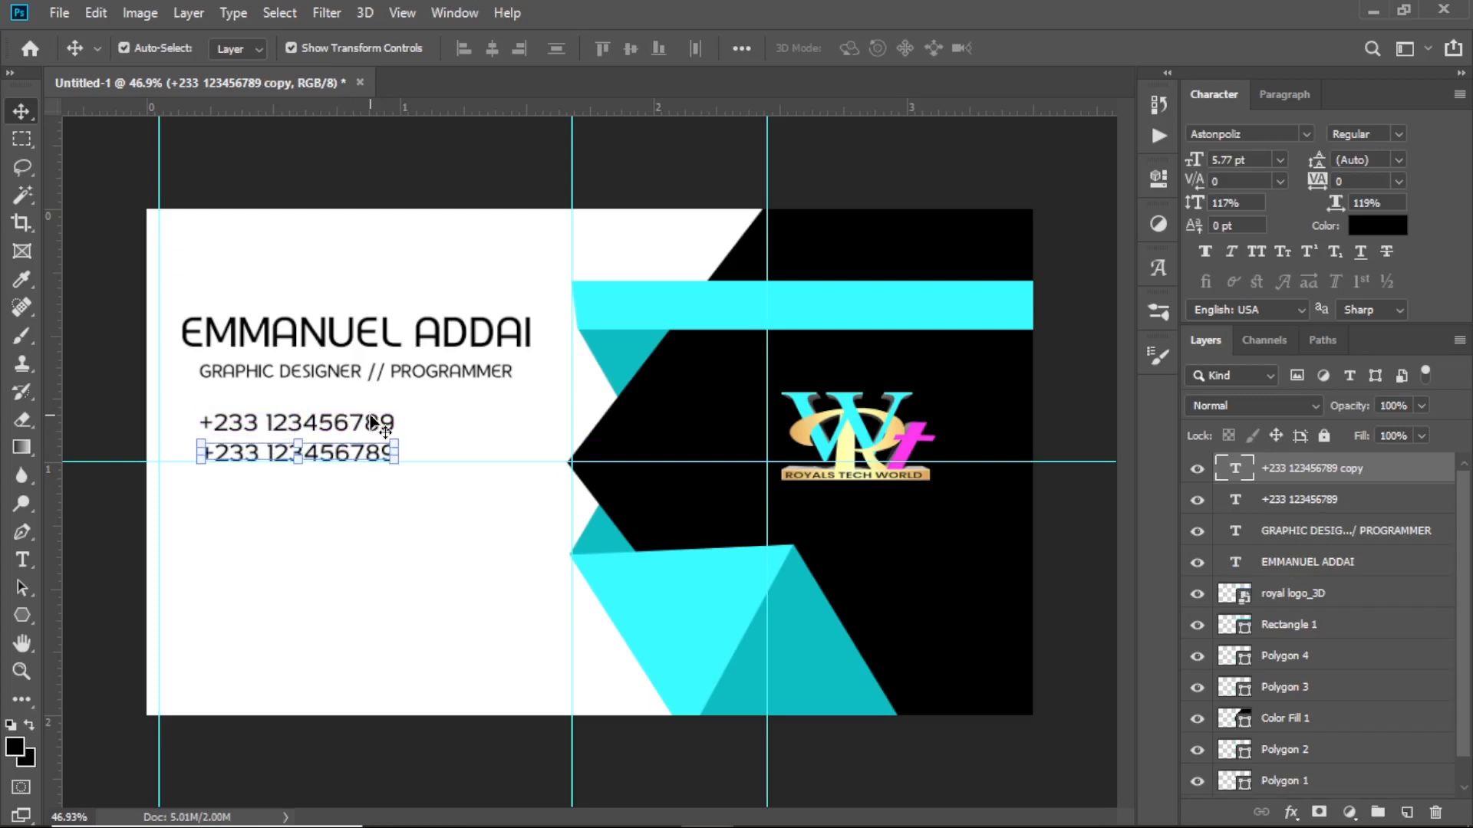
left_click(306, 495)
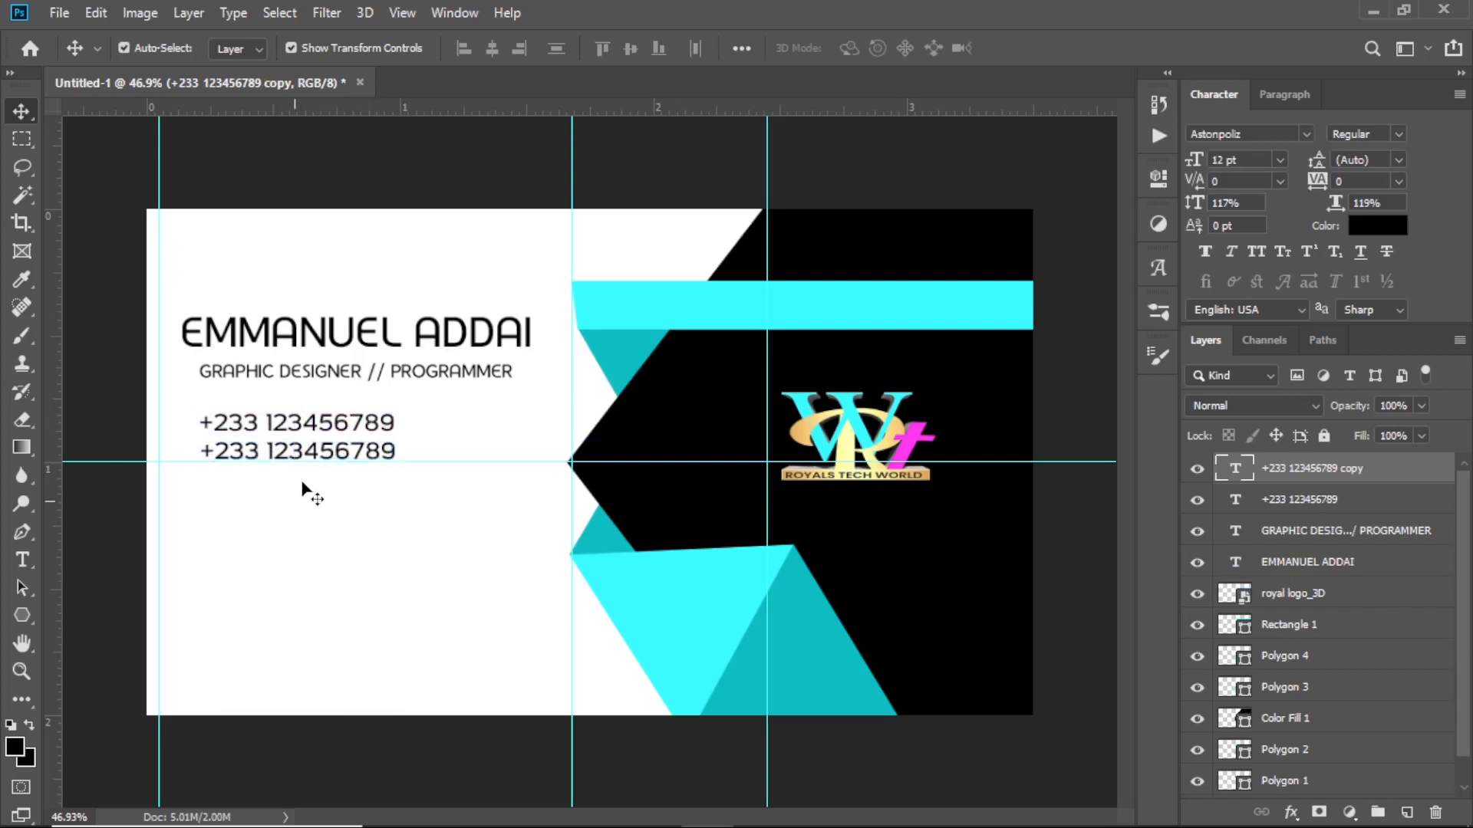
left_click(339, 454)
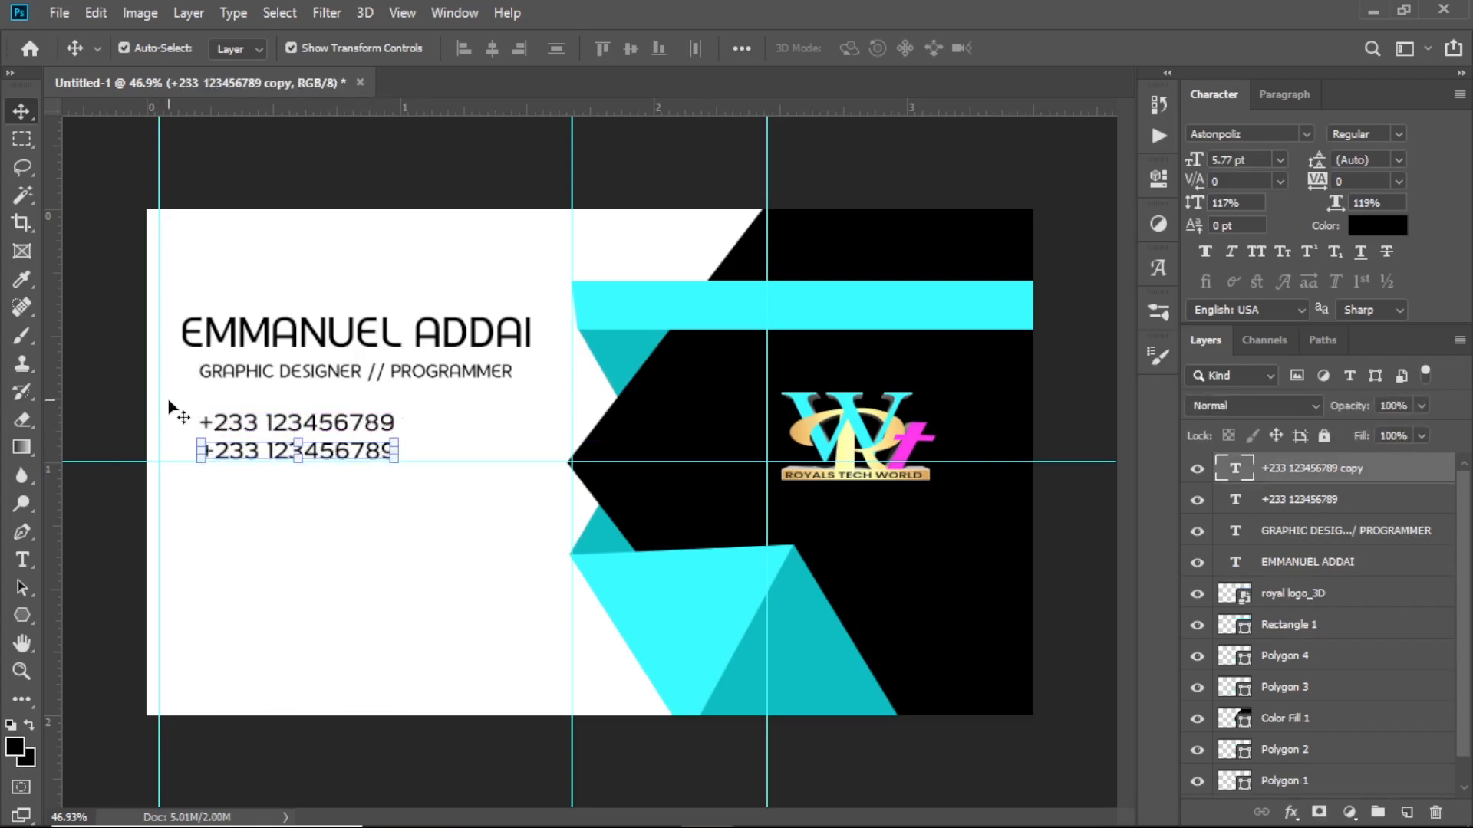
left_click_drag(171, 406, 395, 470)
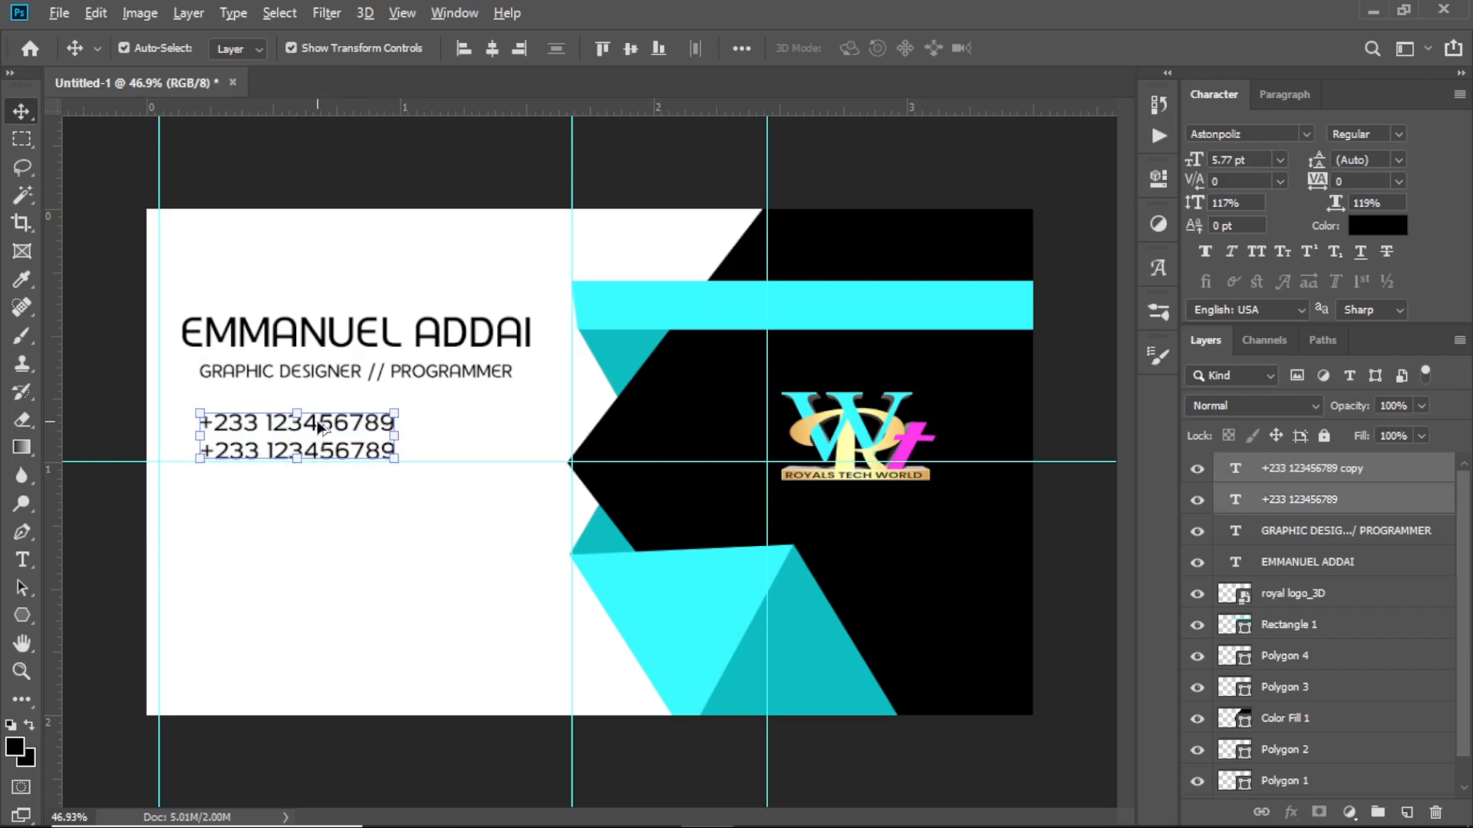
left_click_drag(319, 426, 319, 500)
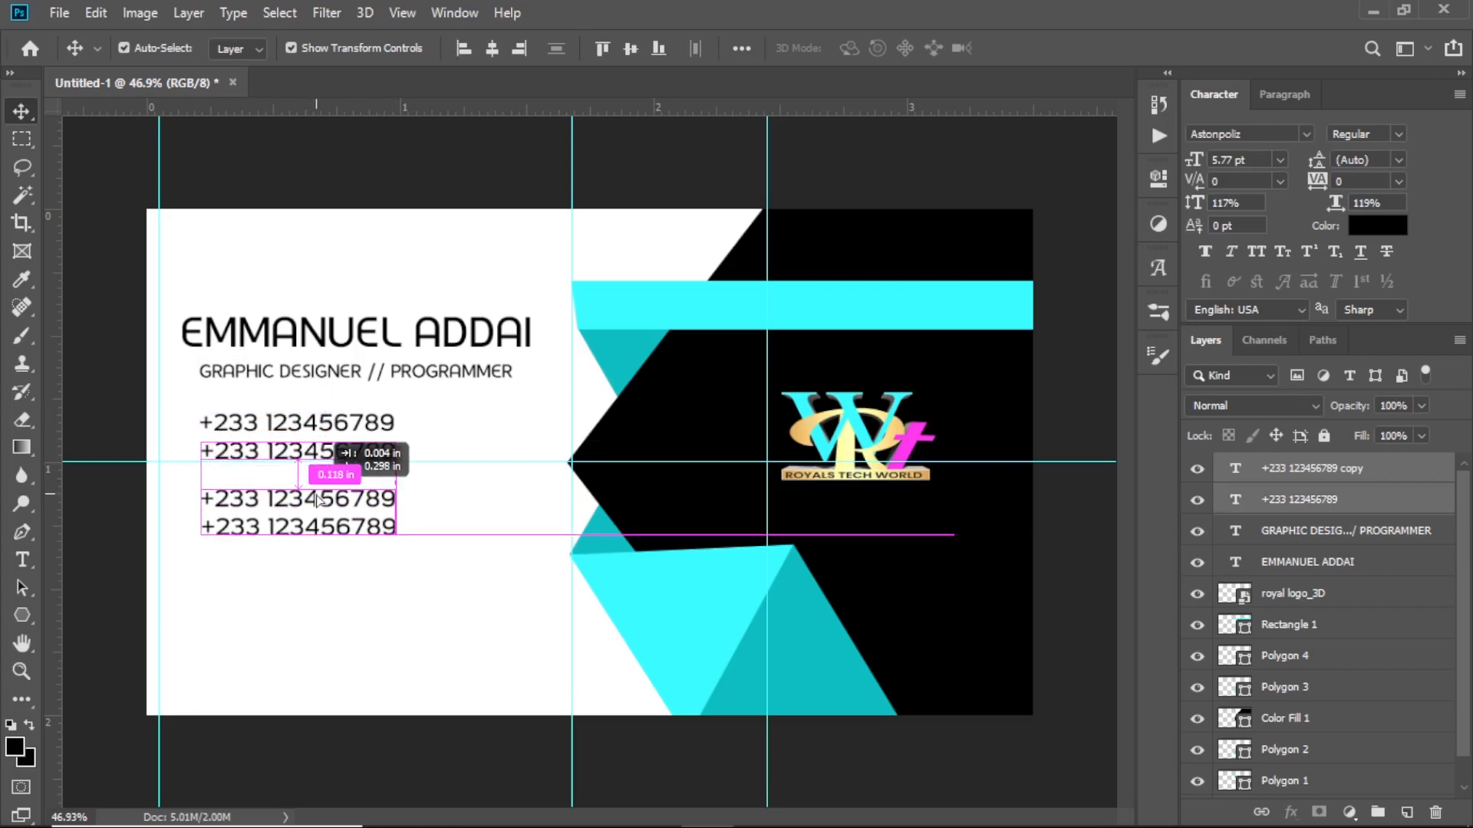
left_click_drag(320, 499, 319, 512)
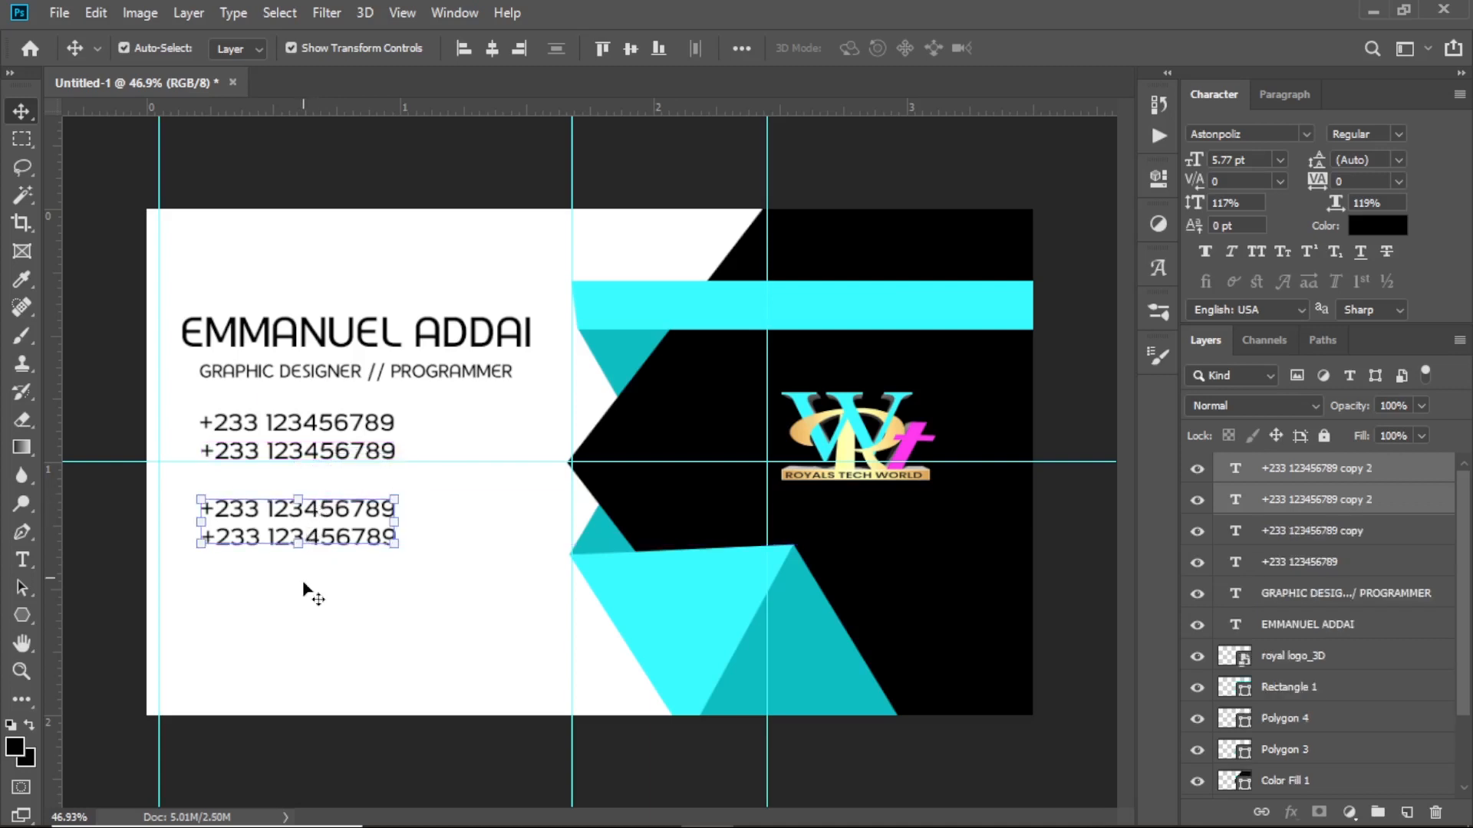
Retype the third contact line as the contact's e-mail address
key("t")
left_click(244, 509)
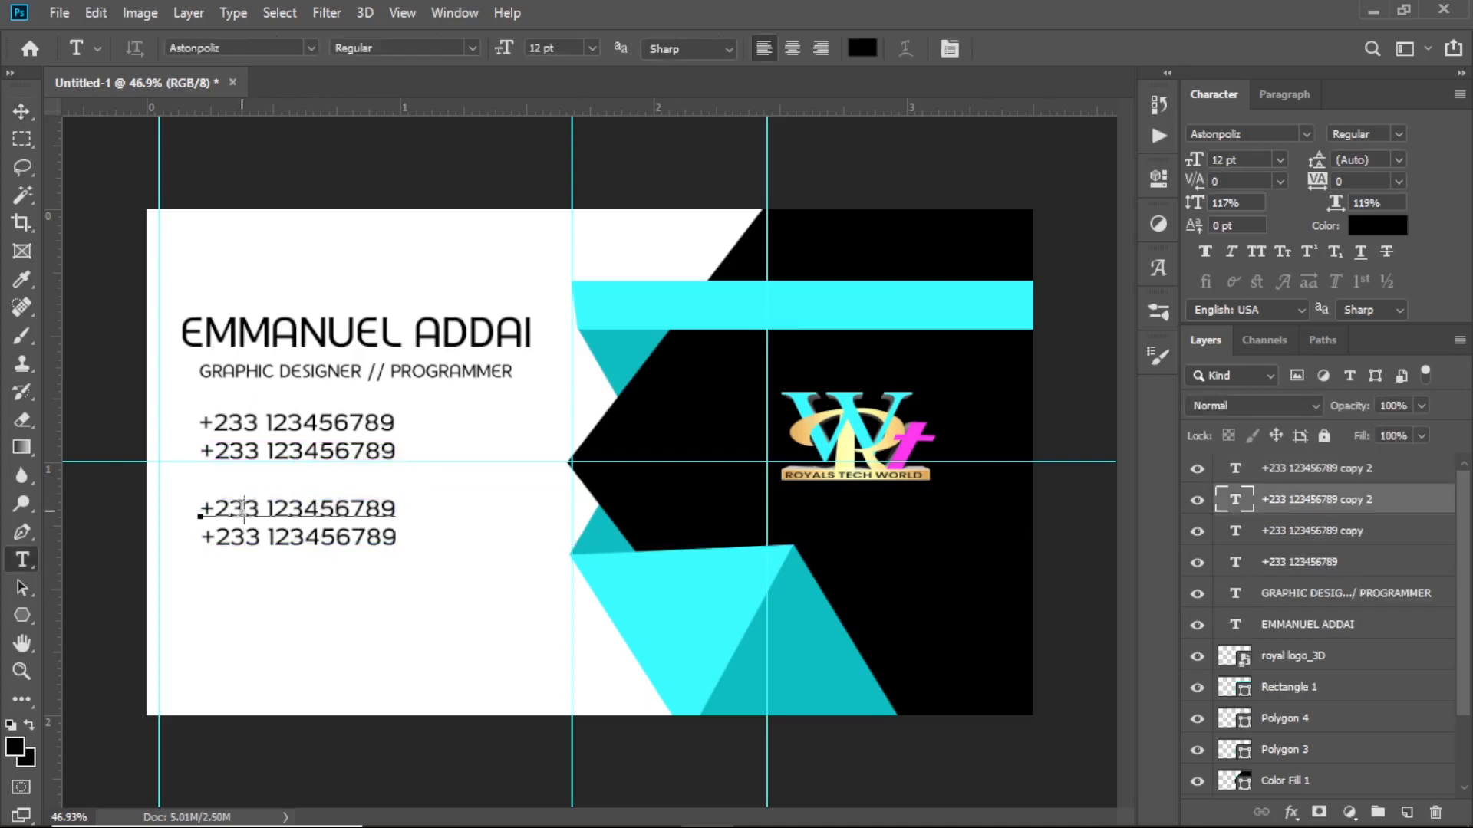
left_click_drag(201, 507, 499, 515)
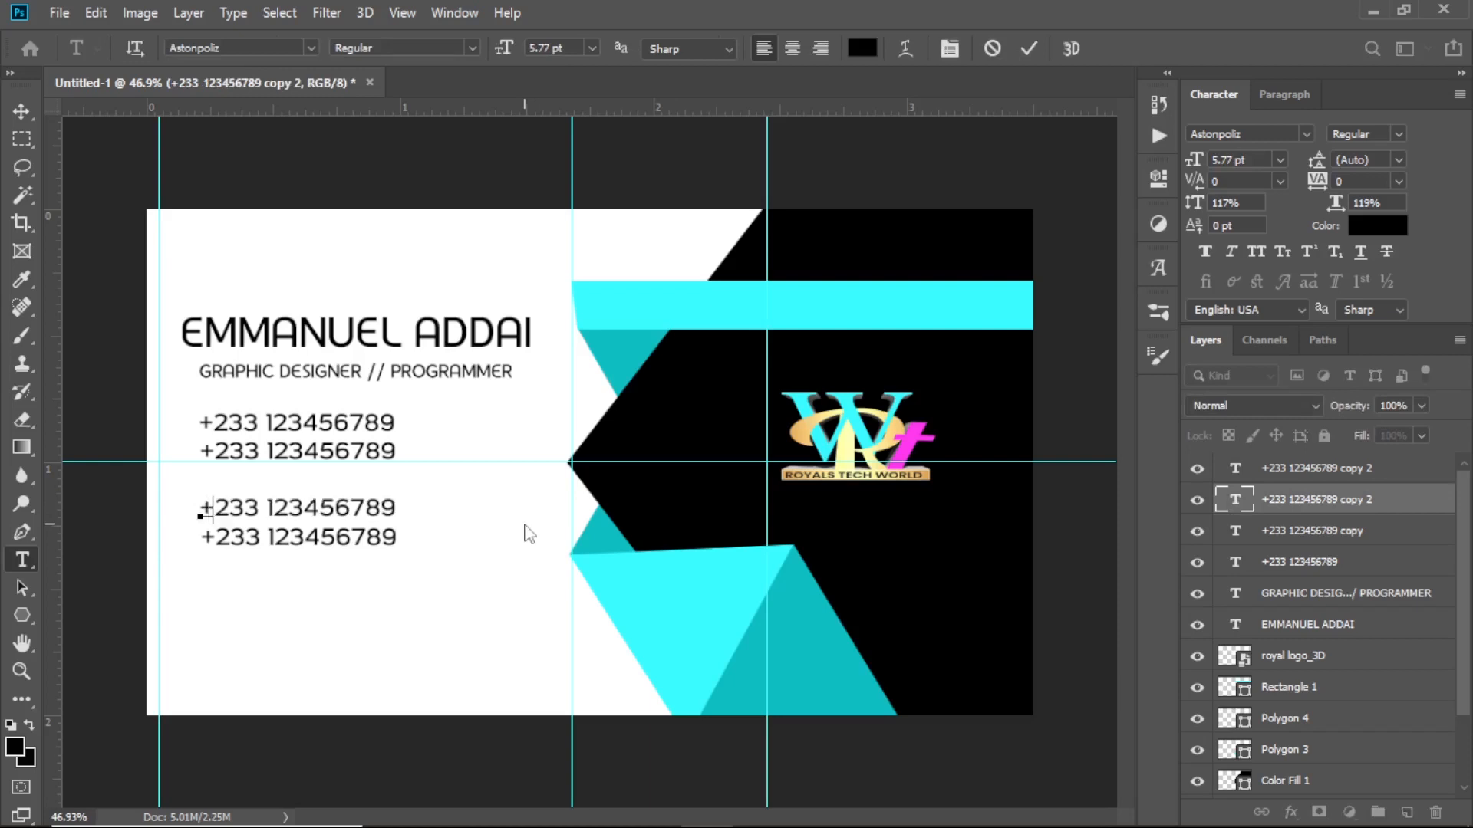
type("riyas")
key("BackSpace")
key("BackSpace")
key("BackSpace")
key("BackSpace")
key("BackSpace")
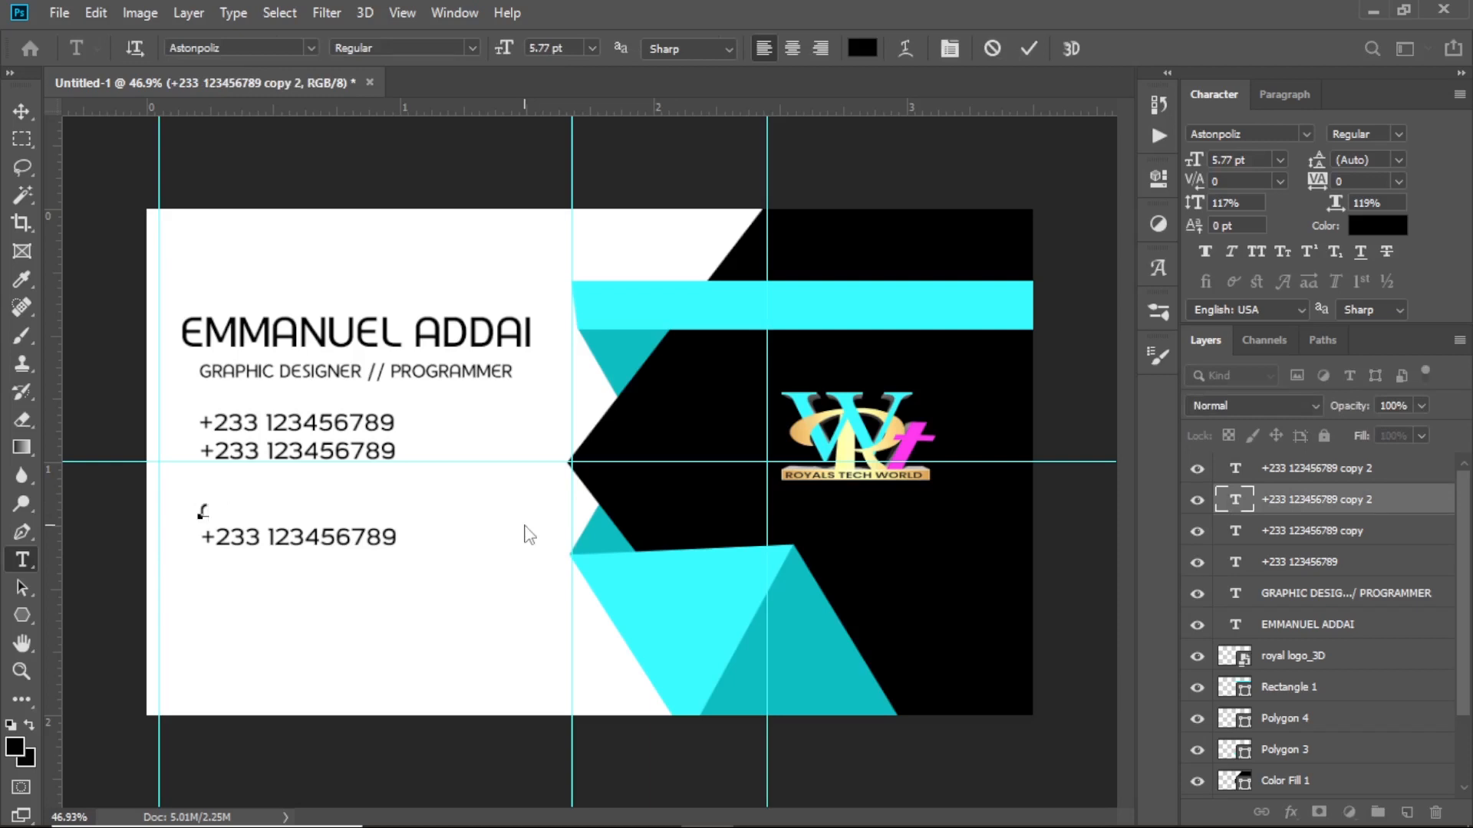
type("e")
key("BackSpace")
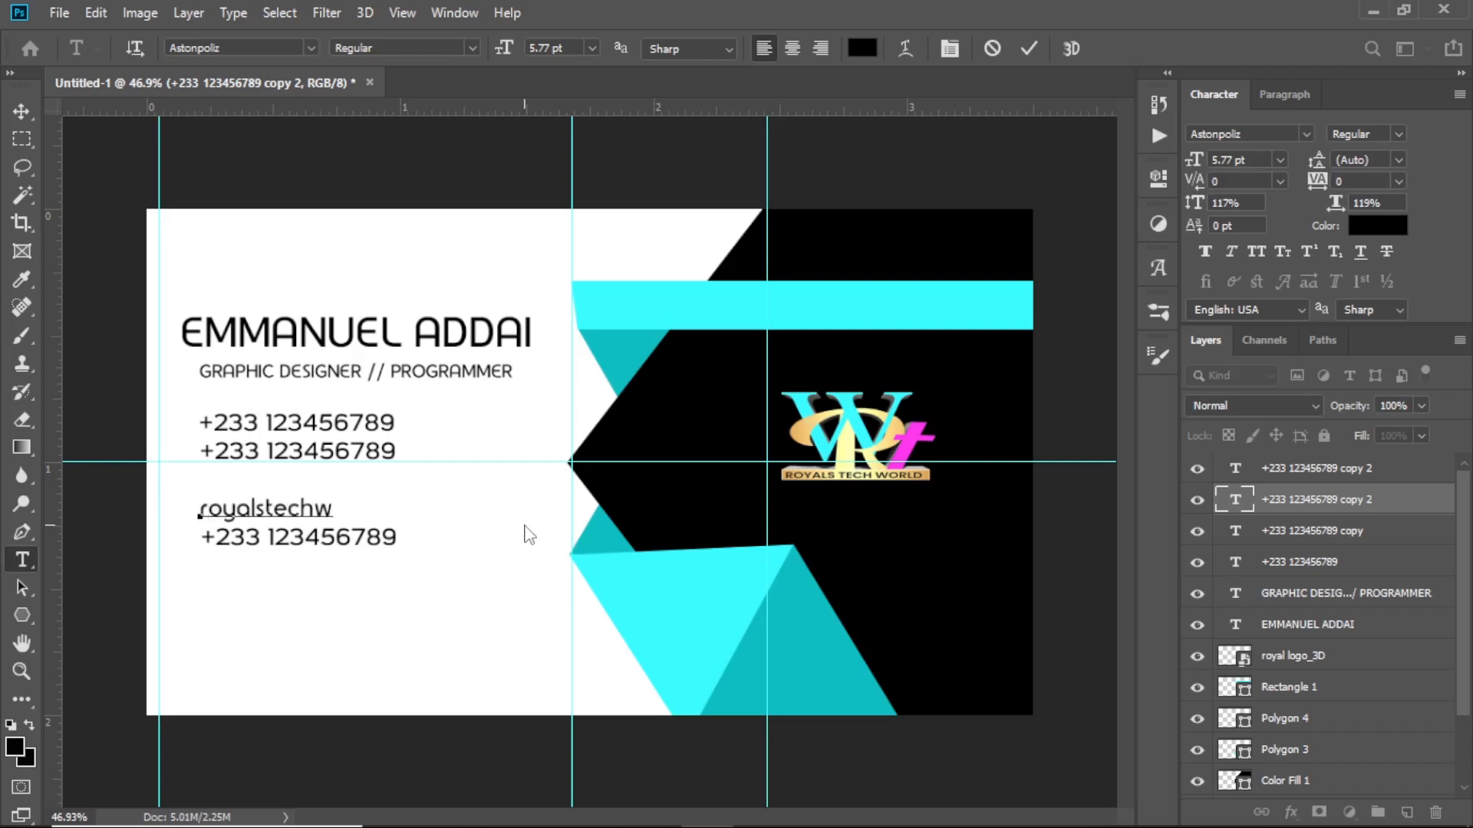
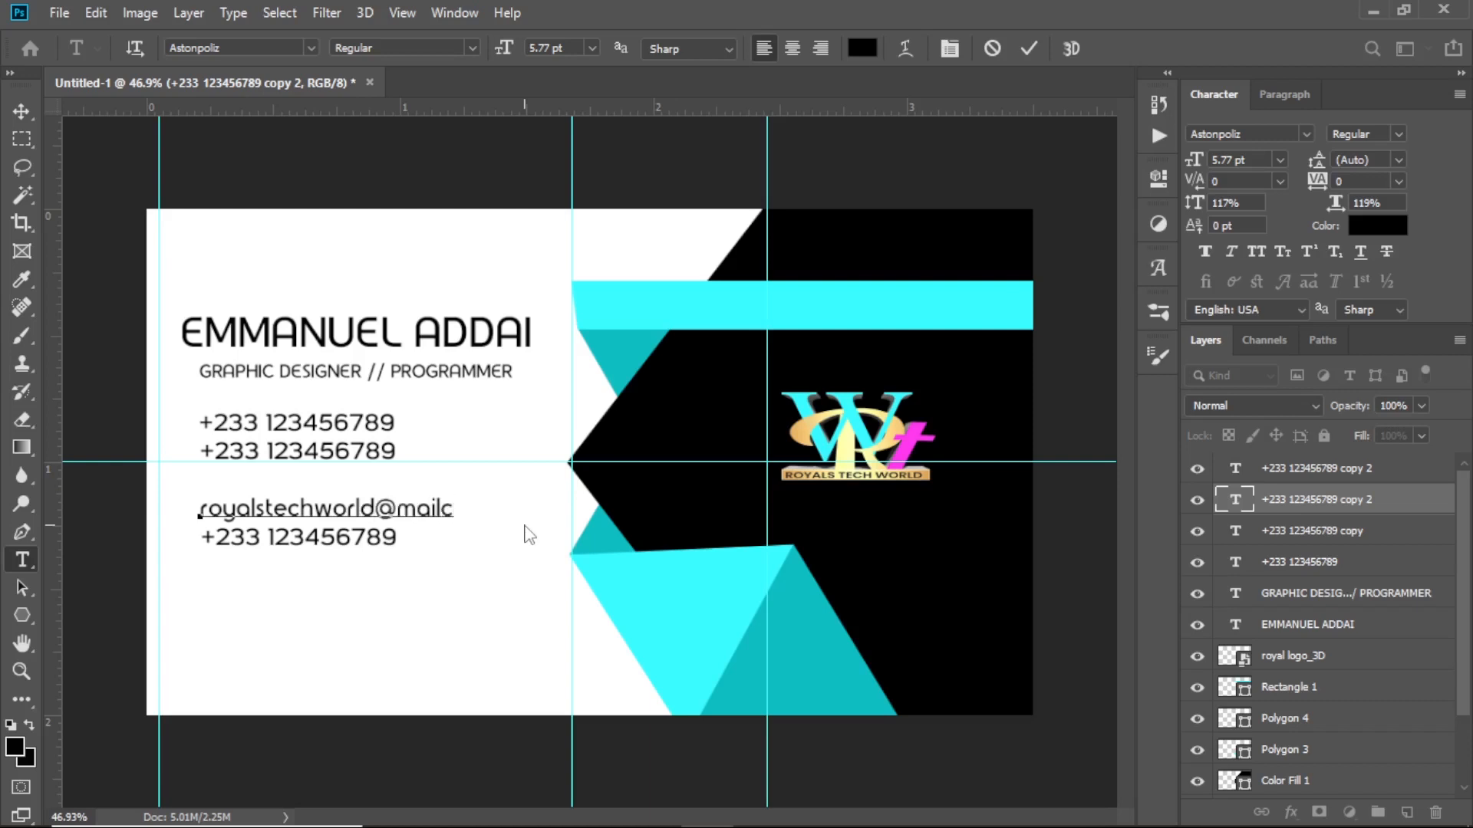
left_click(1029, 48)
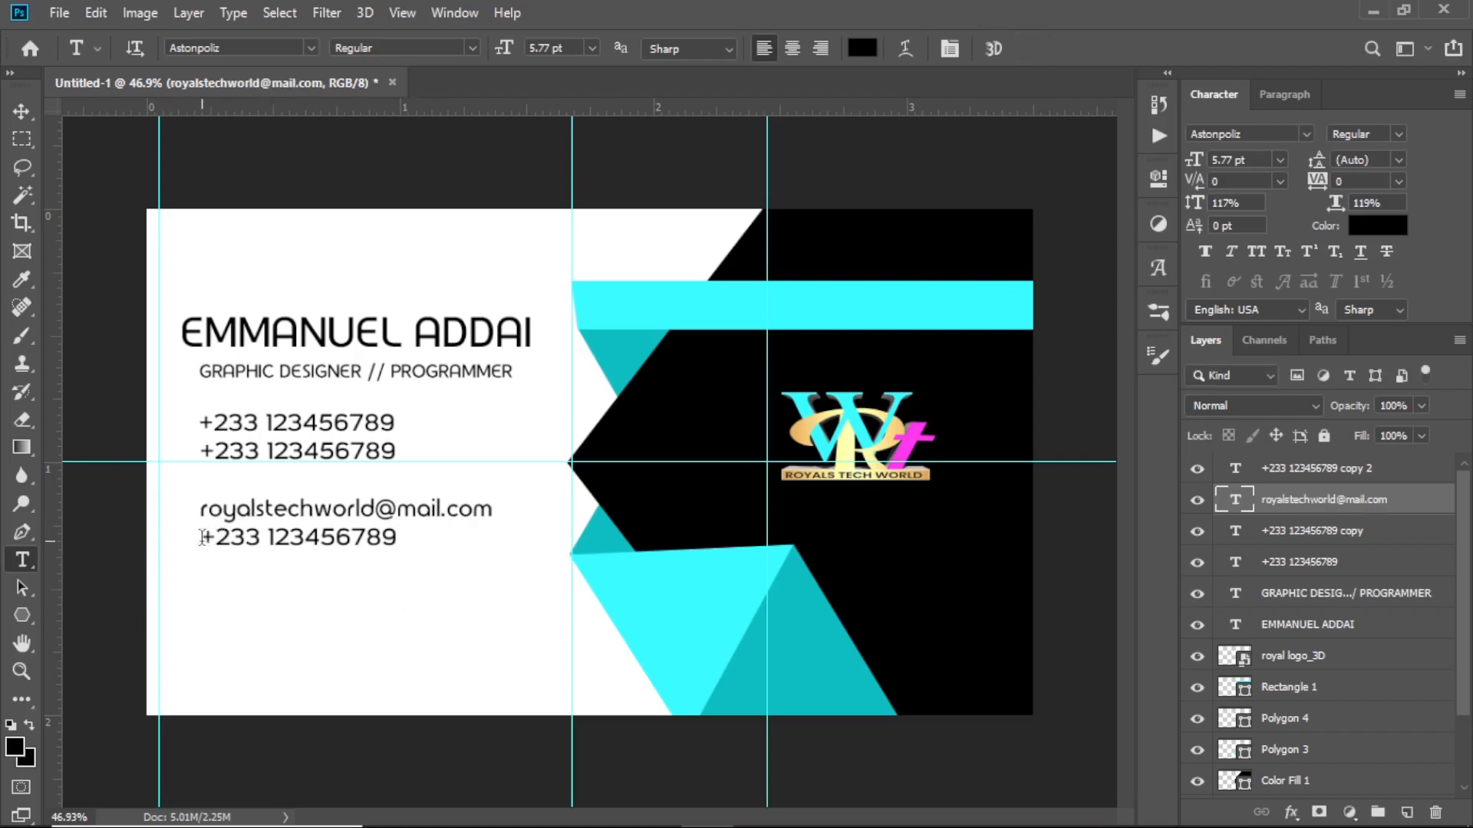
left_click_drag(202, 537, 397, 537)
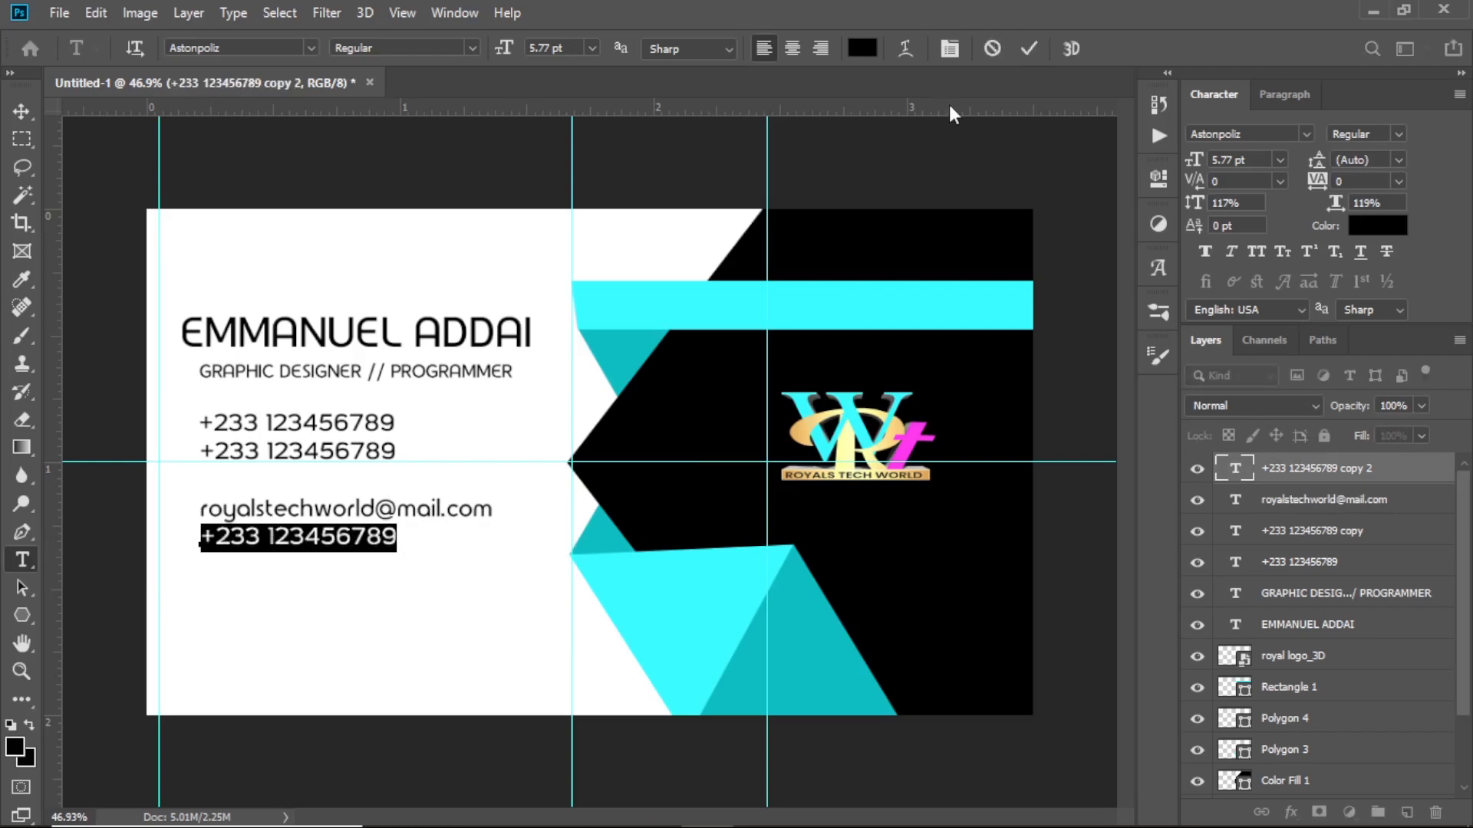
type("www.")
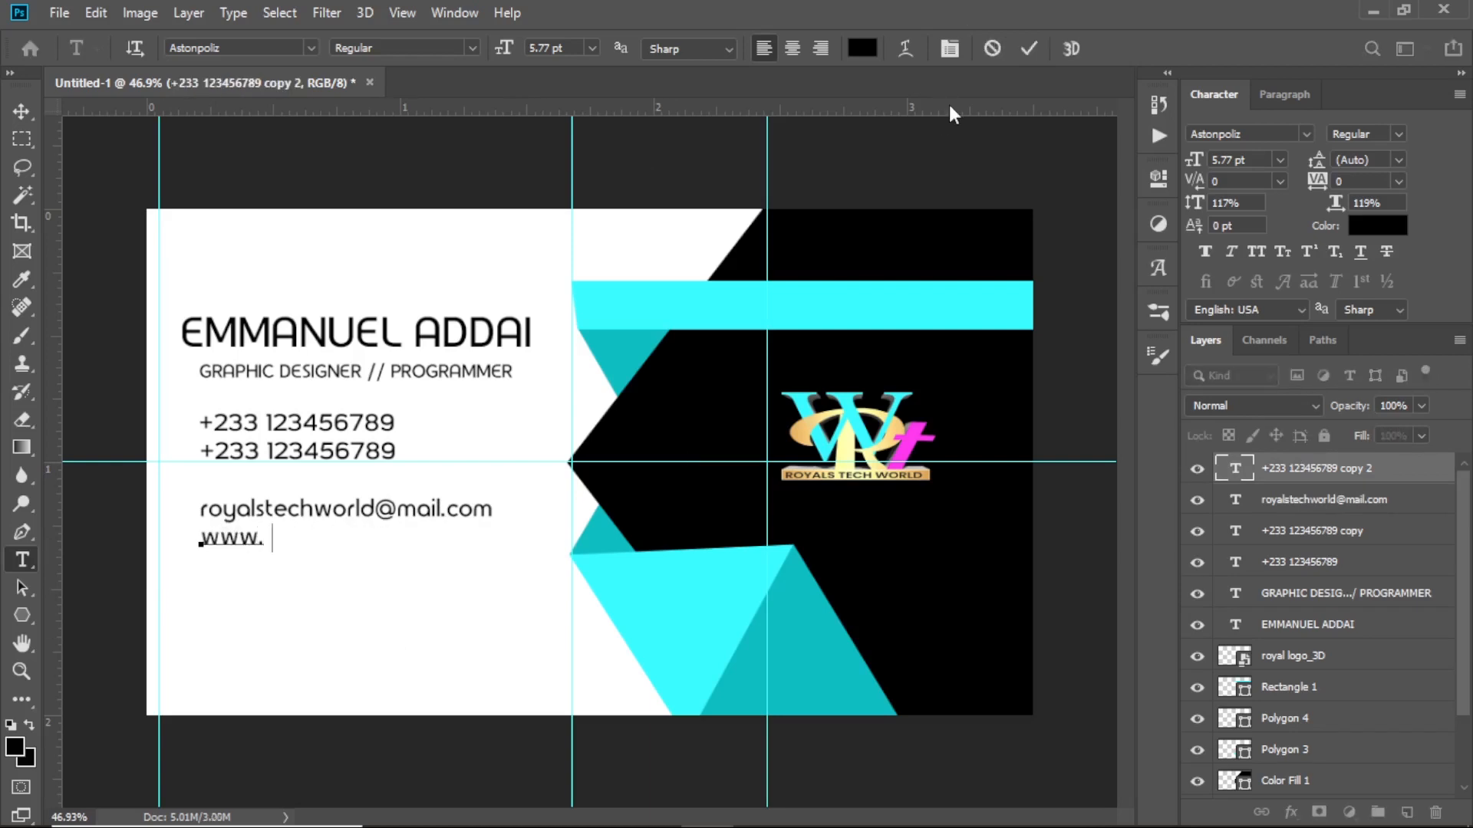
type("royalstech")
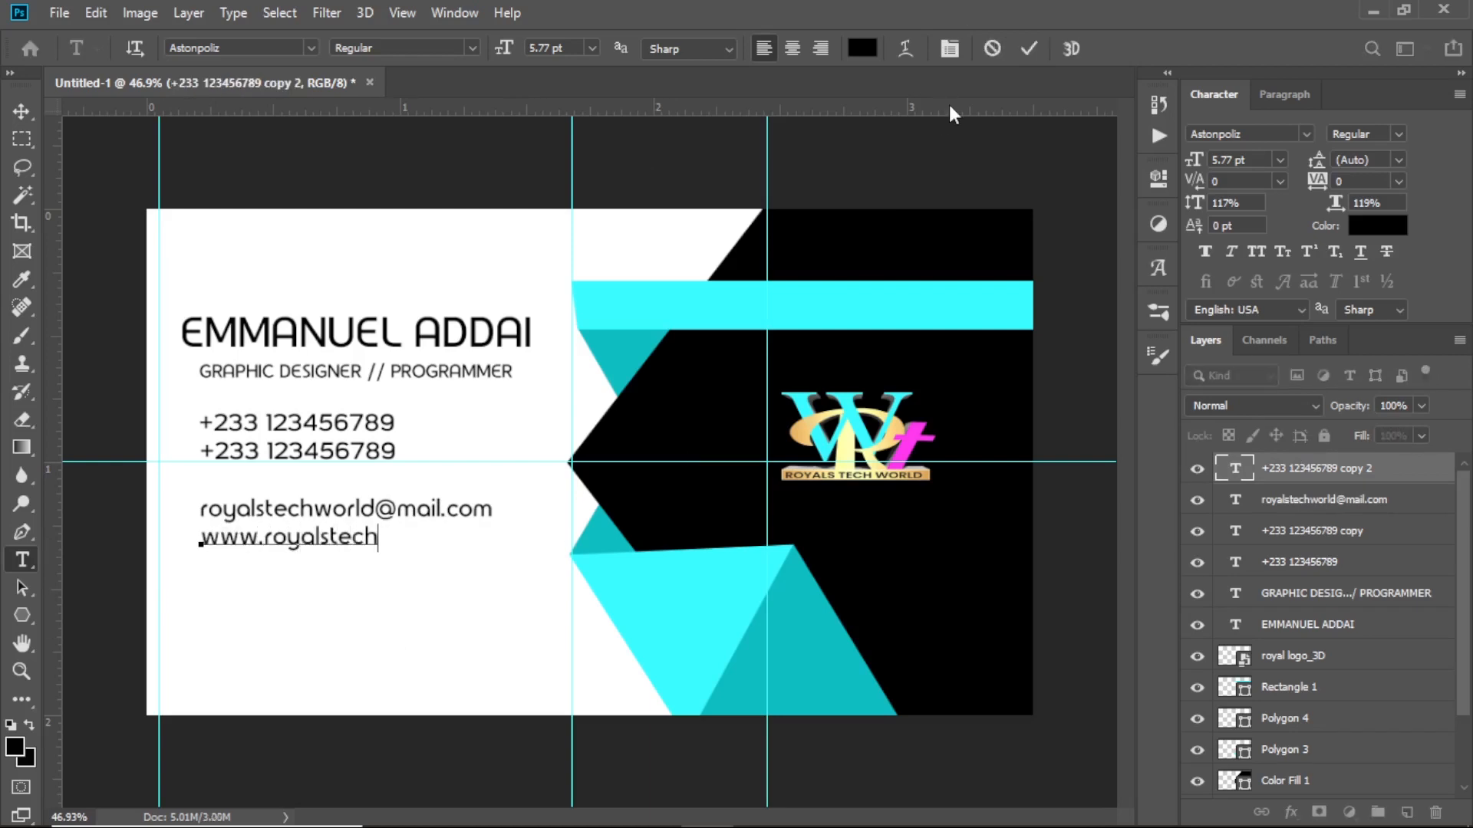
type("world.com")
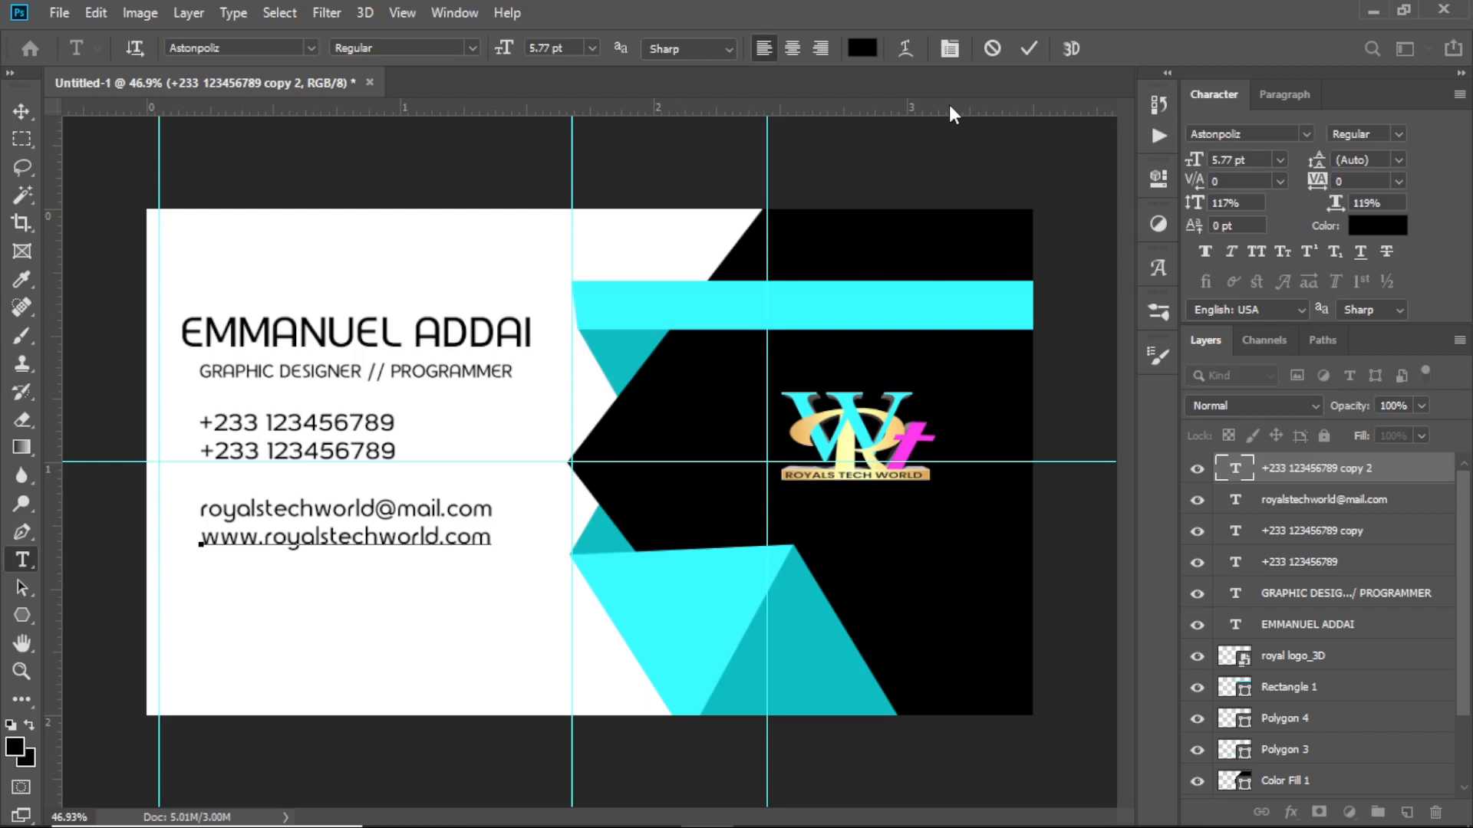
left_click(1032, 49)
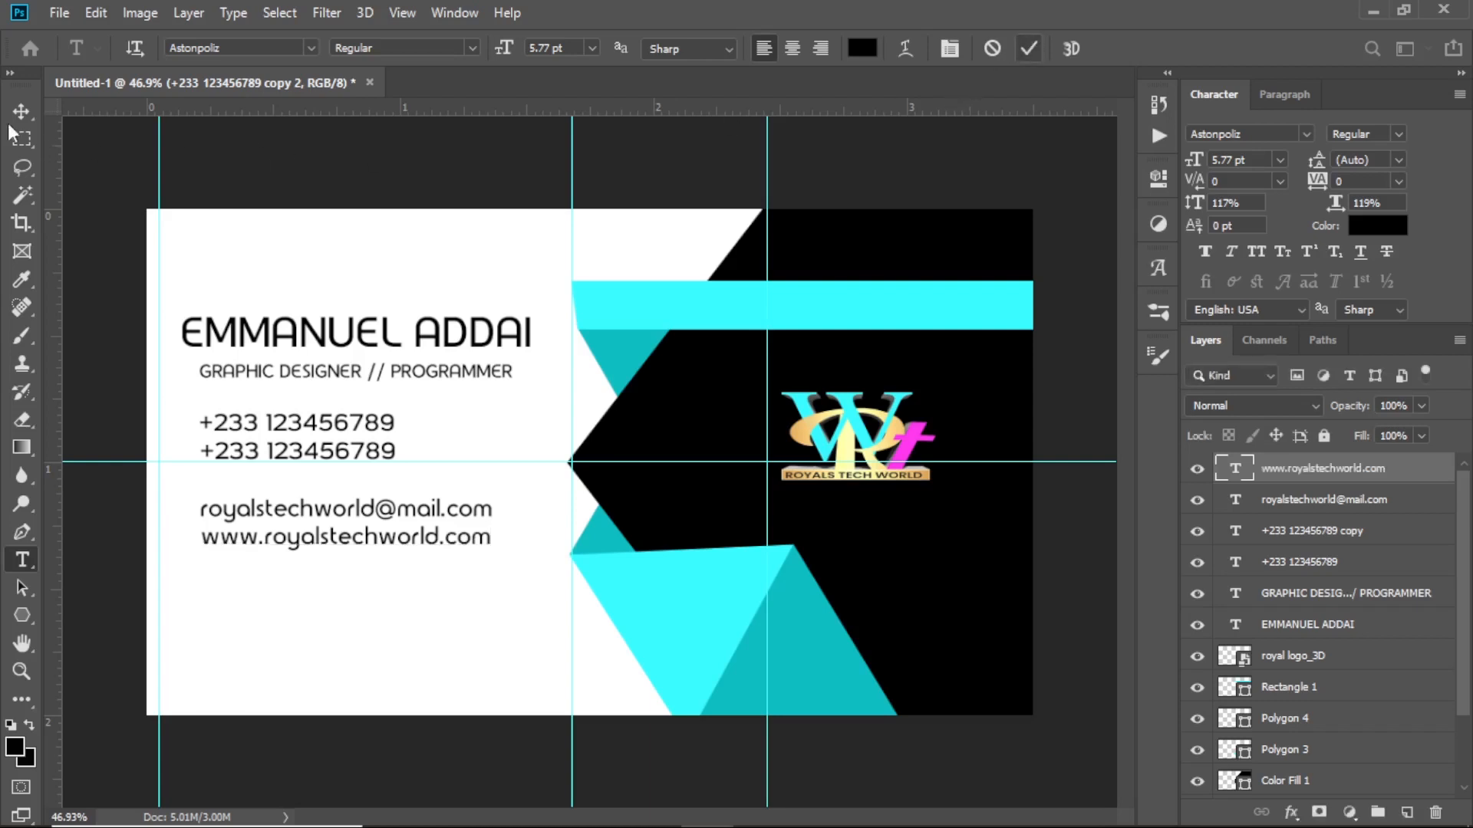
left_click(19, 109)
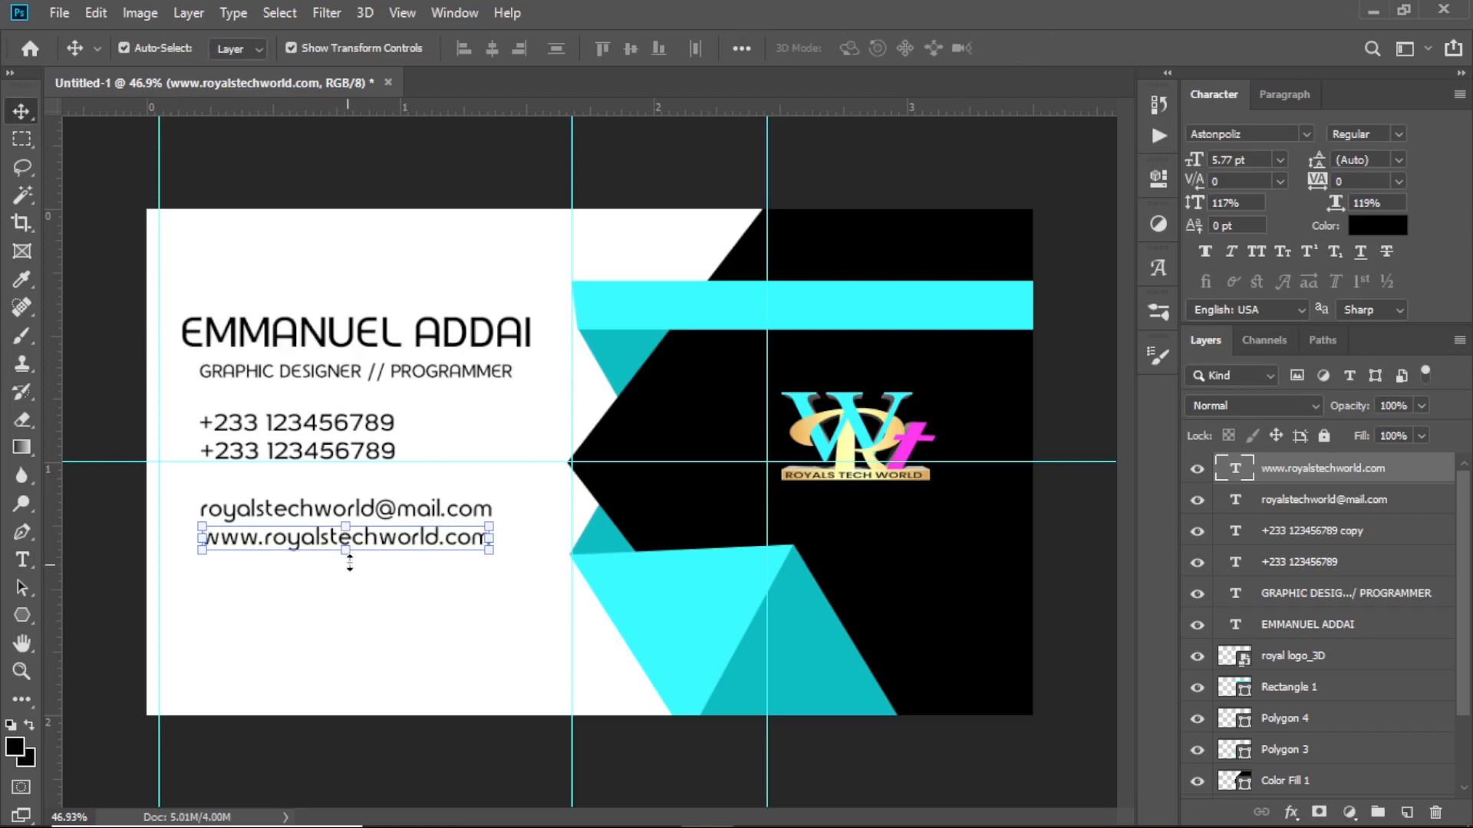
Duplicate the website line below it and retype it as 'West Africa - Kumasi Ghana'
left_click_drag(371, 537, 374, 611)
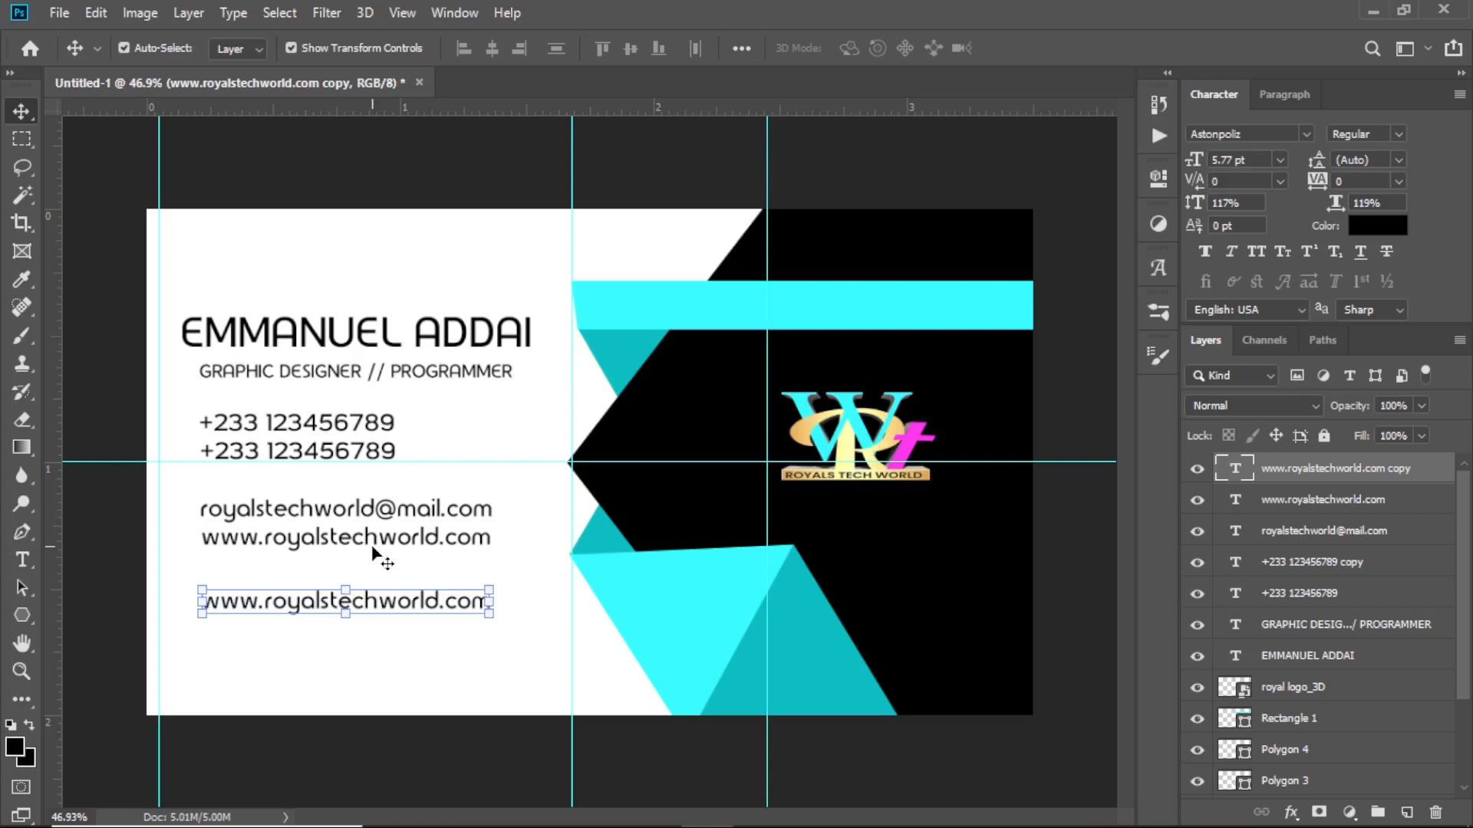
key("t")
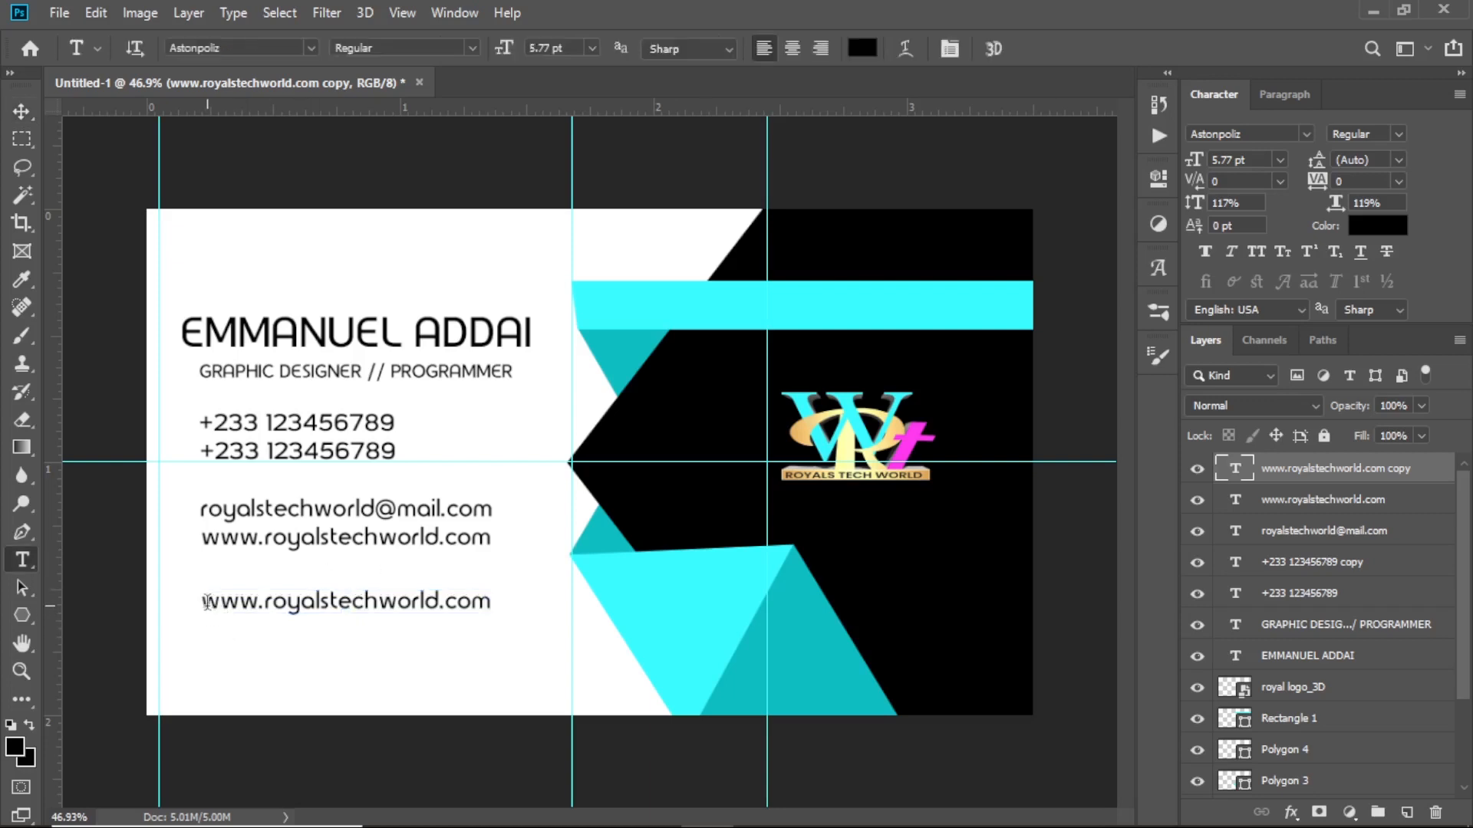
left_click_drag(204, 601, 610, 614)
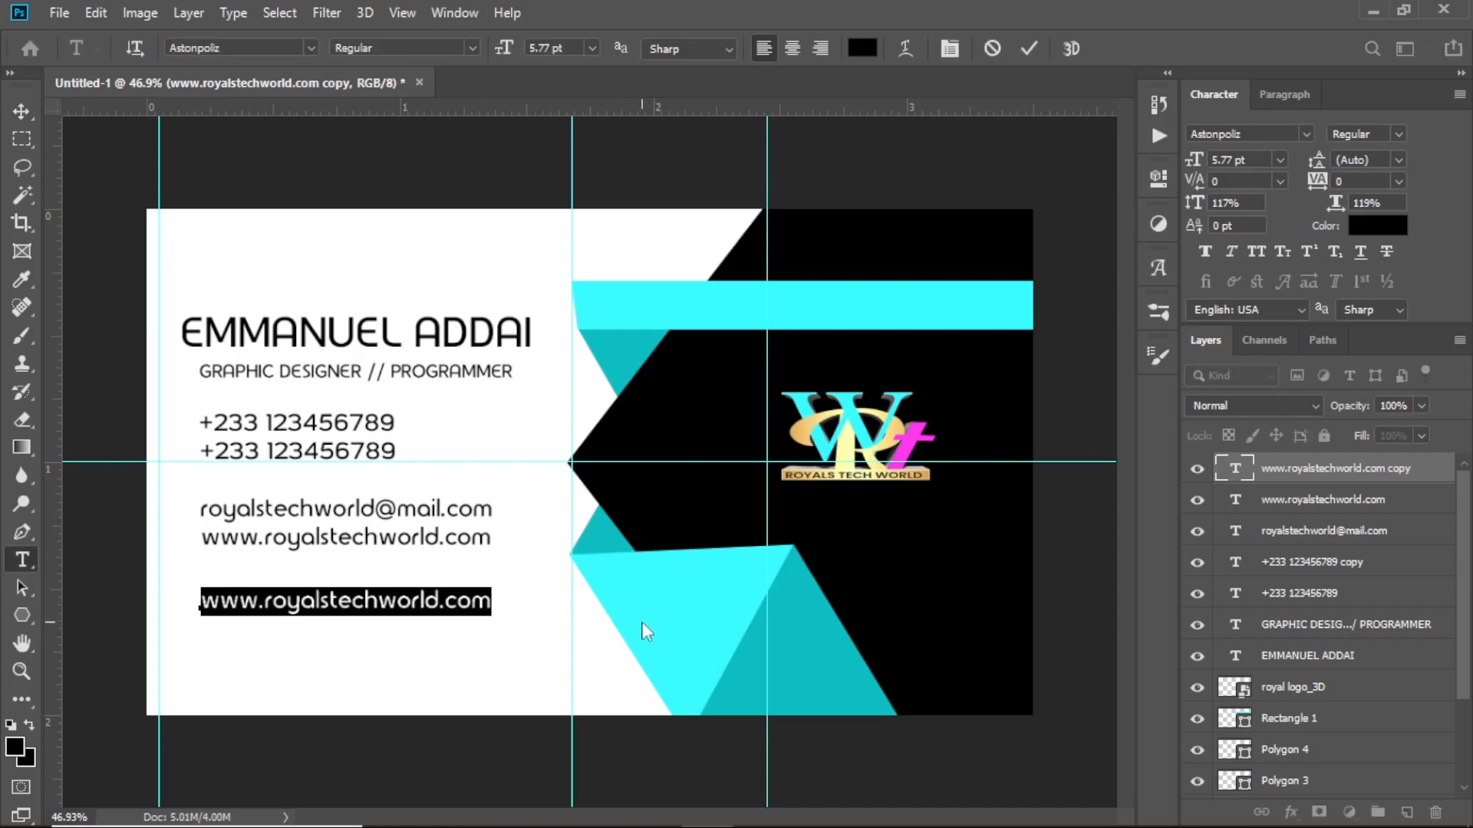
type("West")
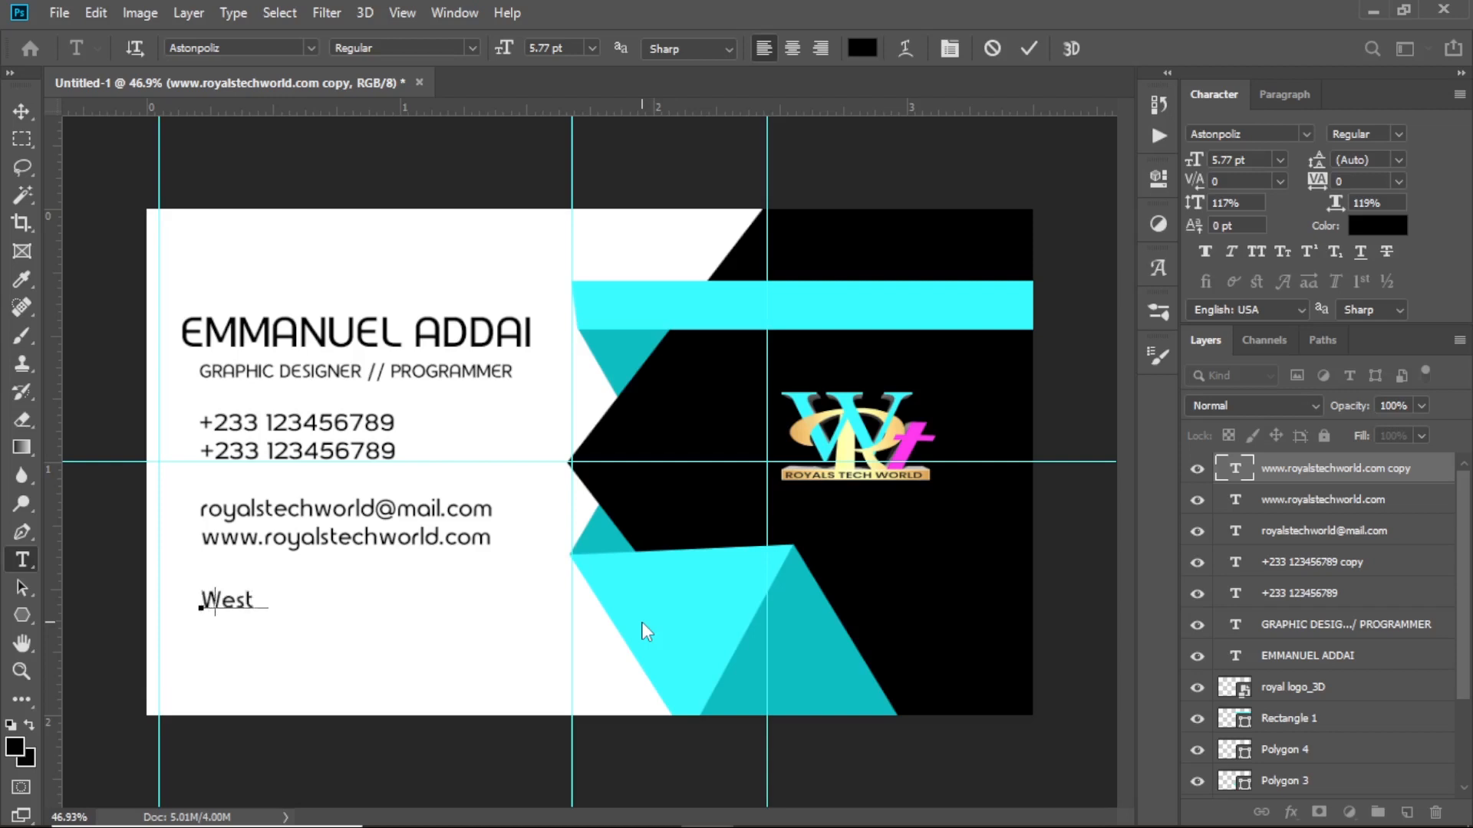
key("ctrl+z")
type("Africa - K ")
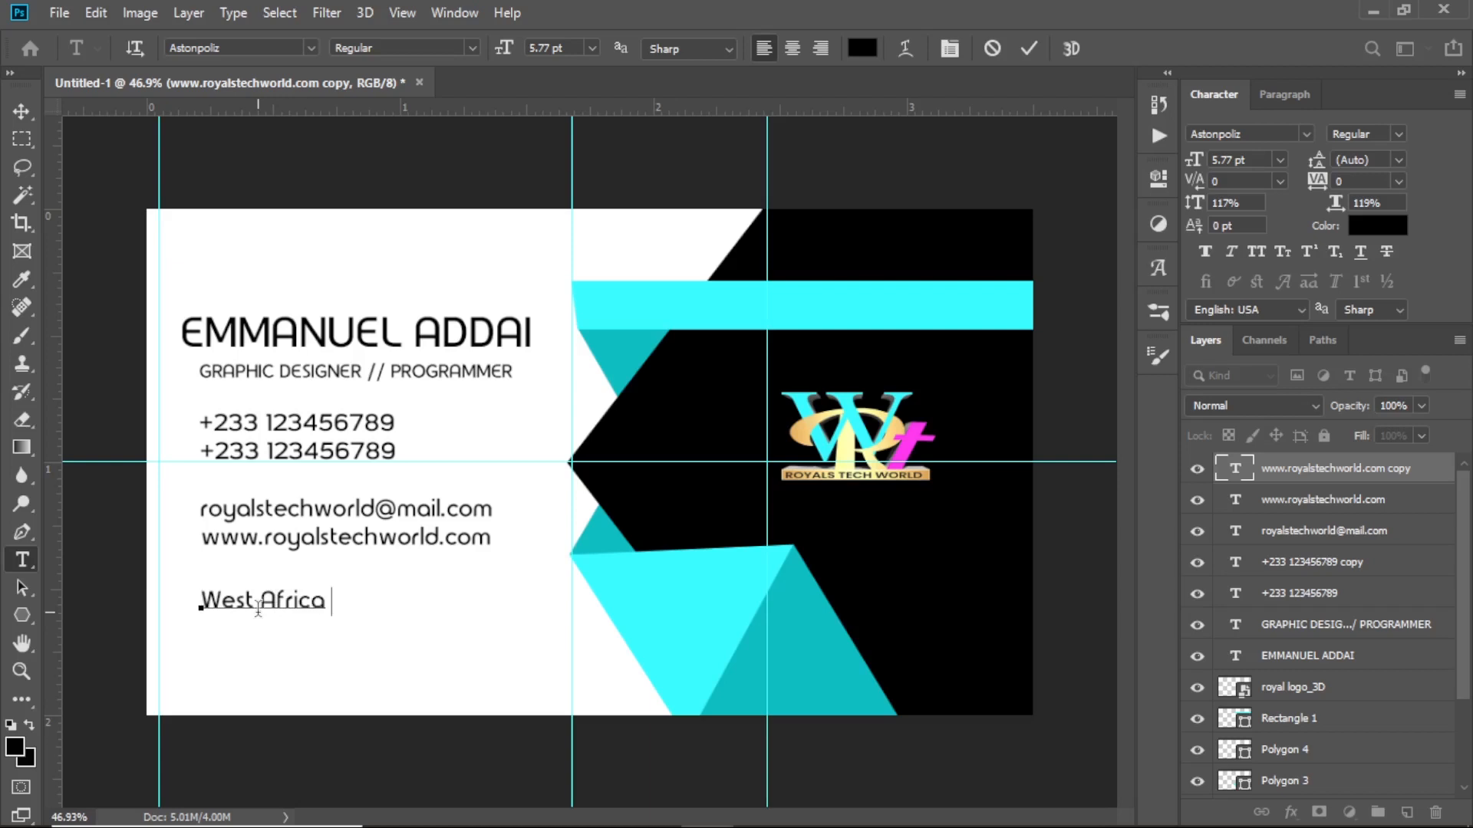
type("umaso")
key("BackSpace")
type("-")
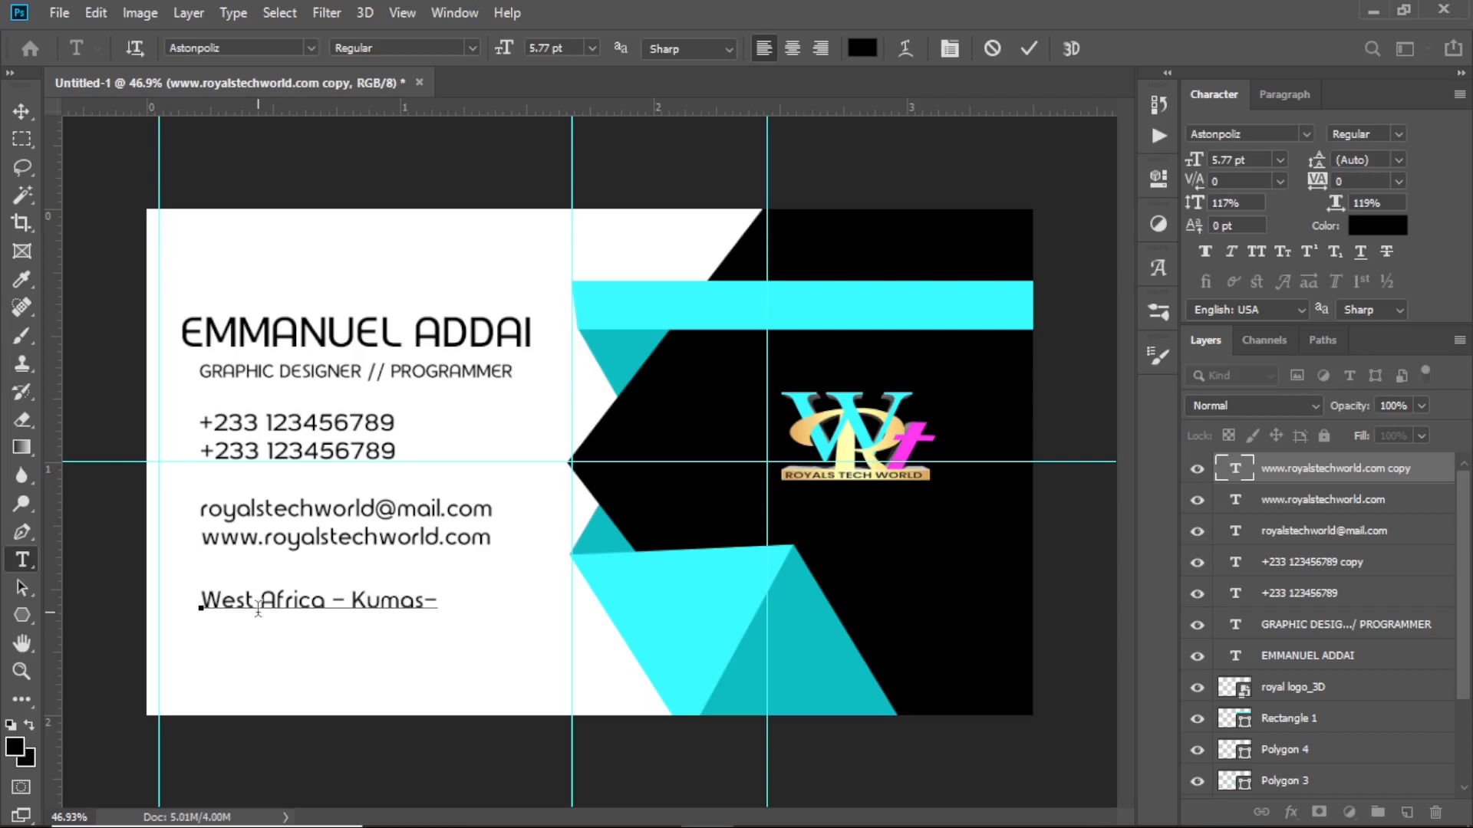
key("Left")
type("i Ghana")
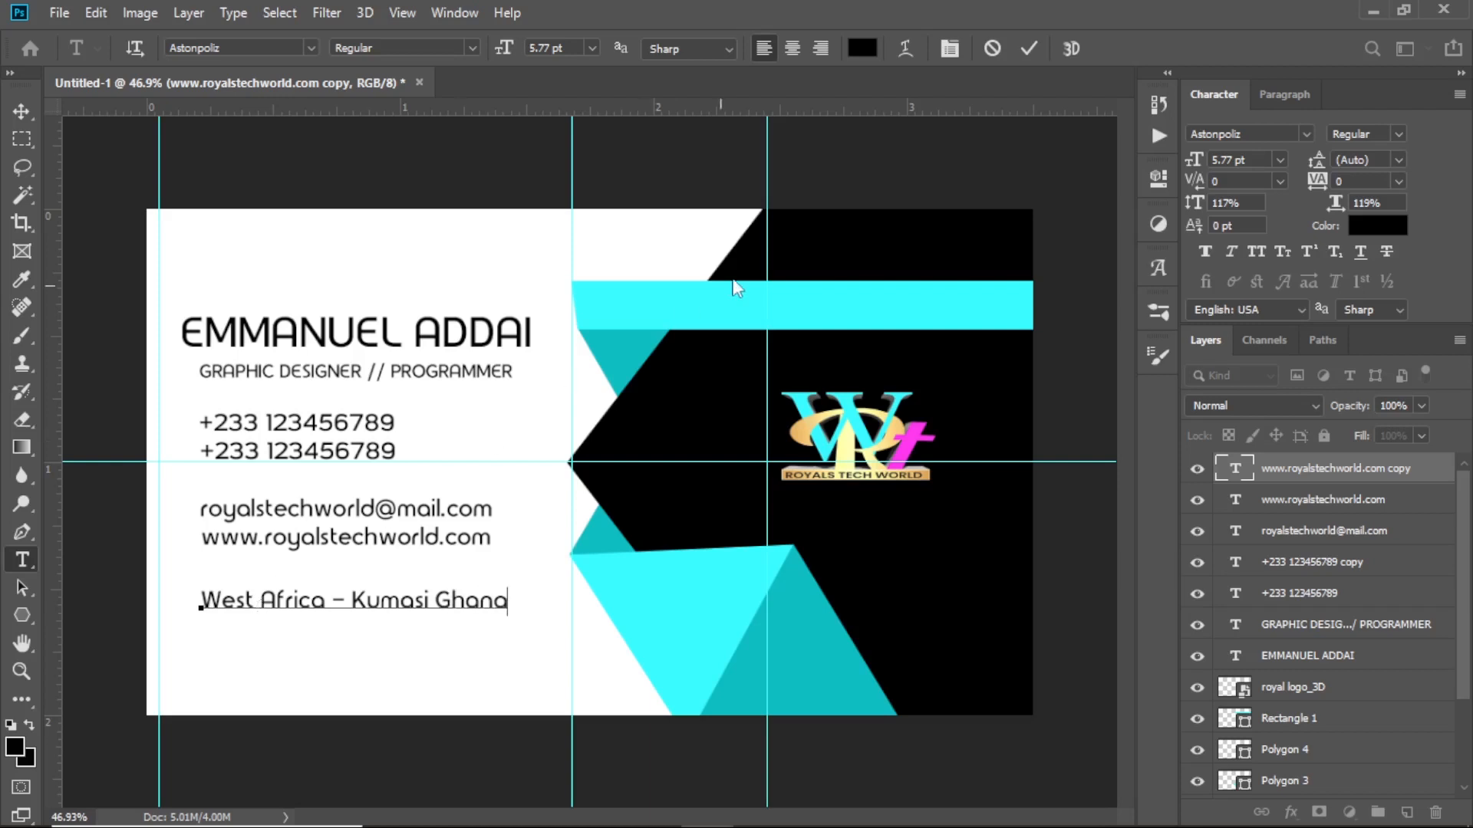
left_click(1031, 42)
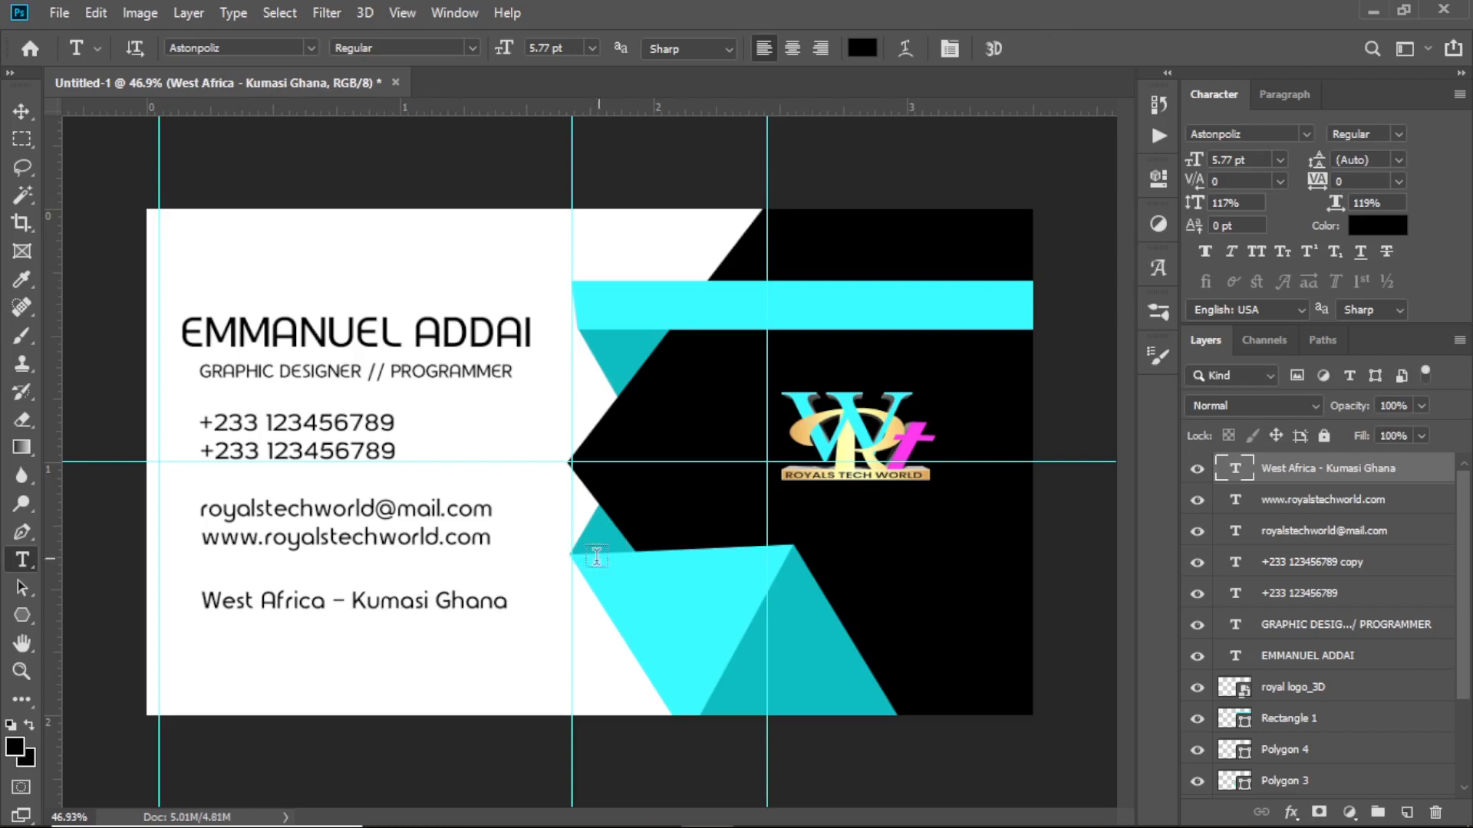
Copy the location line below and retype it as the NS digital-address number line
left_click(22, 110)
left_click_drag(449, 603, 450, 627)
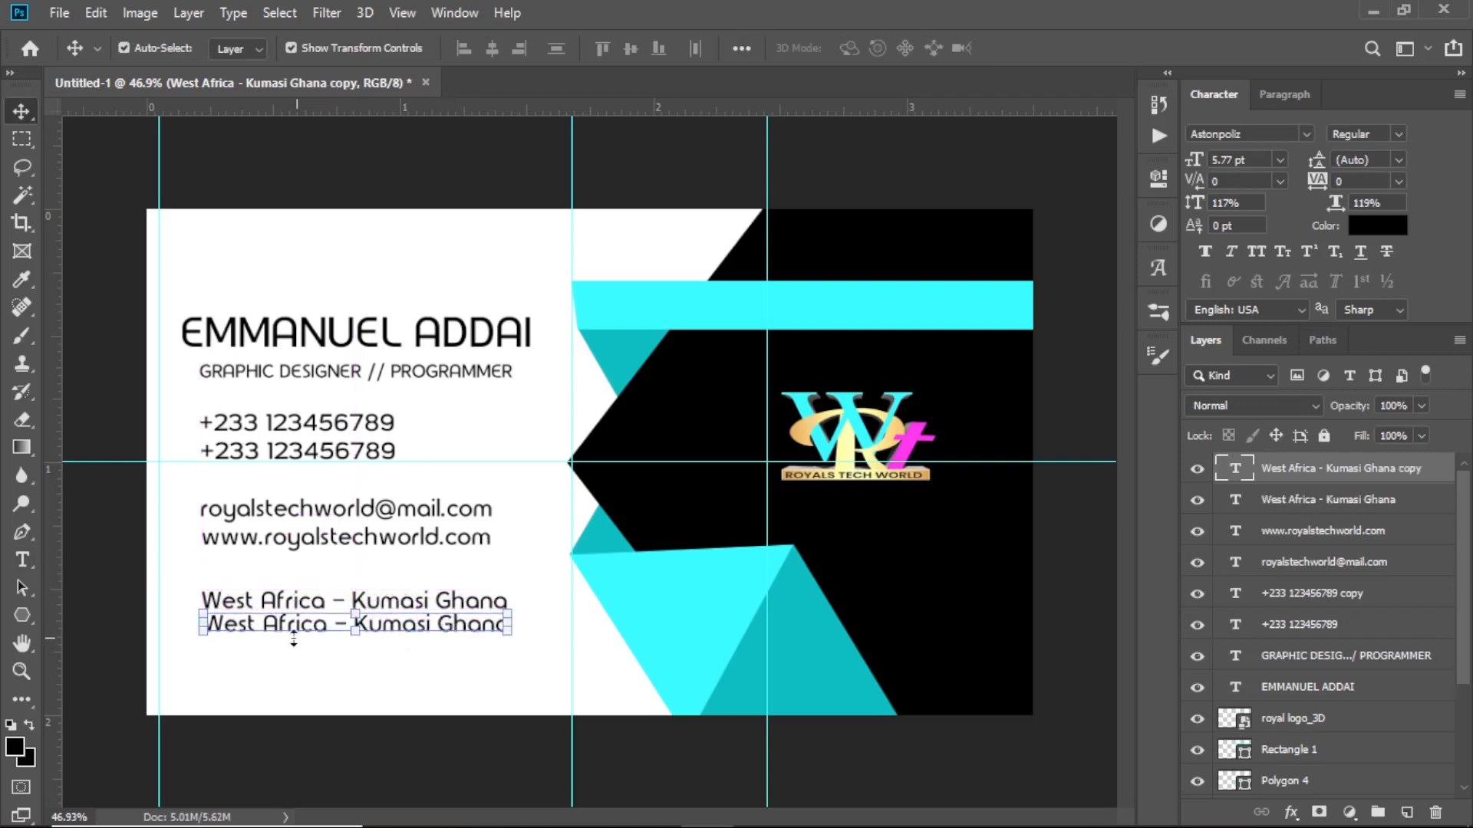
key("t")
left_click_drag(203, 625, 513, 625)
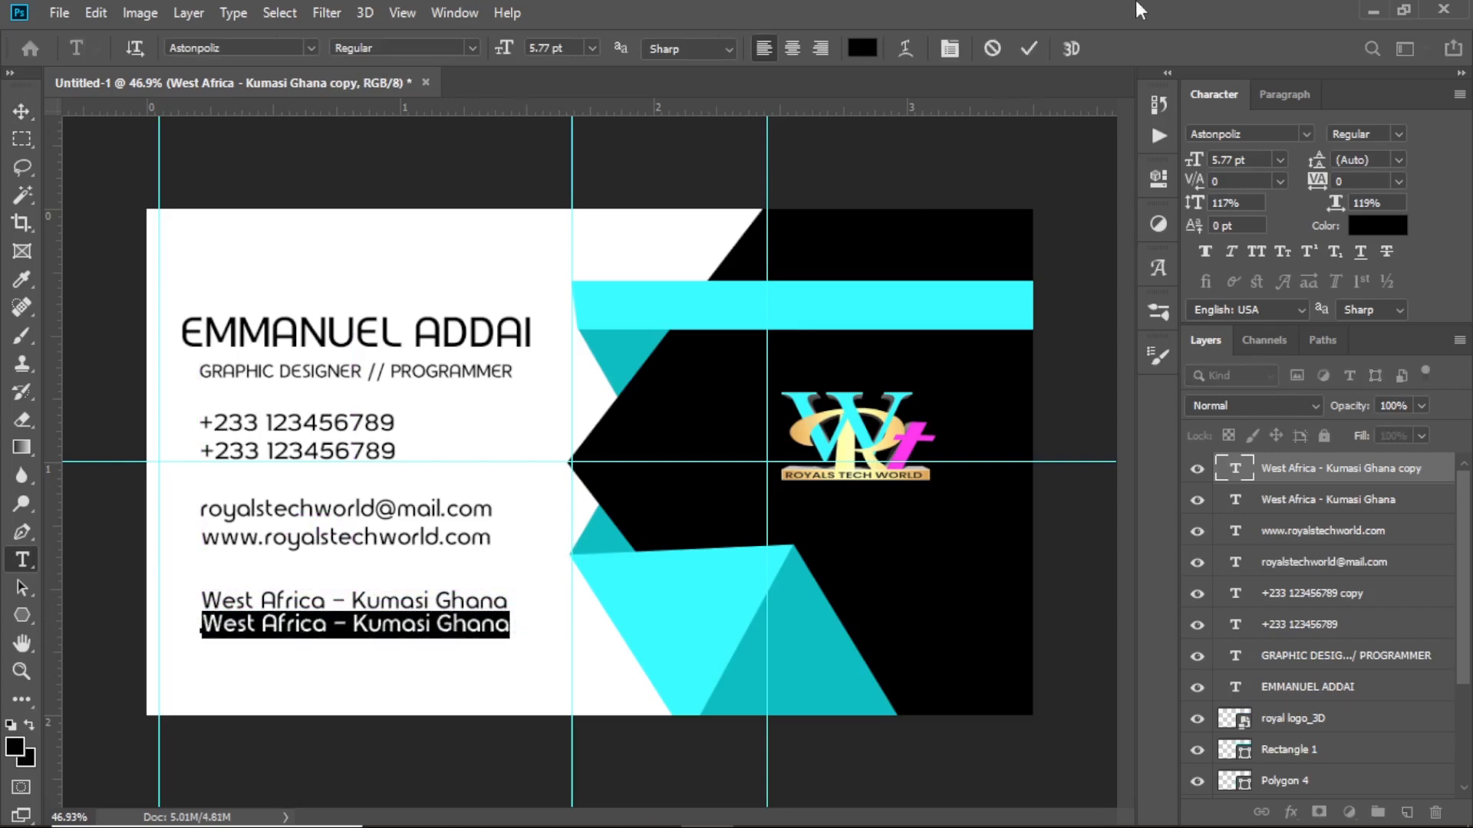
type("N")
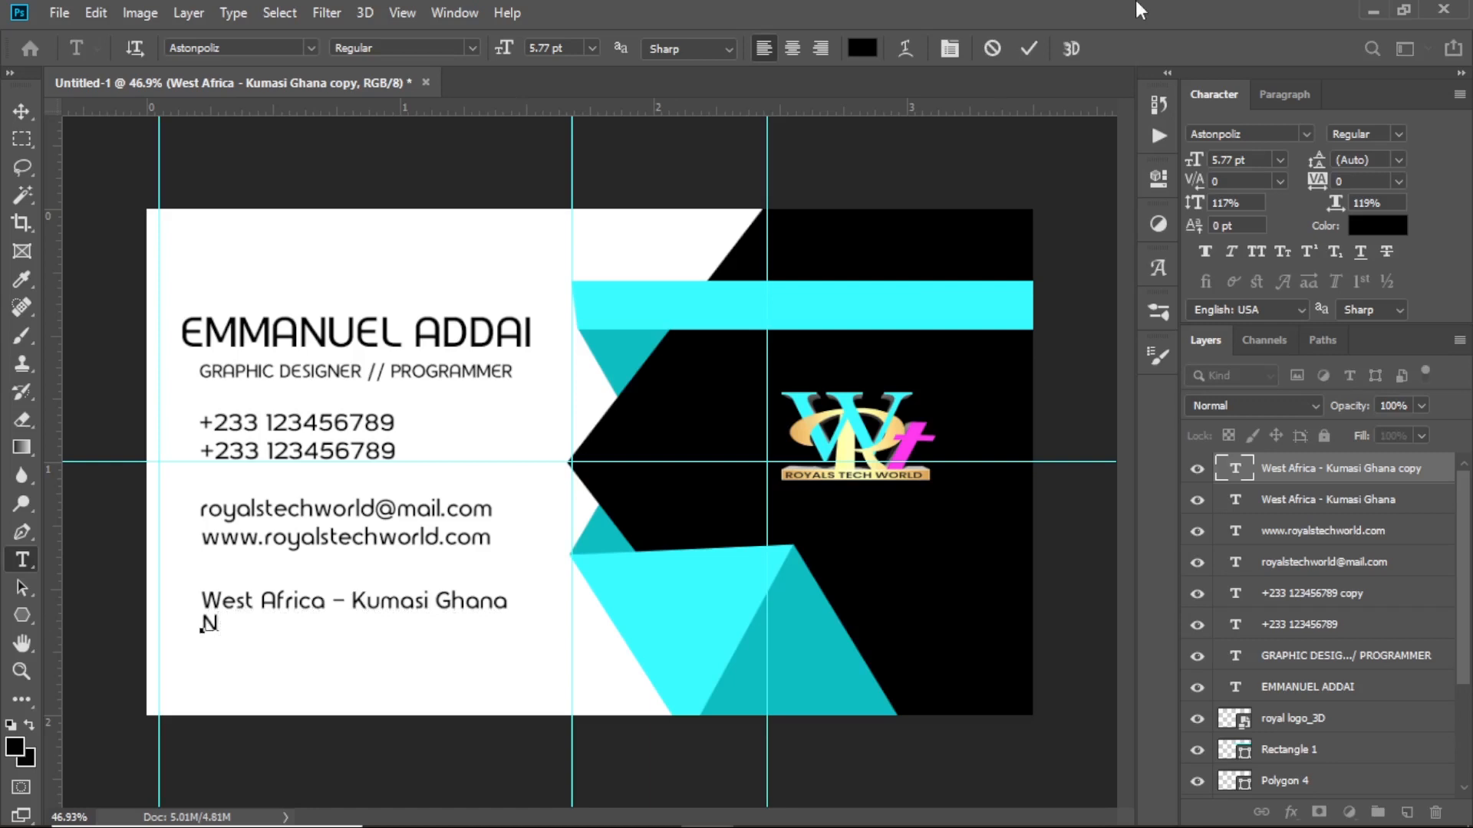
type("S: 123-123    434")
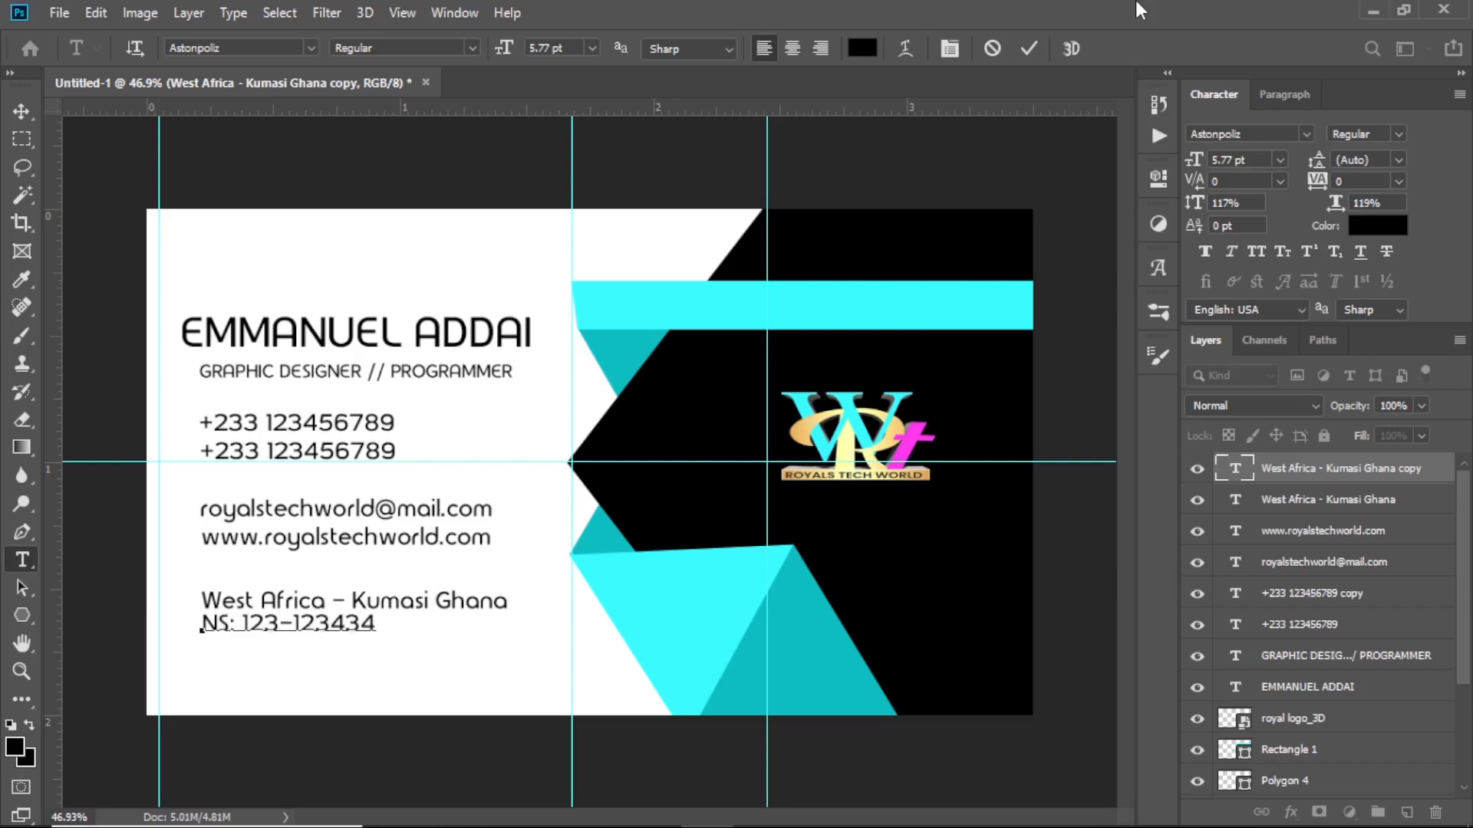
left_click(1026, 49)
key("v")
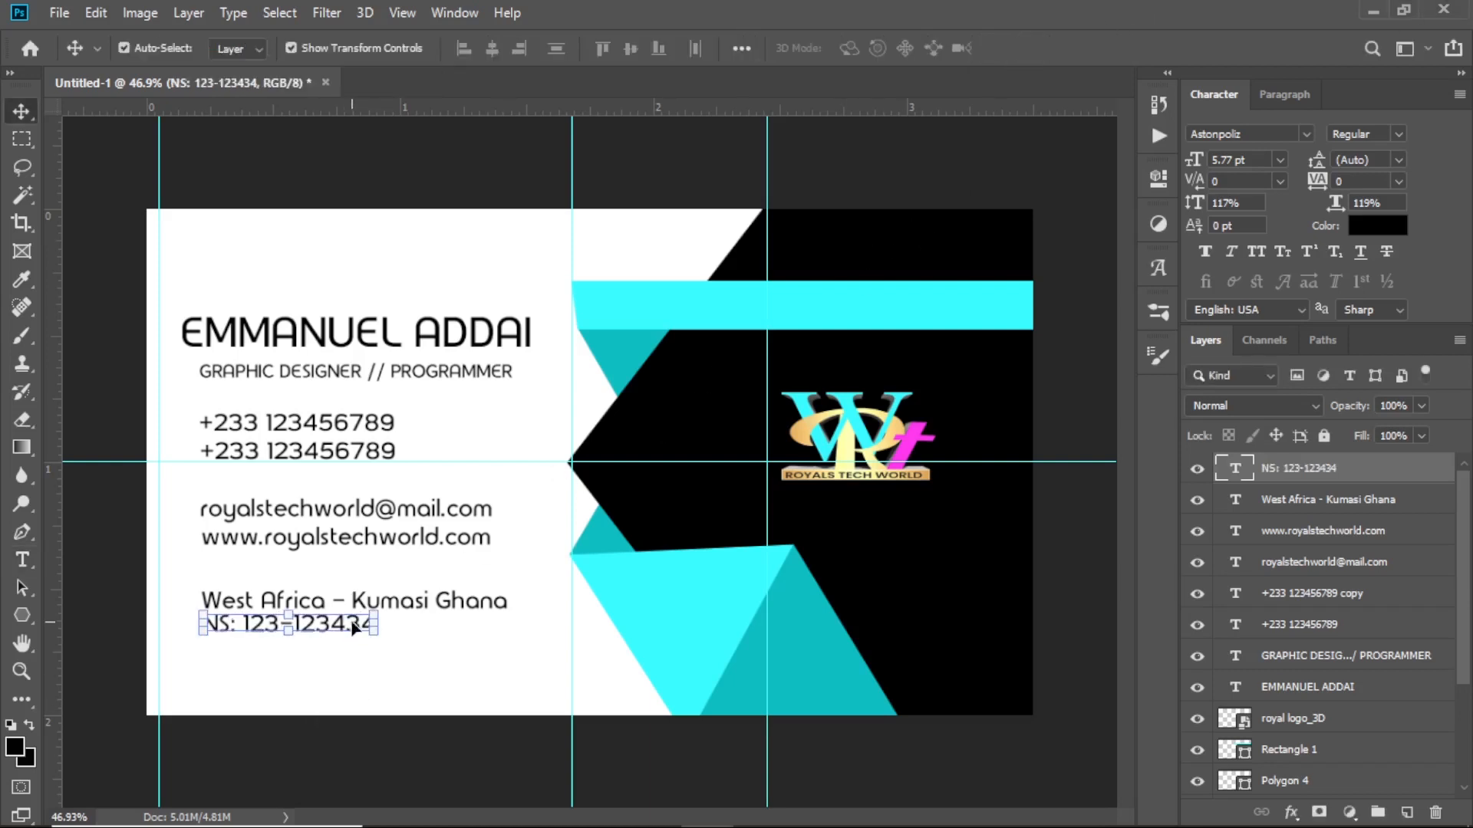
left_click_drag(352, 622, 352, 626)
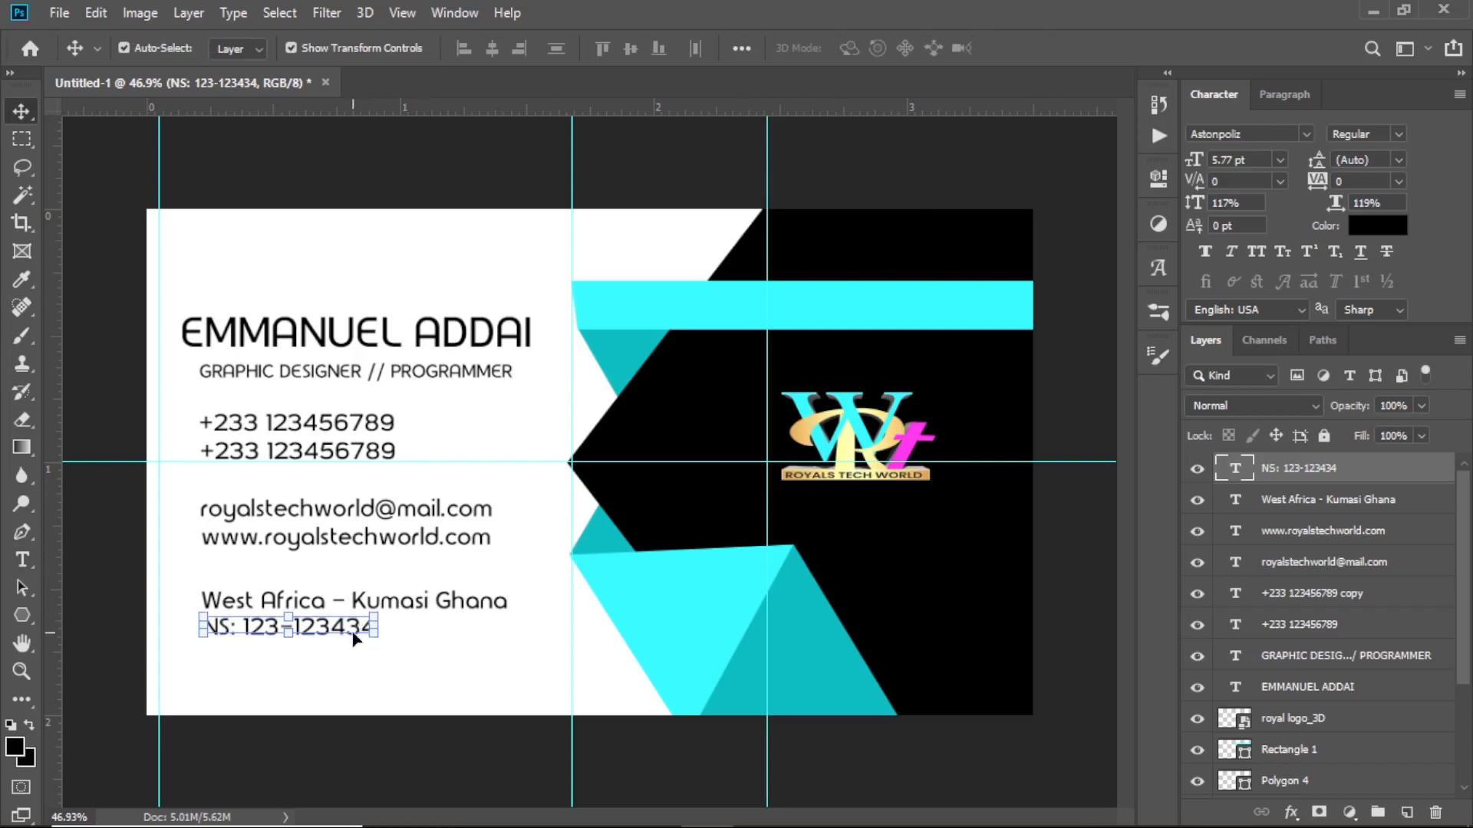
left_click(395, 635)
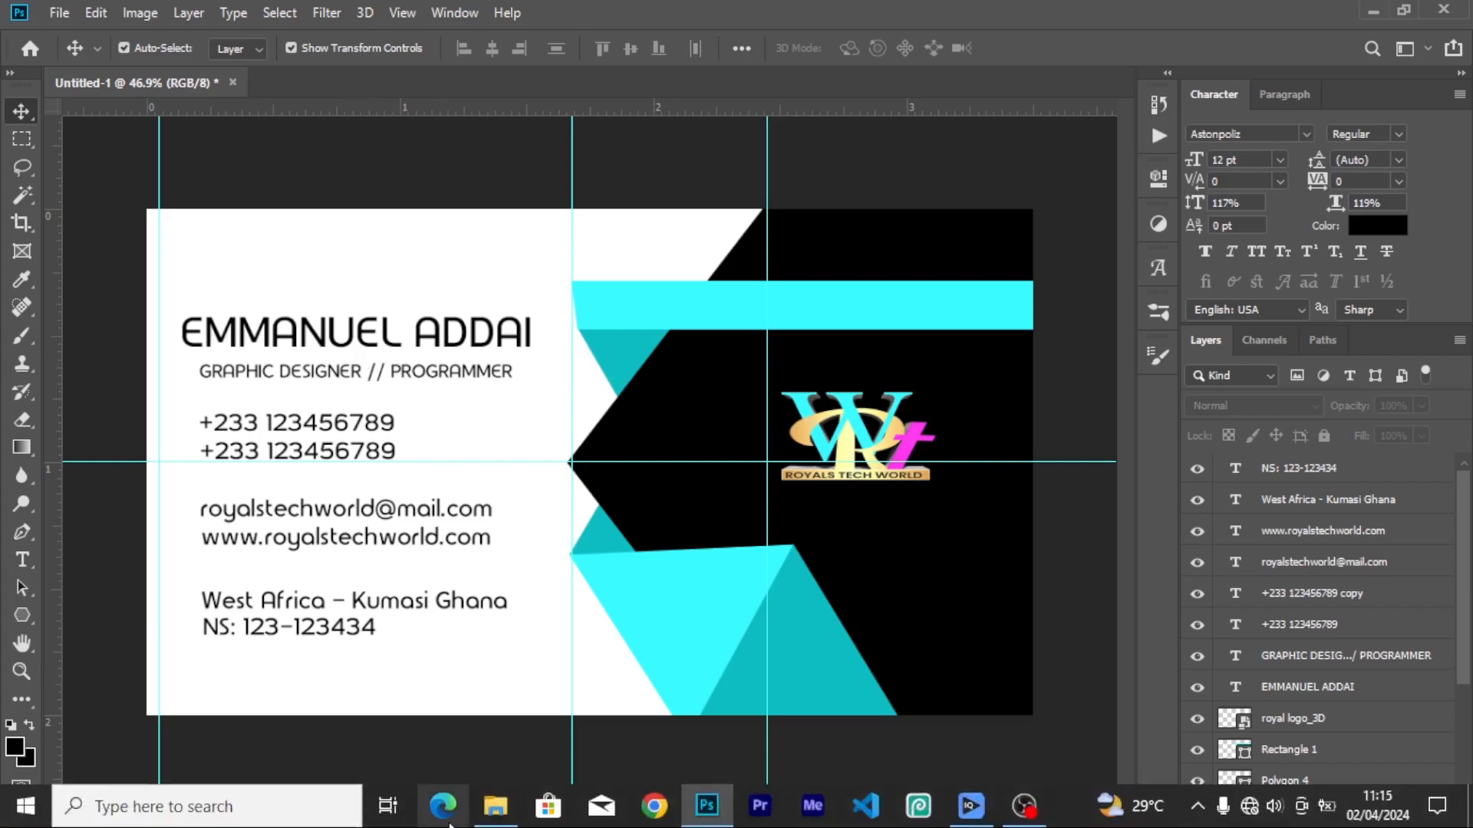
Select the LinkedIn, Instagram, Facebook and YouTube icon files in logo_resources and drag them onto the card
left_click(506, 822)
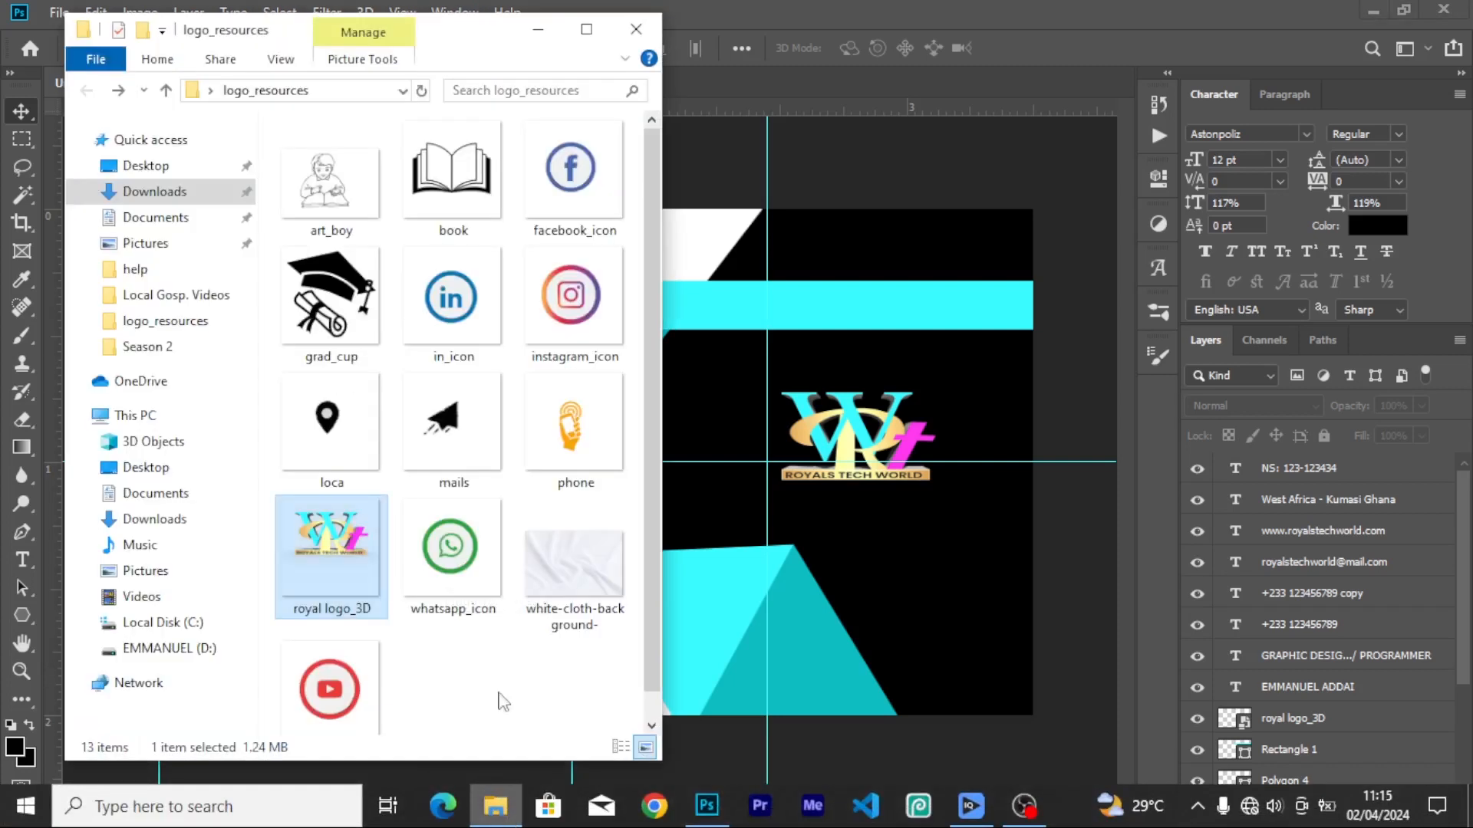
left_click(461, 316)
left_click(571, 303, "ctrl")
left_click(572, 173, "ctrl")
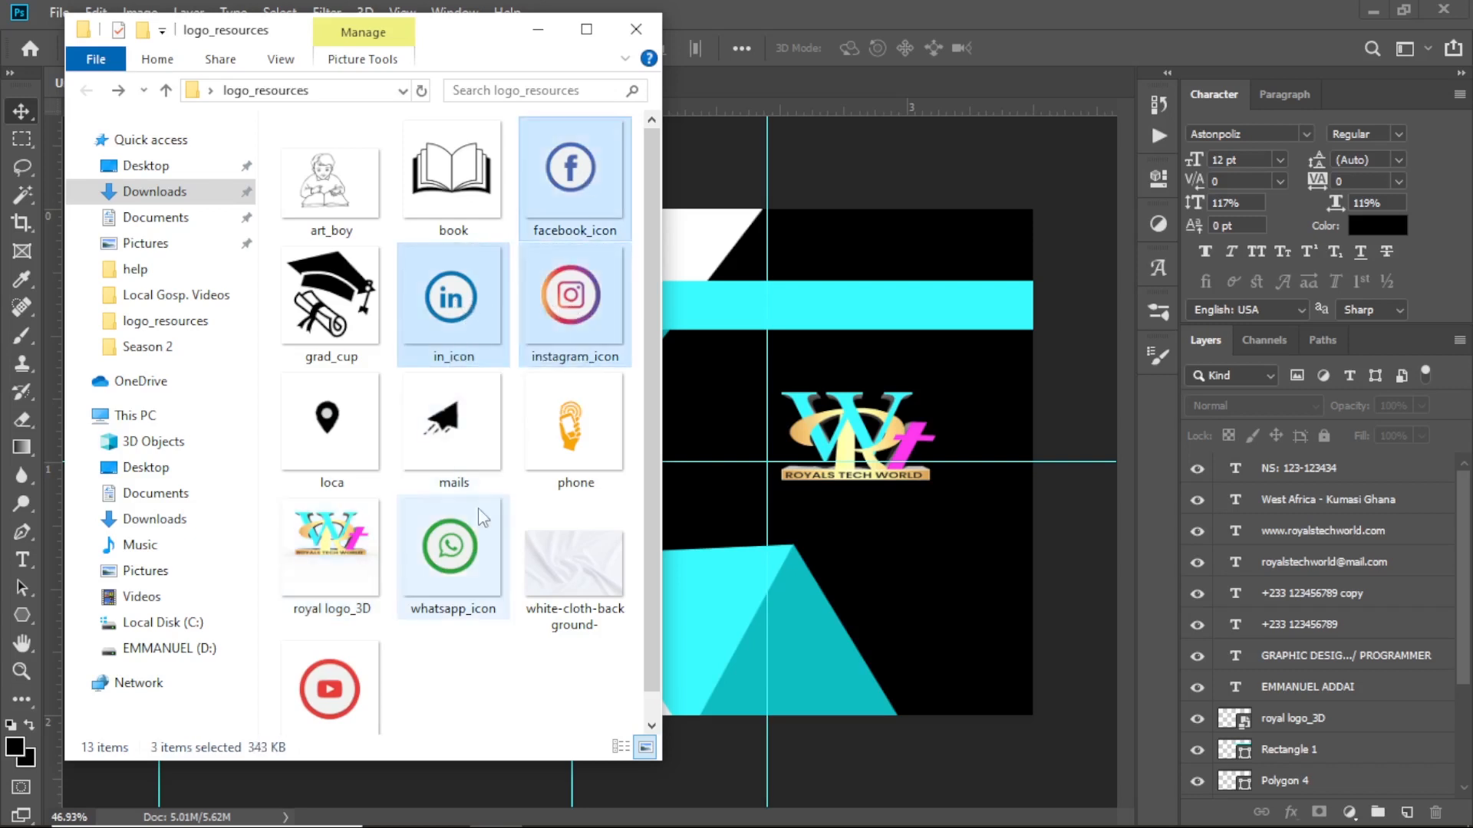
scroll(388, 510, "down", 1)
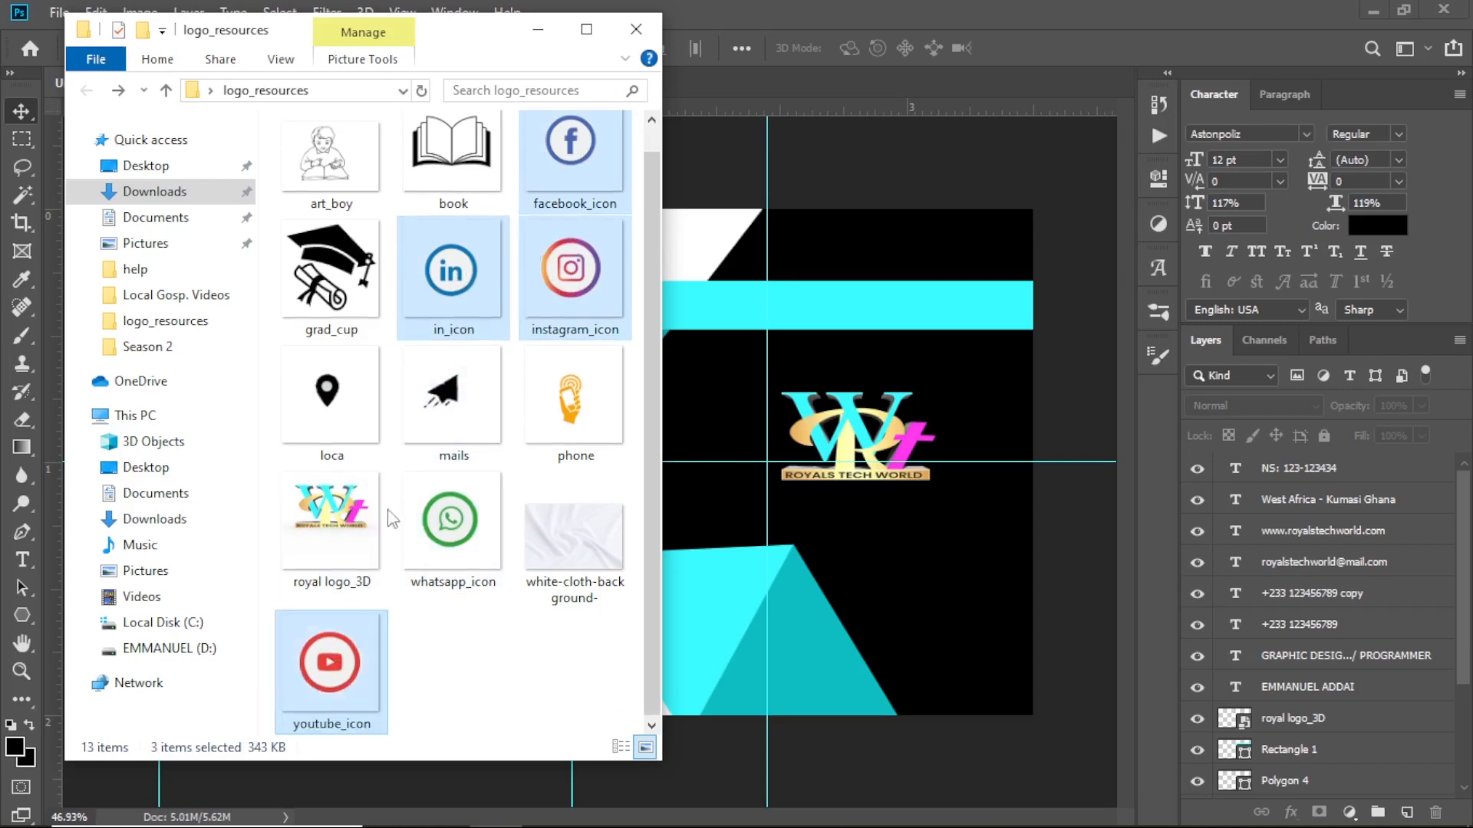
left_click(453, 157, "ctrl")
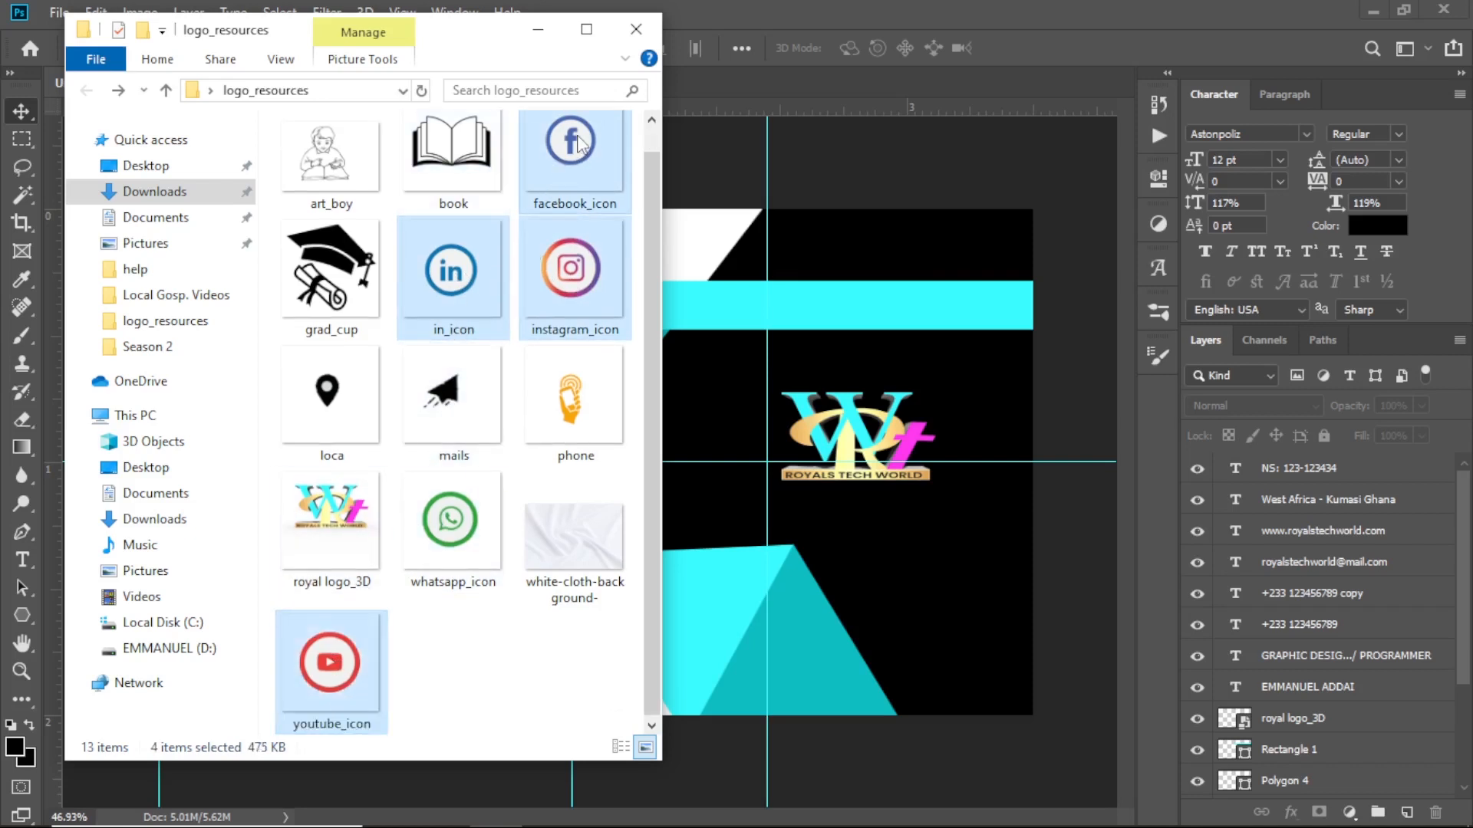
left_click_drag(580, 144, 704, 661)
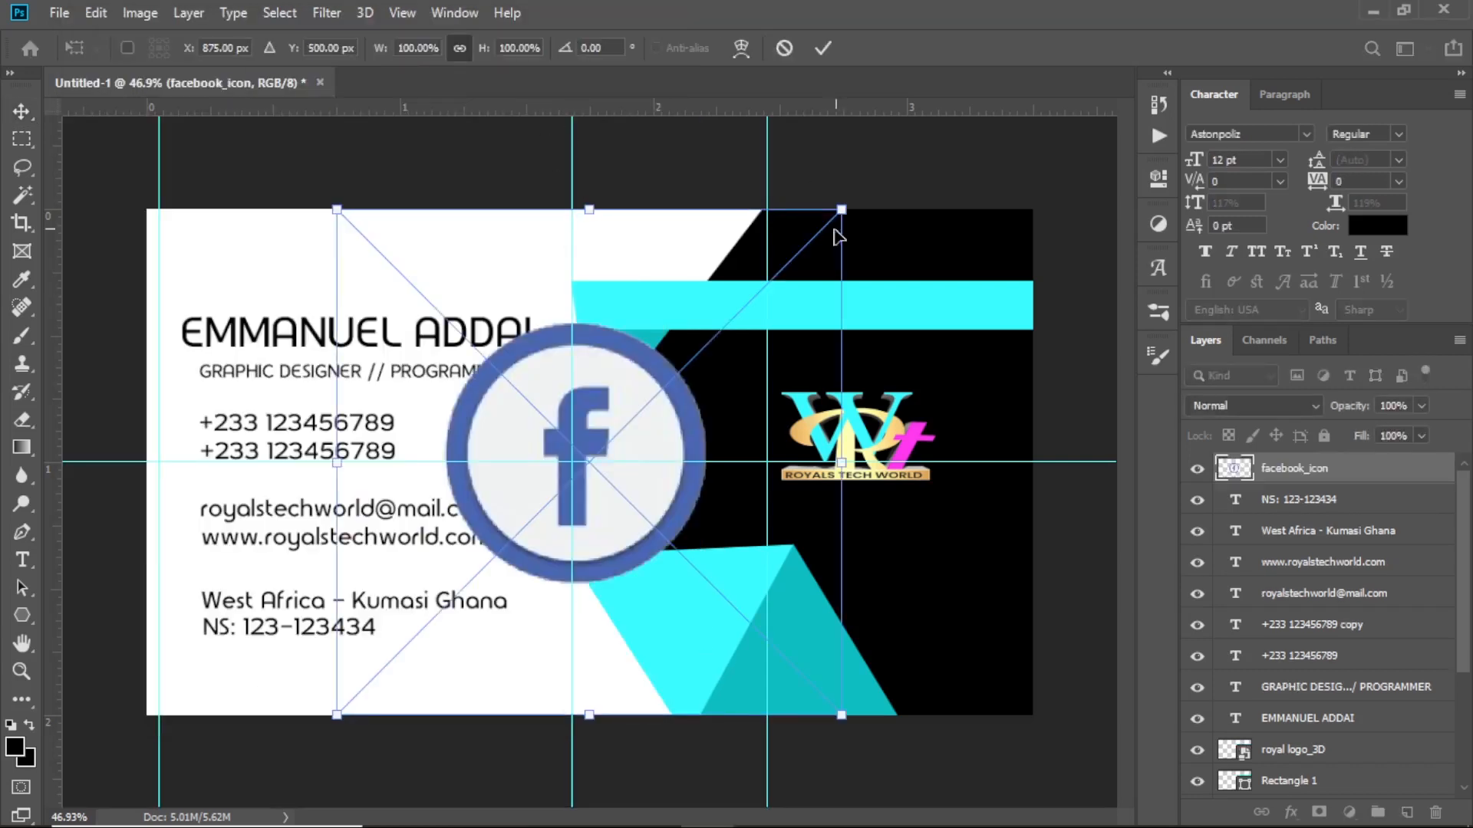
Shrink and place the Facebook and LinkedIn icons side by side near the card's bottom
left_click_drag(840, 212, 441, 713)
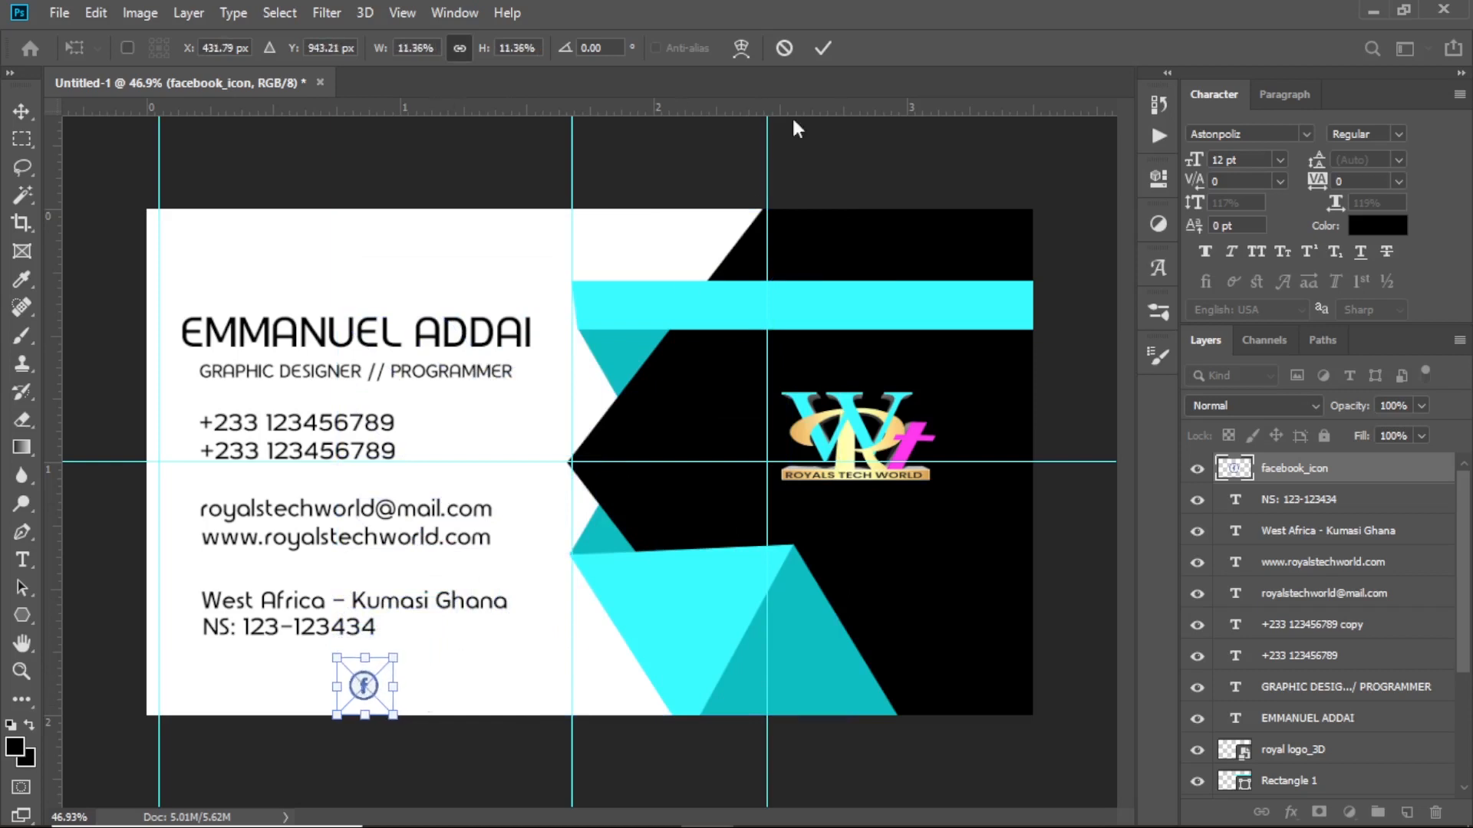
key("Return")
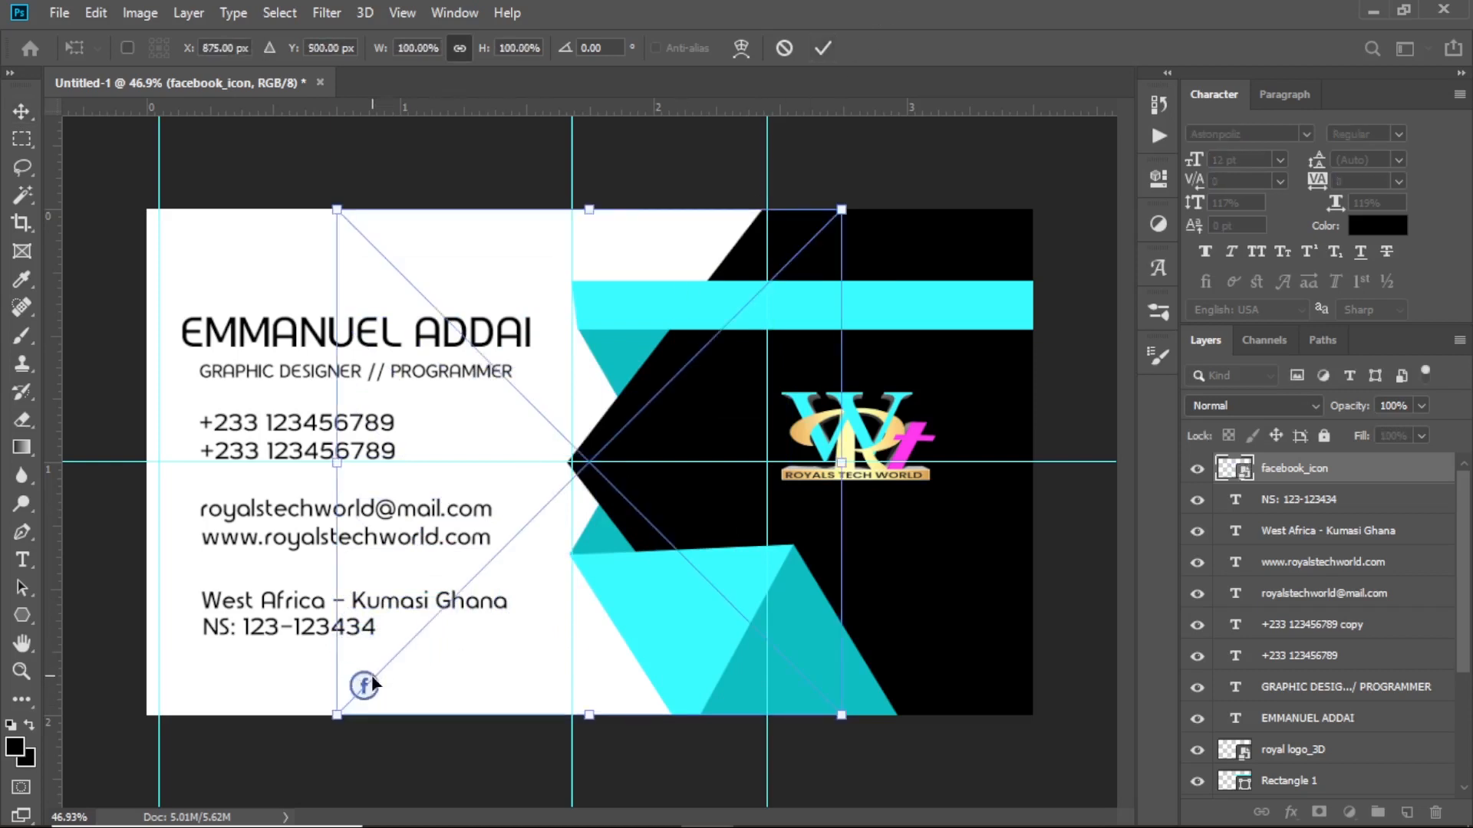
left_click_drag(853, 212, 445, 675)
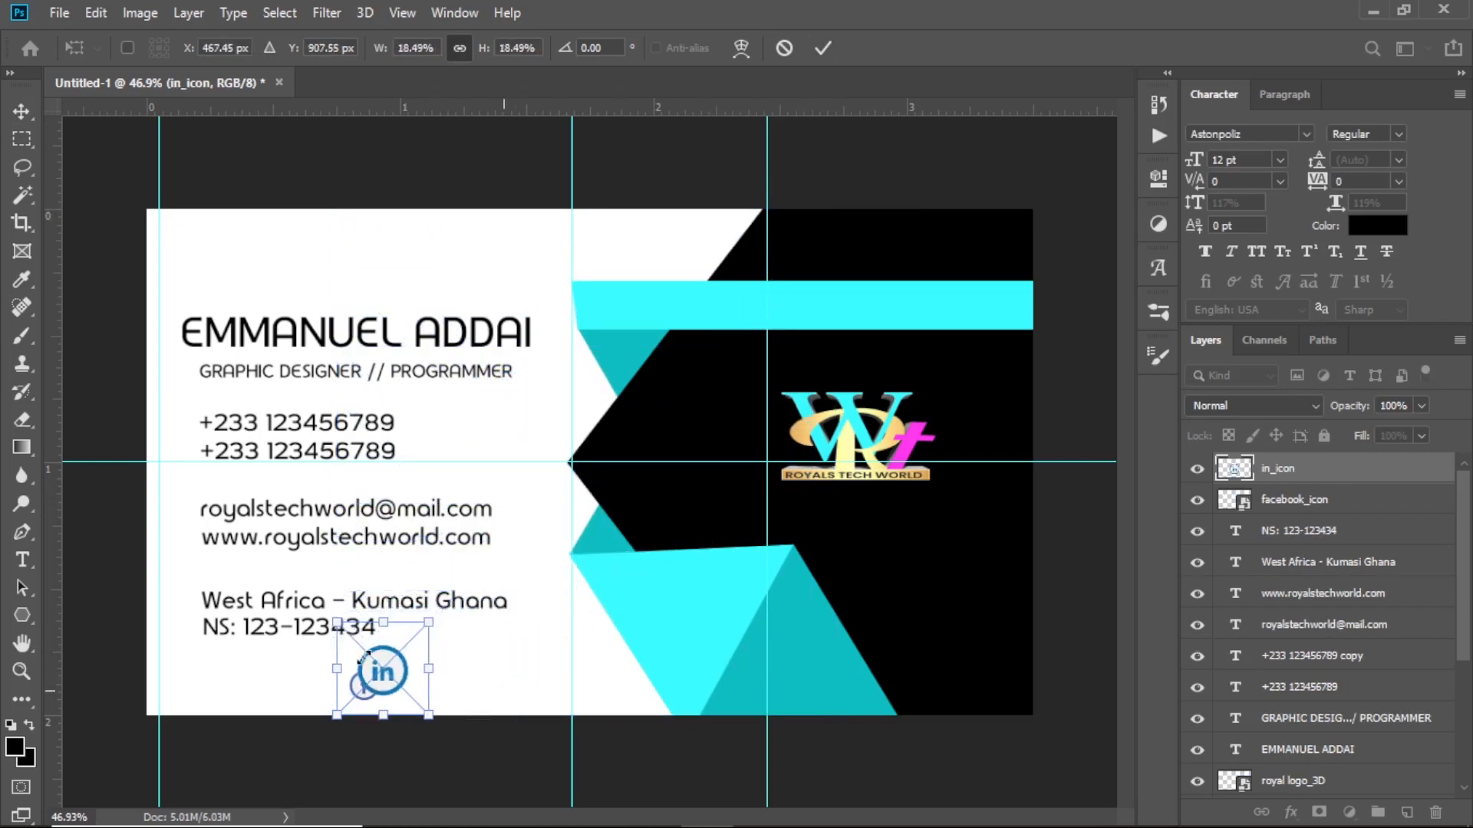
left_click_drag(339, 626, 412, 689)
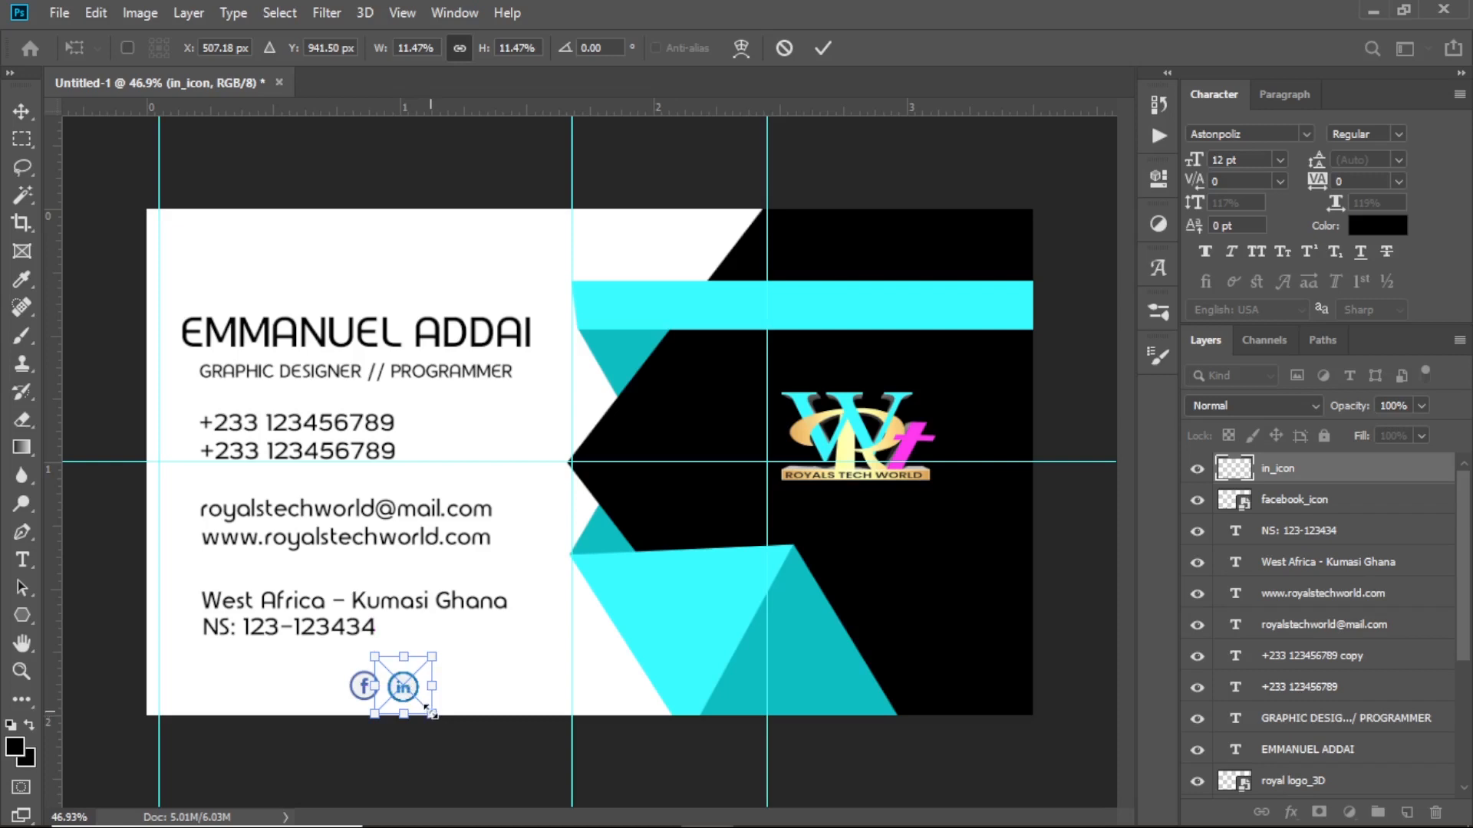
left_click_drag(428, 709, 426, 705)
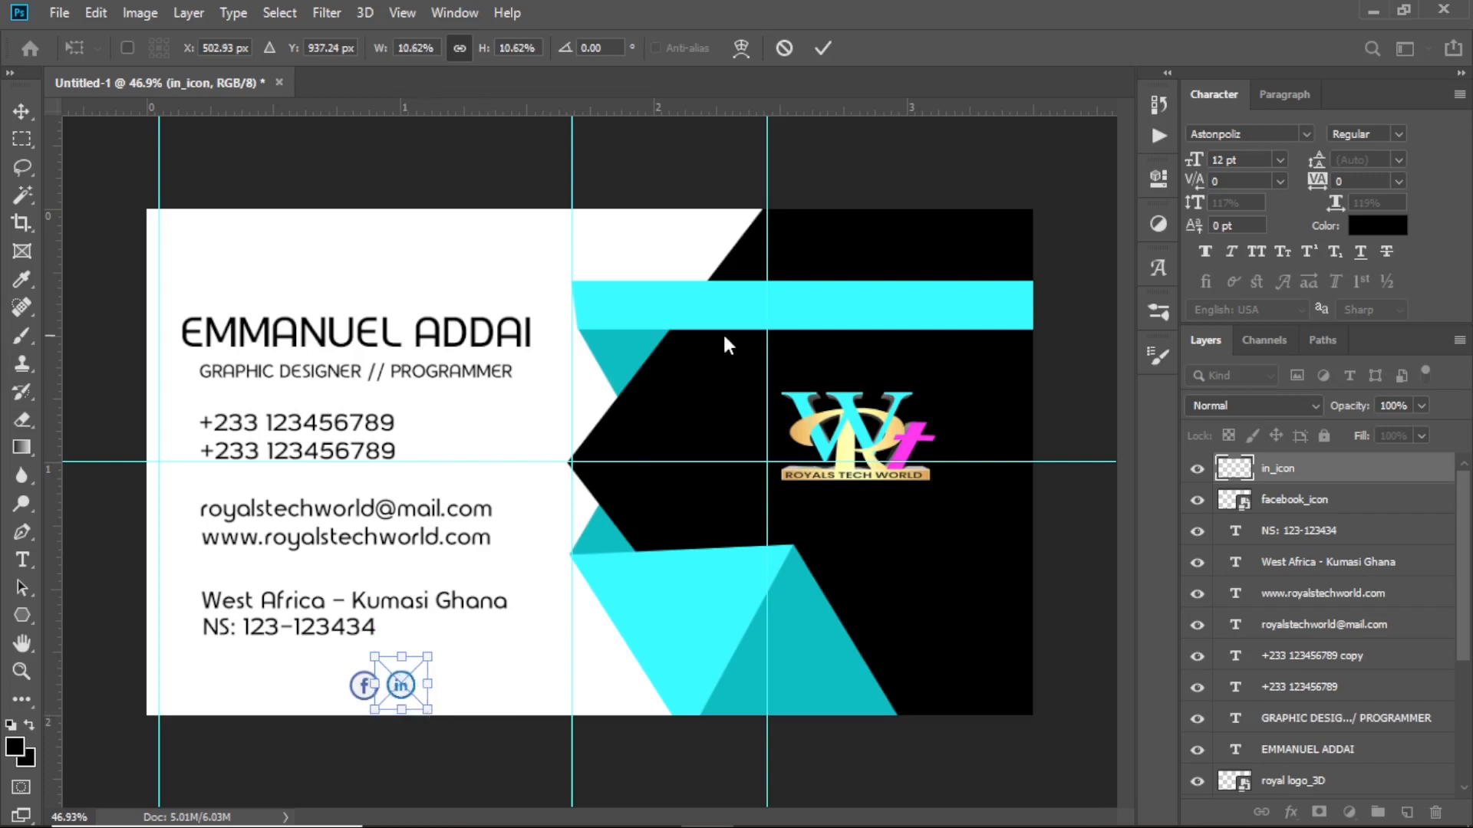
left_click(824, 48)
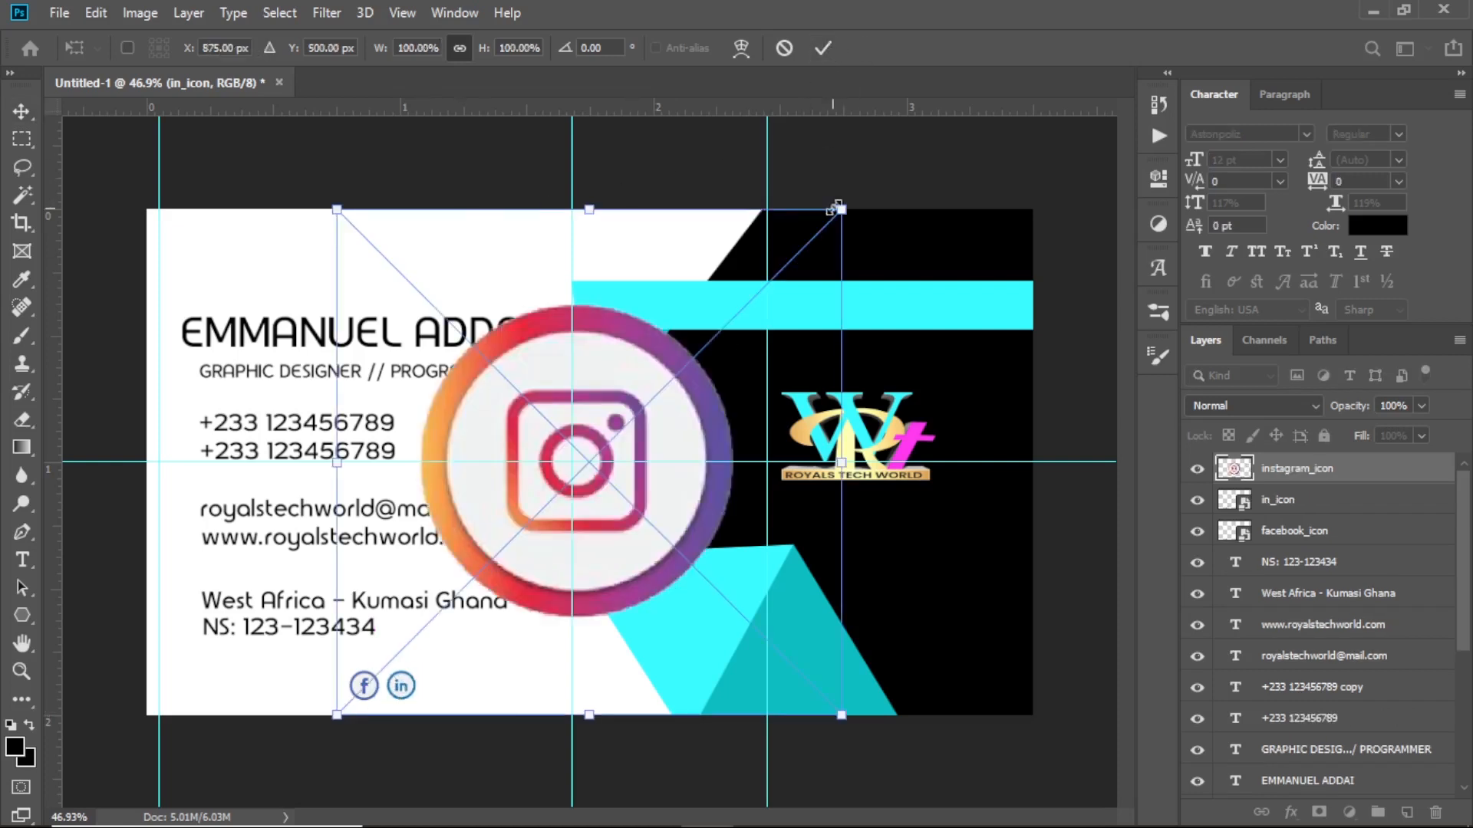
Shrink the Instagram icon to about 10% and the YouTube icon to row size
left_click_drag(844, 205, 554, 497)
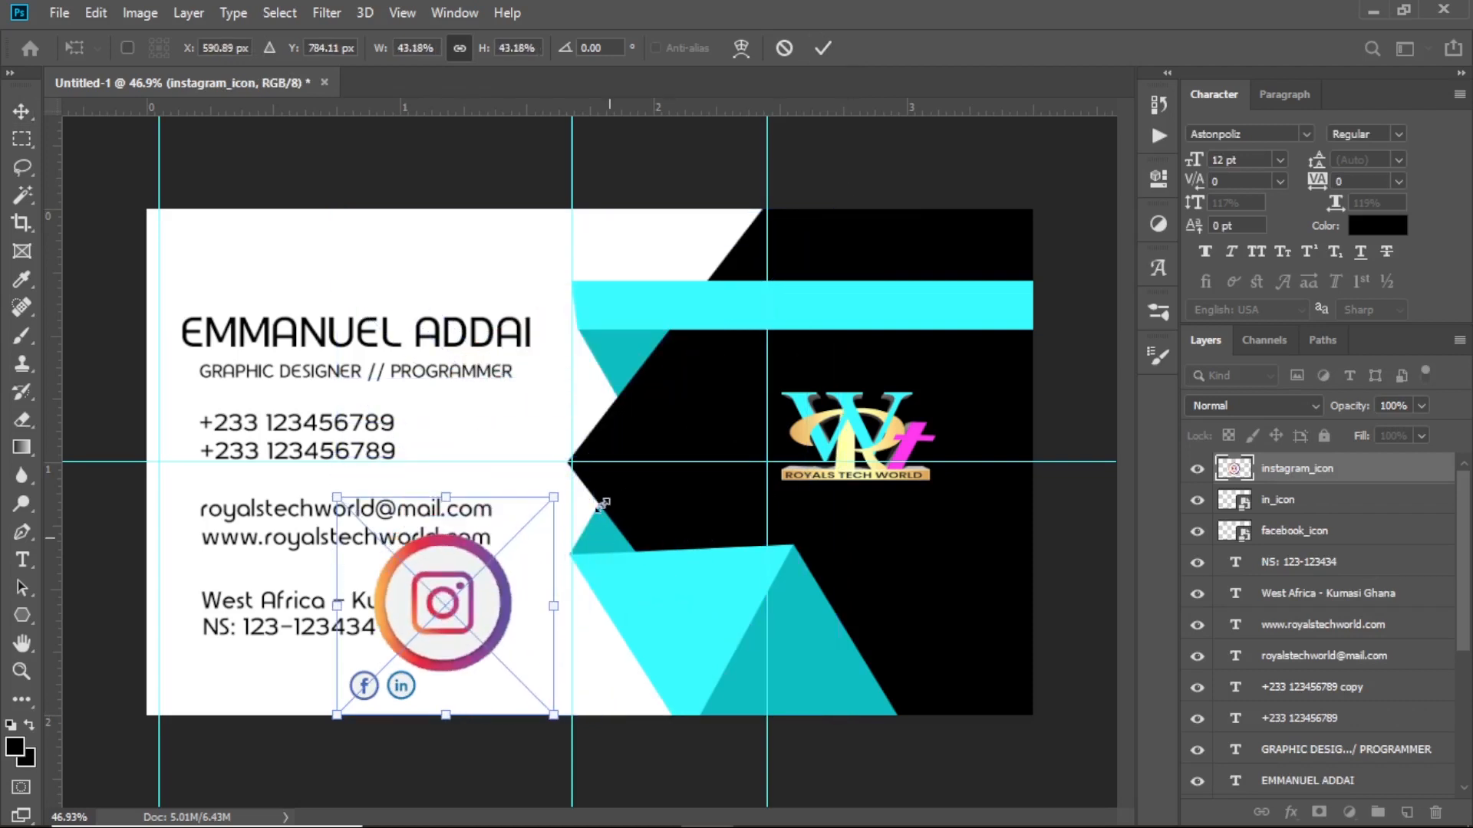
left_click_drag(337, 497, 442, 602)
left_click_drag(551, 601, 489, 667)
left_click(824, 49)
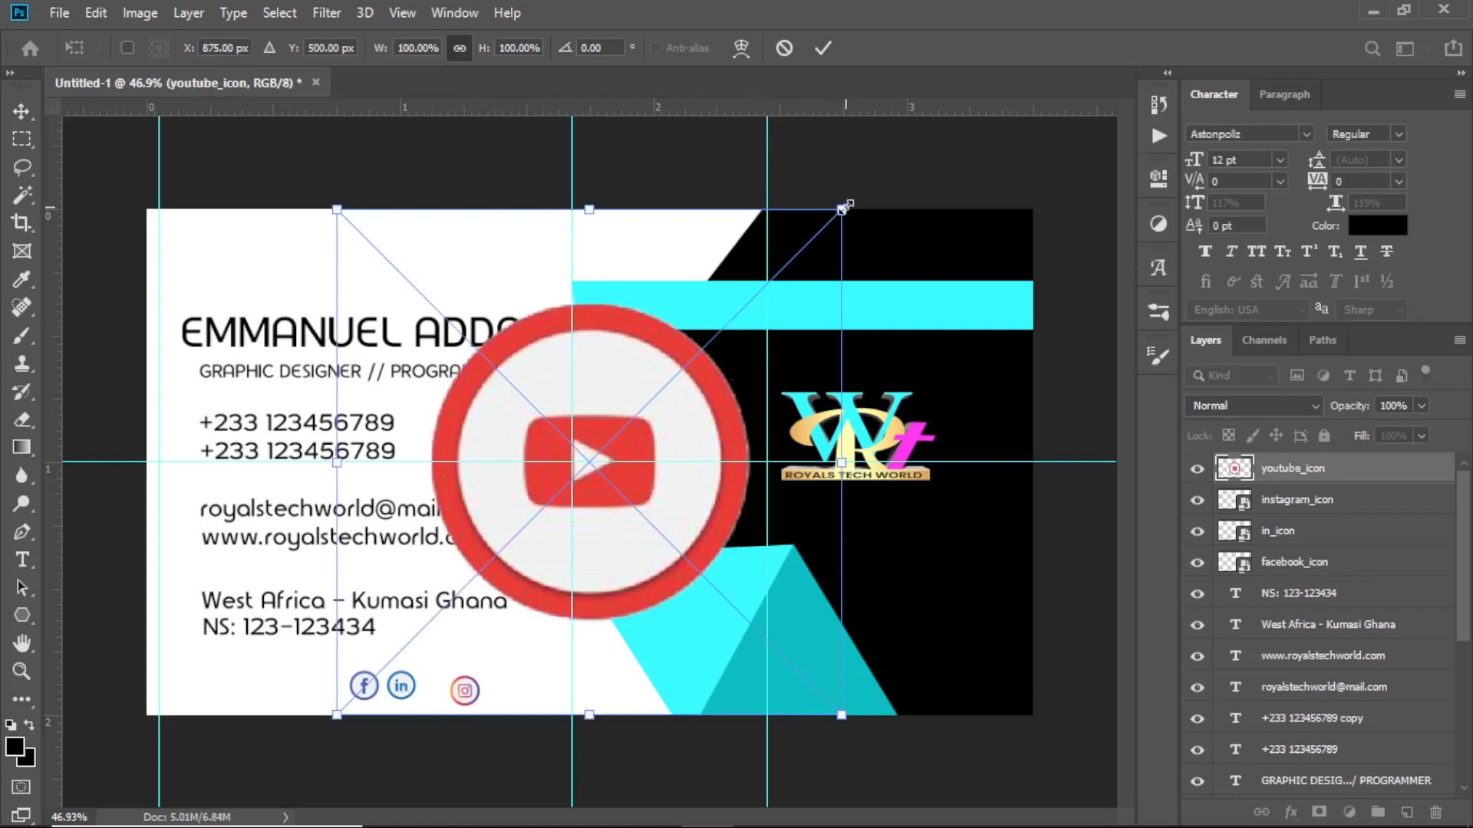
left_click_drag(844, 206, 488, 564)
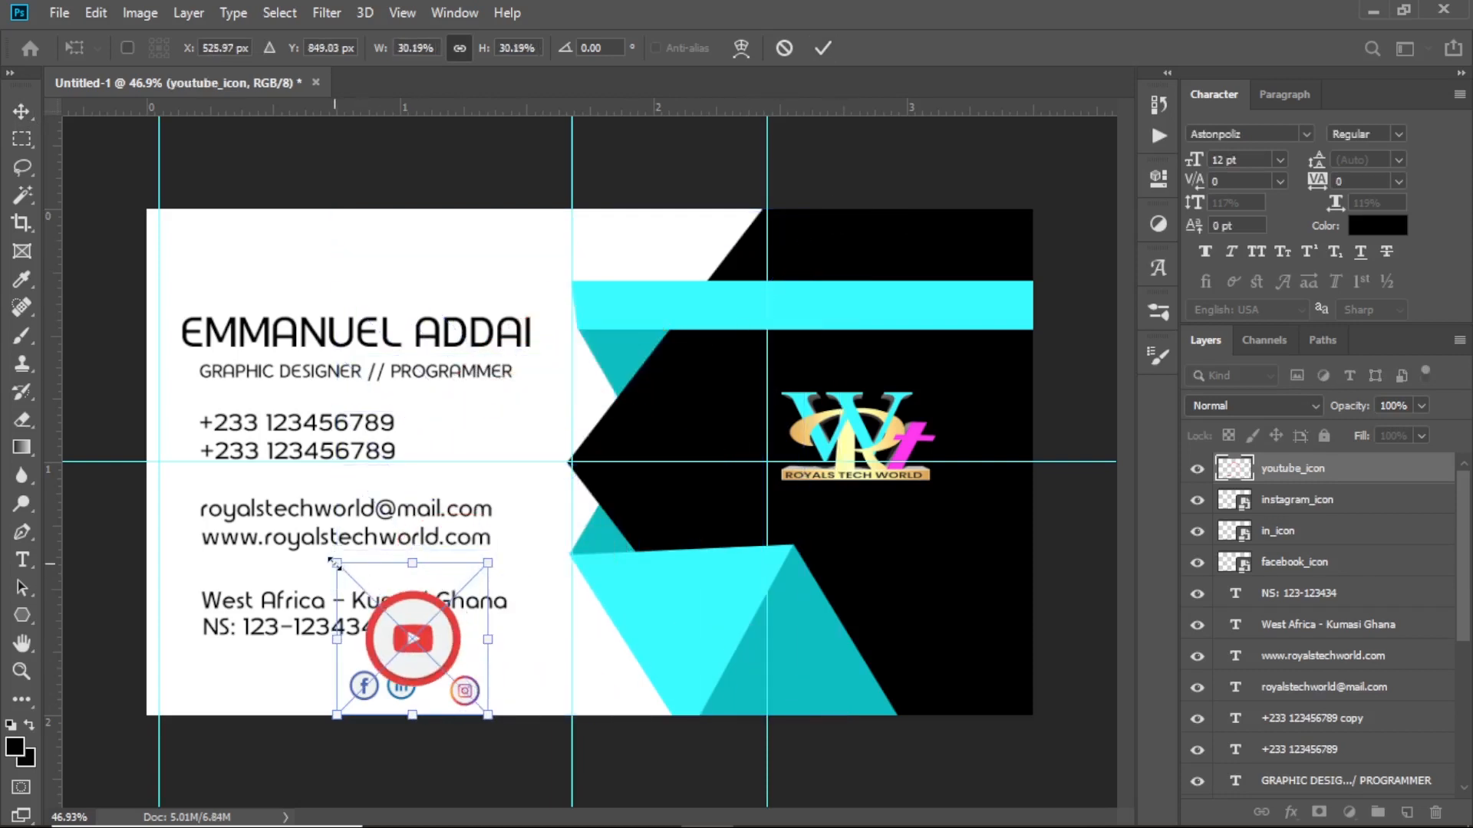
left_click_drag(334, 563, 455, 654)
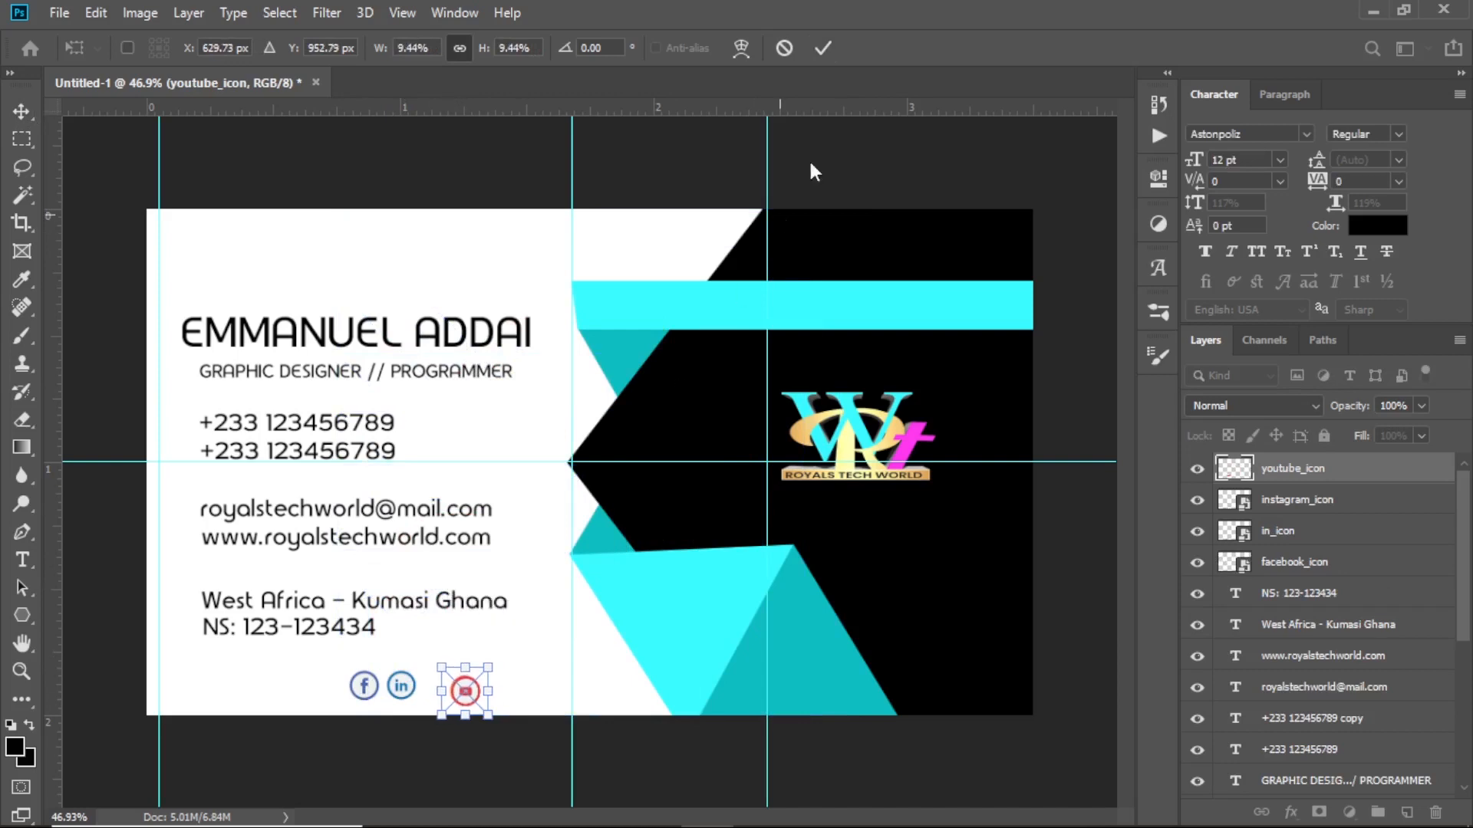
left_click(823, 48)
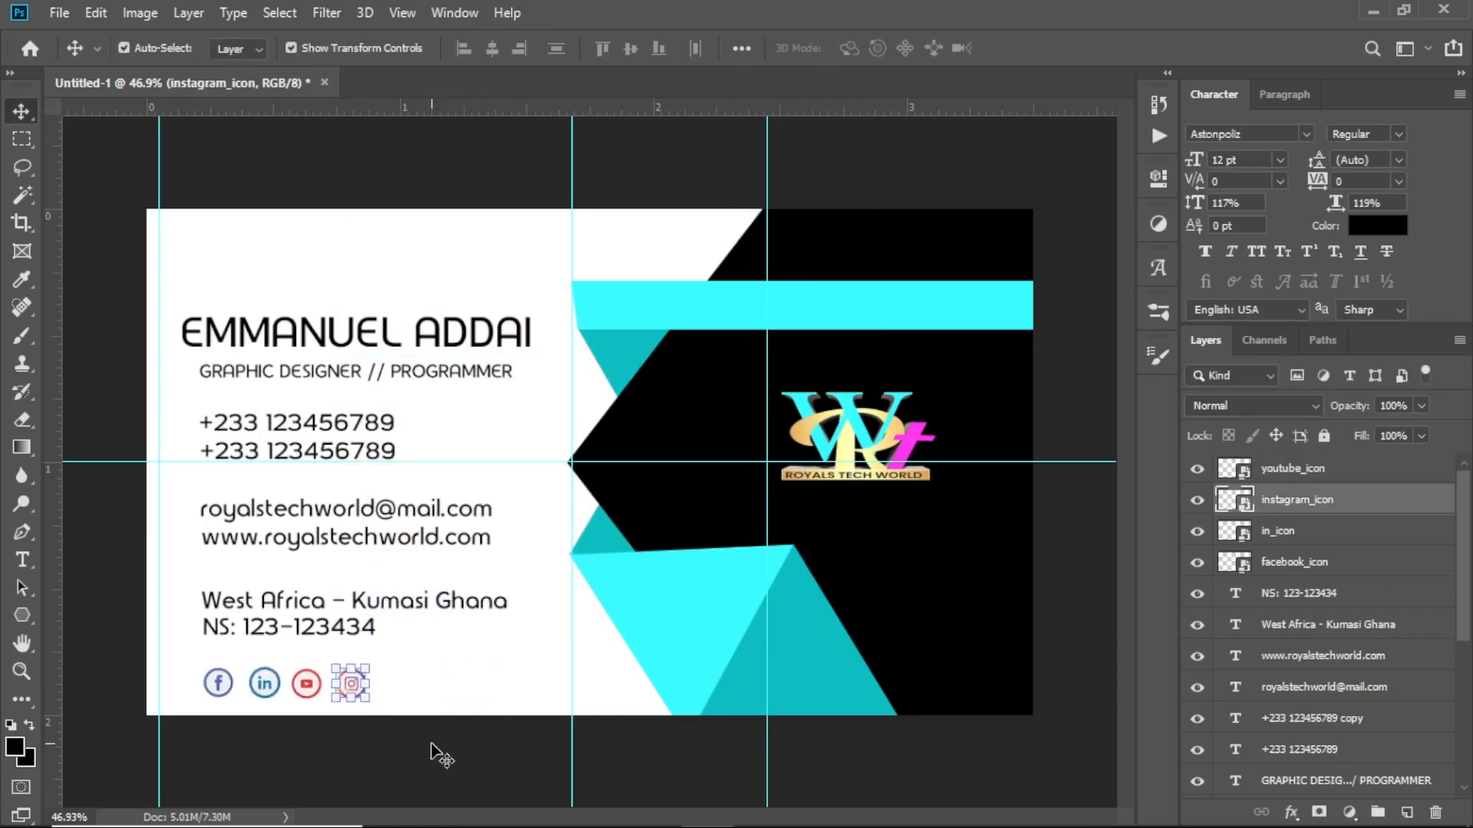
left_click(436, 750)
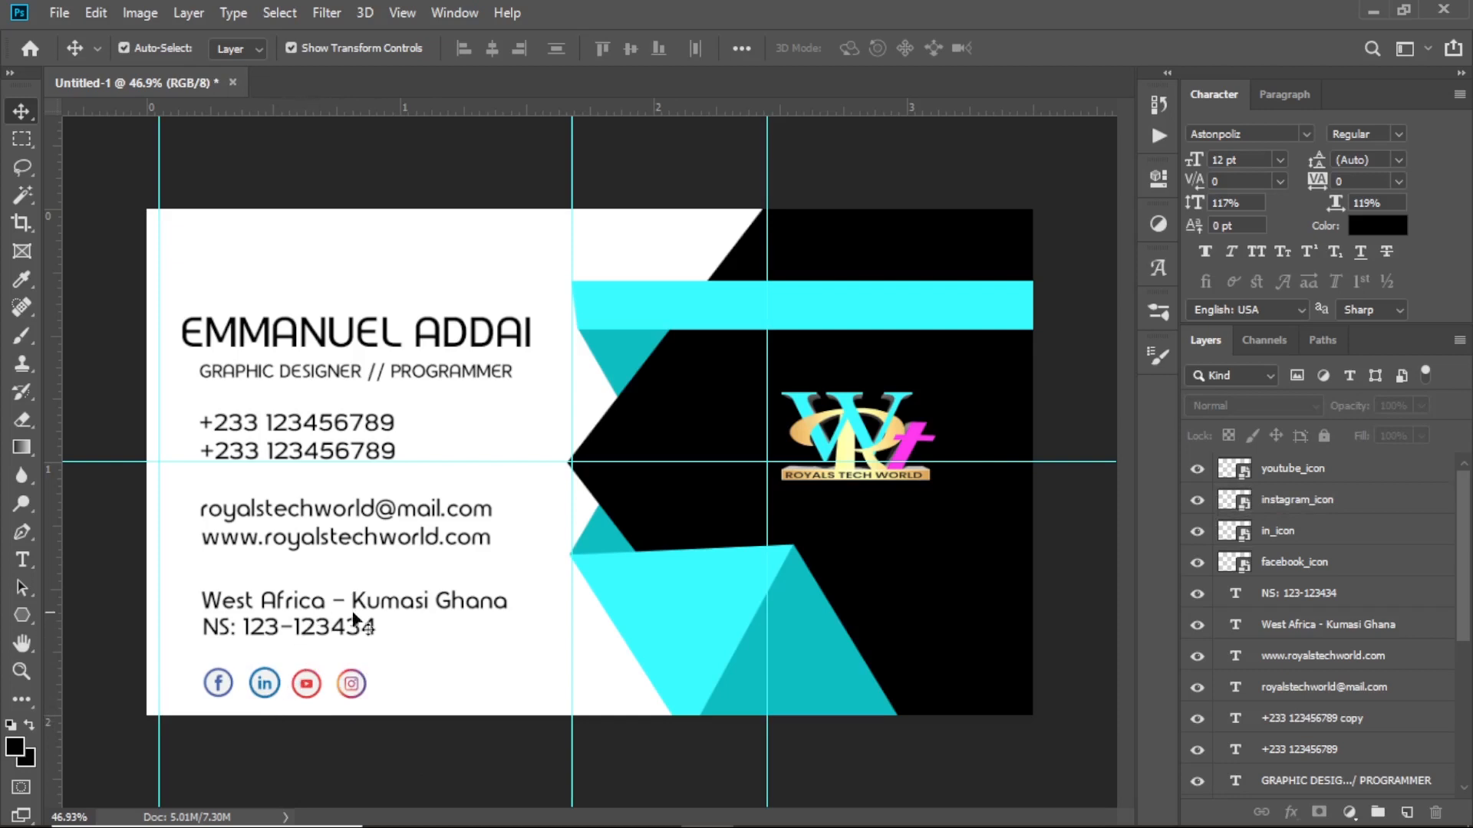
Copy the NS text beside the icons and retype it as royalstechworld
left_click(313, 631)
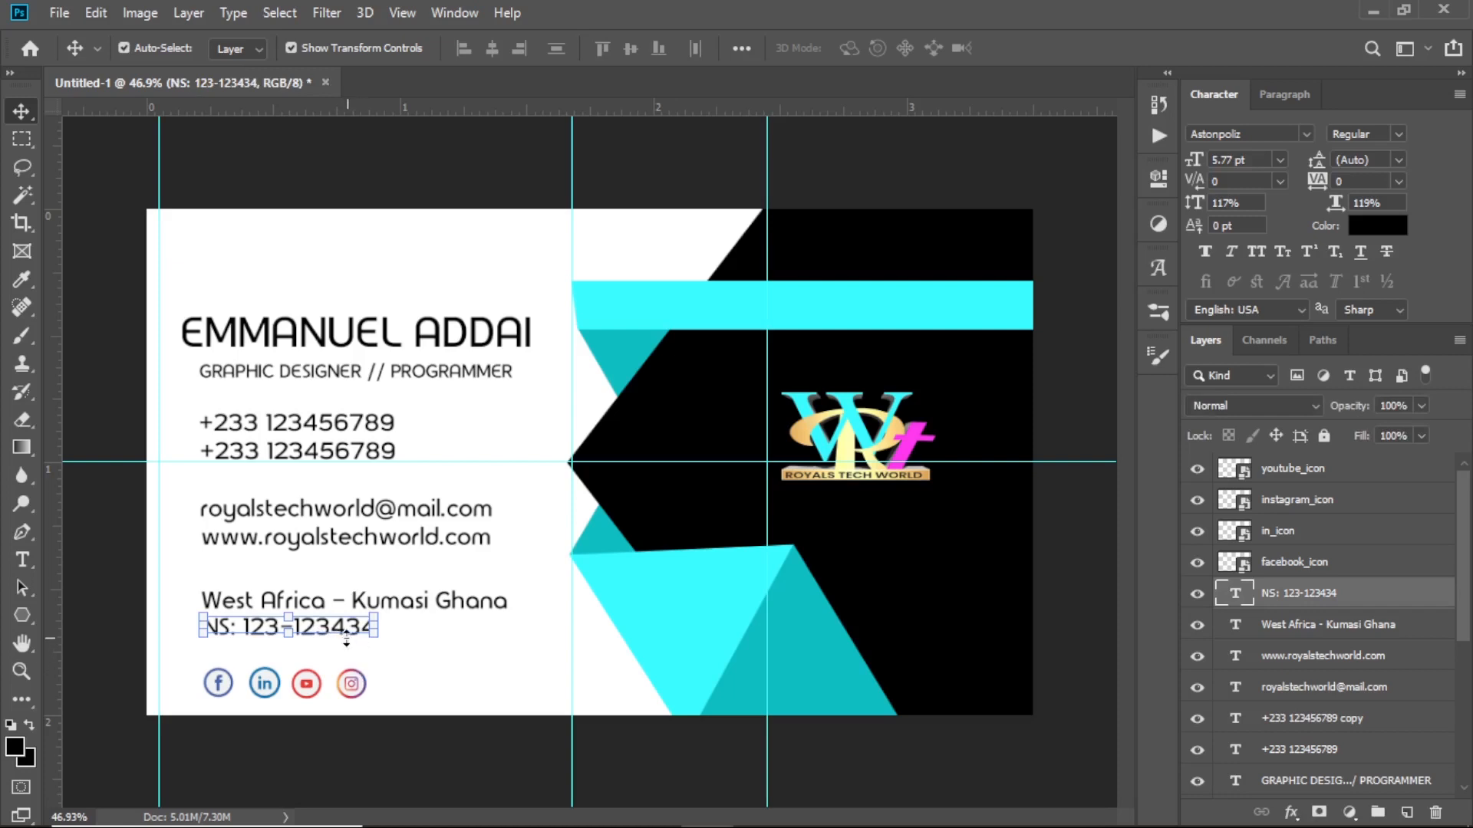
left_click_drag(325, 633, 495, 690)
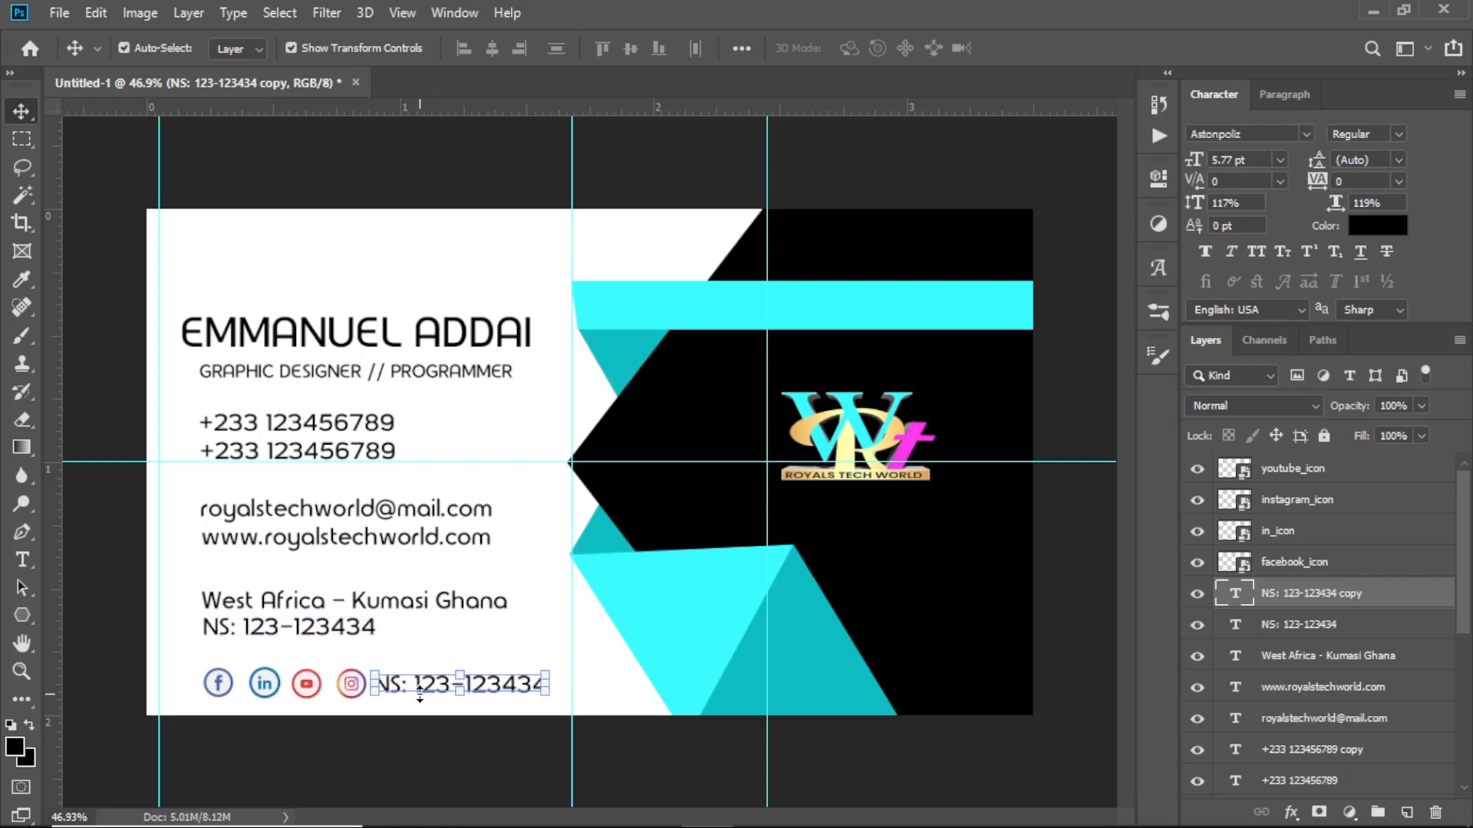
key("t")
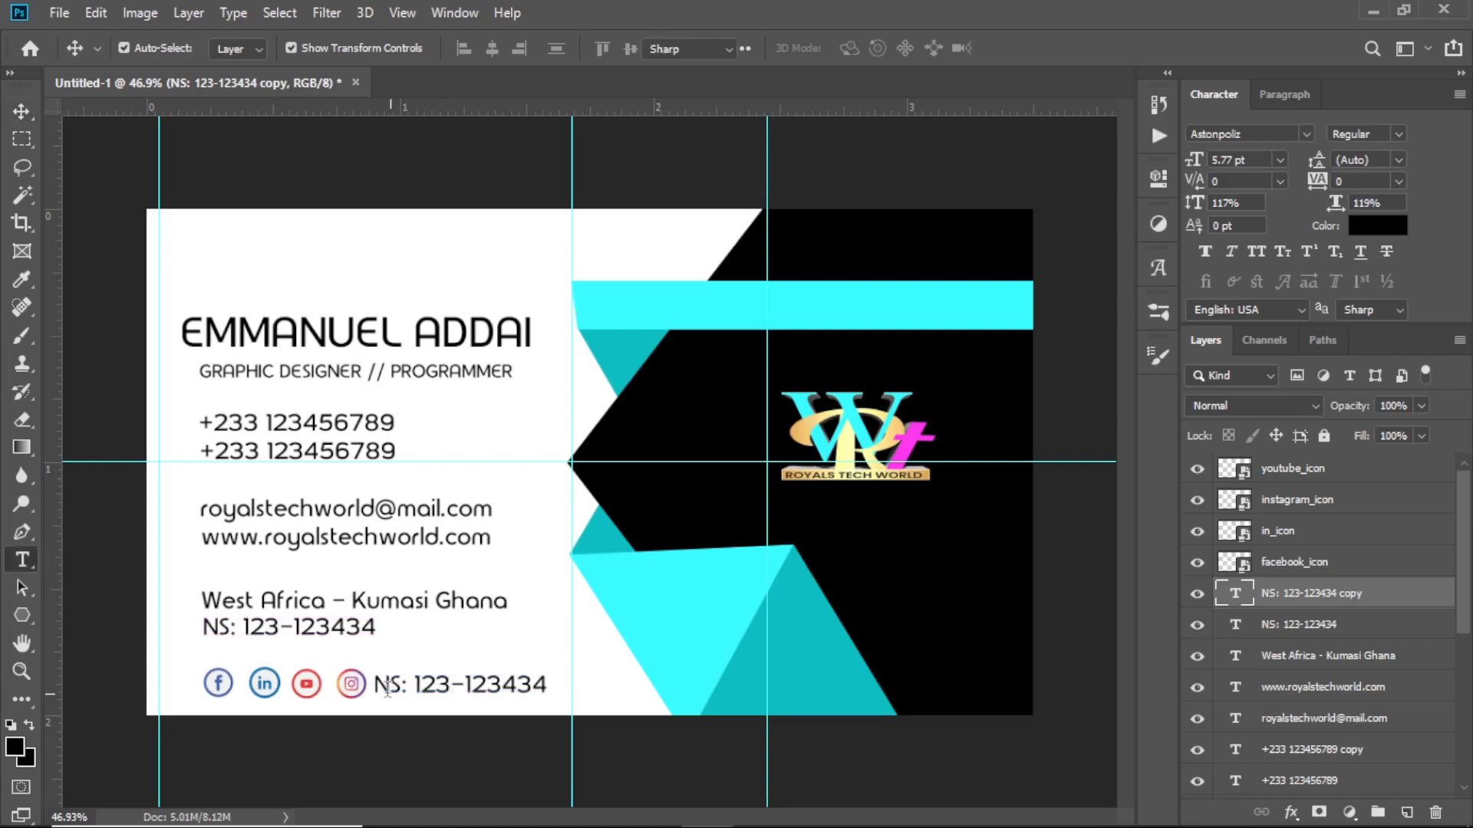
left_click_drag(373, 685, 622, 700)
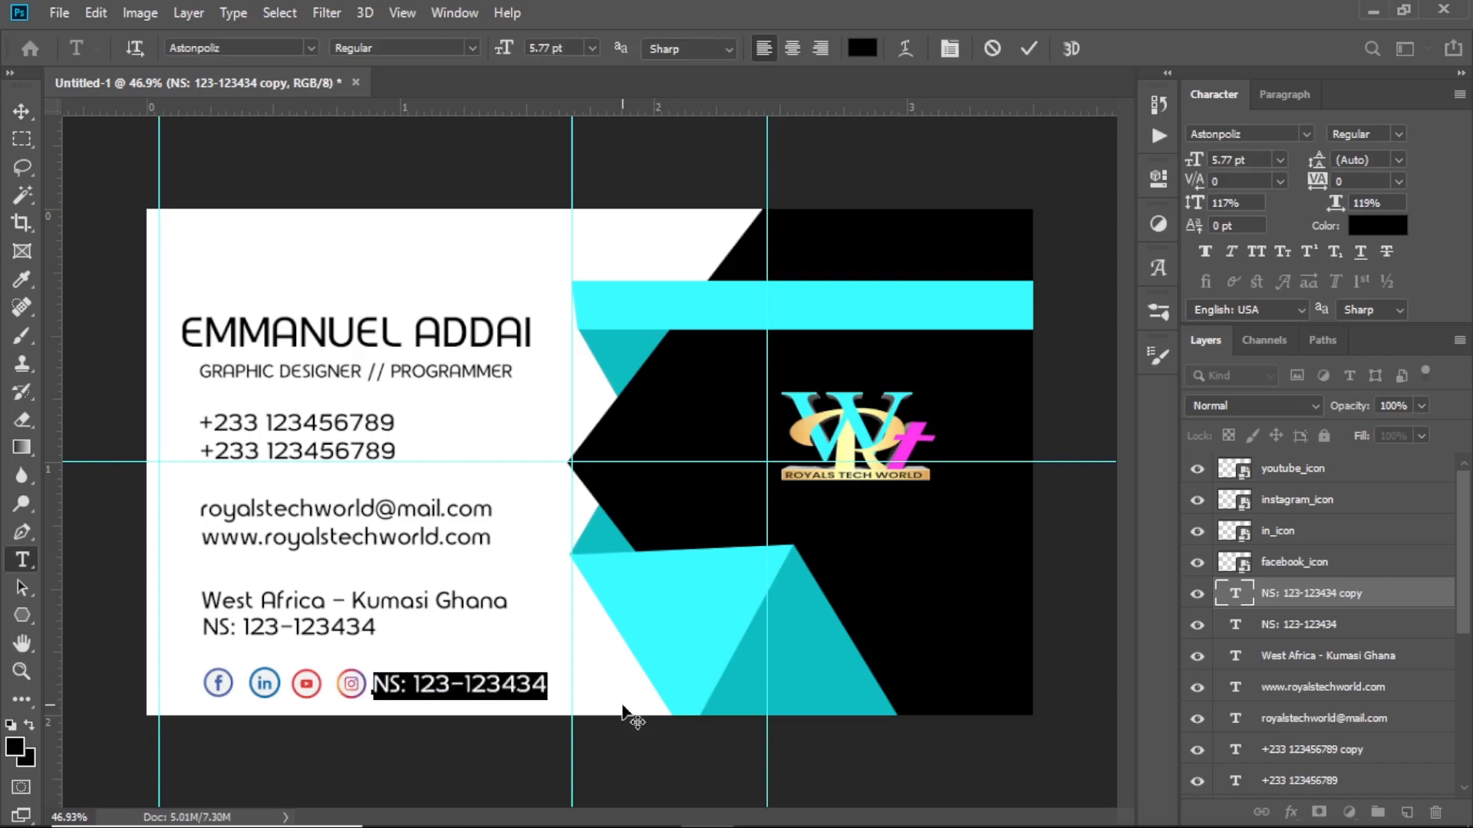
type("royalste")
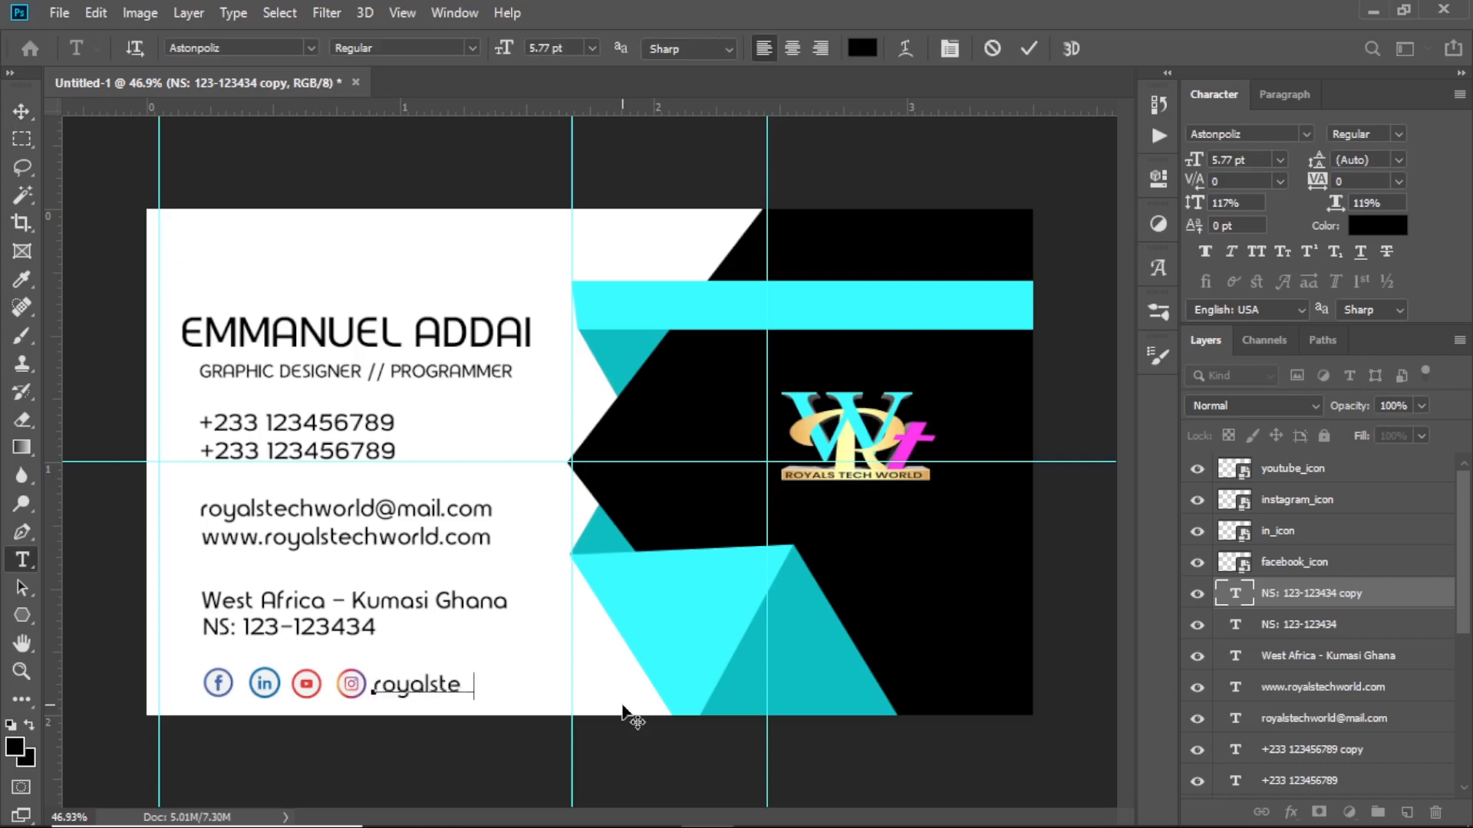
type("chworld")
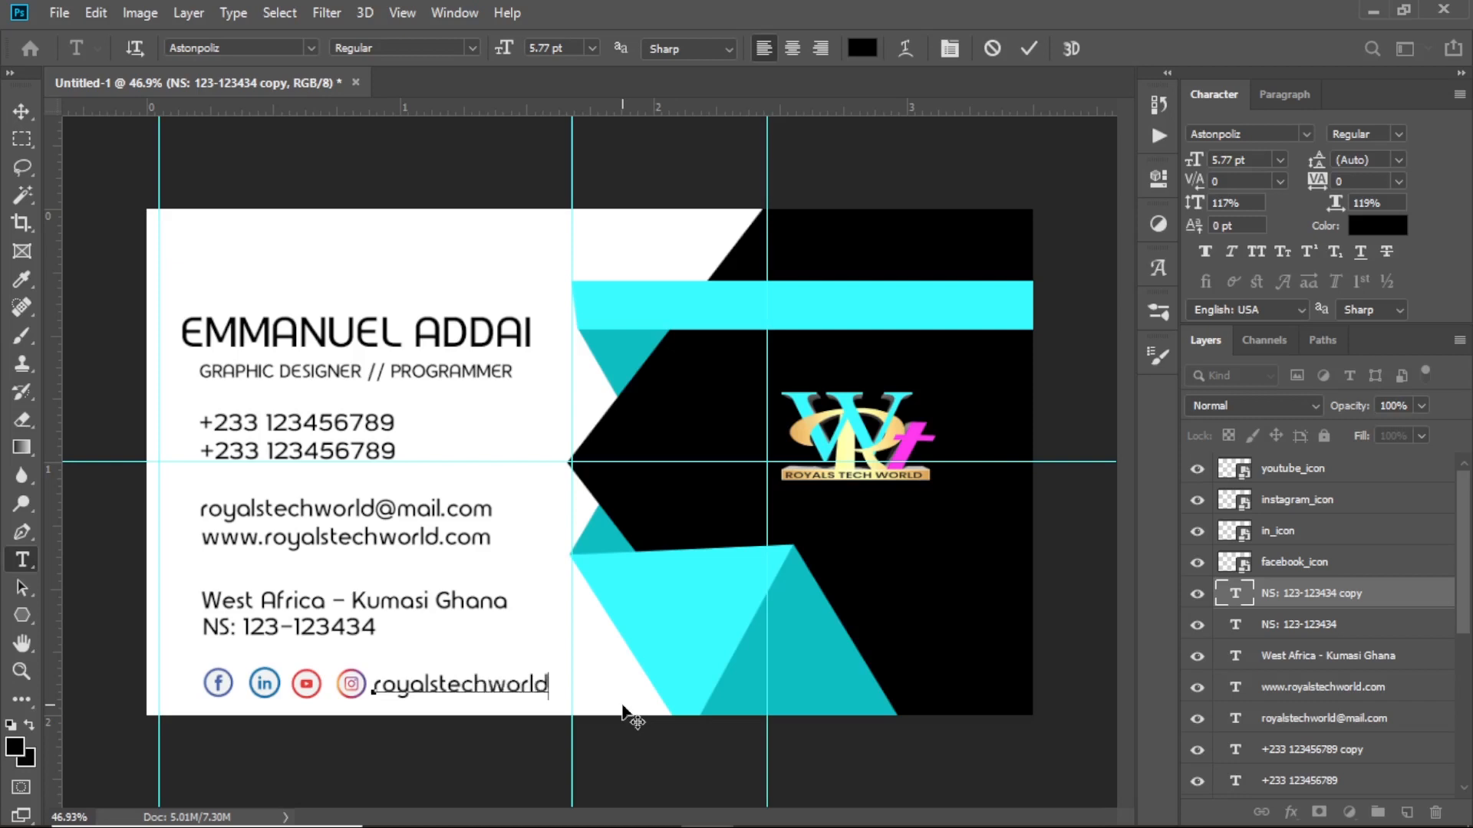
left_click(1029, 49)
Scale the royalstechworld text down slightly to 85.6%
left_click(23, 112)
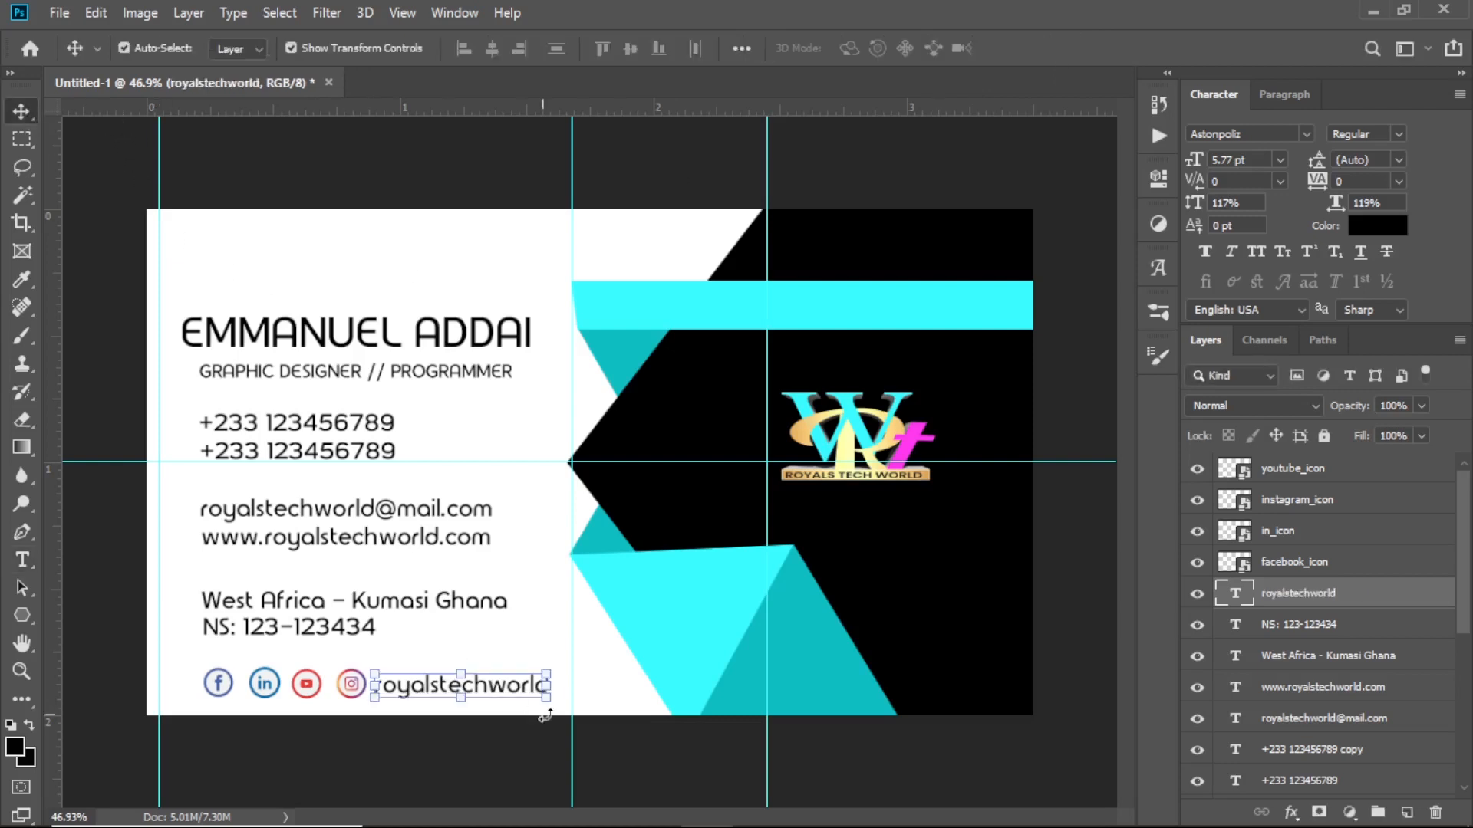
left_click_drag(547, 695, 526, 695)
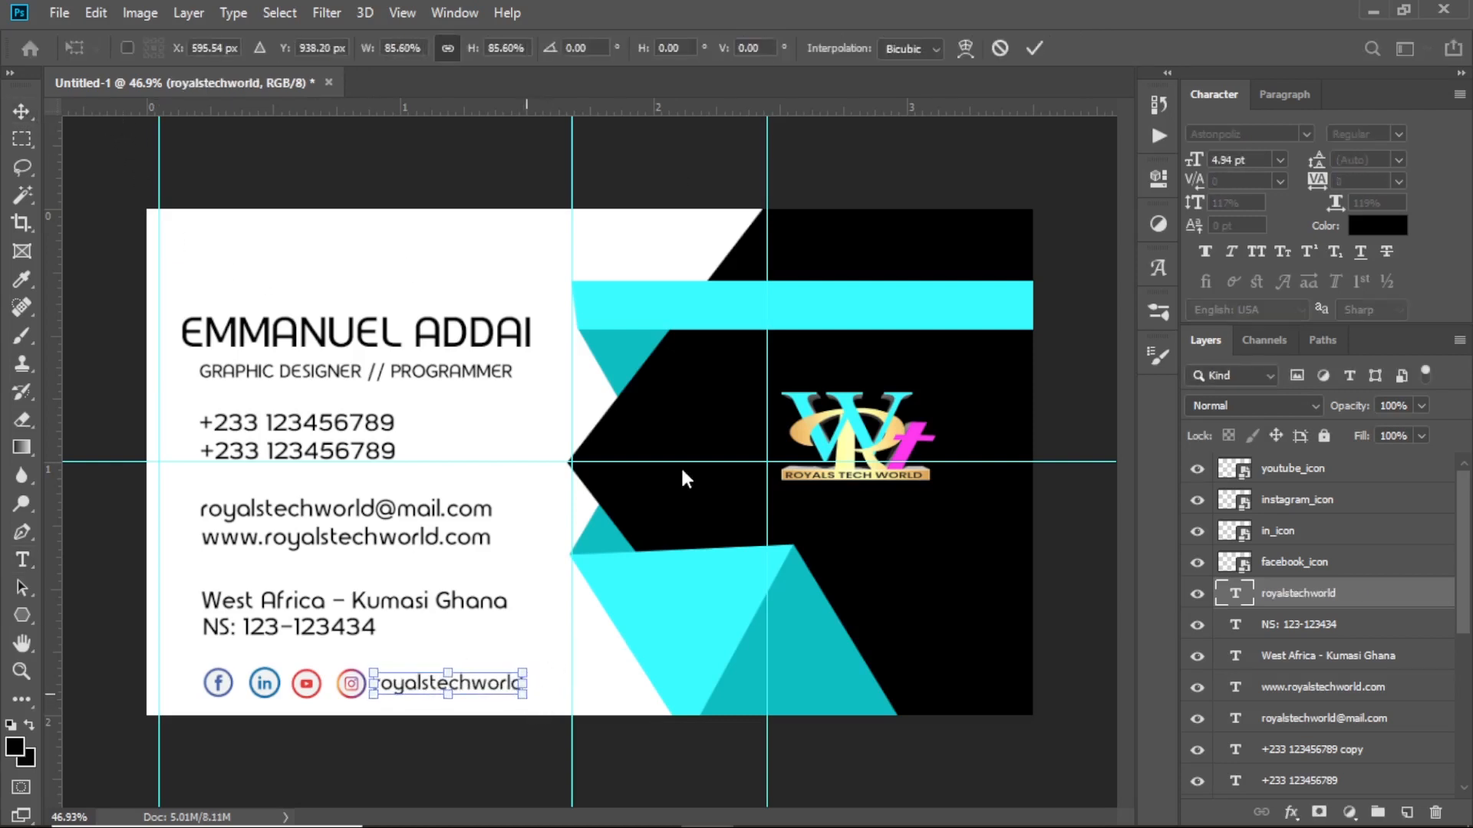
left_click(1034, 49)
left_click(841, 763)
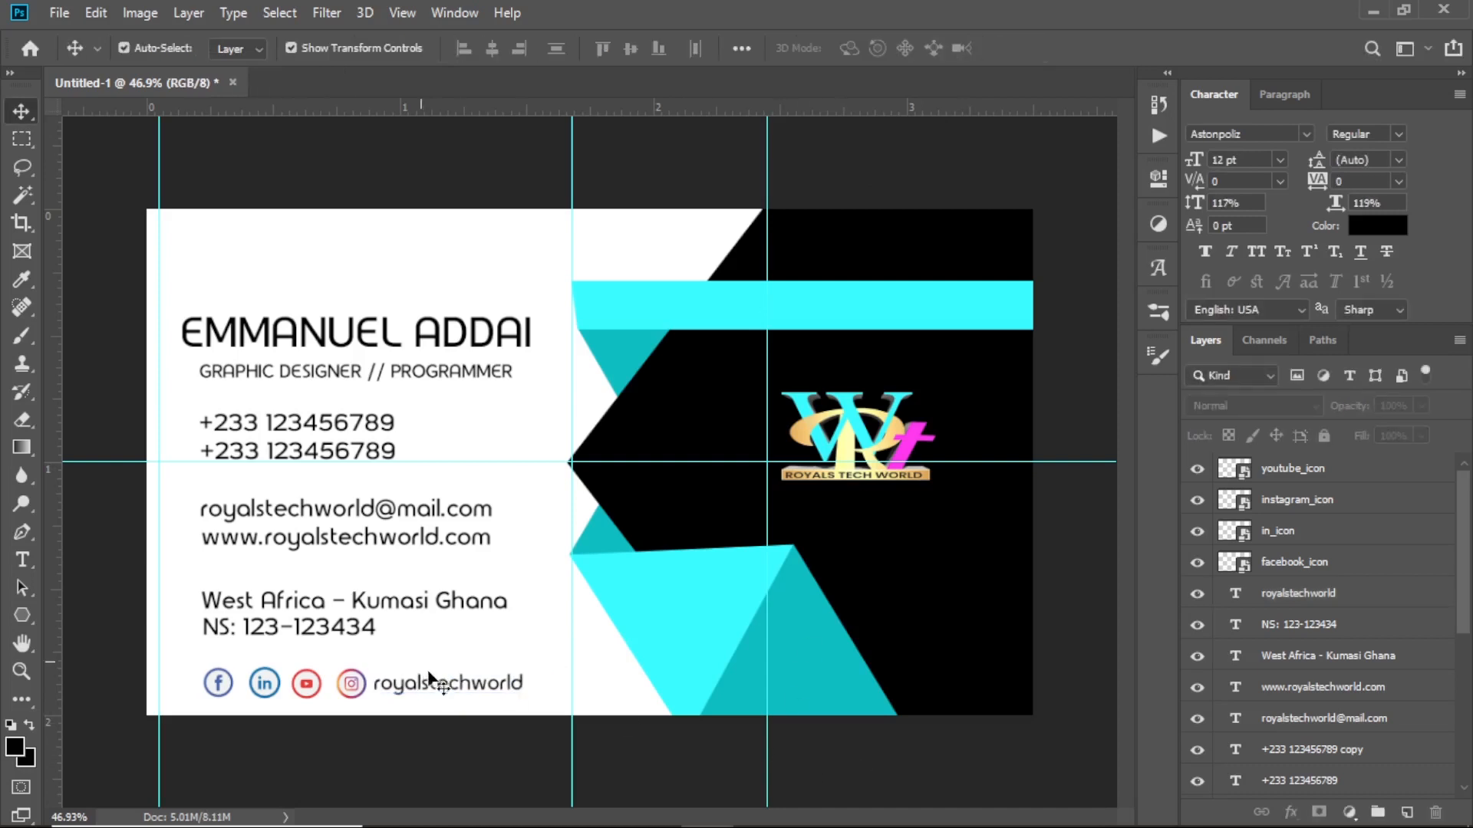
left_click(447, 685)
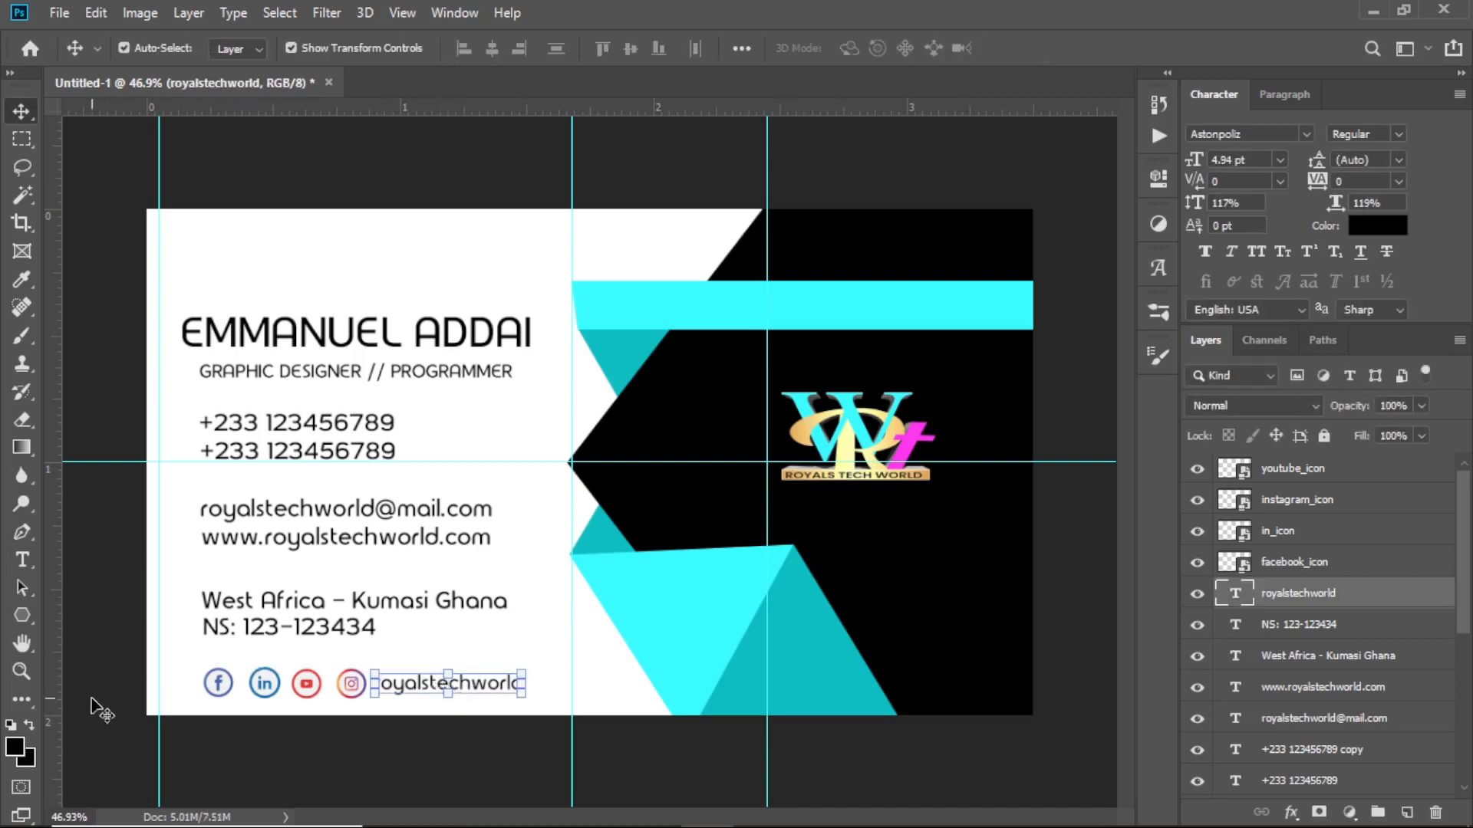
Draw a rectangle around the social icons and handle row
left_click(21, 616)
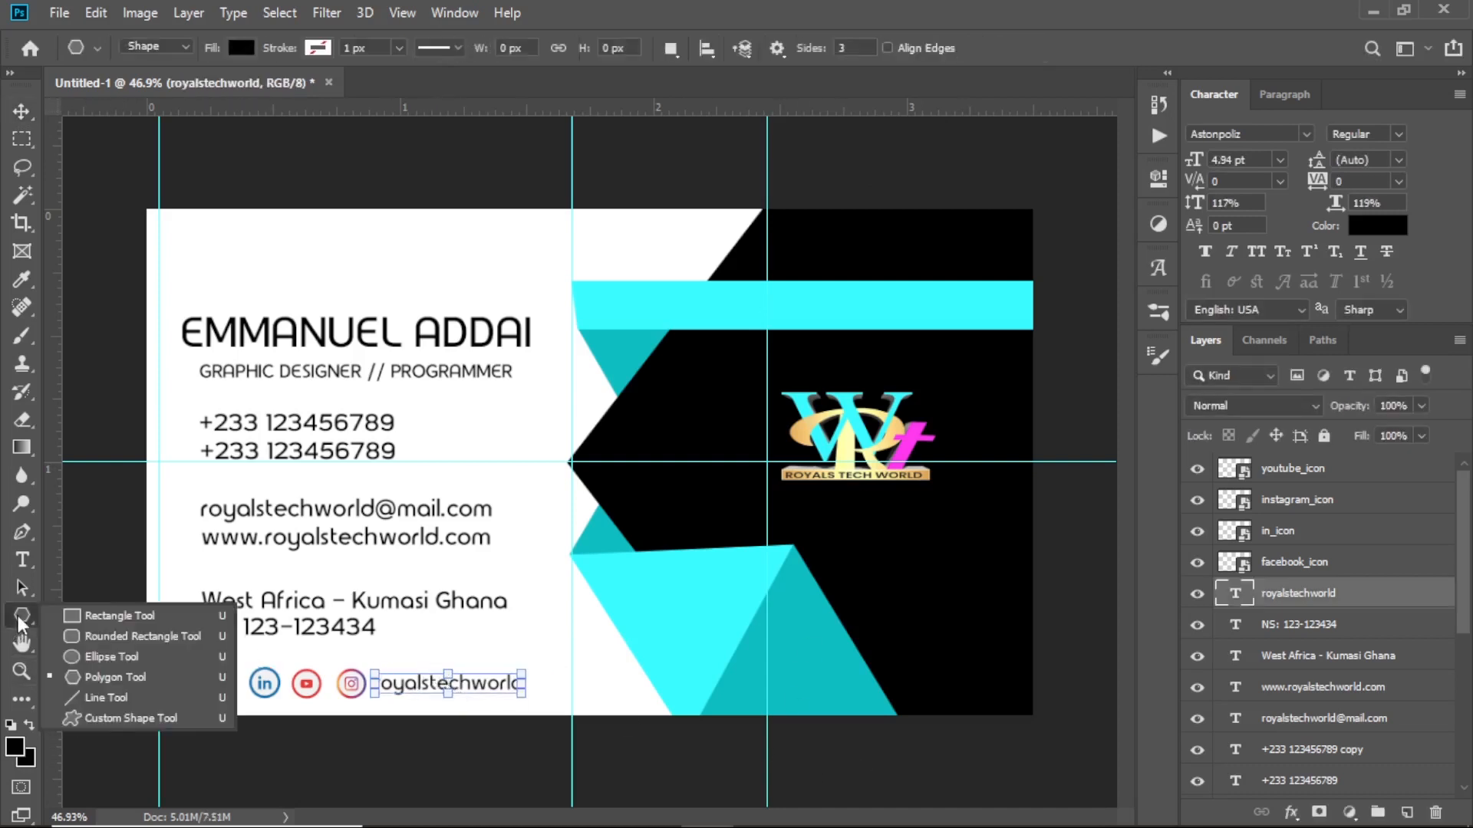
left_click(104, 611)
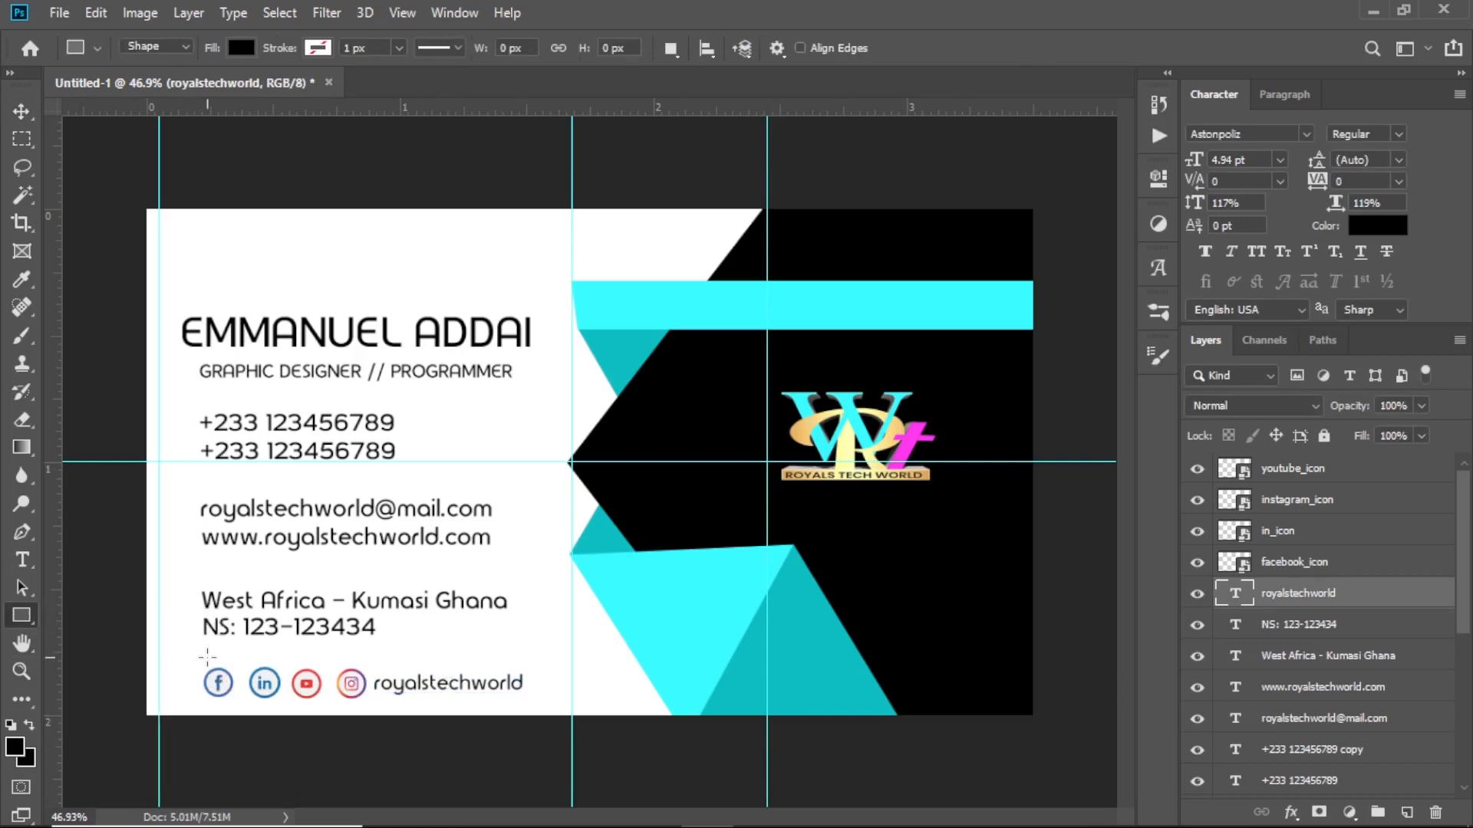
left_click_drag(198, 663, 541, 702)
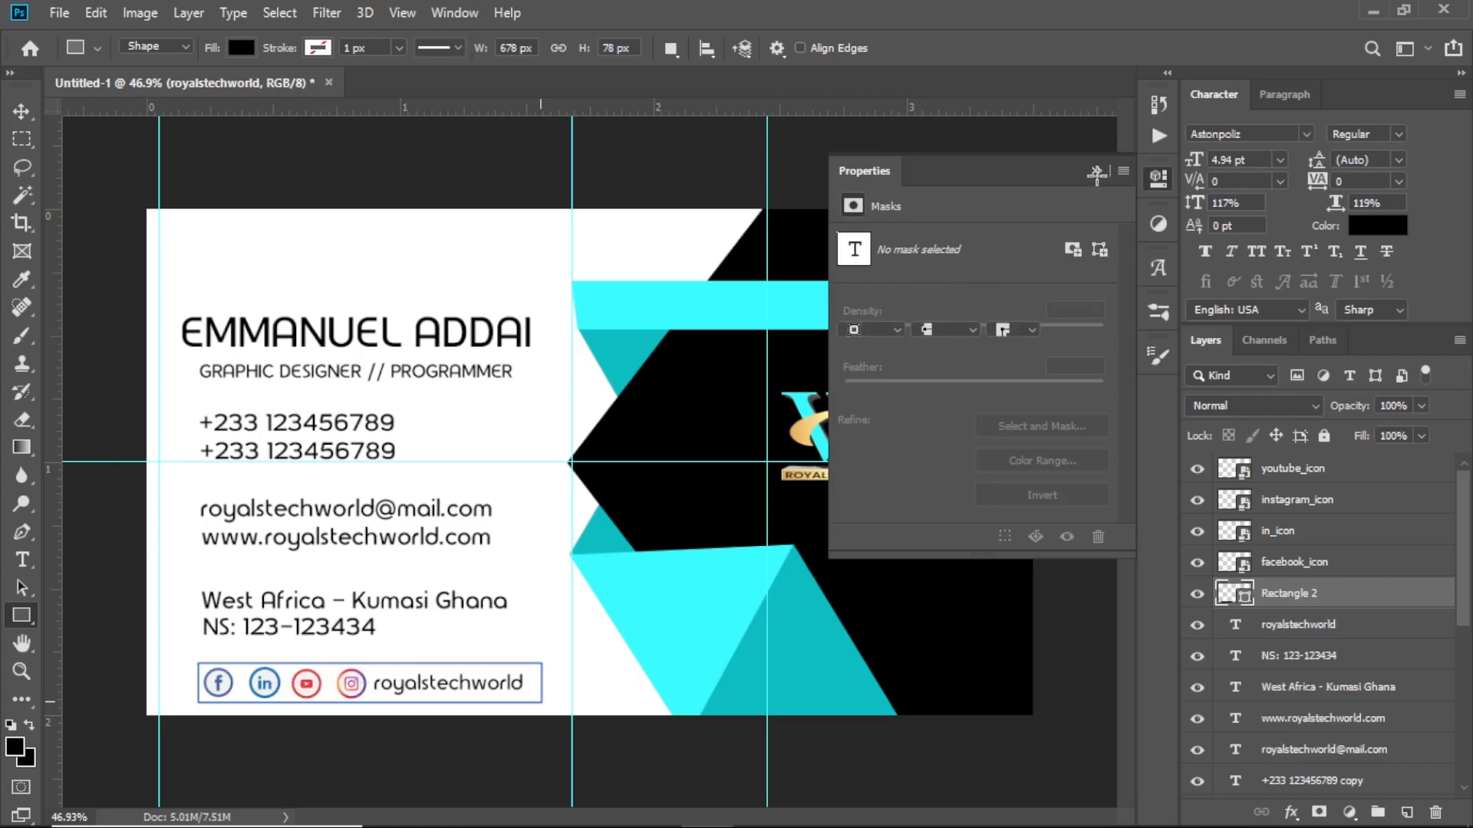
left_click(1096, 171)
key("v")
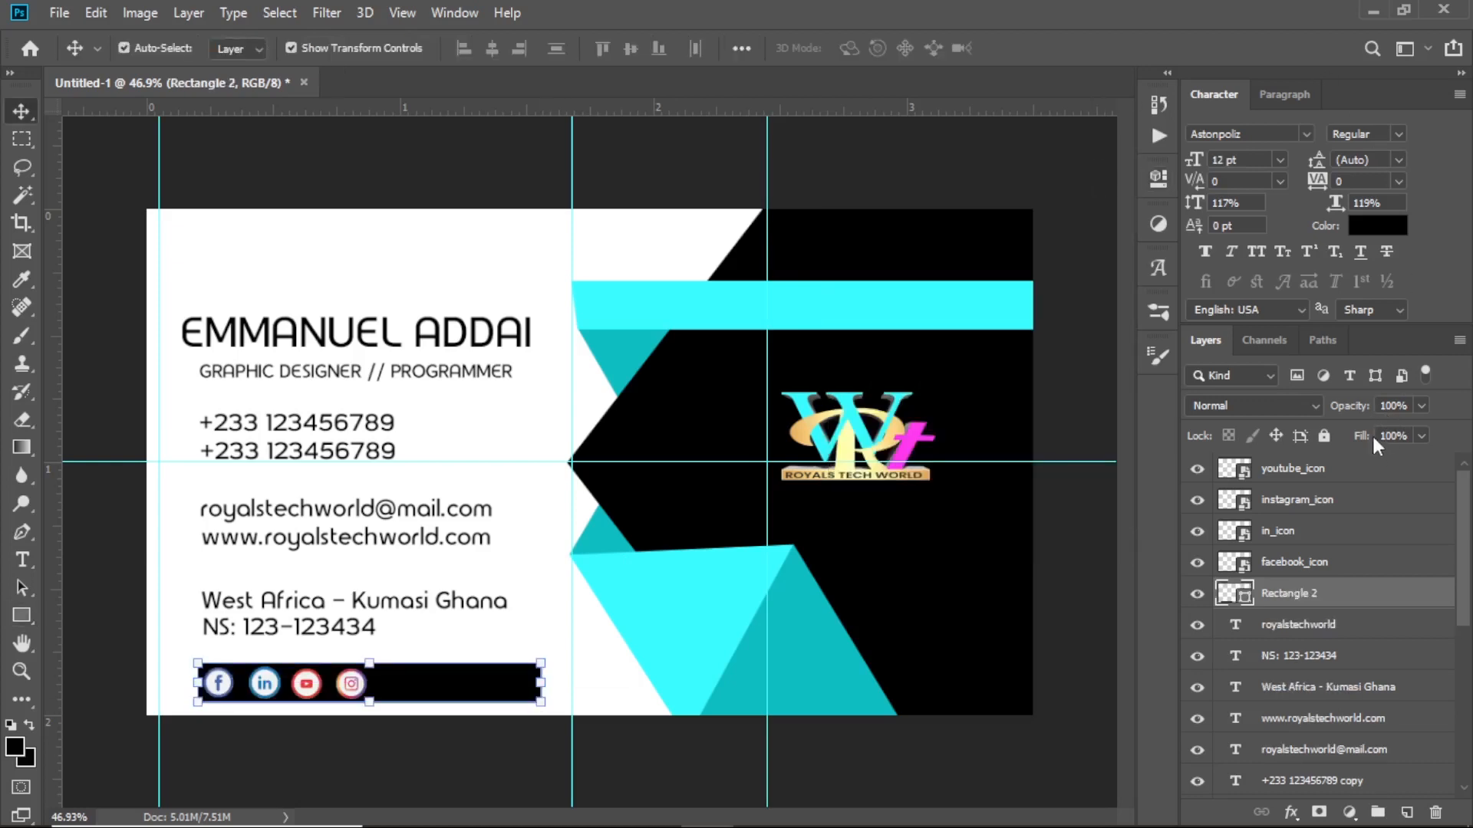
Set the rectangle layer's fill to 0% and add a Stroke effect
left_click_drag(1372, 434, 1126, 470)
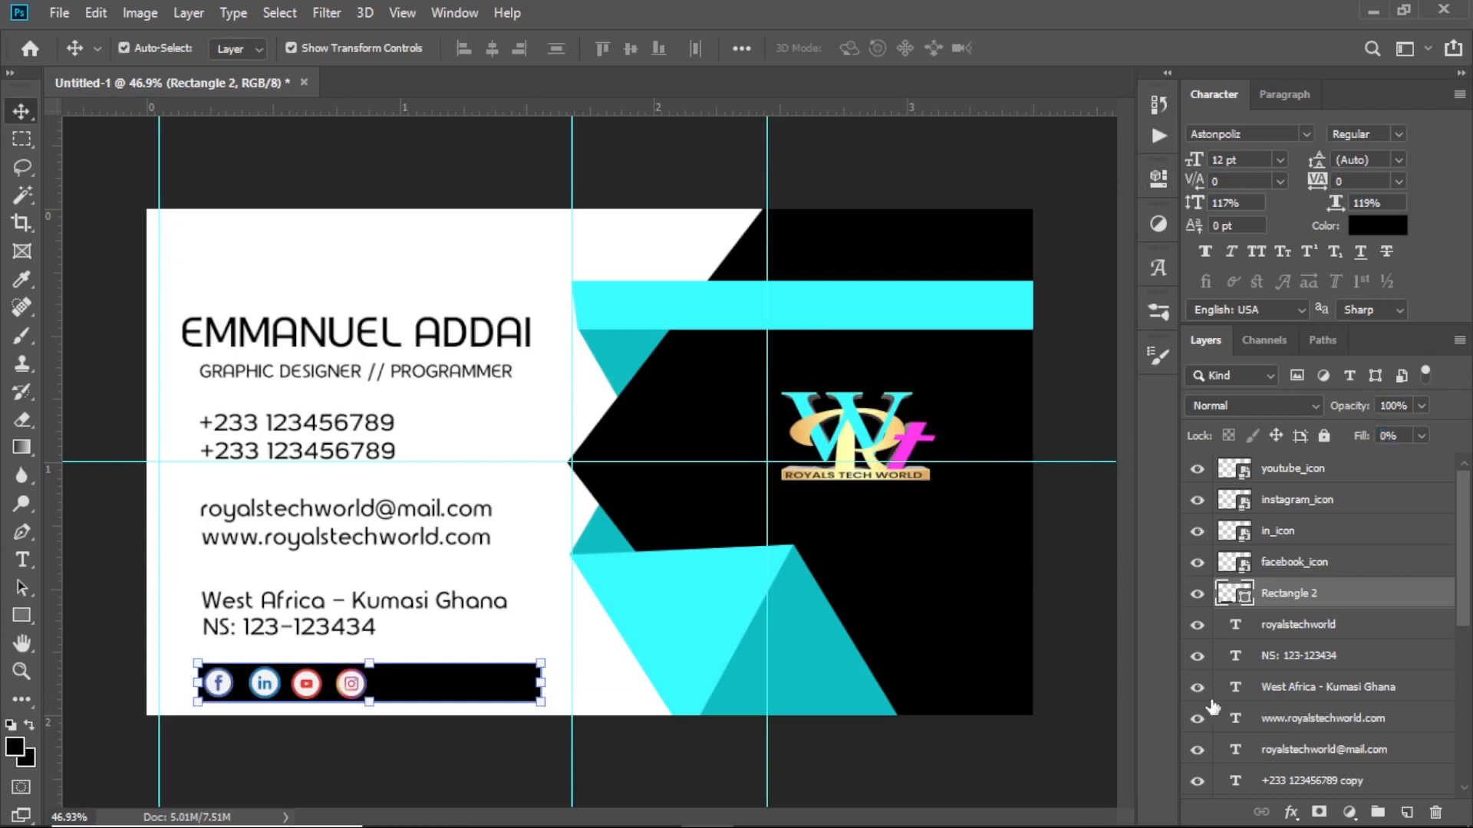
left_click(1292, 813)
left_click(1339, 648)
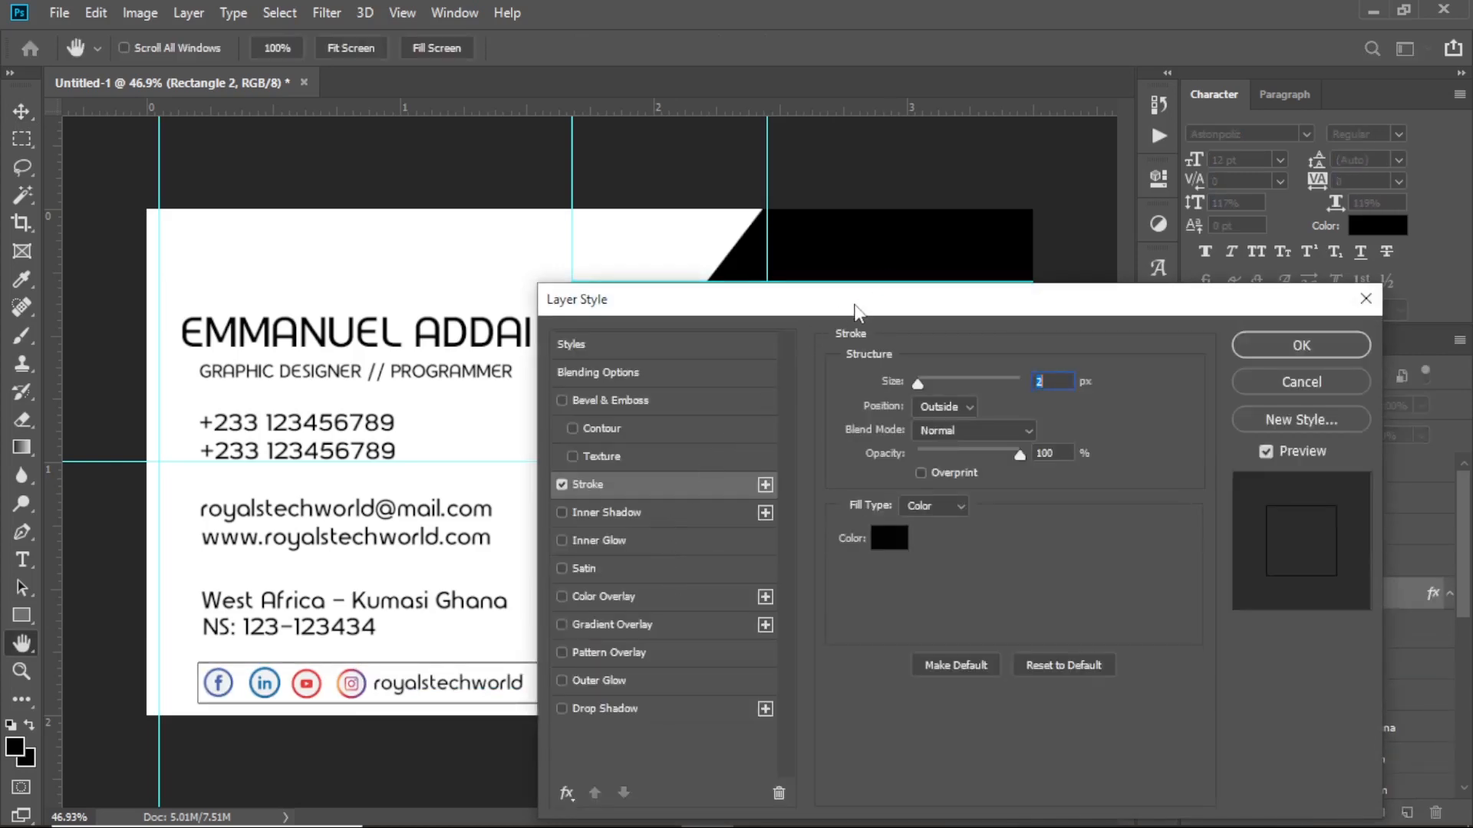
Apply a 2 px black outside stroke to Rectangle 2
left_click_drag(853, 308, 1080, 327)
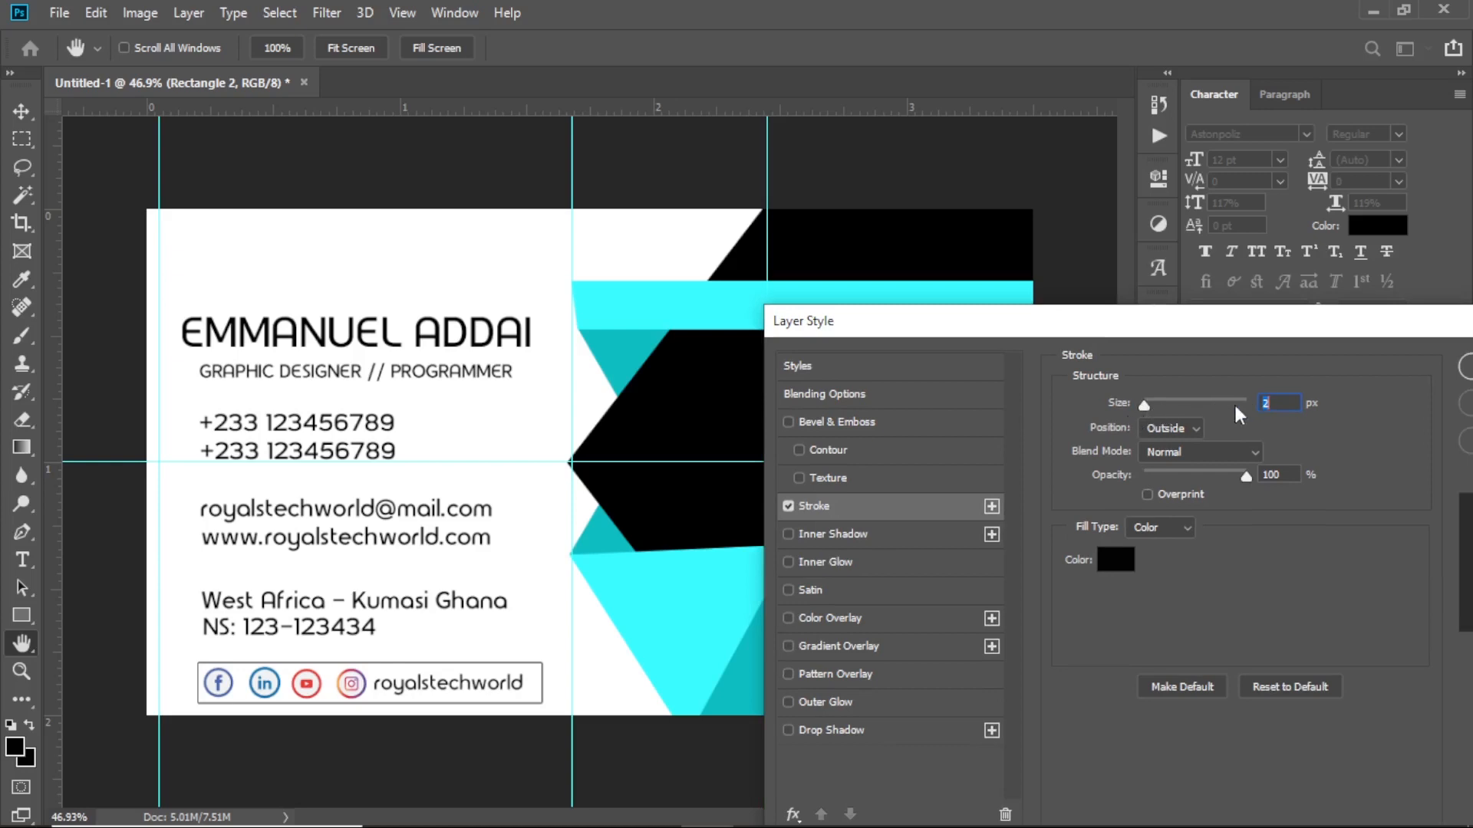
left_click_drag(1227, 330, 1086, 348)
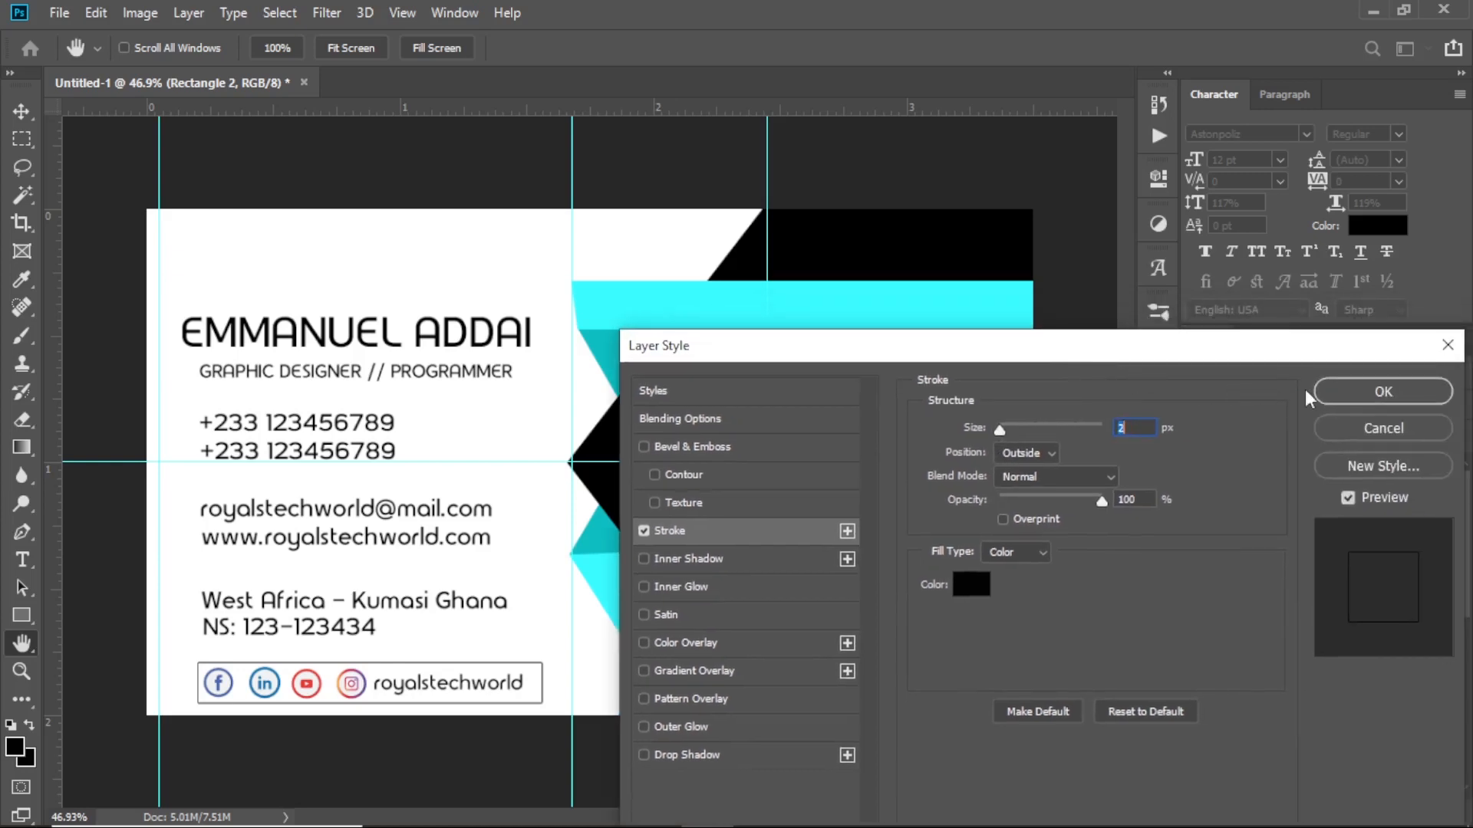
left_click(1432, 391)
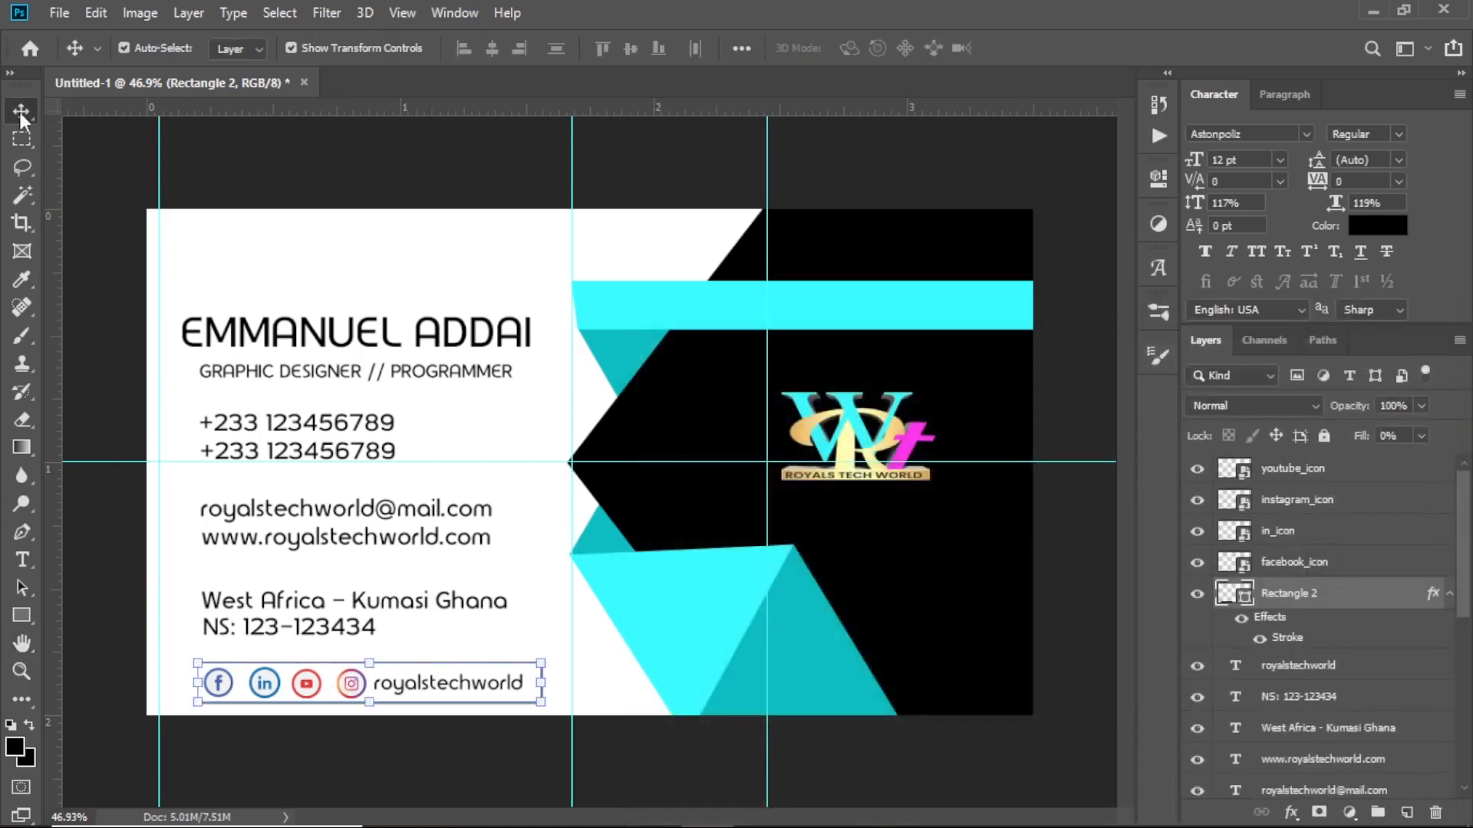
Deselect all layers and bring the logo_resources File Explorer window back in front
left_click(339, 151)
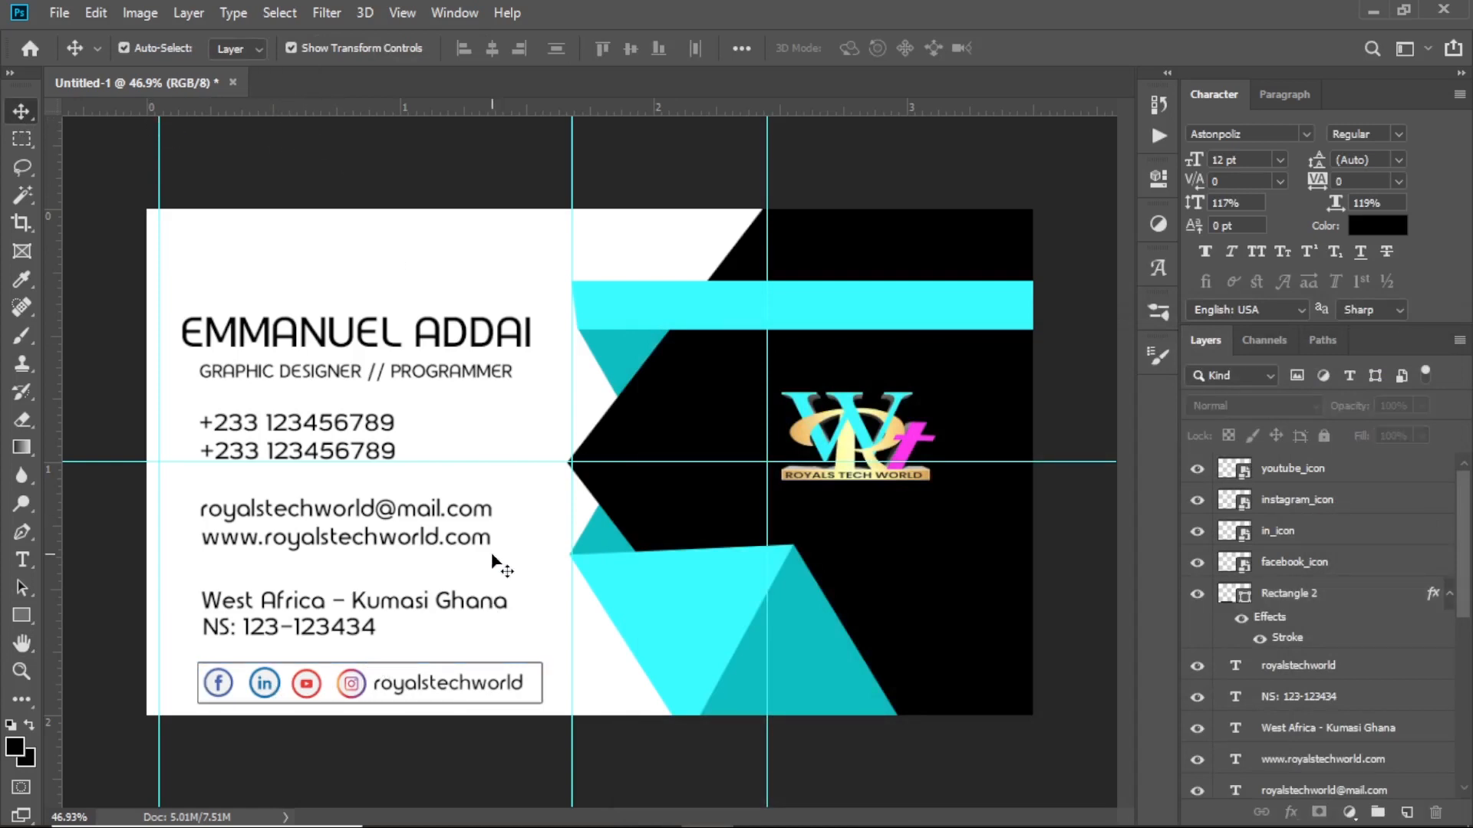
left_click(367, 514)
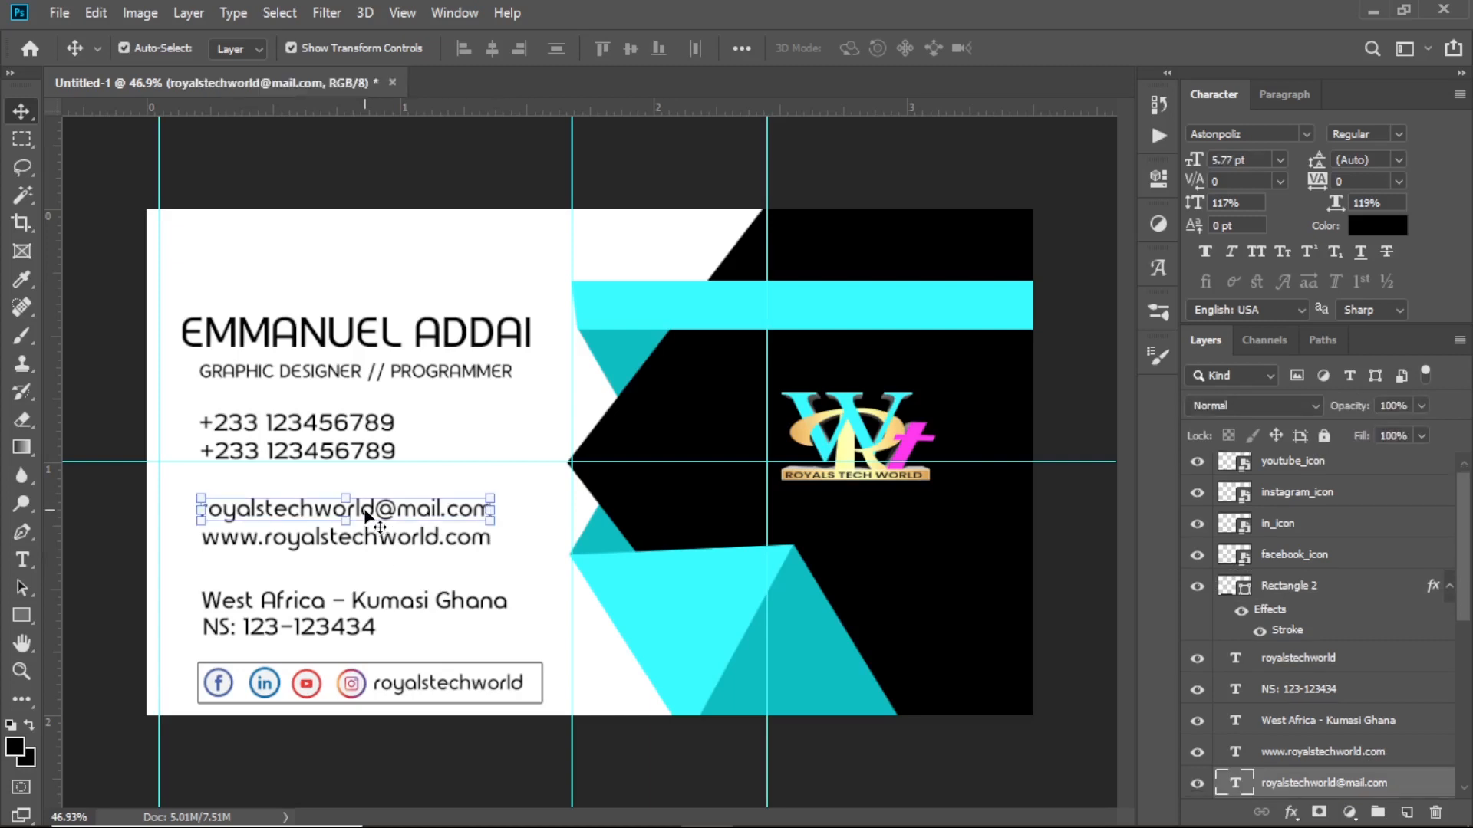
left_click(918, 748)
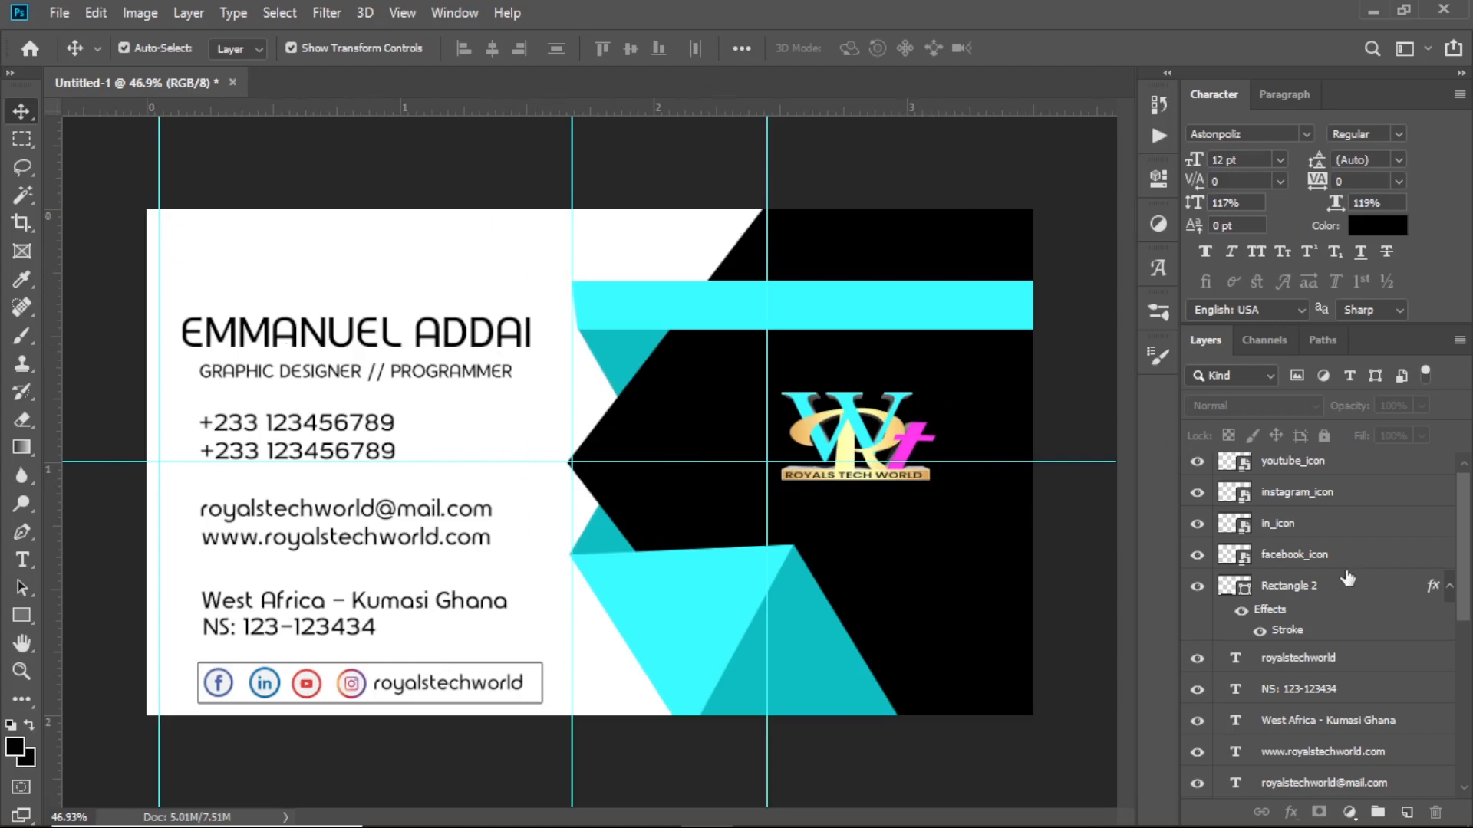
scroll(1319, 652, "down", 5)
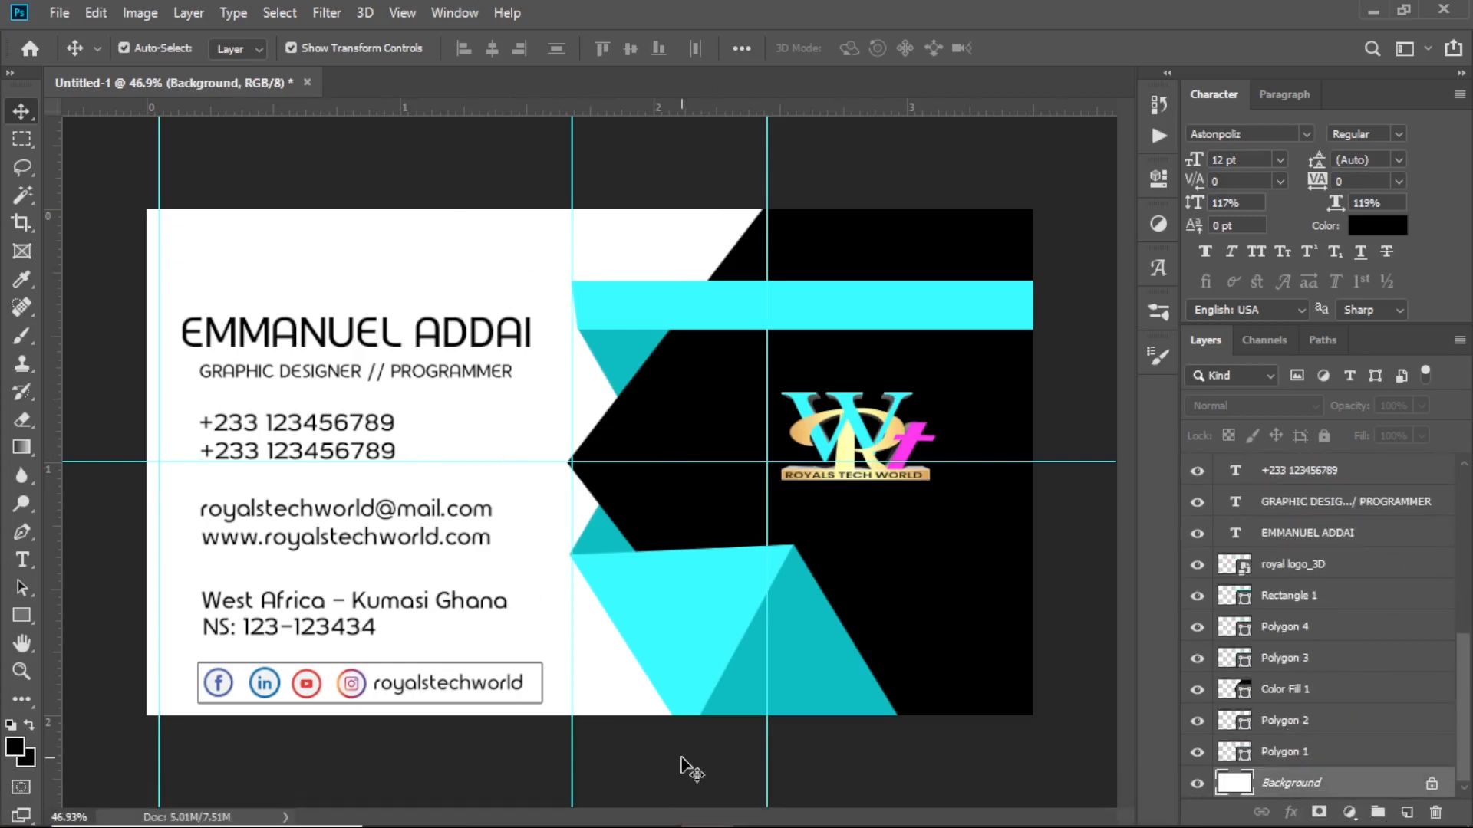
mouse_move(560, 821)
left_click(506, 811)
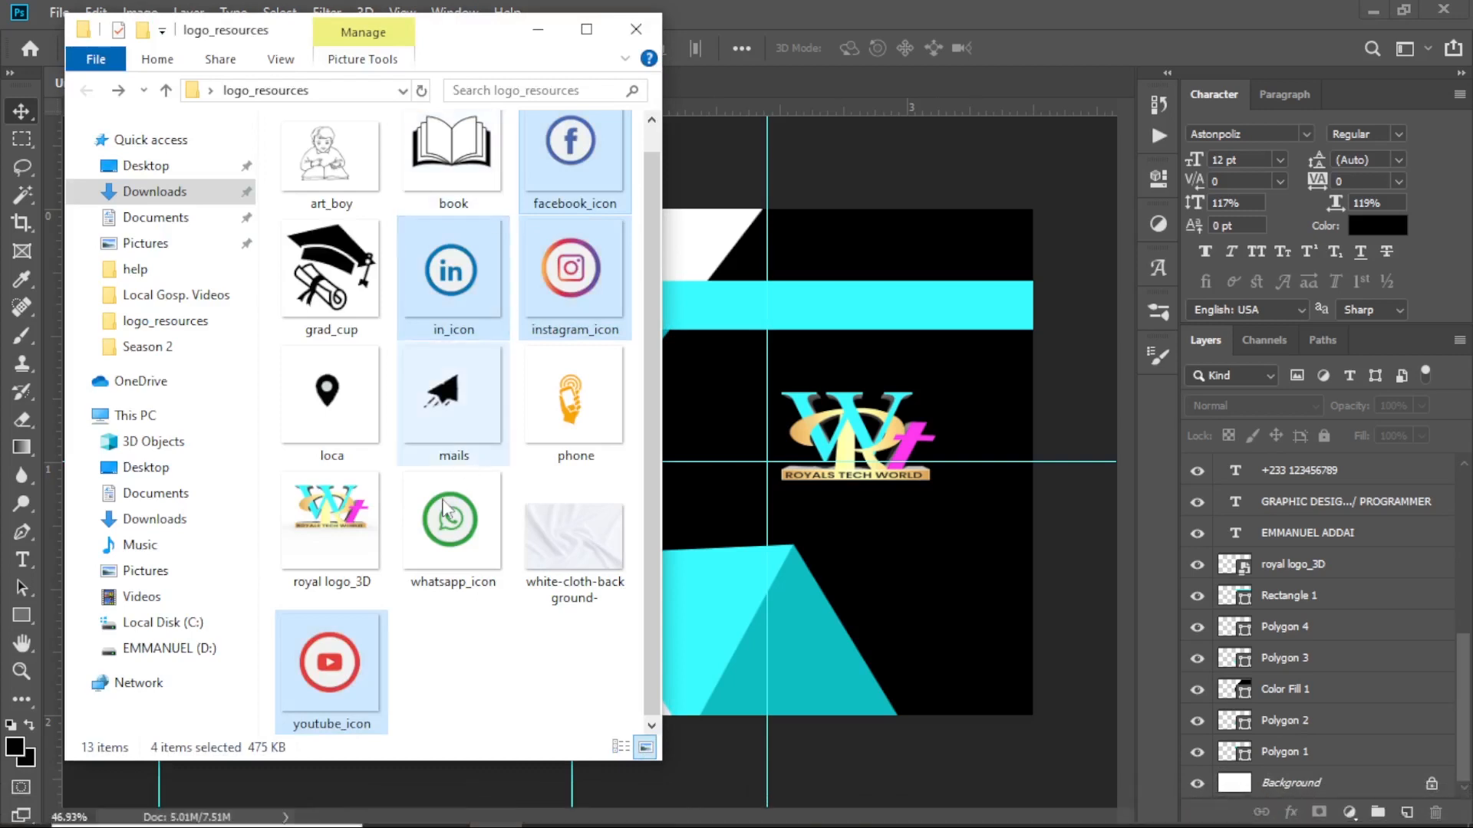
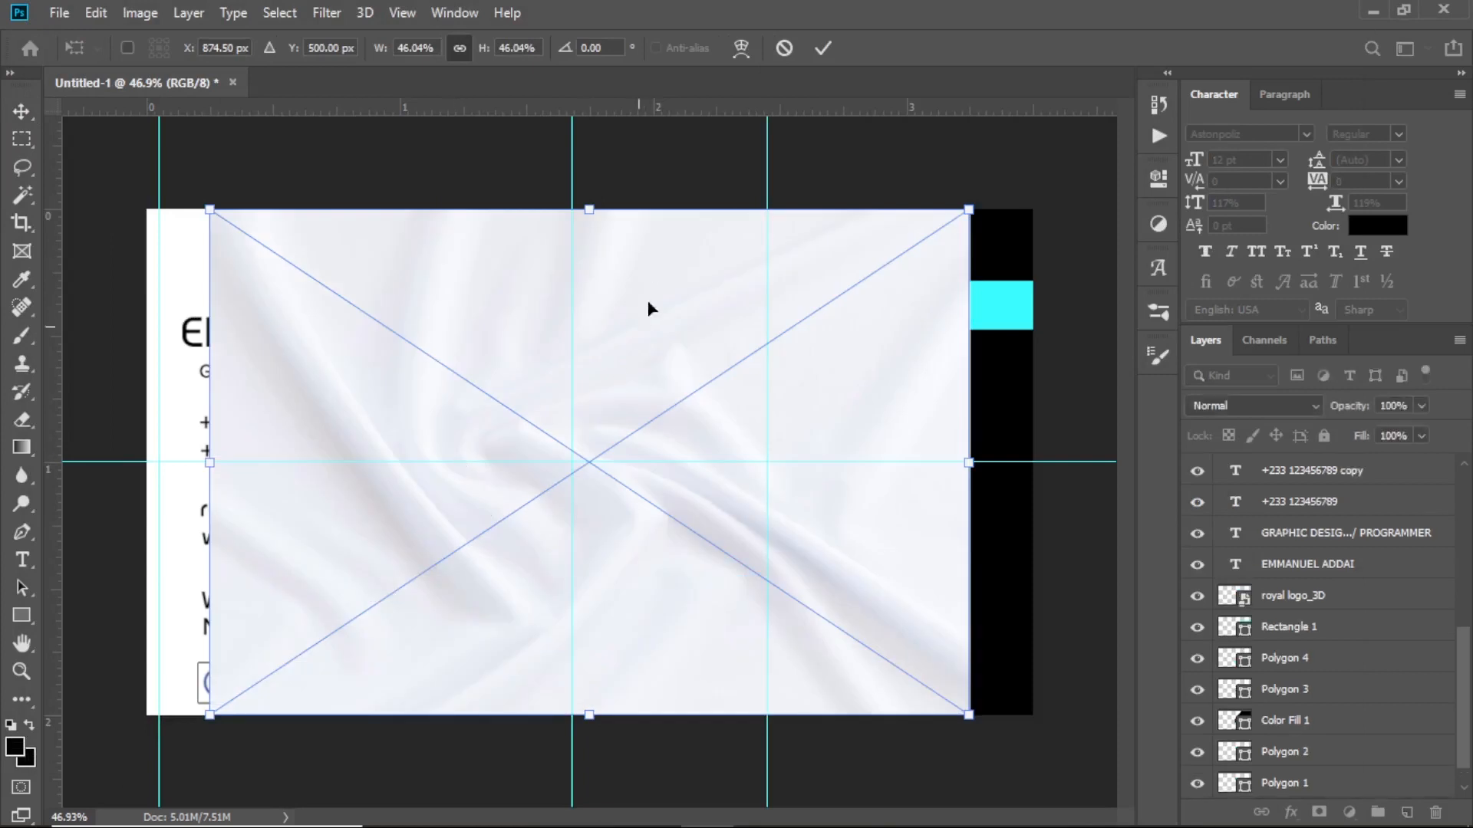
Commit the placed cloth image and move its layer down to just above Background
left_click_drag(492, 403, 431, 403)
left_click(823, 49)
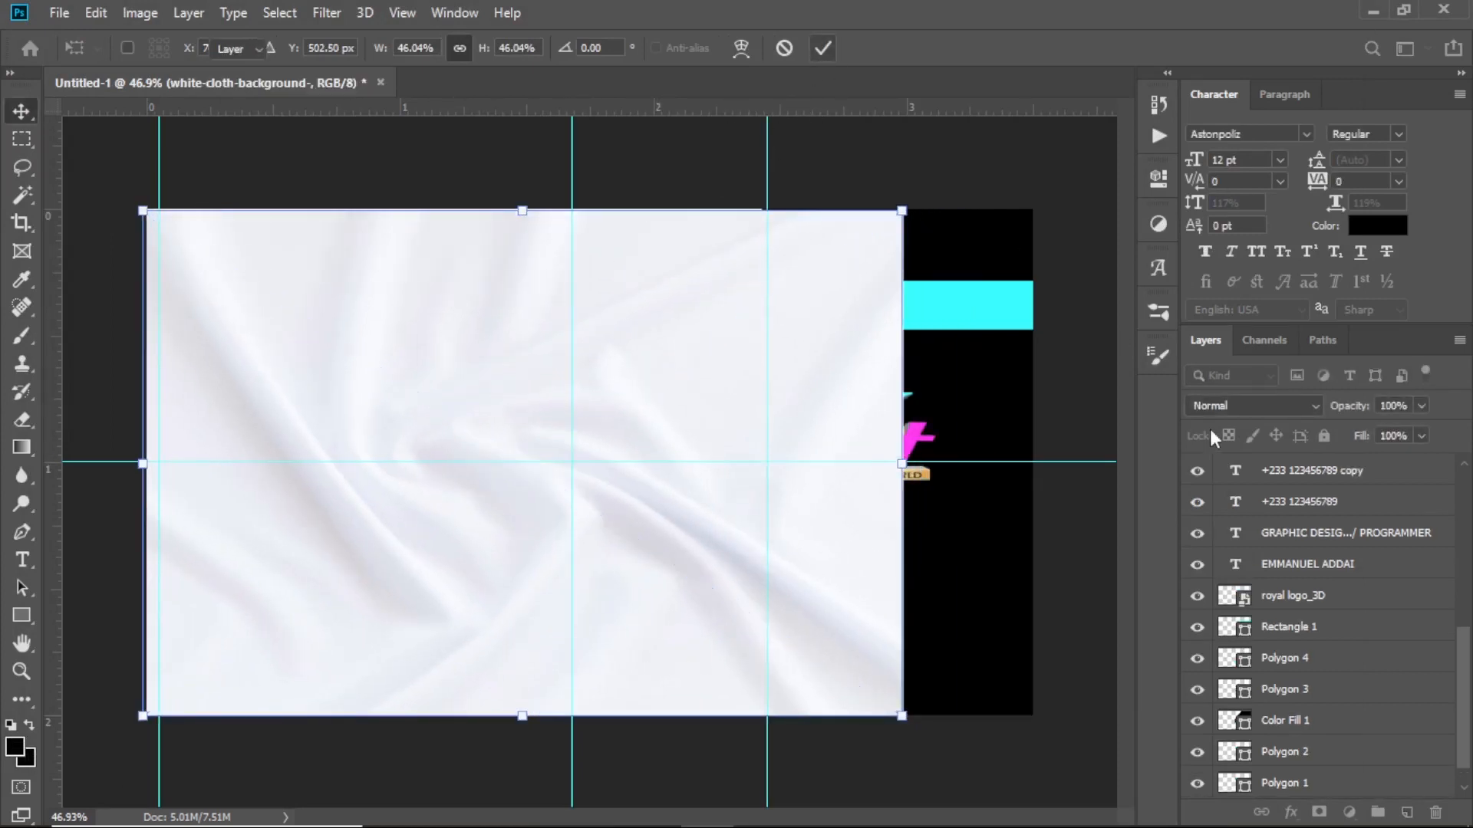
scroll(1339, 614, "up", 5)
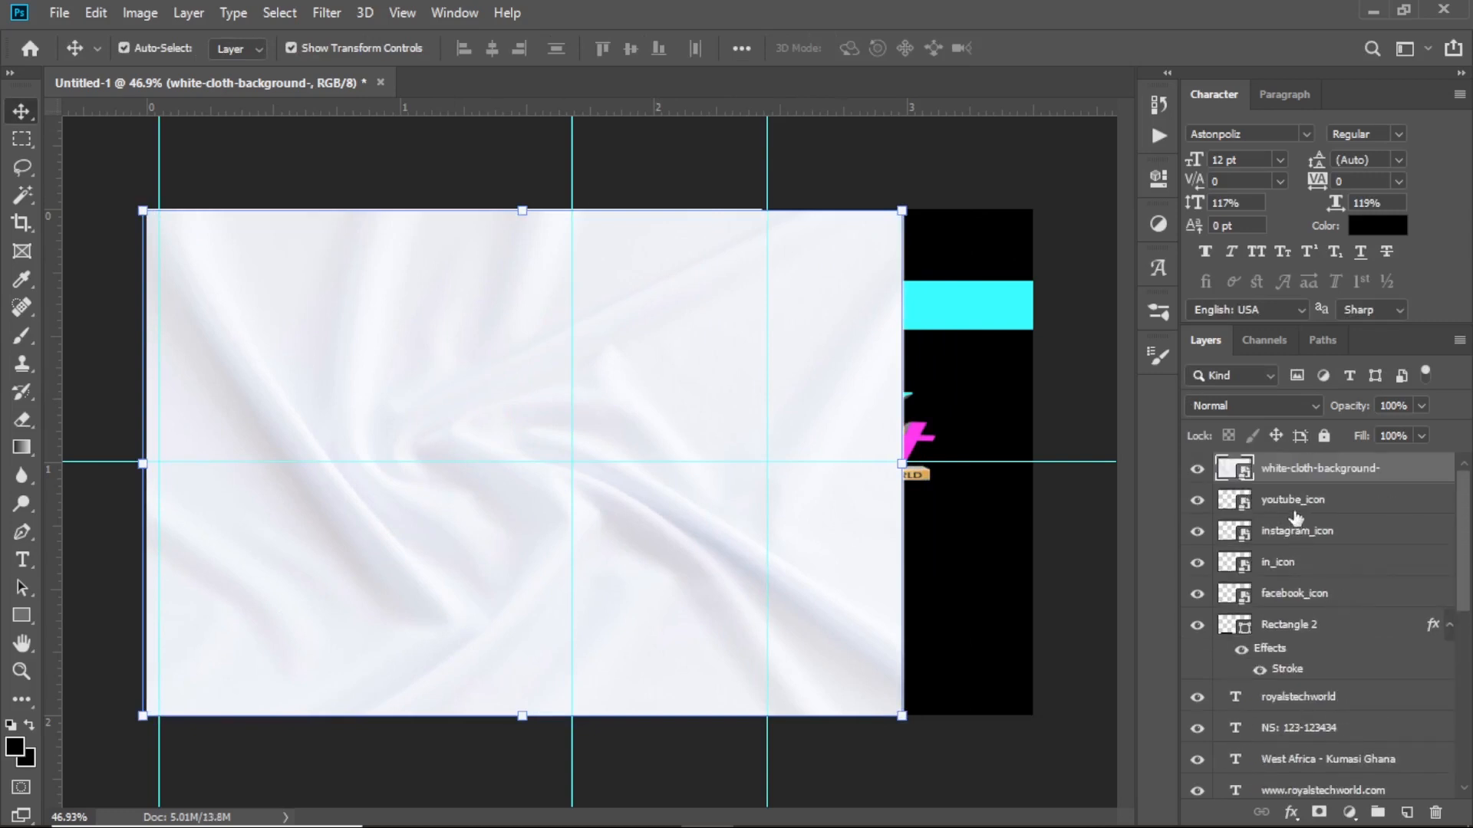
left_click_drag(1285, 477, 1343, 771)
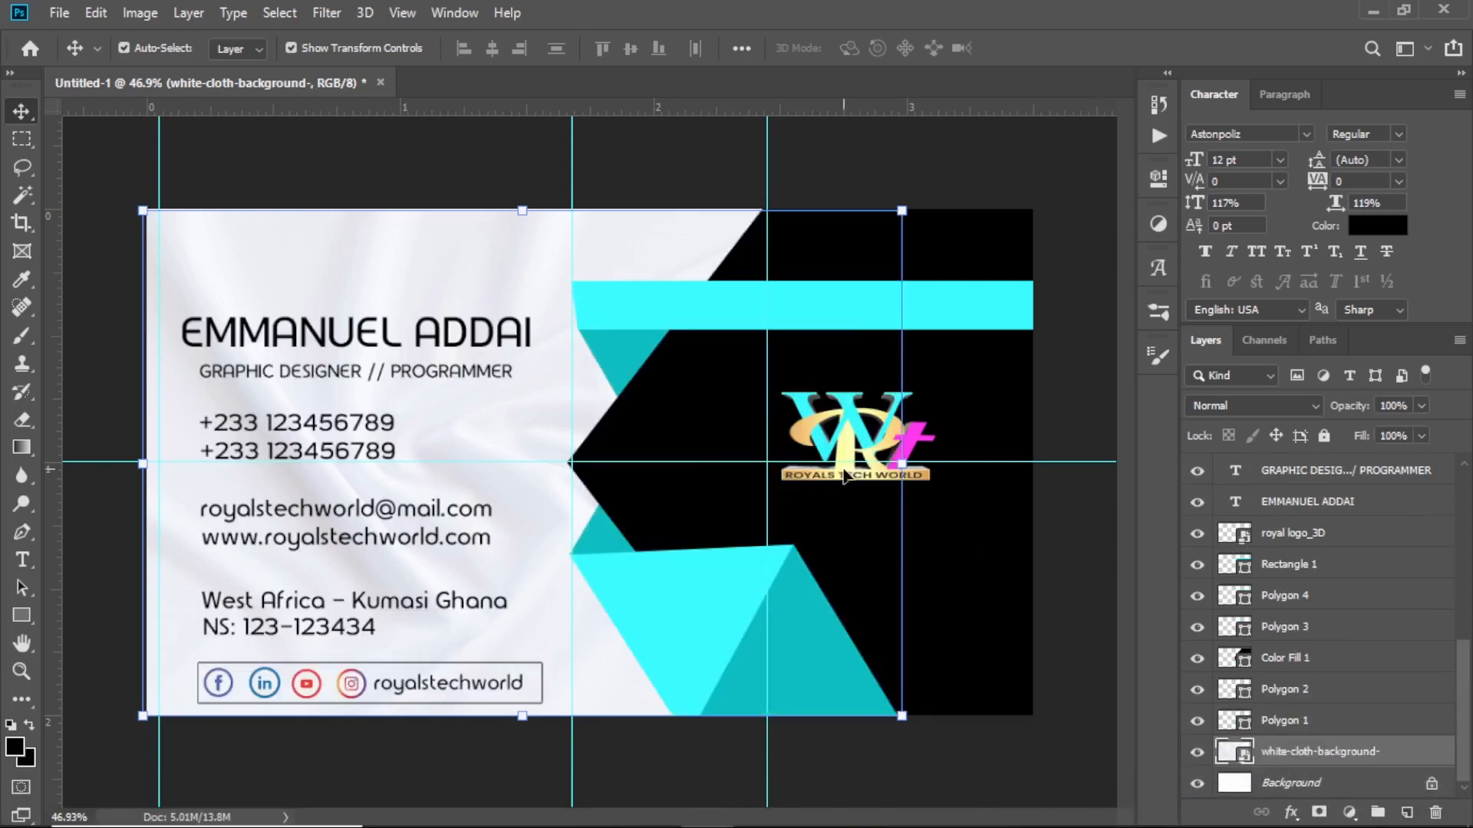
Align the cloth image to the card's left edge and stretch it to cover the card's height
left_click_drag(481, 264, 397, 263)
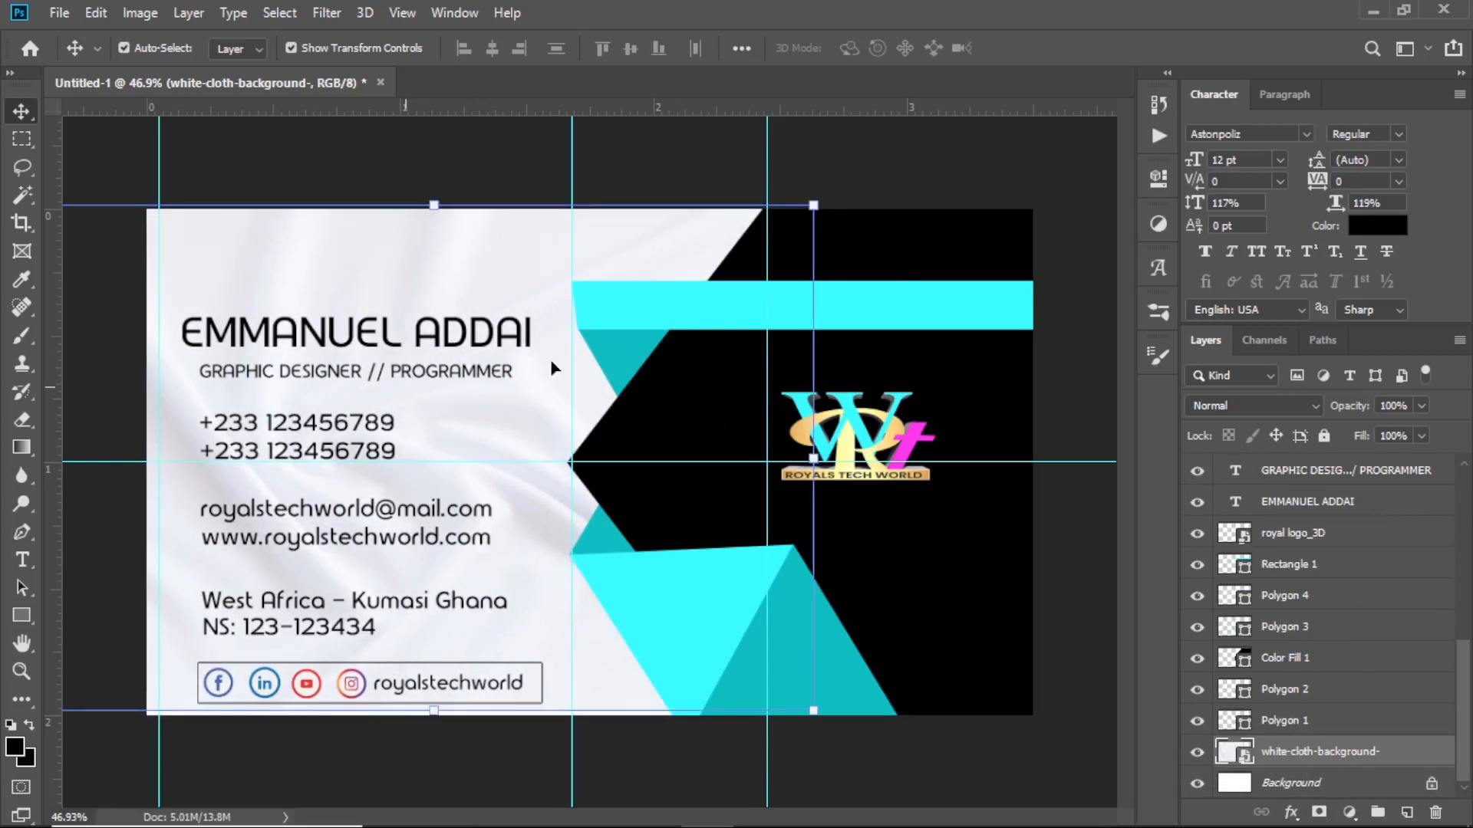
left_click_drag(446, 721, 447, 732)
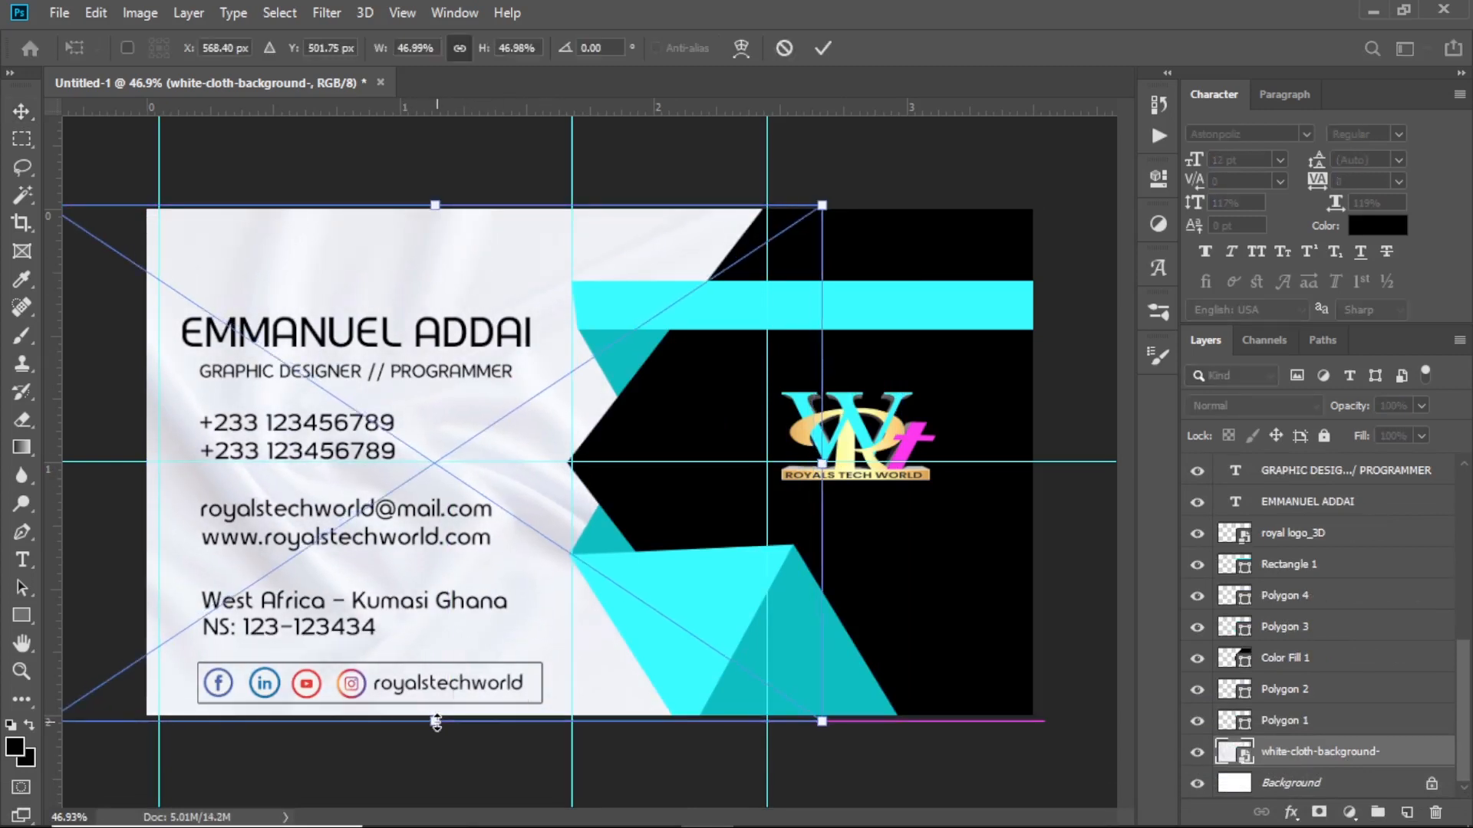
left_click(826, 47)
left_click(489, 146)
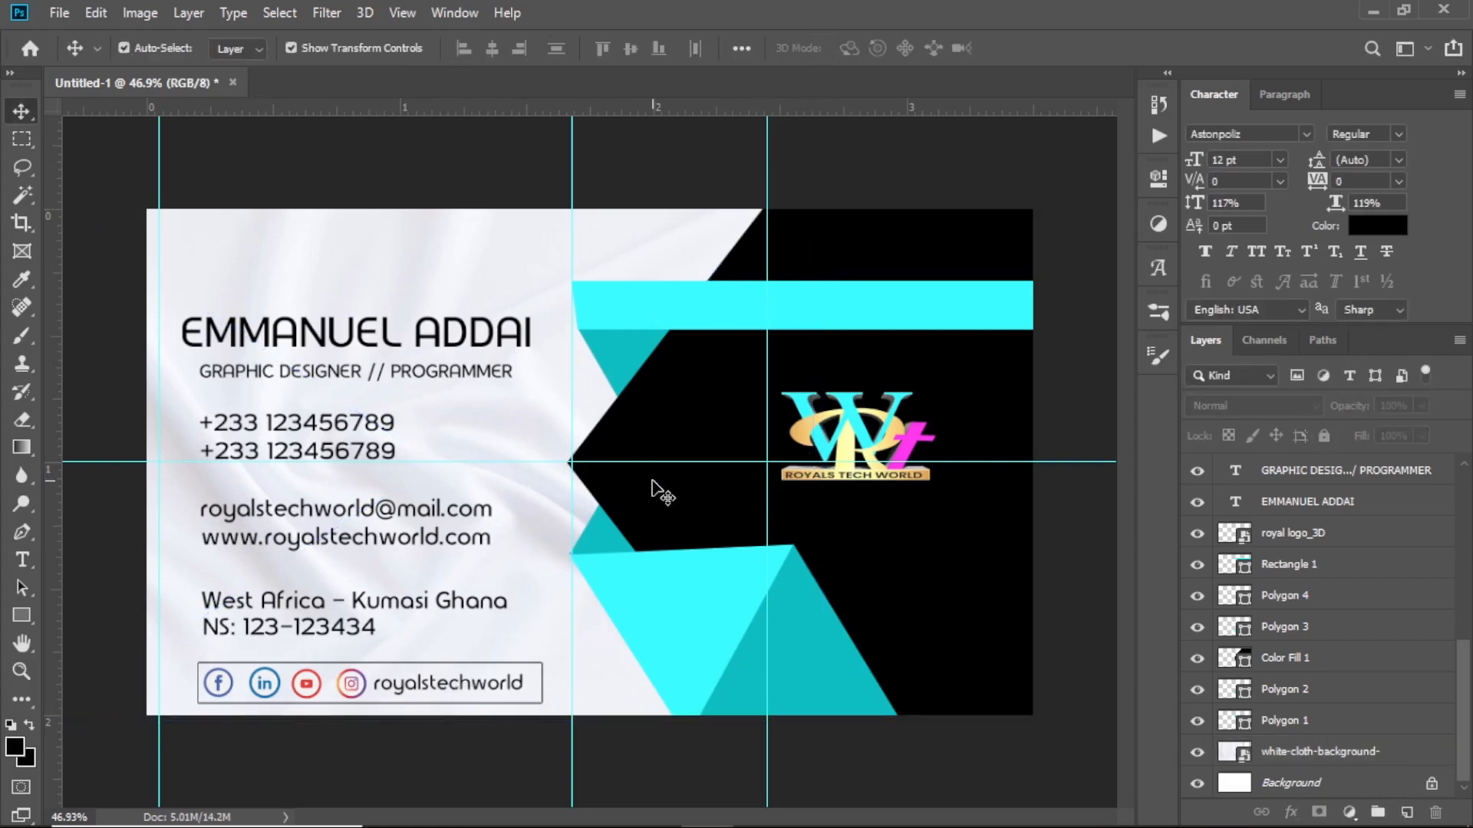
Nudge the Royals Tech World logo up two steps on the black panel
scroll(569, 588, "down", 2)
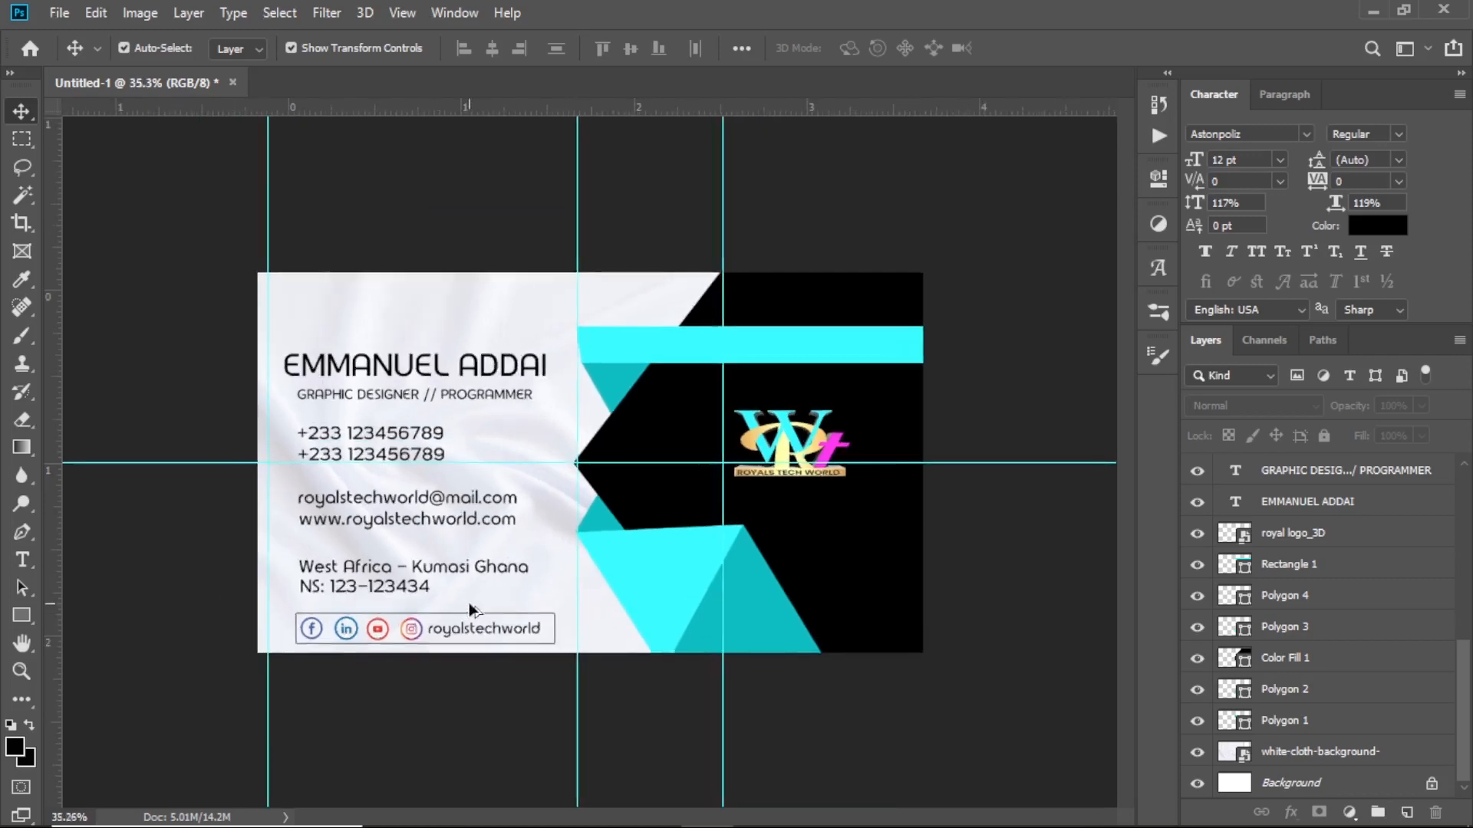
scroll(468, 602, "up", 3)
scroll(468, 602, "down", 2)
scroll(468, 602, "up", 1)
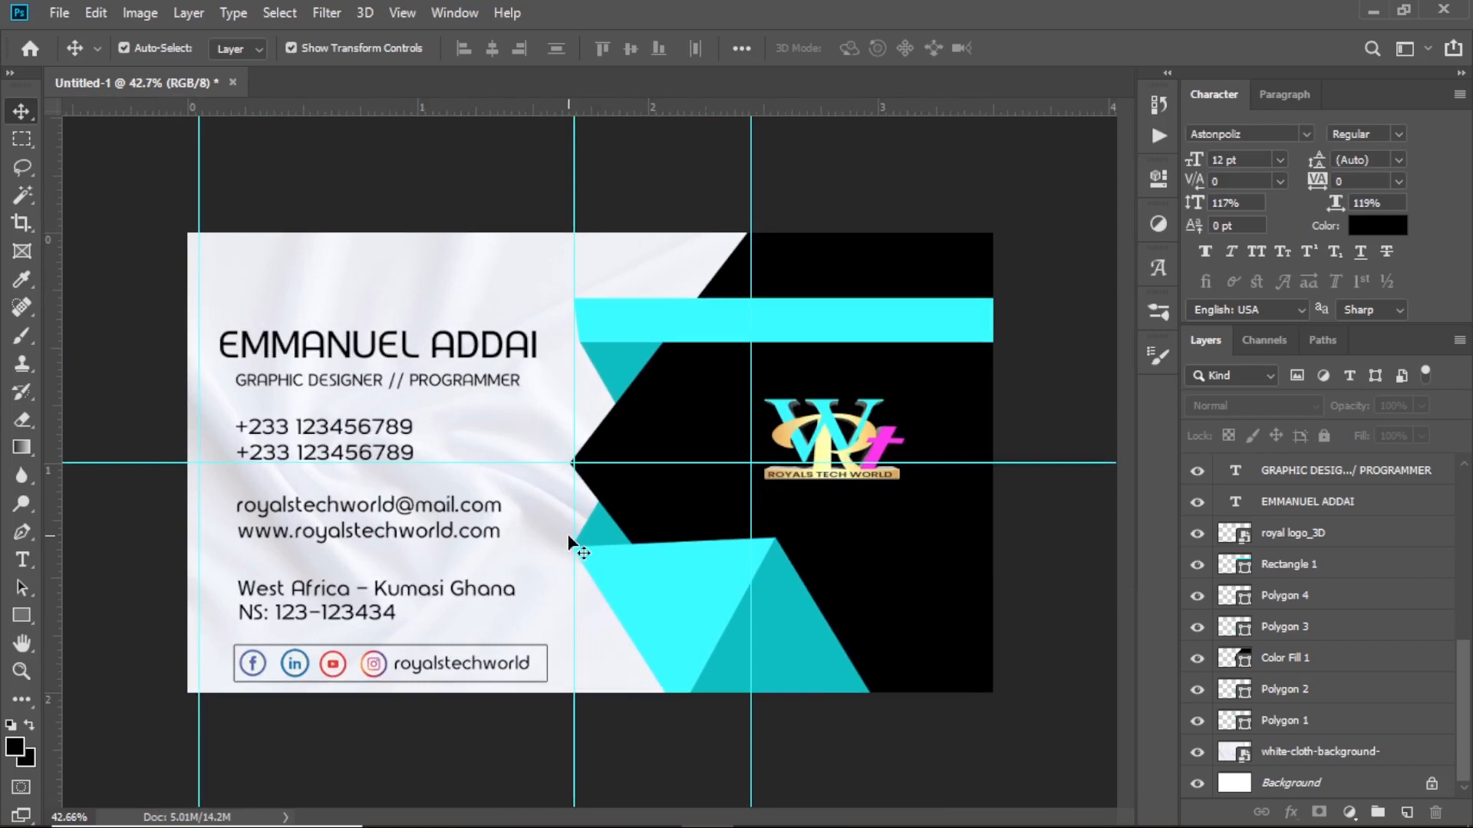
left_click(830, 439)
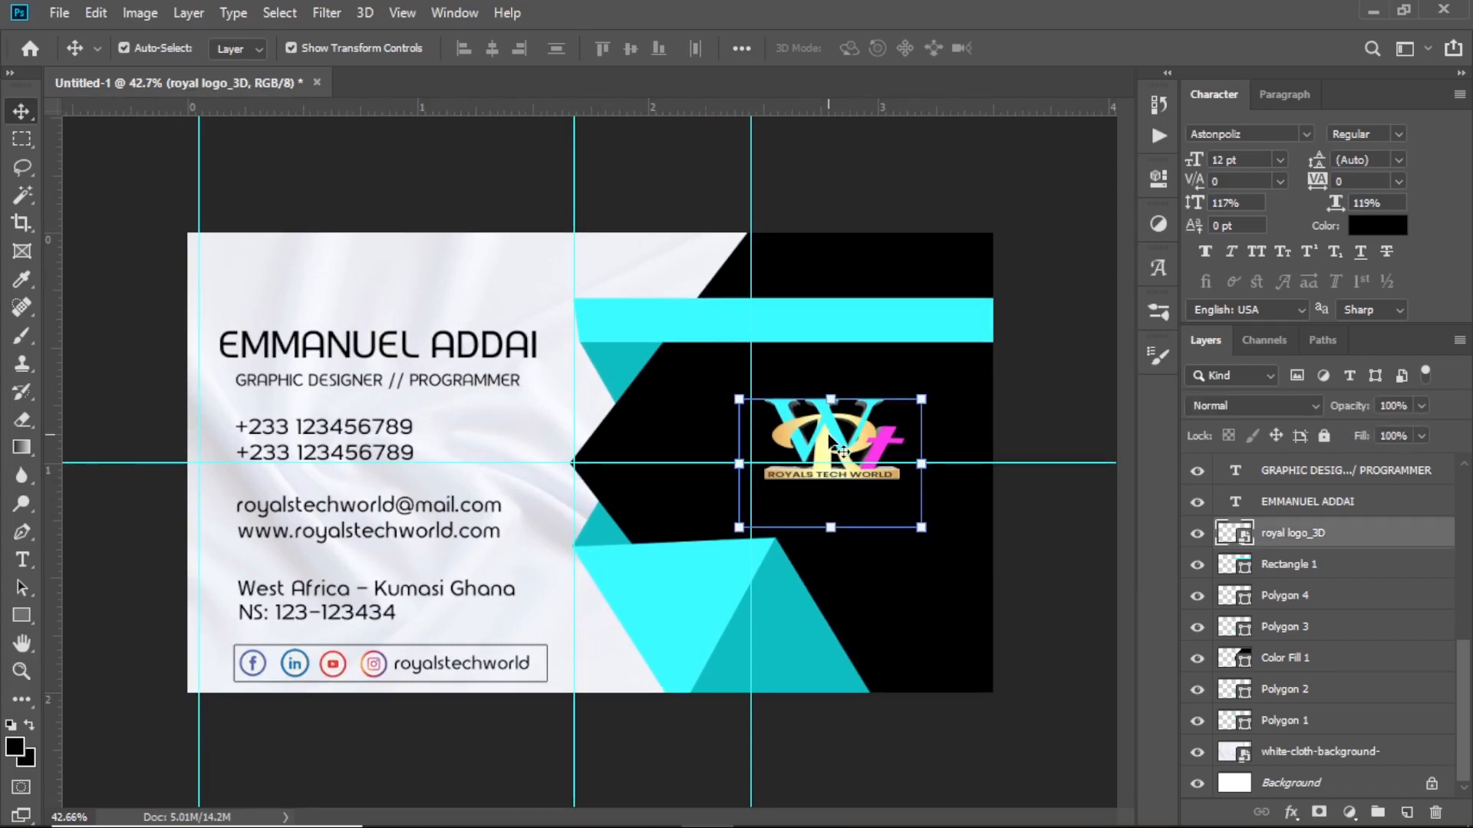
key("Up")
key("Up")
key("Up")
key("Up")
key("Up")
key("Up")
key("Up")
key("Up")
key("Up")
key("Up")
key("Up")
key("Up")
key("Up")
key("Up")
key("Up")
key("Up")
key("Up")
key("Up")
key("Up")
key("Up")
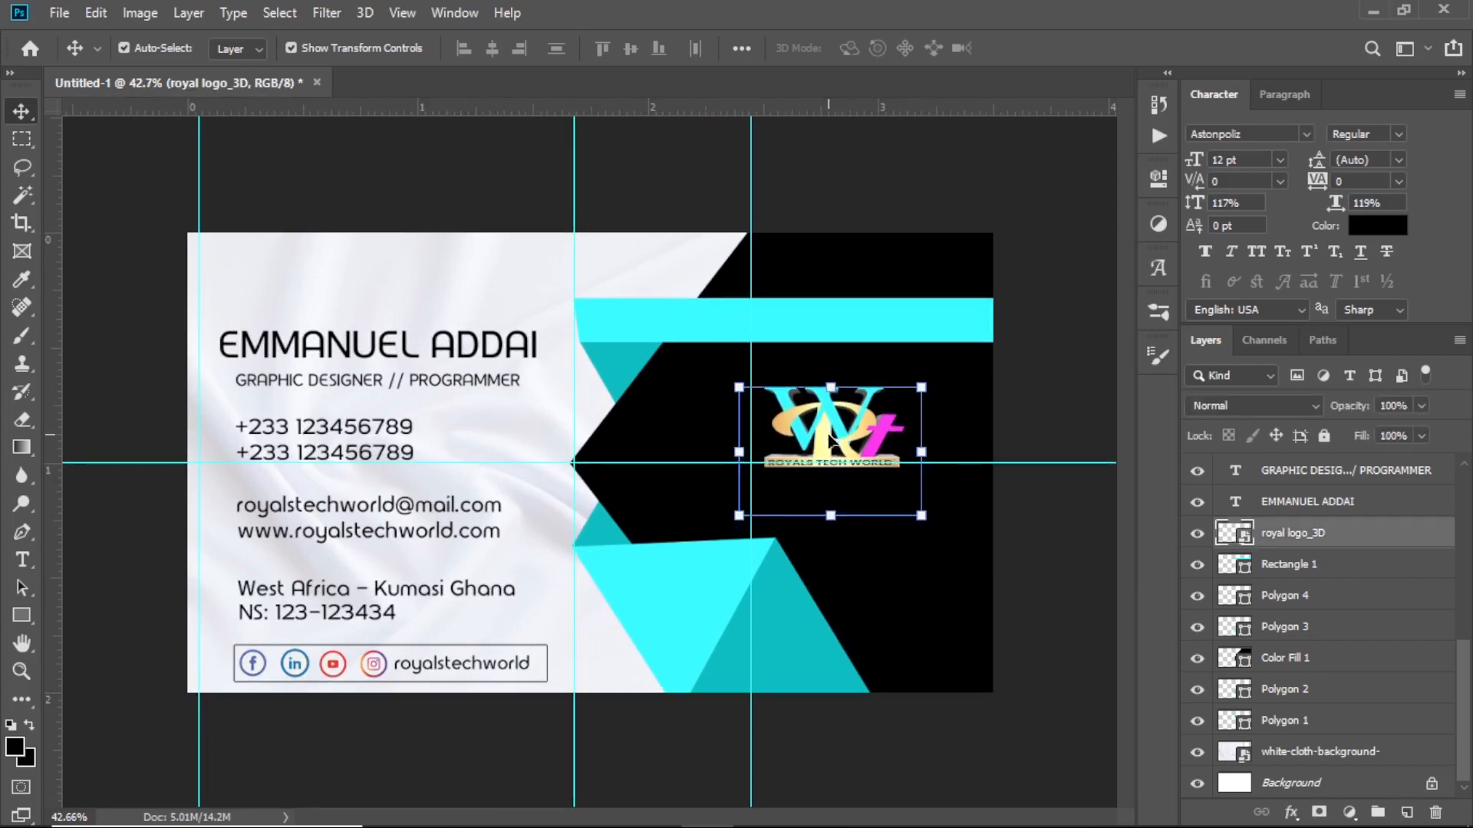
key("Up")
key("Up")
key("Up")
key("Up")
key("Up")
key("Up")
key("Up")
key("Up")
key("Up")
key("Up")
key("Up")
key("Up")
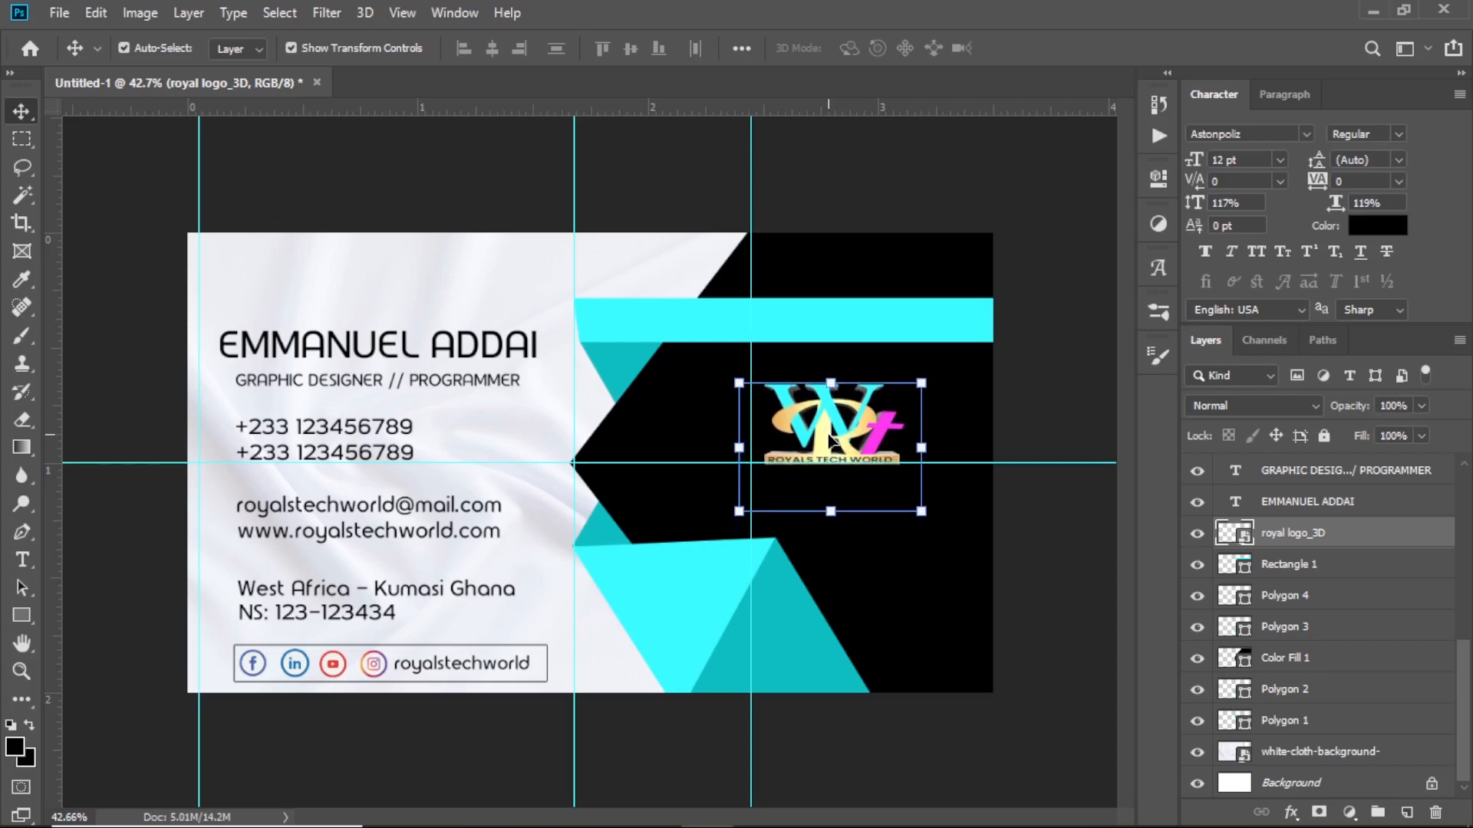
left_click(291, 345)
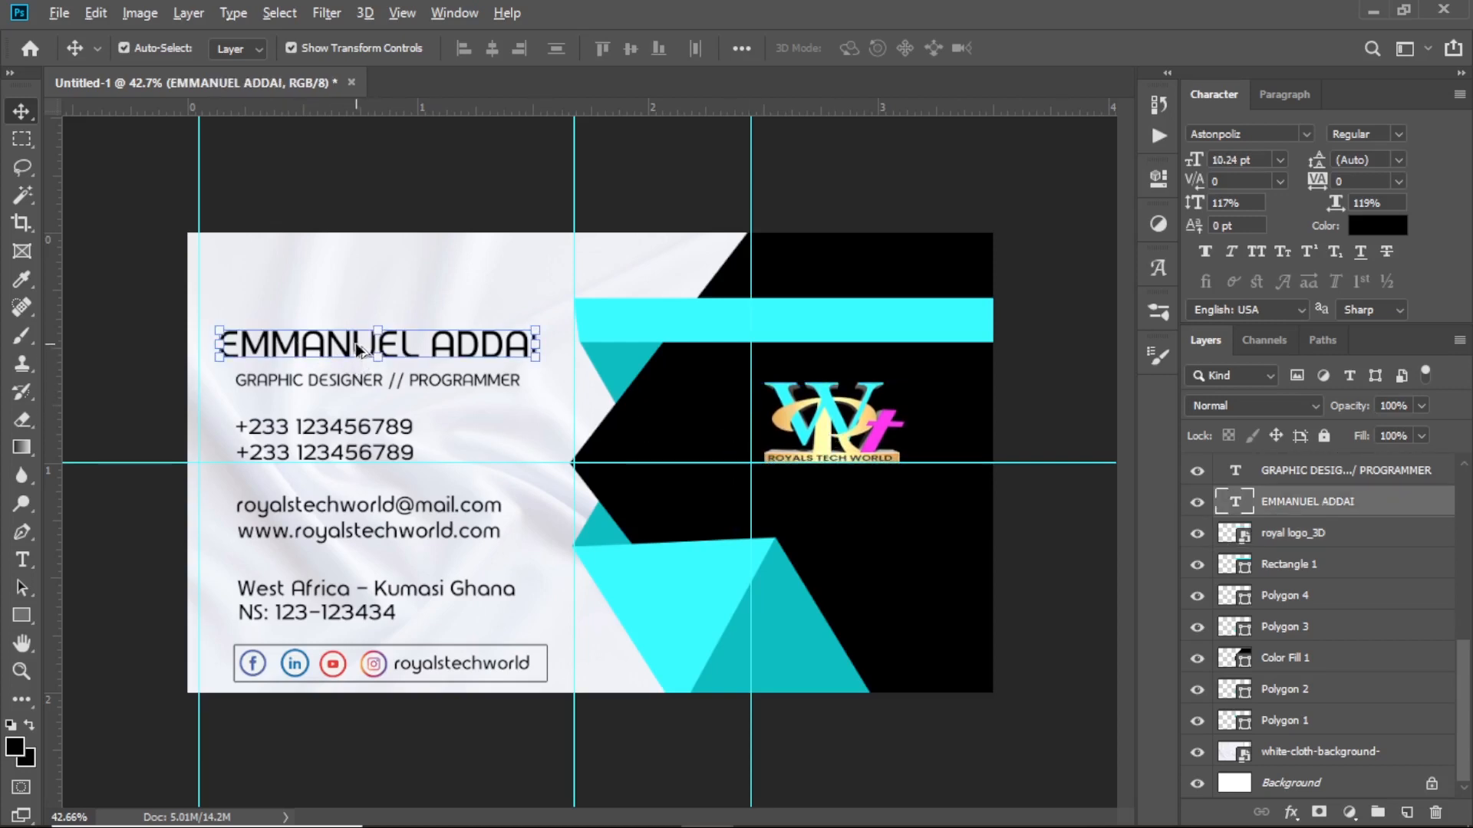
Alt-drag a copy of the name heading onto the black panel and colour it f0f1f6
left_click_drag(356, 343, 856, 500)
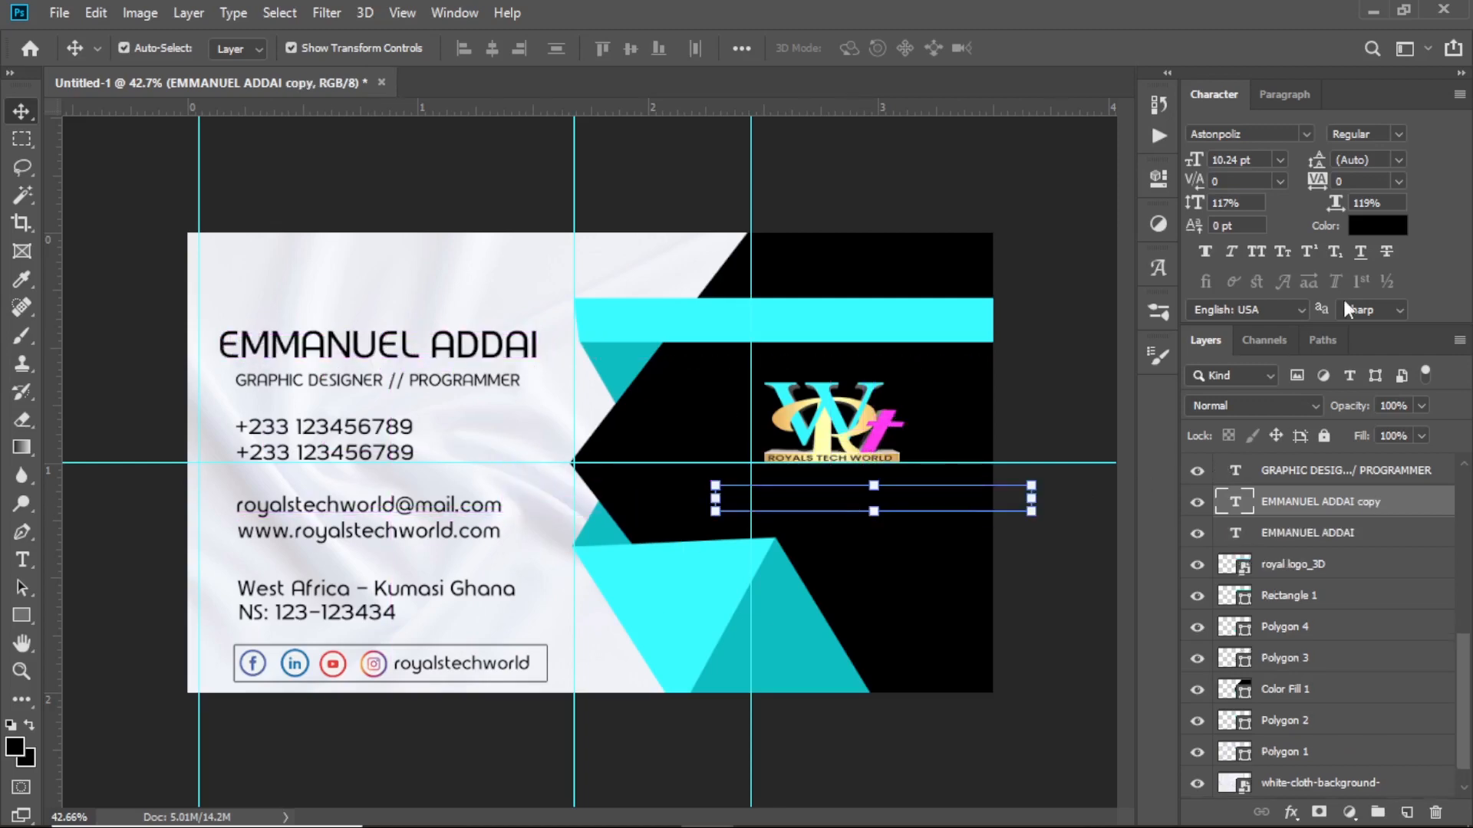
left_click(1390, 232)
left_click(724, 257)
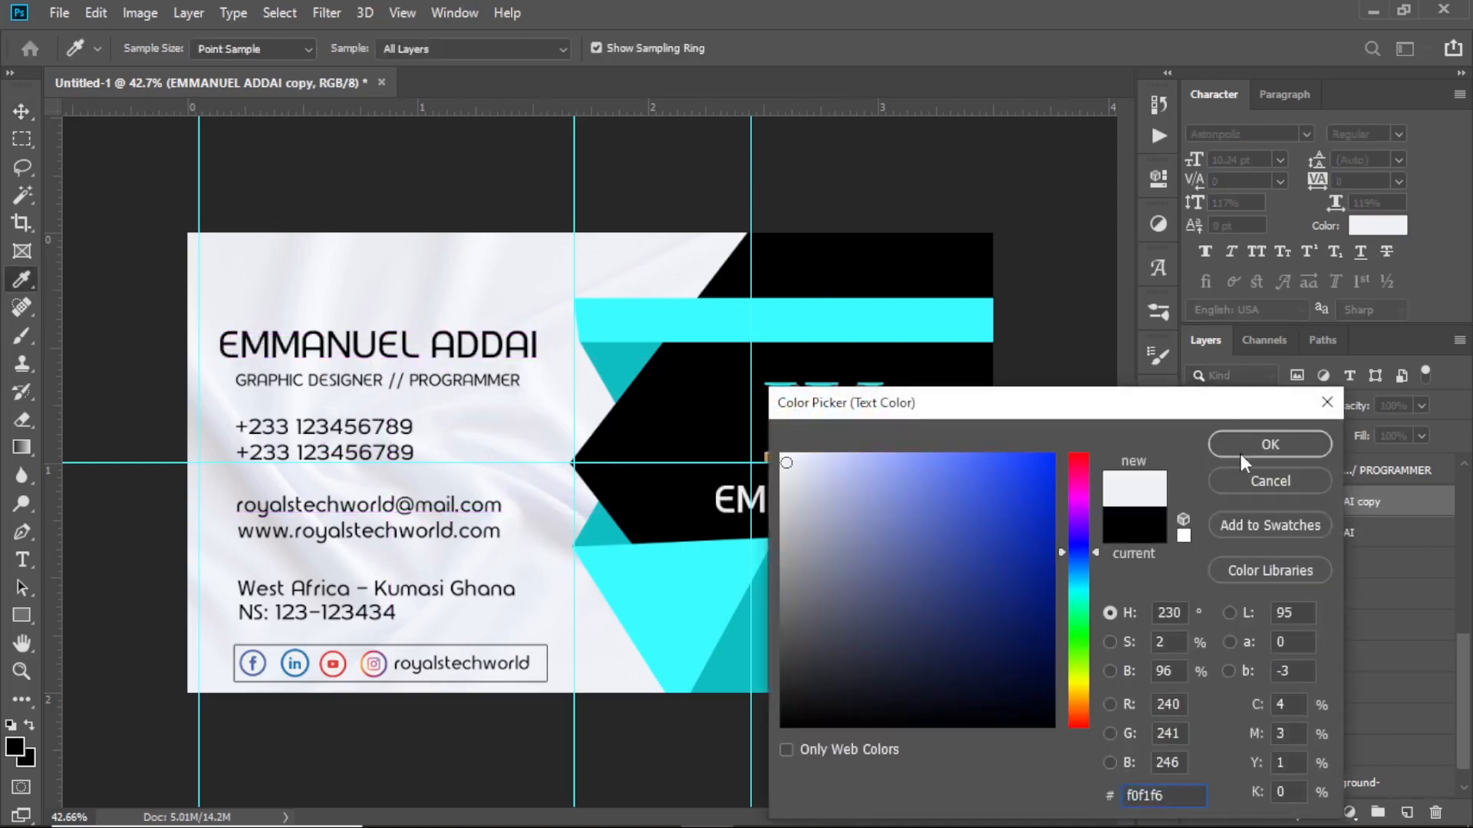
left_click(1237, 447)
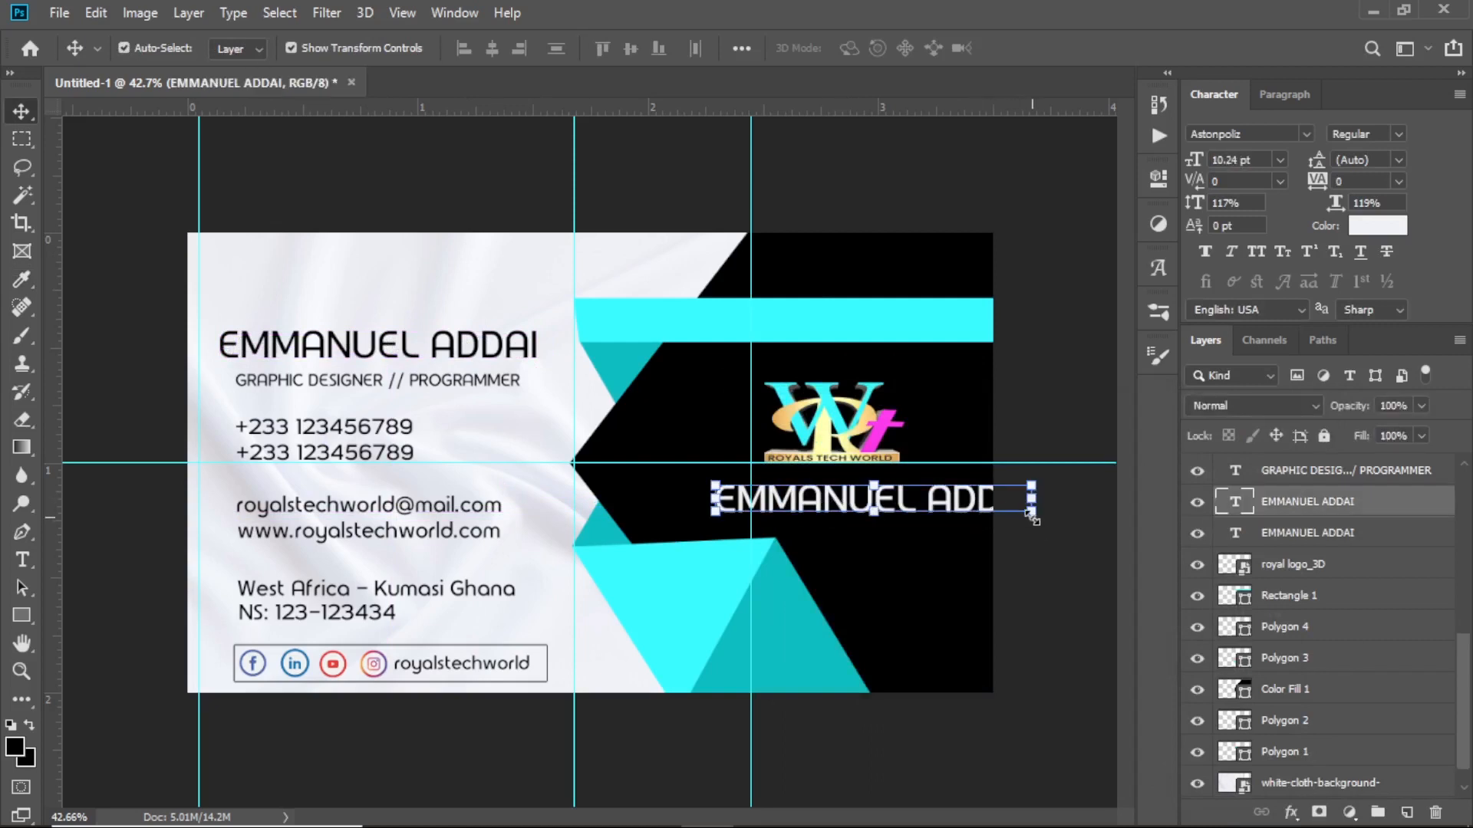
Scale the copied heading to about 81% and select its text for replacement
left_click(1036, 522)
left_click_drag(1036, 521, 974, 515)
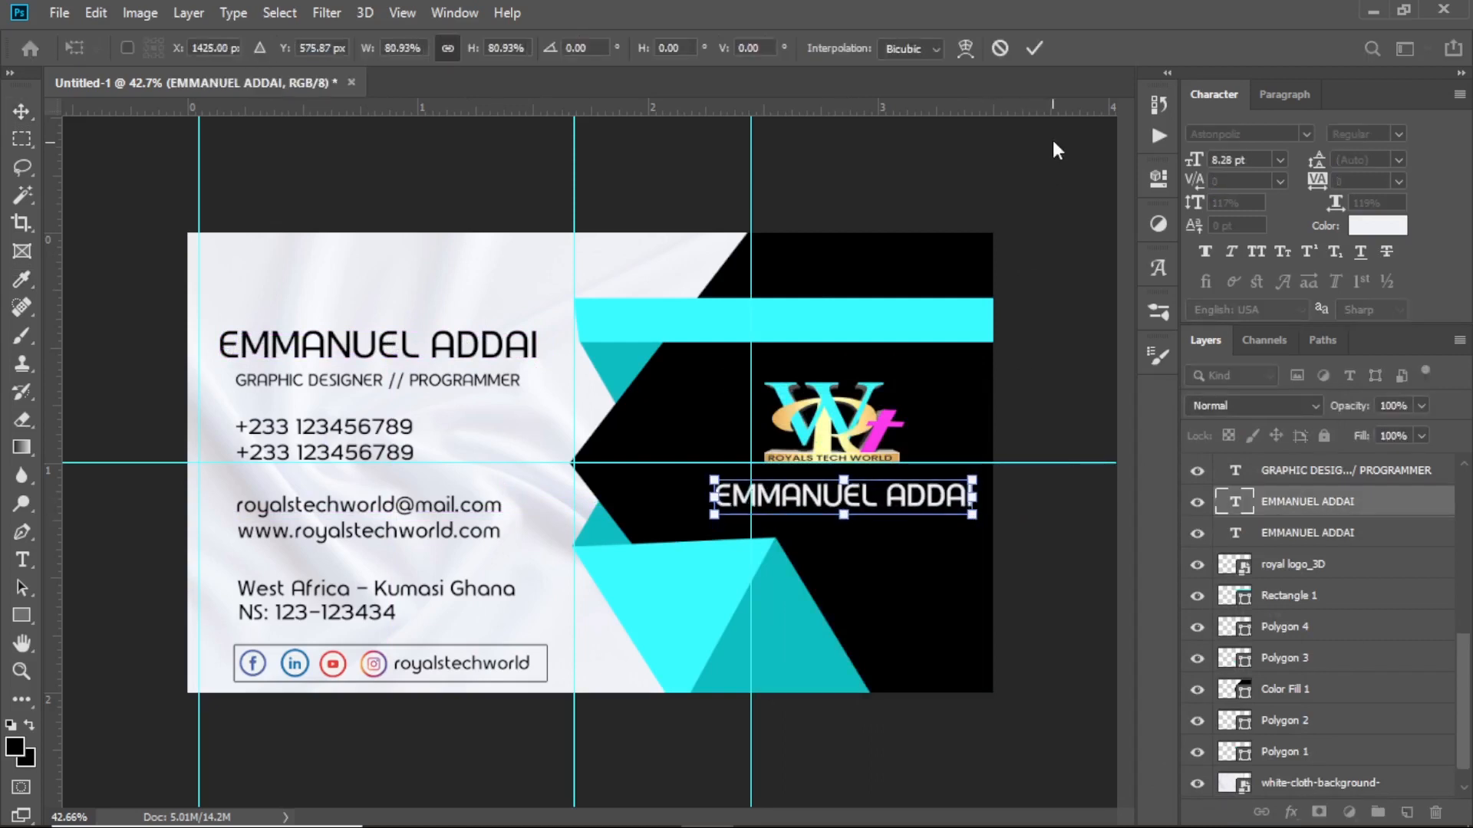
left_click(1033, 49)
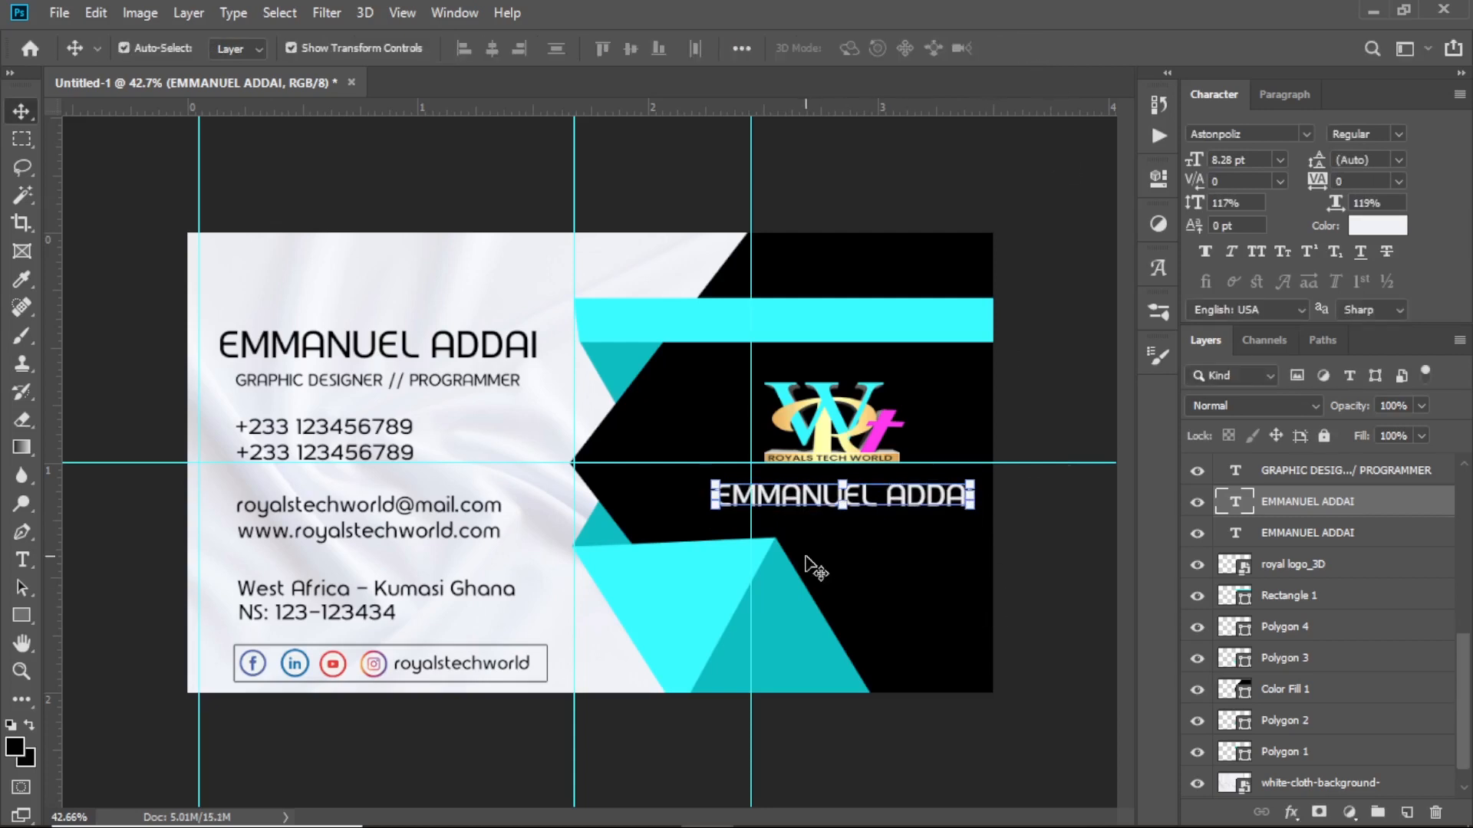
key("t")
left_click_drag(713, 497, 1108, 488)
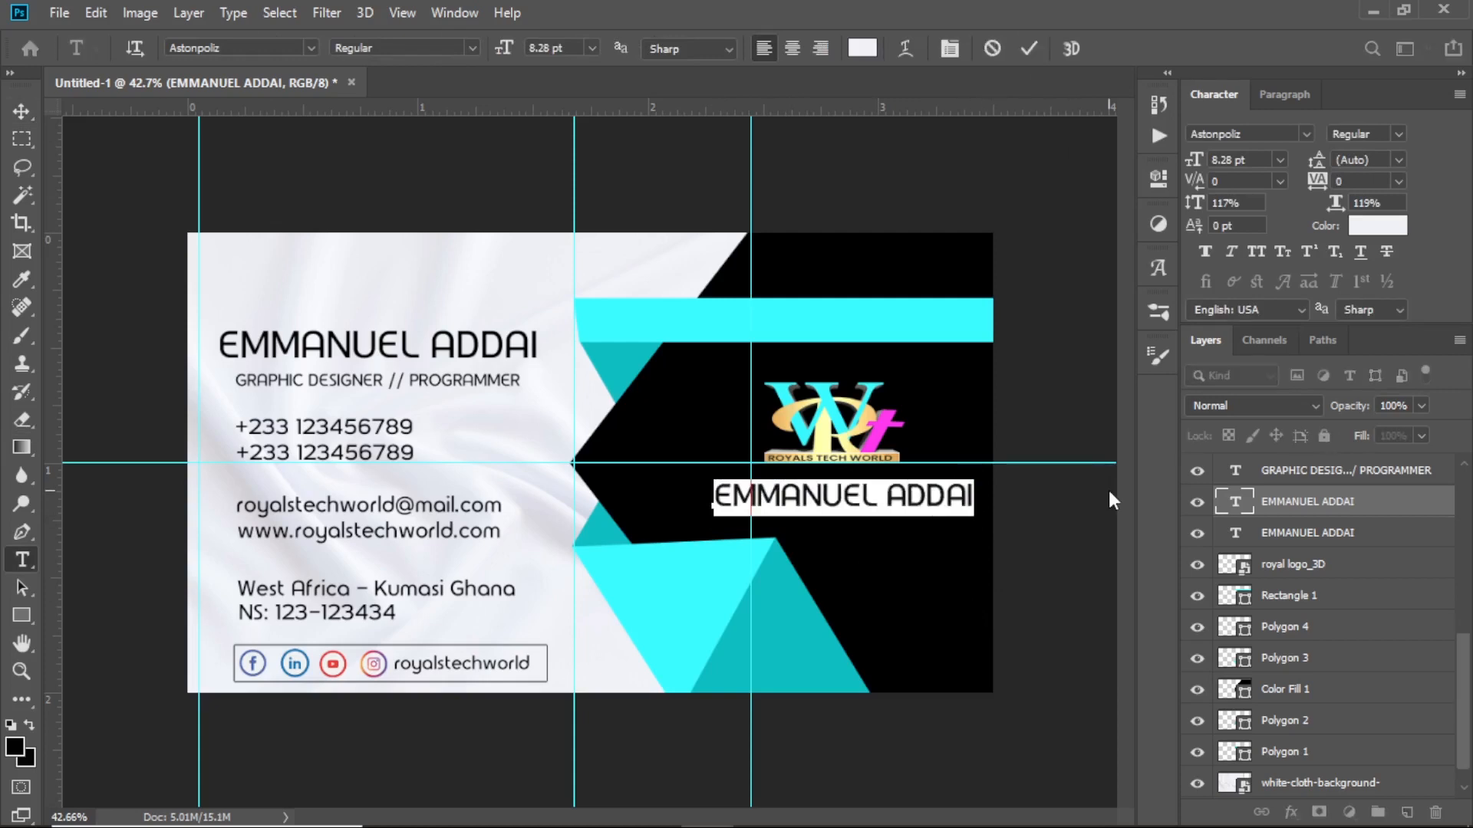
Retype the copy as 'ROYALS TECH WORLD', then shift it left and shrink it slightly
type("ROYALS T")
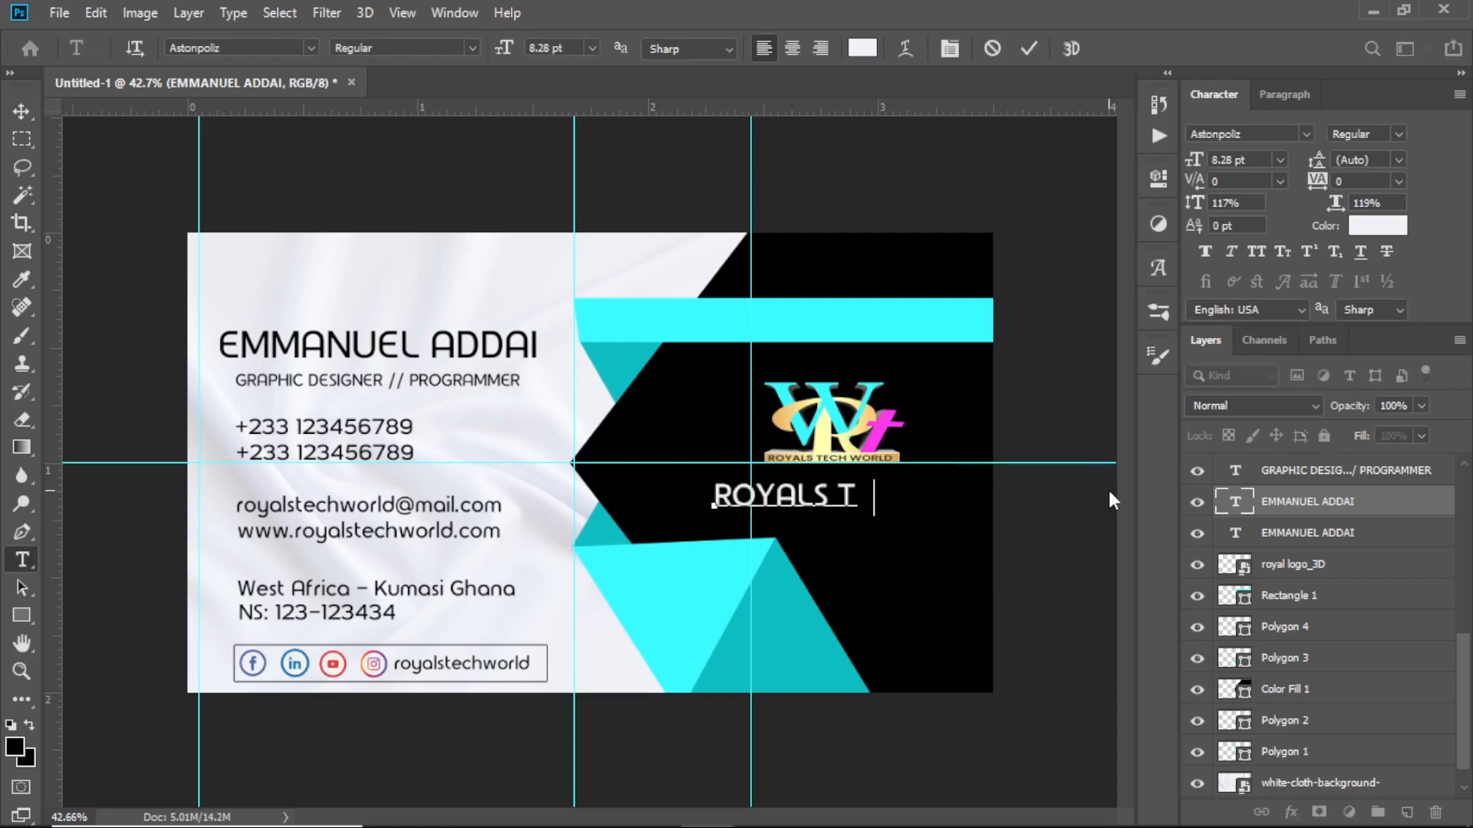
type("ECH WOR")
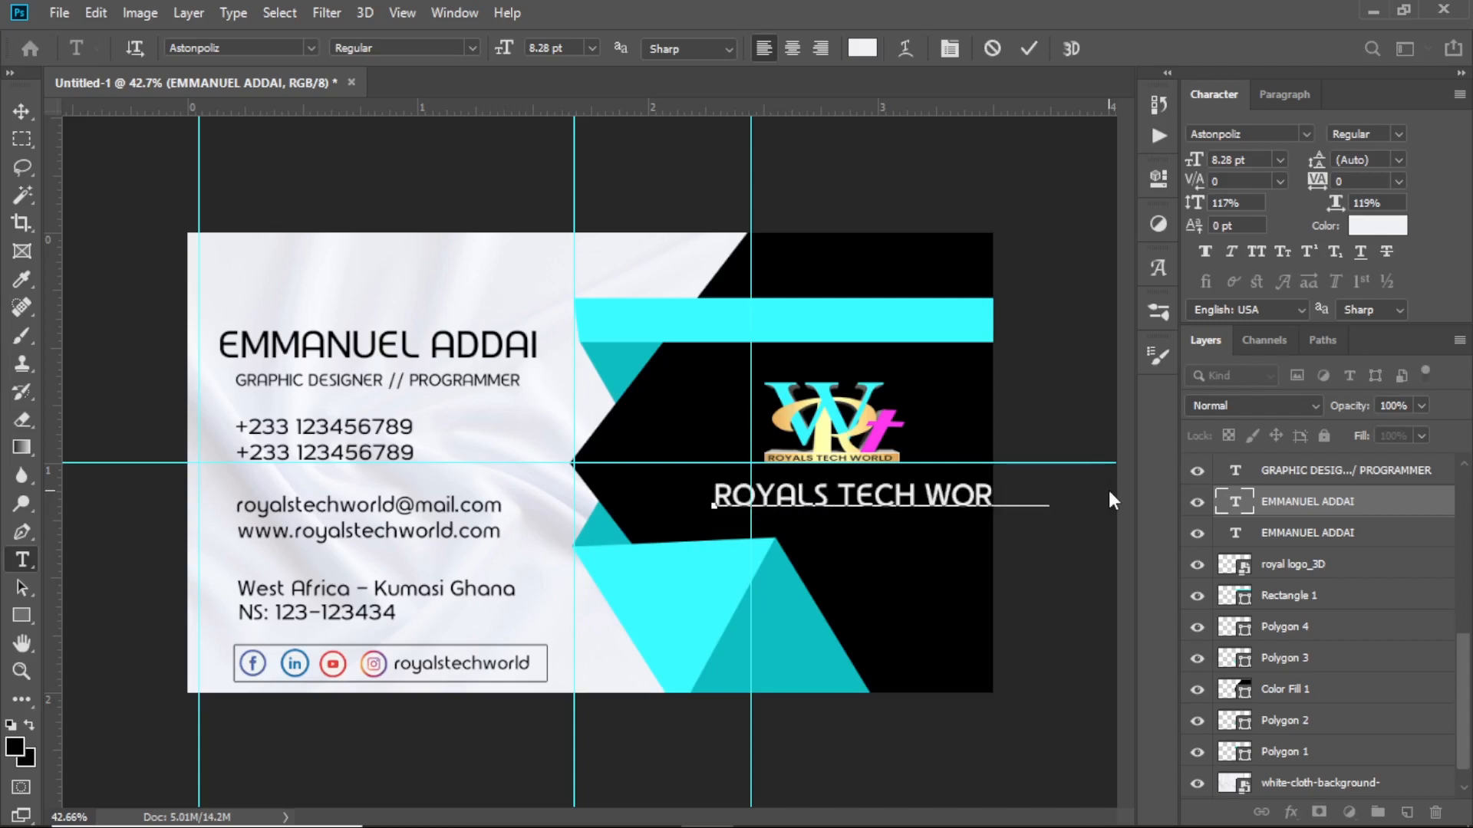
left_click(1034, 49)
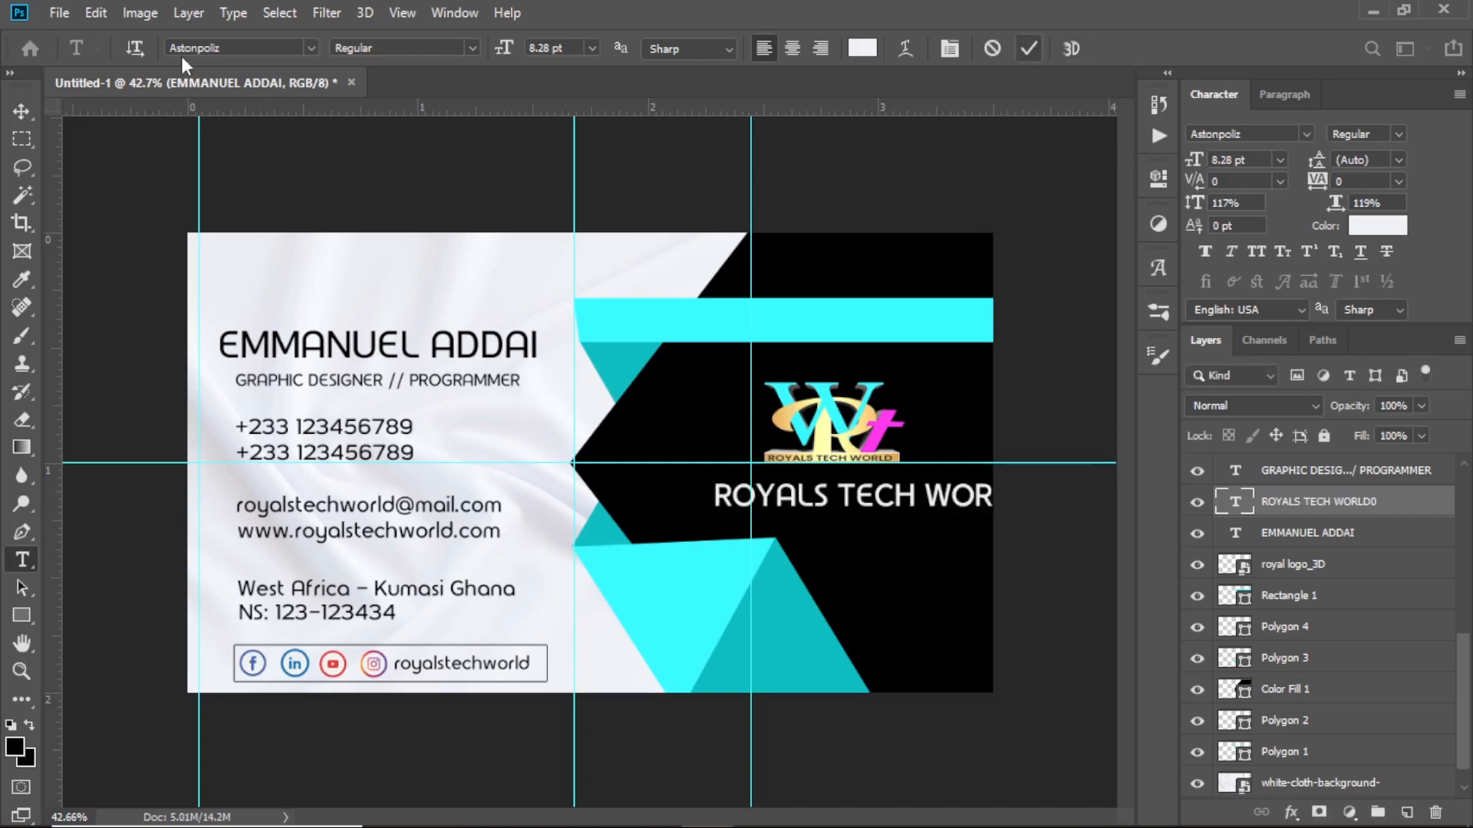
left_click(23, 112)
left_click_drag(951, 502, 921, 503)
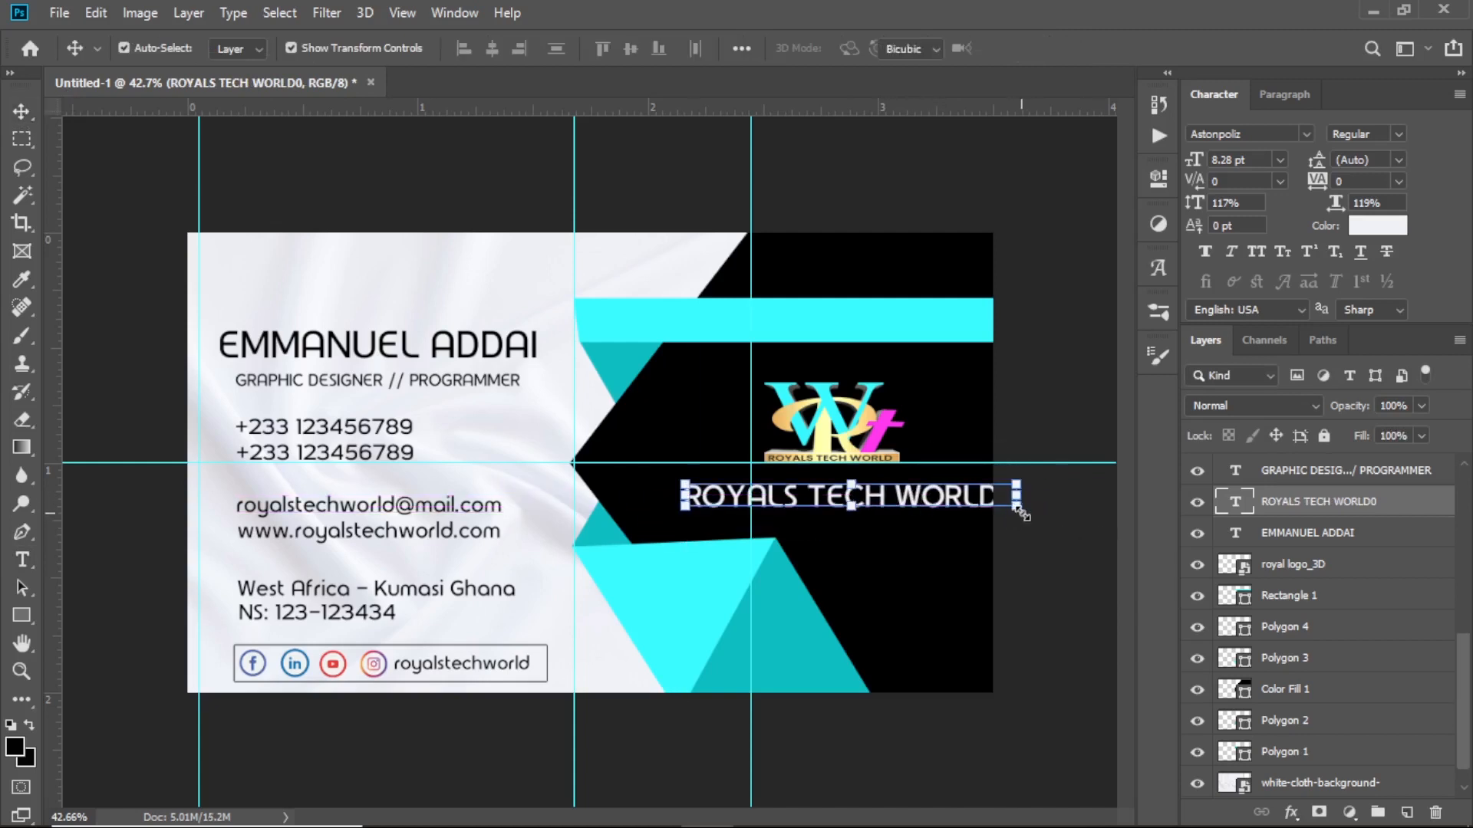
left_click_drag(1016, 508, 979, 523)
key("Return")
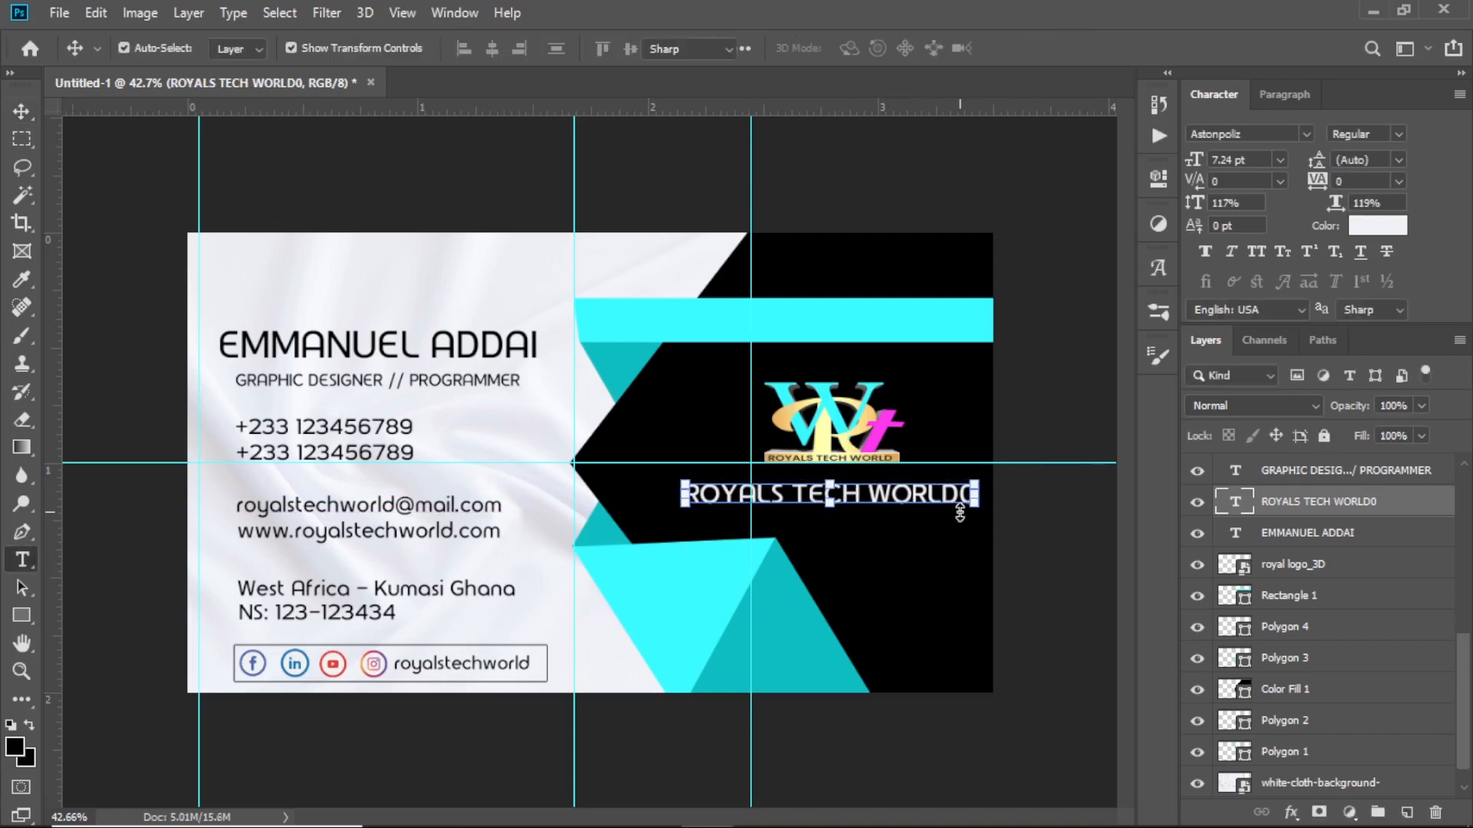
Delete the stray trailing 0 from the text and nudge it slightly right
key("t")
left_click_drag(965, 499, 993, 506)
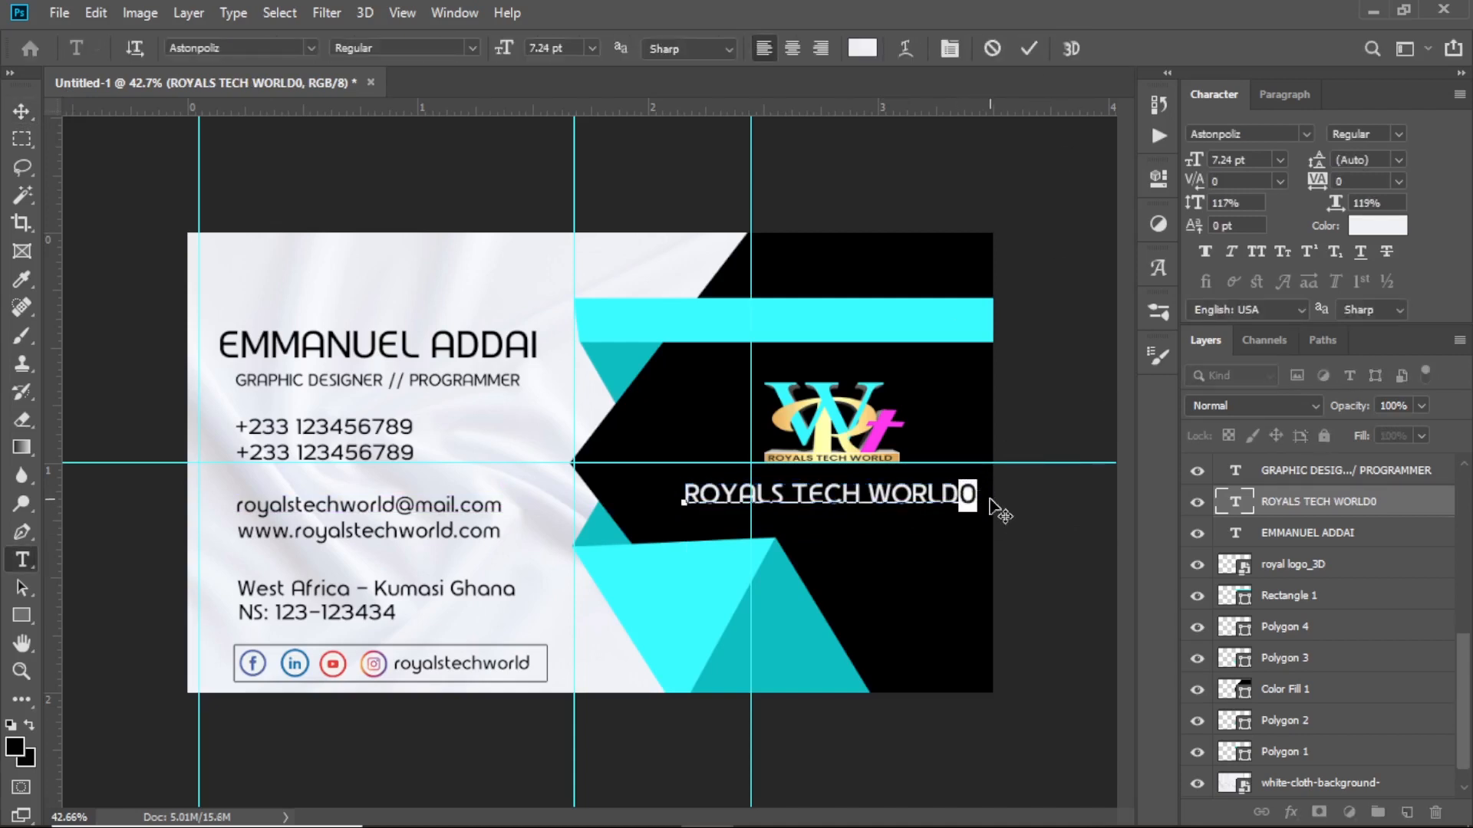
key("BackSpace")
left_click(1028, 49)
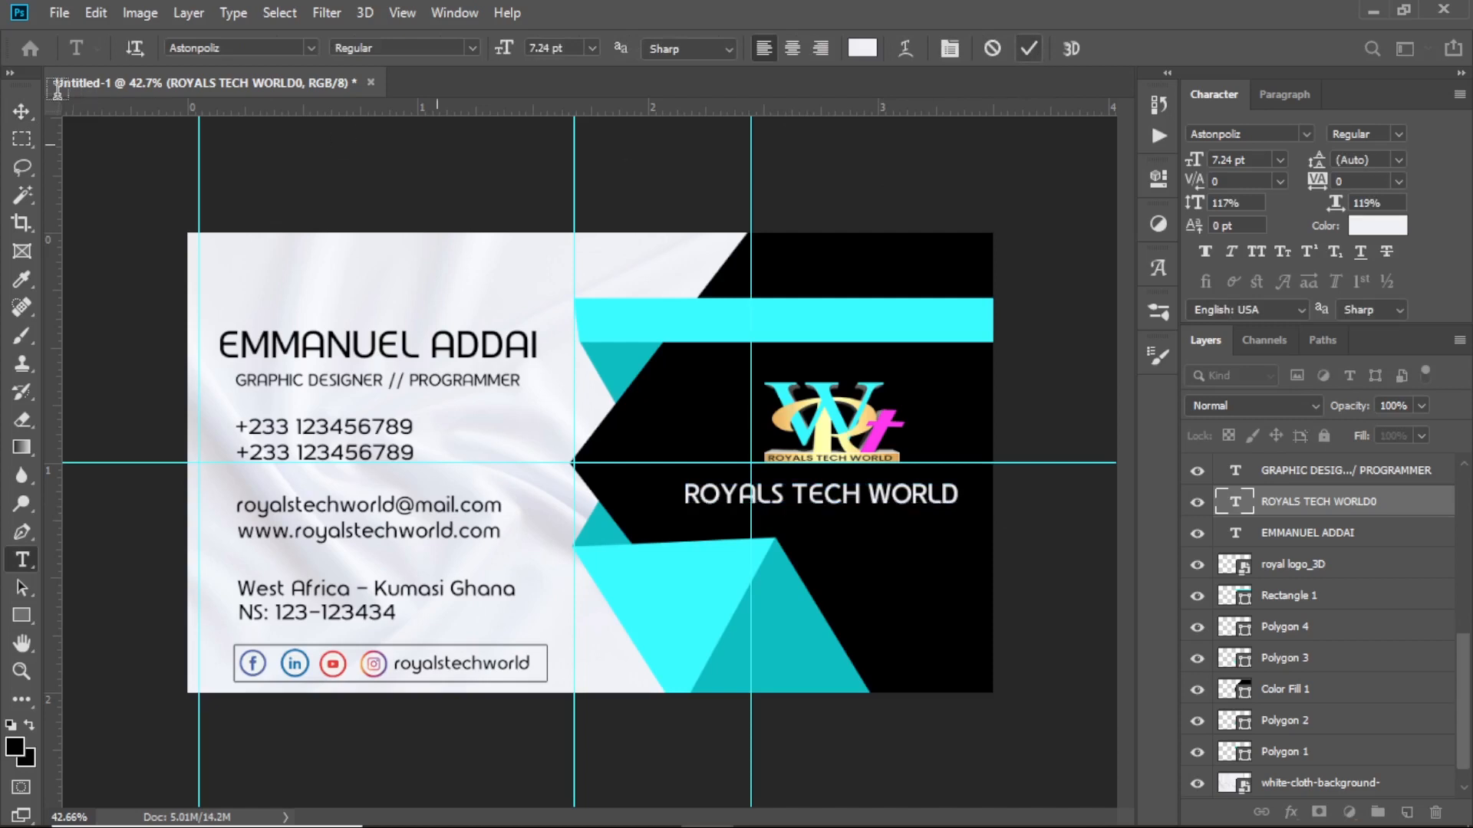
left_click(21, 111)
left_click_drag(896, 508, 901, 508)
Settle the logo just above ROYALS TECH WORLD and hide the guide lines
left_click(1107, 380)
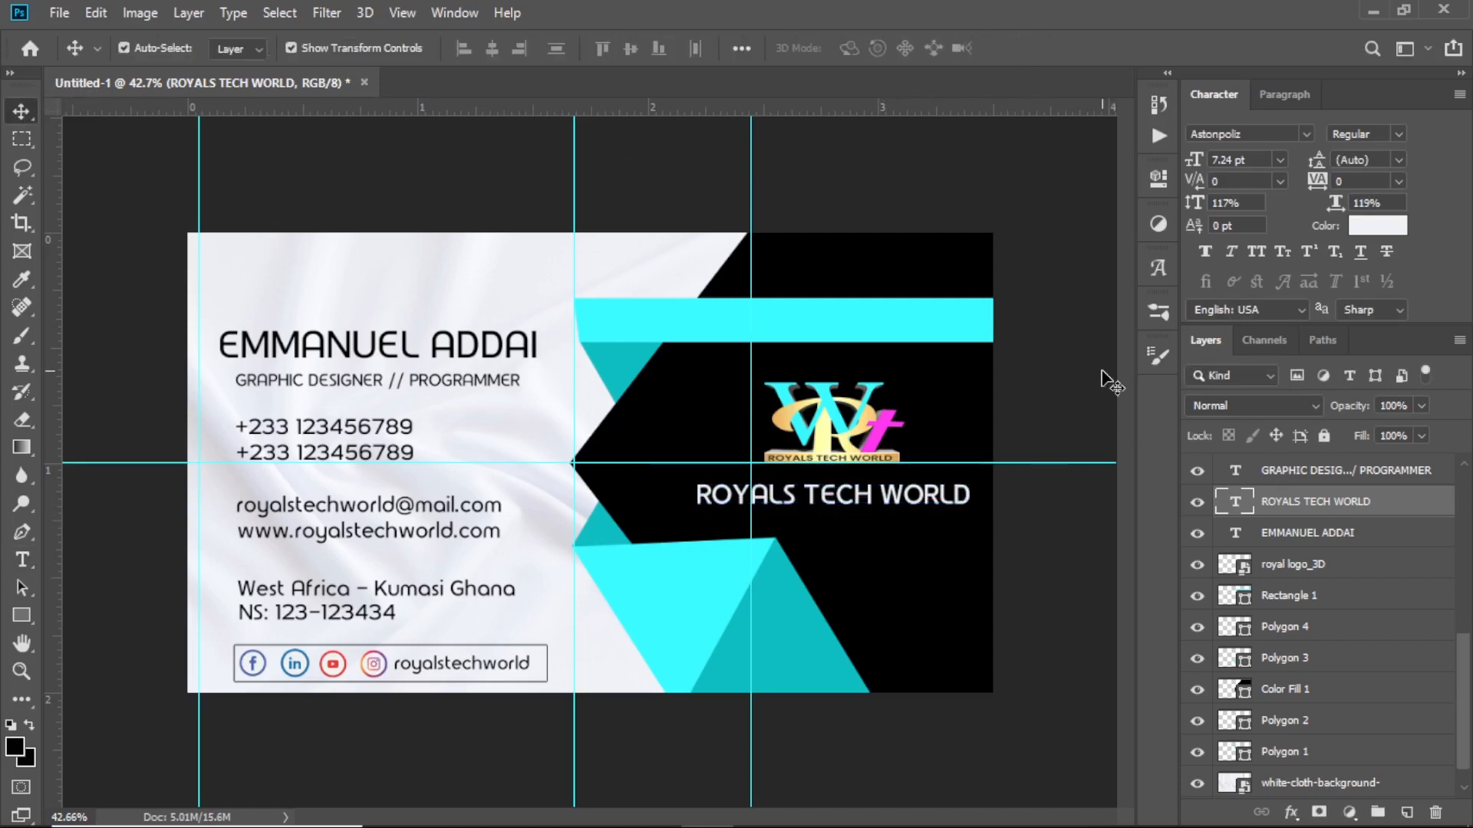
left_click_drag(822, 418, 817, 431)
left_click(1055, 414)
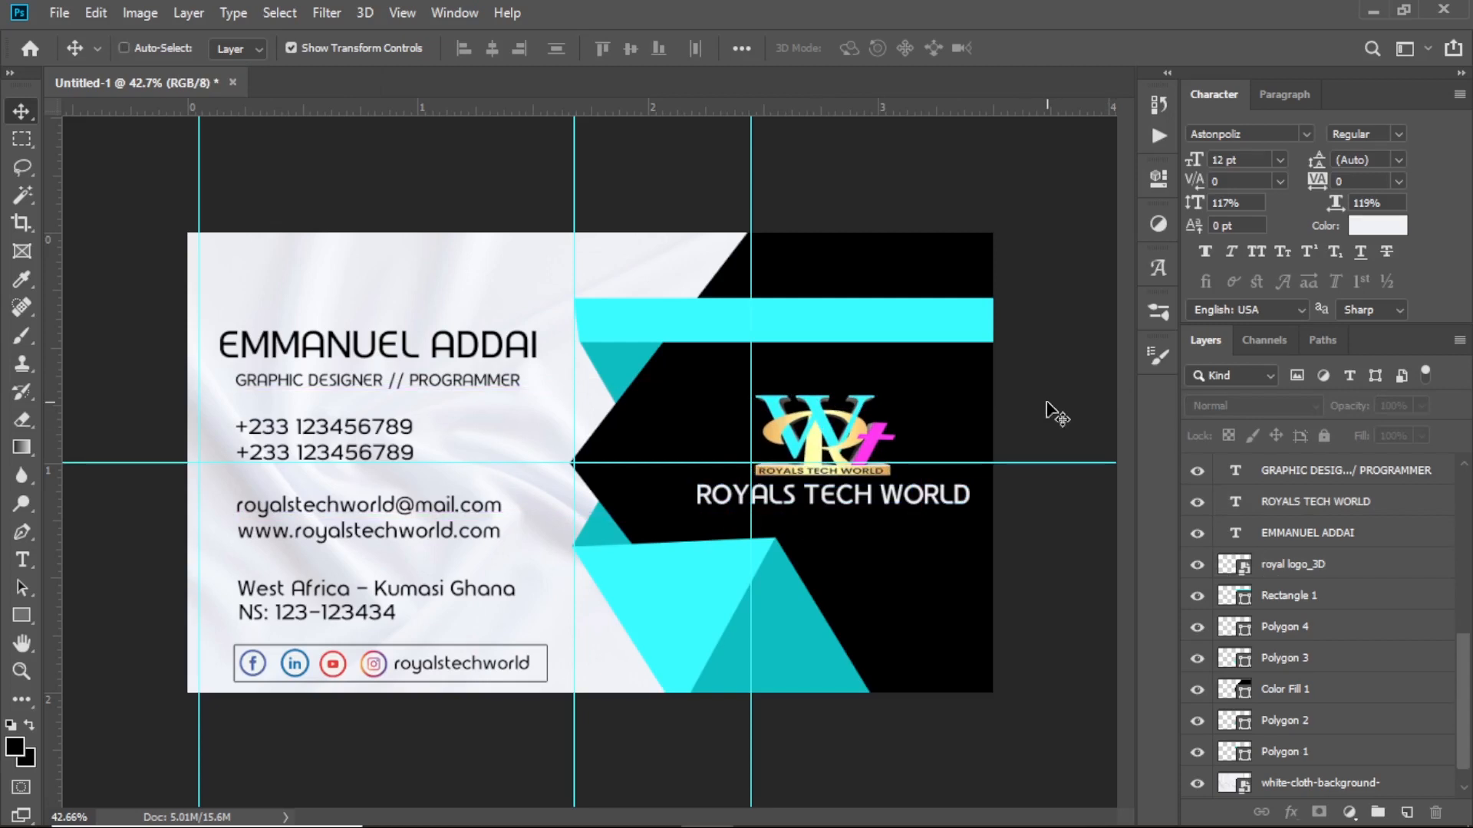
key("ctrl+semicolon")
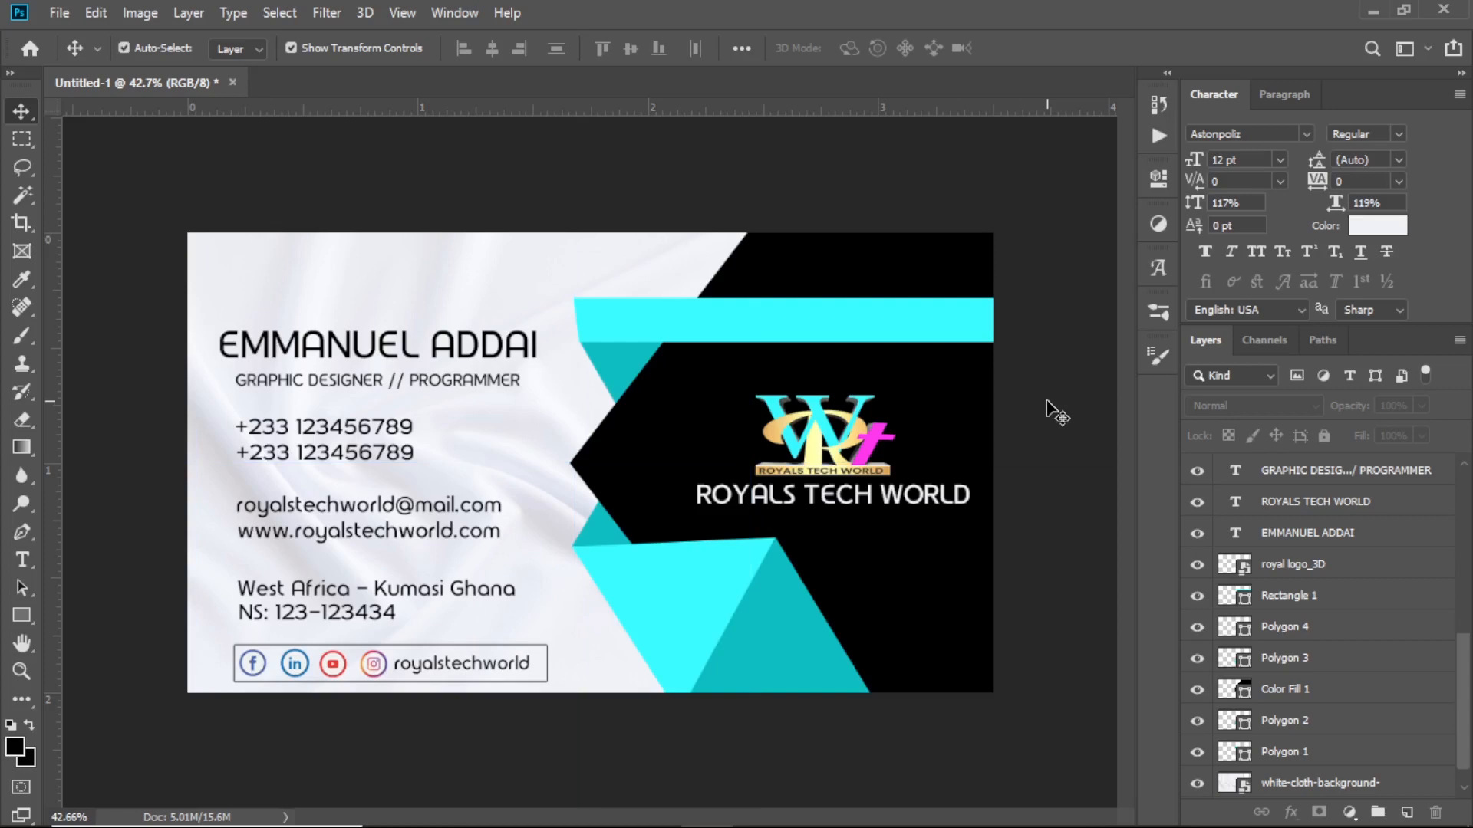
scroll(598, 463, "up", 2)
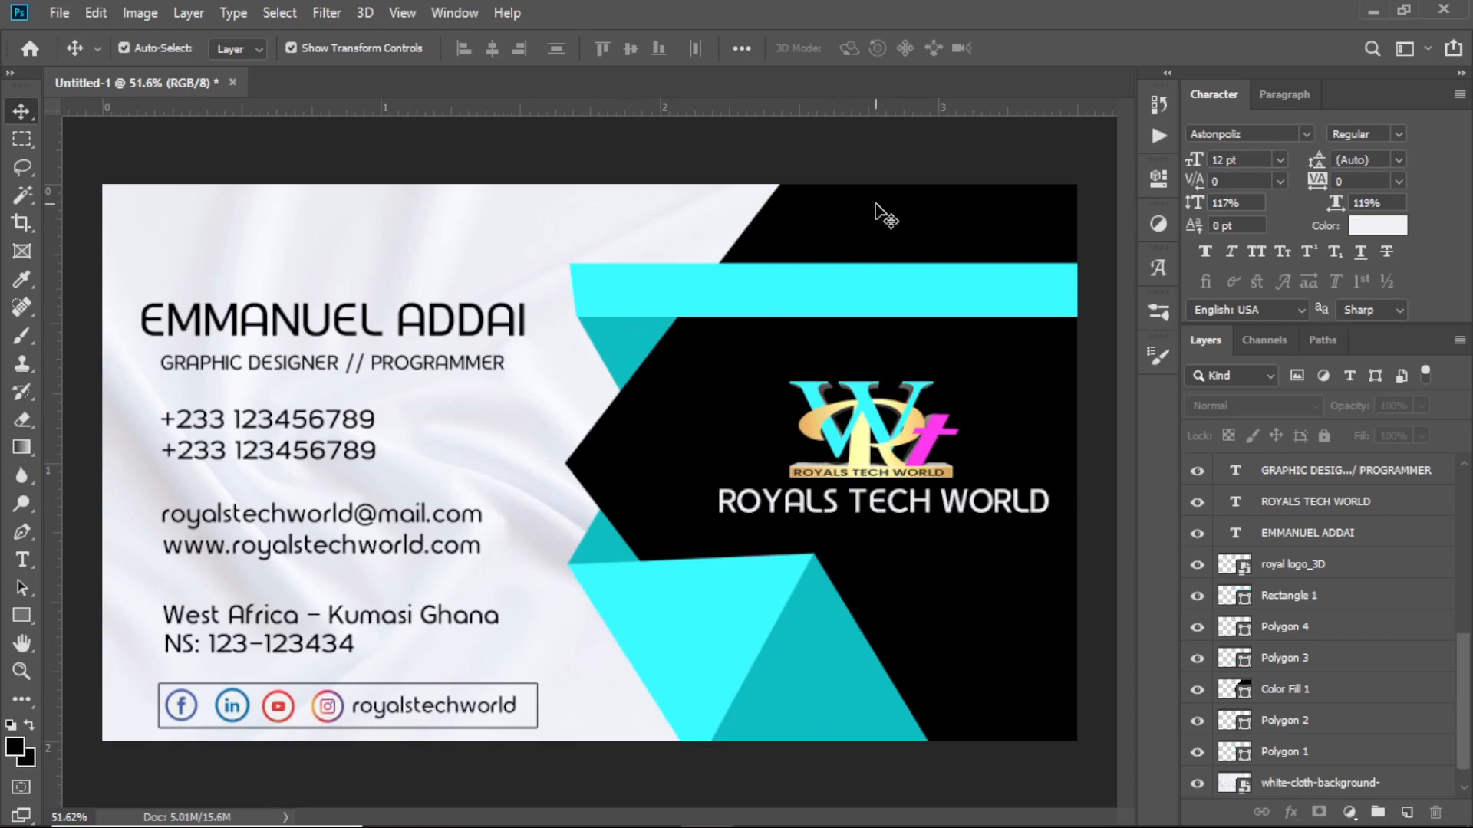
left_click(852, 232)
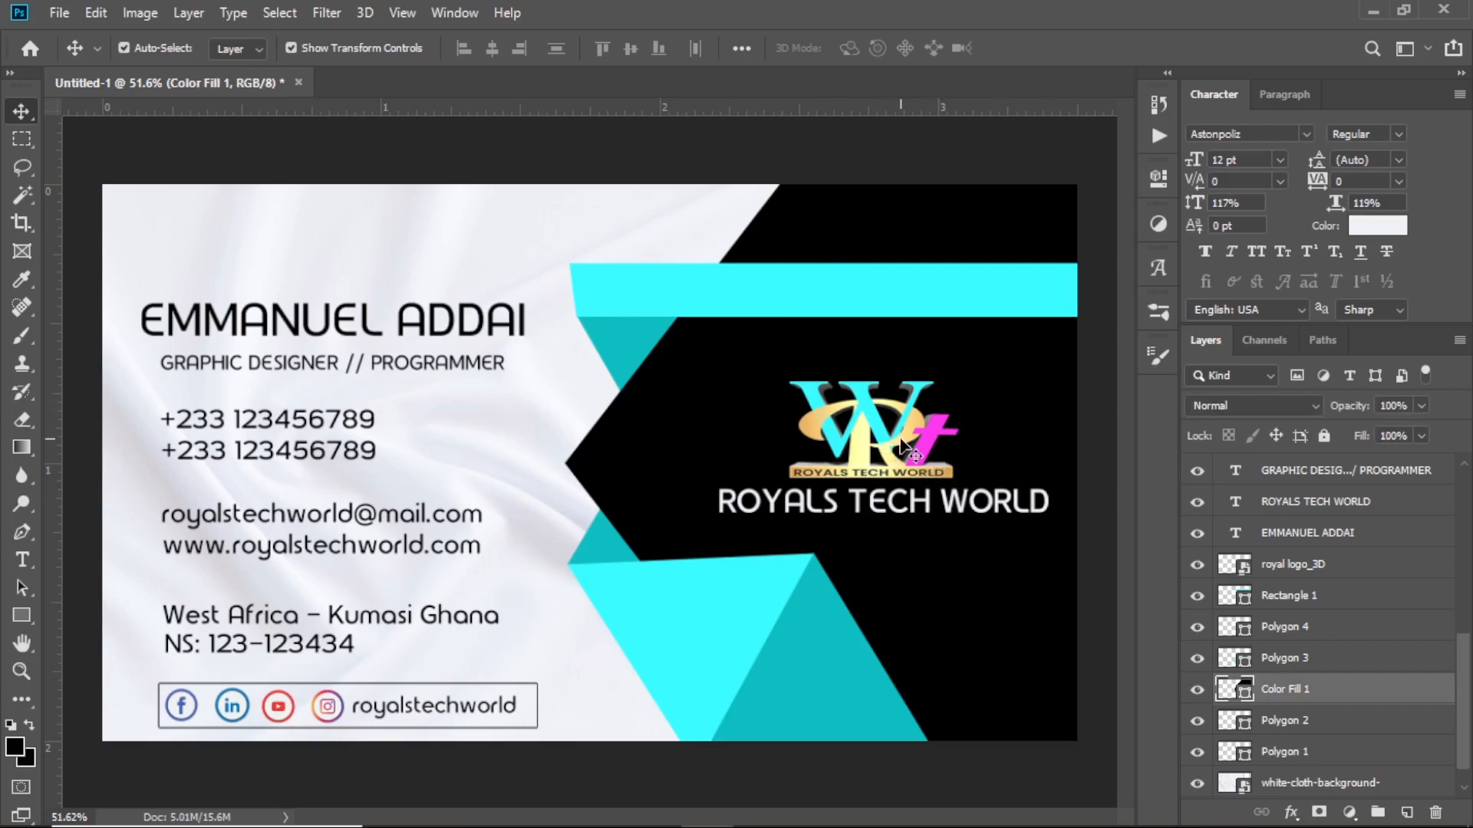
Outline the black chevron with a 7 px Stroke in gold sampled from the logo
left_click(1291, 812)
left_click(1350, 647)
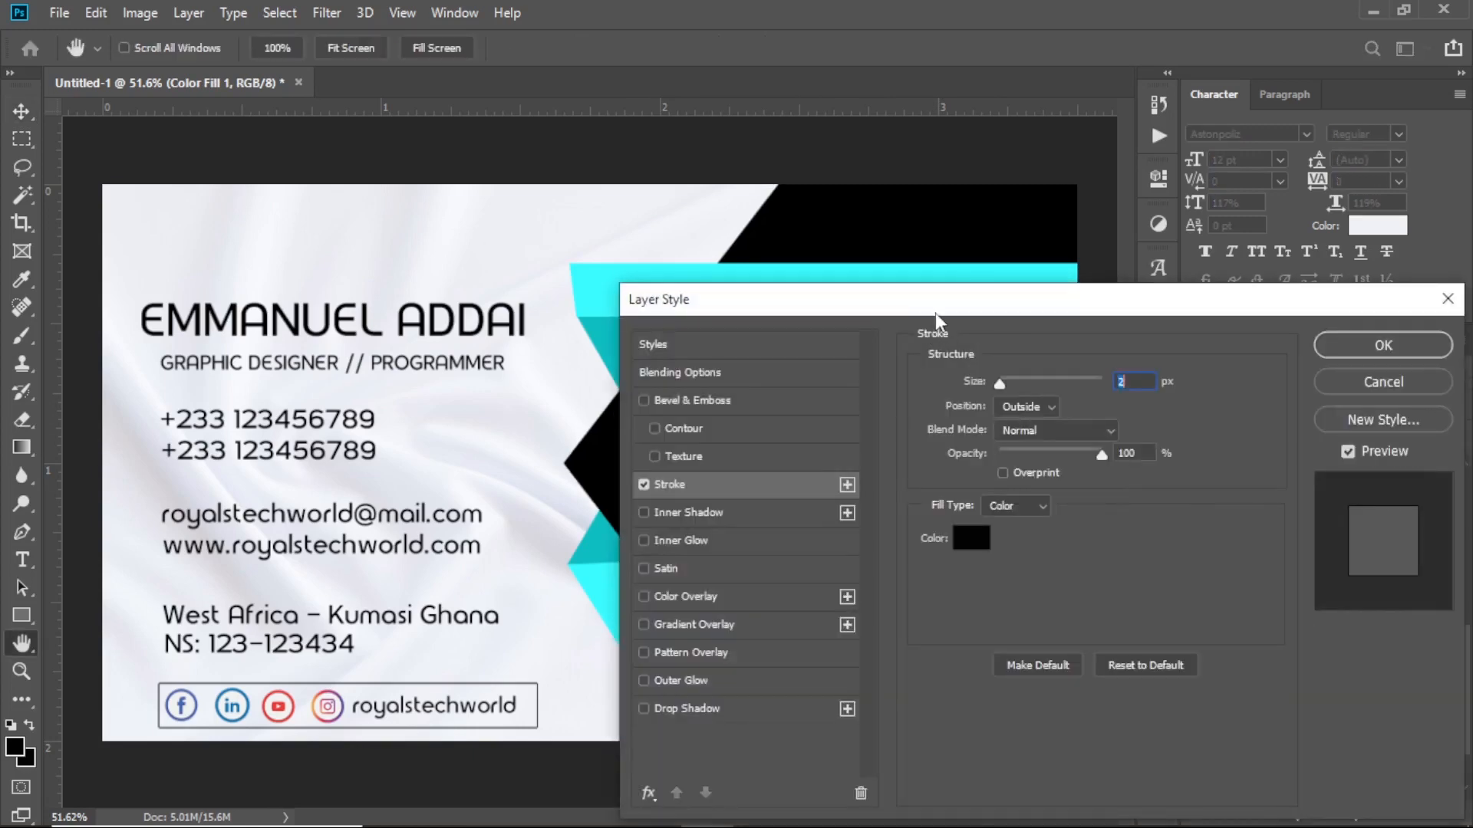
left_click_drag(938, 313, 1374, 389)
left_click(1410, 616)
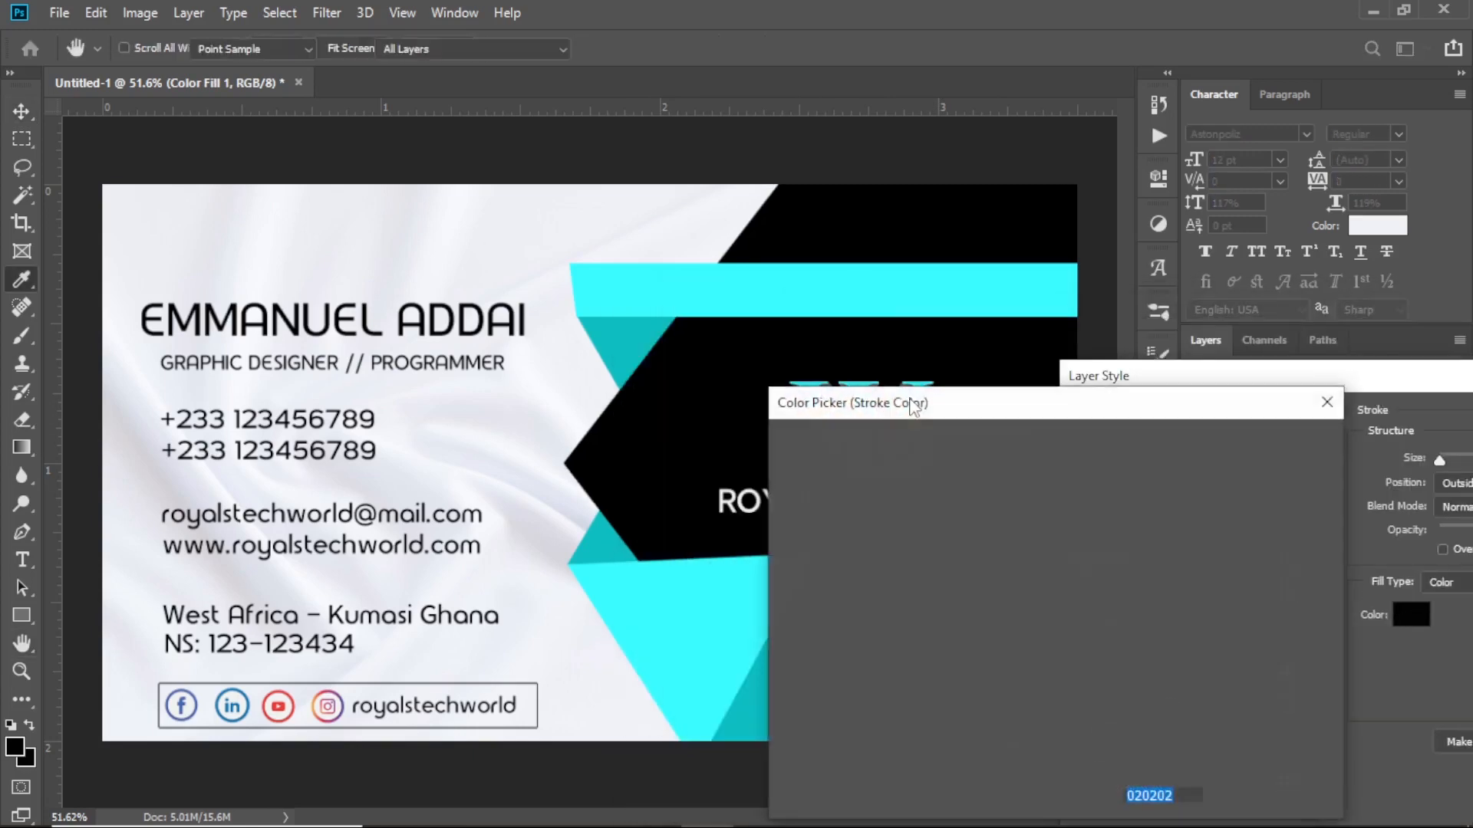
left_click_drag(858, 394, 859, 480)
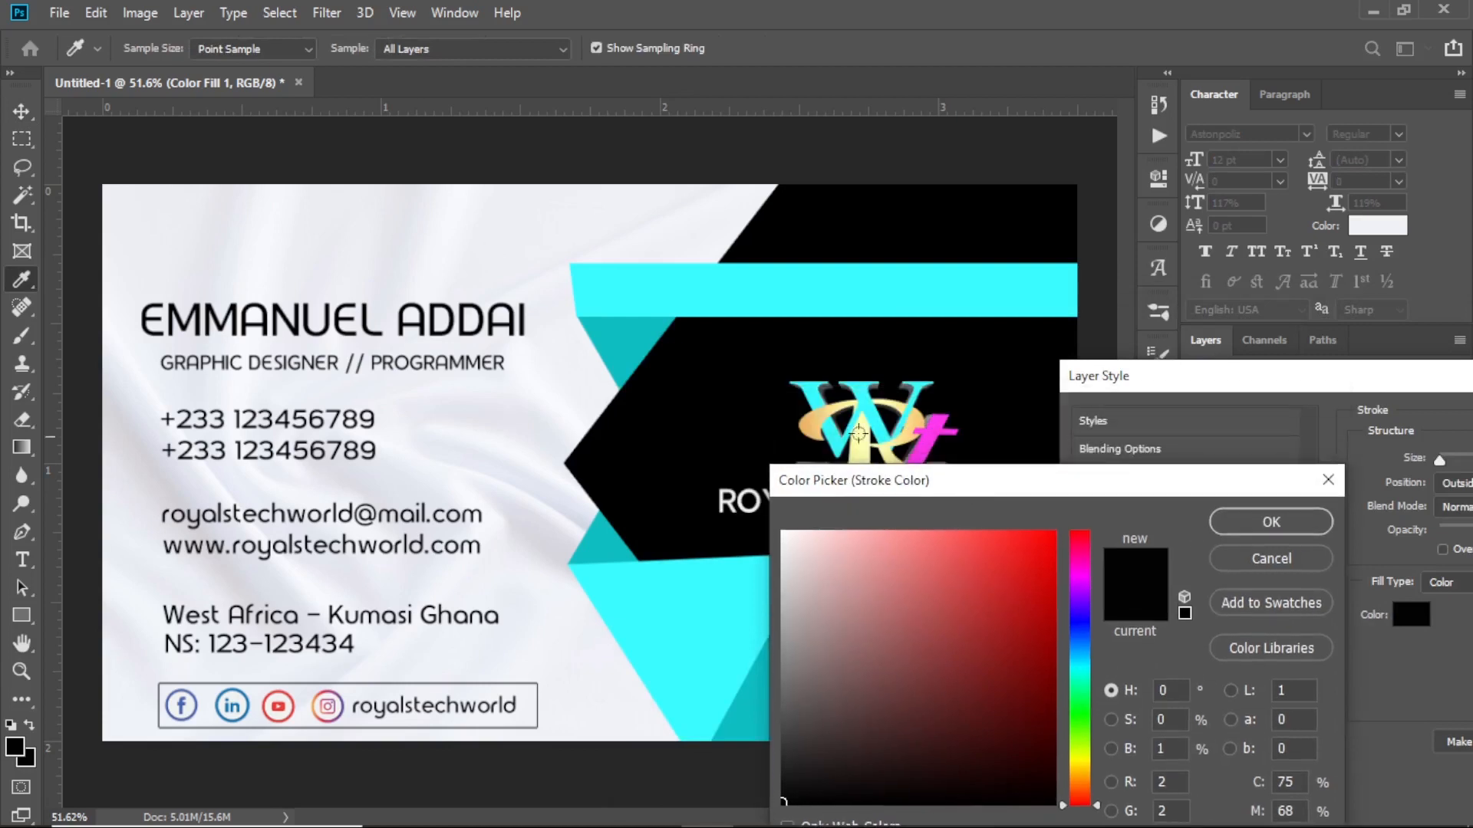
left_click(818, 421)
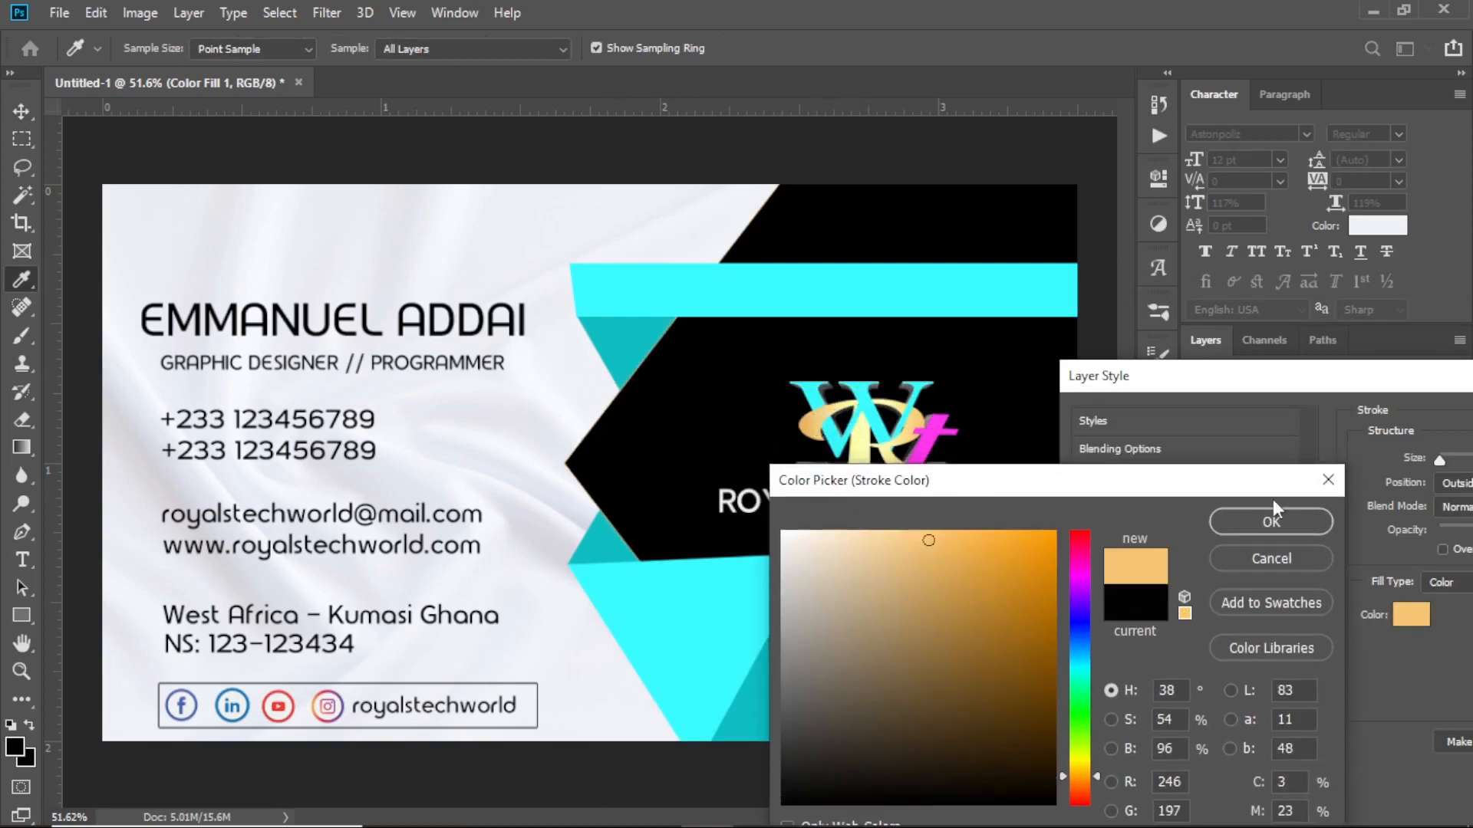
left_click(1271, 522)
left_click_drag(1273, 376, 1087, 410)
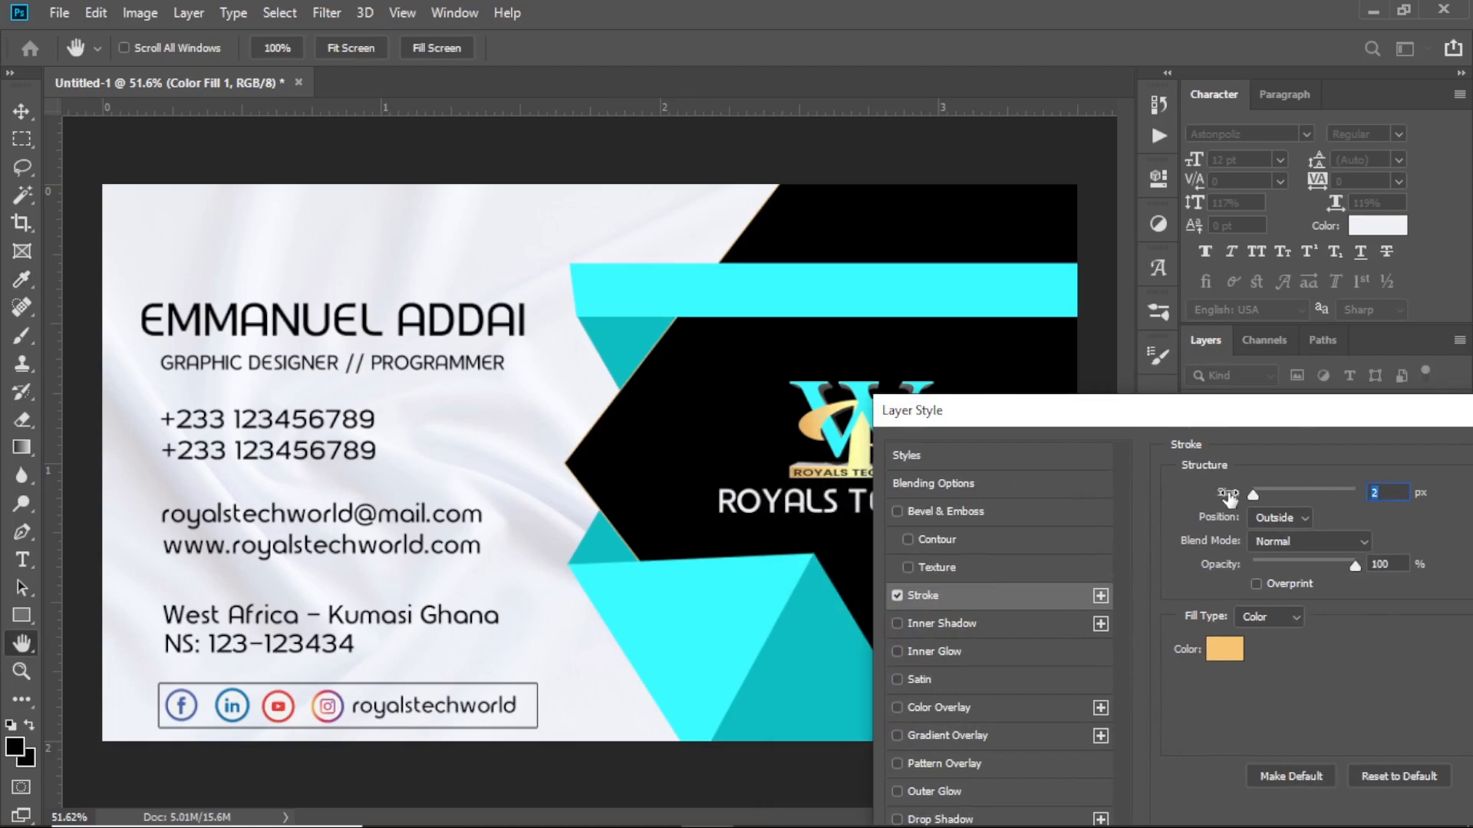
left_click_drag(1230, 499, 1236, 499)
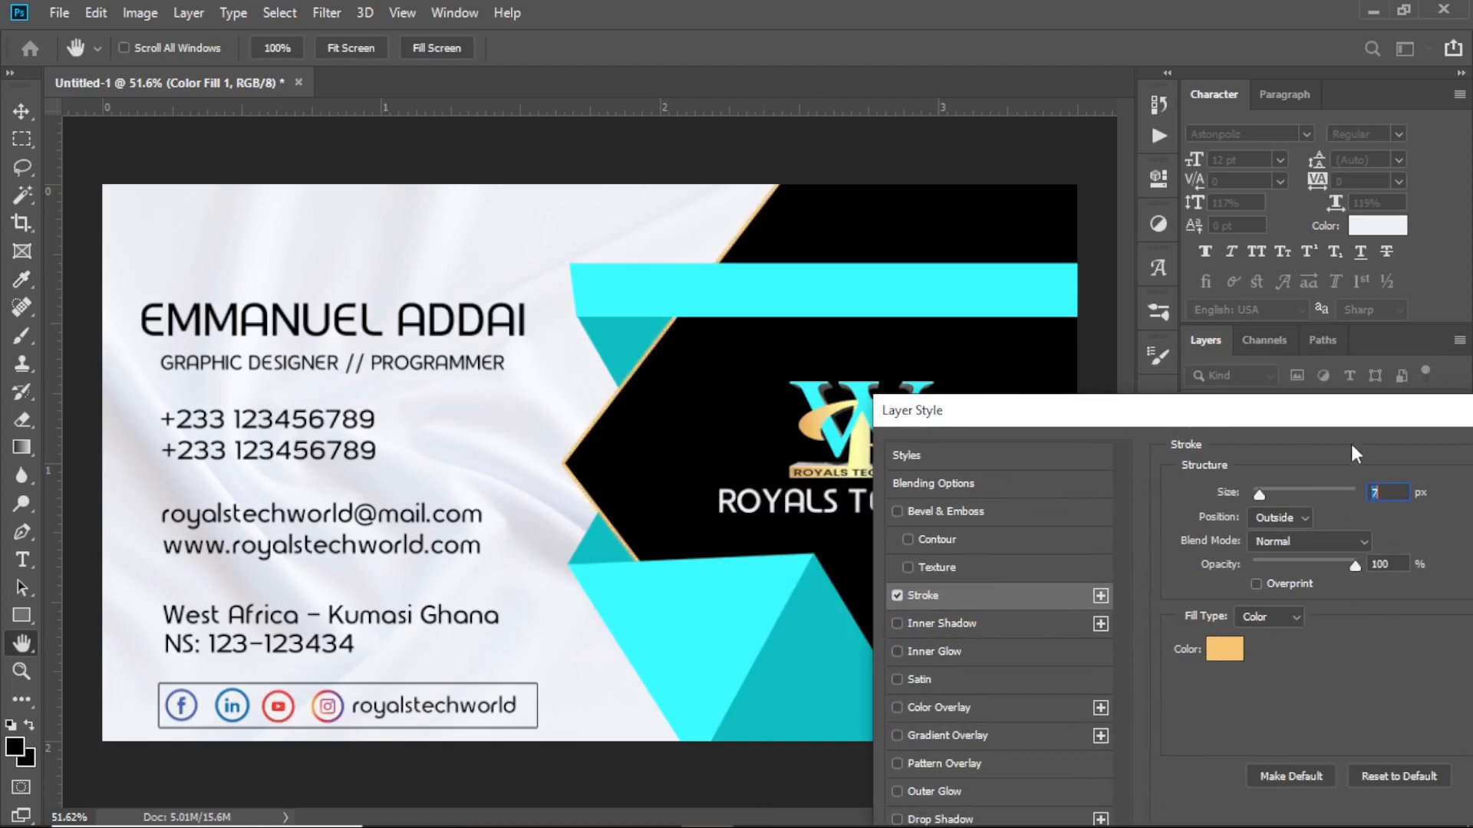
left_click_drag(1342, 414, 995, 405)
left_click(1277, 458)
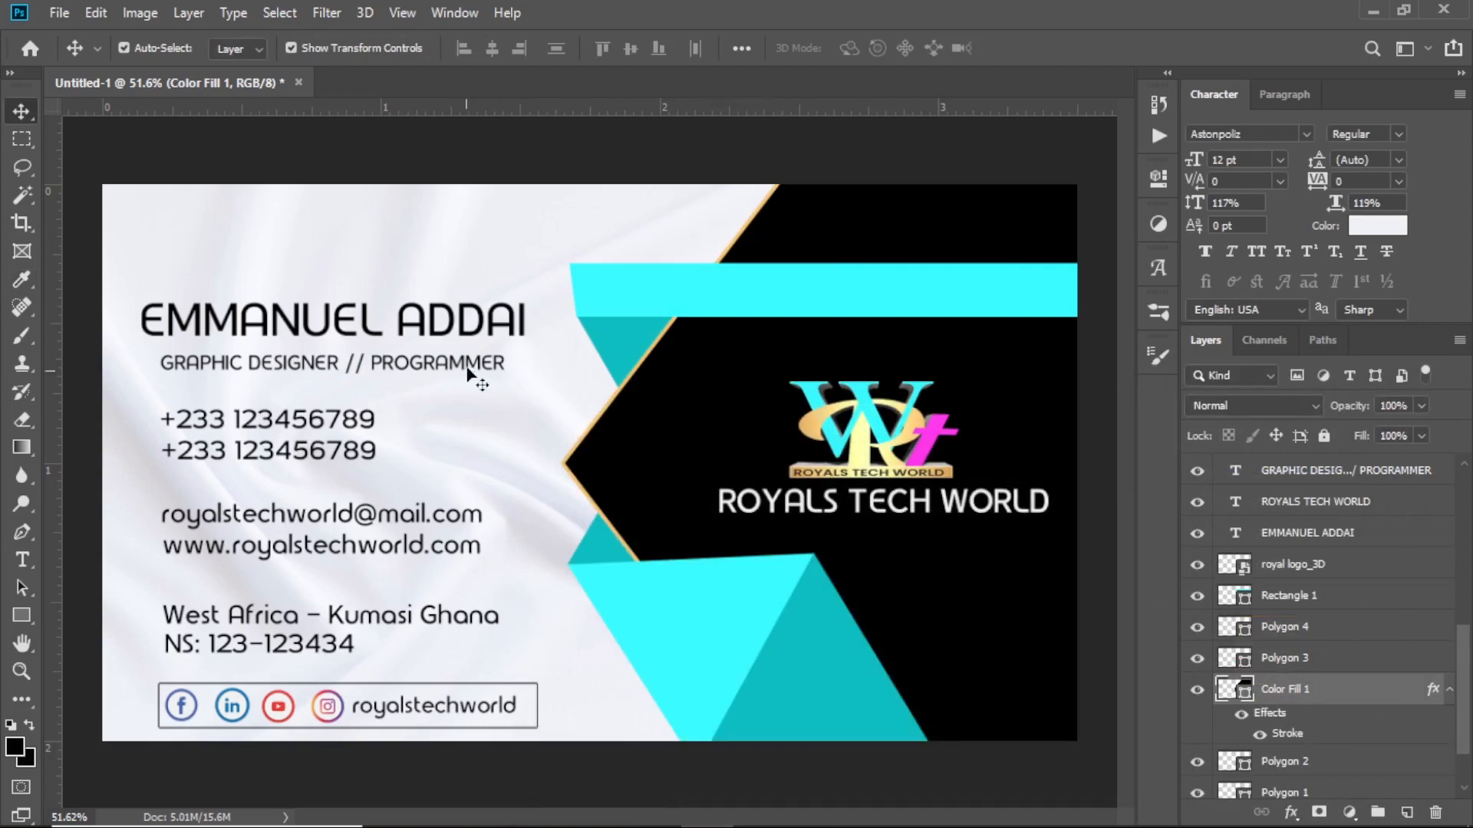
left_click(470, 224)
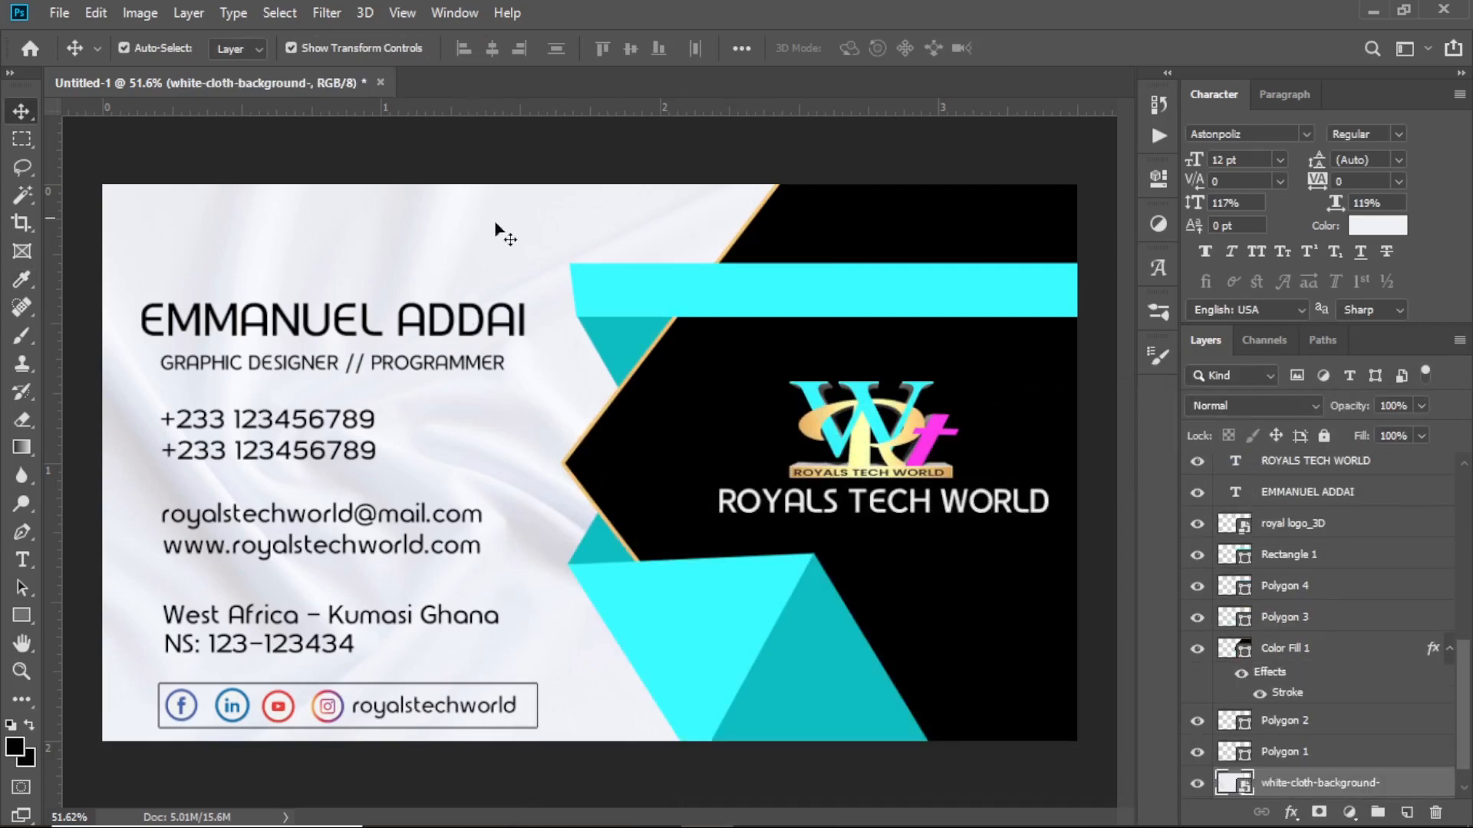
Add a Solid Color fill layer above Background using a deeper gold sampled from the logo
scroll(707, 302, "down", 3)
scroll(687, 415, "up", 3)
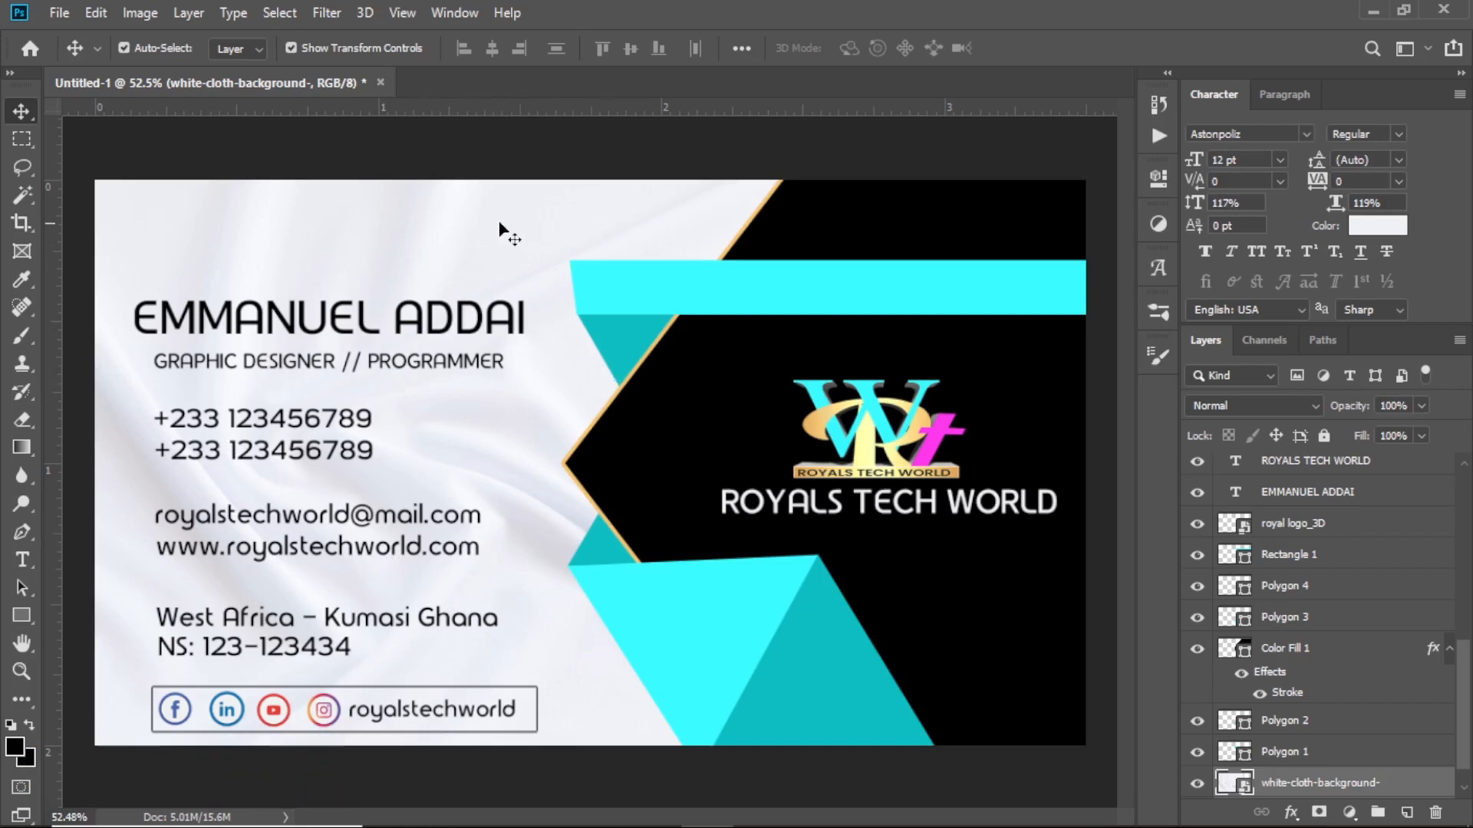
scroll(1319, 713, "down", 1)
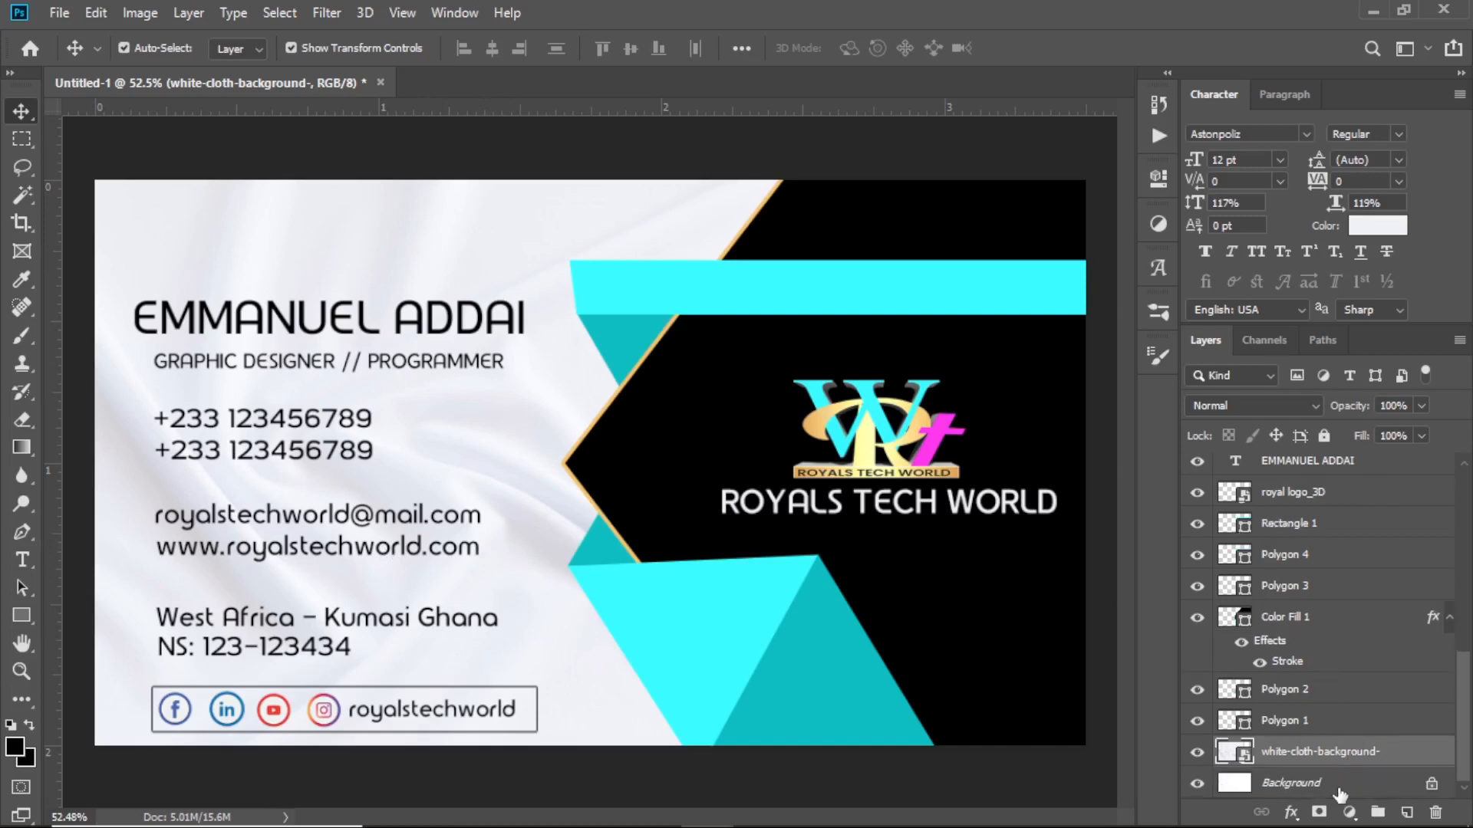
left_click(1339, 790)
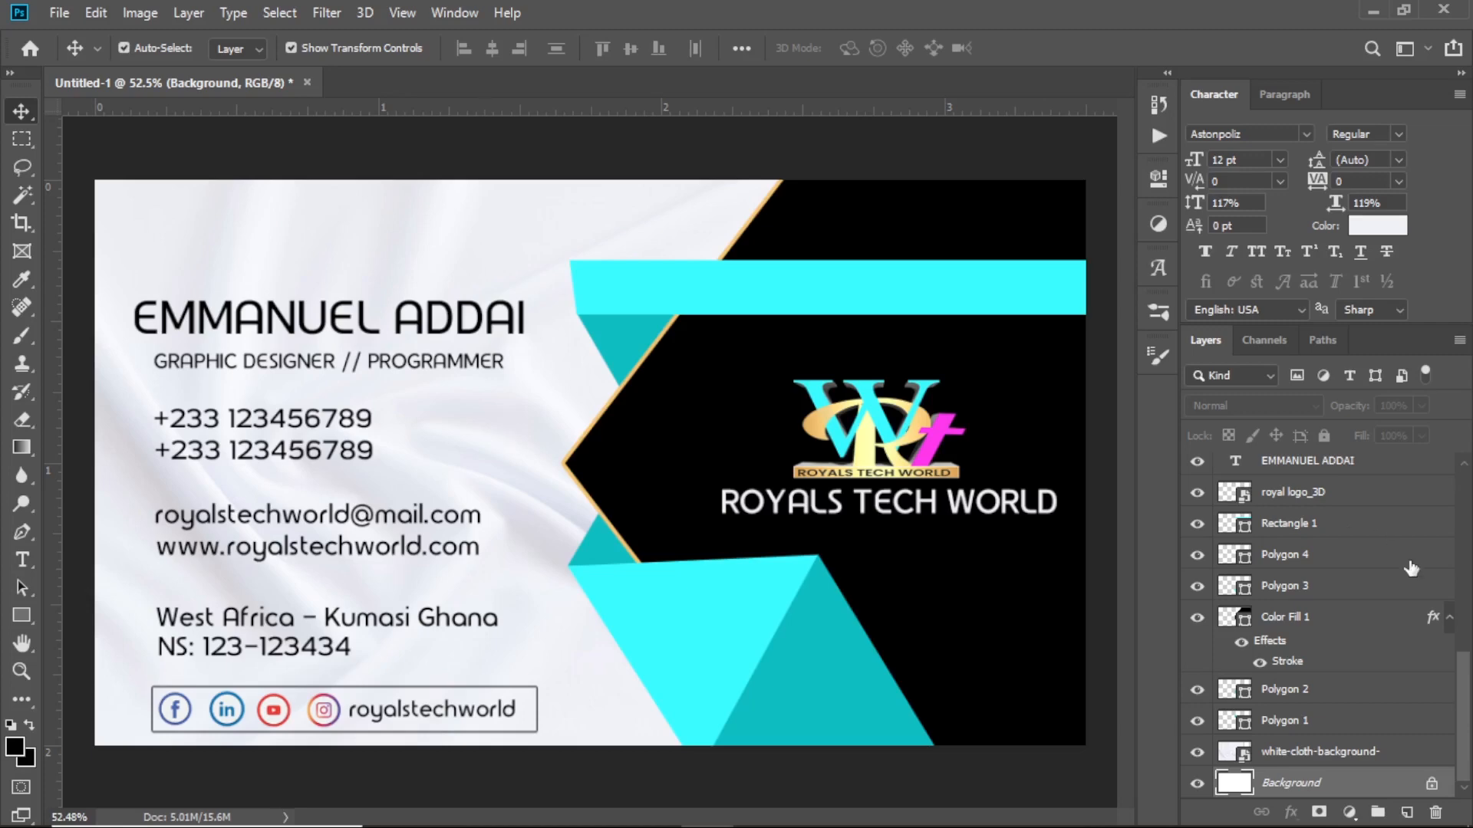
left_click(1350, 814)
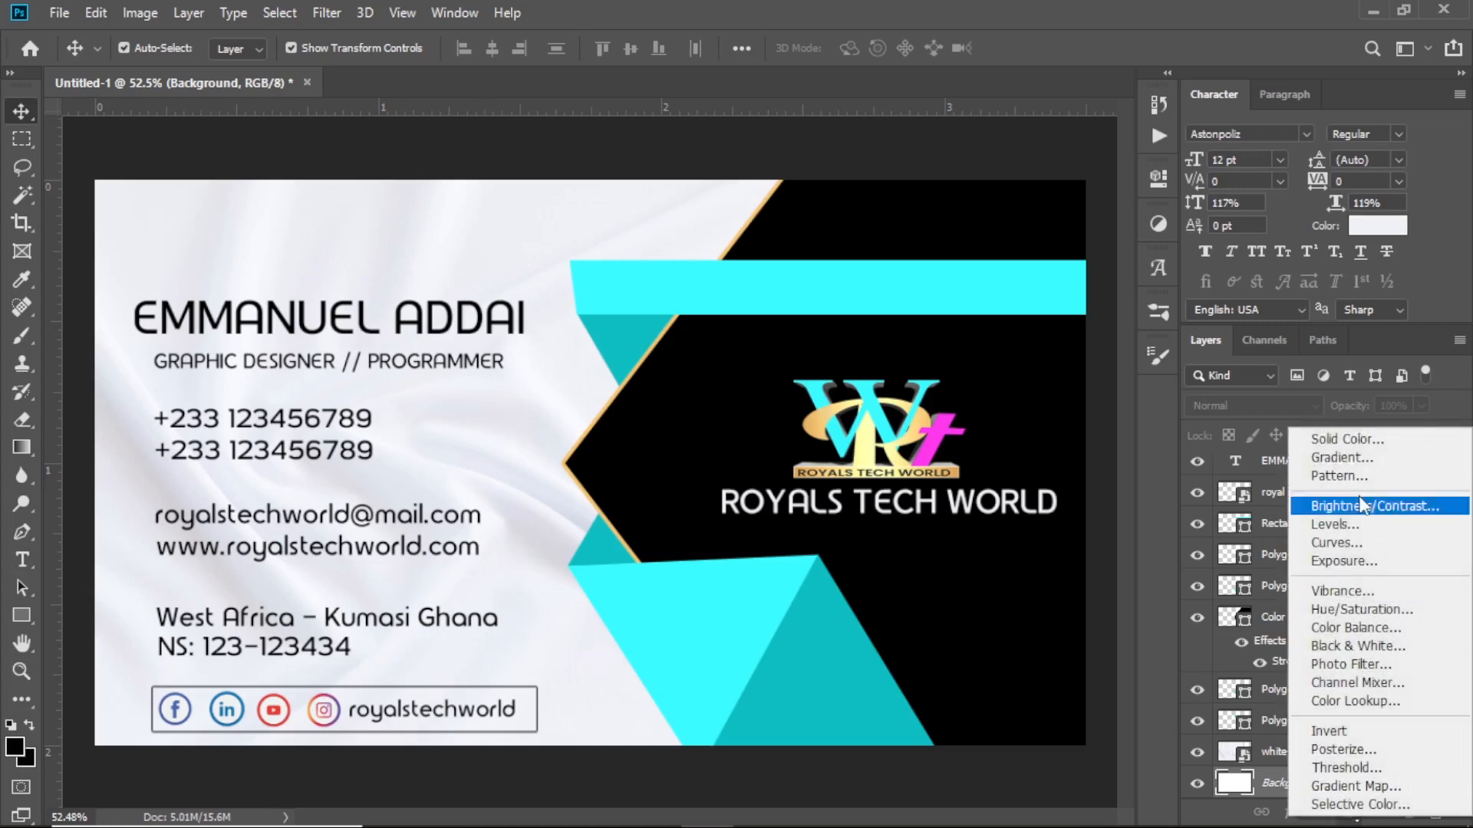
left_click(1327, 439)
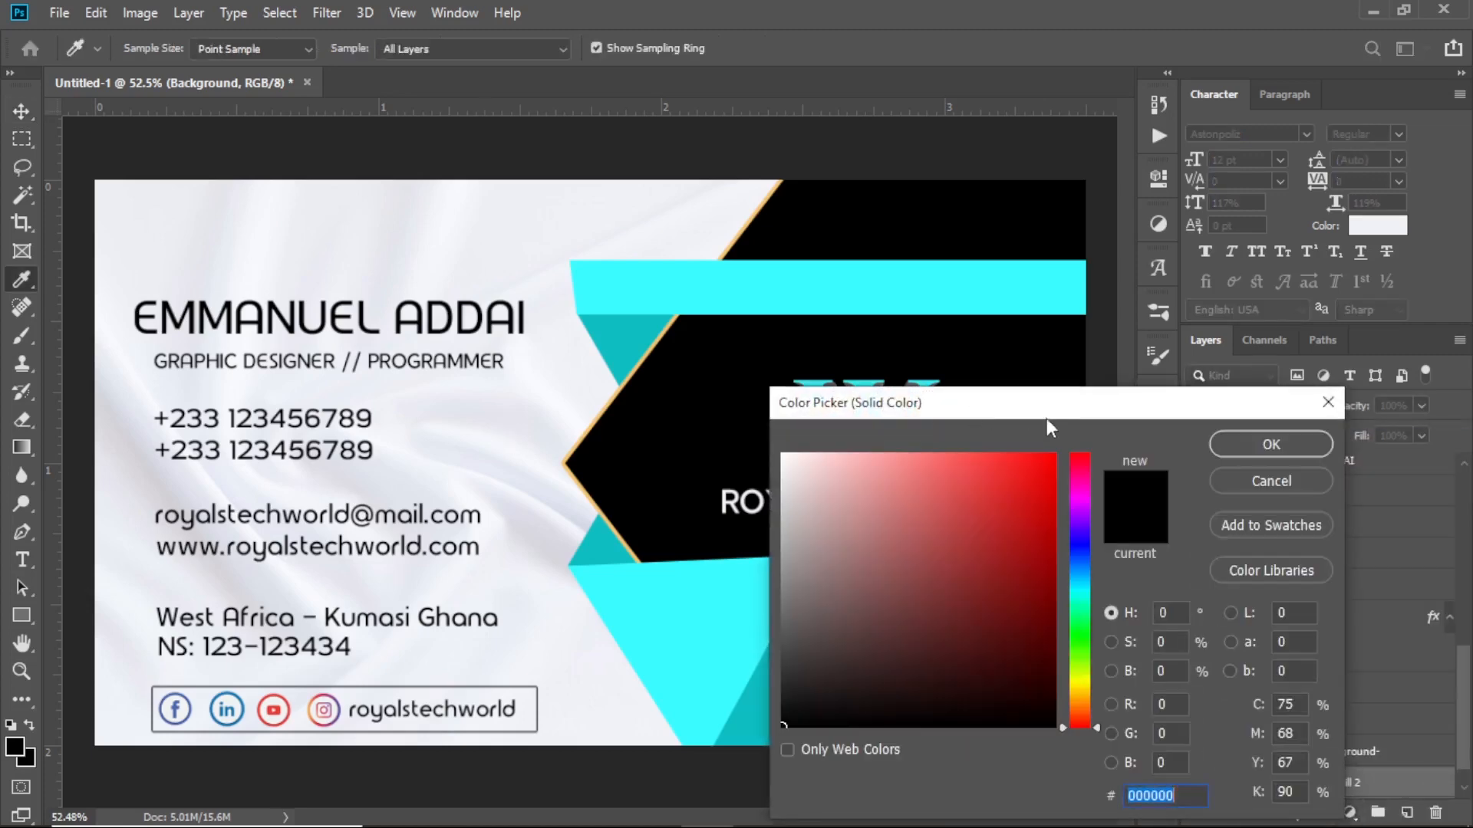
left_click_drag(1070, 416, 1129, 581)
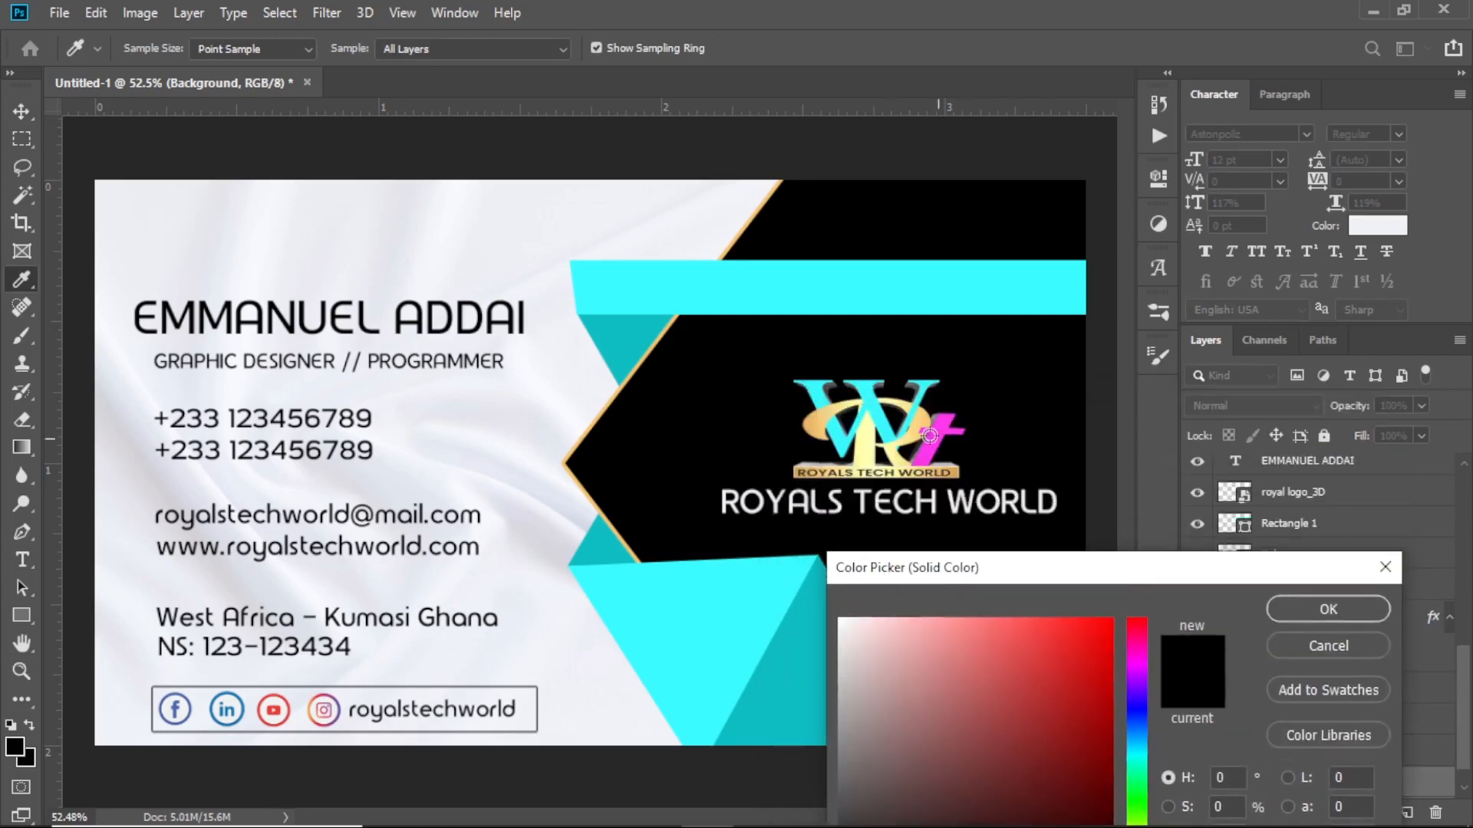
left_click(868, 444)
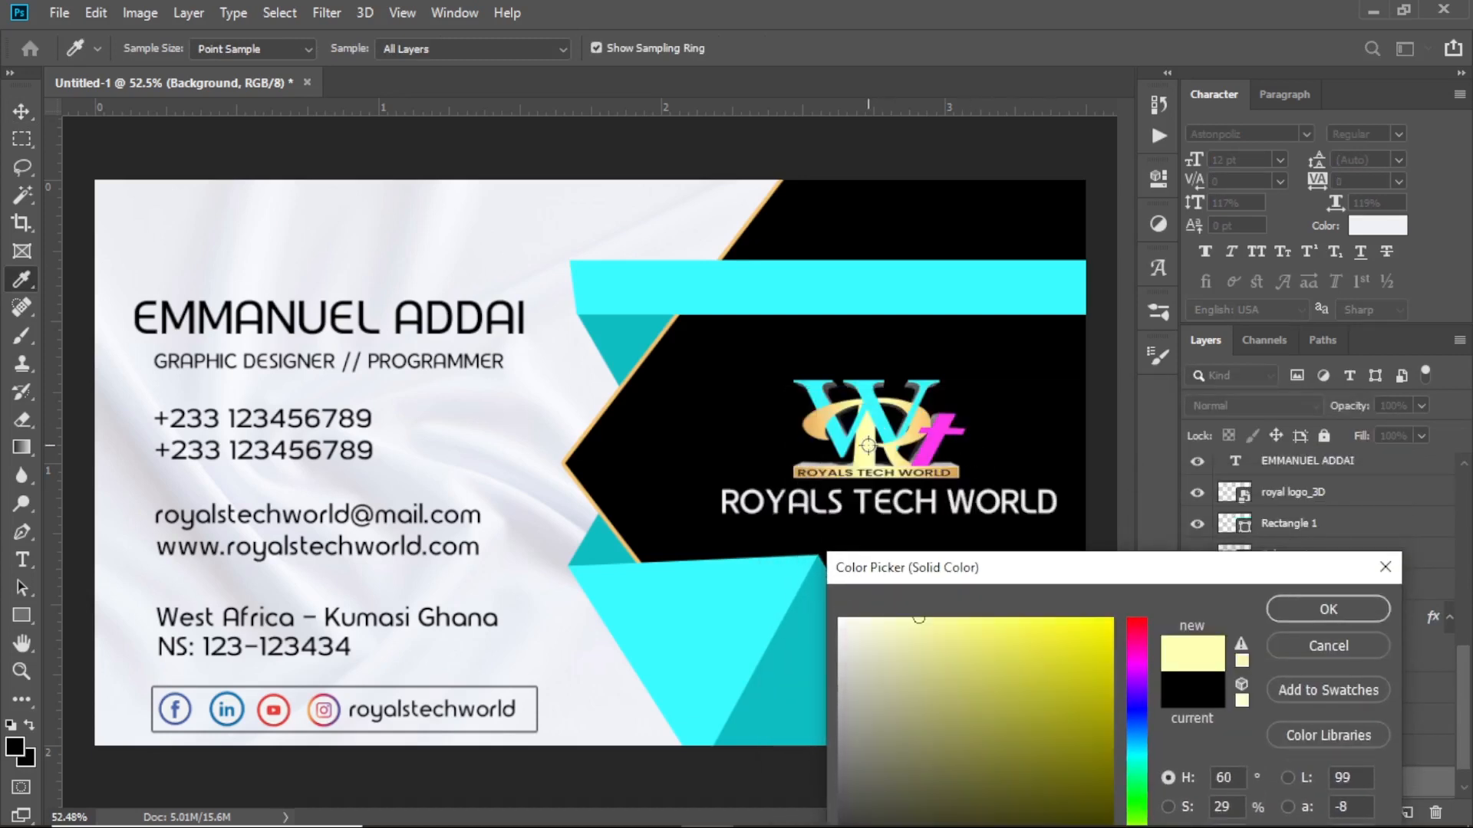
left_click(918, 430)
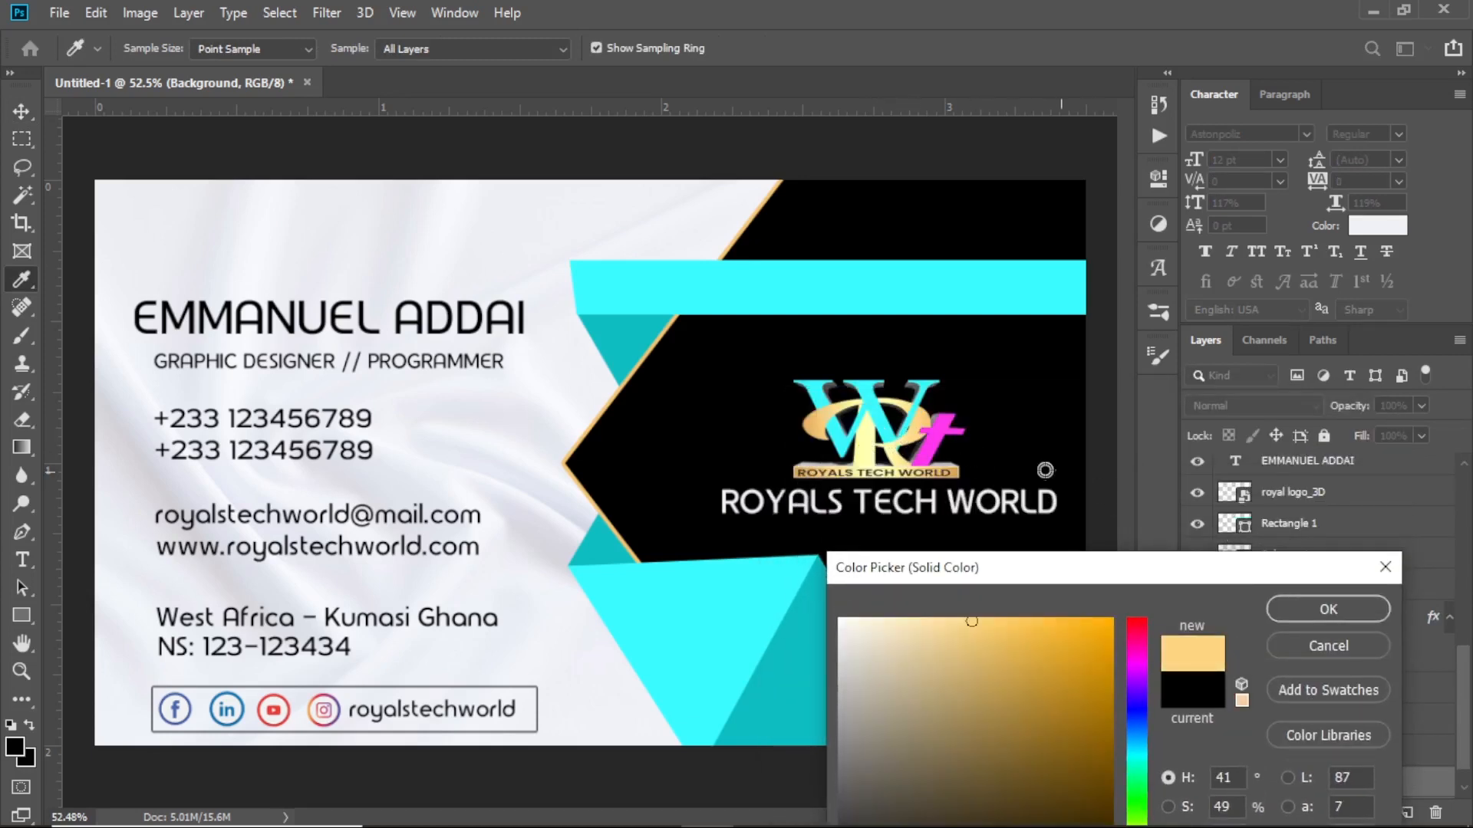
left_click(1296, 616)
scroll(1304, 713, "down", 1)
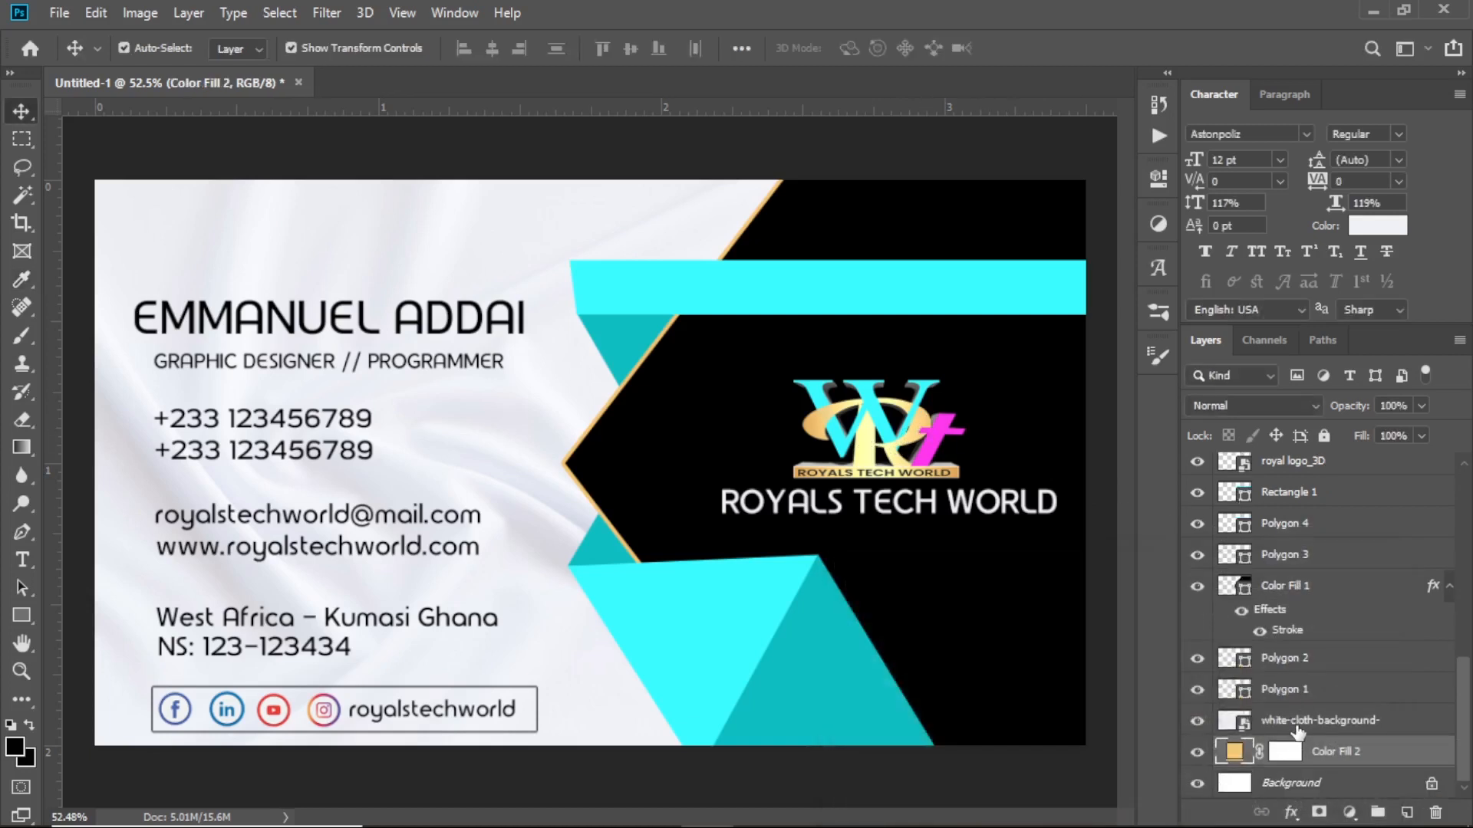
Rasterize the white cloth layer and set its blend mode to Multiply
left_click(1296, 725)
right_click(1282, 720)
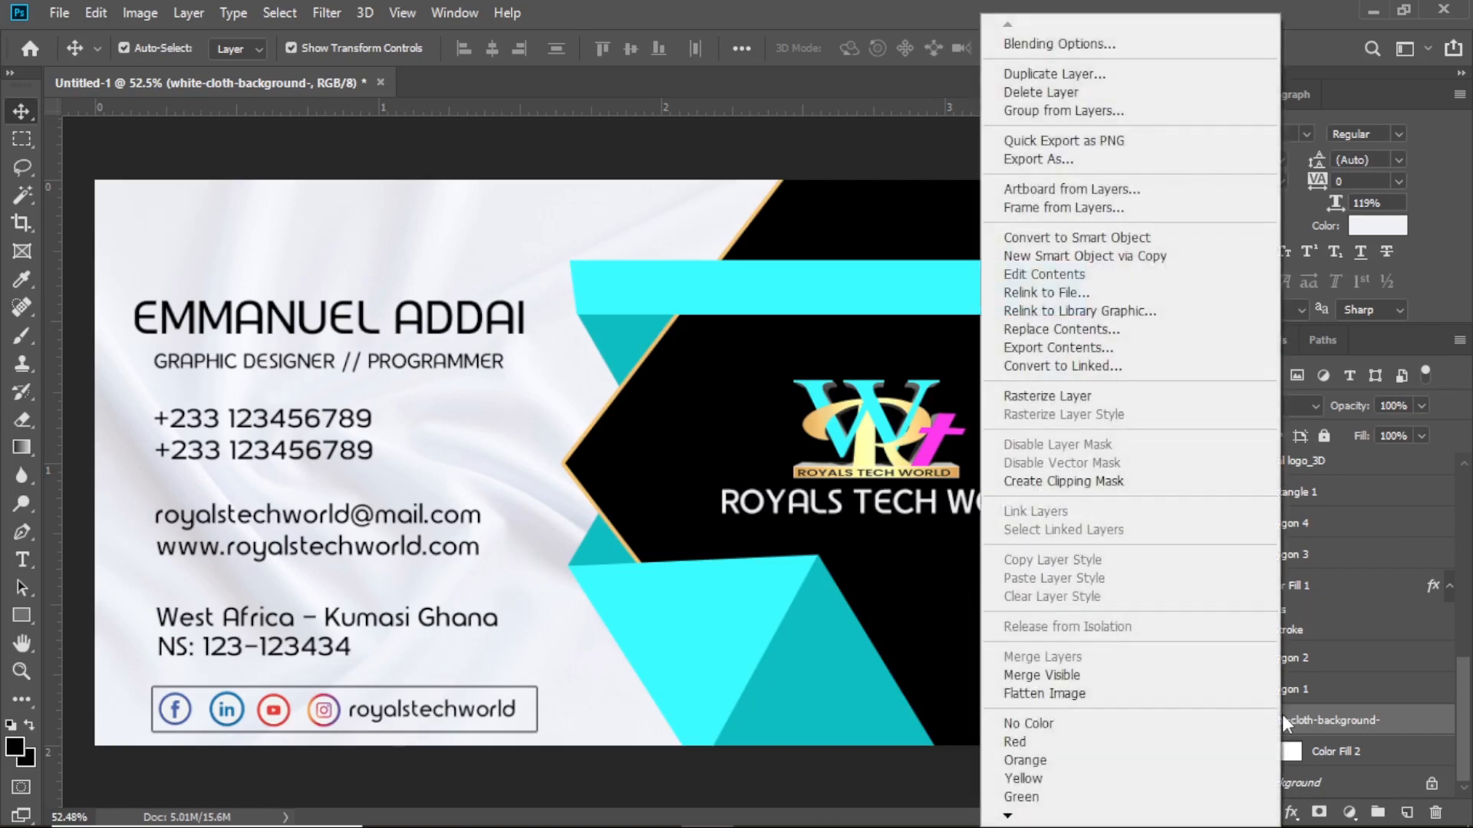
left_click(1027, 299)
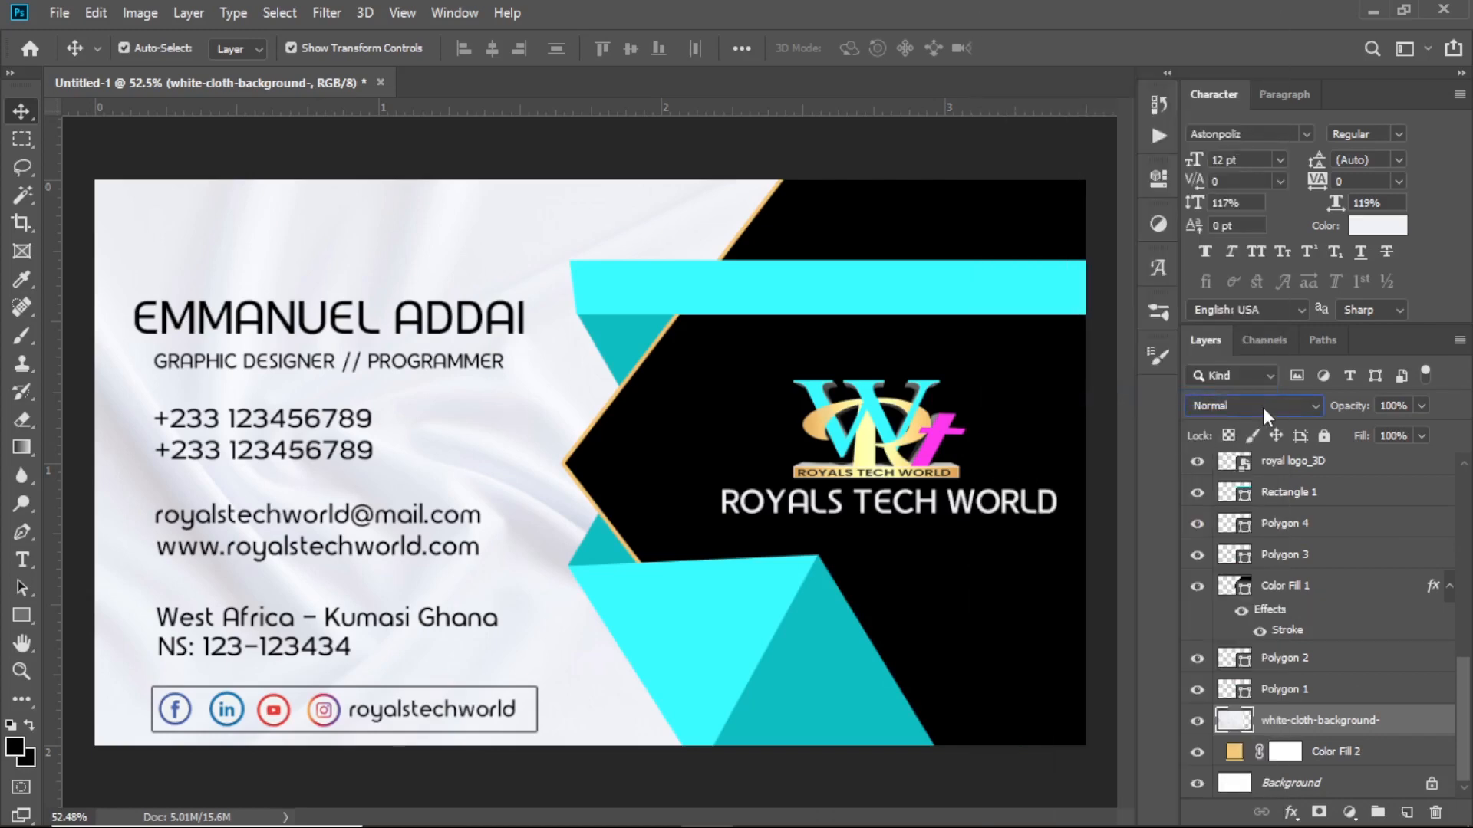
left_click(1263, 407)
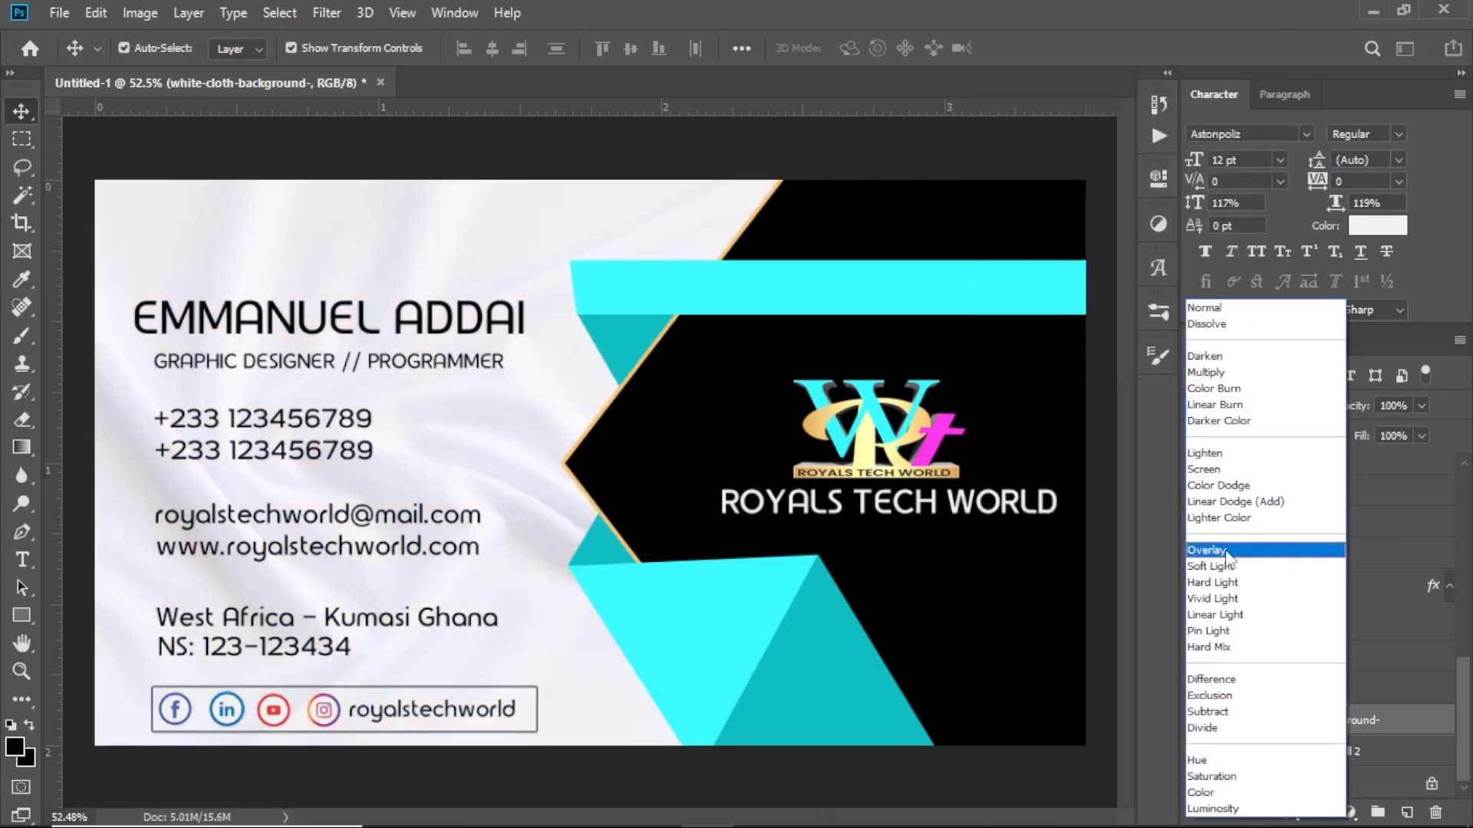
left_click(1225, 373)
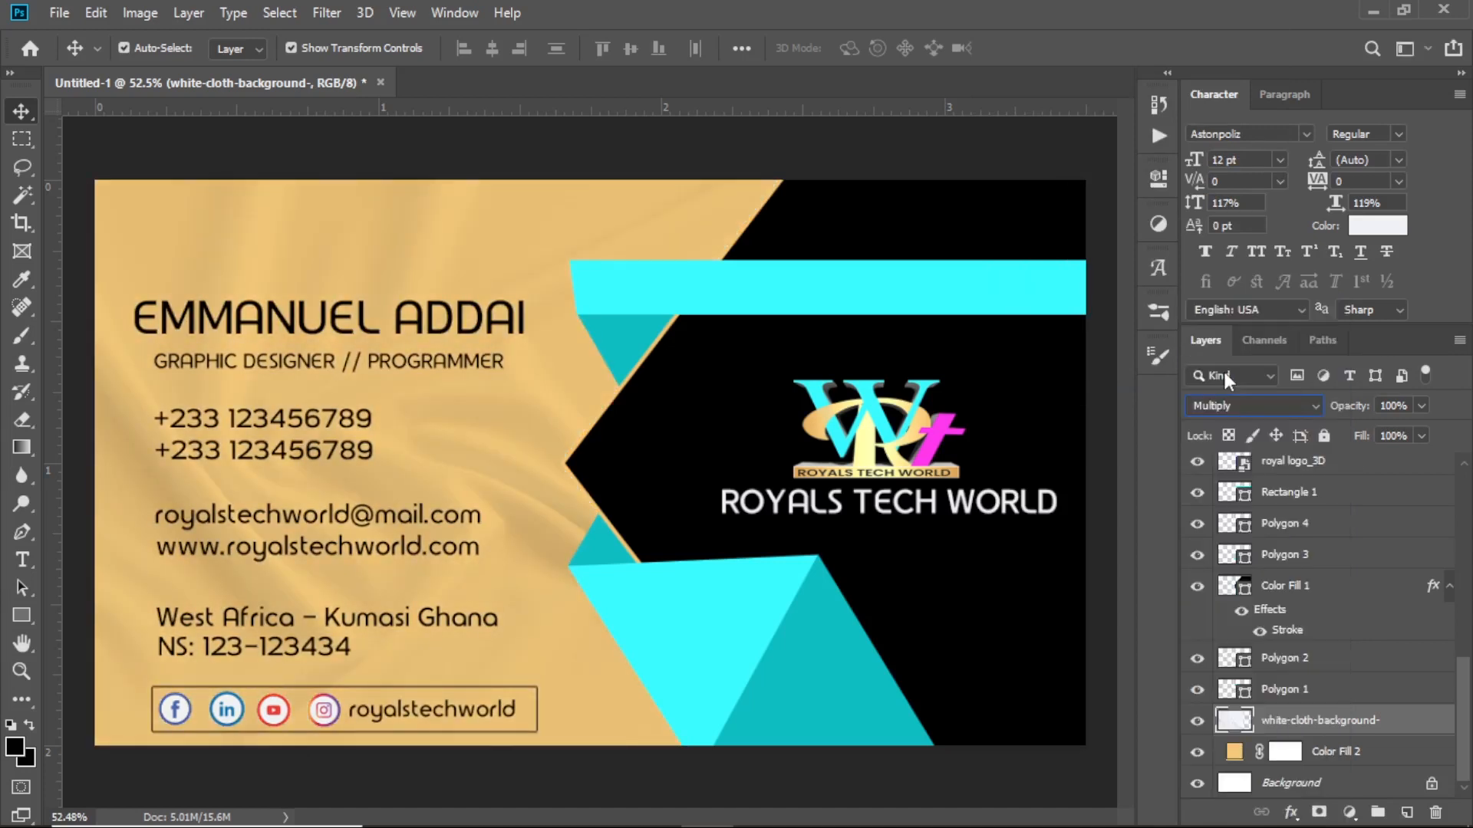